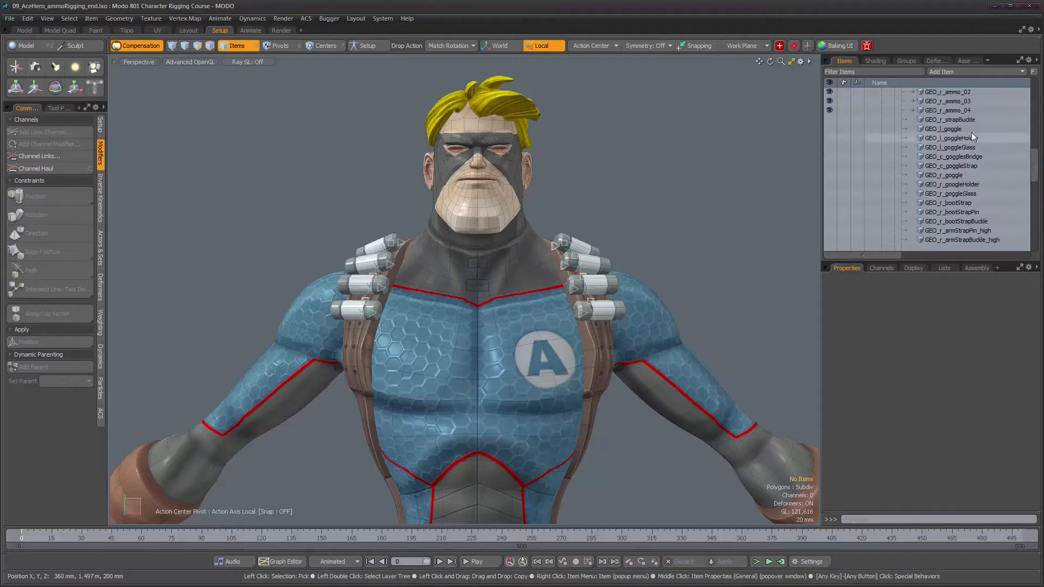
Step: Make the goggle meshes visible: both goggles with their holders and glasses, the bridge and the strap
{"action": "left_click", "coordinate": [829, 128]}
{"action": "left_click", "coordinate": [829, 146]}
{"action": "left_click", "coordinate": [829, 156]}
{"action": "left_click", "coordinate": [829, 165]}
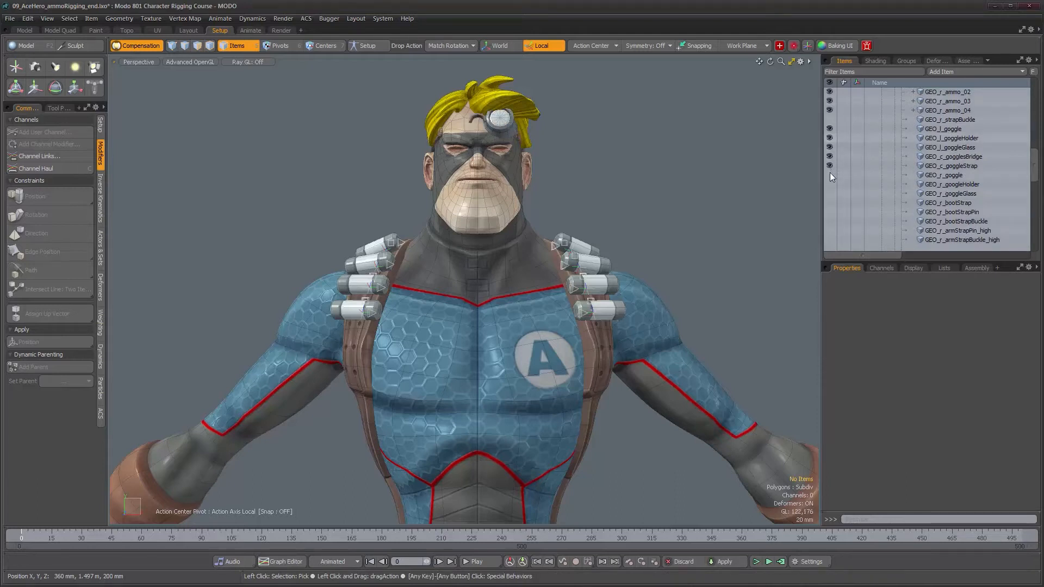
{"action": "left_click", "coordinate": [829, 175]}
{"action": "left_click", "coordinate": [829, 184]}
{"action": "left_click", "coordinate": [829, 193]}
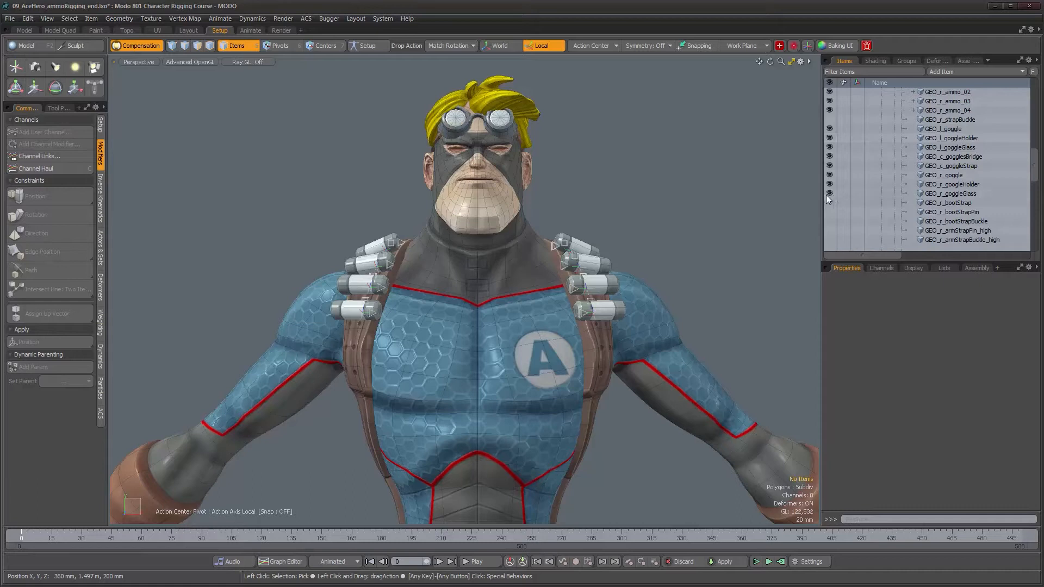
Step: Examine how the goggles and strap fit around the head and hair from the side and front
{"action": "left_click_drag", "start_coordinate": [489, 174], "coordinate": [509, 158], "text": "alt"}
{"action": "middle_click_drag", "start_coordinate": [509, 158], "coordinate": [493, 269], "text": "alt"}
{"action": "right_click_drag", "start_coordinate": [492, 269], "coordinate": [549, 224], "text": "alt"}
{"action": "middle_click_drag", "start_coordinate": [549, 224], "coordinate": [518, 249], "text": "alt"}
{"action": "left_click_drag", "start_coordinate": [517, 249], "coordinate": [495, 277], "text": "alt"}
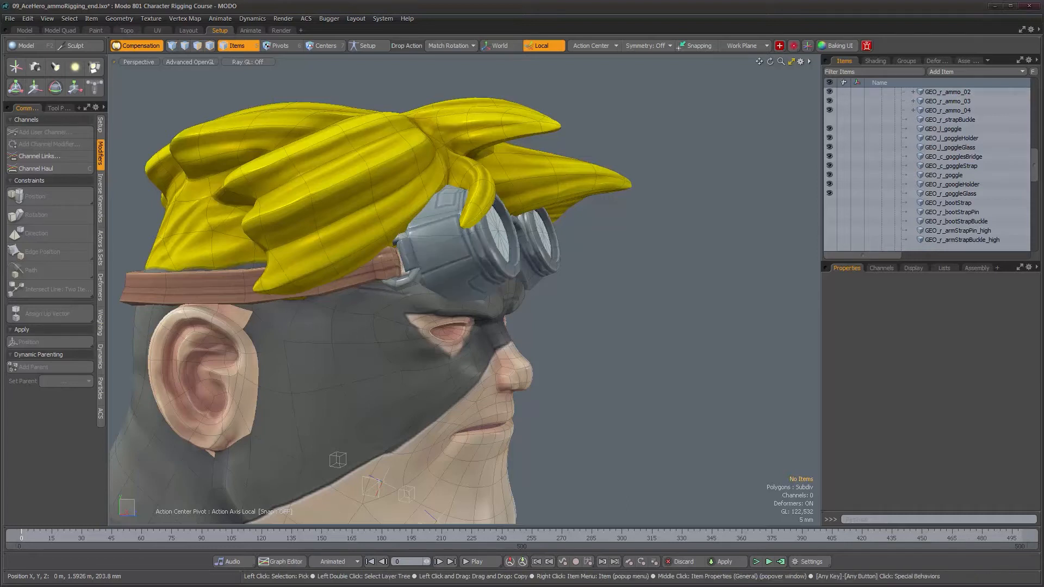
{"action": "left_click_drag", "start_coordinate": [600, 262], "coordinate": [555, 272], "text": "alt"}
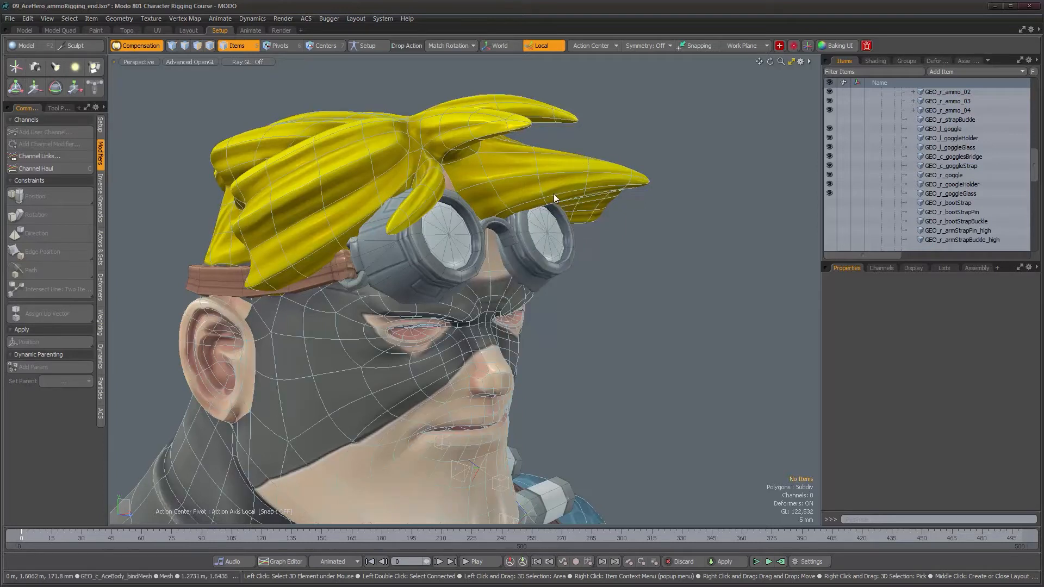
{"action": "key", "text": "alt"}
{"action": "left_click_drag", "start_coordinate": [549, 264], "coordinate": [478, 303], "text": "alt"}
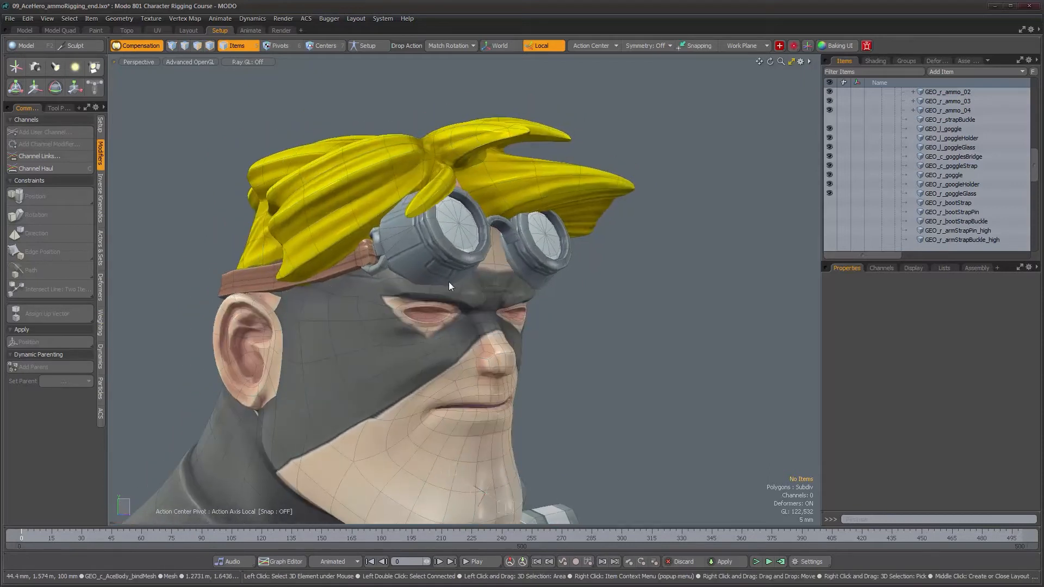
{"action": "scroll", "coordinate": [484, 326], "scroll_direction": "down", "scroll_amount": 3}
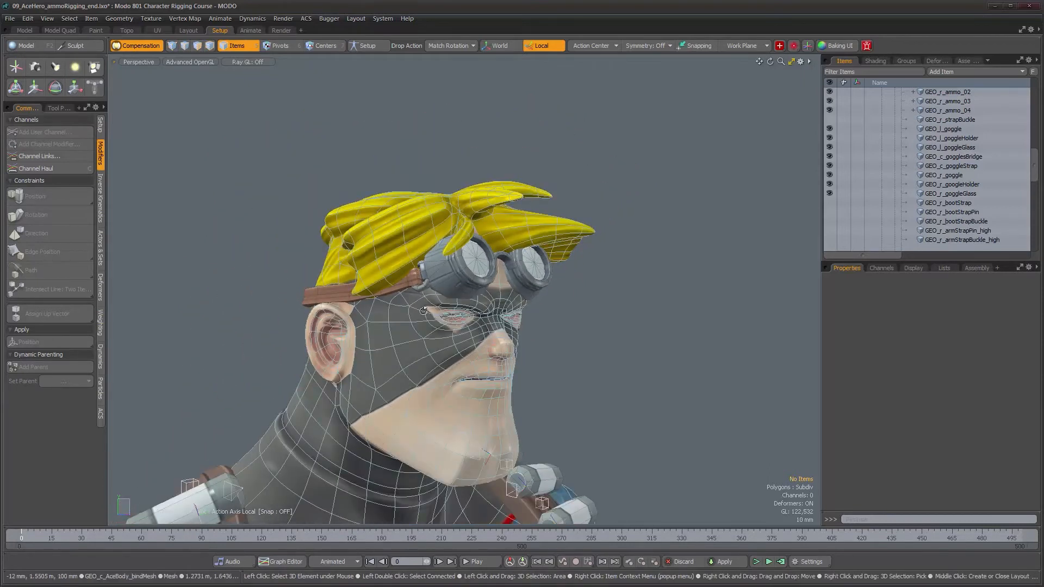
{"action": "left_click_drag", "start_coordinate": [481, 325], "coordinate": [528, 321], "text": "alt"}
{"action": "scroll", "coordinate": [522, 321], "scroll_direction": "up", "scroll_amount": 1}
{"action": "left_click_drag", "start_coordinate": [530, 263], "coordinate": [505, 294], "text": "alt"}
{"action": "left_click_drag", "start_coordinate": [633, 218], "coordinate": [585, 223], "text": "alt"}
{"action": "left_click_drag", "start_coordinate": [396, 307], "coordinate": [359, 329], "text": "alt"}
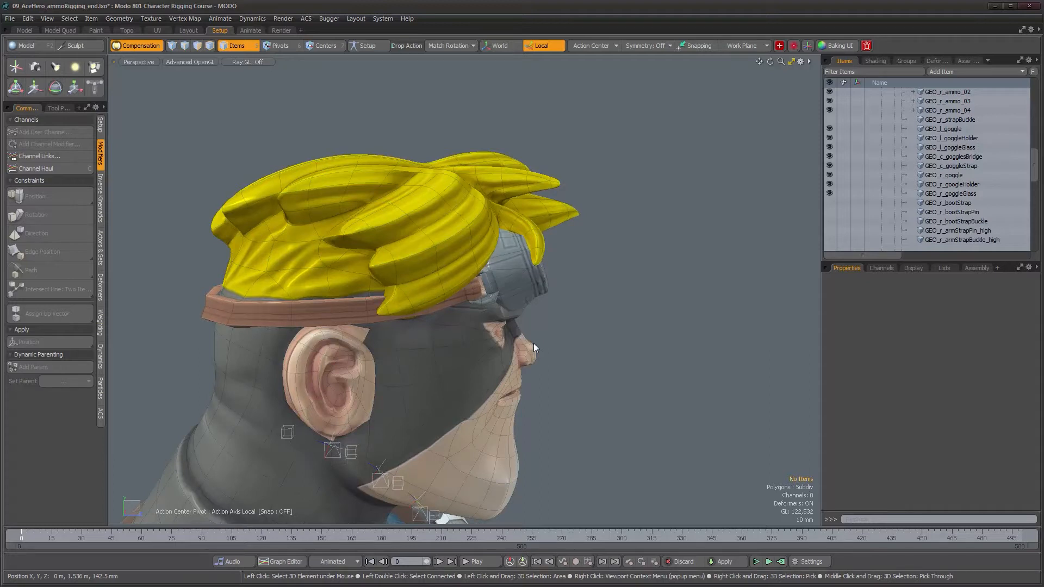
{"action": "left_click_drag", "start_coordinate": [560, 321], "coordinate": [425, 306], "text": "alt"}
{"action": "scroll", "coordinate": [424, 306], "scroll_direction": "down", "scroll_amount": 5}
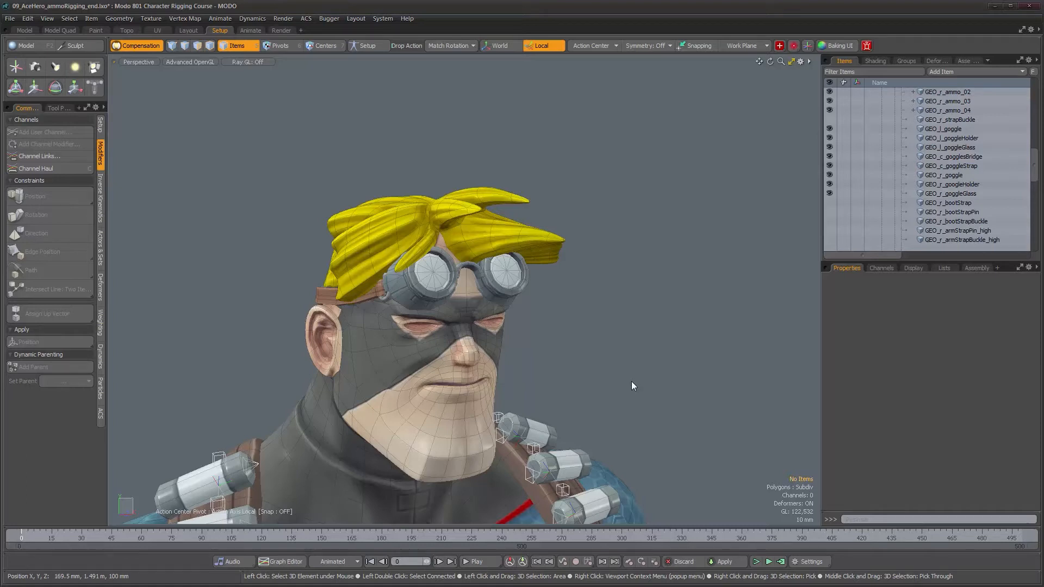
Step: Inspect the goggles' placement on the forehead relative to the brow and face from several angles
{"action": "left_click_drag", "start_coordinate": [632, 380], "coordinate": [598, 375], "text": "alt"}
{"action": "scroll", "coordinate": [440, 321], "scroll_direction": "up", "scroll_amount": 1, "text": "alt"}
{"action": "left_click_drag", "start_coordinate": [413, 322], "coordinate": [388, 324], "text": "alt"}
{"action": "scroll", "coordinate": [402, 329], "scroll_direction": "up", "scroll_amount": 2, "text": "alt"}
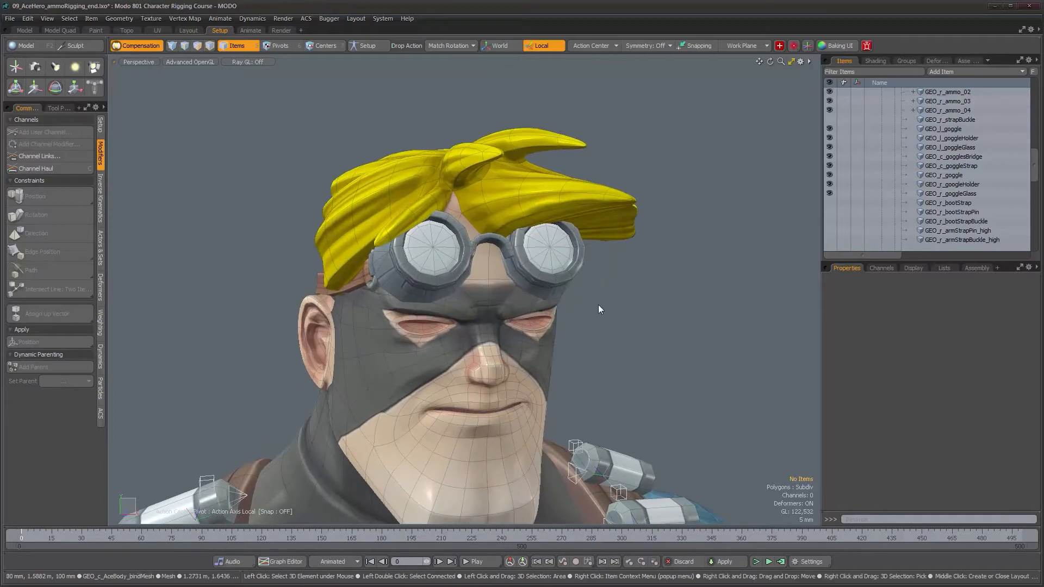
{"action": "left_click_drag", "start_coordinate": [598, 305], "coordinate": [589, 338], "text": "alt"}
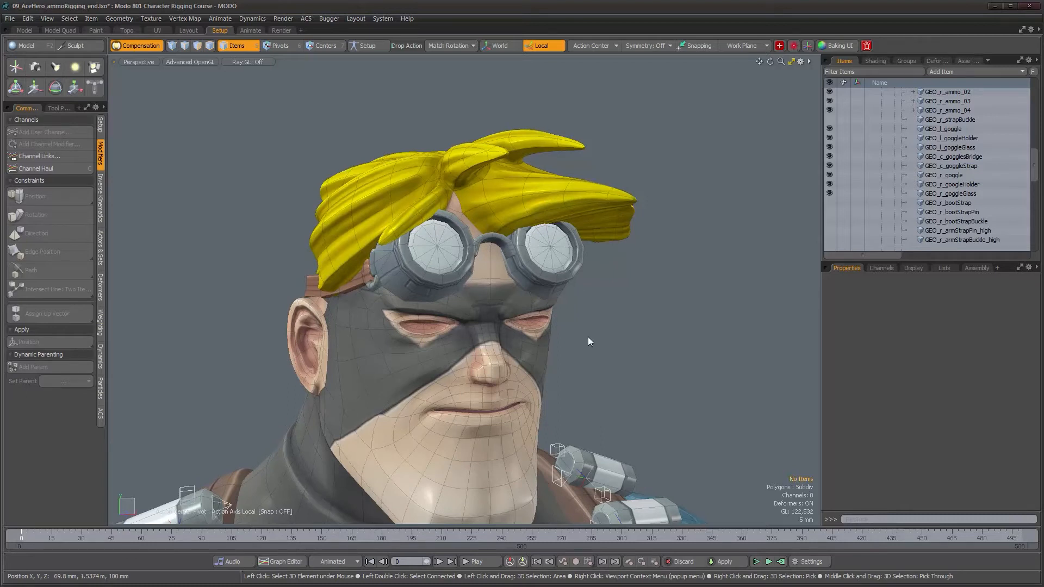
{"action": "left_click_drag", "start_coordinate": [543, 305], "coordinate": [473, 262], "text": "alt"}
{"action": "left_click_drag", "start_coordinate": [438, 350], "coordinate": [470, 251], "text": "alt"}
{"action": "left_click_drag", "start_coordinate": [549, 258], "coordinate": [520, 337], "text": "alt"}
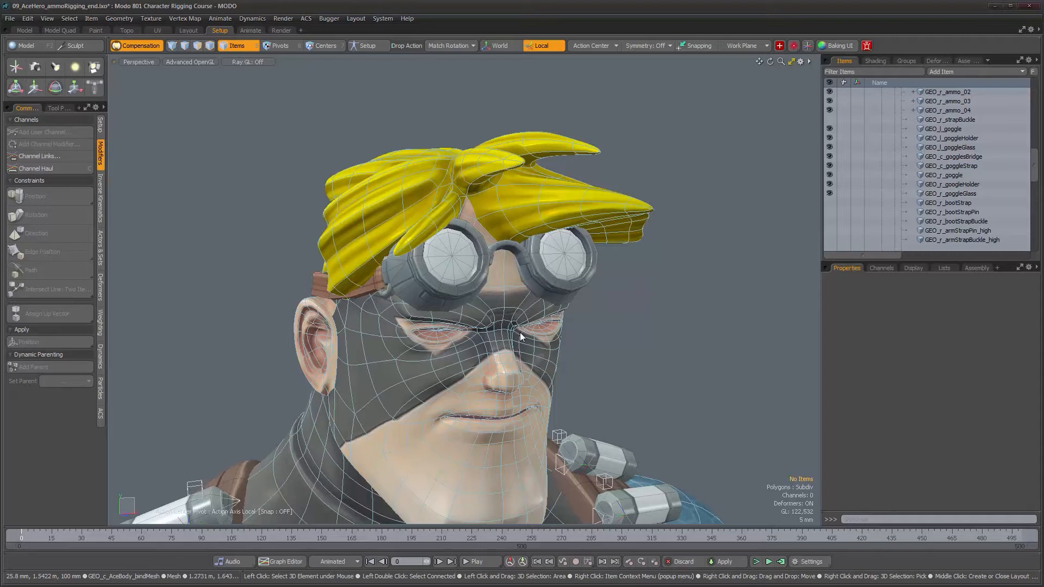
{"action": "mouse_move", "coordinate": [520, 337]}
{"action": "left_mouse_down", "text": "alt"}
{"action": "mouse_move", "coordinate": [528, 324]}
{"action": "mouse_move", "coordinate": [517, 322]}
{"action": "left_mouse_up", "text": "alt"}
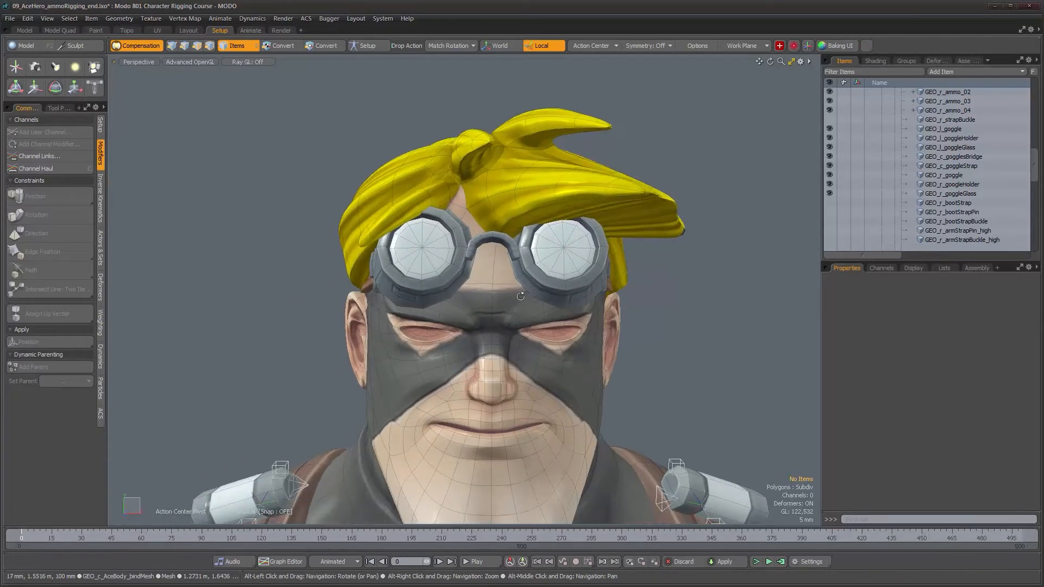
Step: Merge the left and right goggle meshes, both goggle glasses and the bridge into a single mesh
{"action": "scroll", "coordinate": [515, 326], "scroll_direction": "up", "scroll_amount": 6}
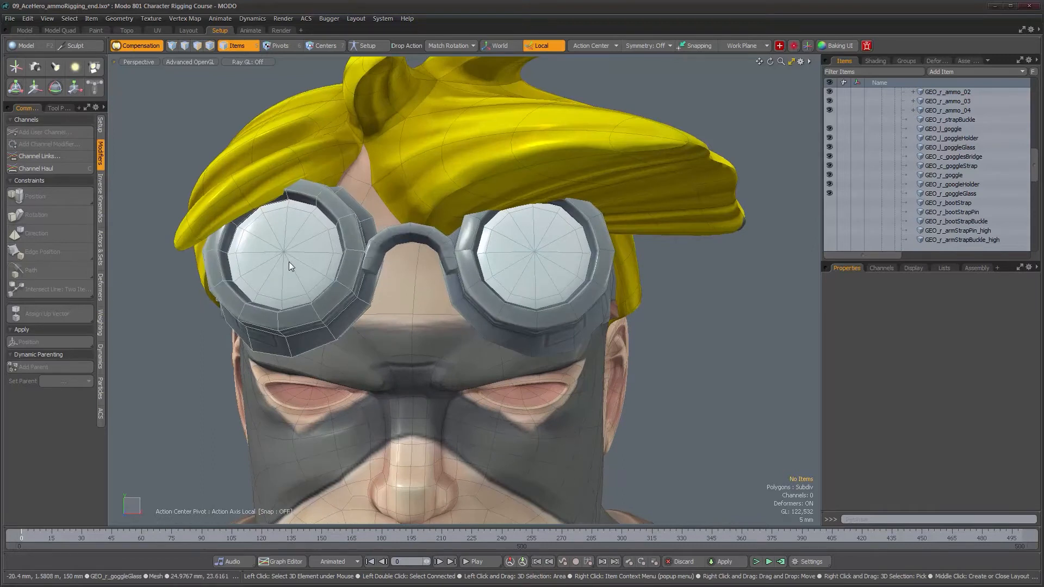
{"action": "scroll", "coordinate": [416, 268], "scroll_direction": "up", "scroll_amount": 3}
{"action": "left_click_drag", "start_coordinate": [416, 268], "coordinate": [416, 246], "text": "alt"}
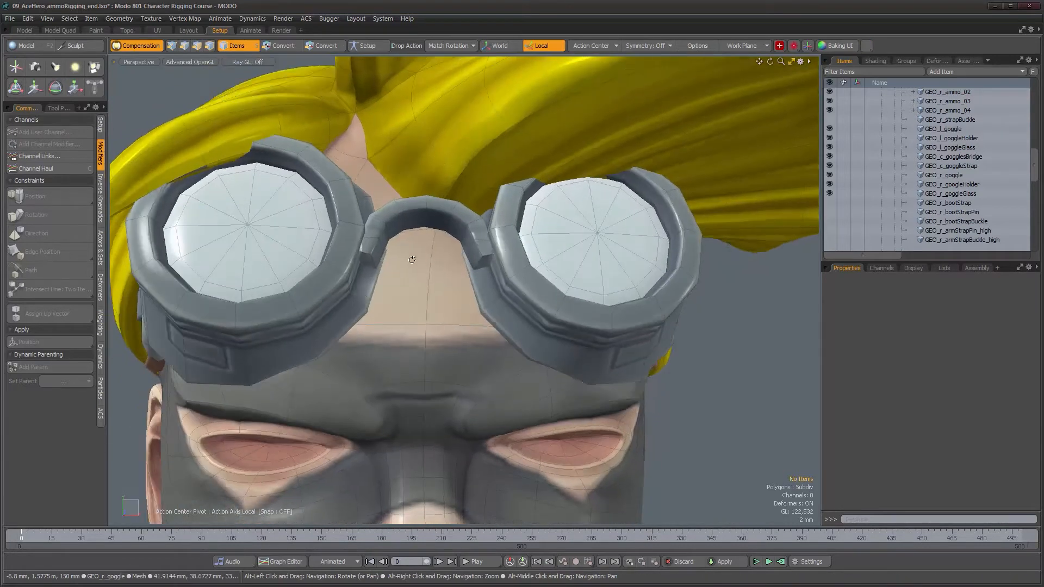
{"action": "scroll", "coordinate": [625, 405], "scroll_direction": "down", "scroll_amount": 2}
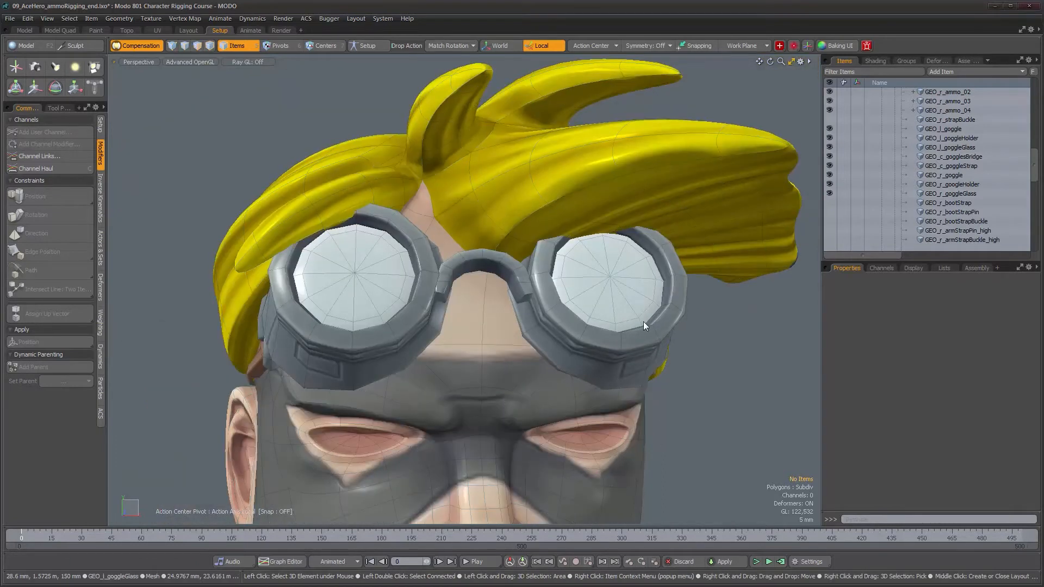
{"action": "left_click_drag", "start_coordinate": [643, 321], "coordinate": [627, 305], "text": "alt"}
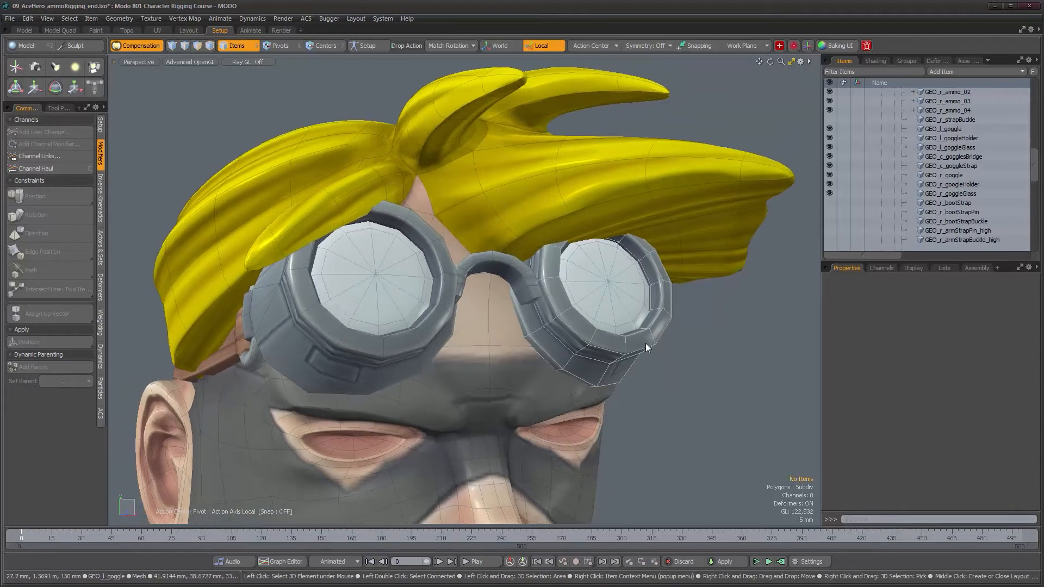
{"action": "left_click", "coordinate": [645, 343]}
{"action": "left_click", "coordinate": [608, 282], "text": "shift"}
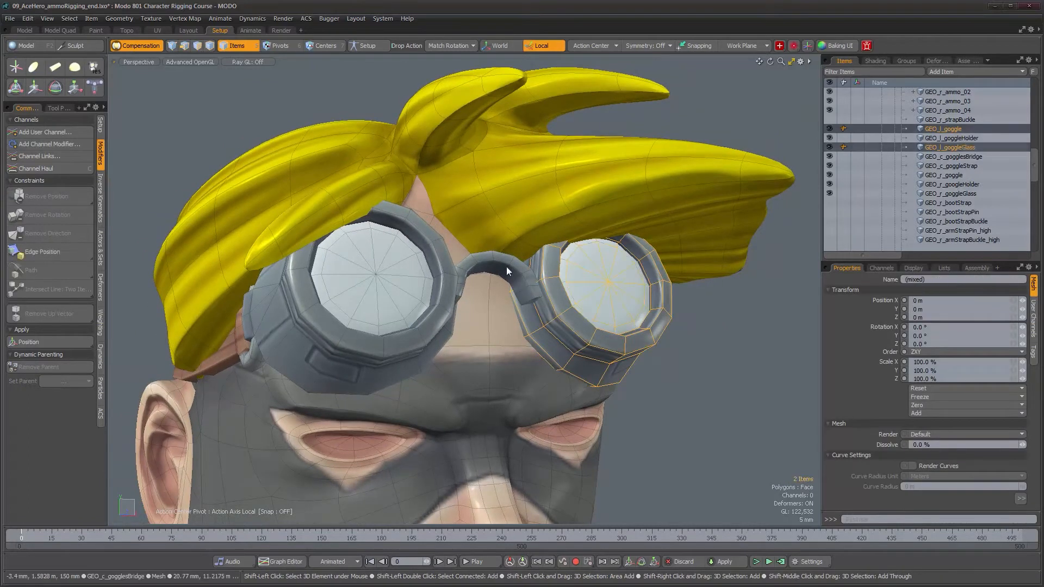
{"action": "left_click", "coordinate": [479, 266], "text": "shift"}
{"action": "left_click", "coordinate": [437, 246], "text": "shift"}
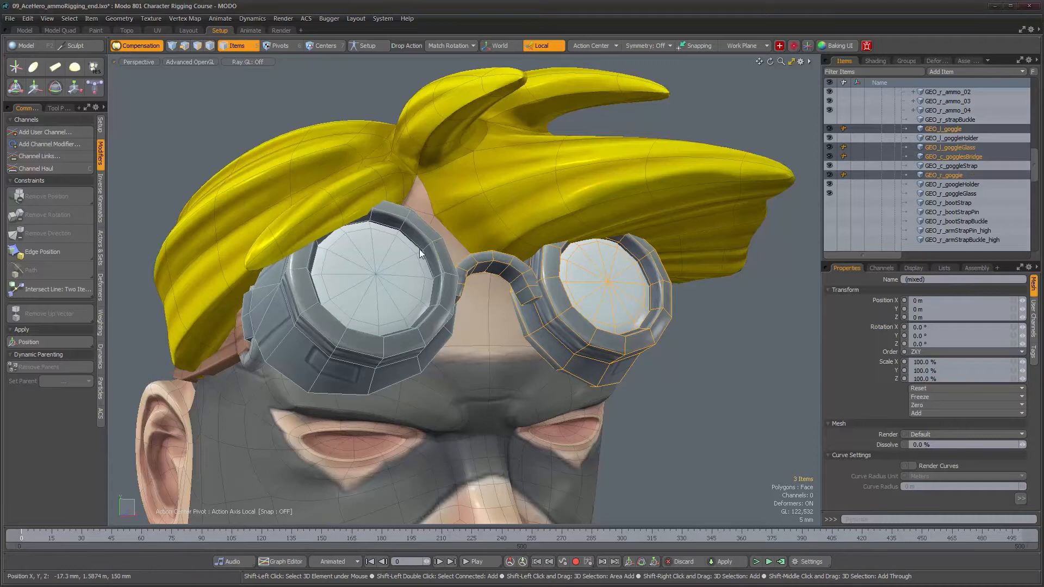
{"action": "left_click", "coordinate": [401, 261], "text": "shift"}
{"action": "left_click_drag", "start_coordinate": [403, 266], "coordinate": [686, 360], "text": "alt"}
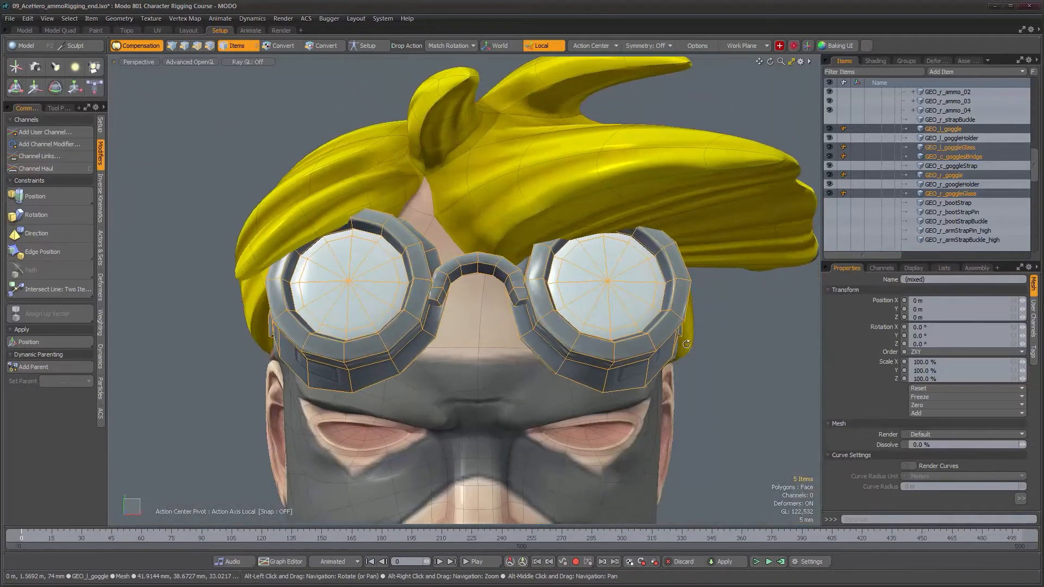
{"action": "right_click", "coordinate": [948, 131]}
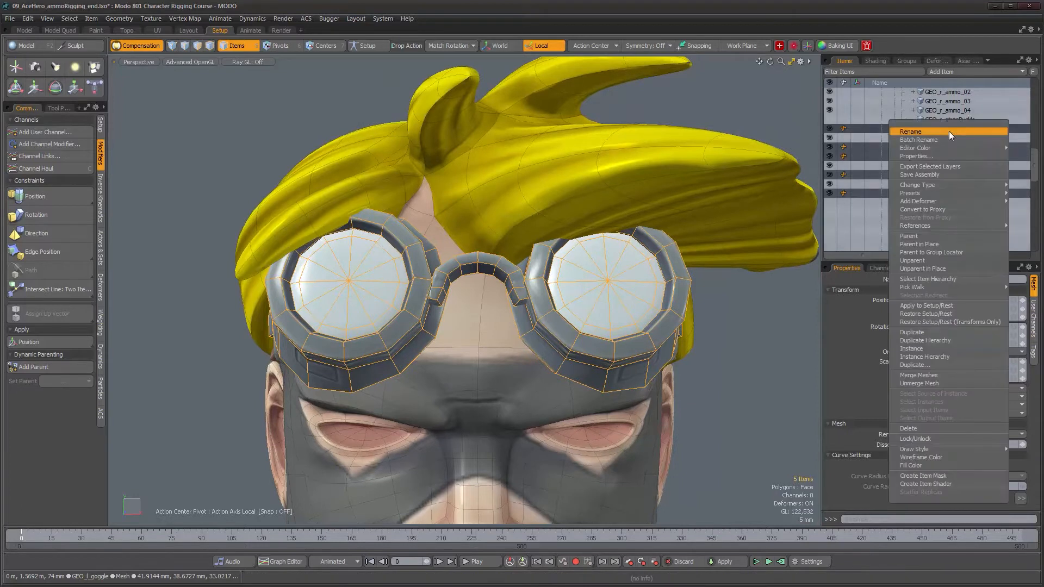
{"action": "left_click", "coordinate": [950, 376]}
{"action": "left_click", "coordinate": [785, 130]}
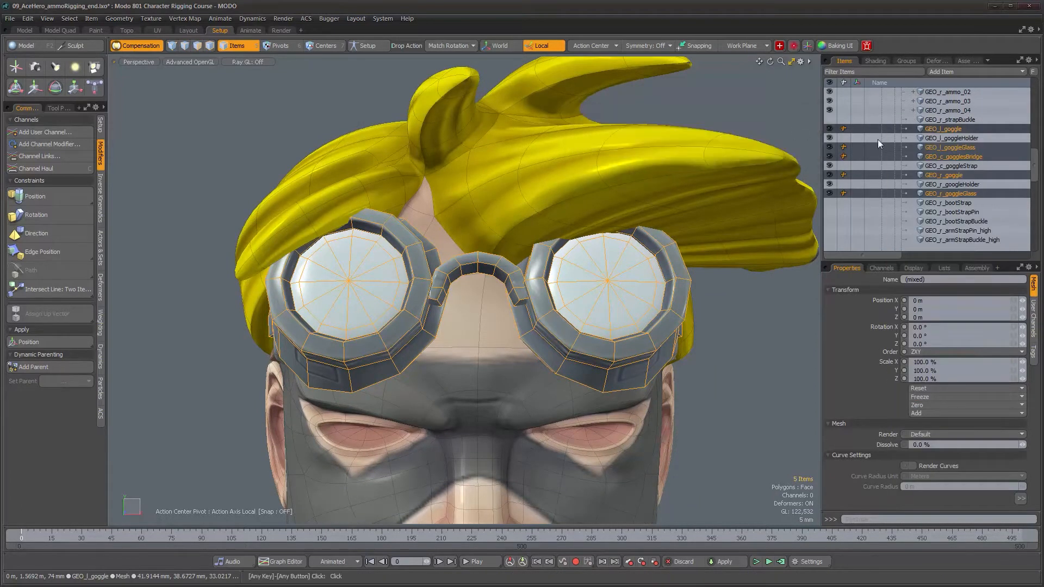
Step: Rename the merged goggle mesh as GEO_c_goggles
{"action": "double_click", "coordinate": [966, 129]}
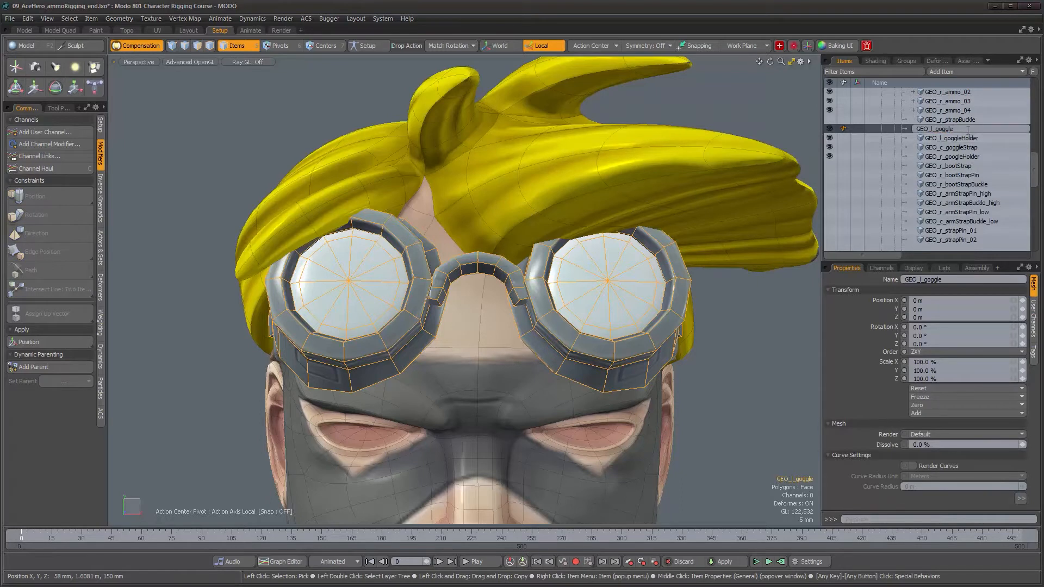
{"action": "type", "text": "s"}
{"action": "key", "text": "Left"}
{"action": "key", "text": "Left"}
{"action": "key", "text": "Left"}
{"action": "key", "text": "Left"}
{"action": "key", "text": "Left"}
{"action": "key", "text": "Left"}
{"action": "key", "text": "Left"}
{"action": "key", "text": "Left"}
{"action": "key", "text": "BackSpace"}
{"action": "type", "text": "c"}
{"action": "key", "text": "Return"}
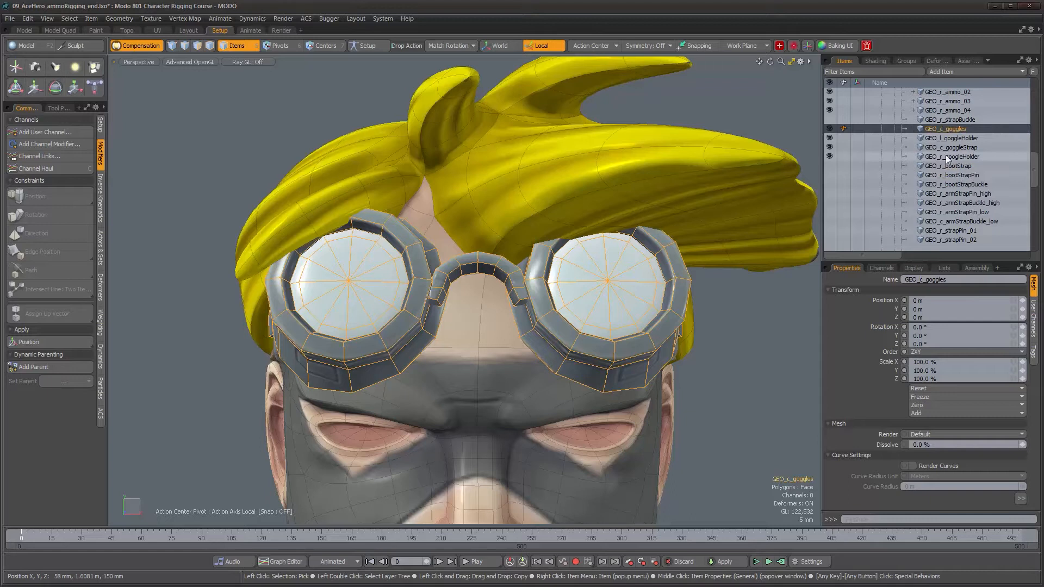
Step: Examine the merged goggles, their side holders and the strap all around the head
{"action": "left_click_drag", "start_coordinate": [550, 312], "coordinate": [474, 340], "text": "alt"}
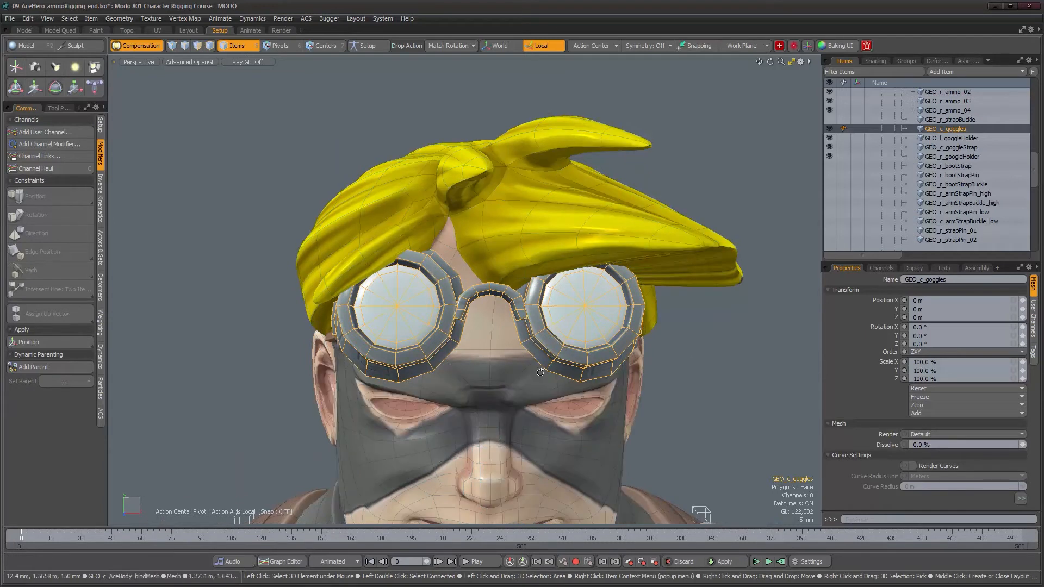
{"action": "left_click_drag", "start_coordinate": [570, 307], "coordinate": [570, 281], "text": "alt"}
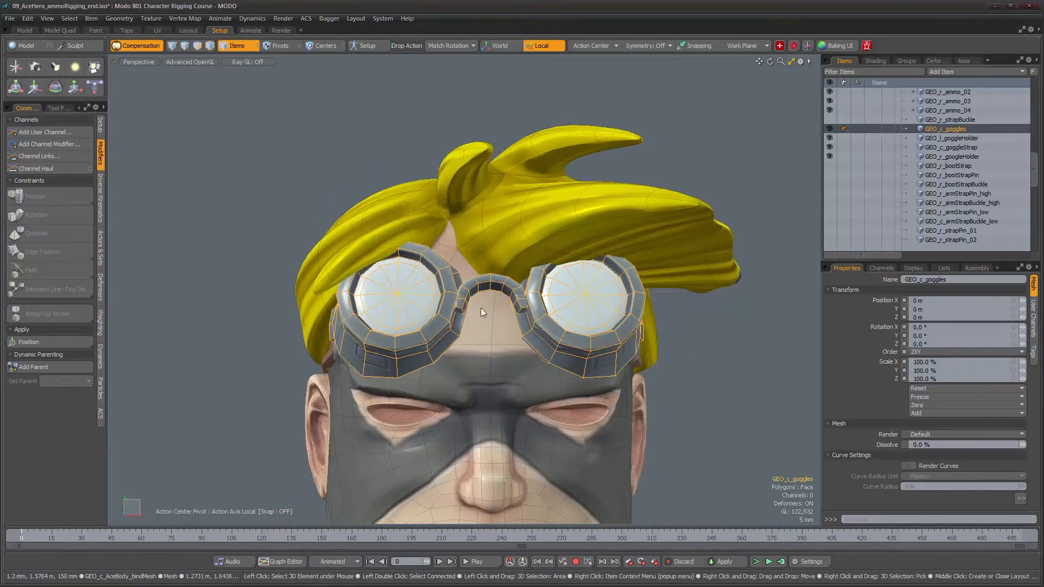
{"action": "mouse_move", "coordinate": [523, 344]}
{"action": "left_mouse_down", "text": "alt"}
{"action": "mouse_move", "coordinate": [612, 354]}
{"action": "mouse_move", "coordinate": [512, 359]}
{"action": "mouse_move", "coordinate": [521, 357]}
{"action": "left_mouse_up", "text": "alt"}
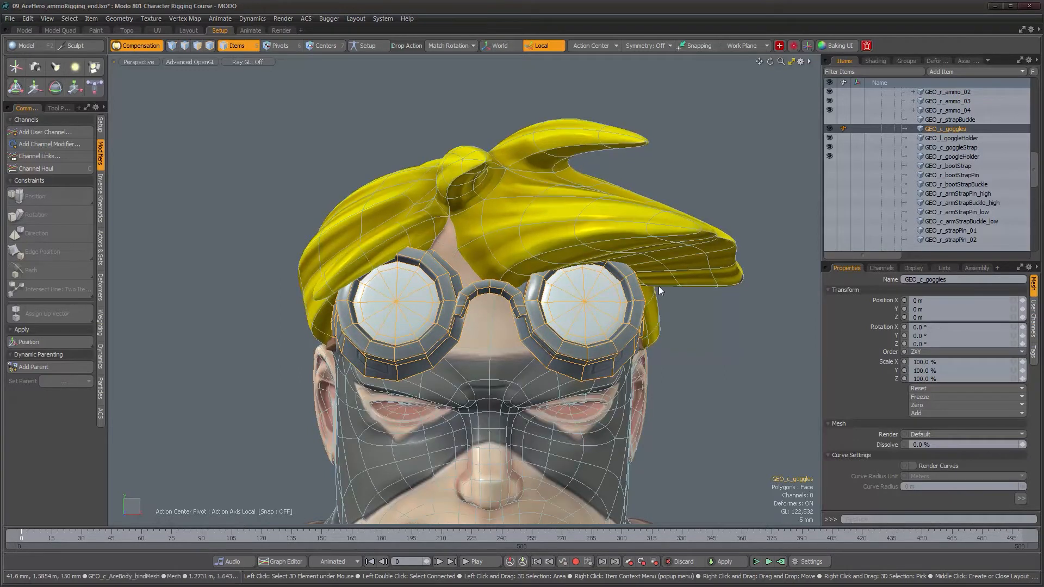
{"action": "left_click_drag", "start_coordinate": [657, 284], "coordinate": [562, 395], "text": "alt"}
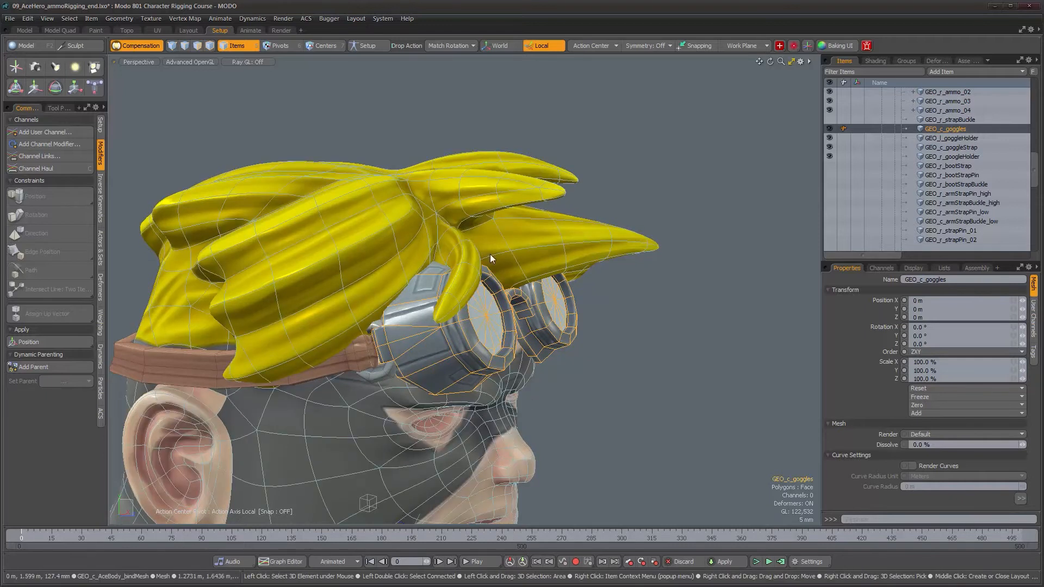
{"action": "left_click_drag", "start_coordinate": [491, 258], "coordinate": [530, 376], "text": "alt"}
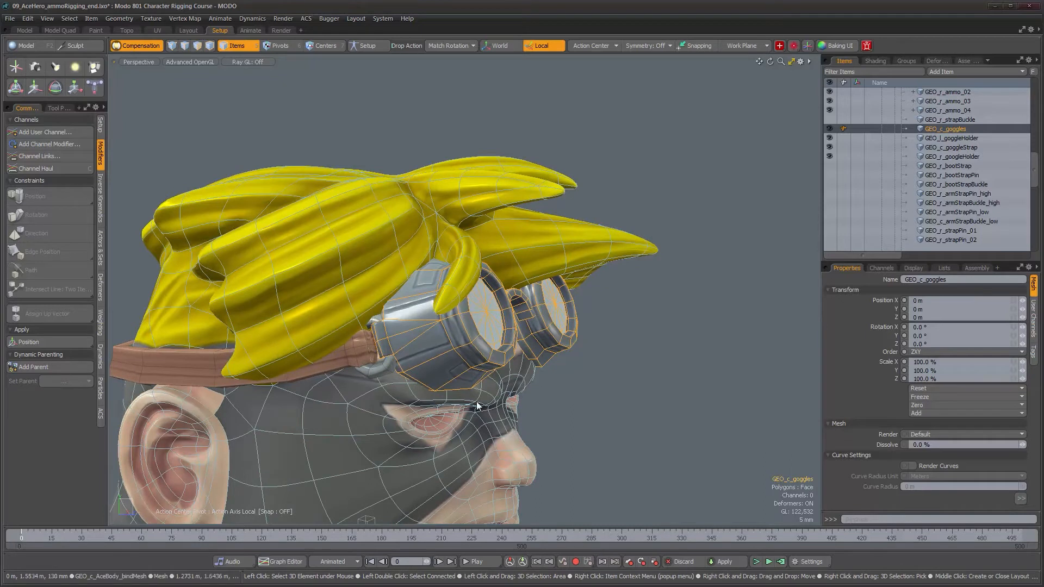
{"action": "left_click_drag", "start_coordinate": [478, 405], "coordinate": [280, 370], "text": "alt"}
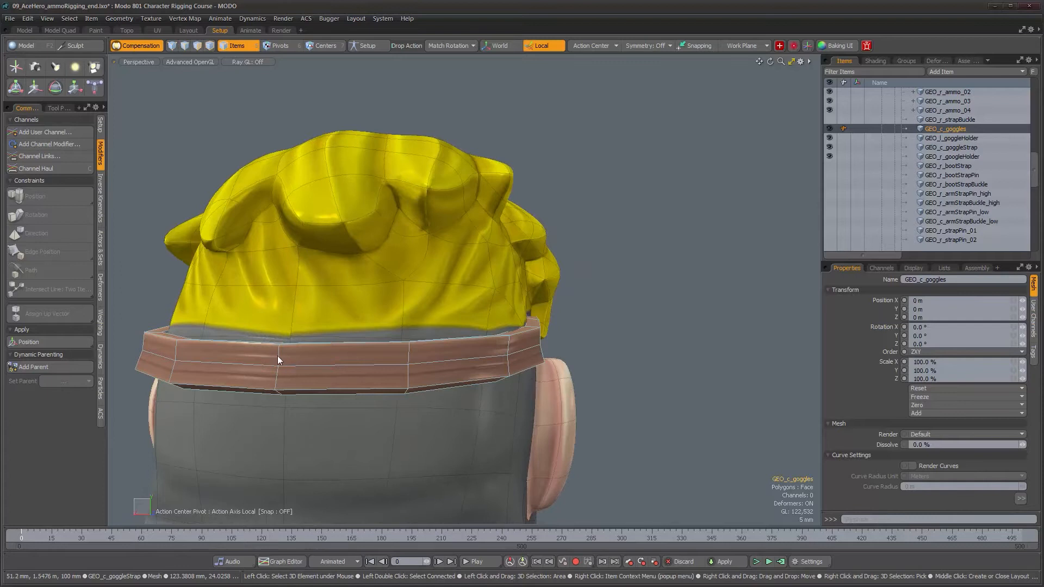
{"action": "left_click_drag", "start_coordinate": [397, 382], "coordinate": [450, 361], "text": "alt"}
{"action": "scroll", "coordinate": [538, 329], "scroll_direction": "up", "scroll_amount": 3}
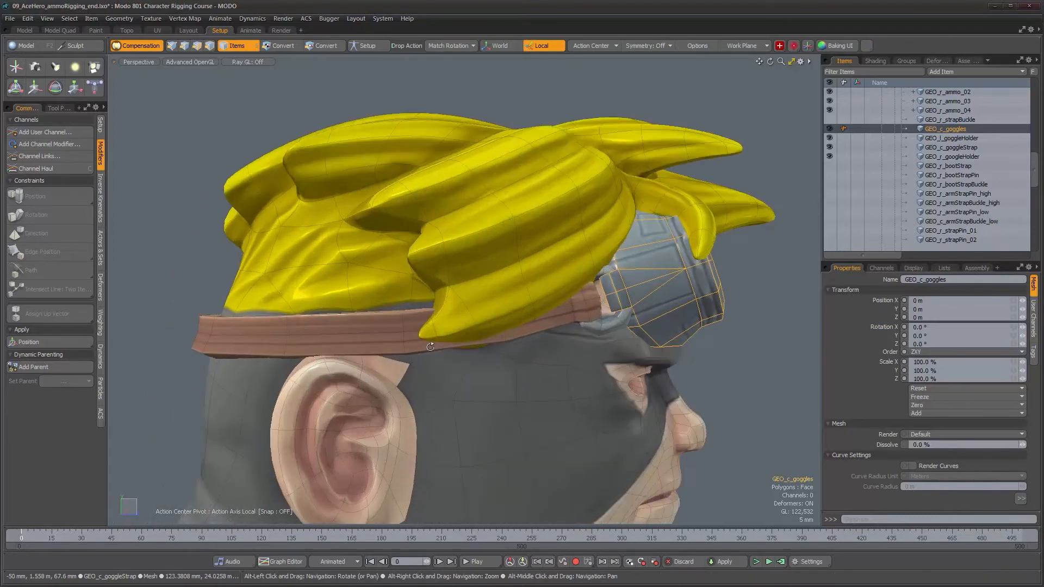
{"action": "left_click_drag", "start_coordinate": [538, 329], "coordinate": [567, 309], "text": "alt"}
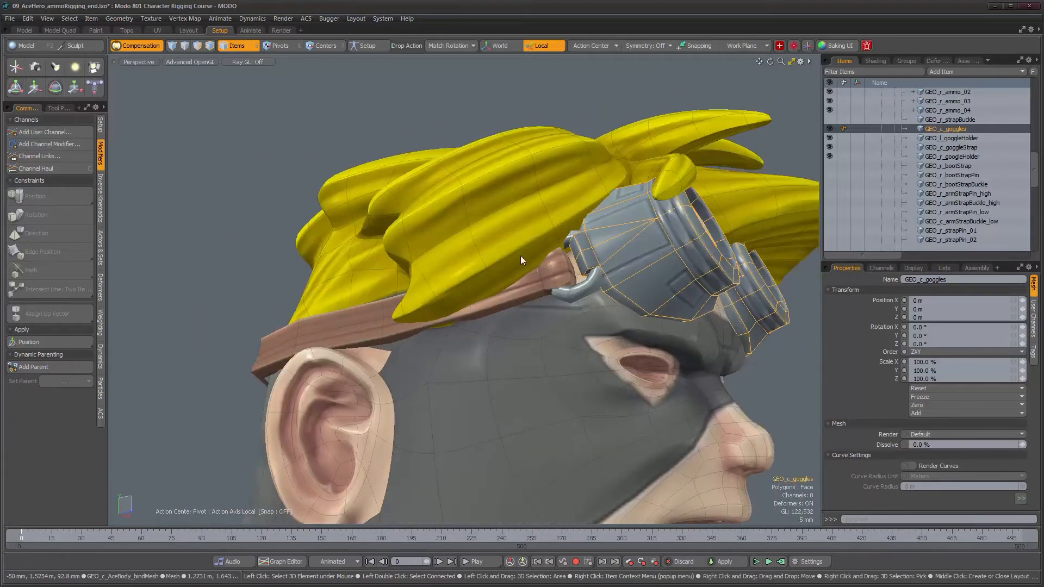
{"action": "mouse_move", "coordinate": [652, 263]}
{"action": "left_mouse_down", "text": "alt"}
{"action": "mouse_move", "coordinate": [688, 307]}
{"action": "mouse_move", "coordinate": [624, 354]}
{"action": "mouse_move", "coordinate": [677, 355]}
{"action": "mouse_move", "coordinate": [571, 380]}
{"action": "mouse_move", "coordinate": [510, 282]}
{"action": "mouse_move", "coordinate": [505, 294]}
{"action": "mouse_move", "coordinate": [377, 322]}
{"action": "left_mouse_up", "text": "alt"}
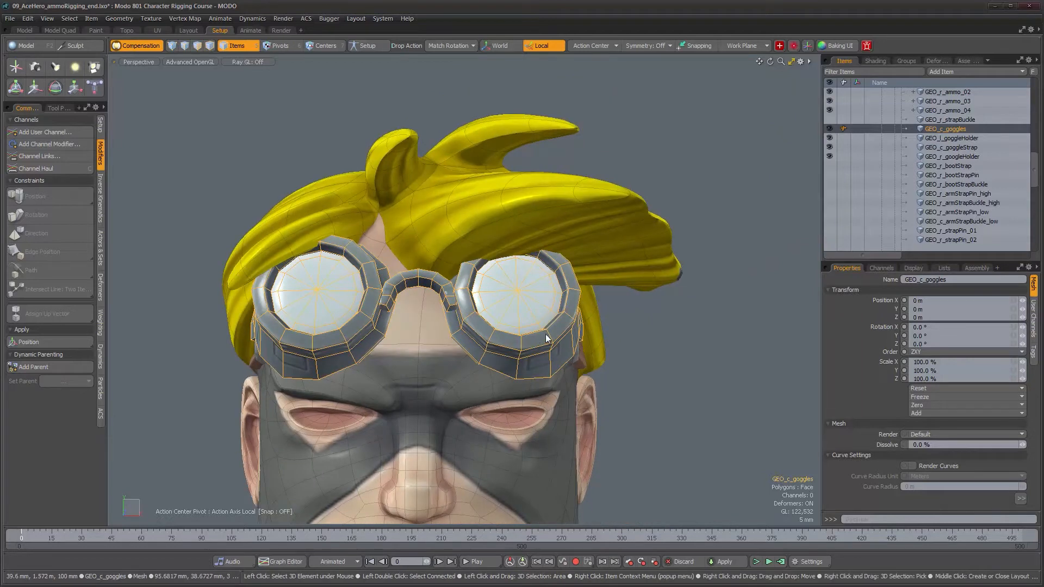
{"action": "left_click_drag", "start_coordinate": [458, 343], "coordinate": [489, 341], "text": "alt"}
Step: Add a group locator inside GRP_c_gearRigs and name it GRP_c_goggles
{"action": "scroll", "coordinate": [975, 187], "scroll_direction": "down", "scroll_amount": 5}
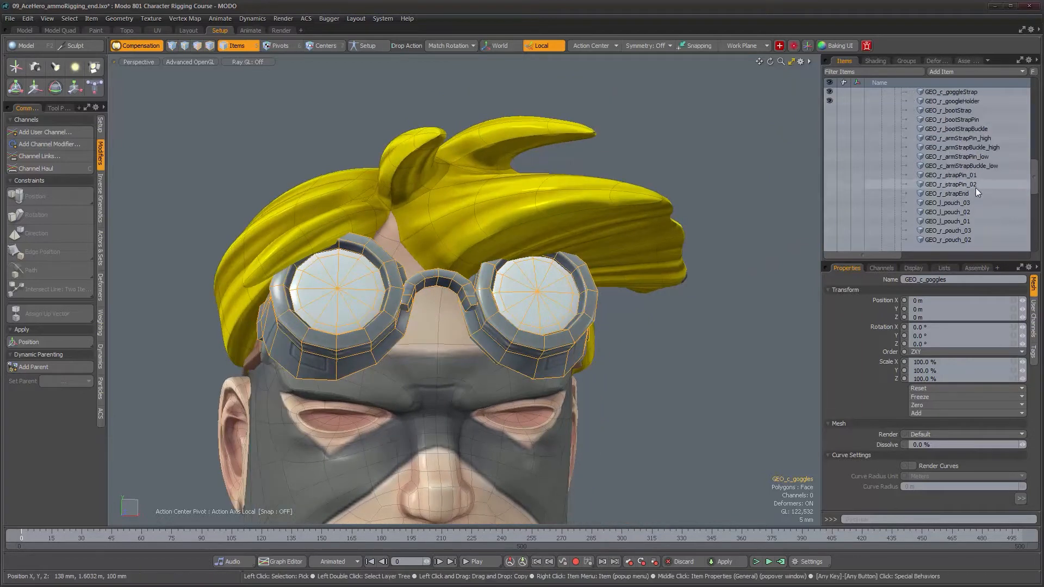
{"action": "scroll", "coordinate": [976, 187], "scroll_direction": "down", "scroll_amount": 2}
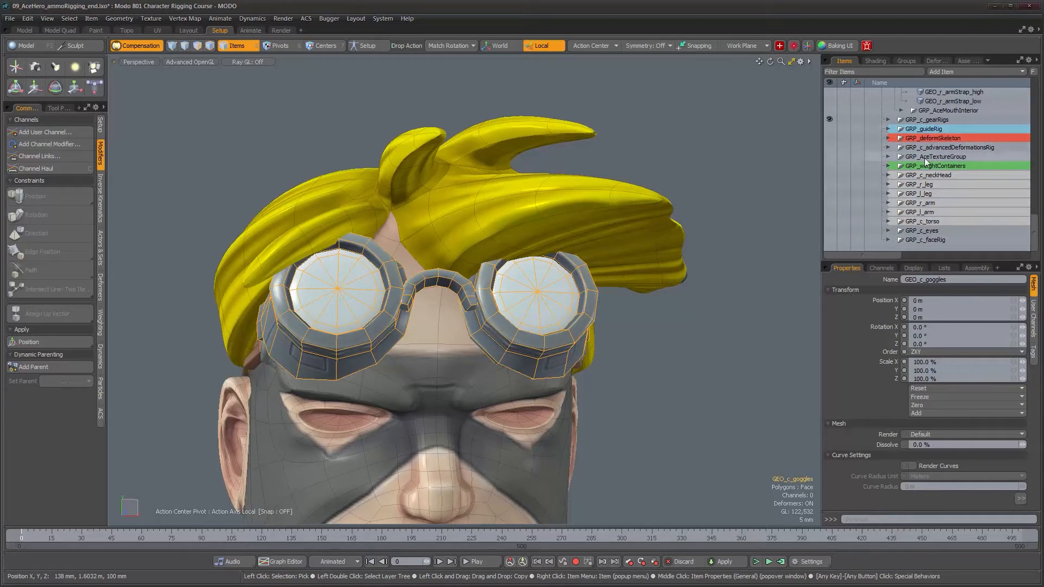
{"action": "left_click", "coordinate": [900, 121]}
{"action": "left_click", "coordinate": [888, 120]}
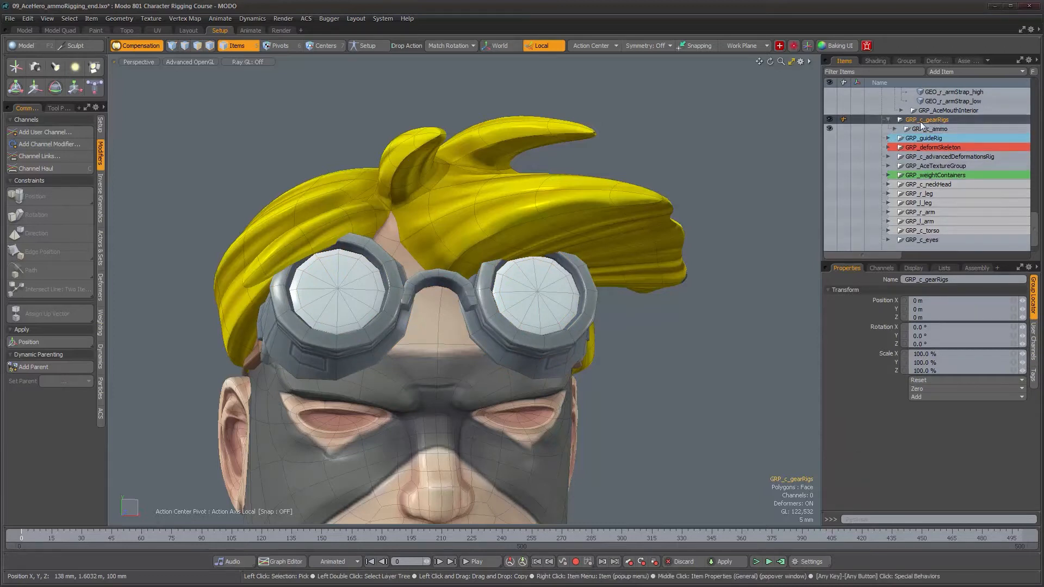
{"action": "left_click", "coordinate": [970, 72]}
{"action": "mouse_move", "coordinate": [967, 31]}
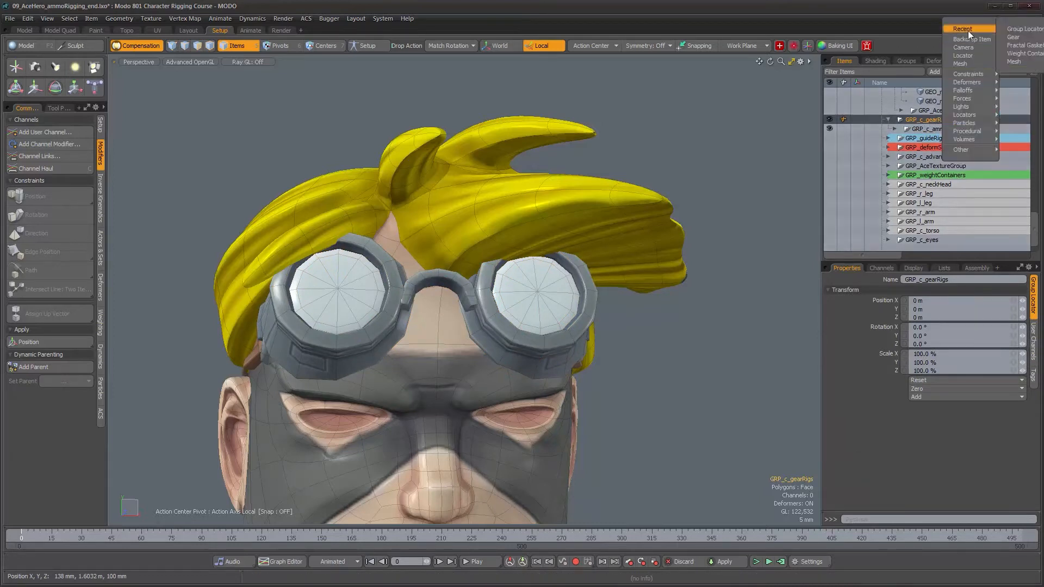
{"action": "left_click", "coordinate": [1025, 29]}
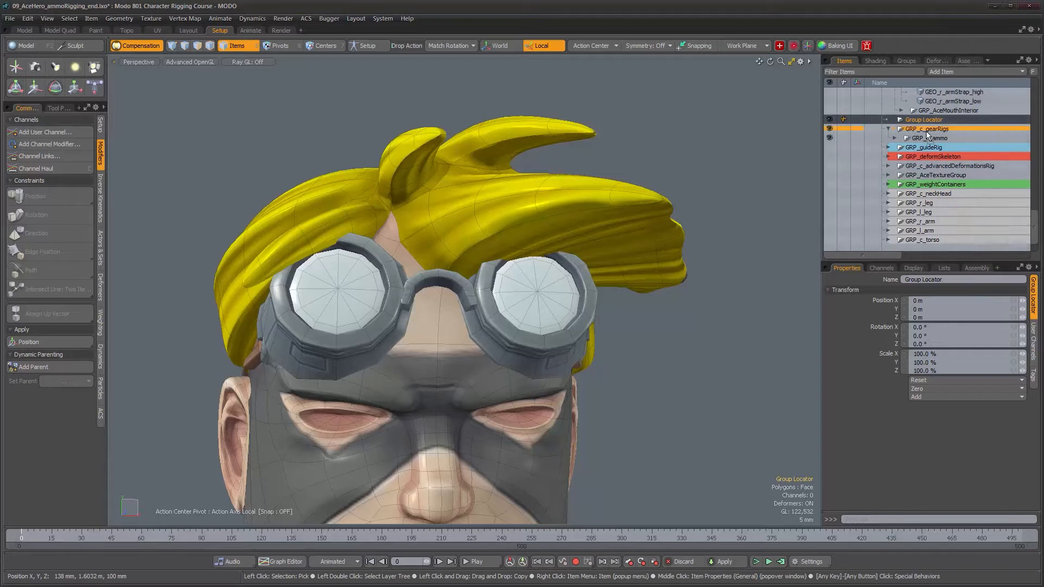
{"action": "double_click", "coordinate": [928, 130]}
{"action": "type", "text": "GRP_c_goggles"}
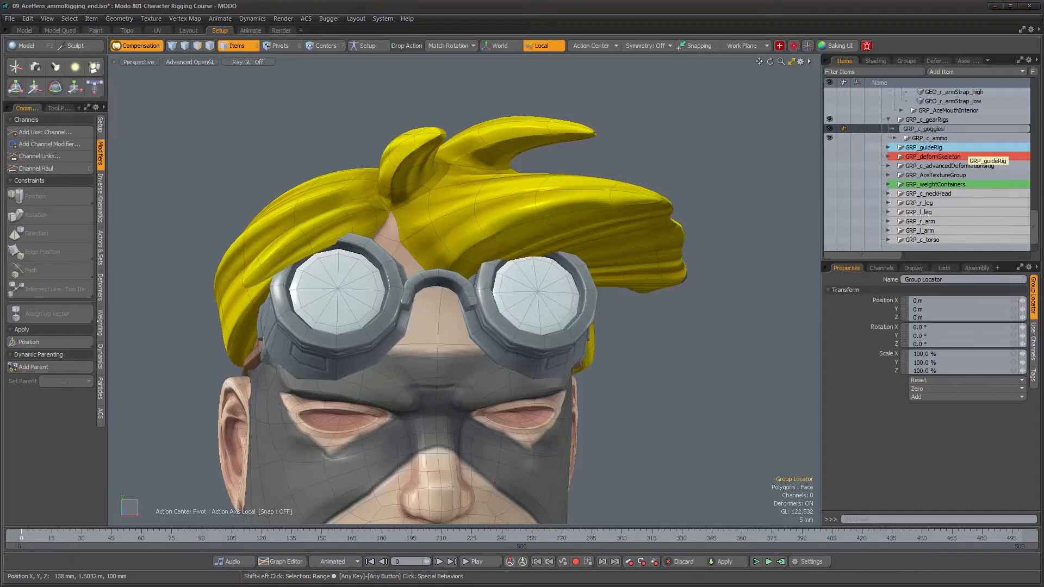
Step: Add a new locator and parent it under the GRP_c_goggles group
{"action": "scroll", "coordinate": [620, 331], "scroll_direction": "down", "scroll_amount": 3}
{"action": "middle_click_drag", "start_coordinate": [606, 348], "coordinate": [570, 188], "text": "alt"}
{"action": "scroll", "coordinate": [570, 188], "scroll_direction": "down", "scroll_amount": 2}
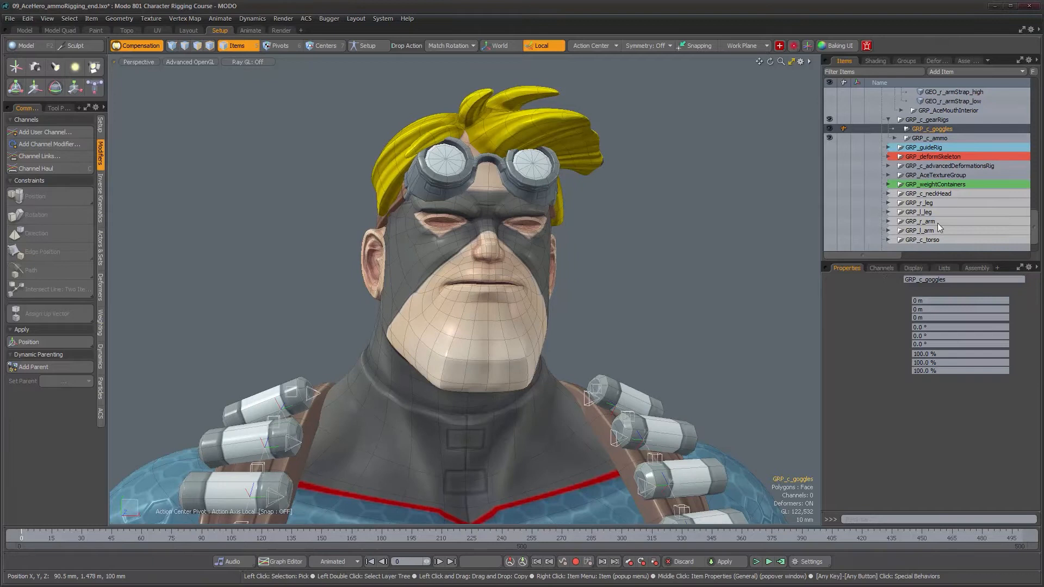
{"action": "key", "text": "n"}
{"action": "left_click_drag", "start_coordinate": [902, 240], "coordinate": [930, 104]}
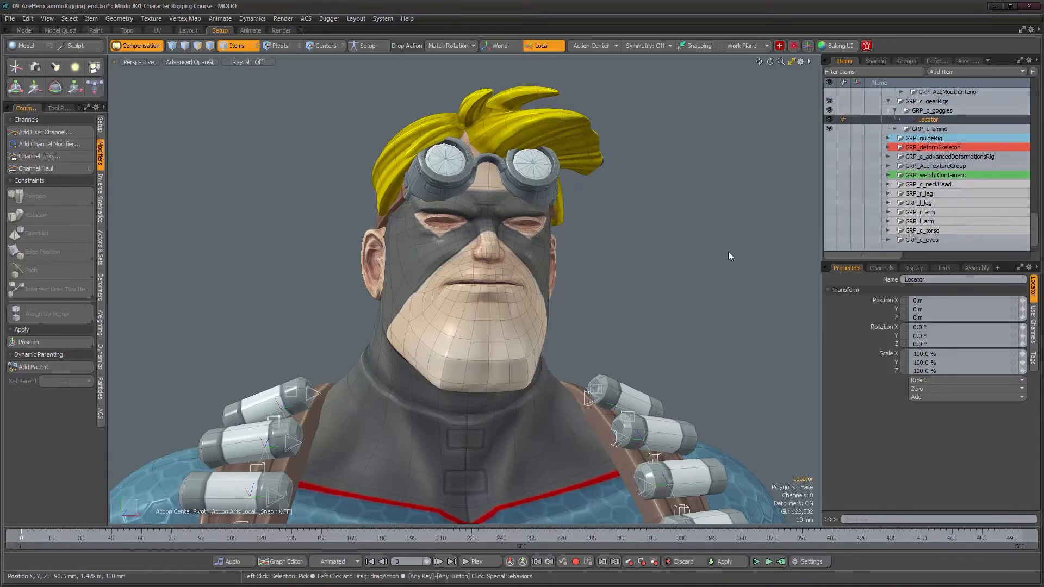
Step: Move the new locator straight up from the ground to head height, at about 1.59 m in Y
{"action": "scroll", "coordinate": [598, 367], "scroll_direction": "down", "scroll_amount": 6}
{"action": "middle_click_drag", "start_coordinate": [543, 510], "coordinate": [445, 318], "text": "alt"}
{"action": "scroll", "coordinate": [445, 318], "scroll_direction": "down", "scroll_amount": 3}
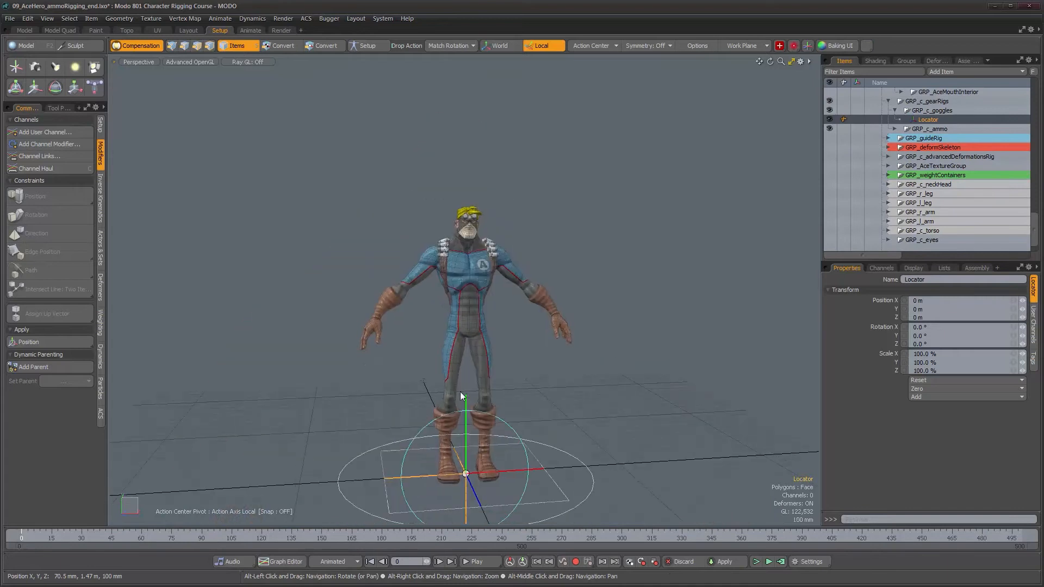
{"action": "key", "text": "w"}
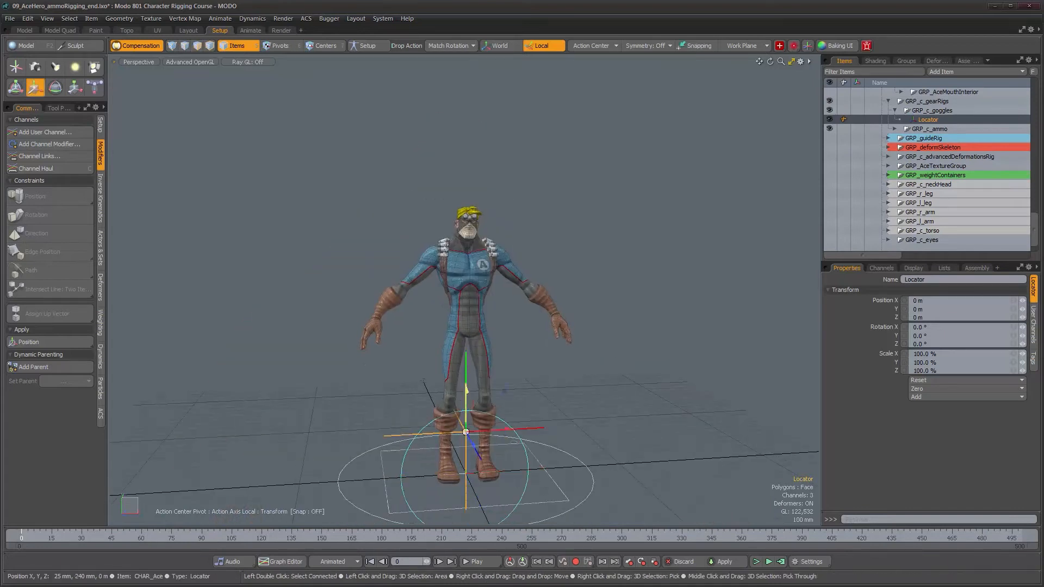
{"action": "left_click_drag", "start_coordinate": [466, 233], "coordinate": [467, 195]}
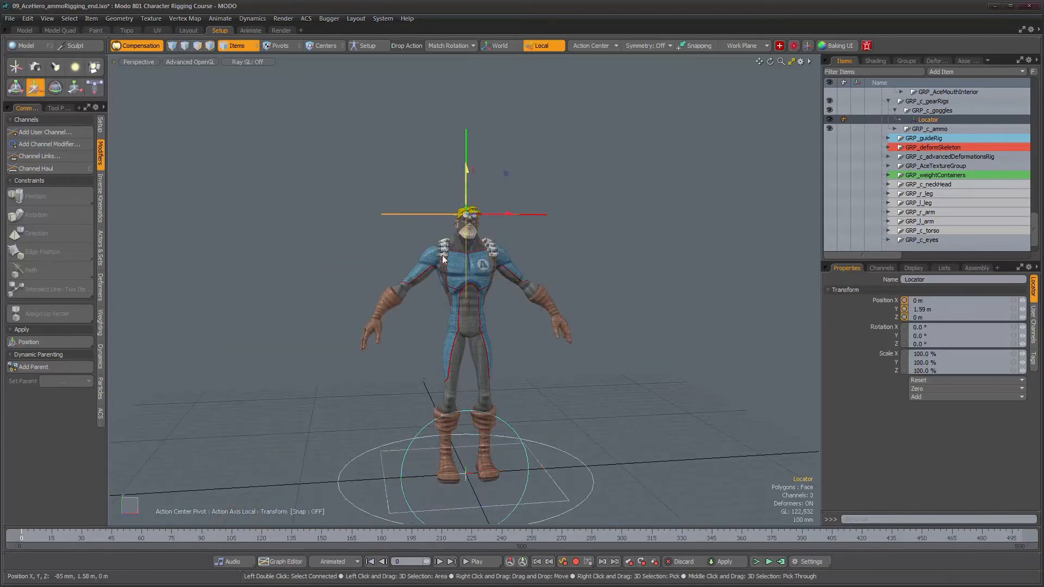
Step: Position the locator at the centre of the goggle bridge, at about Y 1.5814 m and Z 136.7 mm
{"action": "right_click_drag", "start_coordinate": [443, 260], "coordinate": [561, 306], "text": "alt"}
{"action": "left_click_drag", "start_coordinate": [561, 306], "coordinate": [500, 195], "text": "alt"}
{"action": "right_click_drag", "start_coordinate": [500, 196], "coordinate": [531, 214], "text": "alt"}
{"action": "left_click_drag", "start_coordinate": [531, 213], "coordinate": [371, 180], "text": "alt"}
{"action": "left_click_drag", "start_coordinate": [322, 248], "coordinate": [579, 298], "text": "alt"}
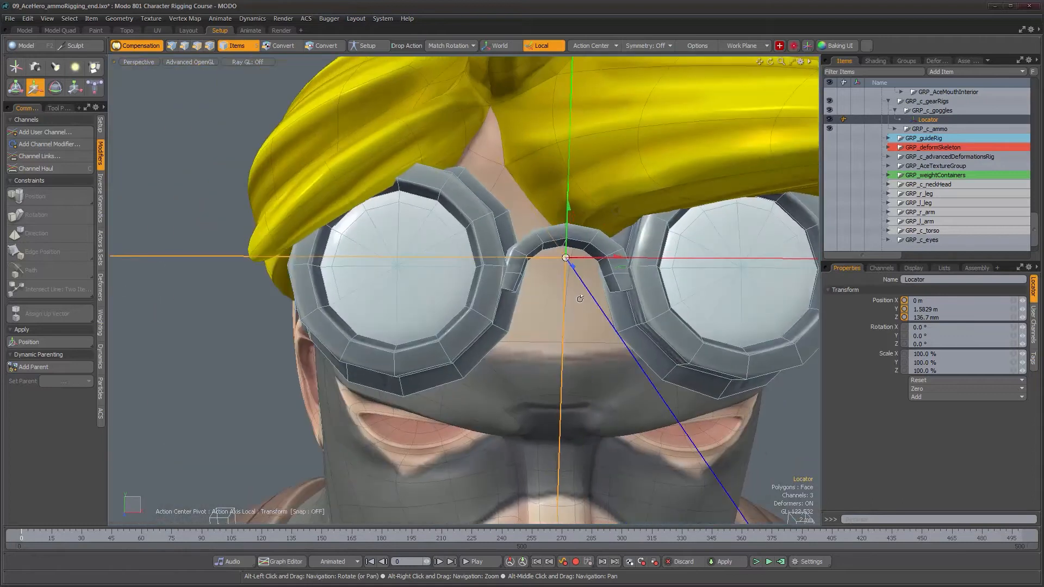
{"action": "left_click_drag", "start_coordinate": [566, 215], "coordinate": [597, 300]}
{"action": "key", "text": "ctrl+space"}
{"action": "left_click", "coordinate": [625, 277]}
{"action": "key", "text": "ctrl+space"}
{"action": "left_click", "coordinate": [566, 278]}
{"action": "right_click_drag", "start_coordinate": [566, 278], "coordinate": [554, 318], "text": "alt"}
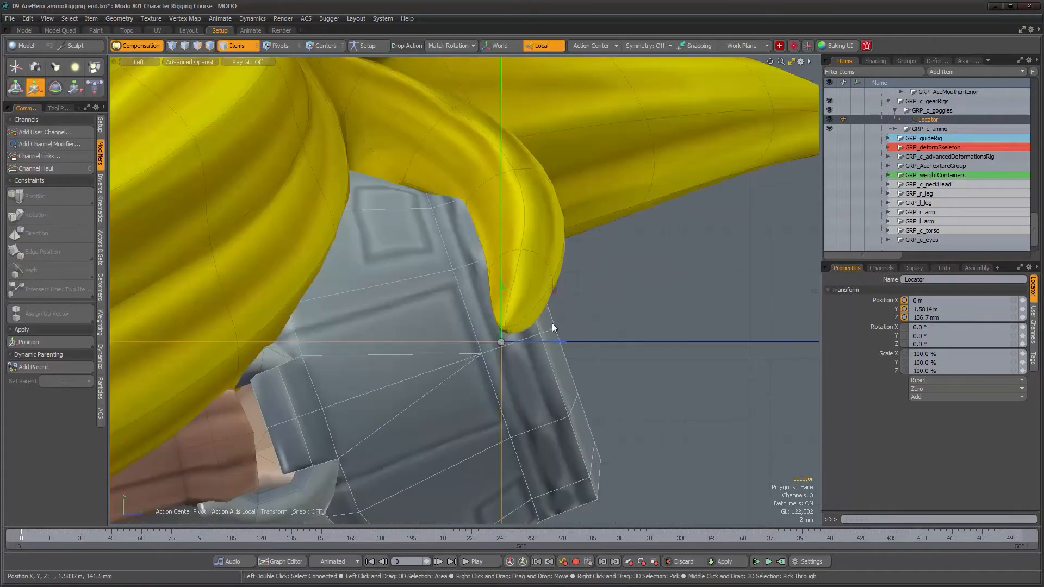
Step: Rotate the locator to -19° in X to match the goggles' tilt and nudge it to about Y 1.581 m, Z 136.8 mm
{"action": "key", "text": "e"}
{"action": "left_click_drag", "start_coordinate": [563, 328], "coordinate": [613, 270]}
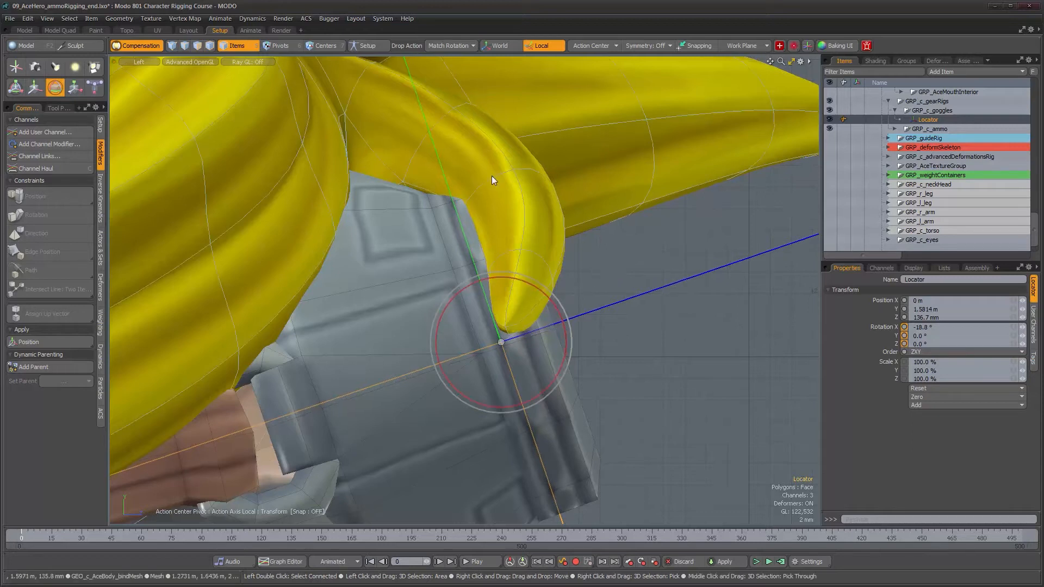
{"action": "key", "text": "w"}
{"action": "left_click_drag", "start_coordinate": [484, 289], "coordinate": [486, 293]}
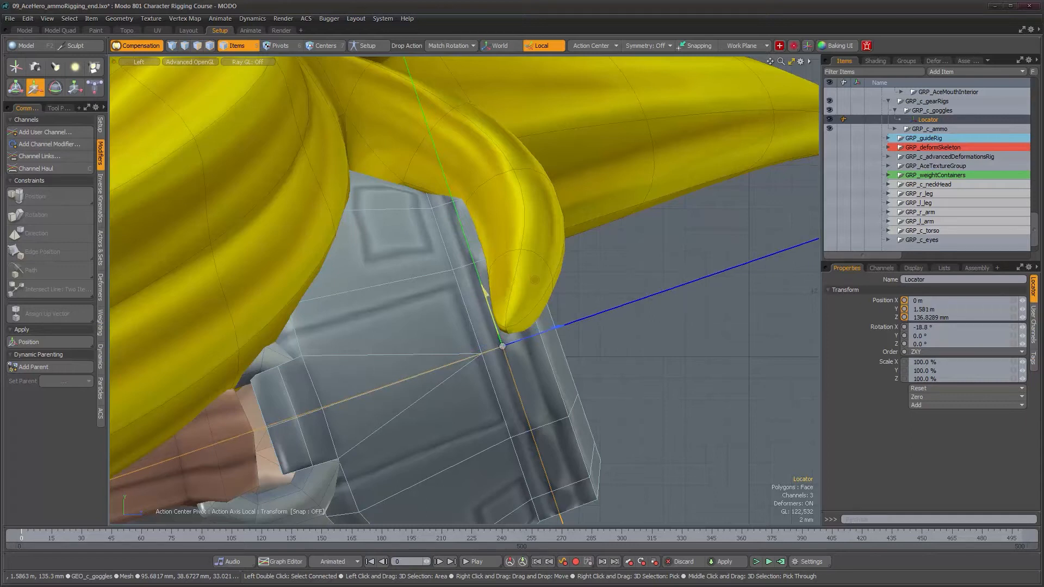
{"action": "scroll", "coordinate": [577, 319], "scroll_direction": "up", "scroll_amount": 2}
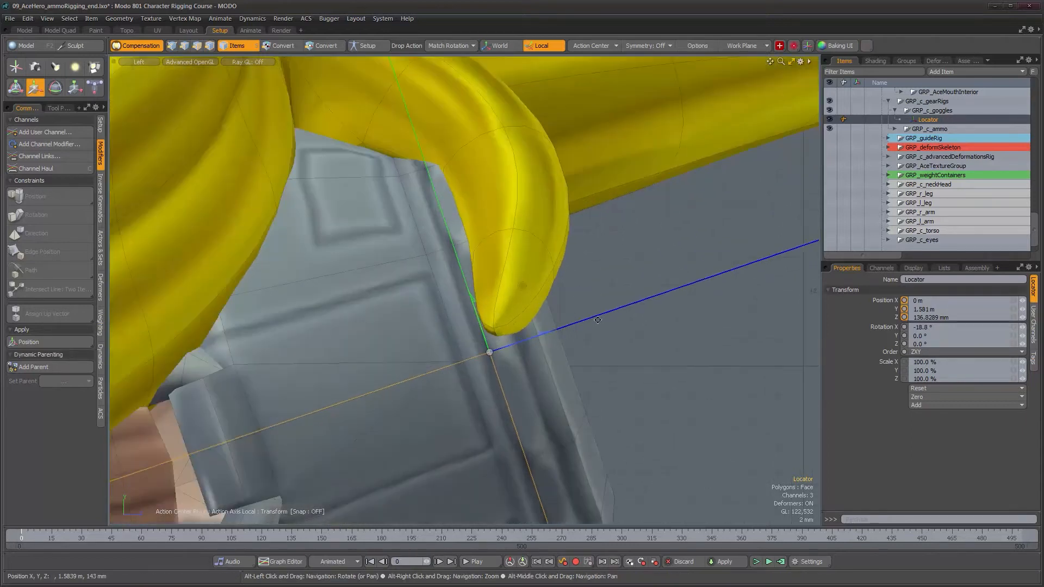
{"action": "key", "text": "e"}
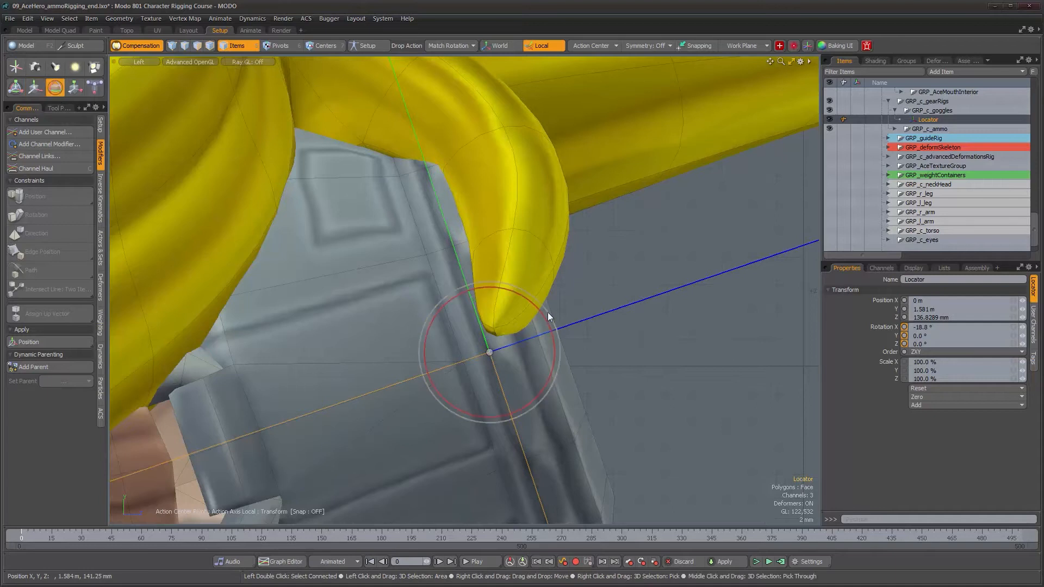
{"action": "left_click_drag", "start_coordinate": [542, 315], "coordinate": [786, 147]}
{"action": "key", "text": "space"}
Step: Return to the perspective view of the goggles and rename the locator as CTL_c_goggles
{"action": "right_click_drag", "start_coordinate": [614, 287], "coordinate": [576, 303], "text": "alt"}
{"action": "key", "text": "ctrl+space"}
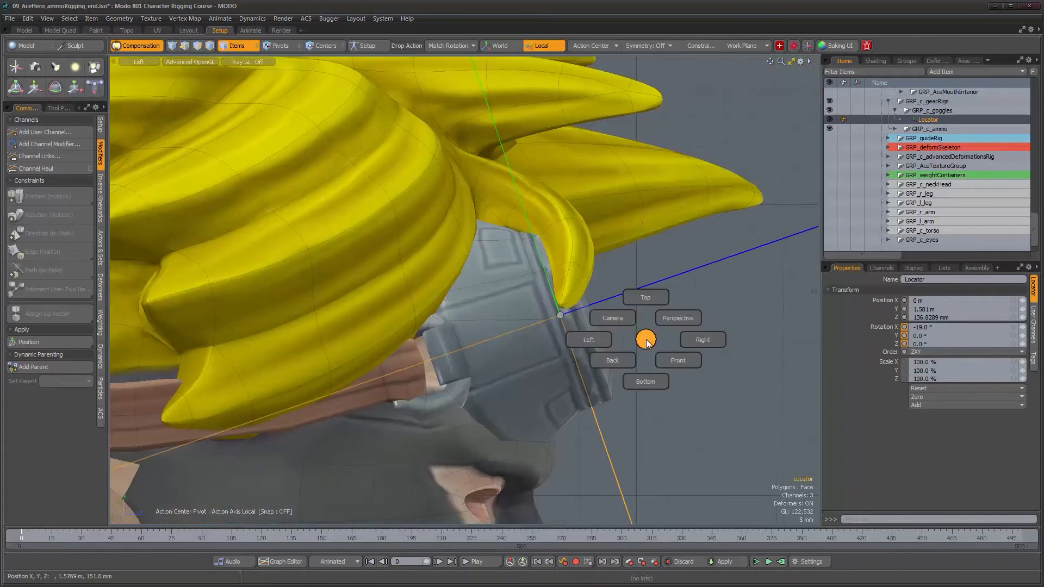
{"action": "left_click", "coordinate": [665, 318]}
{"action": "left_click_drag", "start_coordinate": [615, 328], "coordinate": [420, 304], "text": "alt"}
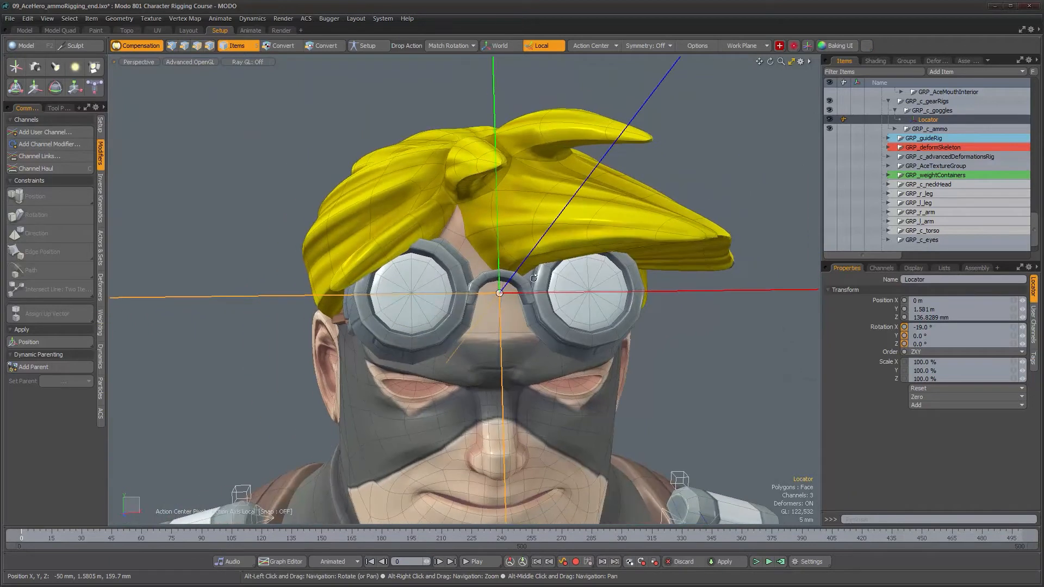
{"action": "double_click", "coordinate": [932, 119]}
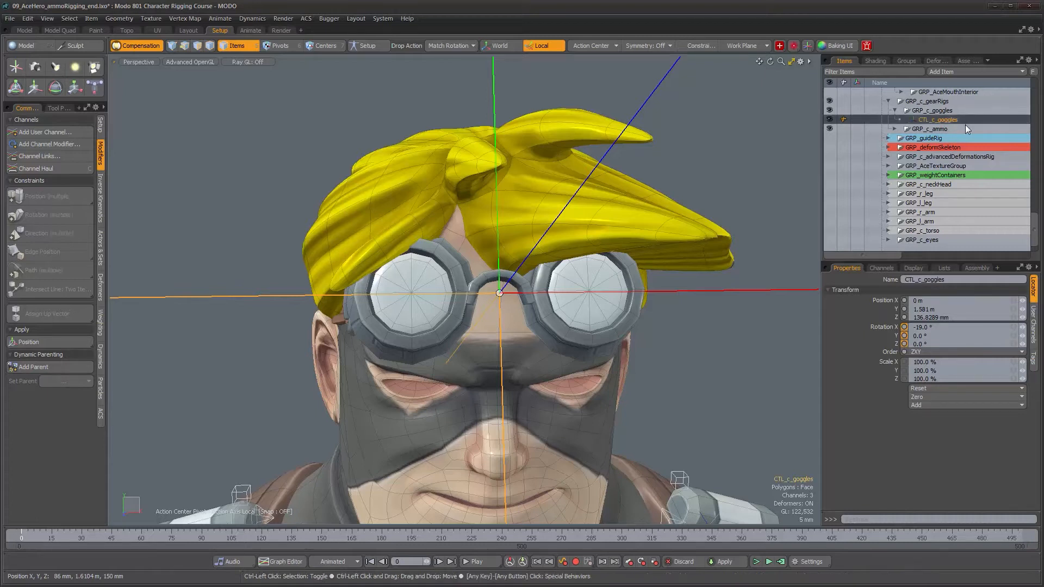
Step: Duplicate the CTL_c_goggles locator and rename the copy as DEF_c_goggles
{"action": "key", "text": "ctrl+d"}
{"action": "double_click", "coordinate": [924, 128]}
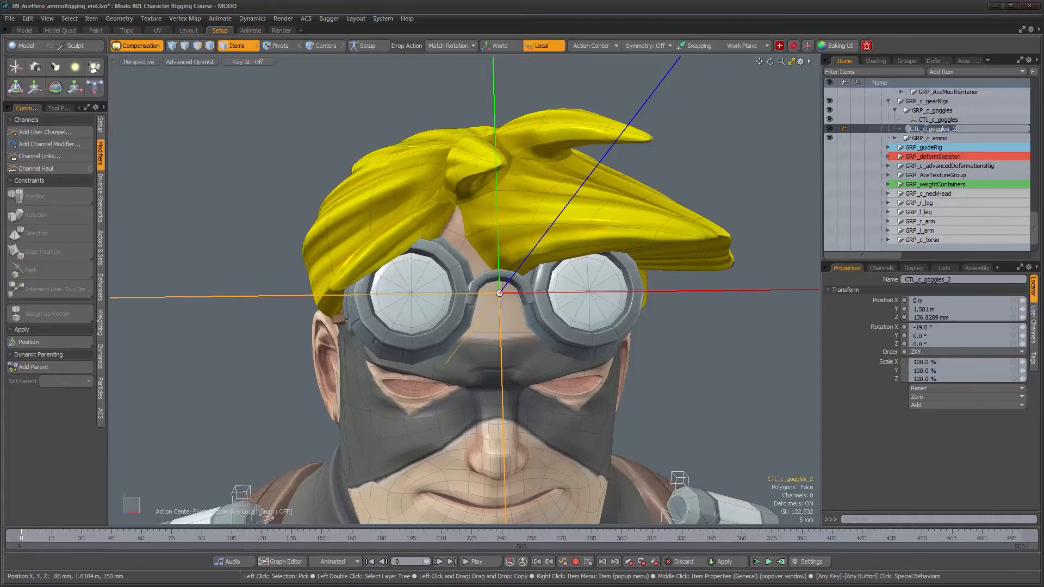
{"action": "key", "text": "BackSpace"}
{"action": "key", "text": "BackSpace"}
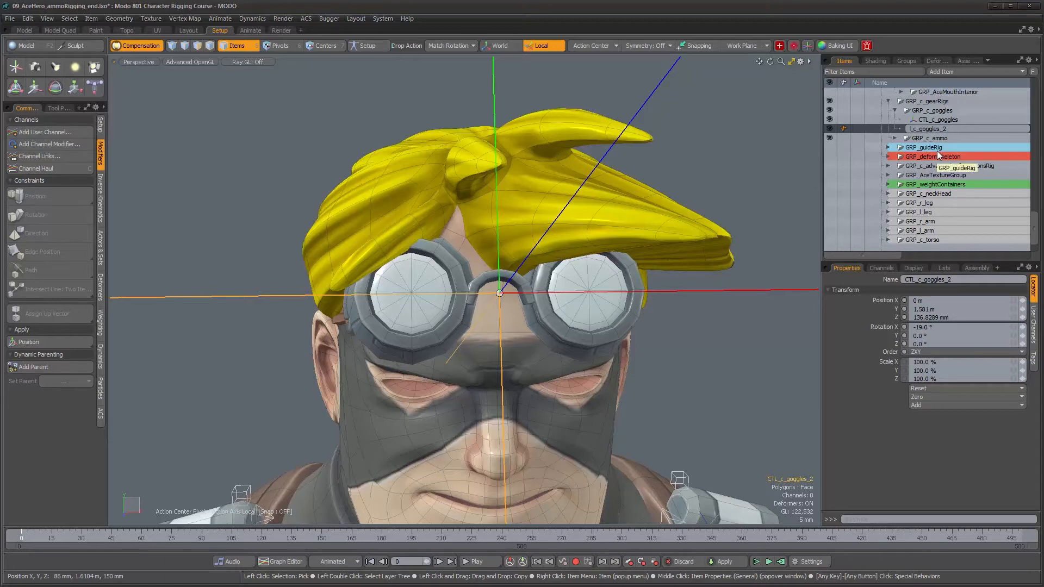
{"action": "type", "text": "DEF"}
{"action": "key", "text": "BackSpace"}
{"action": "key", "text": "Return"}
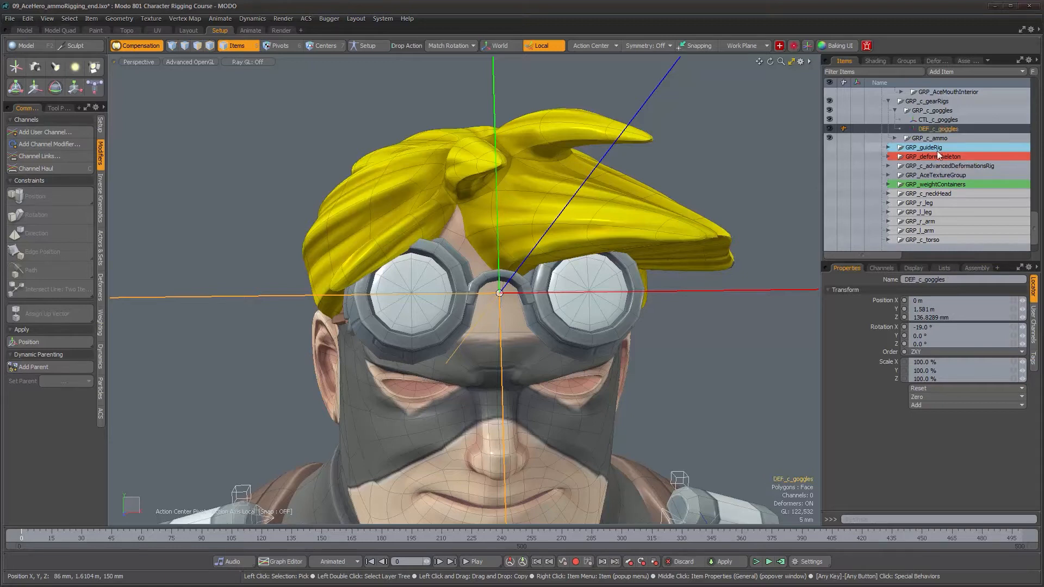
Step: Give DEF_c_goggles a custom non-solid sphere shape with Replace style and a radius of 4 mm
{"action": "left_click", "coordinate": [914, 267]}
{"action": "left_click", "coordinate": [1035, 328]}
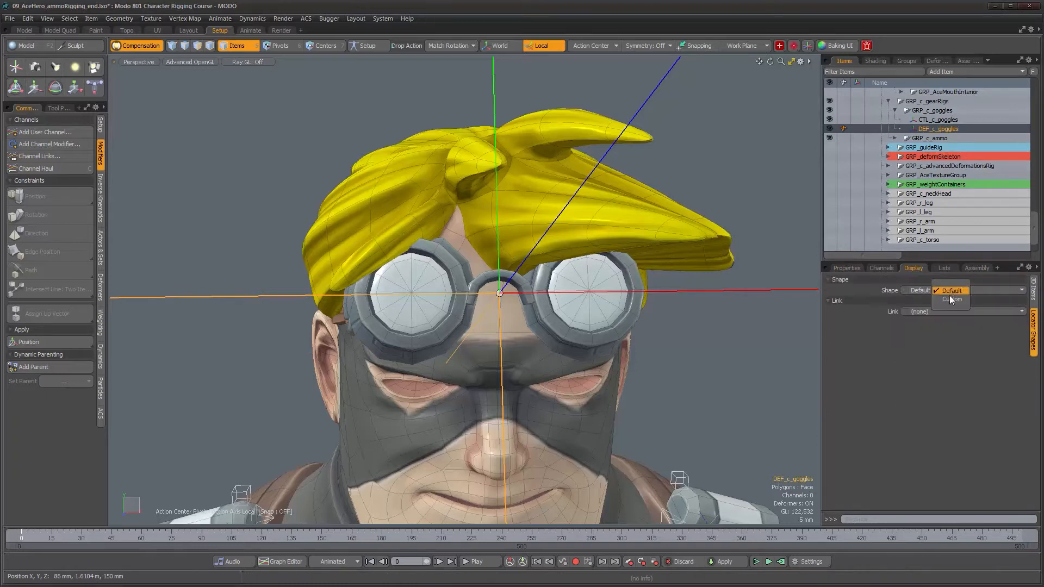
{"action": "left_click", "coordinate": [951, 299]}
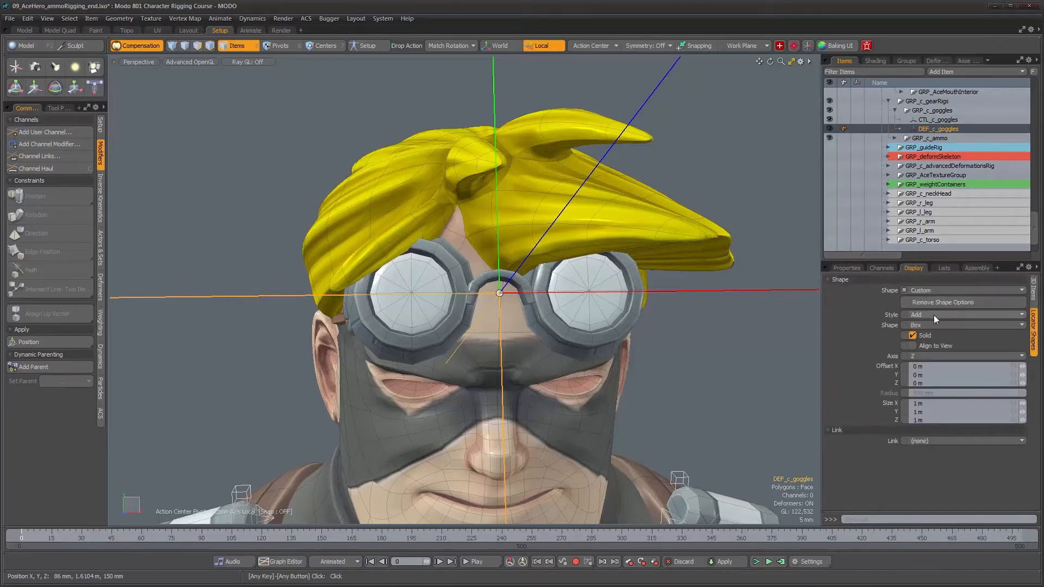
{"action": "left_click", "coordinate": [933, 325]}
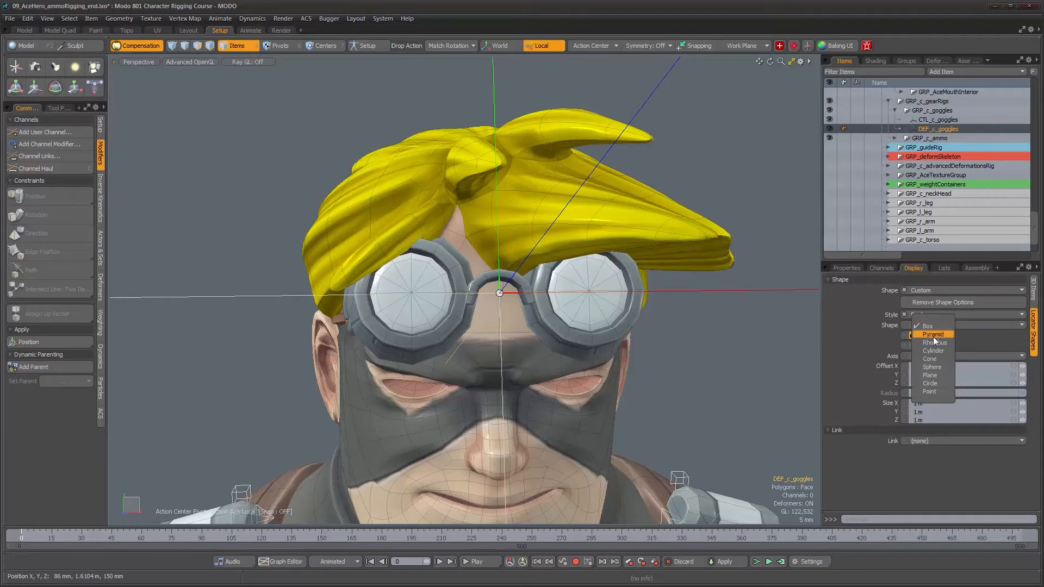
{"action": "left_click", "coordinate": [931, 367]}
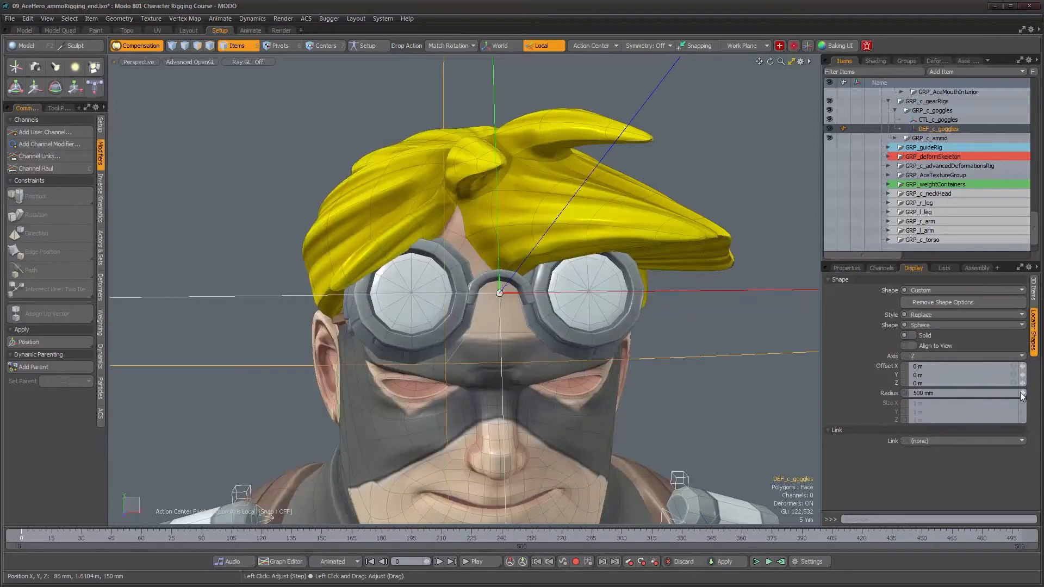
{"action": "left_click_drag", "start_coordinate": [1022, 393], "coordinate": [983, 392]}
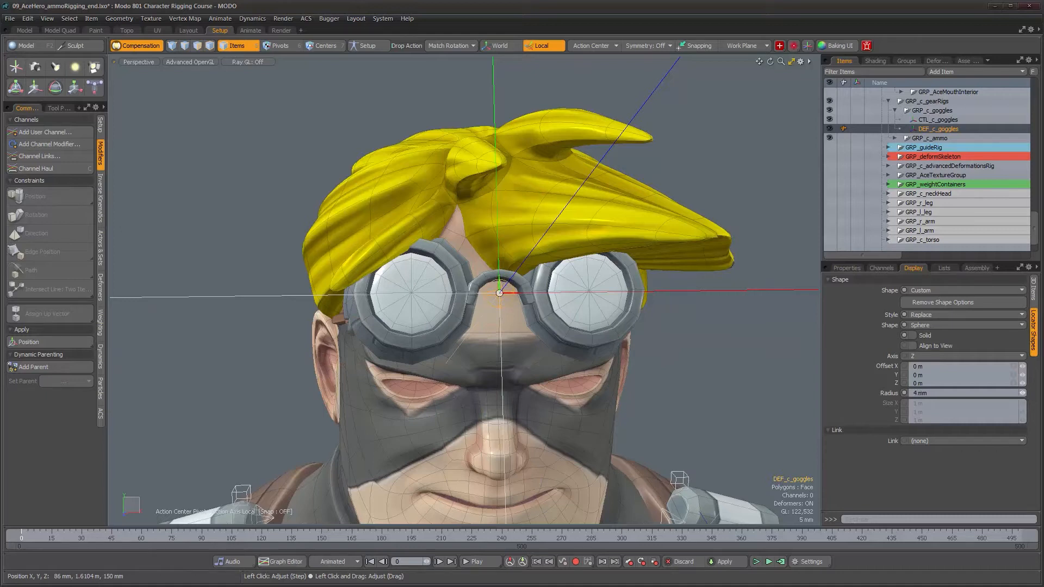
Step: Give CTL_c_goggles a custom non-solid plane shape with Replace style
{"action": "left_click", "coordinate": [775, 289]}
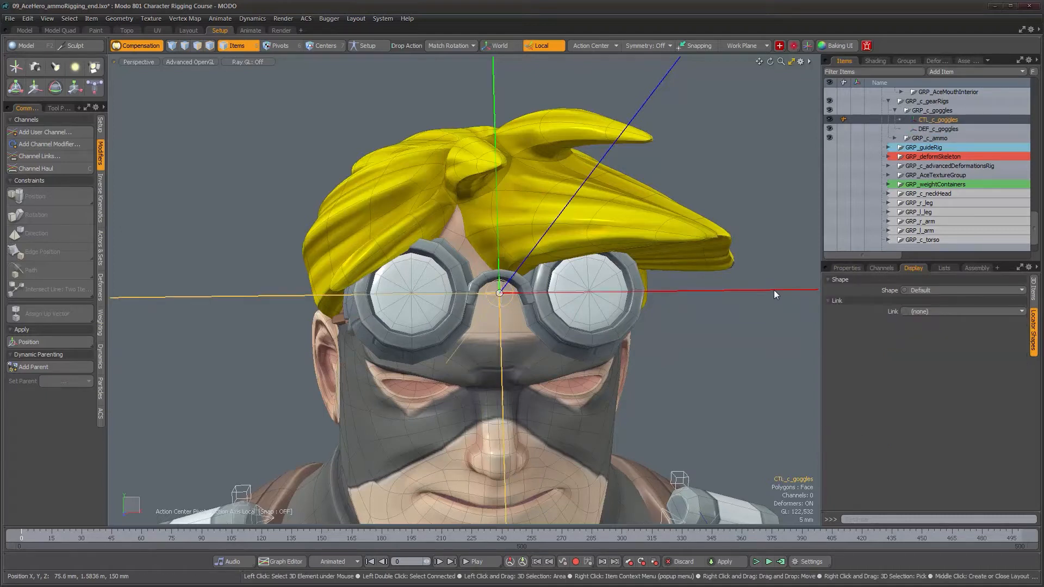
{"action": "left_click", "coordinate": [935, 290]}
{"action": "left_click", "coordinate": [943, 299]}
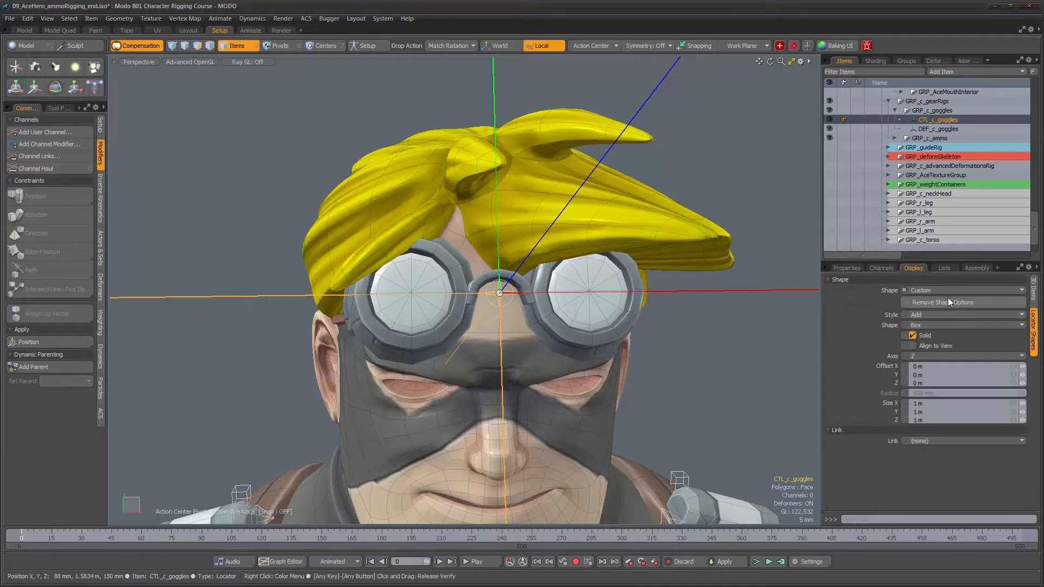
{"action": "left_click", "coordinate": [948, 315]}
{"action": "left_click", "coordinate": [949, 325]}
{"action": "left_click", "coordinate": [948, 325]}
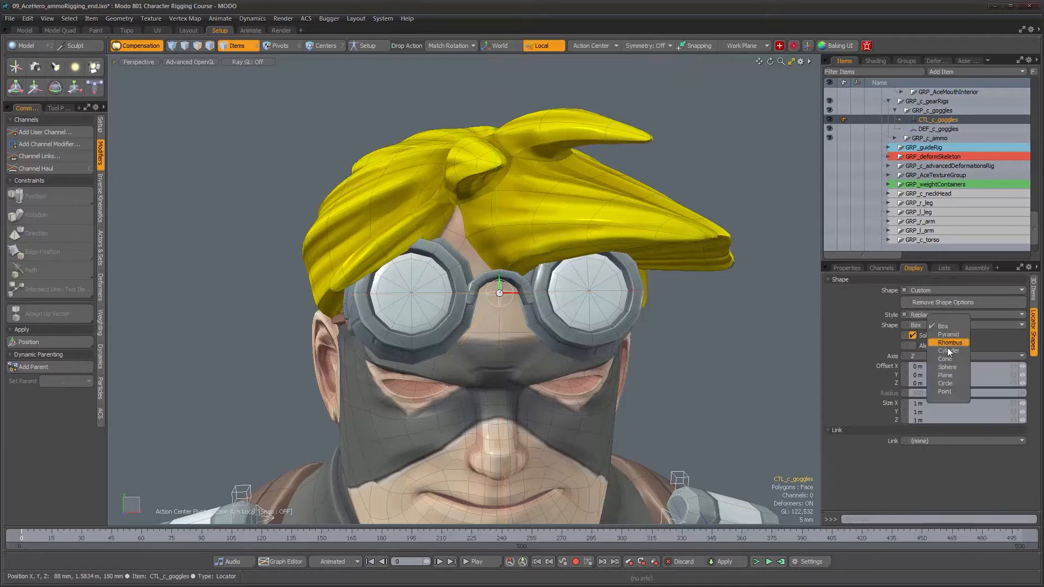
{"action": "left_click", "coordinate": [930, 338]}
{"action": "left_click", "coordinate": [917, 336]}
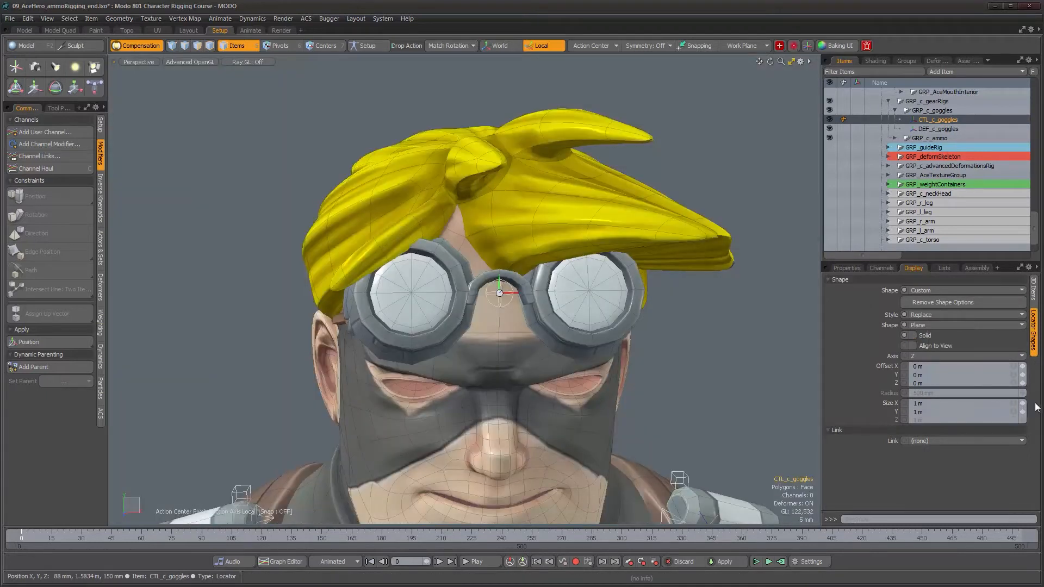
Step: Size the CTL_c_goggles plane to 86.1 mm by 35.5 mm and offset it 10 mm in Z, in front of the goggles
{"action": "right_click_drag", "start_coordinate": [1022, 403], "coordinate": [1013, 405]}
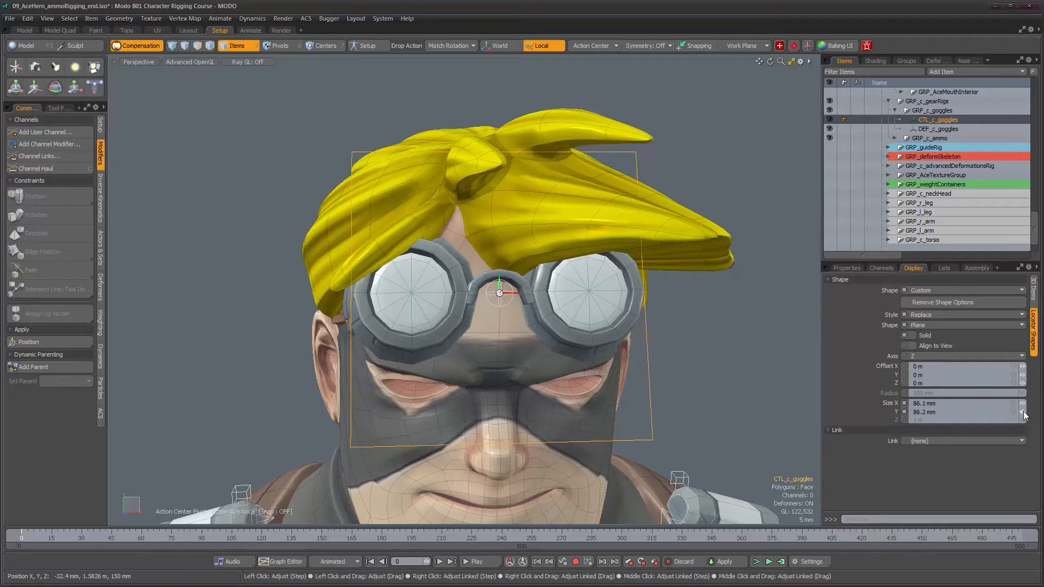
{"action": "left_click_drag", "start_coordinate": [1021, 411], "coordinate": [1017, 411]}
{"action": "left_click_drag", "start_coordinate": [516, 311], "coordinate": [672, 311], "text": "alt"}
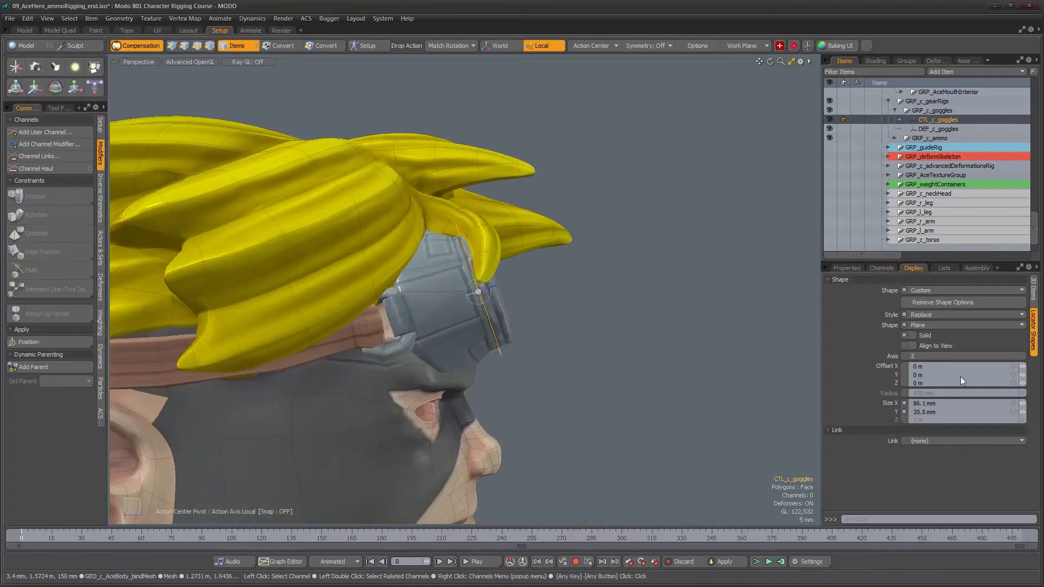
{"action": "left_click", "coordinate": [1023, 383]}
{"action": "left_click_drag", "start_coordinate": [1022, 382], "coordinate": [1025, 383]}
{"action": "left_click_drag", "start_coordinate": [642, 352], "coordinate": [493, 323], "text": "alt"}
{"action": "scroll", "coordinate": [493, 323], "scroll_direction": "up", "scroll_amount": 3}
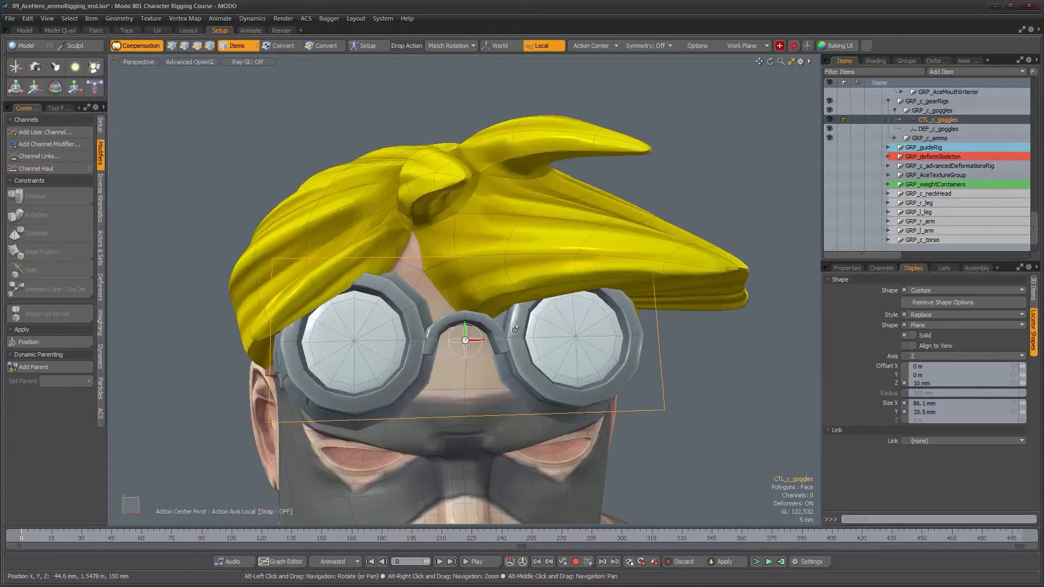
Step: Duplicate the CTL_c_goggles locator twice and rename the first copy as CTL_r_goggles
{"action": "left_click_drag", "start_coordinate": [251, 353], "coordinate": [555, 359], "text": "alt"}
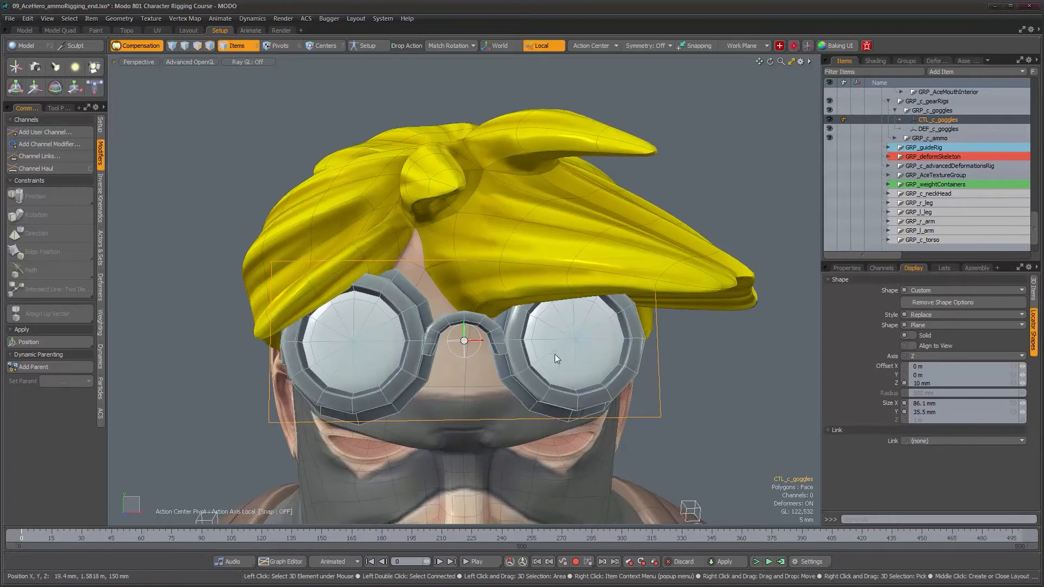
{"action": "key", "text": "ctrl+d"}
{"action": "key", "text": "ctrl+d"}
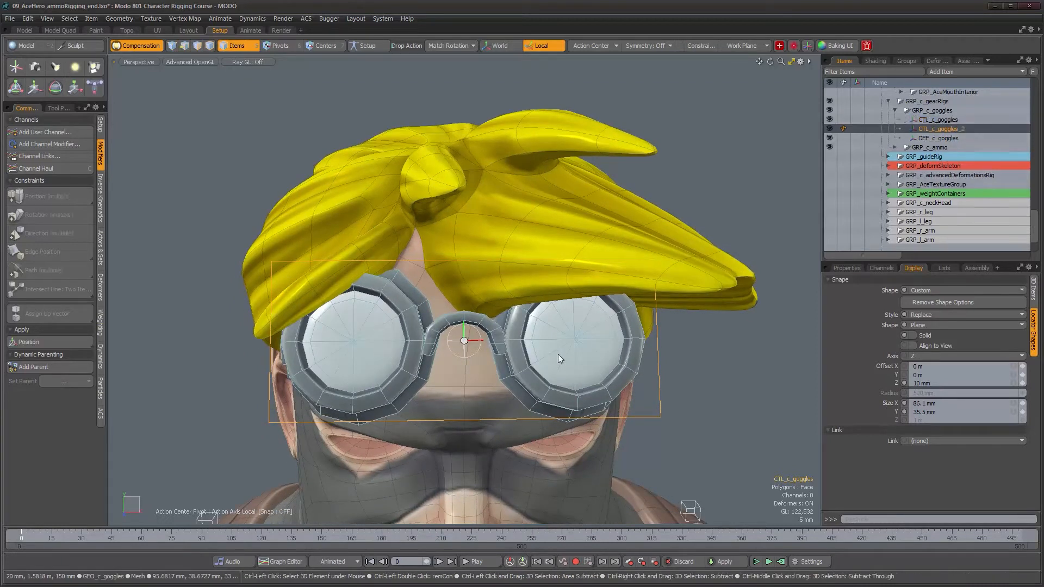
{"action": "left_click", "coordinate": [938, 130]}
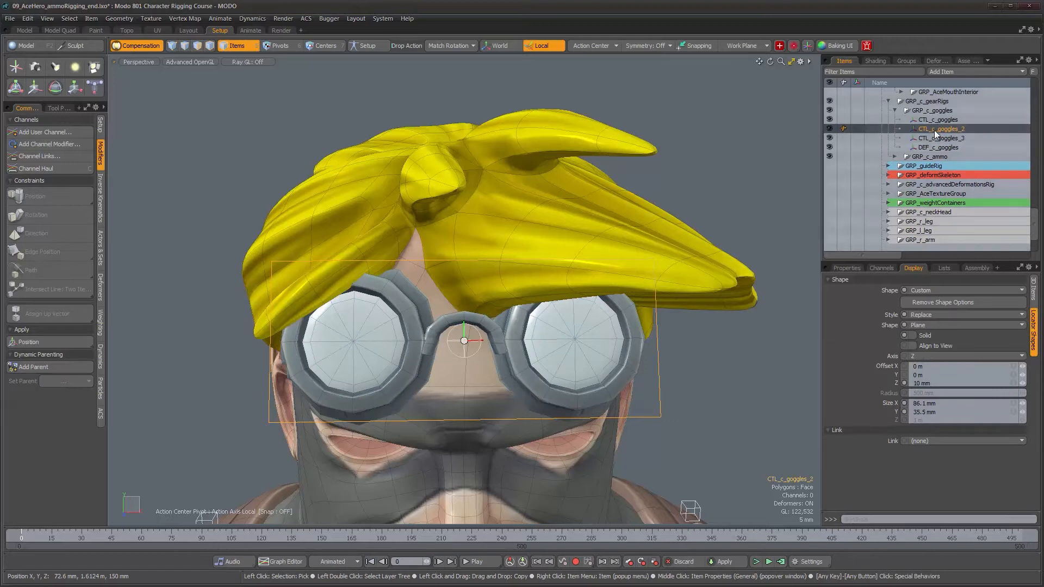
{"action": "double_click", "coordinate": [929, 129]}
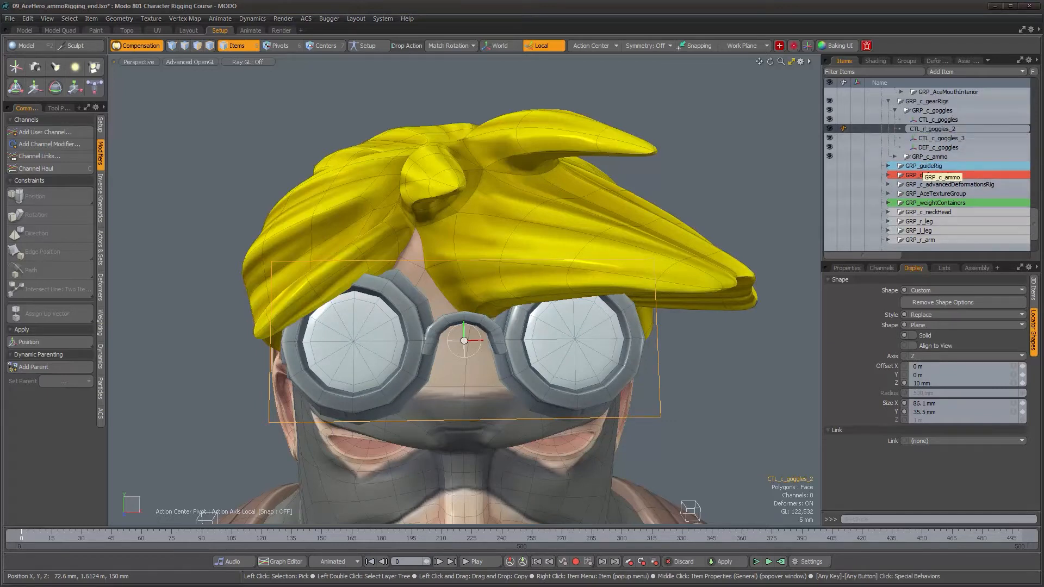
{"action": "key", "text": "BackSpace"}
{"action": "key", "text": "Return"}
Step: Rename the second copy as CTL_l_goggles and delete that locator
{"action": "left_click", "coordinate": [934, 139]}
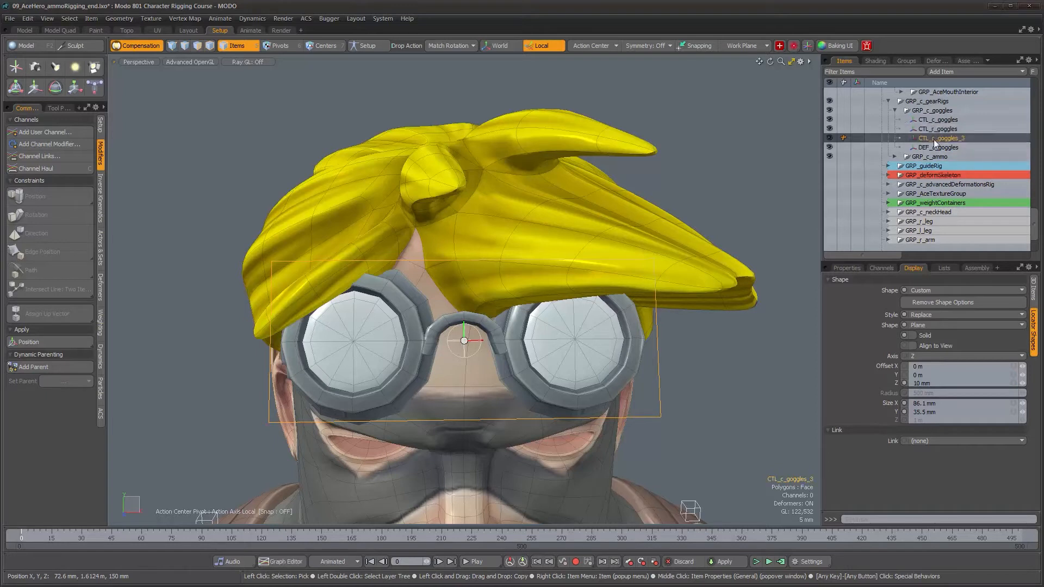
{"action": "double_click", "coordinate": [931, 139]}
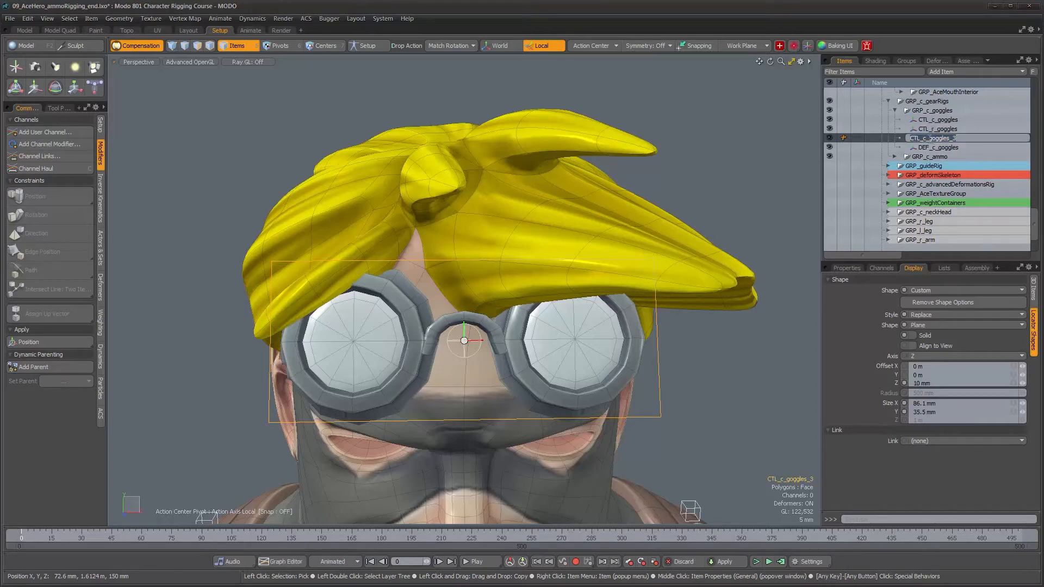
{"action": "type", "text": "l"}
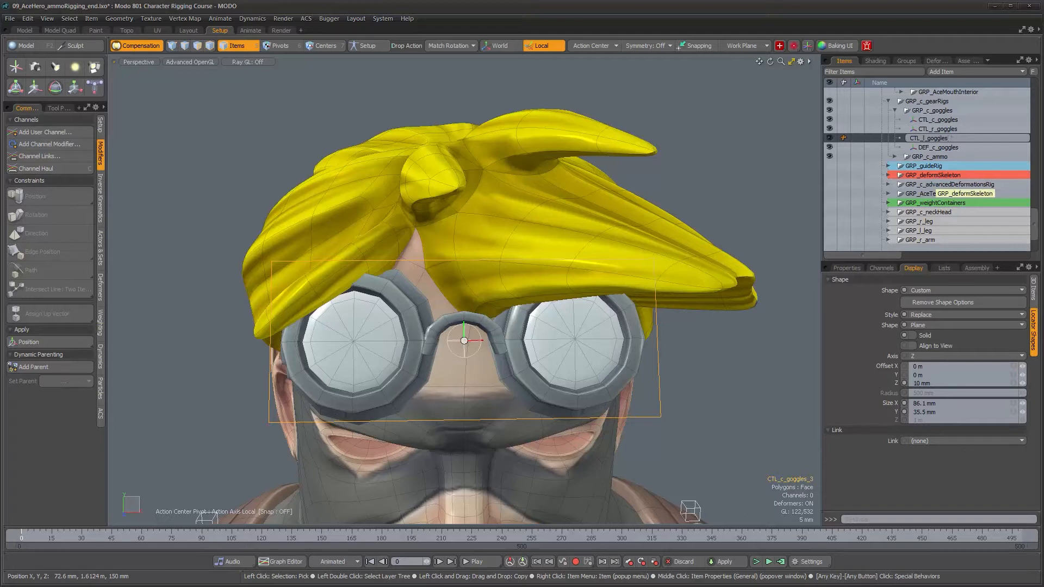
{"action": "key", "text": "Return"}
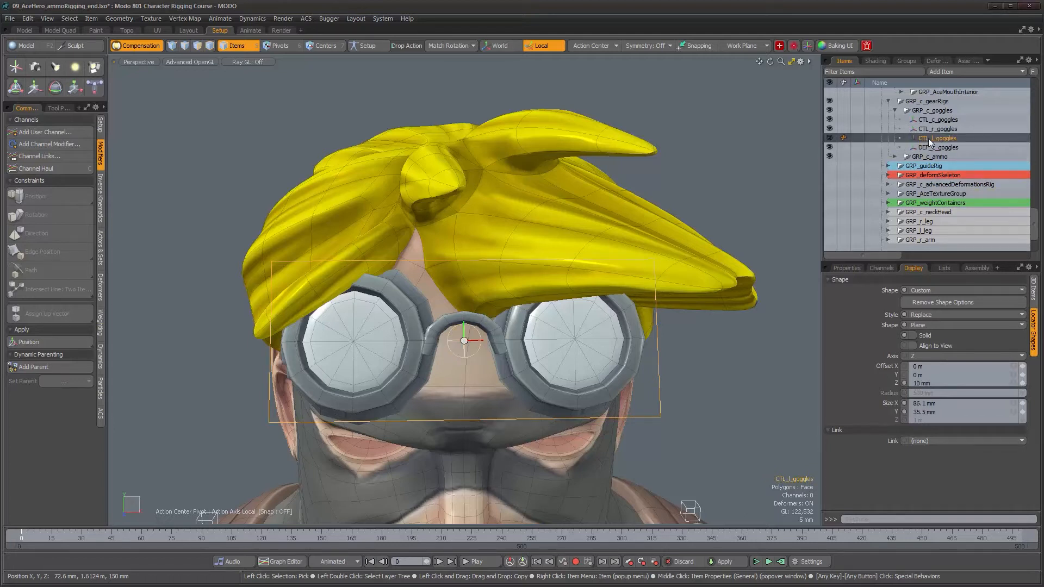
{"action": "key", "text": "Delete"}
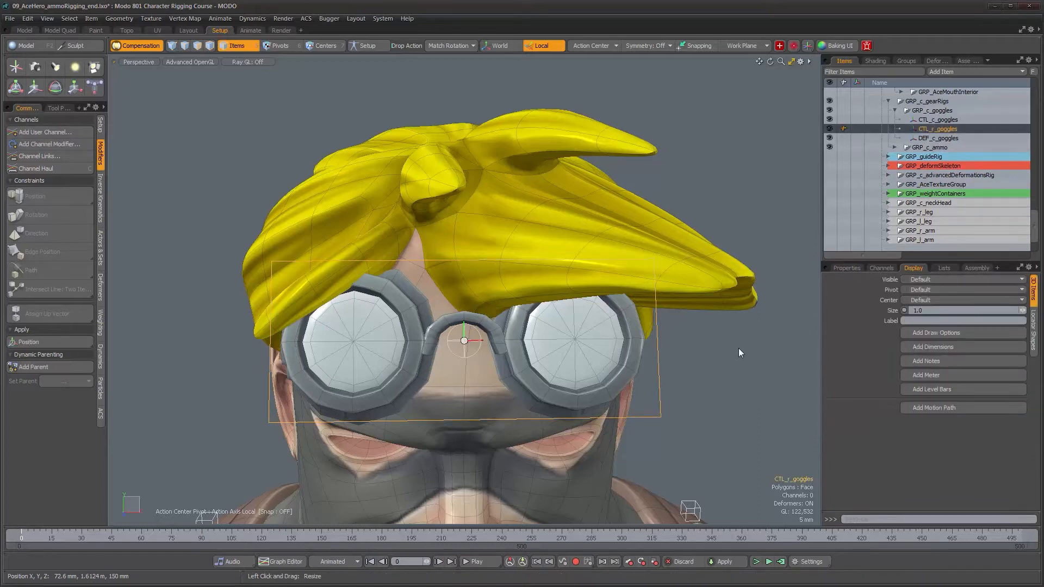
Step: Move CTL_r_goggles sideways to about -45.4 mm in X and change its custom shape to a small circle beside the goggles
{"action": "key", "text": "y"}
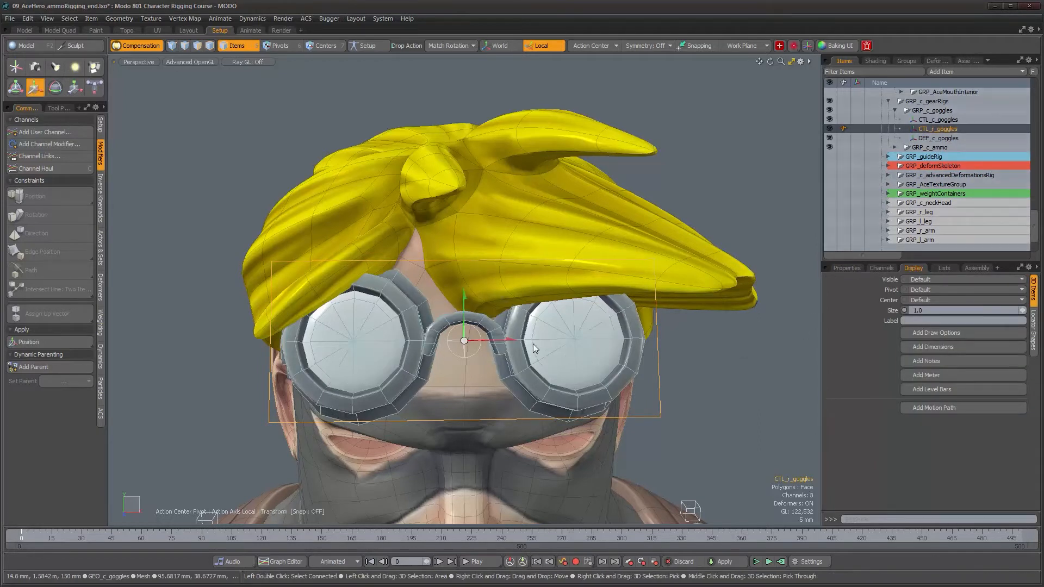
{"action": "left_click_drag", "start_coordinate": [504, 340], "coordinate": [314, 342]}
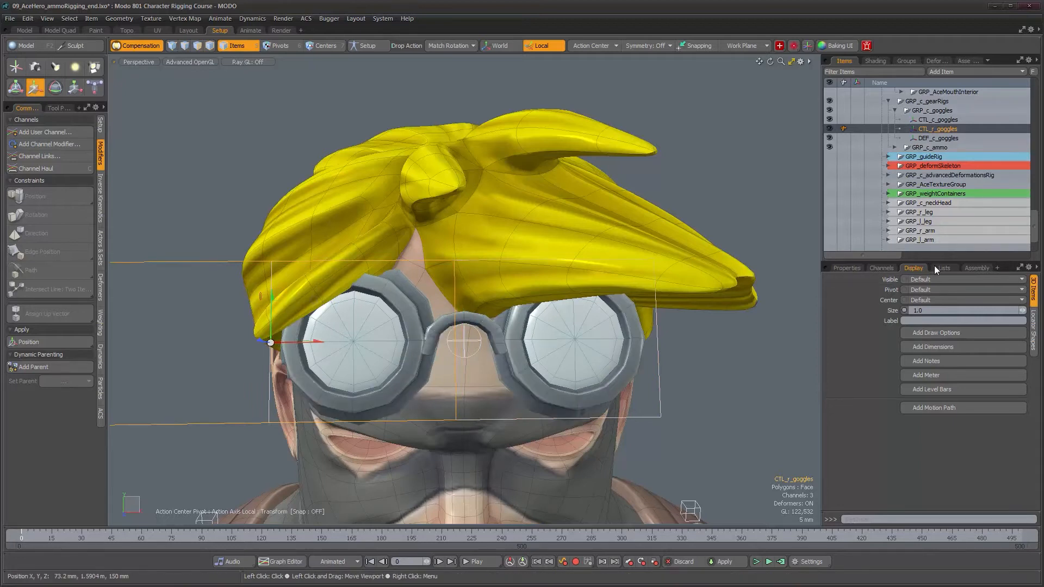
{"action": "left_click", "coordinate": [1033, 327]}
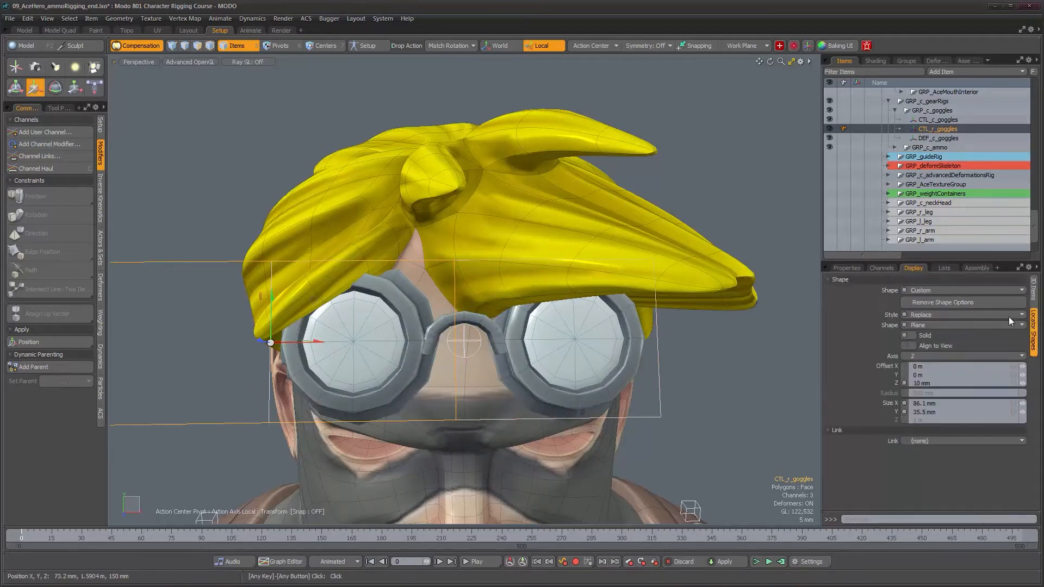
{"action": "left_click", "coordinate": [958, 323]}
{"action": "left_click", "coordinate": [958, 329]}
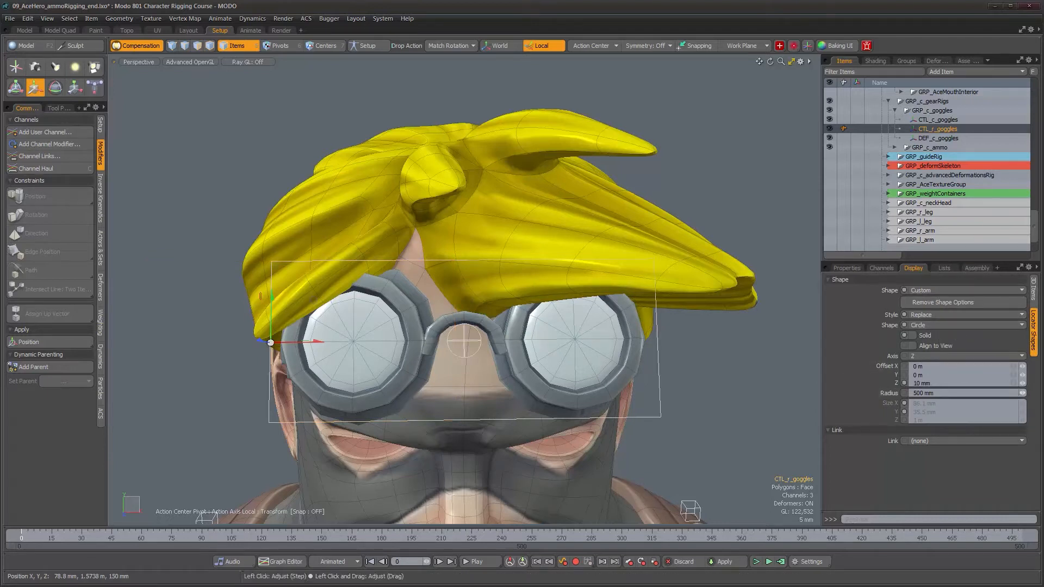
{"action": "left_click_drag", "start_coordinate": [1022, 393], "coordinate": [1022, 420]}
{"action": "left_click_drag", "start_coordinate": [527, 334], "coordinate": [456, 327], "text": "alt"}
Step: Duplicate CTL_r_goggles and set the copy's X position to 45.4 mm to mirror it on the other side
{"action": "left_click", "coordinate": [846, 268]}
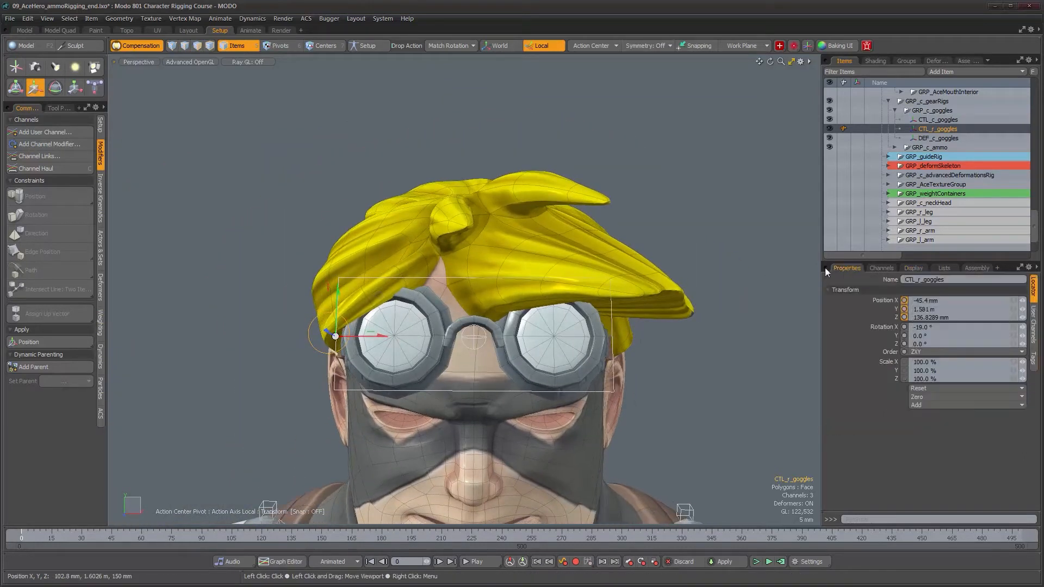
{"action": "left_click_drag", "start_coordinate": [624, 307], "coordinate": [618, 311], "text": "alt"}
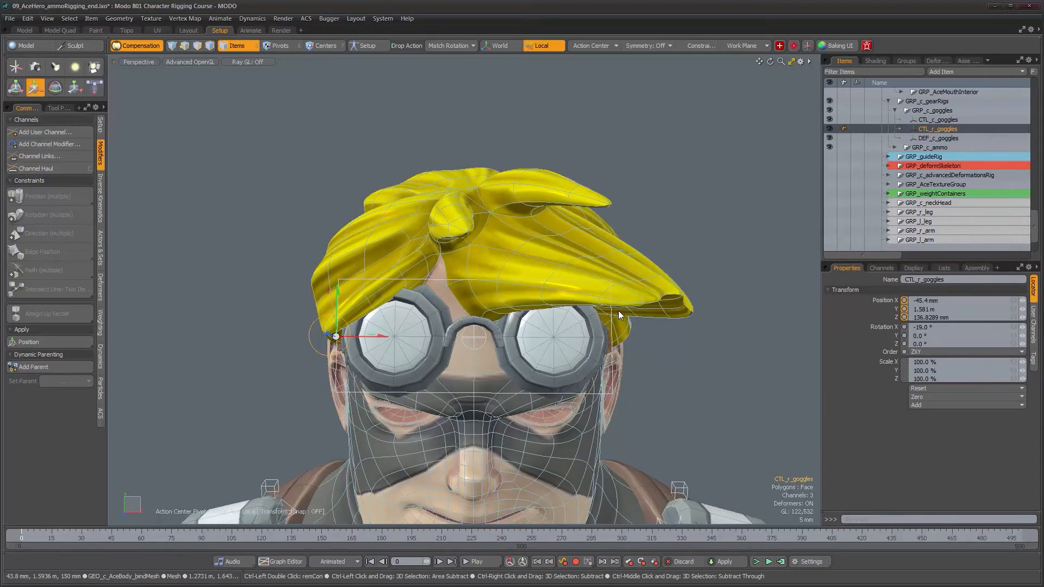
{"action": "key", "text": "ctrl+d"}
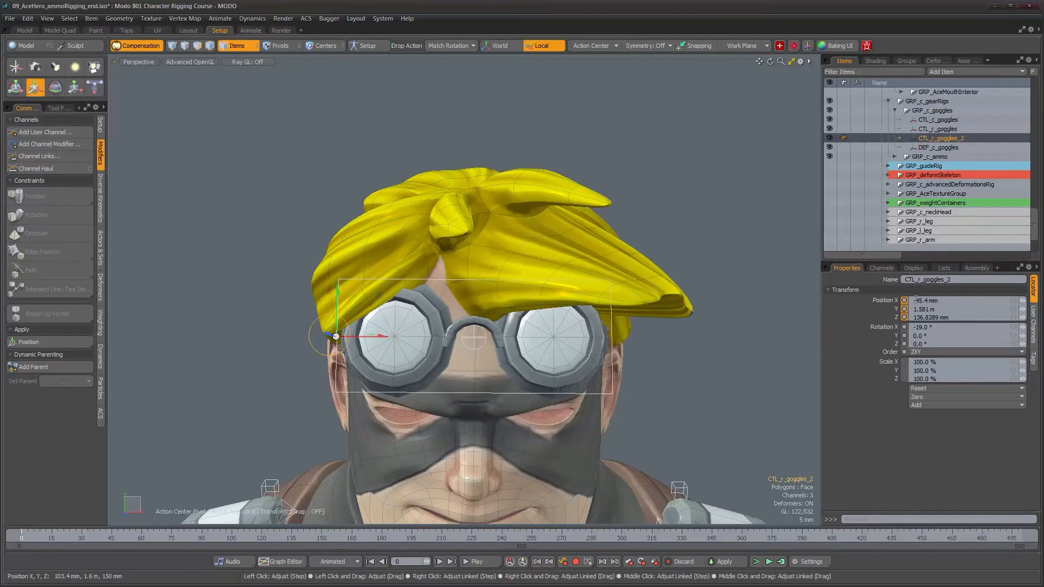
{"action": "type", "text": "45.4"}
{"action": "key", "text": "Return"}
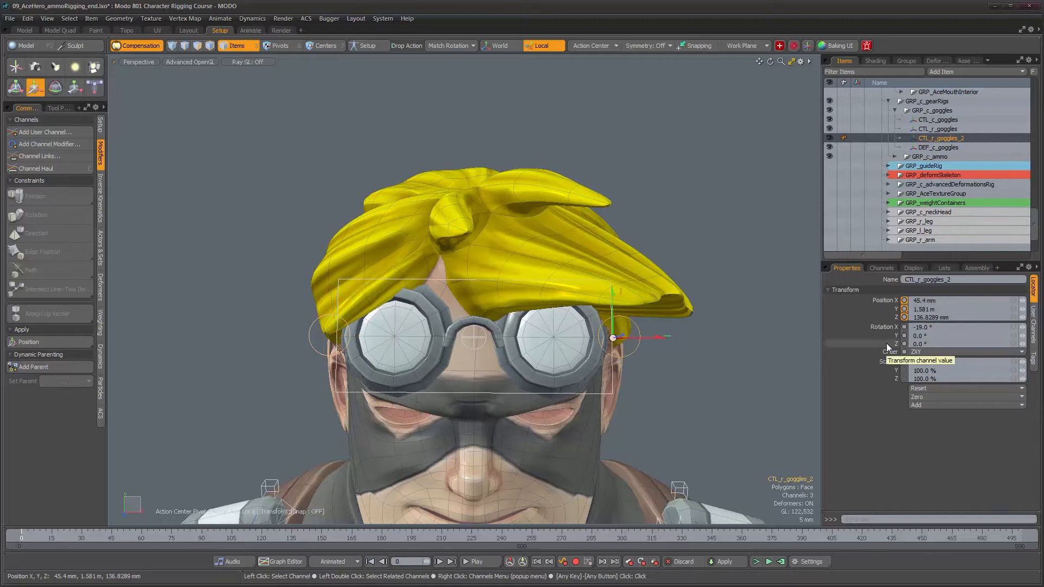
Step: Rename the mirrored control copy as CTL_l_goggles
{"action": "double_click", "coordinate": [922, 139]}
{"action": "key", "text": "BackSpace"}
{"action": "type", "text": "l"}
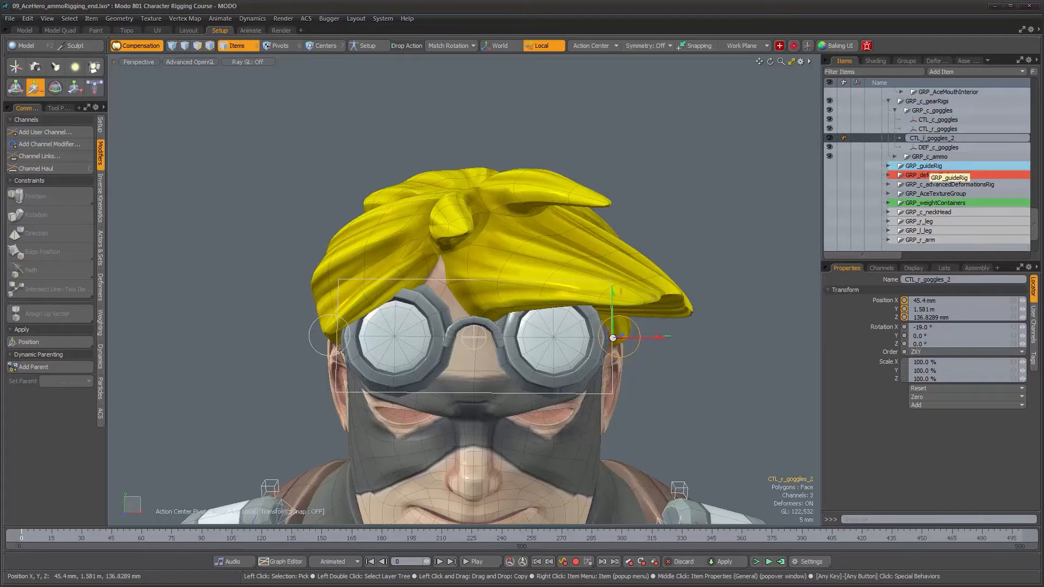
{"action": "key", "text": "End"}
{"action": "key", "text": "BackSpace"}
{"action": "key", "text": "BackSpace"}
{"action": "key", "text": "Return"}
Step: Parent CTL_r_goggles and CTL_l_goggles under CTL_c_goggles in the item hierarchy
{"action": "left_click_drag", "start_coordinate": [661, 240], "coordinate": [708, 343], "text": "alt"}
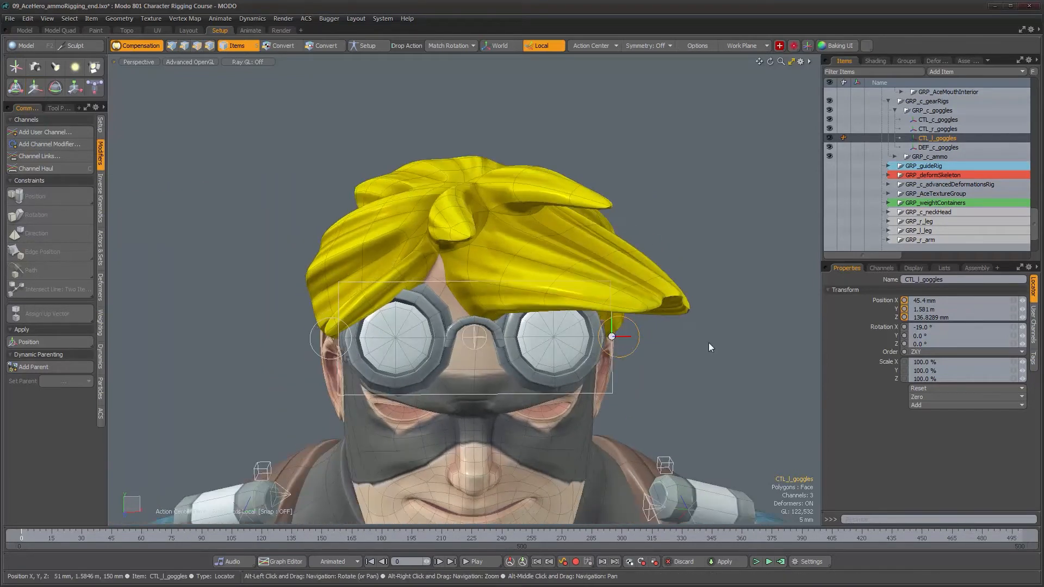
{"action": "left_click", "coordinate": [940, 129], "text": "ctrl"}
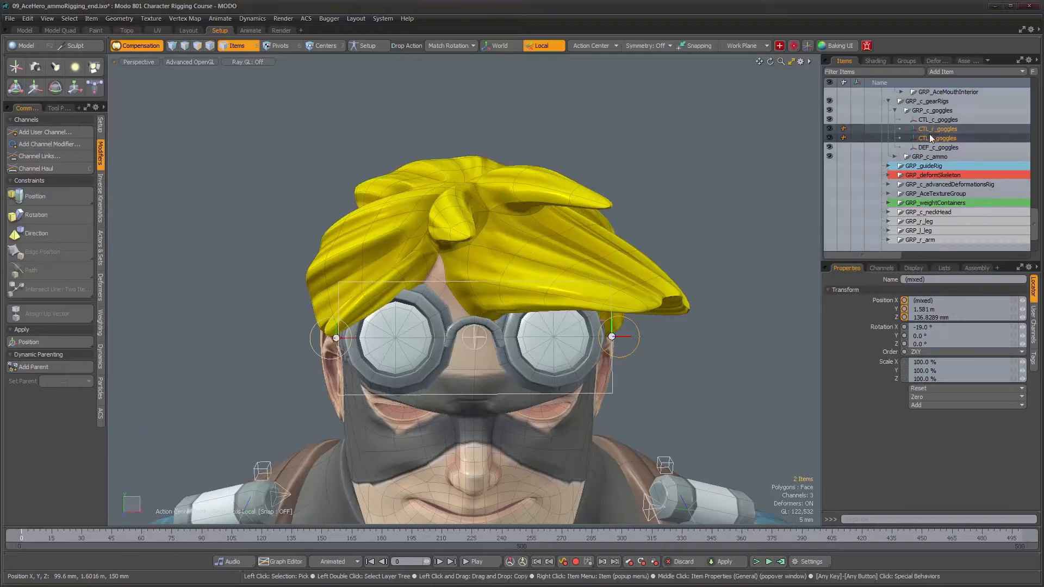
{"action": "left_click_drag", "start_coordinate": [924, 119], "coordinate": [925, 120]}
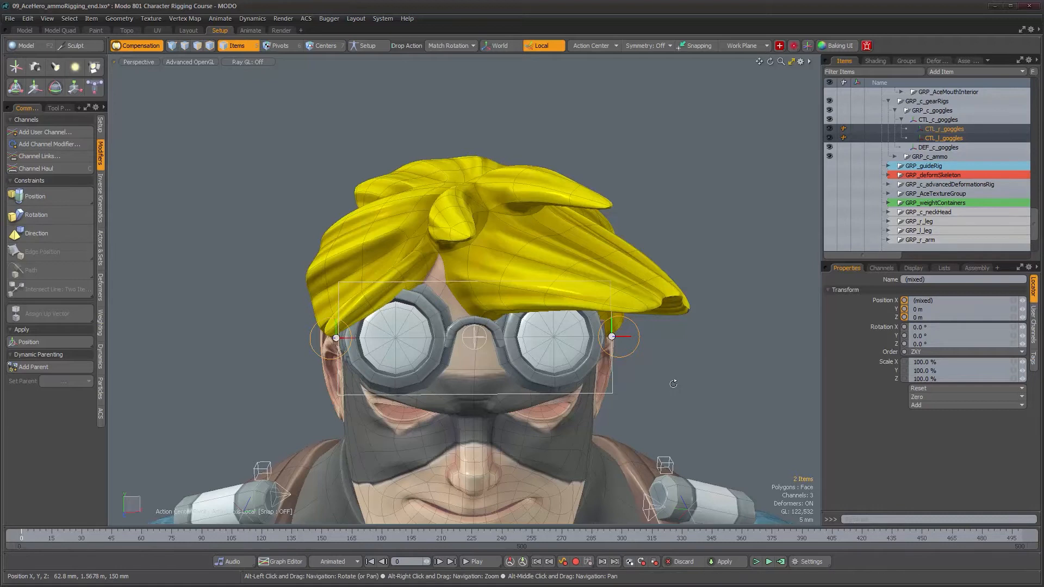
Step: Zero the transforms of CTL_c_goggles, CTL_r_goggles and CTL_l_goggles together, and clear the selection
{"action": "left_click_drag", "start_coordinate": [673, 382], "coordinate": [629, 389], "text": "alt"}
{"action": "left_click", "coordinate": [615, 388]}
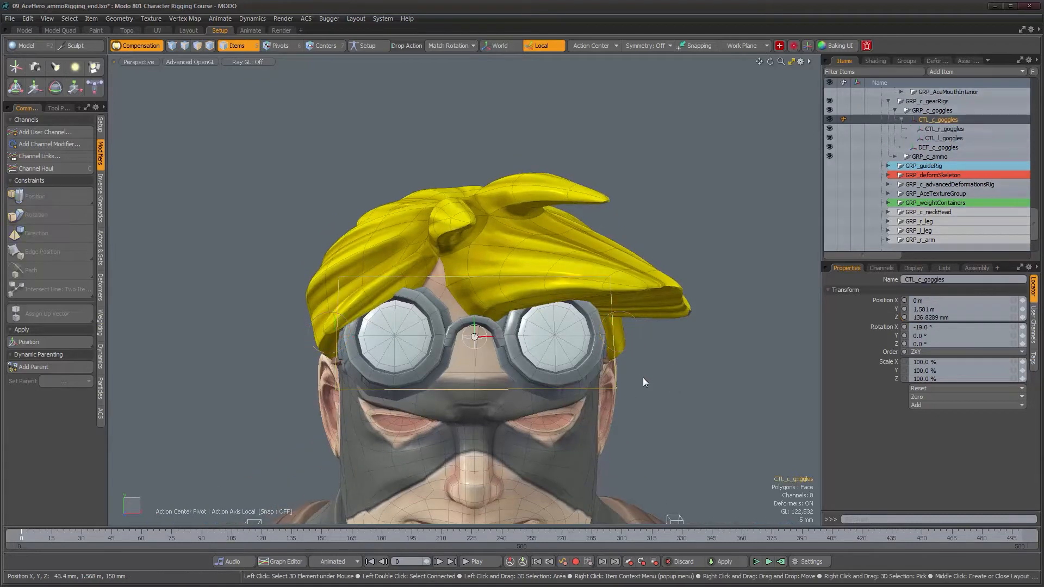
{"action": "key", "text": "shift"}
{"action": "left_click", "coordinate": [943, 139], "text": "shift"}
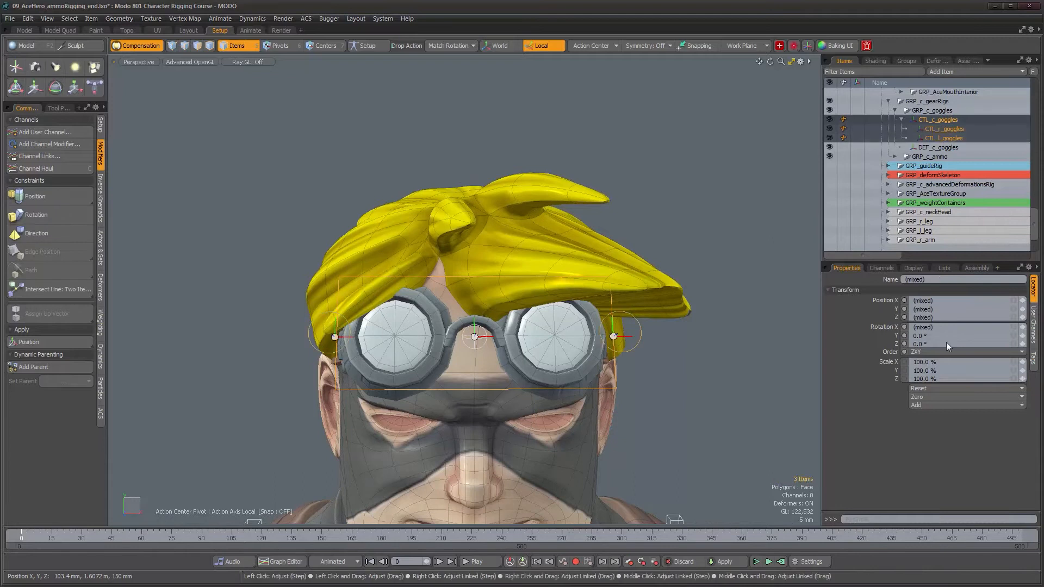
{"action": "left_click", "coordinate": [947, 399]}
{"action": "left_click", "coordinate": [946, 426]}
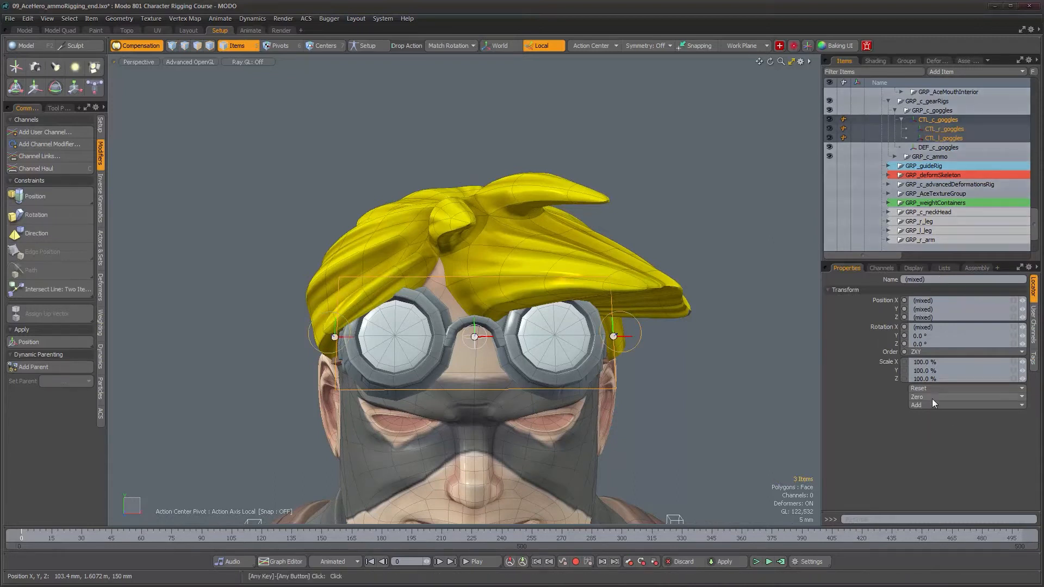
{"action": "left_click", "coordinate": [931, 402]}
{"action": "left_click", "coordinate": [929, 423]}
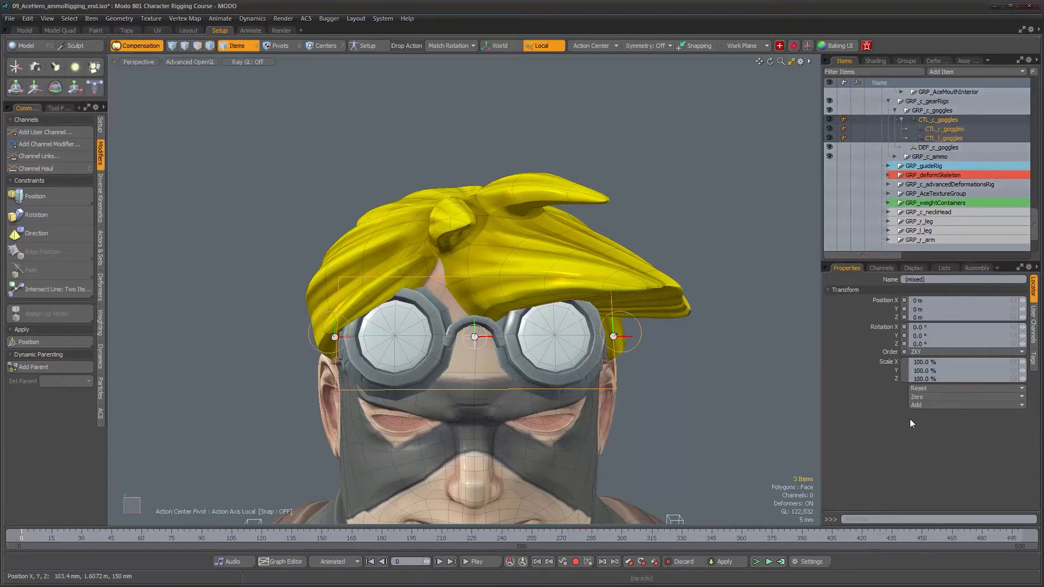
{"action": "left_click", "coordinate": [689, 321]}
Step: Duplicate the DEF_c_goggles locator and rename the copy as RIG_r_goggles
{"action": "left_click_drag", "start_coordinate": [689, 321], "coordinate": [486, 332], "text": "alt"}
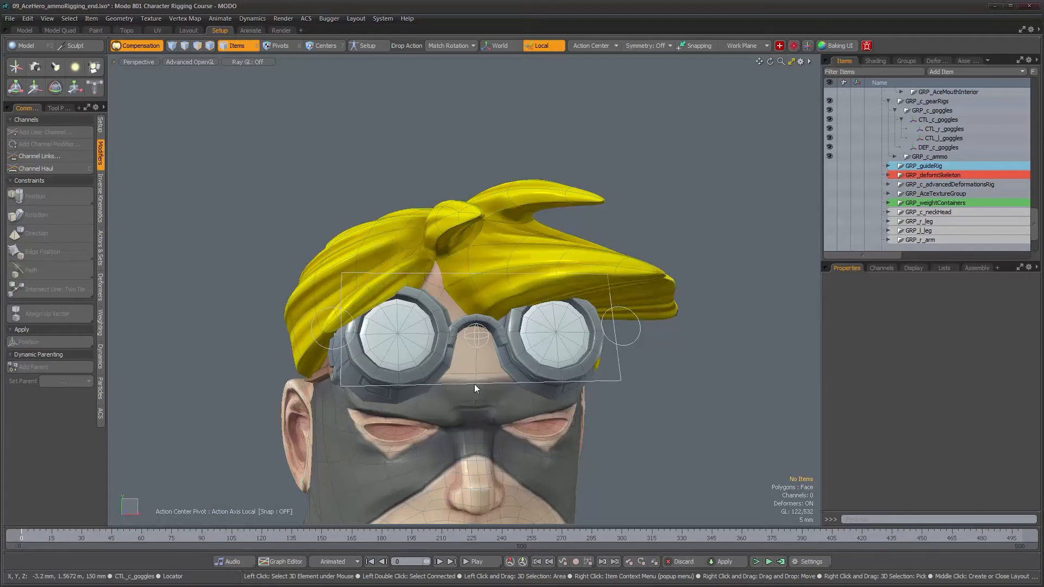
{"action": "left_click_drag", "start_coordinate": [474, 384], "coordinate": [479, 401], "text": "alt"}
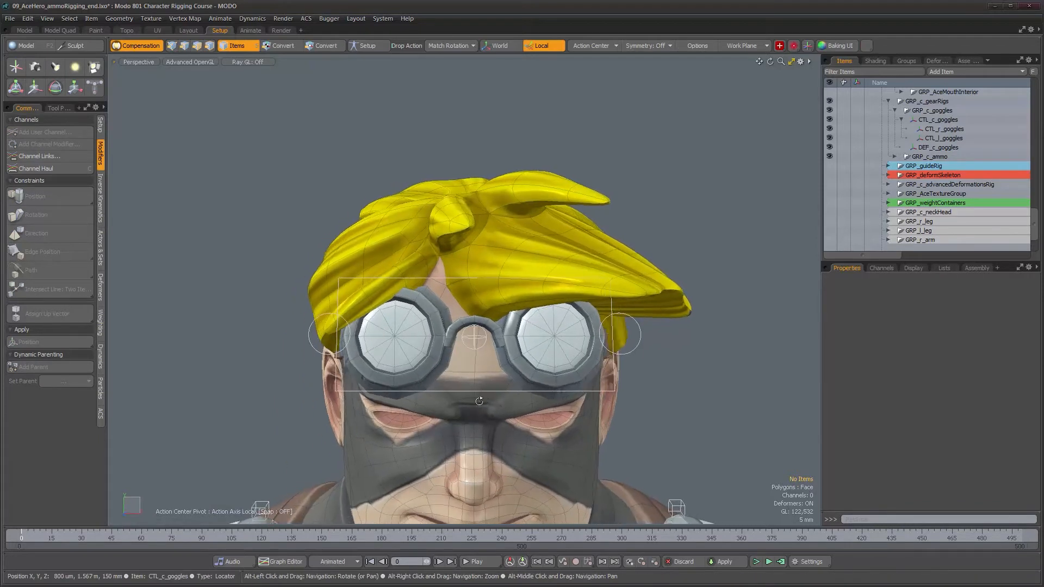
{"action": "left_click", "coordinate": [478, 344]}
{"action": "right_click_drag", "start_coordinate": [498, 322], "coordinate": [739, 203], "text": "alt"}
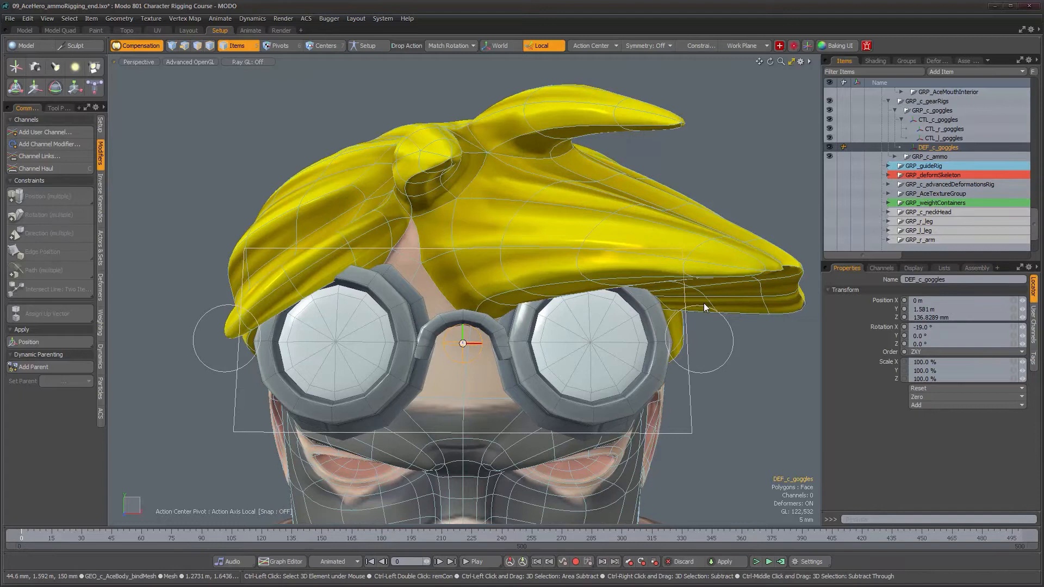
{"action": "key", "text": "ctrl+d"}
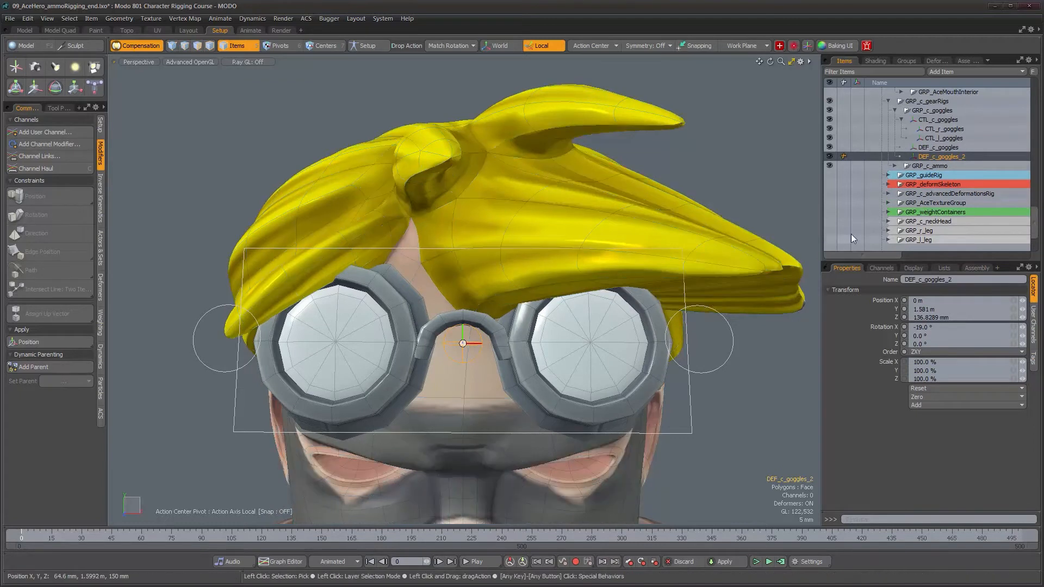
{"action": "double_click", "coordinate": [928, 157]}
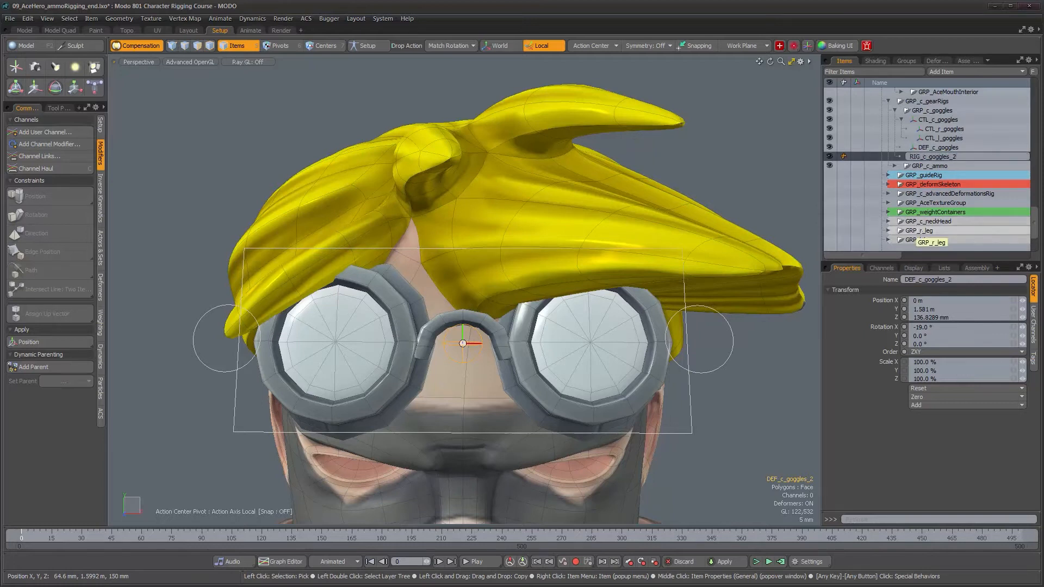
{"action": "key", "text": "Return"}
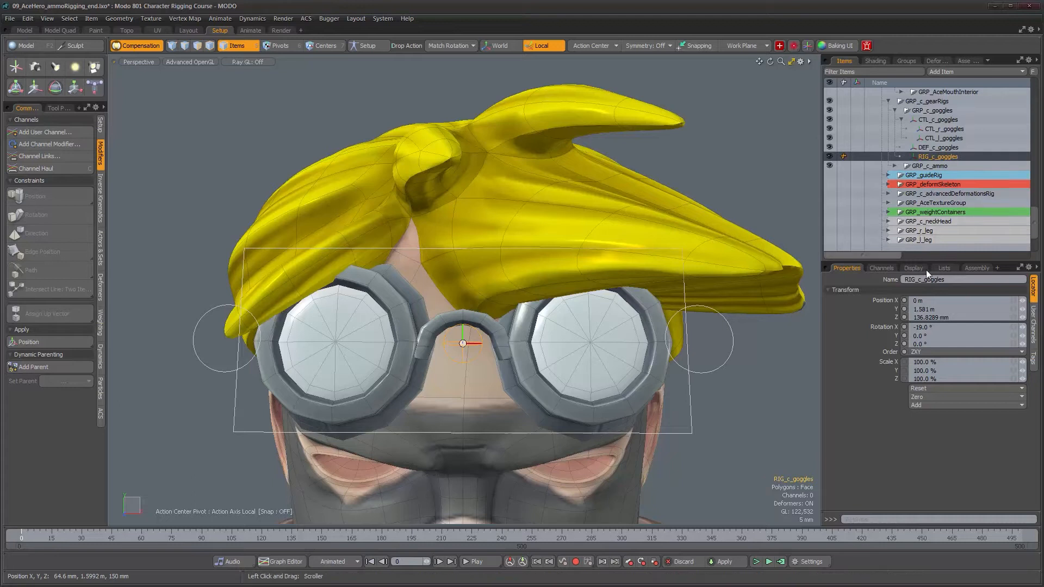
{"action": "type", "text": "r"}
{"action": "key", "text": "Return"}
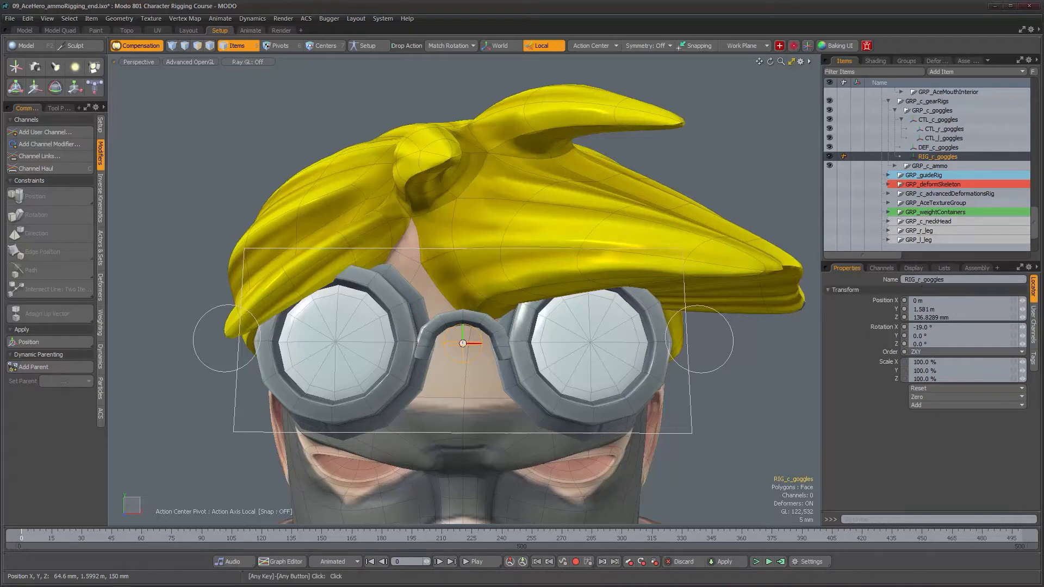
Step: Move RIG_r_goggles along X to the outer edge of the goggles on the CTL_r_goggles side, at about -42.35 mm
{"action": "key", "text": "w"}
{"action": "left_click_drag", "start_coordinate": [504, 342], "coordinate": [370, 217]}
{"action": "right_click_drag", "start_coordinate": [369, 218], "coordinate": [368, 185], "text": "alt"}
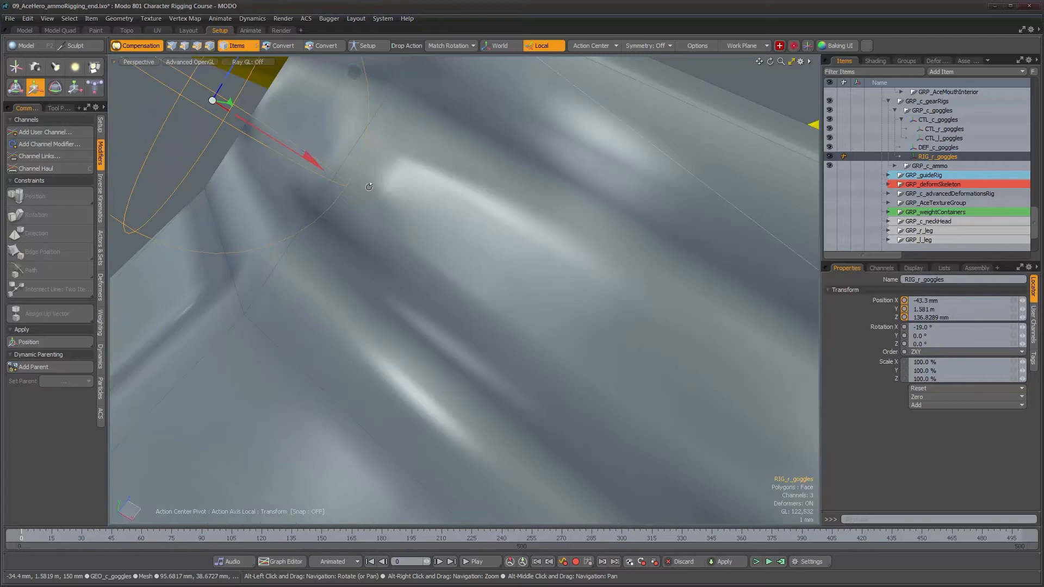
{"action": "left_click_drag", "start_coordinate": [368, 185], "coordinate": [341, 189], "text": "alt"}
{"action": "right_click_drag", "start_coordinate": [329, 189], "coordinate": [308, 189], "text": "alt"}
{"action": "left_click_drag", "start_coordinate": [347, 184], "coordinate": [366, 196]}
{"action": "right_click_drag", "start_coordinate": [370, 197], "coordinate": [419, 379], "text": "alt"}
{"action": "left_click_drag", "start_coordinate": [419, 379], "coordinate": [489, 359], "text": "alt"}
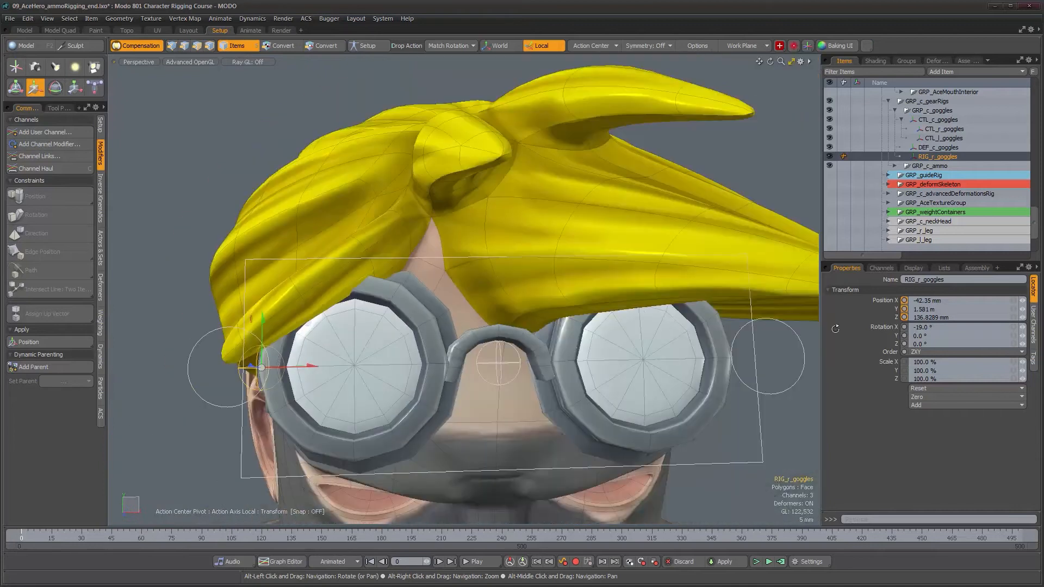
Step: Switch RIG_r_goggles from its custom shape to the default locator shape and set its display size to 0.02
{"action": "left_click", "coordinate": [913, 268]}
{"action": "left_click", "coordinate": [969, 292]}
{"action": "left_click", "coordinate": [957, 283]}
{"action": "left_click", "coordinate": [1032, 290]}
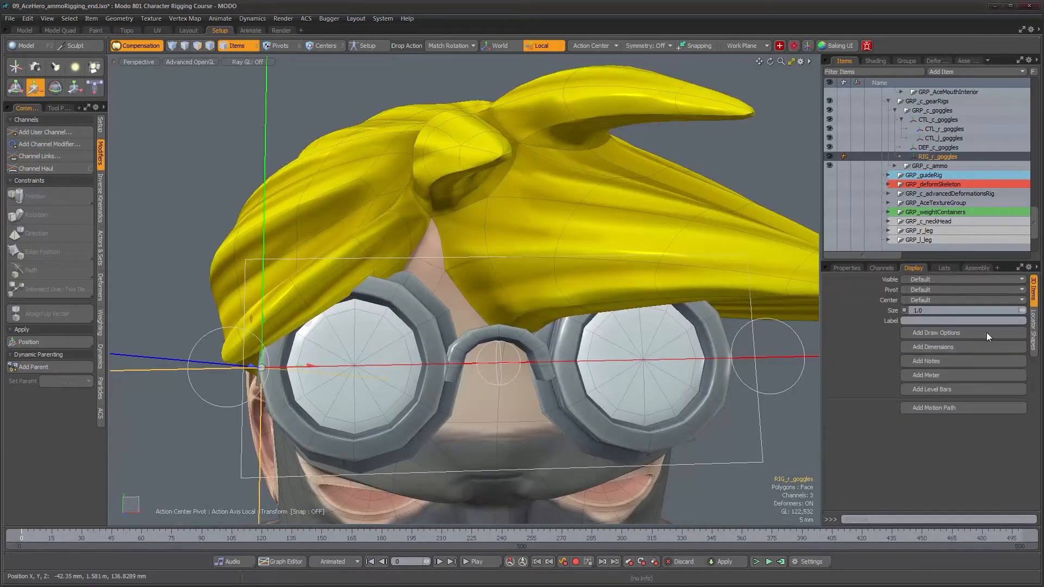
{"action": "type", "text": "0.02"}
{"action": "key", "text": "Return"}
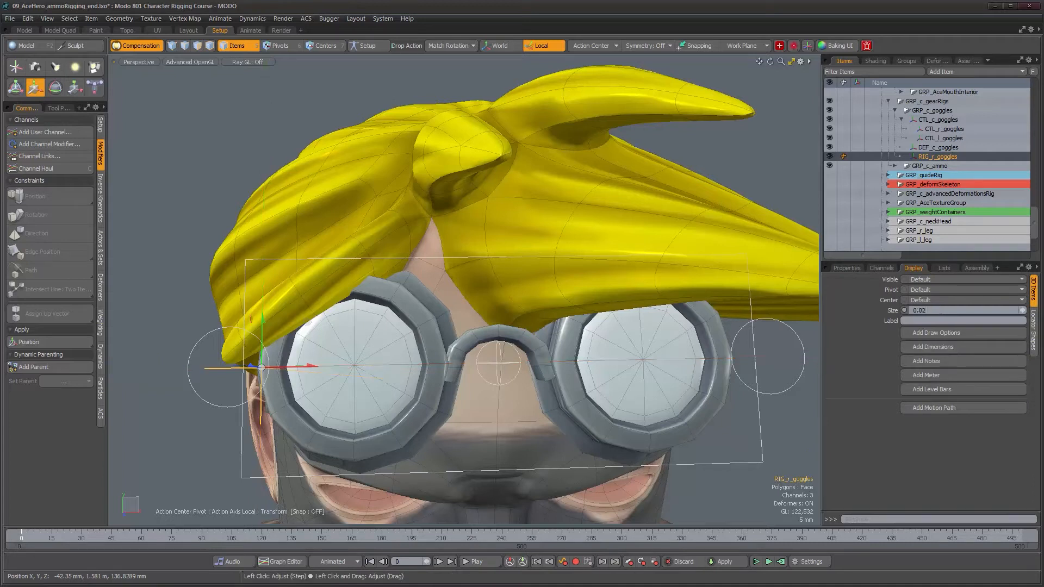
Step: Duplicate the RIG_r_goggles locator and rename the copy as RIG_l_goggles
{"action": "left_click_drag", "start_coordinate": [674, 386], "coordinate": [607, 394], "text": "alt"}
{"action": "left_click", "coordinate": [565, 304], "text": "shift"}
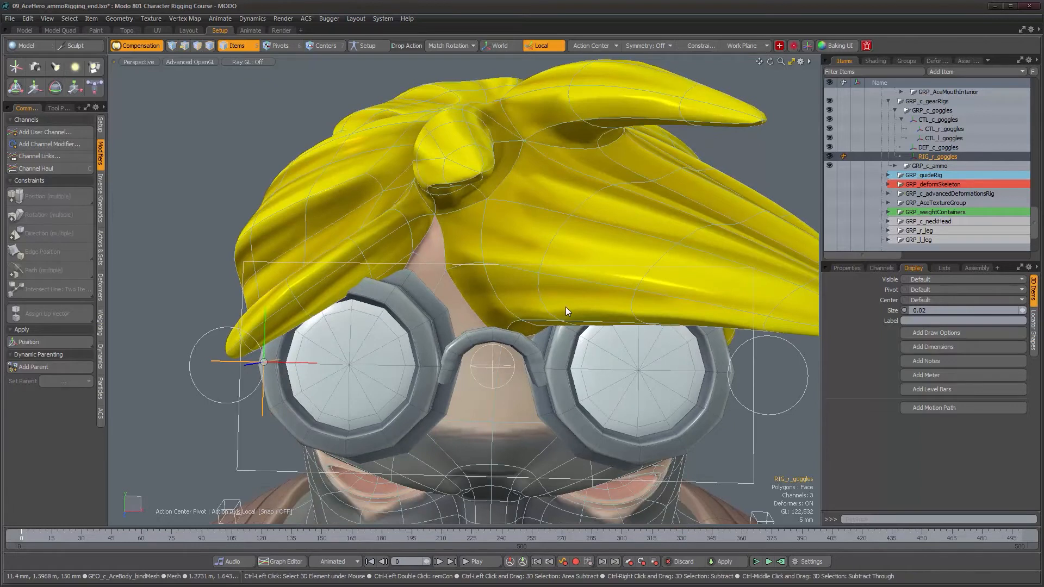
{"action": "key", "text": "ctrl+d"}
{"action": "double_click", "coordinate": [932, 166]}
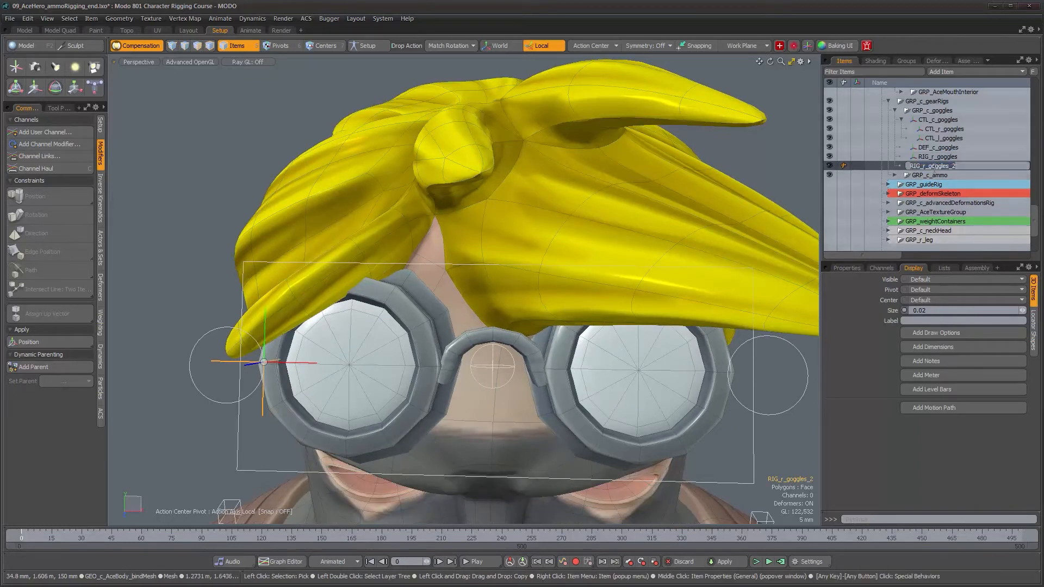
{"action": "key", "text": "BackSpace"}
{"action": "type", "text": "l"}
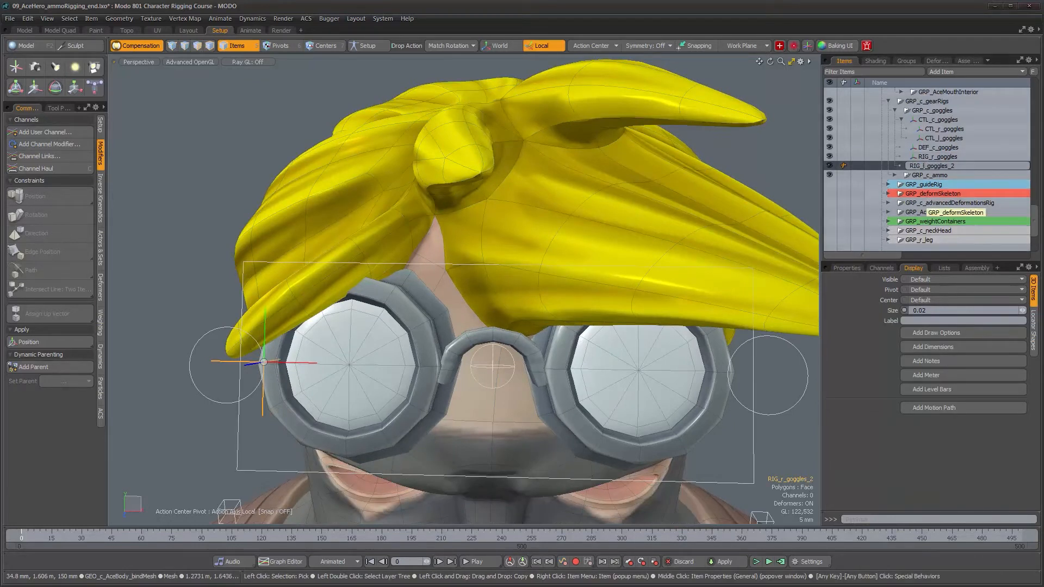
{"action": "key", "text": "BackSpace"}
{"action": "key", "text": "BackSpace"}
{"action": "key", "text": "Return"}
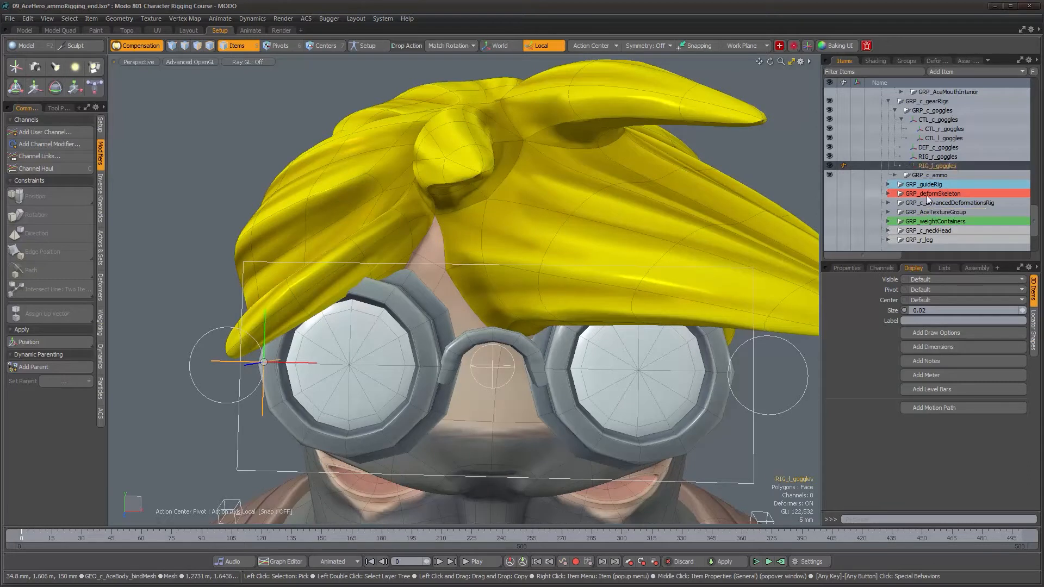
Step: Mirror RIG_l_goggles to the opposite side of the goggles by setting its X position to 42.35 mm
{"action": "left_click", "coordinate": [848, 268]}
{"action": "key", "text": "Delete"}
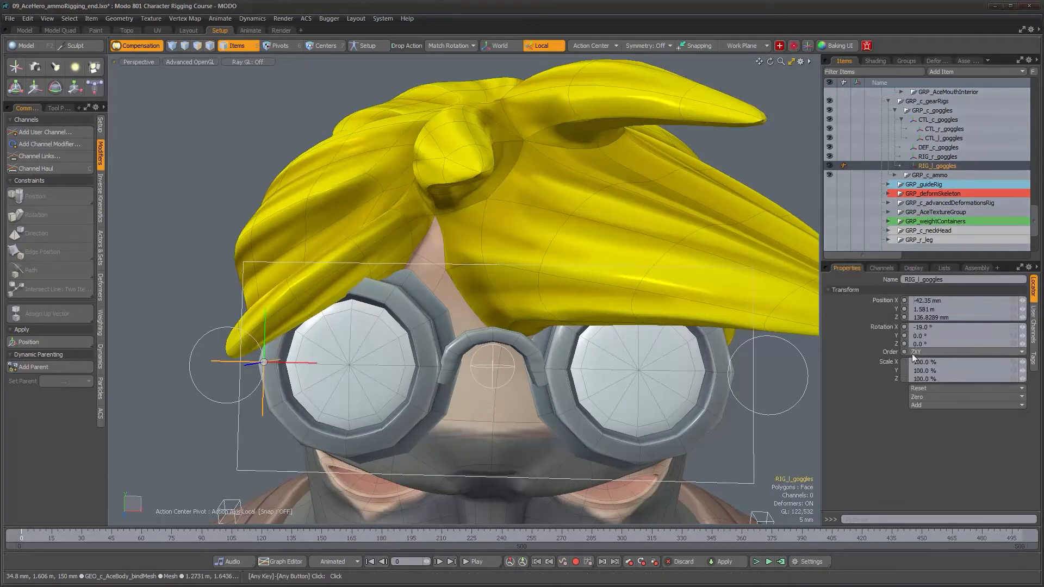
{"action": "key", "text": "Return"}
{"action": "right_click_drag", "start_coordinate": [750, 373], "coordinate": [598, 364], "text": "alt"}
{"action": "left_click_drag", "start_coordinate": [468, 337], "coordinate": [427, 330], "text": "alt"}
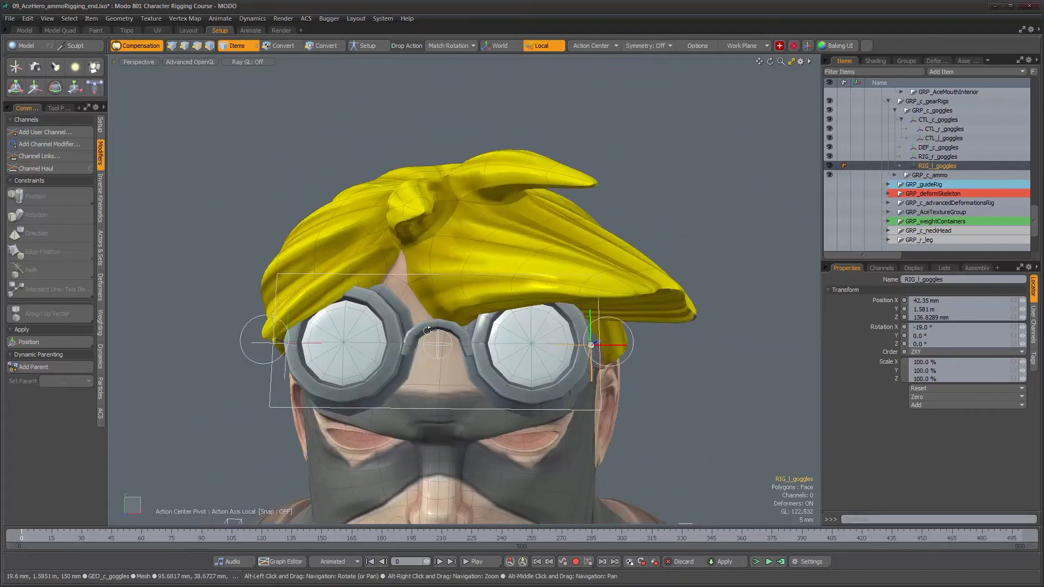
Step: Zero all transforms of RIG_r_goggles and RIG_l_goggles together
{"action": "left_click", "coordinate": [299, 341], "text": "shift"}
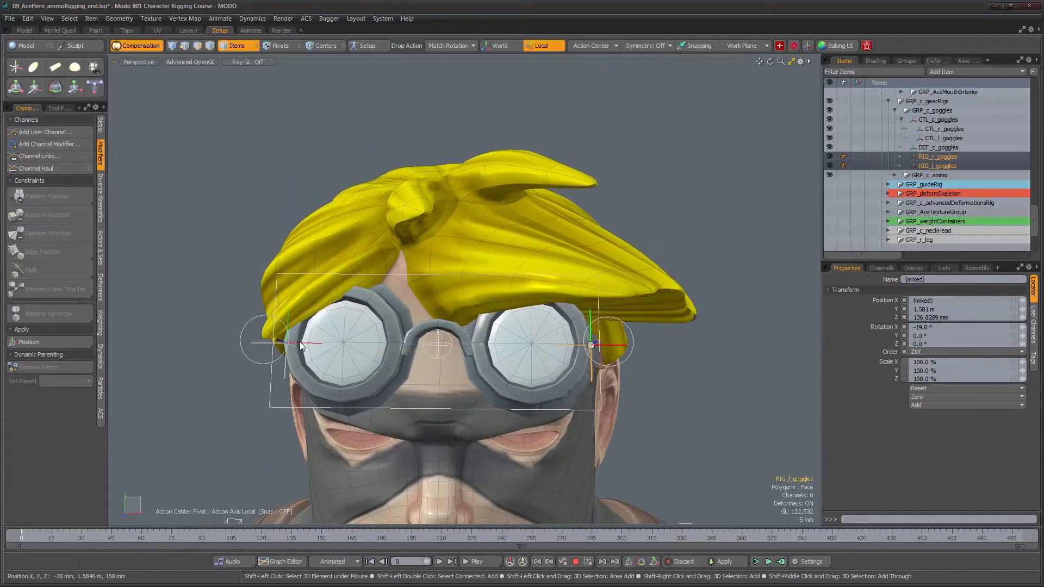
{"action": "left_click", "coordinate": [934, 399]}
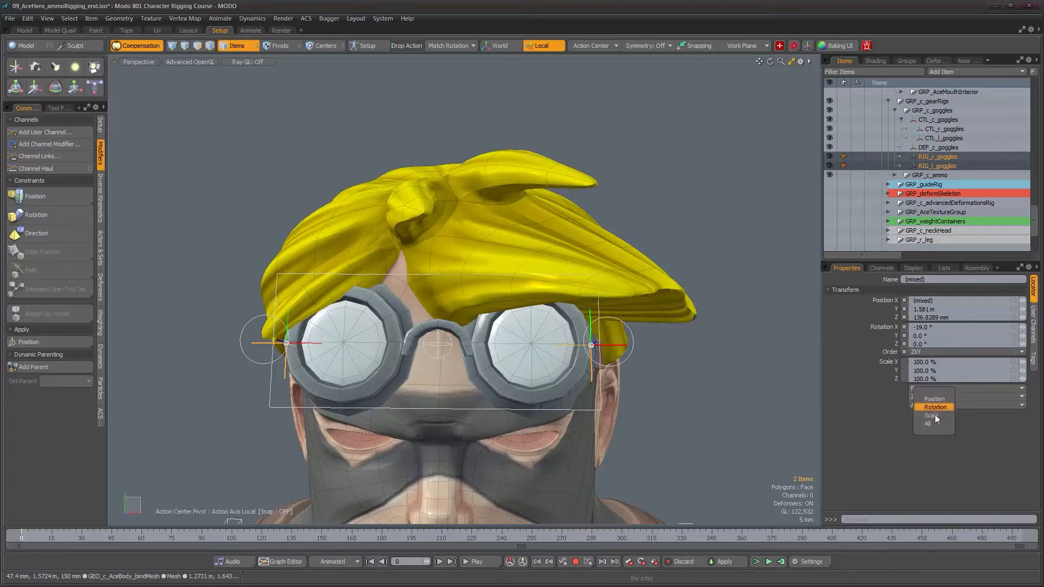
{"action": "left_click", "coordinate": [934, 423]}
{"action": "mouse_move", "coordinate": [594, 403]}
{"action": "left_mouse_down", "text": "alt"}
{"action": "mouse_move", "coordinate": [588, 388]}
{"action": "mouse_move", "coordinate": [597, 391]}
{"action": "left_mouse_up", "text": "alt"}
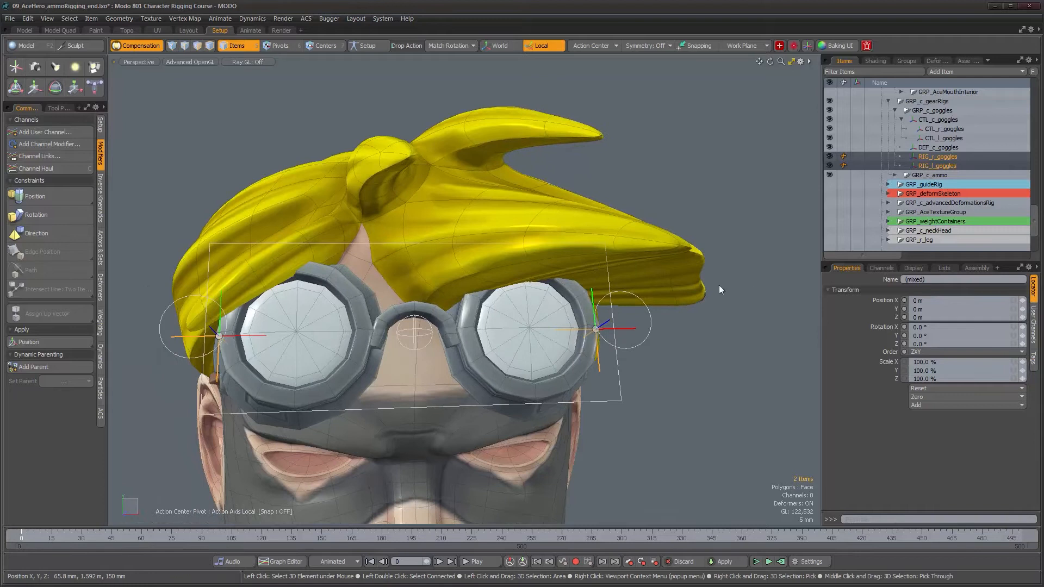
{"action": "left_click", "coordinate": [927, 148]}
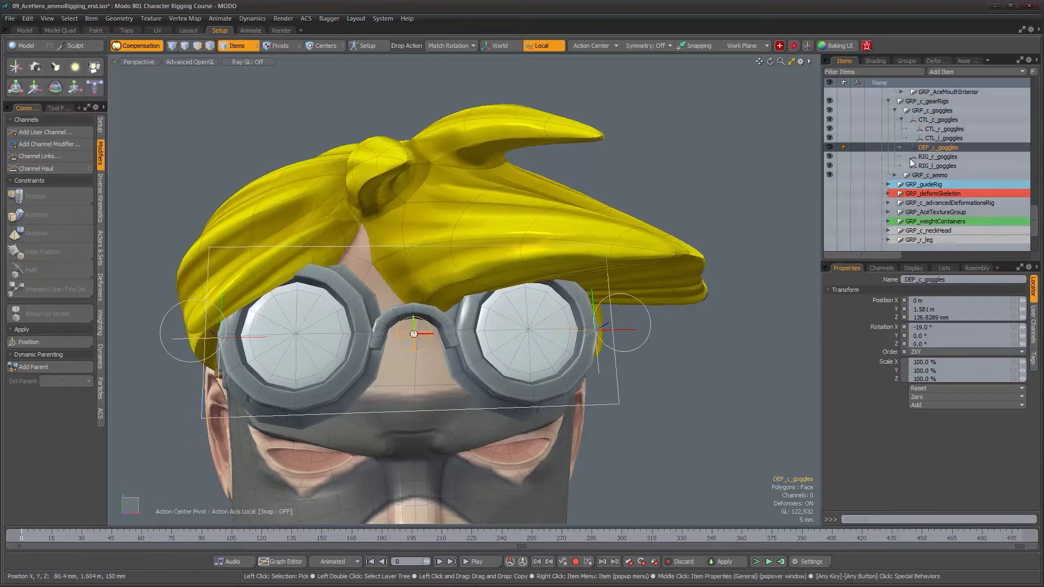
{"action": "left_click", "coordinate": [653, 470]}
{"action": "left_click_drag", "start_coordinate": [653, 471], "coordinate": [663, 410], "text": "alt"}
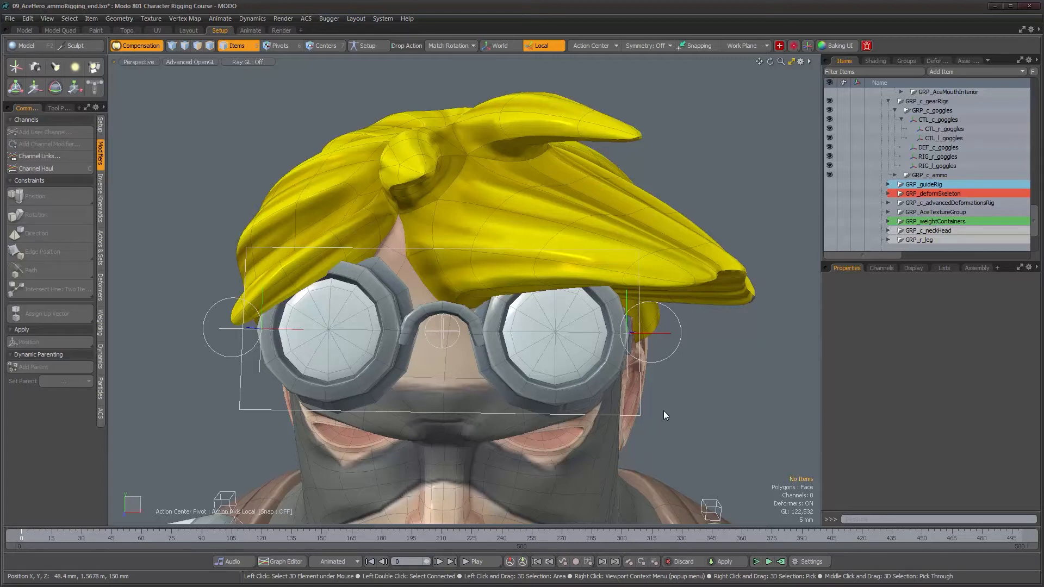
{"action": "left_click_drag", "start_coordinate": [626, 375], "coordinate": [567, 344], "text": "alt"}
{"action": "scroll", "coordinate": [515, 320], "scroll_direction": "up", "scroll_amount": 2}
{"action": "left_click_drag", "start_coordinate": [515, 320], "coordinate": [303, 322], "text": "alt"}
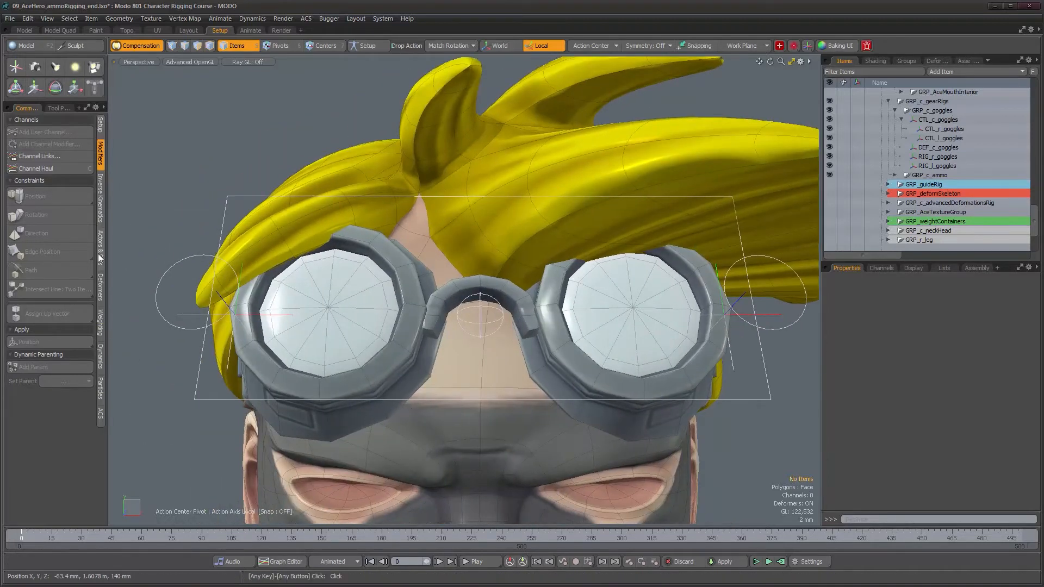
{"action": "left_click", "coordinate": [101, 202]}
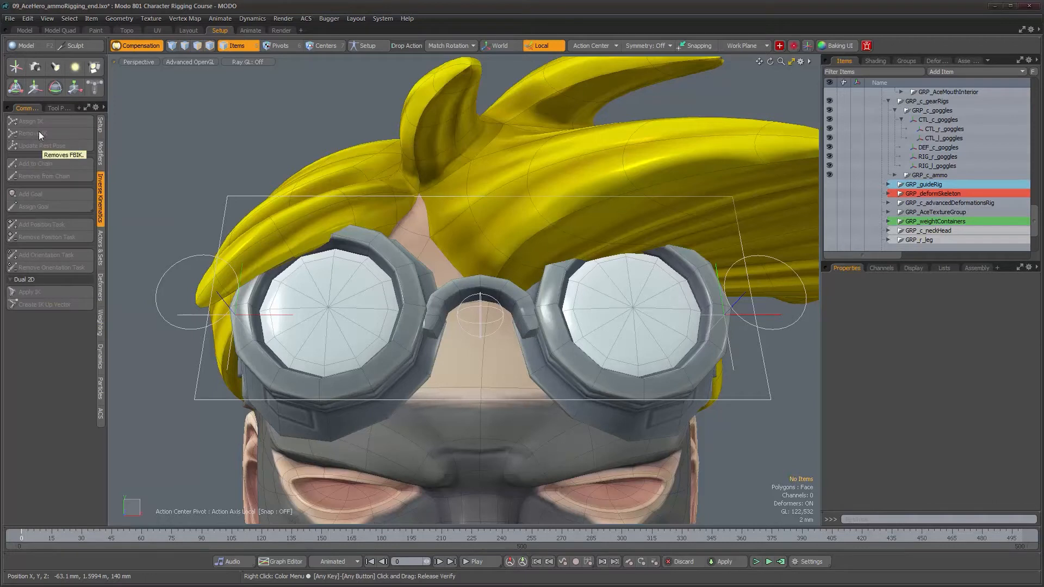
{"action": "left_click_drag", "start_coordinate": [555, 357], "coordinate": [397, 375], "text": "alt"}
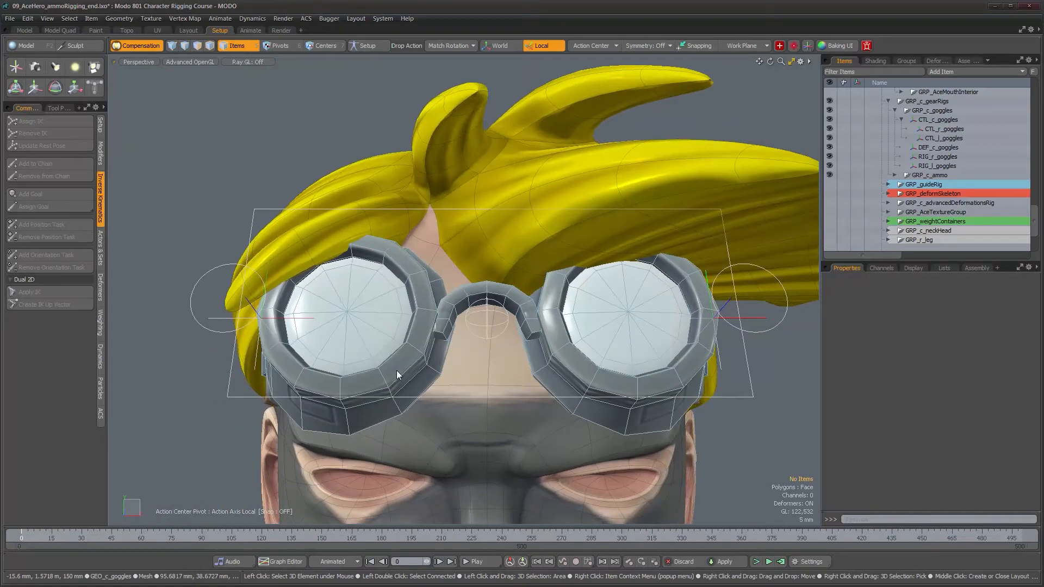
Step: Turn off constraint compensation and add a direction constraint that aims RIG_r_goggles at RIG_l_goggles
{"action": "left_click", "coordinate": [301, 319]}
{"action": "left_click_drag", "start_coordinate": [604, 394], "coordinate": [613, 389], "text": "alt"}
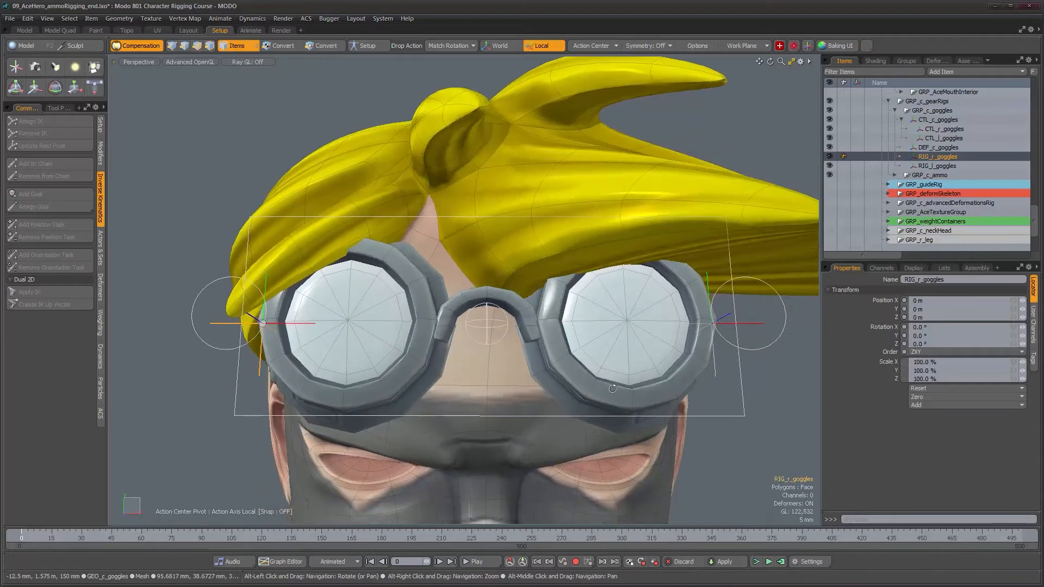
{"action": "left_click", "coordinate": [756, 324], "text": "shift"}
{"action": "left_click", "coordinate": [87, 145]}
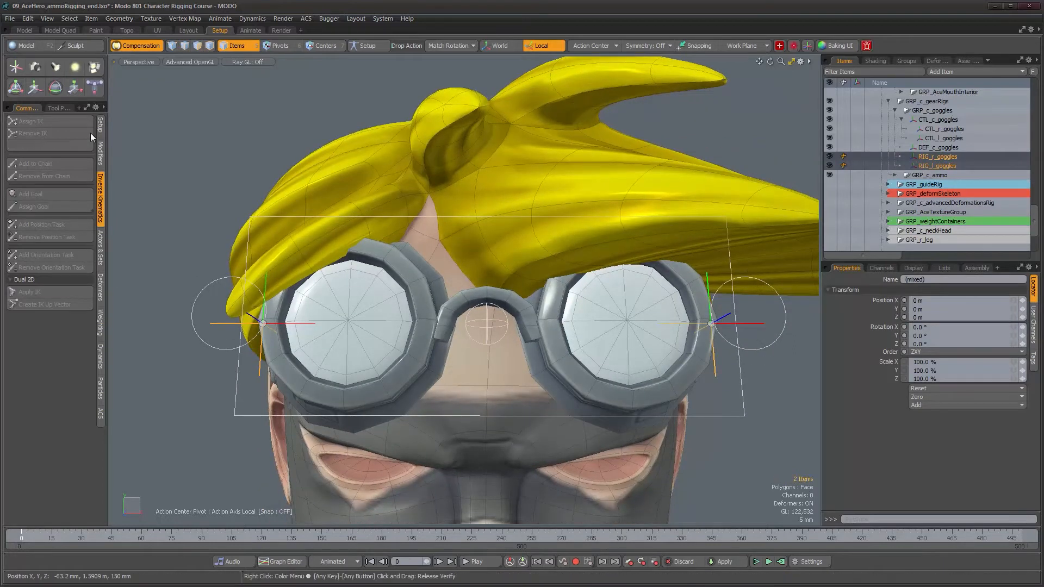
{"action": "left_click", "coordinate": [99, 152]}
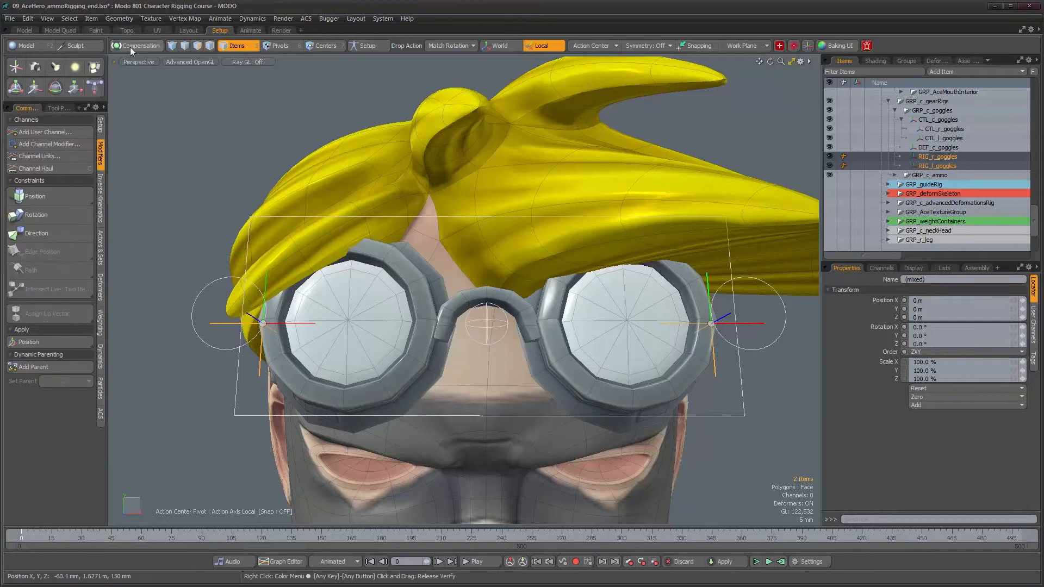
{"action": "left_click", "coordinate": [67, 236]}
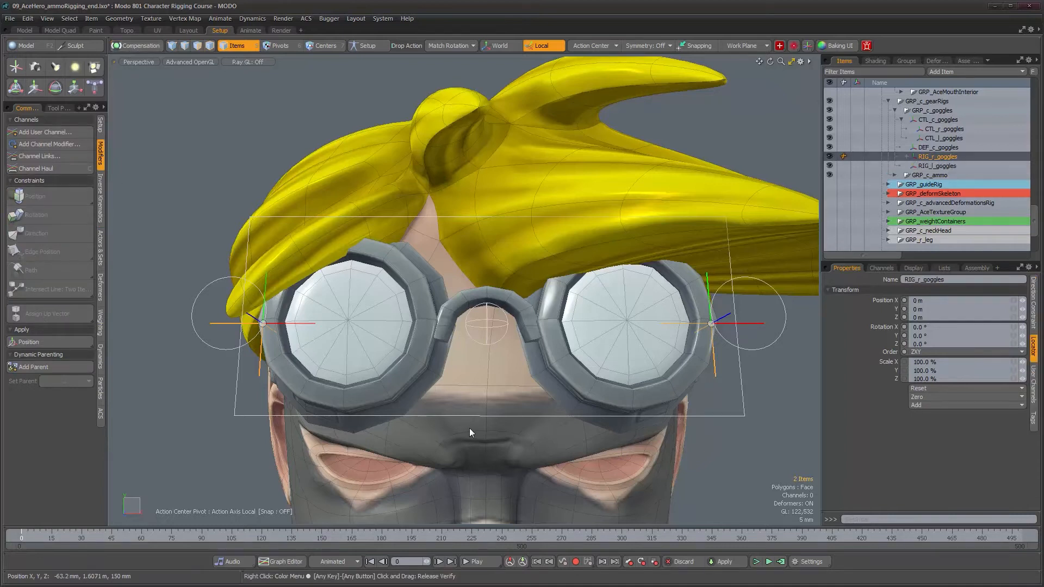
Step: Set the axis of the direction constraint on RIG_r_goggles to X
{"action": "left_click_drag", "start_coordinate": [519, 407], "coordinate": [517, 421], "text": "alt"}
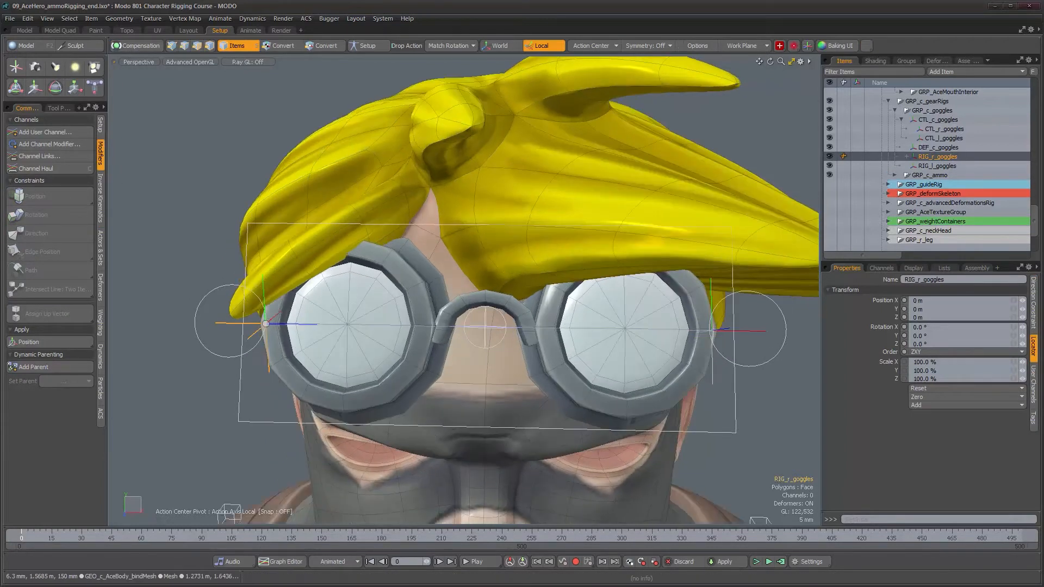
{"action": "left_click", "coordinate": [1033, 293]}
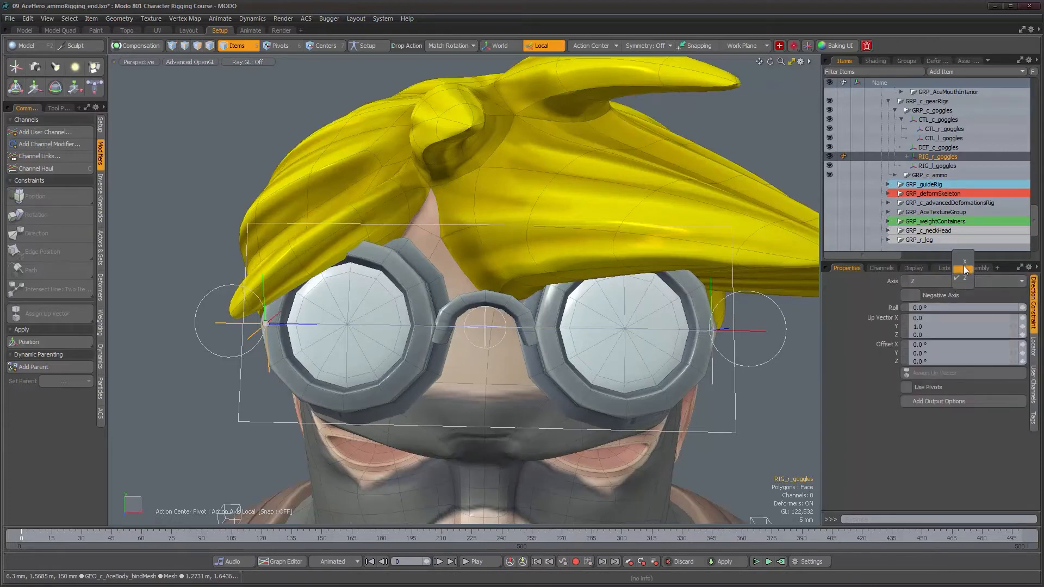
{"action": "left_click_drag", "start_coordinate": [656, 342], "coordinate": [365, 330], "text": "alt"}
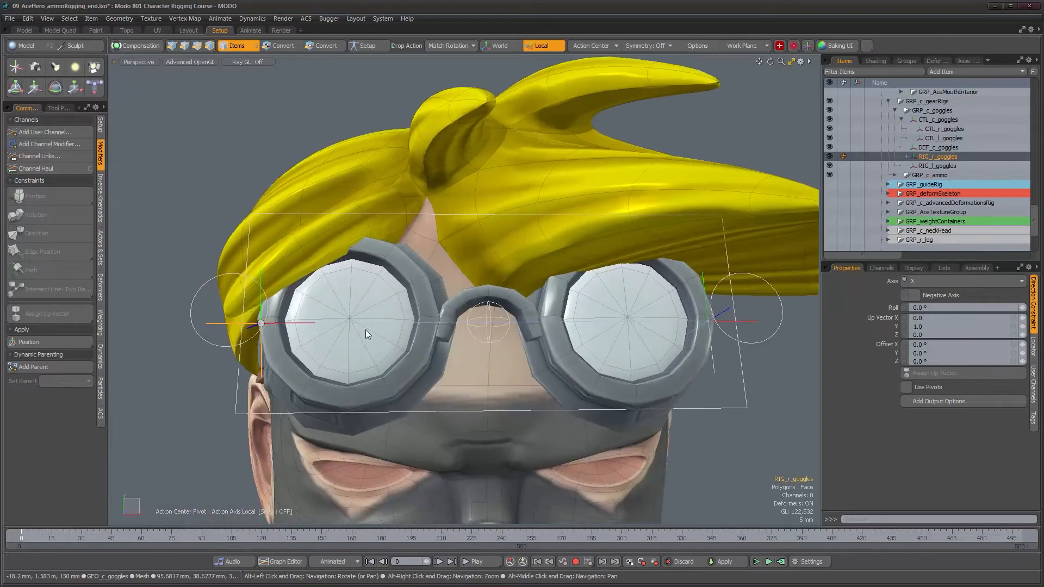
{"action": "left_click_drag", "start_coordinate": [295, 325], "coordinate": [555, 354], "text": "alt"}
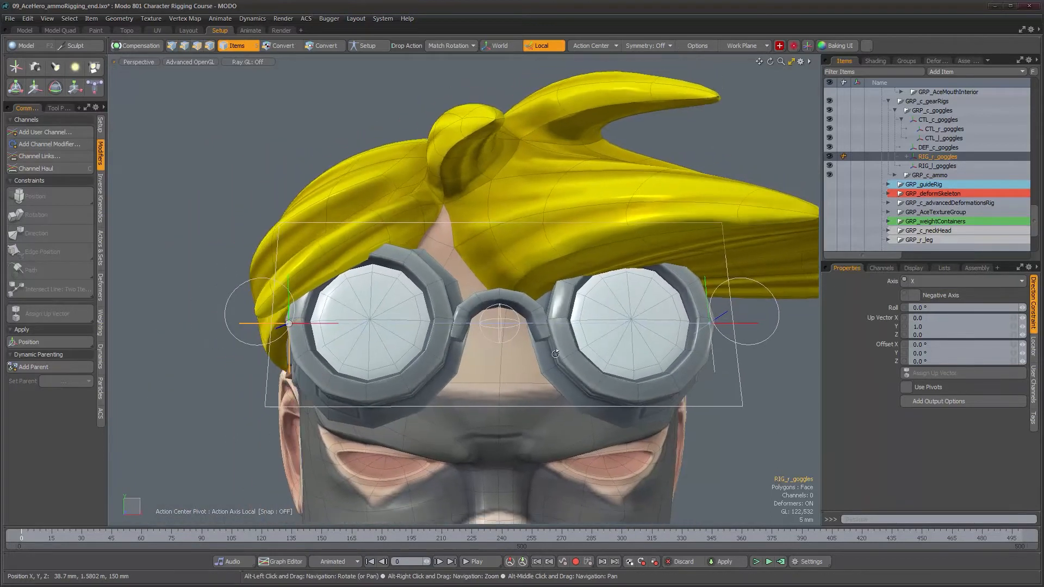
Step: Test the direction constraint by moving RIG_l_goggles around, and undo the move
{"action": "key", "text": "y"}
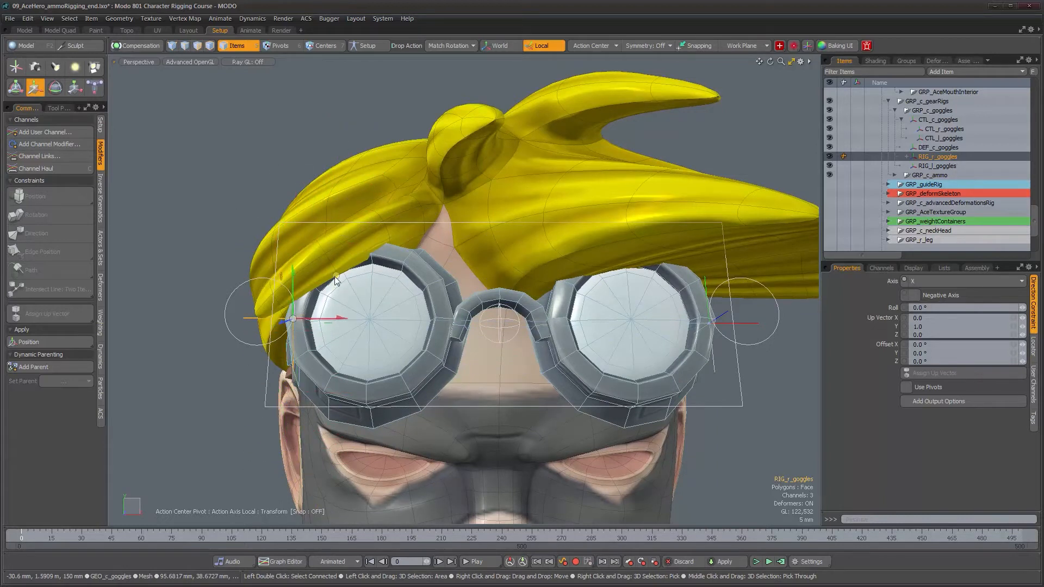
{"action": "left_click", "coordinate": [745, 323]}
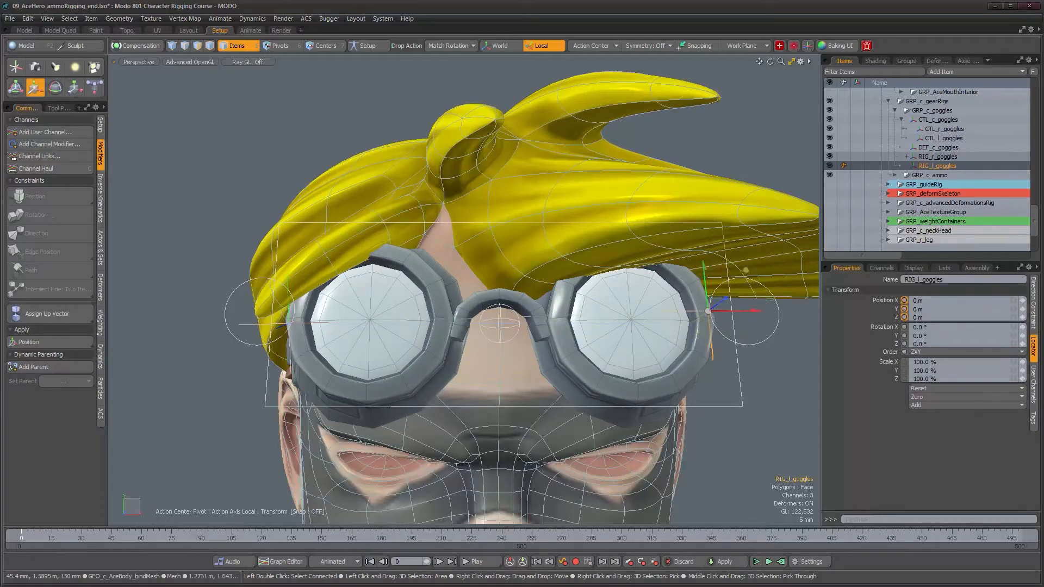
{"action": "left_click_drag", "start_coordinate": [751, 384], "coordinate": [794, 222]}
{"action": "key", "text": "ctrl+z"}
Step: Examine the orientation of RIG_r_goggles from the side together with the up vector settings of its direction constraint
{"action": "left_click_drag", "start_coordinate": [609, 367], "coordinate": [633, 381], "text": "alt"}
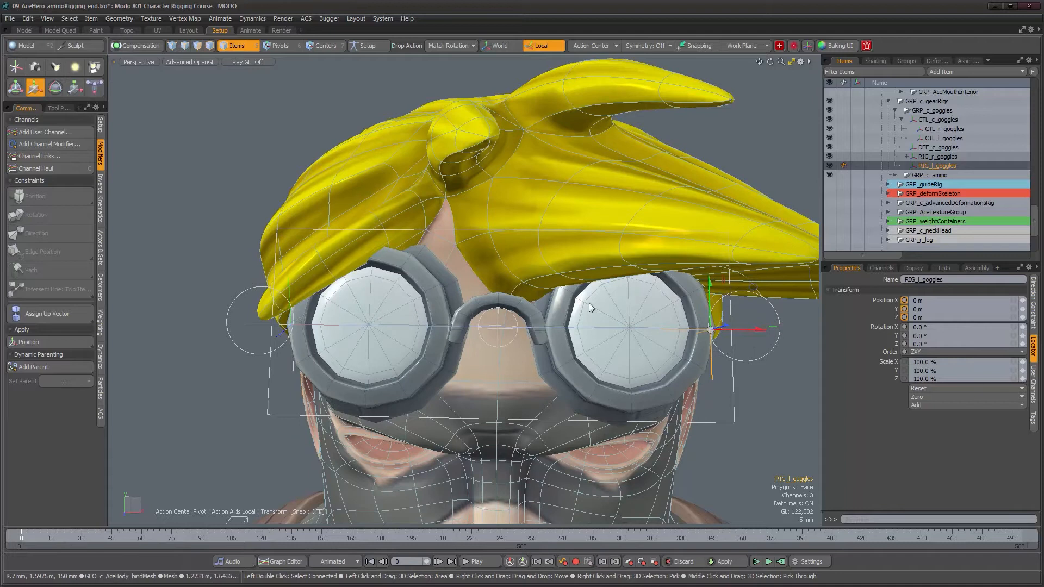
{"action": "left_click_drag", "start_coordinate": [578, 348], "coordinate": [320, 326], "text": "alt"}
{"action": "left_click_drag", "start_coordinate": [262, 354], "coordinate": [475, 399], "text": "alt"}
{"action": "left_click", "coordinate": [455, 360]}
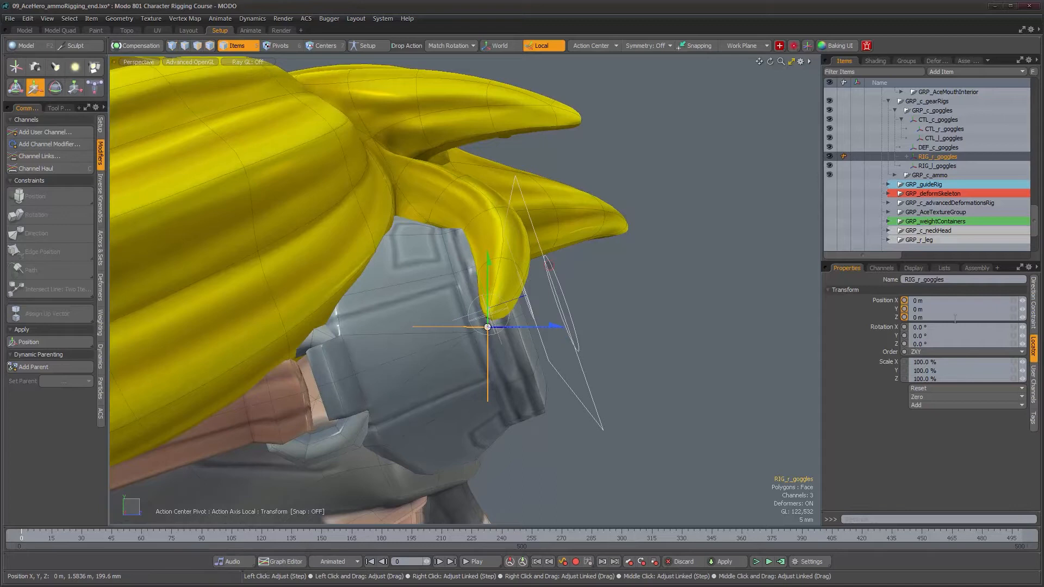
{"action": "left_click", "coordinate": [1031, 309]}
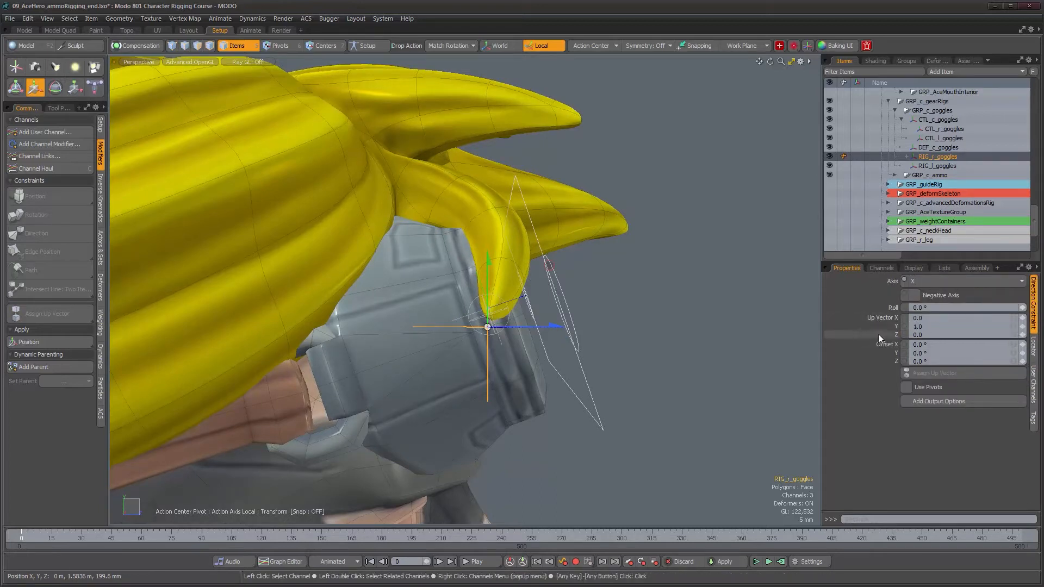
{"action": "left_click_drag", "start_coordinate": [565, 163], "coordinate": [510, 152], "text": "alt"}
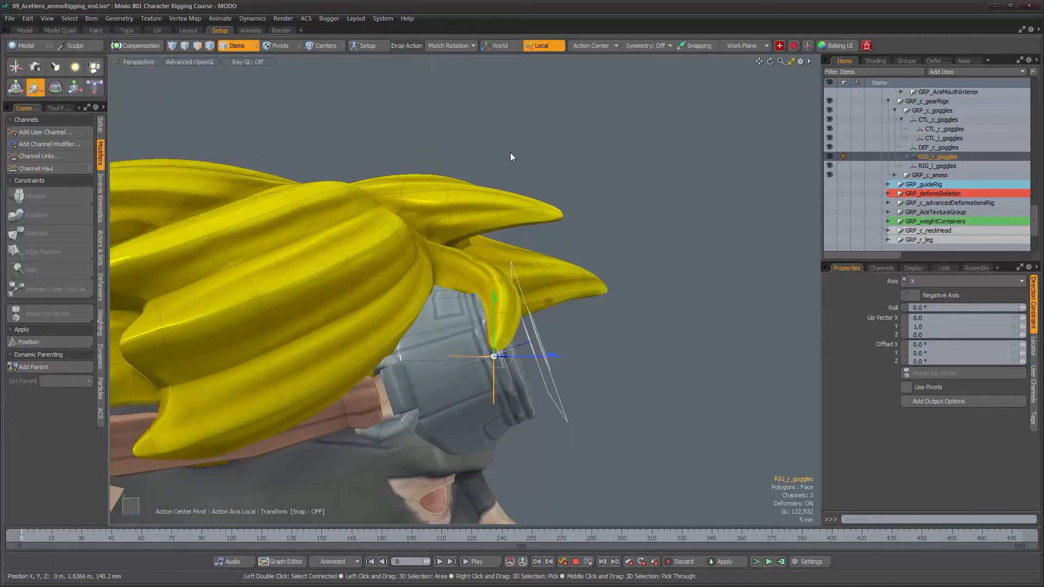
{"action": "left_click_drag", "start_coordinate": [507, 112], "coordinate": [507, 374], "text": "alt"}
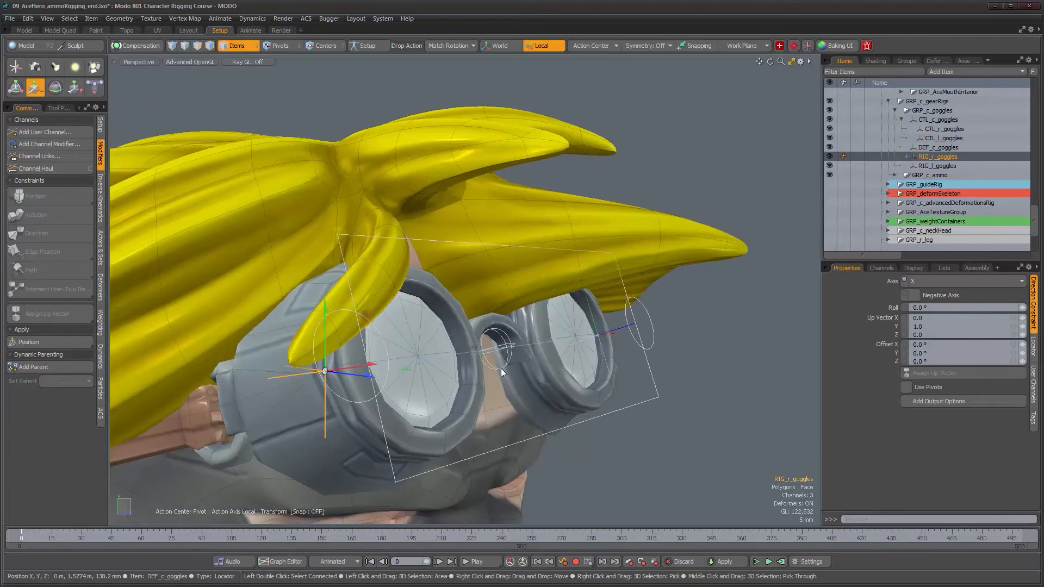
Step: Duplicate the DEF_c_goggles locator and rename the copy as UPV_c_goggles
{"action": "left_click", "coordinate": [501, 368]}
{"action": "left_click_drag", "start_coordinate": [575, 403], "coordinate": [464, 371], "text": "alt"}
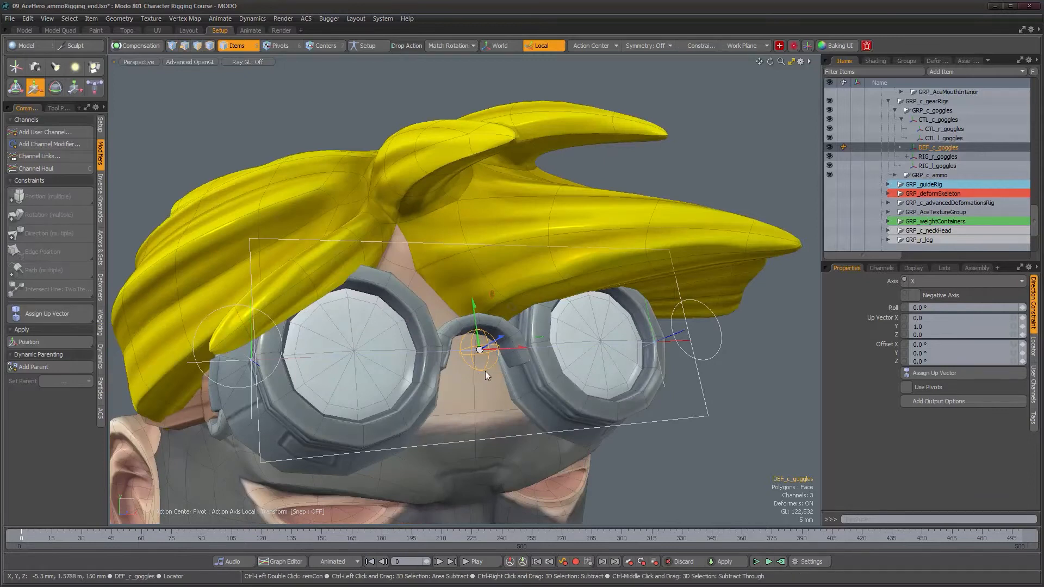
{"action": "key", "text": "ctrl+d"}
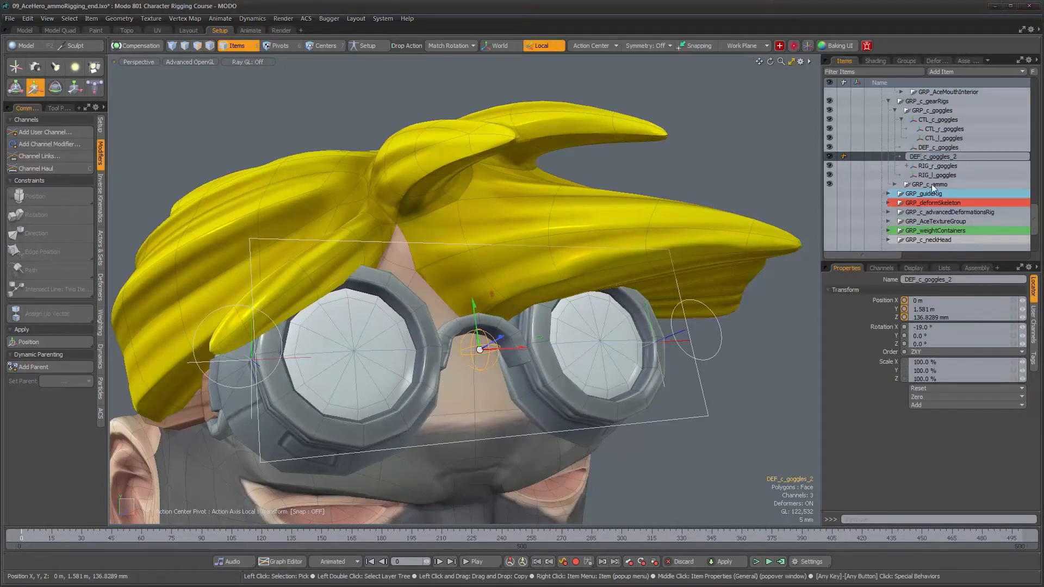
{"action": "key", "text": "BackSpace"}
{"action": "key", "text": "BackSpace"}
{"action": "key", "text": "BackSpace"}
{"action": "type", "text": "UP"}
{"action": "key", "text": "BackSpace"}
{"action": "key", "text": "Return"}
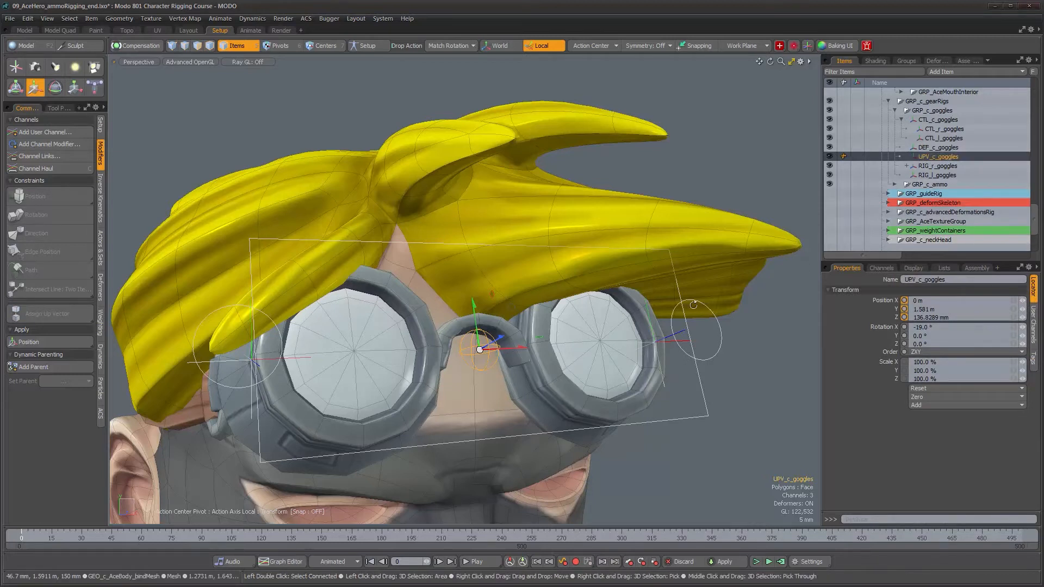
Step: Give UPV_c_goggles a 6.7 mm pyramid shape along the Y axis and move the locator up above the character's hair
{"action": "left_click", "coordinate": [915, 267]}
{"action": "left_click", "coordinate": [1033, 332]}
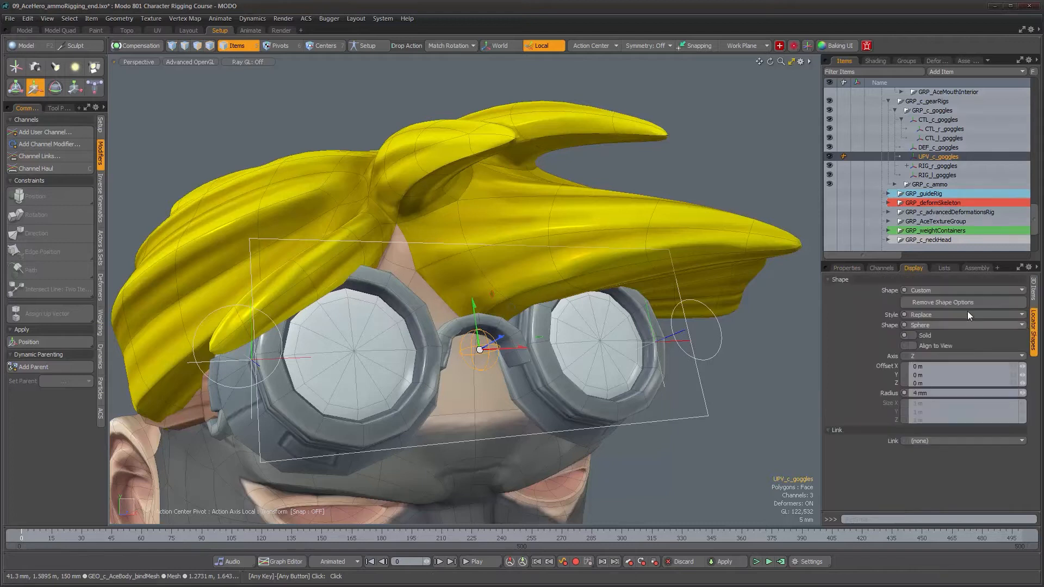
{"action": "left_click", "coordinate": [946, 325]}
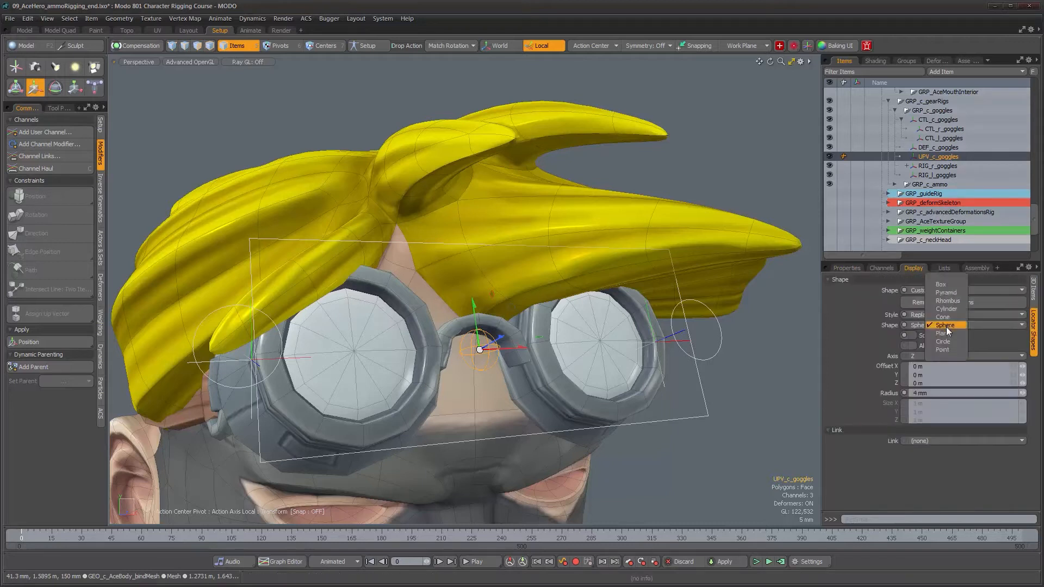
{"action": "left_click", "coordinate": [944, 294]}
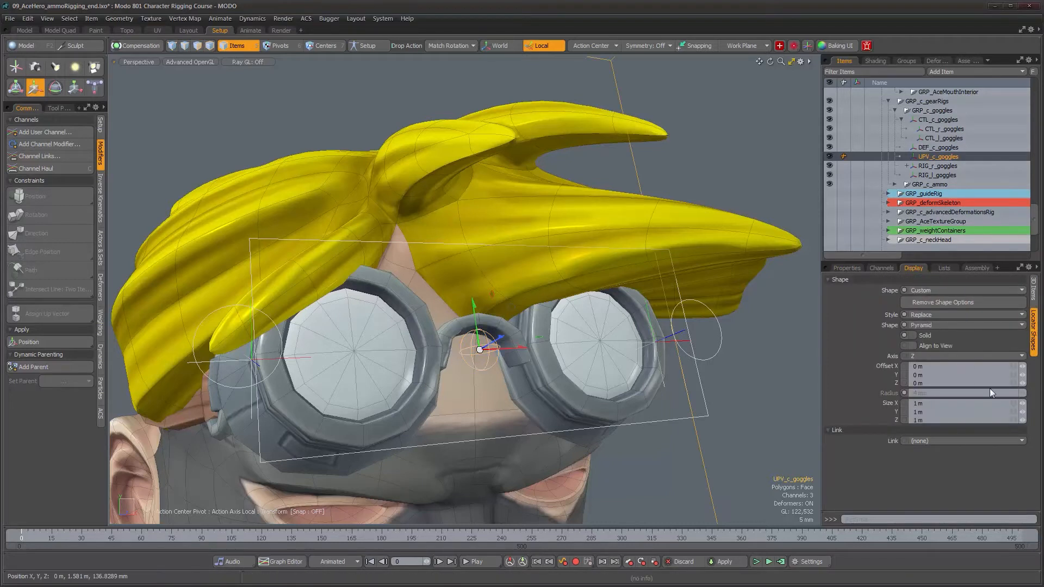
{"action": "left_click_drag", "start_coordinate": [1021, 402], "coordinate": [971, 403]}
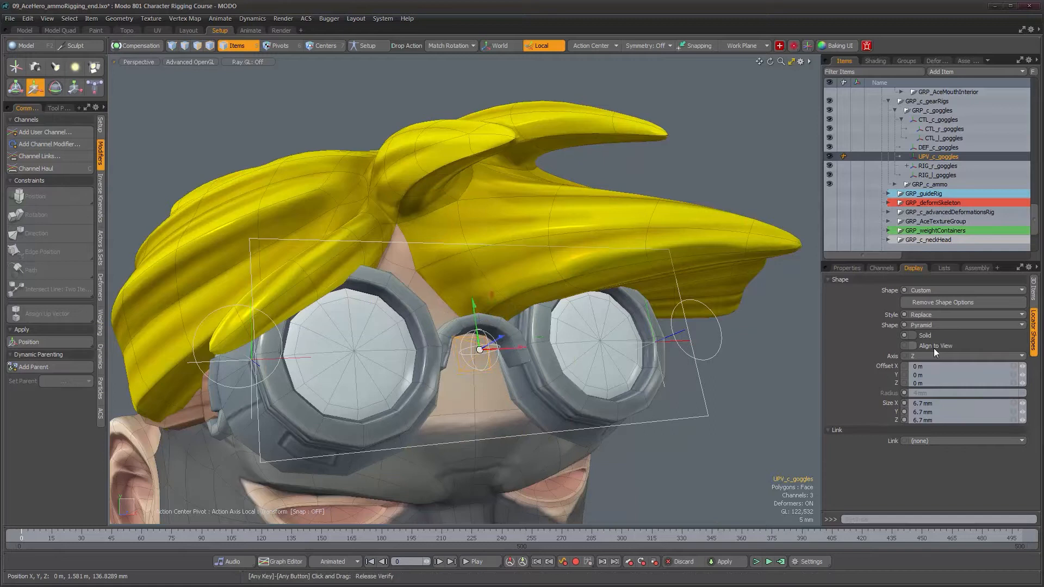
{"action": "left_click_drag", "start_coordinate": [798, 381], "coordinate": [653, 375], "text": "alt"}
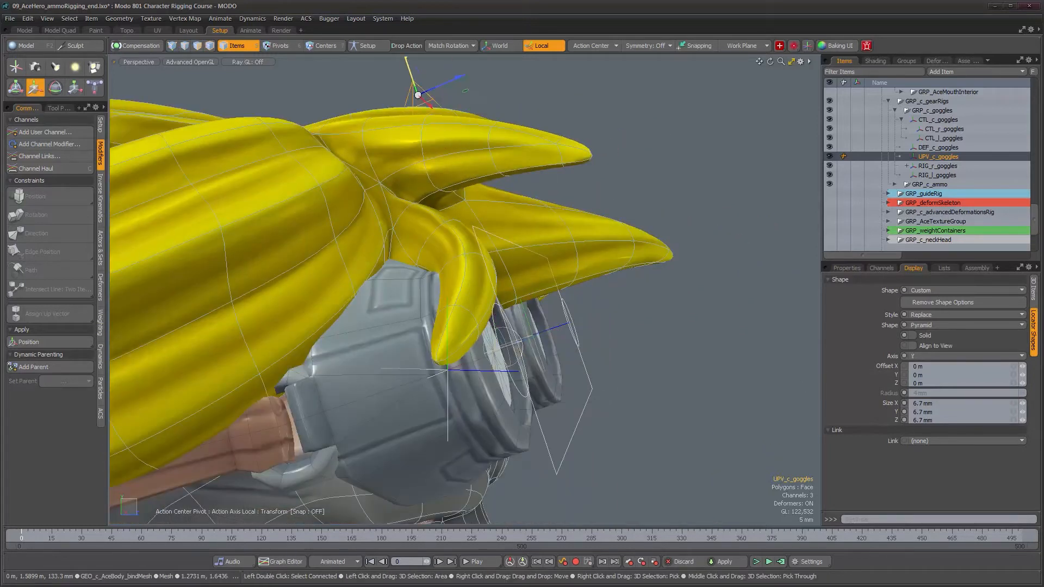
{"action": "left_click_drag", "start_coordinate": [652, 375], "coordinate": [796, 380], "text": "alt"}
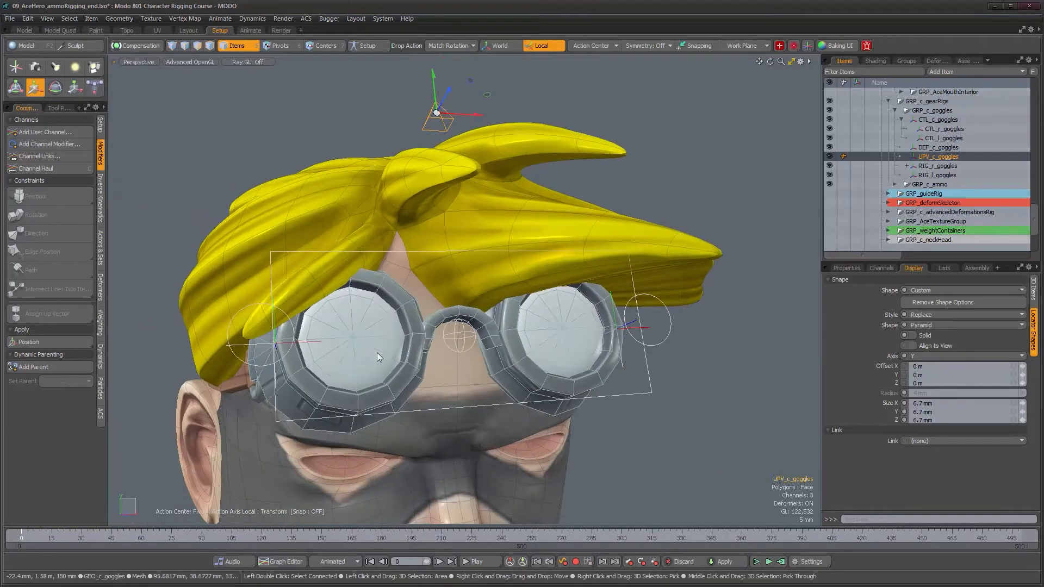
Step: Assign UPV_c_goggles as the up vector of the direction constraint on RIG_r_goggles
{"action": "left_click", "coordinate": [919, 166]}
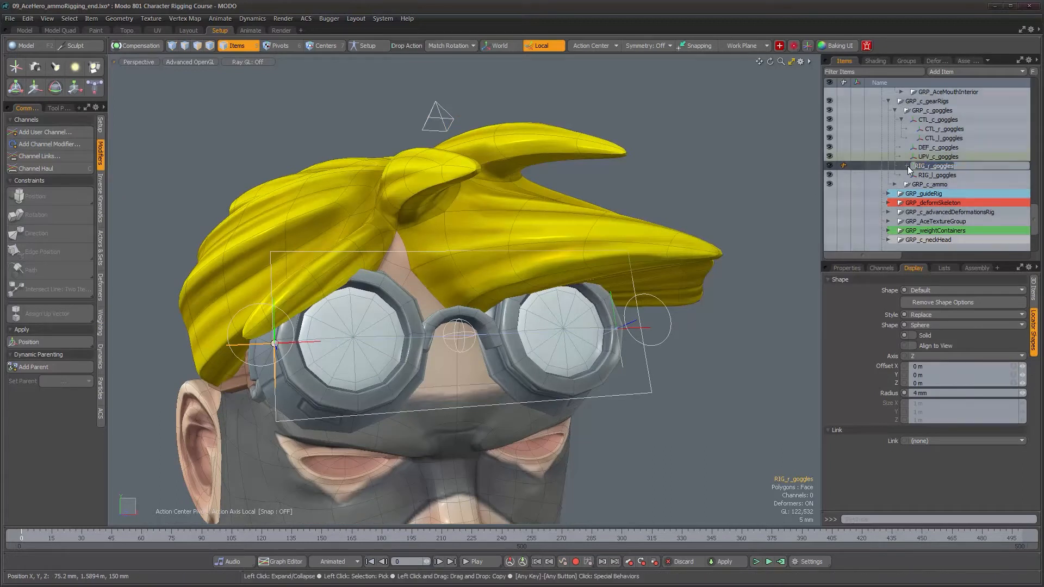
{"action": "left_click", "coordinate": [906, 166]}
{"action": "left_click", "coordinate": [924, 175]}
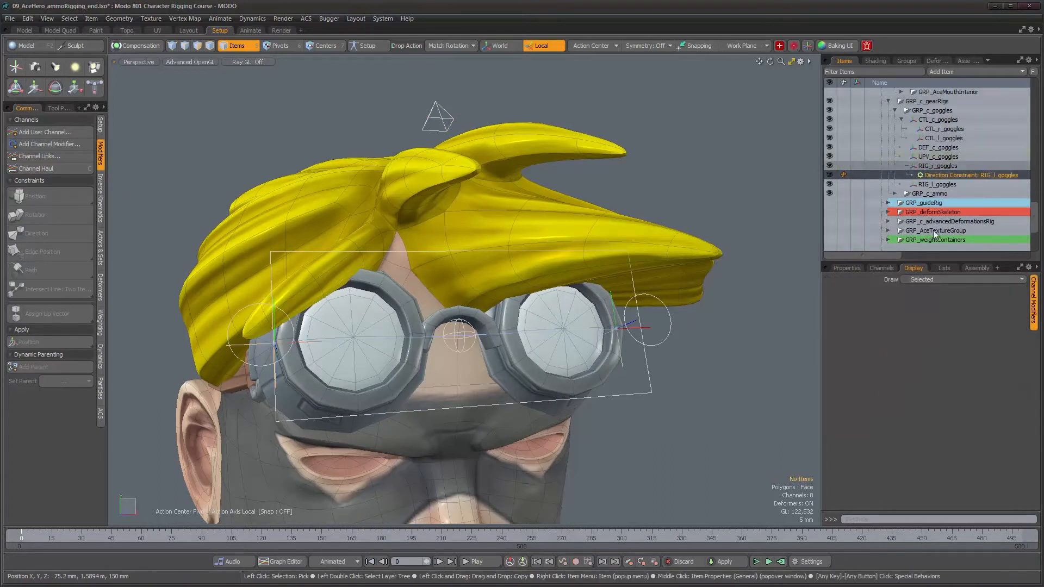
{"action": "left_click", "coordinate": [1036, 307]}
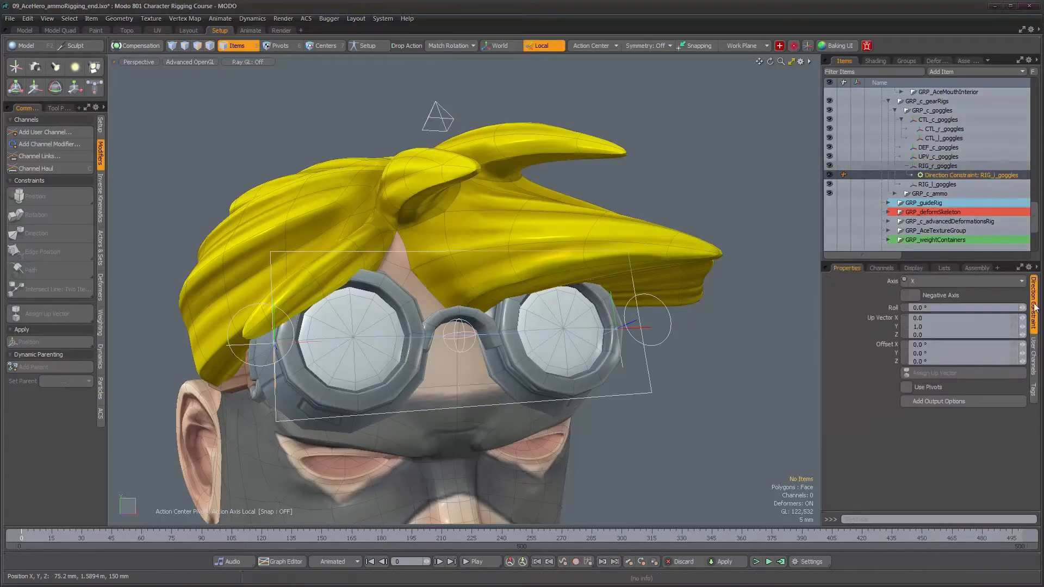
{"action": "left_click", "coordinate": [440, 121], "text": "shift"}
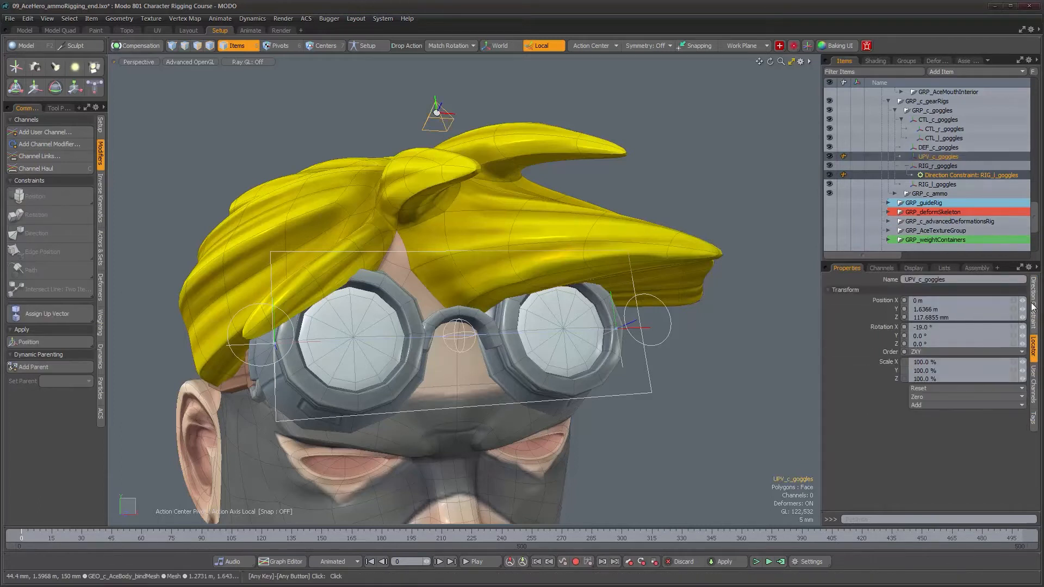
{"action": "left_click", "coordinate": [947, 373]}
Step: Examine the up vector locator's alignment with the goggles from the side and in perspective
{"action": "left_click_drag", "start_coordinate": [625, 370], "coordinate": [508, 364], "text": "alt"}
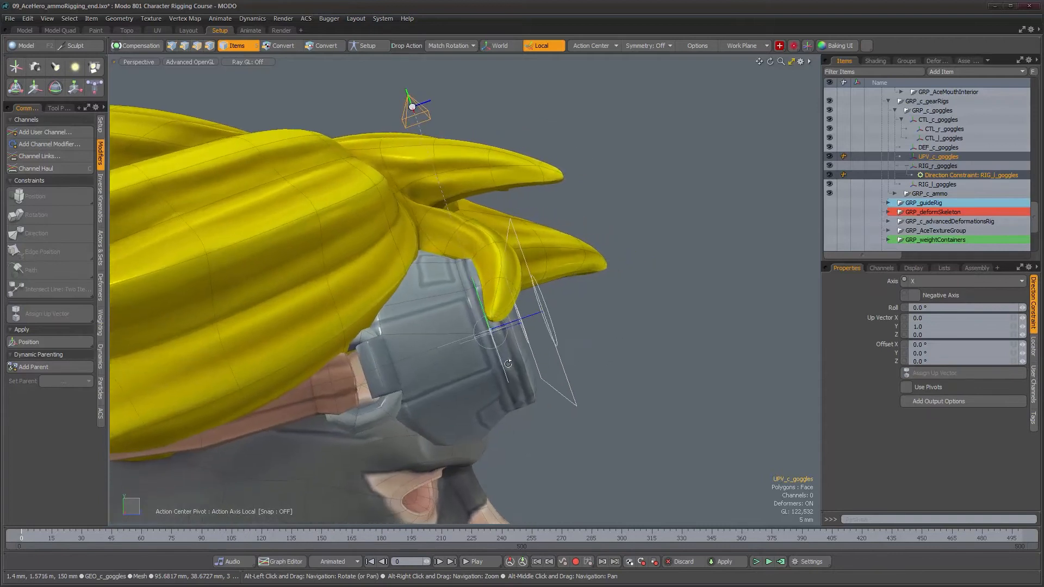
{"action": "left_click_drag", "start_coordinate": [548, 327], "coordinate": [556, 363], "text": "alt"}
{"action": "key", "text": "ctrl+space"}
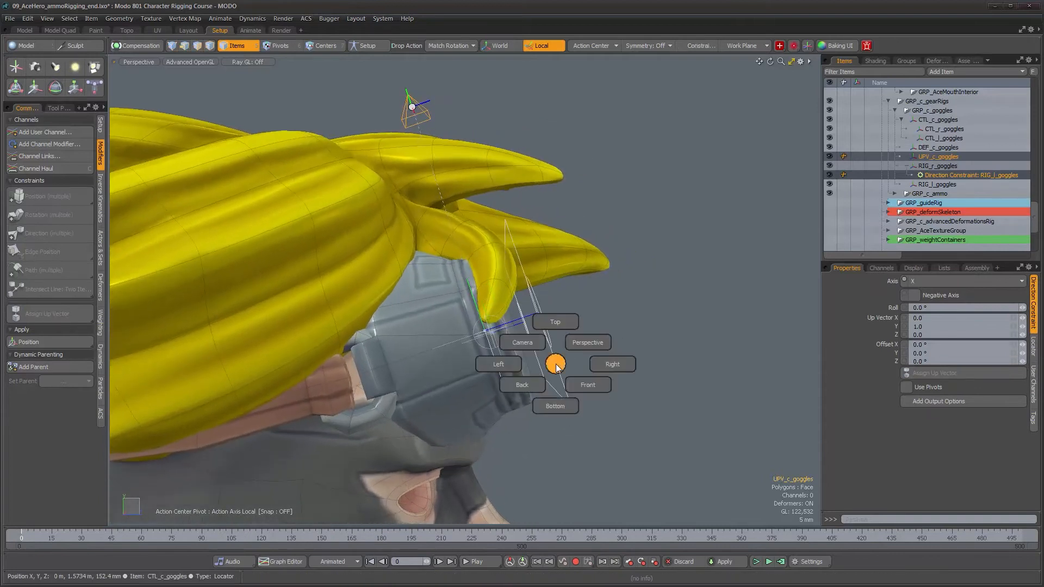
{"action": "left_click", "coordinate": [484, 363]}
{"action": "right_click_drag", "start_coordinate": [484, 364], "coordinate": [530, 350], "text": "alt"}
{"action": "key", "text": "ctrl+space"}
{"action": "left_click", "coordinate": [560, 329]}
{"action": "left_click_drag", "start_coordinate": [559, 329], "coordinate": [485, 381], "text": "alt"}
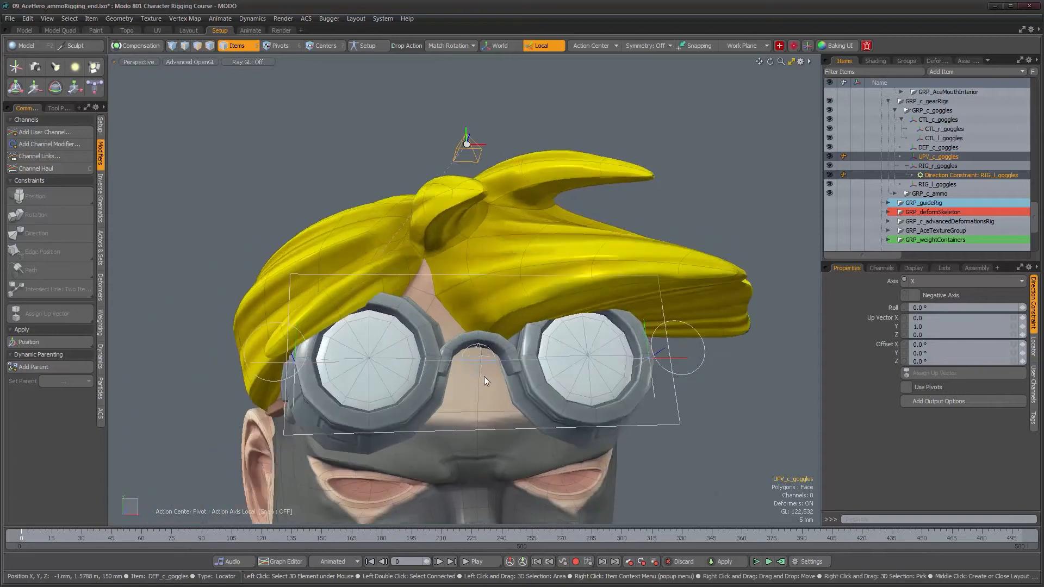
Step: Dynamically parent DEF_c_goggles to RIG_r_goggles in Setup mode with compensation enabled
{"action": "left_click", "coordinate": [483, 376]}
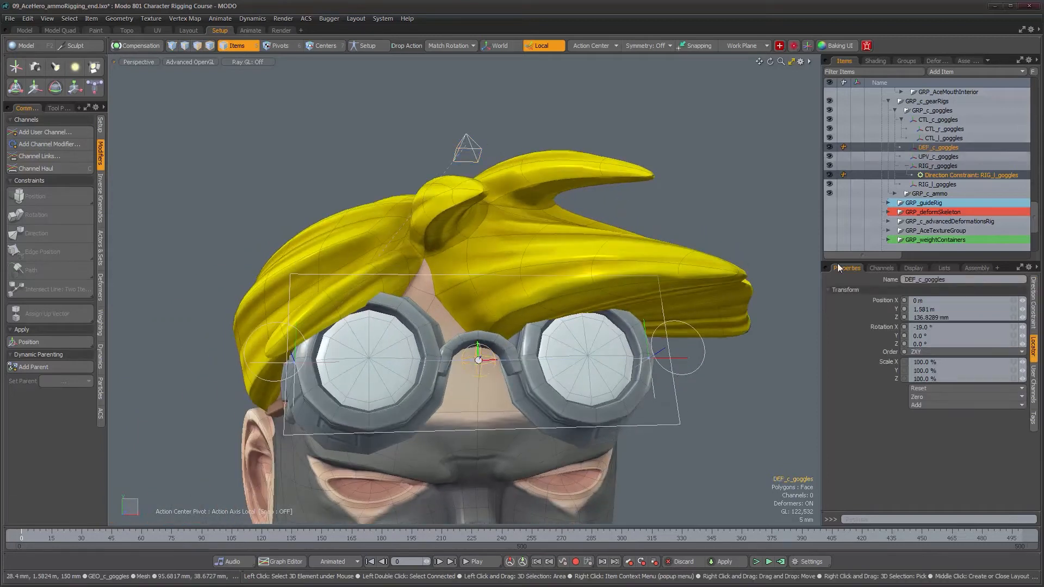
{"action": "left_click", "coordinate": [906, 165]}
{"action": "left_click_drag", "start_coordinate": [373, 365], "coordinate": [272, 369], "text": "alt"}
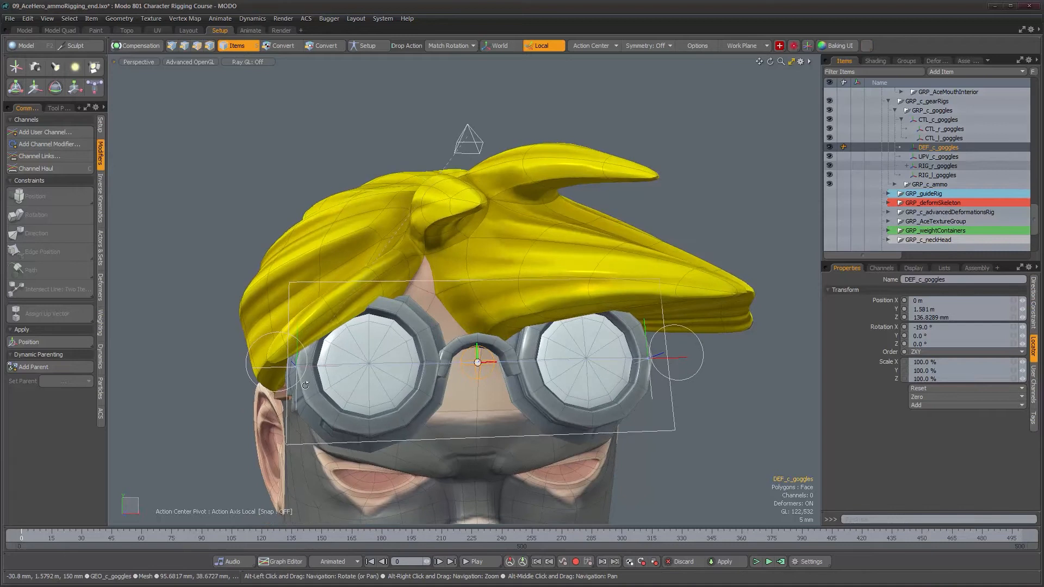
{"action": "left_click", "coordinate": [266, 368], "text": "shift"}
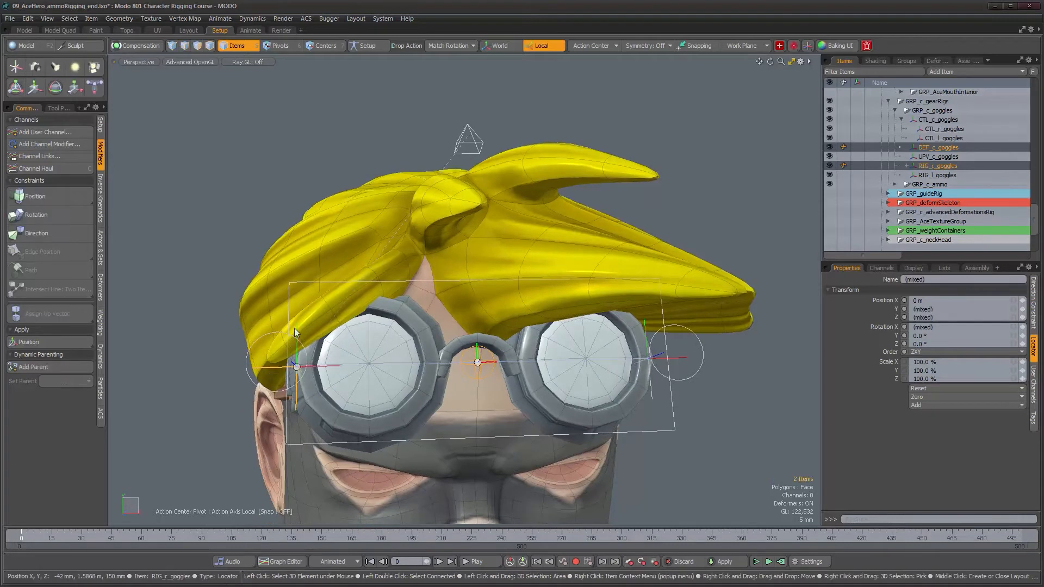
{"action": "left_click", "coordinate": [365, 46]}
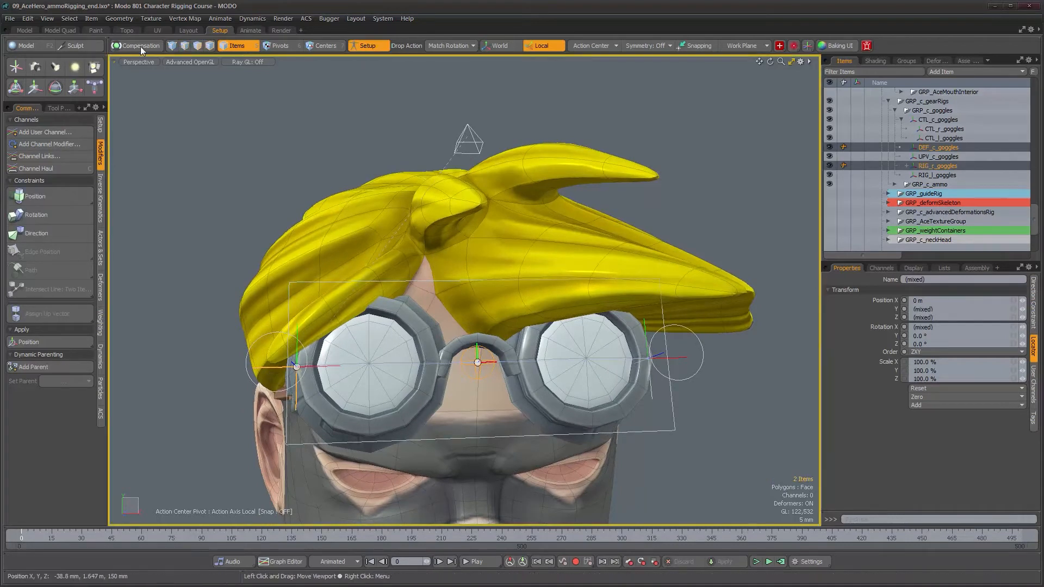
{"action": "left_click", "coordinate": [57, 367]}
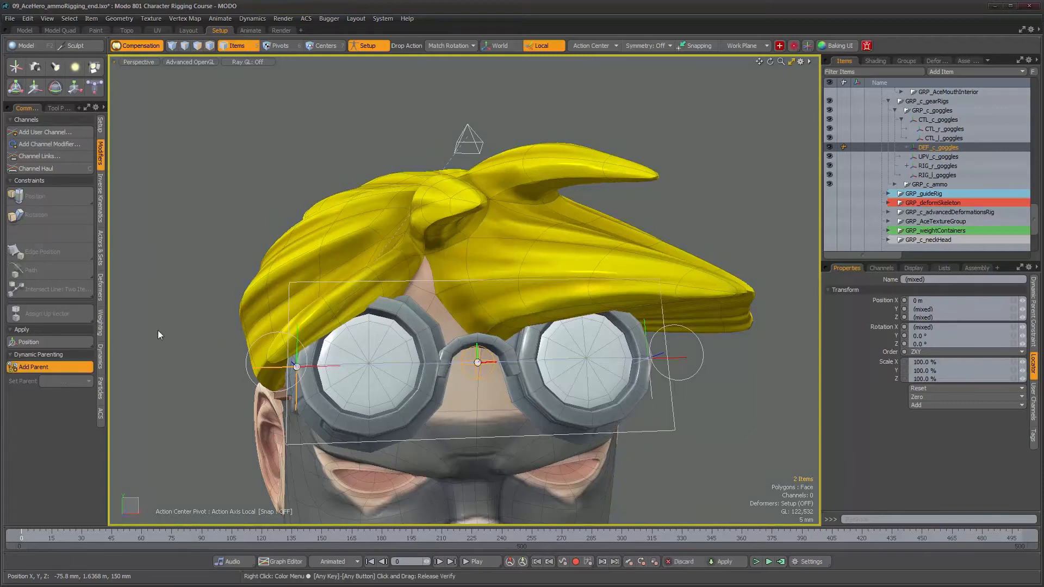
{"action": "left_click", "coordinate": [369, 47]}
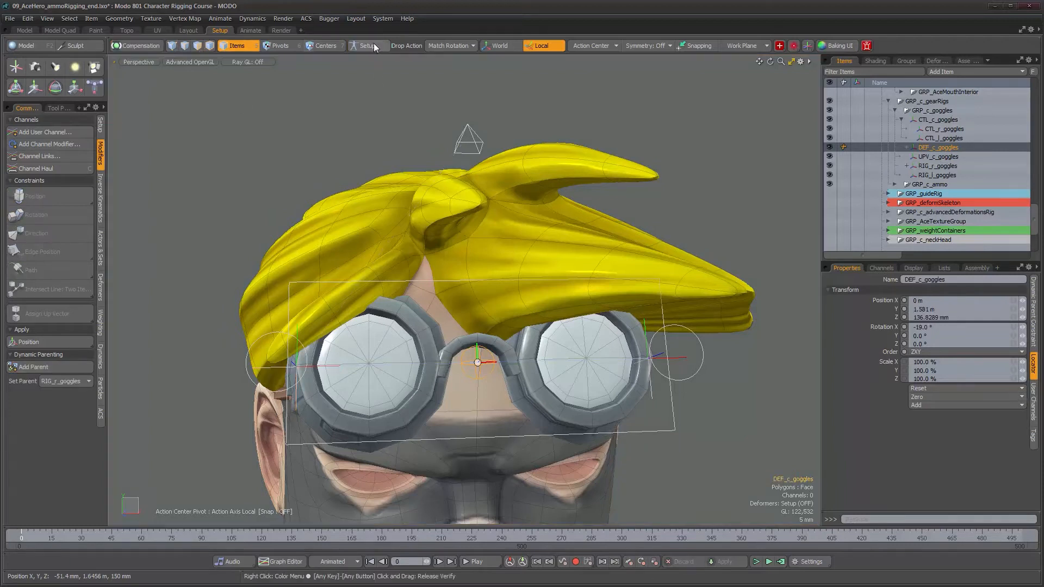
Step: Test the deformer's parenting by moving RIG_l_goggles and RIG_r_goggles, reverting each move
{"action": "left_click", "coordinate": [677, 357]}
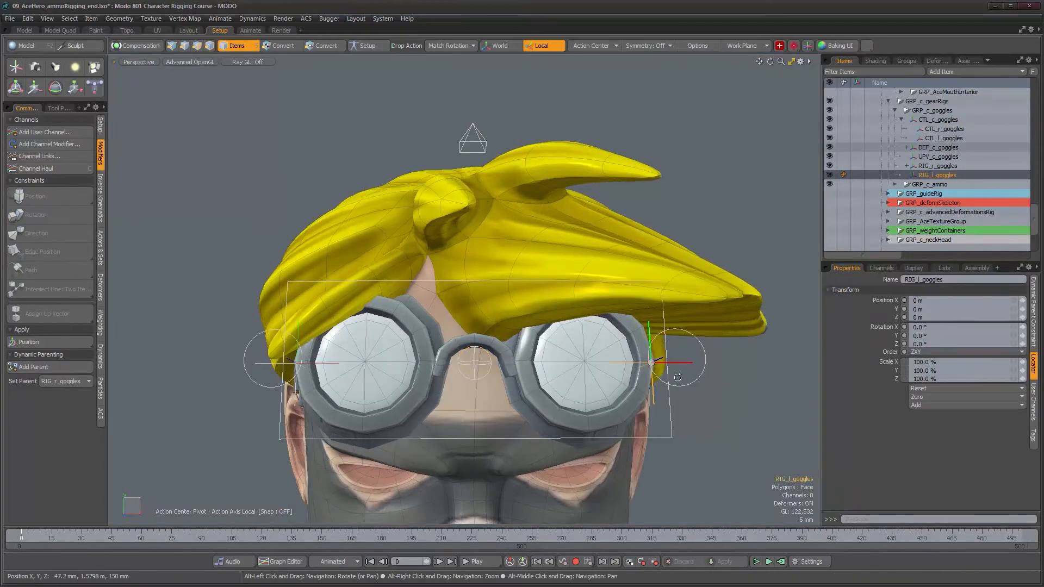
{"action": "key", "text": "w"}
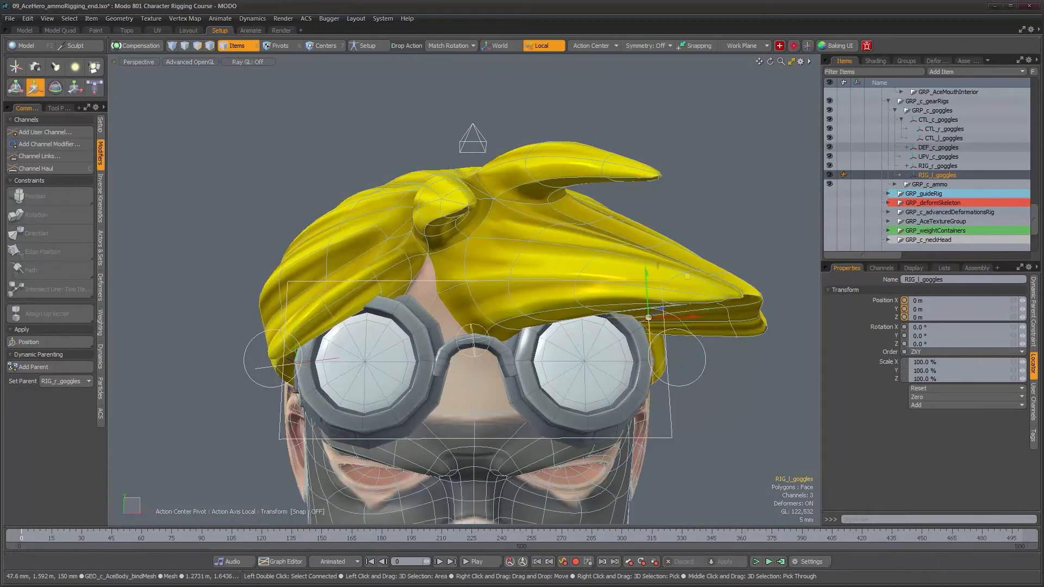
{"action": "mouse_move", "coordinate": [449, 274]}
{"action": "left_mouse_down"}
{"action": "mouse_move", "coordinate": [475, 361]}
{"action": "mouse_move", "coordinate": [465, 483]}
{"action": "mouse_move", "coordinate": [449, 276]}
{"action": "left_mouse_up"}
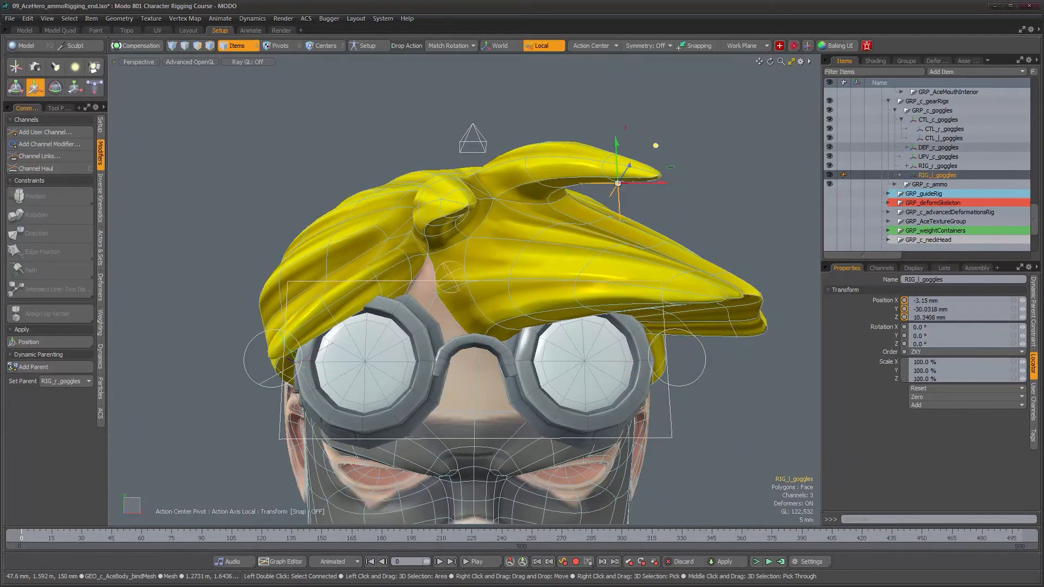
{"action": "left_click", "coordinate": [683, 561]}
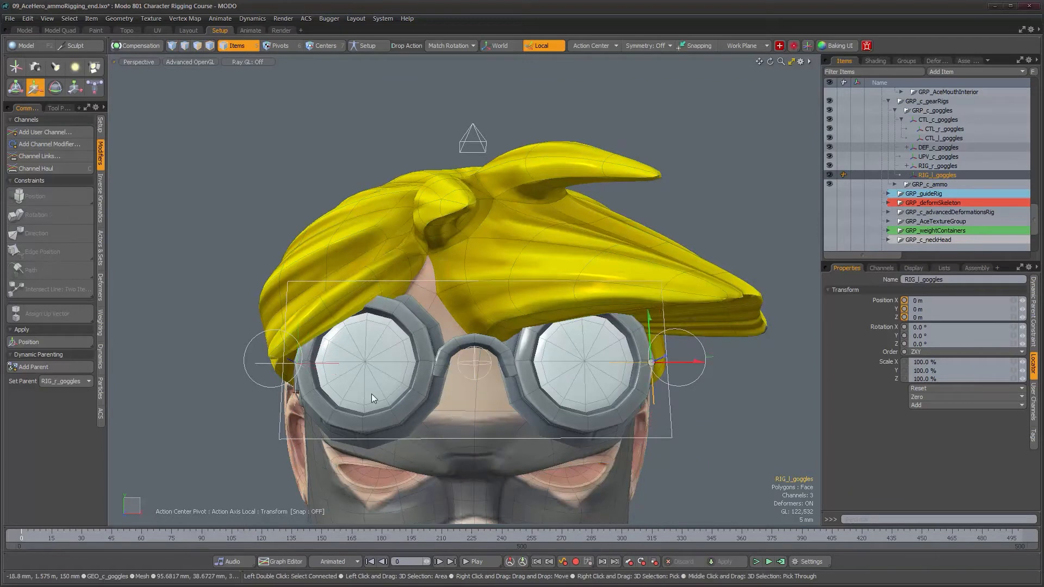
{"action": "left_click", "coordinate": [257, 363]}
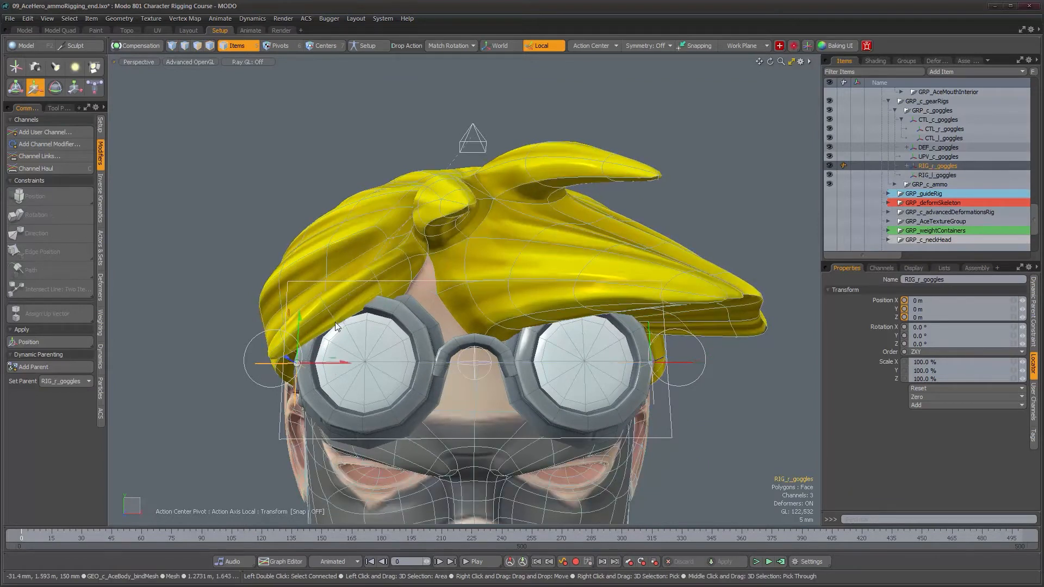
{"action": "left_click_drag", "start_coordinate": [297, 363], "coordinate": [321, 383]}
{"action": "key", "text": "ctrl+z"}
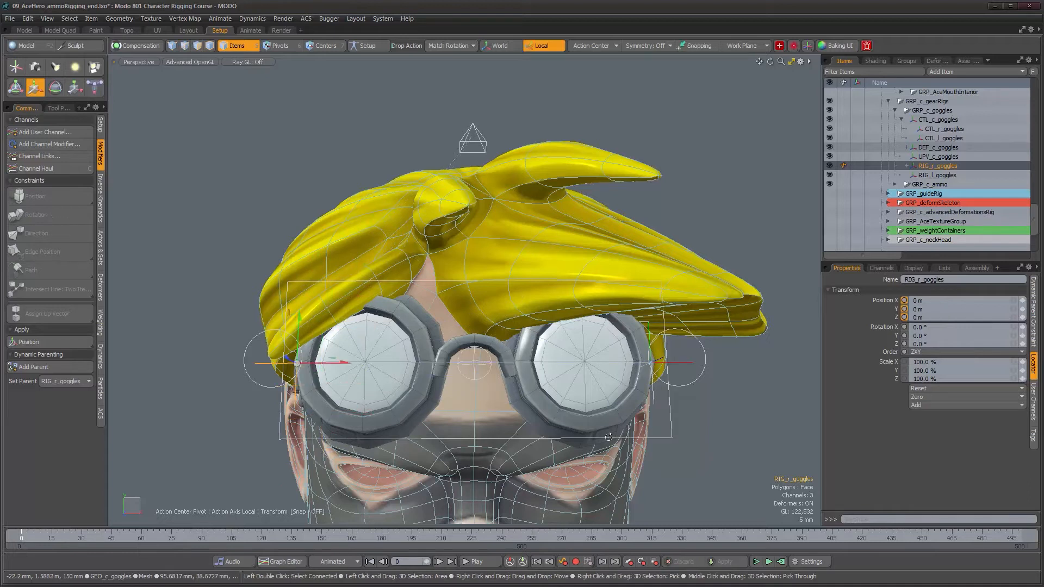
Step: Dynamically parent RIG_l_goggles to CTL_l_goggles in Setup mode with compensation enabled
{"action": "right_click_drag", "start_coordinate": [360, 341], "coordinate": [619, 415], "text": "alt"}
{"action": "left_click_drag", "start_coordinate": [615, 420], "coordinate": [583, 321], "text": "alt"}
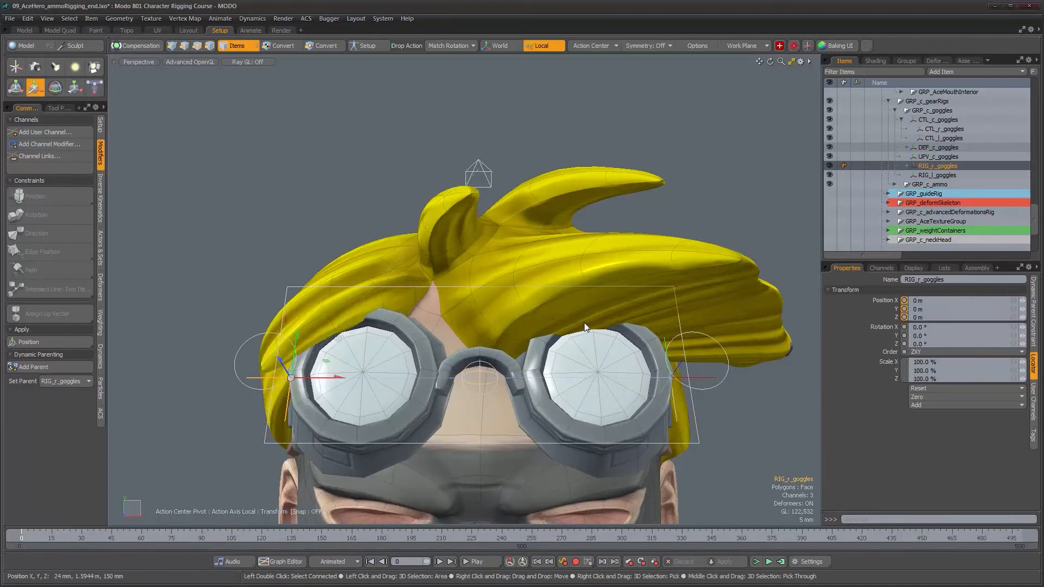
{"action": "left_click", "coordinate": [705, 377]}
{"action": "left_click", "coordinate": [725, 379], "text": "shift"}
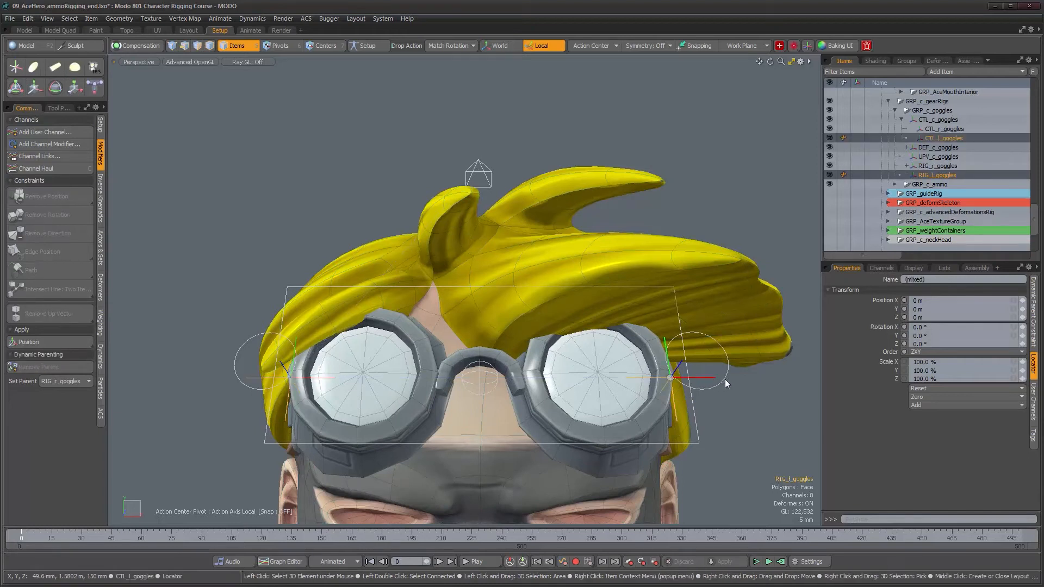
{"action": "left_click", "coordinate": [140, 46]}
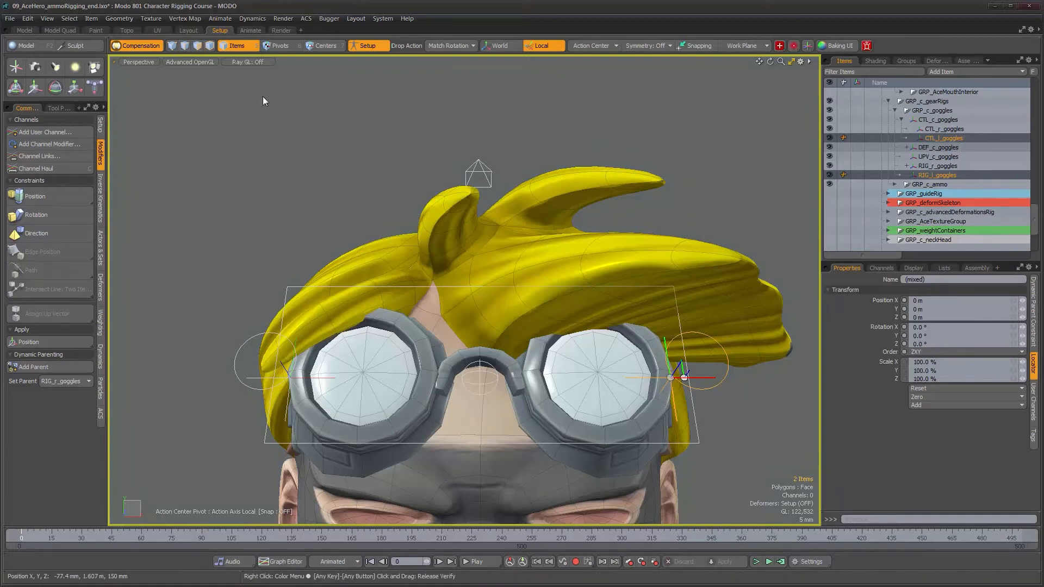
{"action": "left_click", "coordinate": [59, 366]}
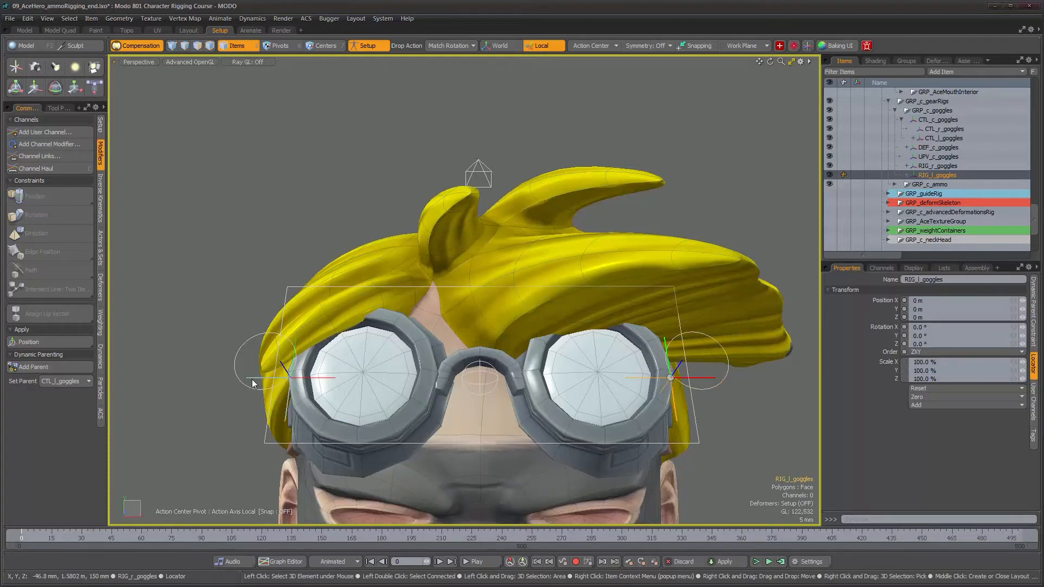
Step: Dynamically parent RIG_r_goggles to CTL_r_goggles with compensation and leave Setup mode
{"action": "left_click", "coordinate": [284, 381]}
{"action": "left_click", "coordinate": [243, 341], "text": "shift"}
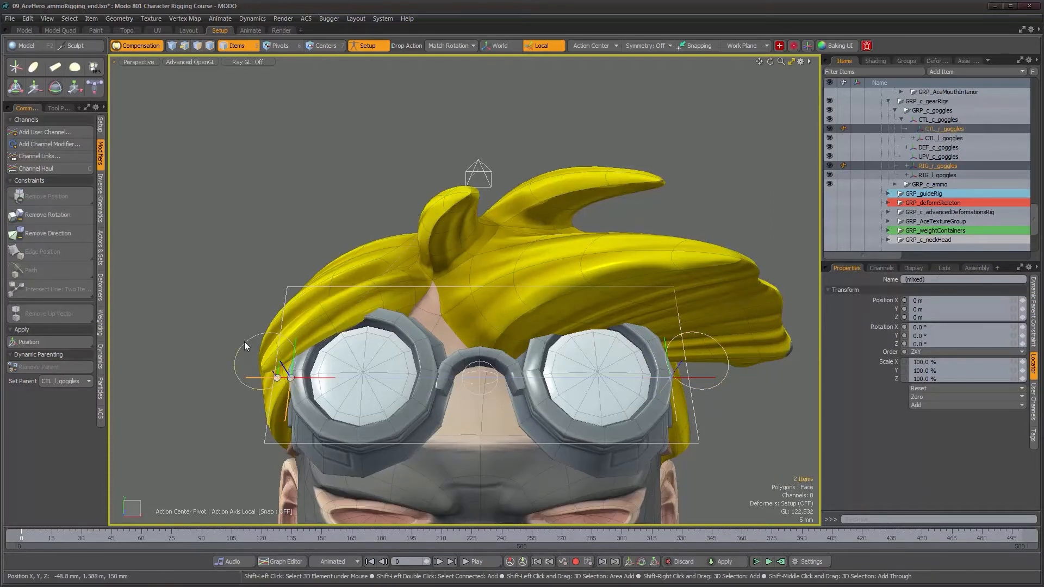
{"action": "left_click", "coordinate": [136, 48]}
{"action": "left_click", "coordinate": [362, 46]}
Step: Test the main goggles control by moving CTL_c_goggles, and revert the move
{"action": "left_click_drag", "start_coordinate": [405, 345], "coordinate": [493, 312], "text": "alt"}
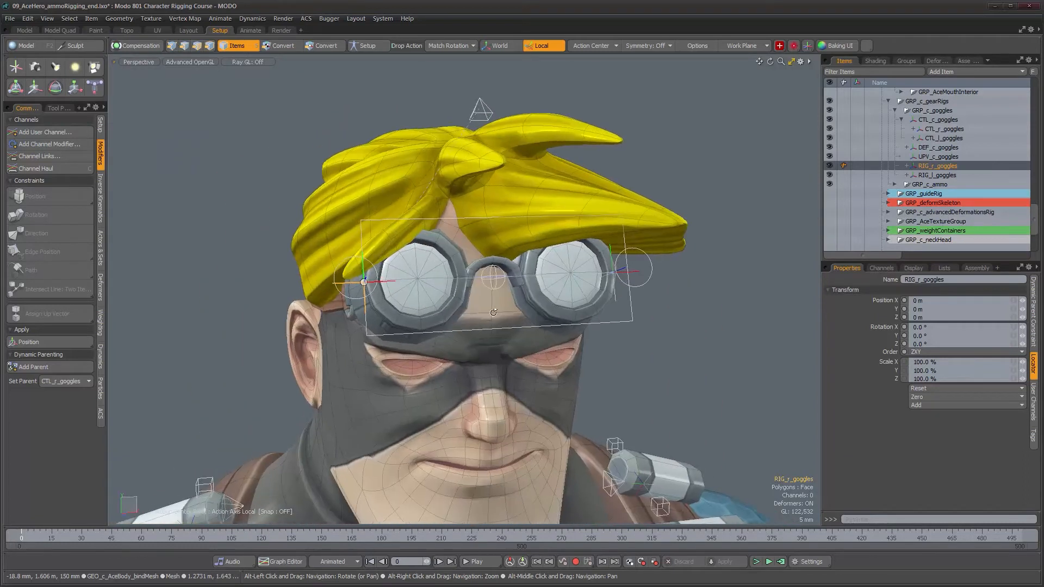
{"action": "left_click", "coordinate": [613, 323]}
{"action": "left_click_drag", "start_coordinate": [613, 323], "coordinate": [486, 343], "text": "alt"}
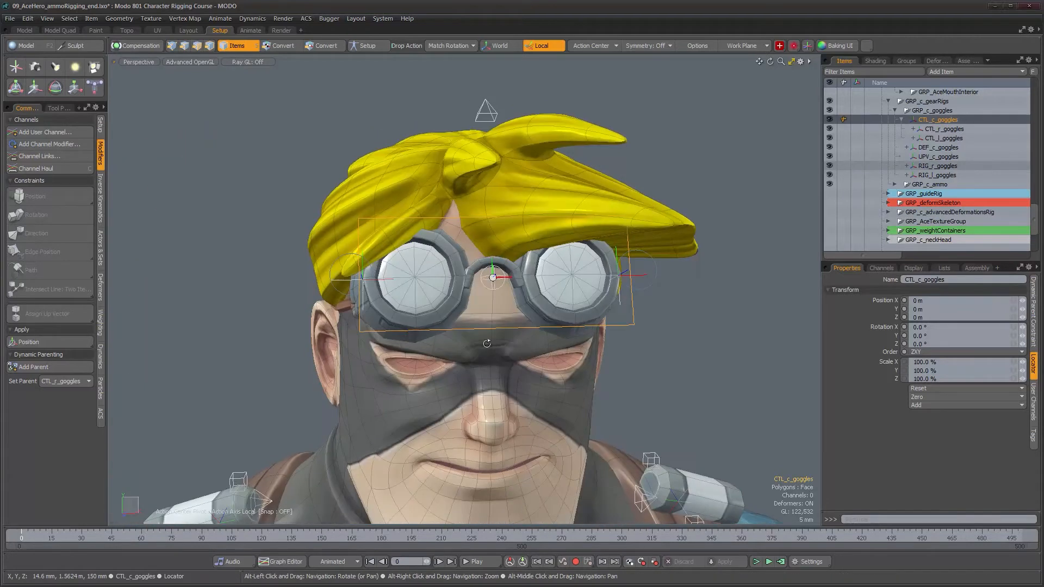
{"action": "key", "text": "y"}
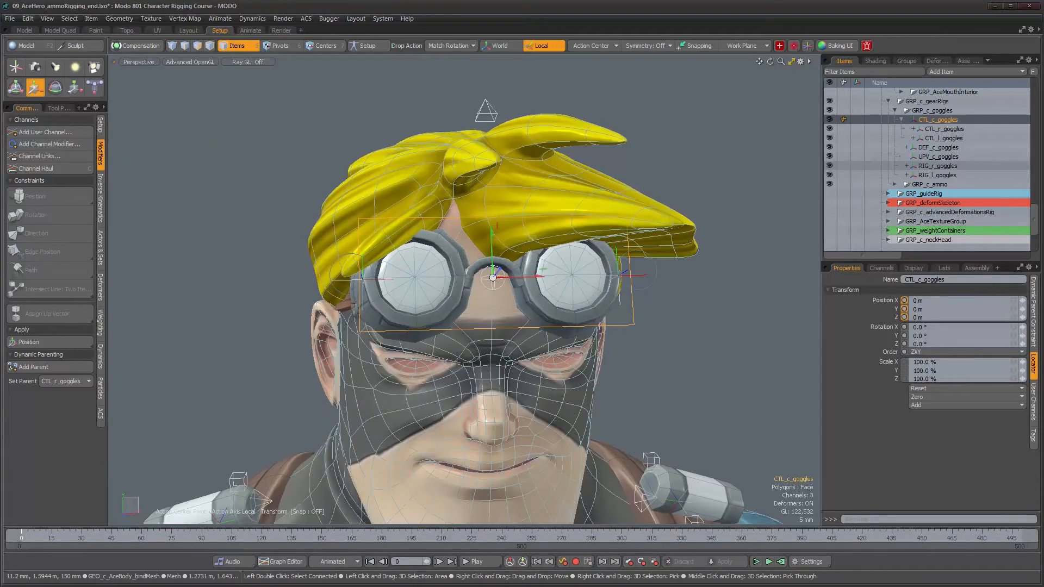
{"action": "left_click_drag", "start_coordinate": [601, 299], "coordinate": [563, 273]}
{"action": "key", "text": "ctrl+z"}
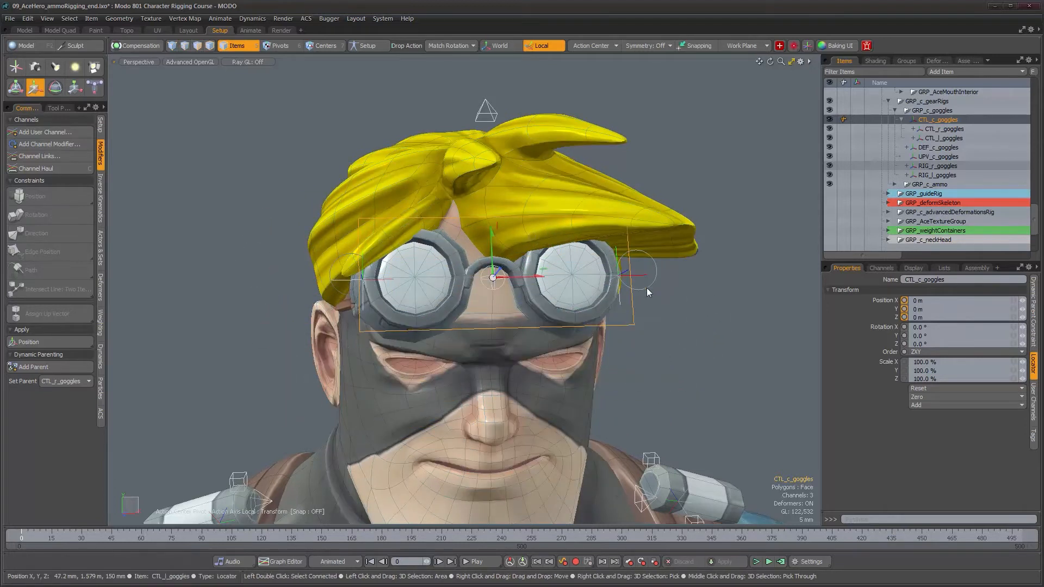
Step: Test the side goggles controls by moving CTL_l_goggles and CTL_r_goggles, reverting each move
{"action": "left_click", "coordinate": [647, 292]}
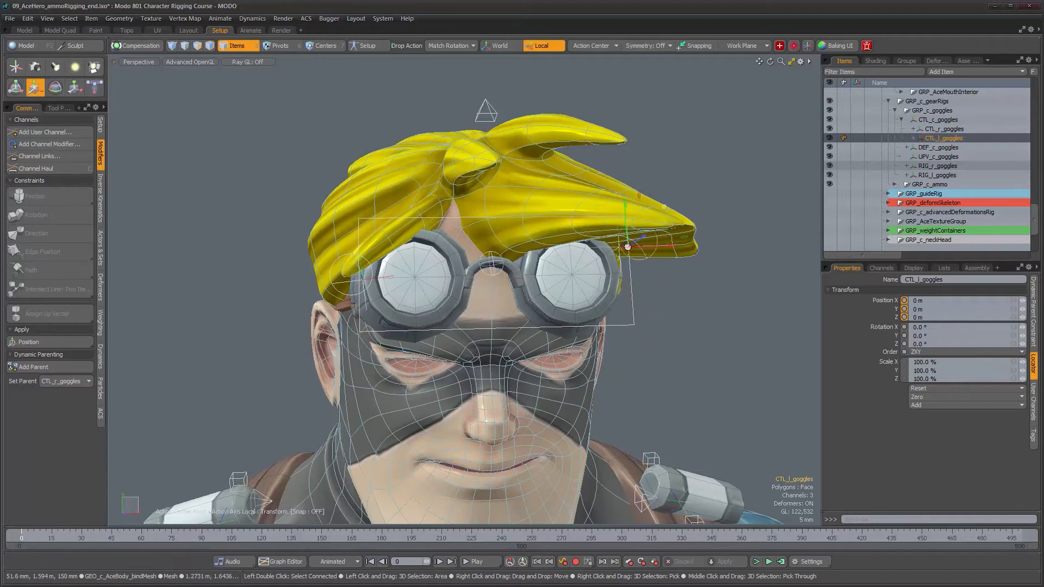
{"action": "left_click_drag", "start_coordinate": [591, 254], "coordinate": [661, 242]}
{"action": "key", "text": "ctrl+z"}
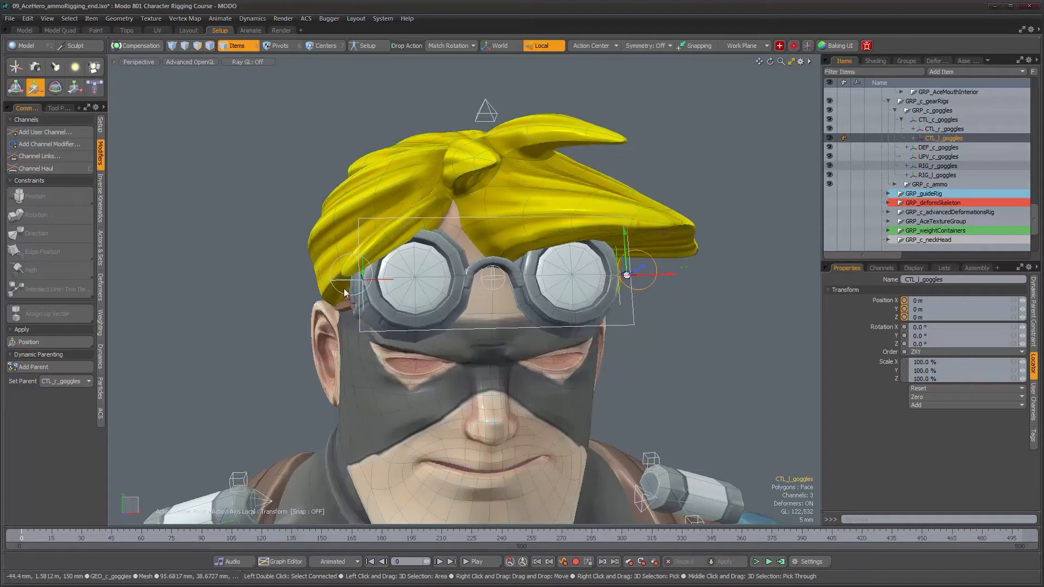
{"action": "left_click", "coordinate": [341, 294]}
{"action": "mouse_move", "coordinate": [338, 295]}
{"action": "left_mouse_down", "text": "alt"}
{"action": "mouse_move", "coordinate": [331, 286]}
{"action": "mouse_move", "coordinate": [372, 285]}
{"action": "mouse_move", "coordinate": [352, 281]}
{"action": "mouse_move", "coordinate": [353, 146]}
{"action": "mouse_move", "coordinate": [327, 357]}
{"action": "mouse_move", "coordinate": [240, 282]}
{"action": "mouse_move", "coordinate": [333, 299]}
{"action": "left_mouse_up", "text": "alt"}
{"action": "left_click", "coordinate": [332, 287]}
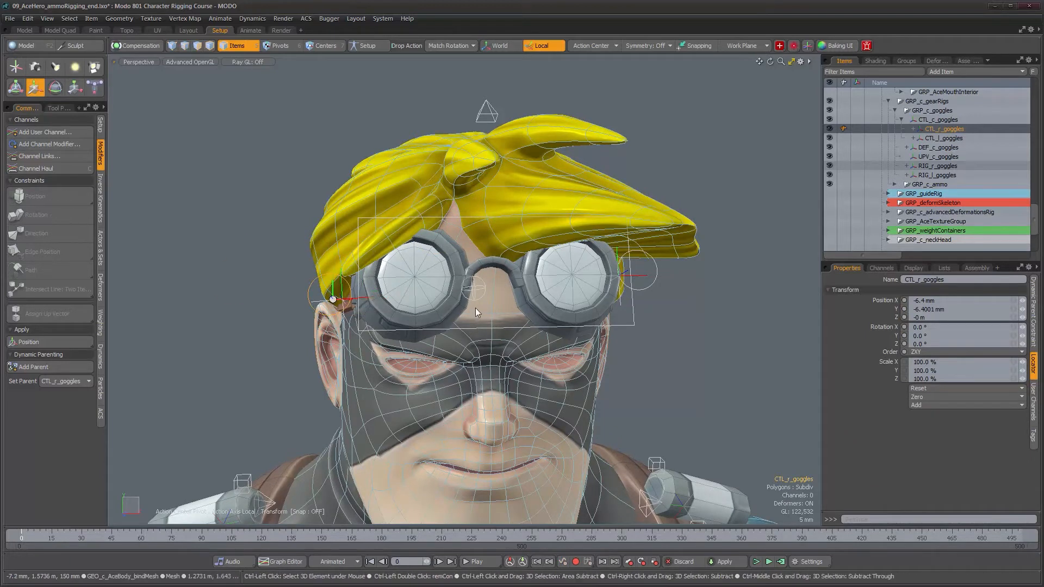
{"action": "key", "text": "ctrl+z"}
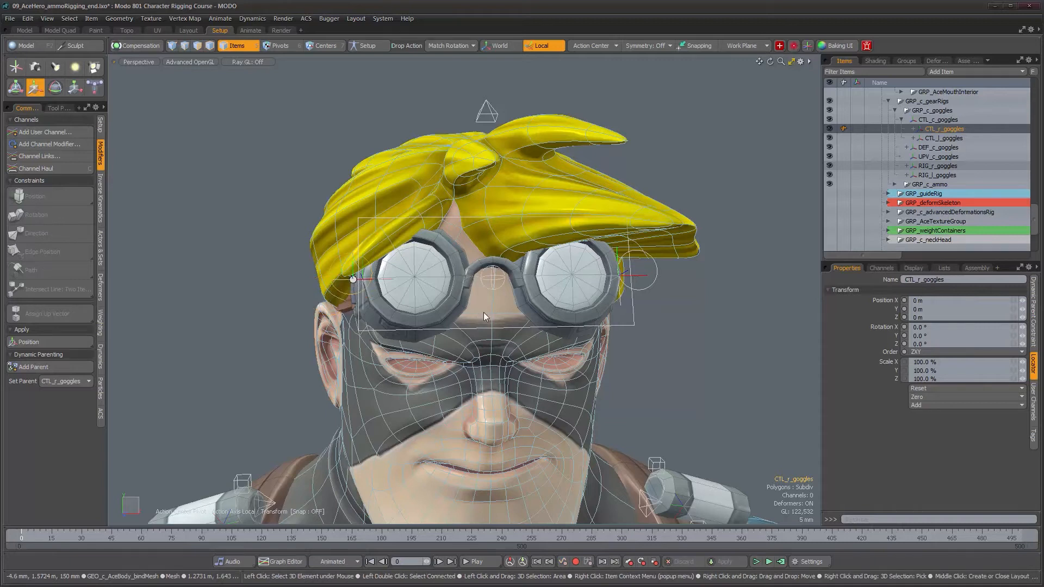
Step: Show the schematic below the 3D view and switch it to the ACE_props workspace
{"action": "left_click_drag", "start_coordinate": [483, 312], "coordinate": [474, 240], "text": "alt"}
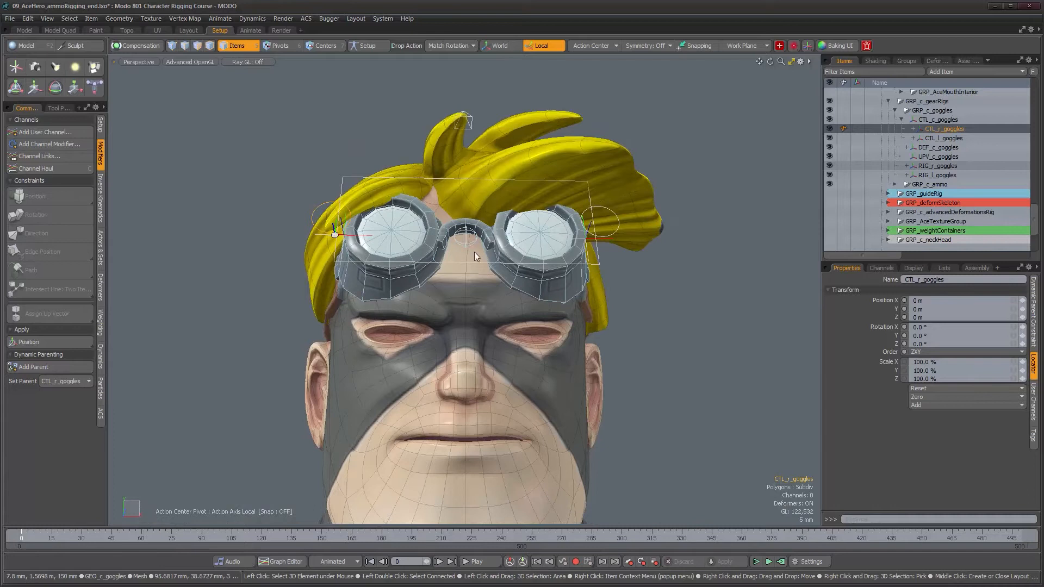
{"action": "left_click_drag", "start_coordinate": [470, 243], "coordinate": [514, 324], "text": "alt"}
{"action": "key", "text": "0"}
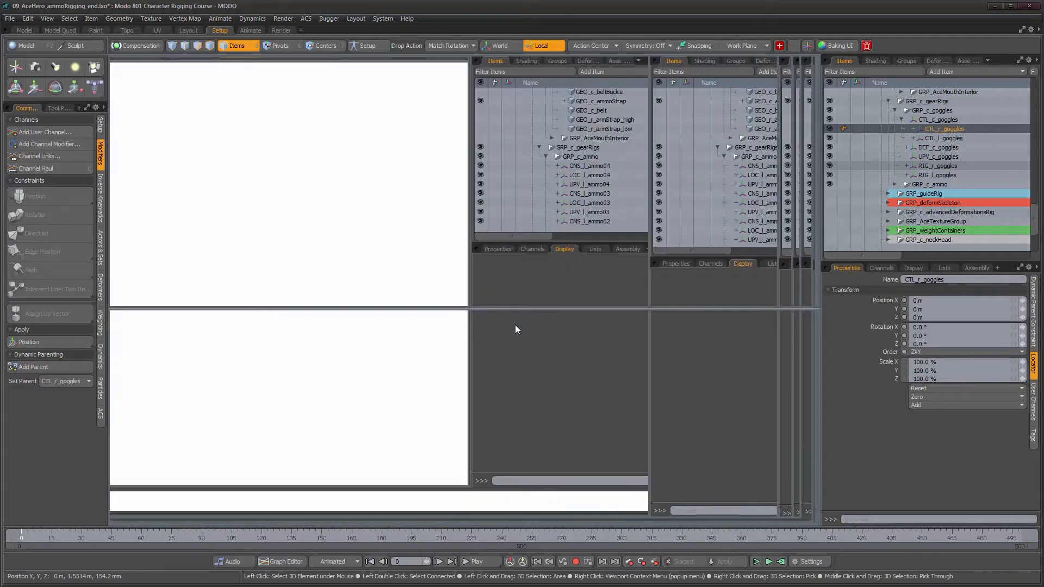
{"action": "scroll", "coordinate": [409, 400], "scroll_direction": "down", "scroll_amount": 3}
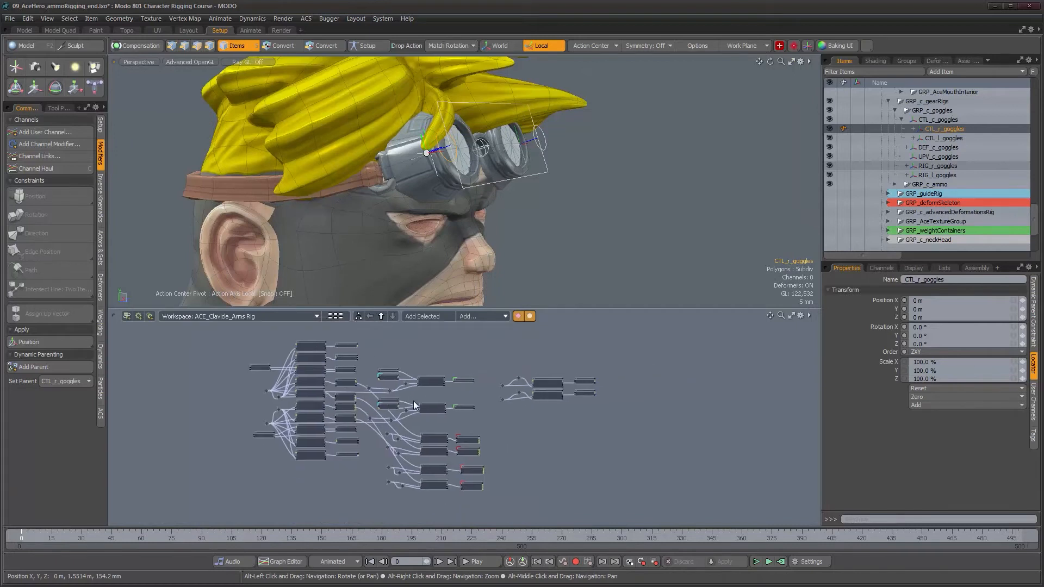
{"action": "left_click_drag", "start_coordinate": [479, 299], "coordinate": [510, 262], "text": "alt"}
{"action": "right_click_drag", "start_coordinate": [510, 263], "coordinate": [463, 258], "text": "alt"}
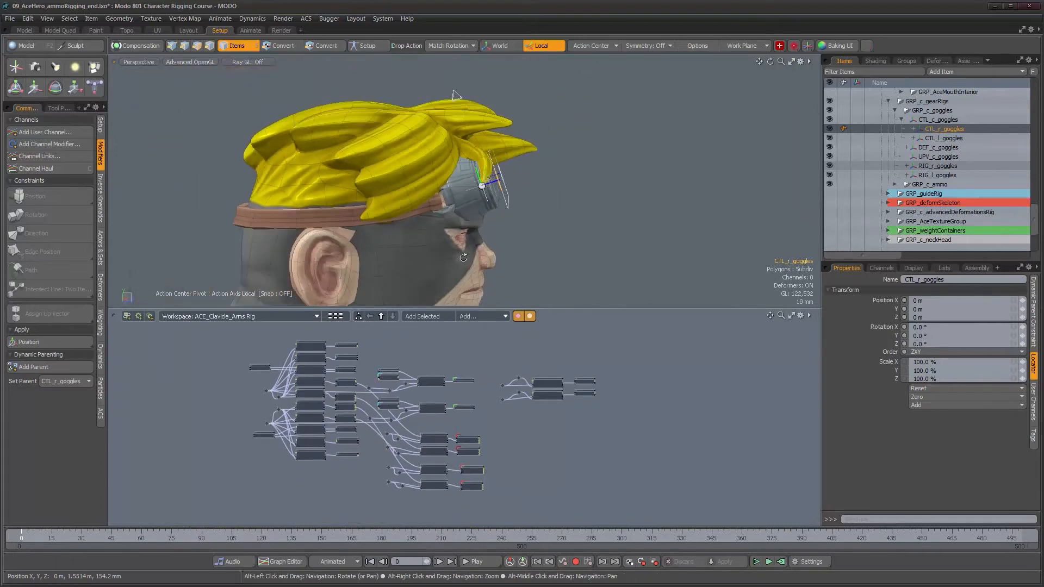
{"action": "left_click_drag", "start_coordinate": [487, 254], "coordinate": [490, 339], "text": "alt"}
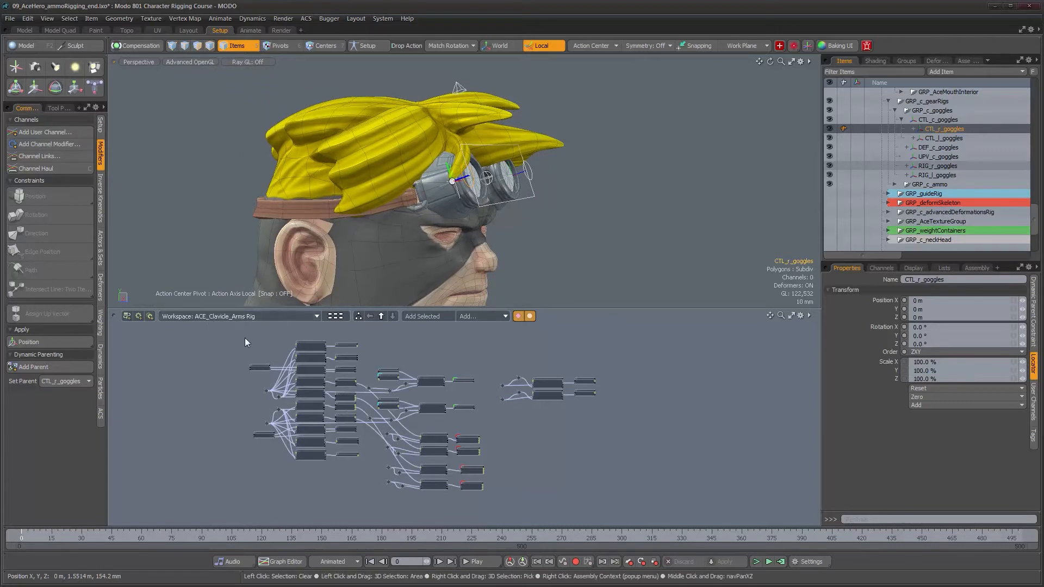
{"action": "left_click", "coordinate": [298, 318]}
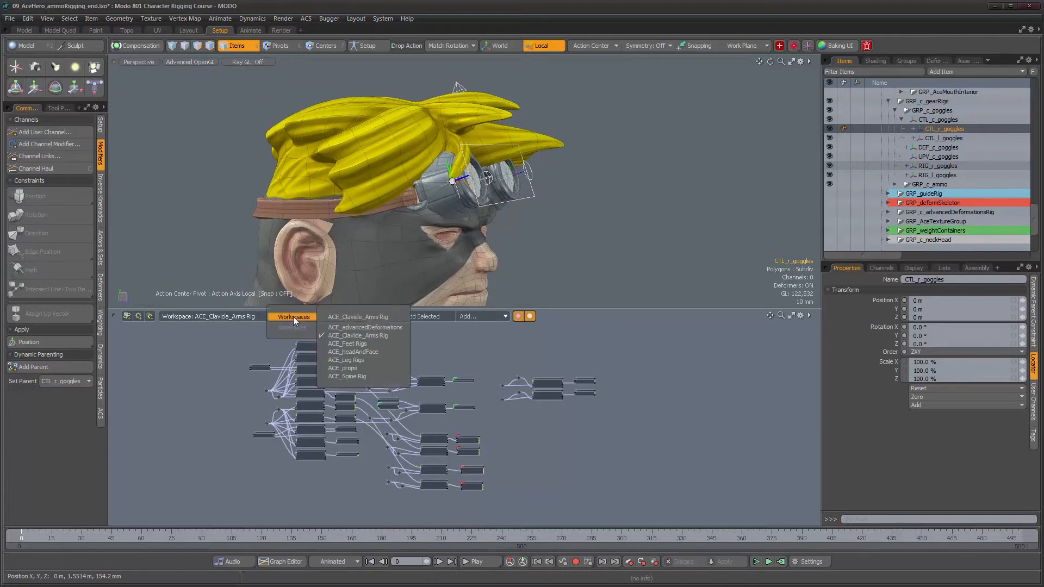
{"action": "left_click", "coordinate": [383, 367]}
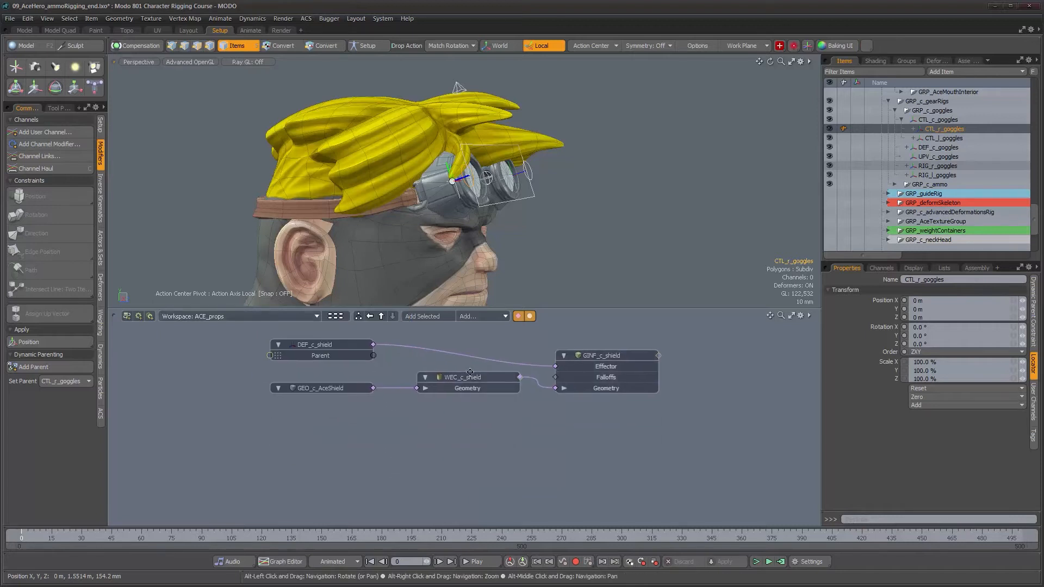
Step: Add DEF_c_goggles to the schematic, remove the two Dynamic Parent nodes and place the deformer node beneath GEO_c_AceShield
{"action": "left_click", "coordinate": [489, 187]}
{"action": "left_click", "coordinate": [422, 315]}
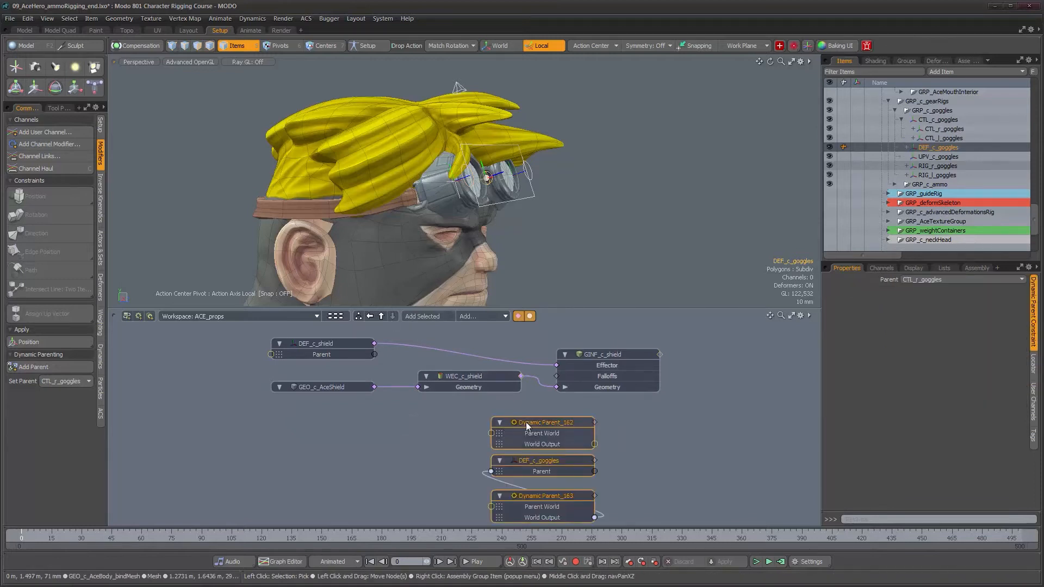
{"action": "left_click_drag", "start_coordinate": [526, 422], "coordinate": [338, 427]}
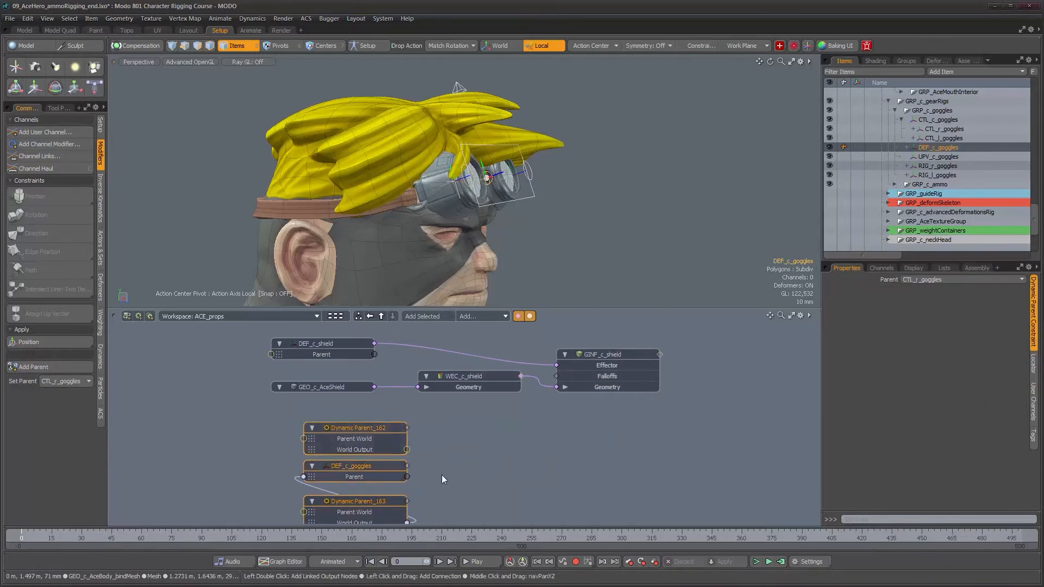
{"action": "left_click", "coordinate": [354, 466], "text": "ctrl"}
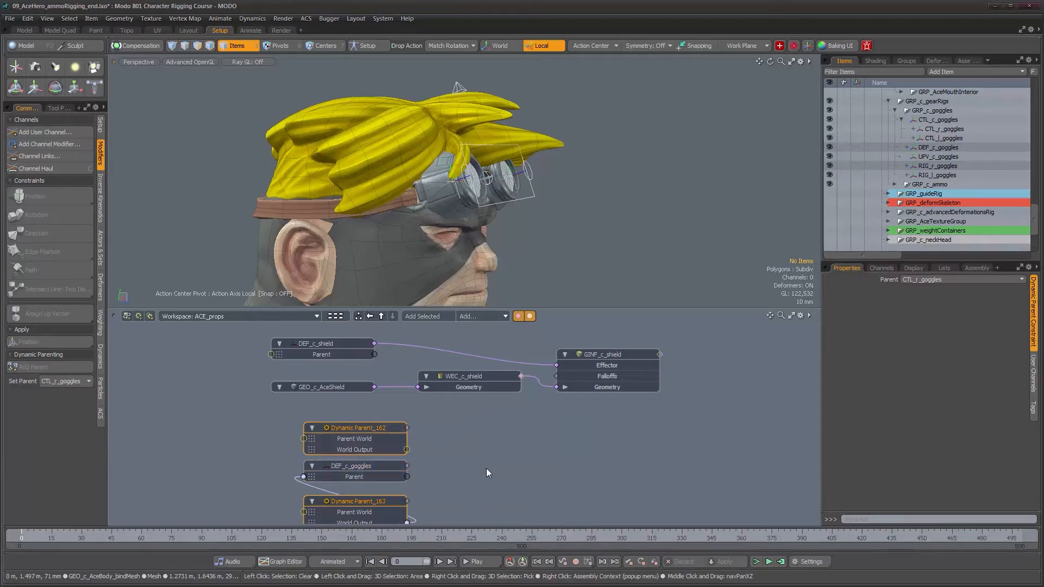
{"action": "key", "text": "Delete"}
{"action": "left_click_drag", "start_coordinate": [366, 464], "coordinate": [335, 432]}
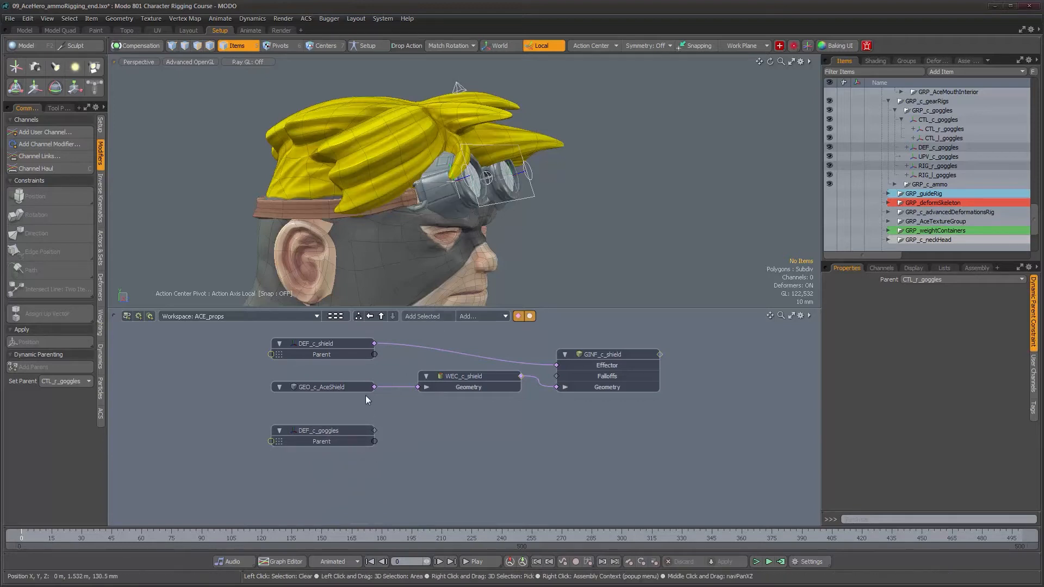
Step: Add the GEO_c_goggles mesh to the schematic, remove the extra Dynamic Parent nodes and place the mesh node under DEF_c_goggles
{"action": "left_click", "coordinate": [461, 207]}
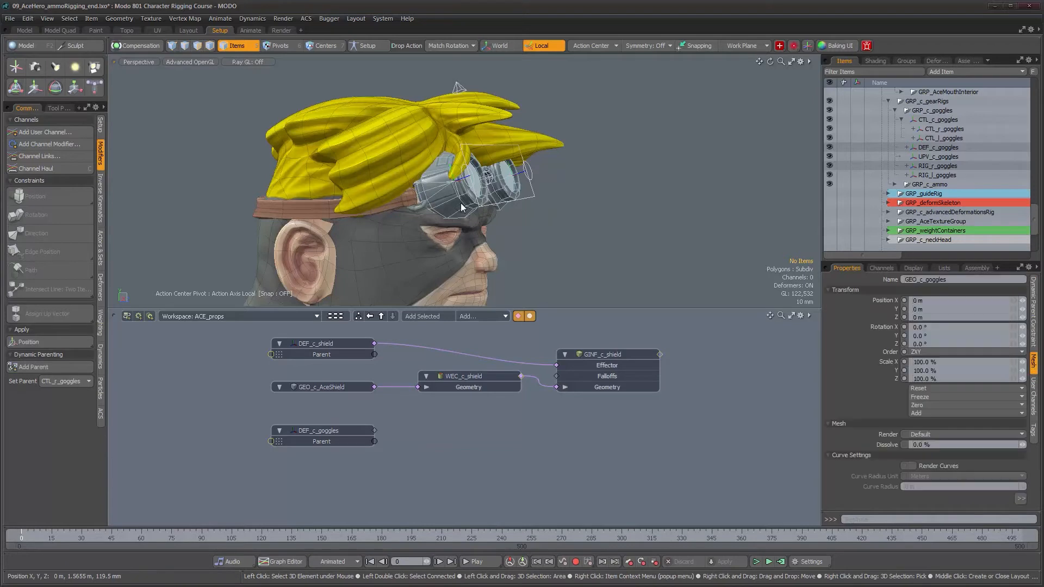
{"action": "left_click", "coordinate": [438, 317]}
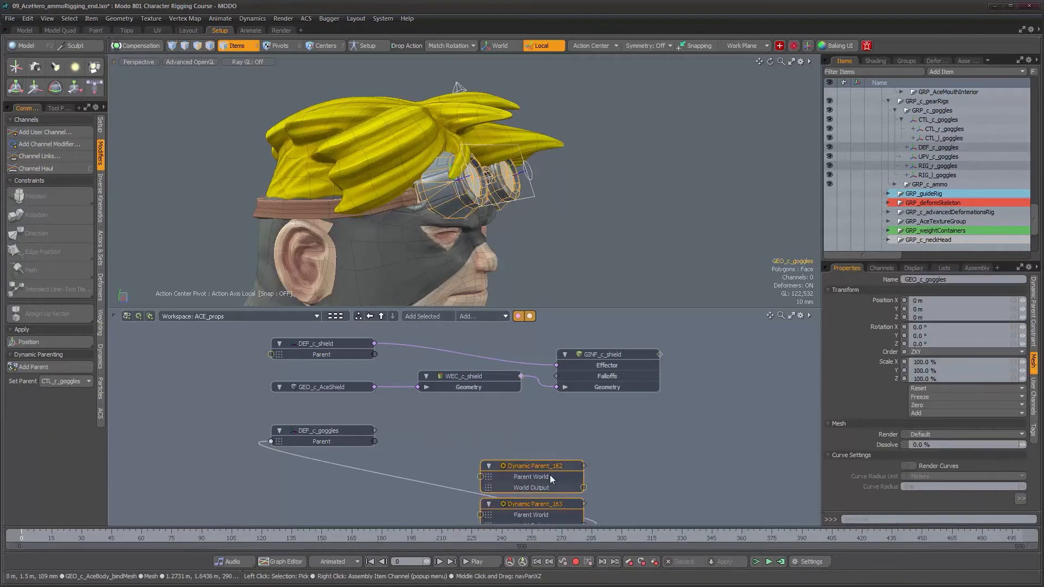
{"action": "scroll", "coordinate": [544, 481], "scroll_direction": "down", "scroll_amount": 3}
{"action": "middle_click_drag", "start_coordinate": [543, 481], "coordinate": [566, 479]}
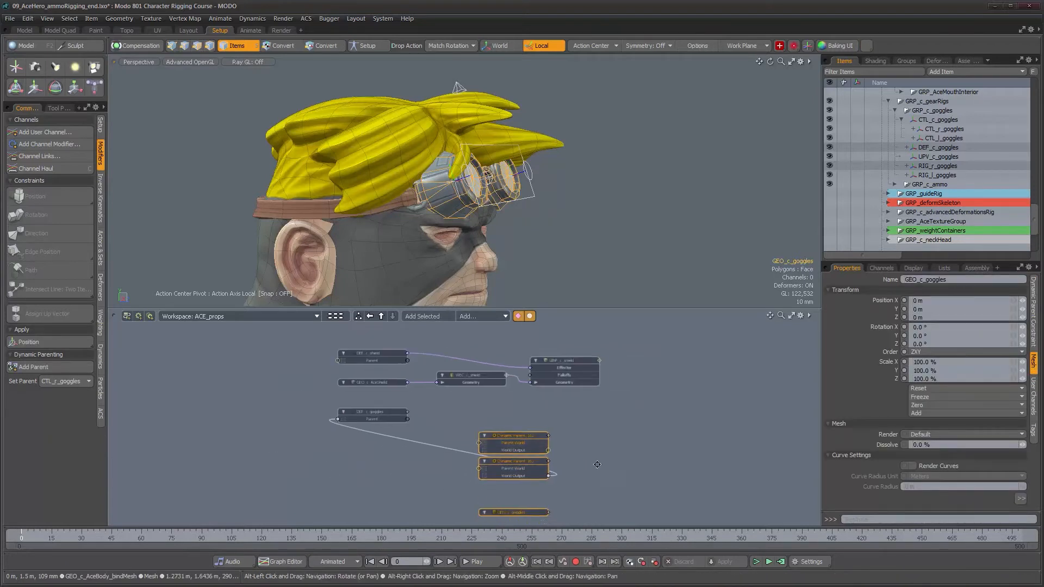
{"action": "left_click", "coordinate": [567, 480]}
{"action": "key", "text": "Delete"}
{"action": "left_click_drag", "start_coordinate": [528, 510], "coordinate": [385, 442]}
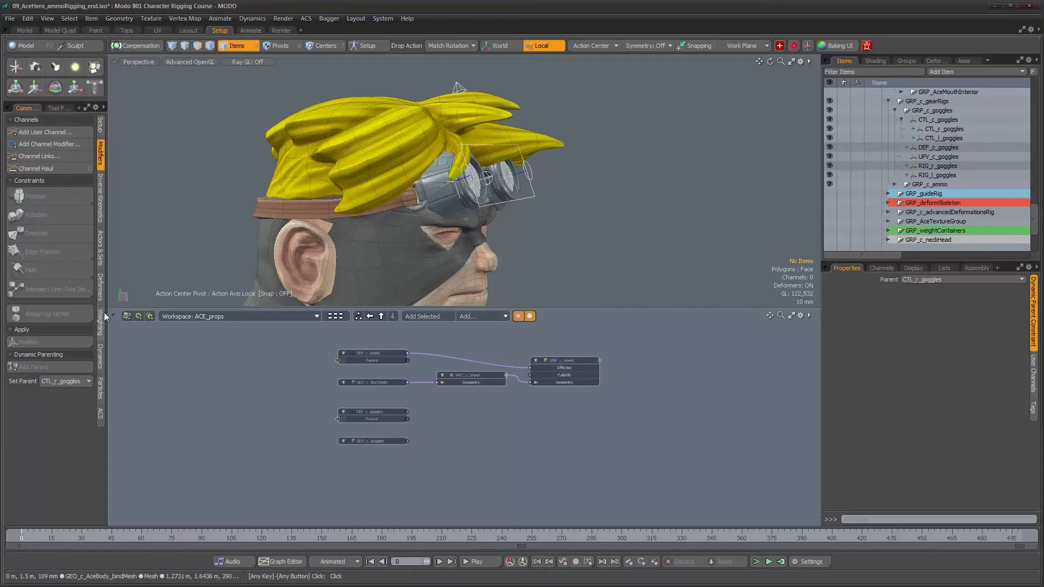
Step: Create a weight container named WEC_c_goggles and parent it under GRP_weightContainers
{"action": "left_click", "coordinate": [100, 293]}
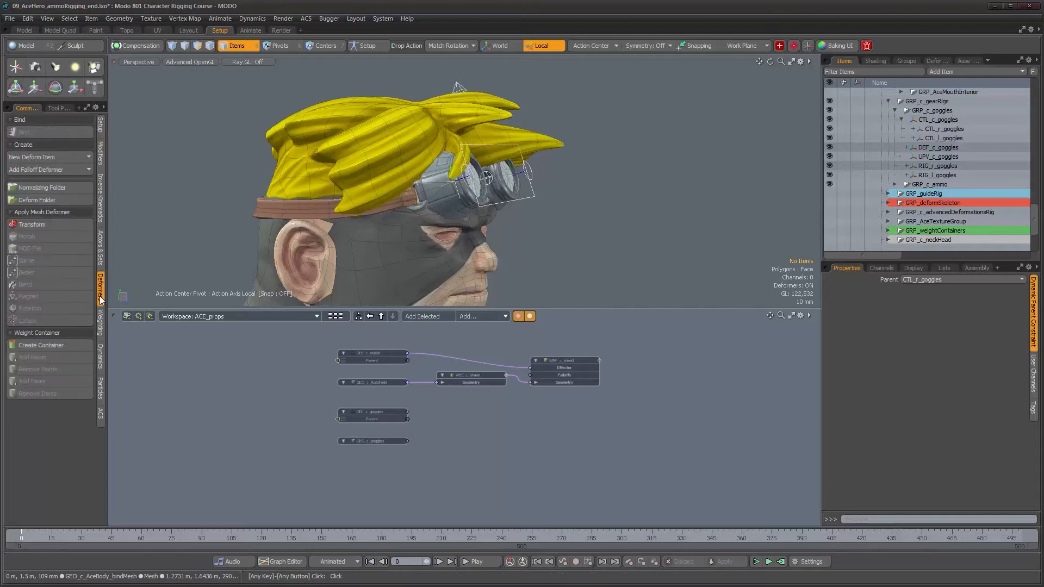
{"action": "left_click", "coordinate": [53, 343]}
{"action": "scroll", "coordinate": [916, 223], "scroll_direction": "down", "scroll_amount": 3}
{"action": "double_click", "coordinate": [909, 239]}
{"action": "type", "text": "WEC_c_goggles"}
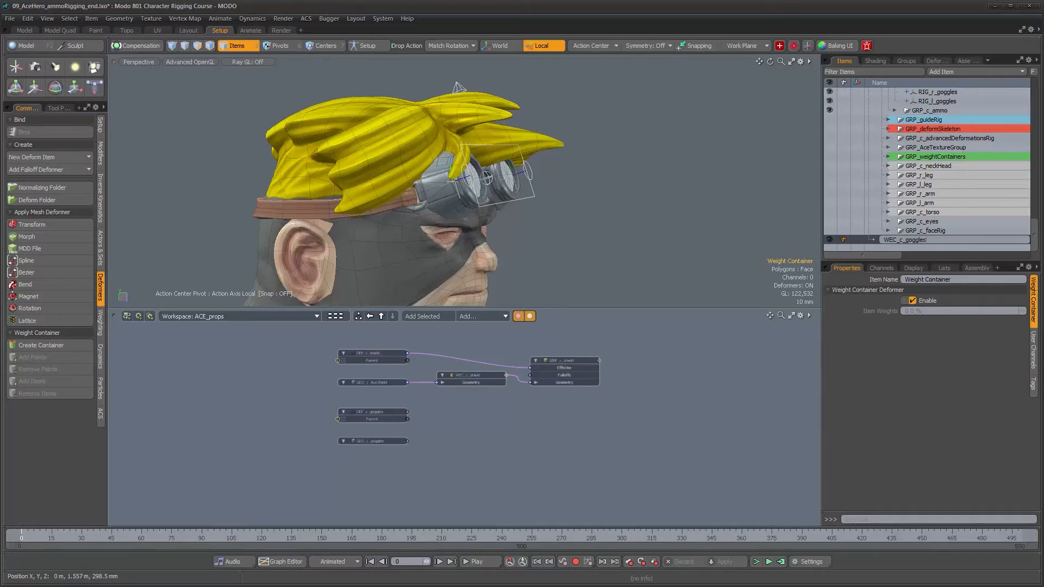
{"action": "key", "text": "Return"}
{"action": "left_click_drag", "start_coordinate": [920, 223], "coordinate": [932, 158]}
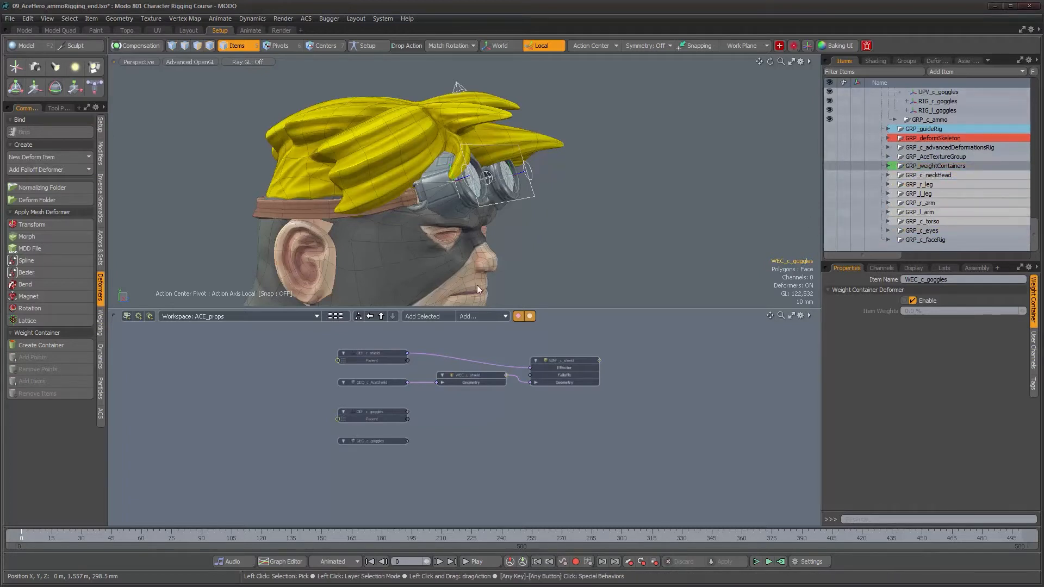
Step: Add WEC_c_goggles to the schematic and connect GEO_c_goggles to its Geometry input
{"action": "left_click", "coordinate": [422, 316]}
{"action": "left_click_drag", "start_coordinate": [513, 453], "coordinate": [366, 464]}
{"action": "scroll", "coordinate": [369, 459], "scroll_direction": "up", "scroll_amount": 2}
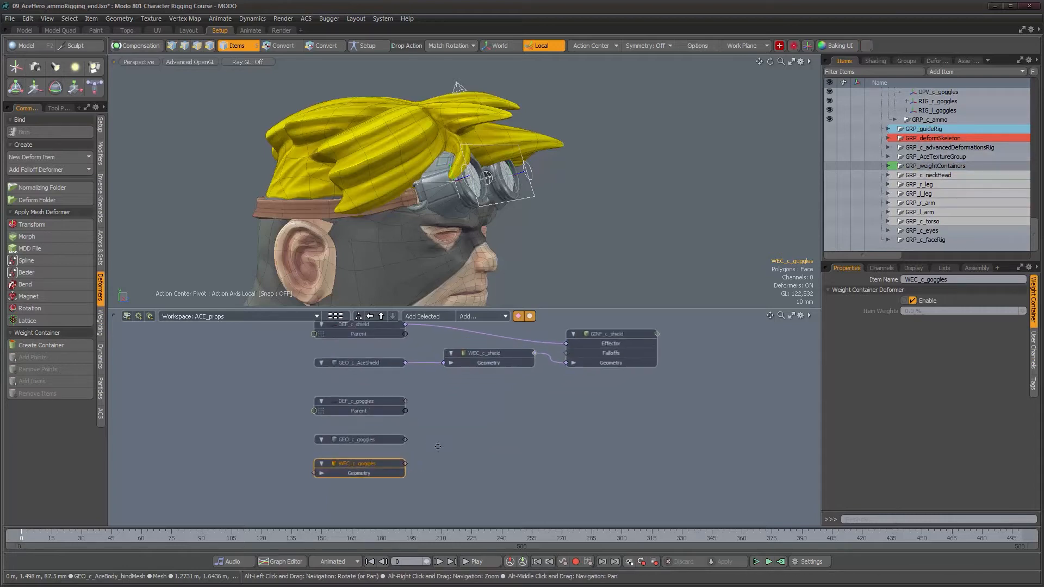
{"action": "left_click_drag", "start_coordinate": [408, 463], "coordinate": [557, 429]}
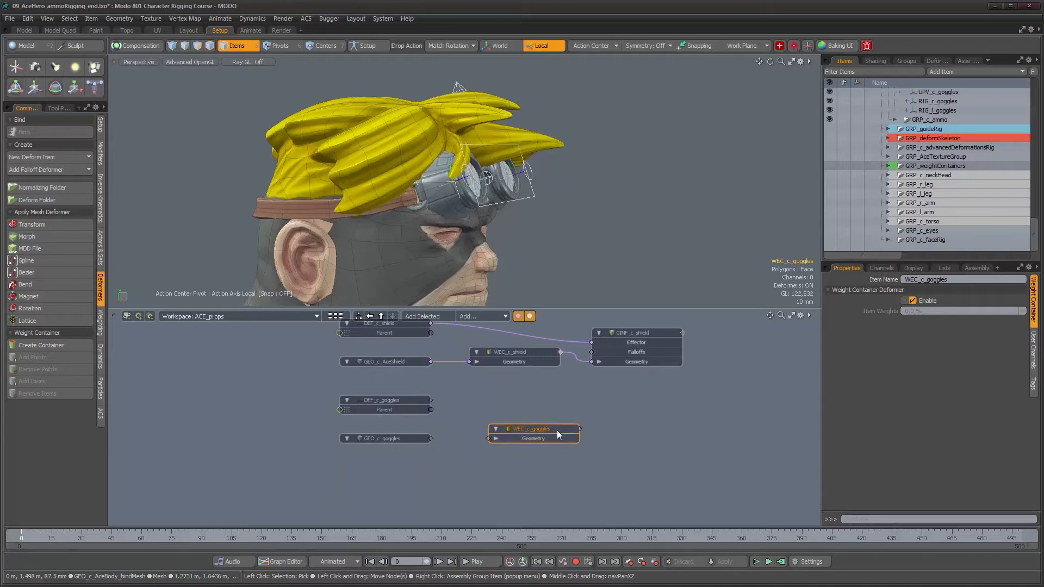
{"action": "left_click_drag", "start_coordinate": [429, 439], "coordinate": [498, 439]}
Step: Add all vertices of the goggles mesh to the WEC_c_goggles weight container, then return to item selection
{"action": "left_click", "coordinate": [452, 210]}
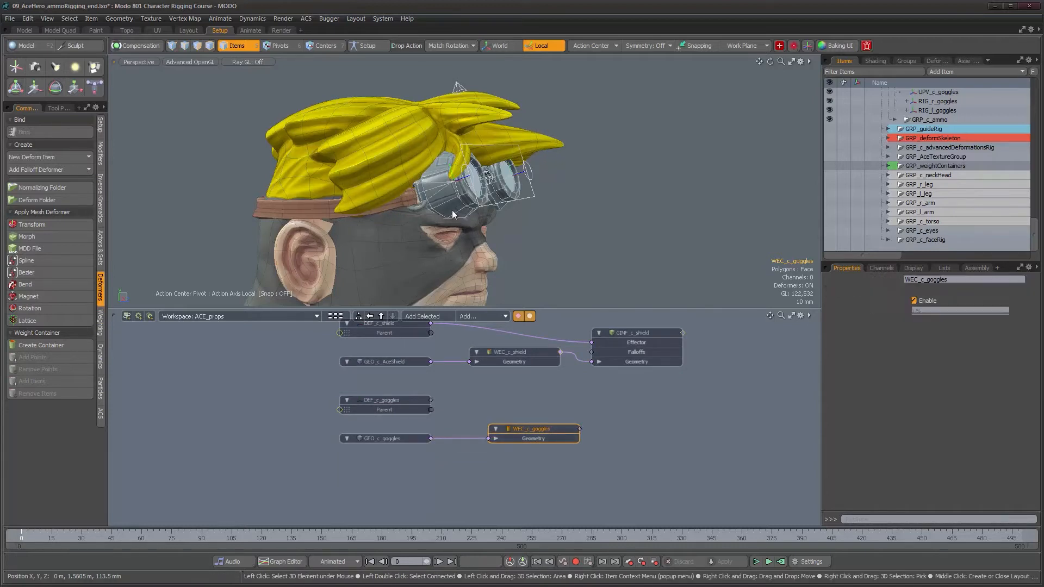
{"action": "mouse_move", "coordinate": [468, 220]}
{"action": "left_mouse_down", "text": "alt"}
{"action": "mouse_move", "coordinate": [543, 237]}
{"action": "mouse_move", "coordinate": [530, 233]}
{"action": "left_mouse_up", "text": "alt"}
{"action": "key", "text": "1"}
{"action": "left_click_drag", "start_coordinate": [563, 271], "coordinate": [578, 109]}
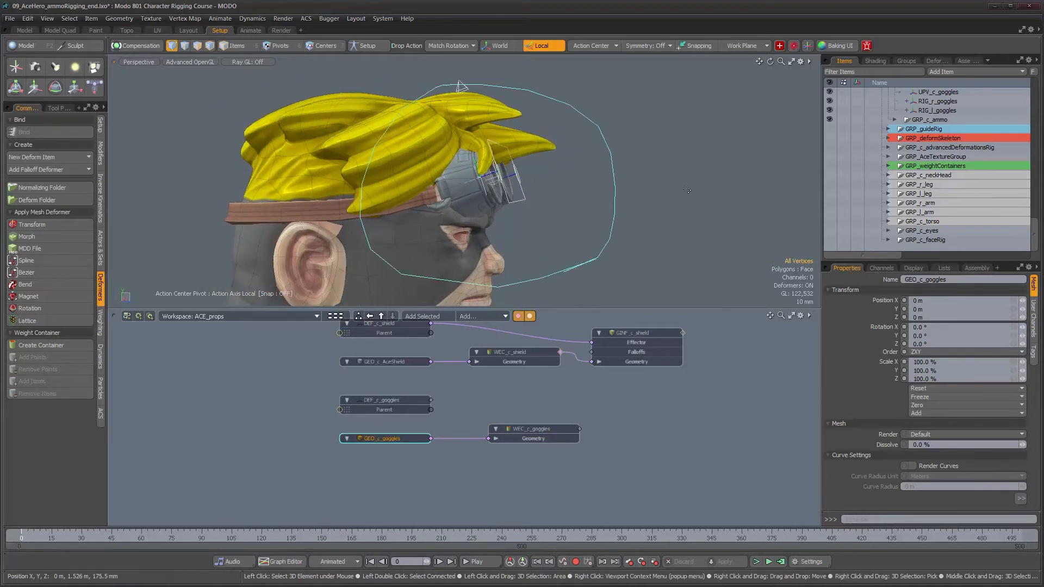
{"action": "mouse_move", "coordinate": [579, 229]}
{"action": "left_mouse_down", "text": "alt"}
{"action": "mouse_move", "coordinate": [352, 217]}
{"action": "mouse_move", "coordinate": [502, 223]}
{"action": "left_mouse_up", "text": "alt"}
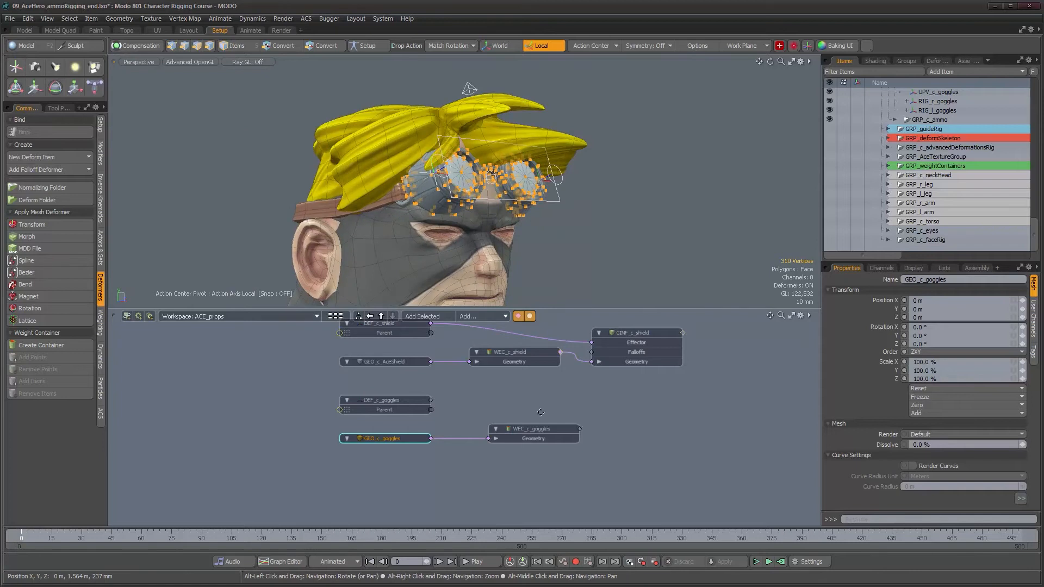
{"action": "left_click", "coordinate": [530, 435]}
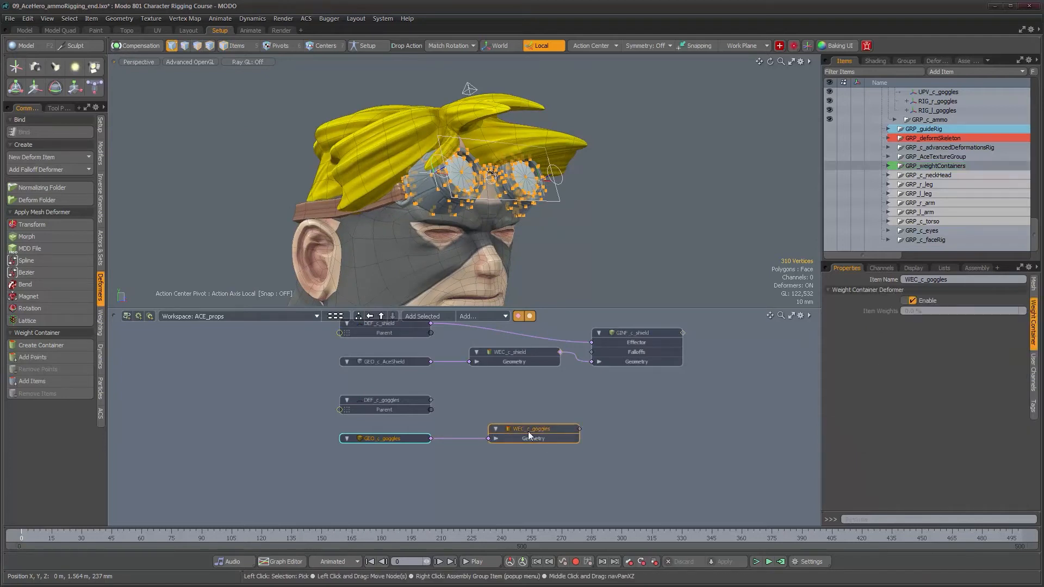
{"action": "left_click", "coordinate": [40, 356]}
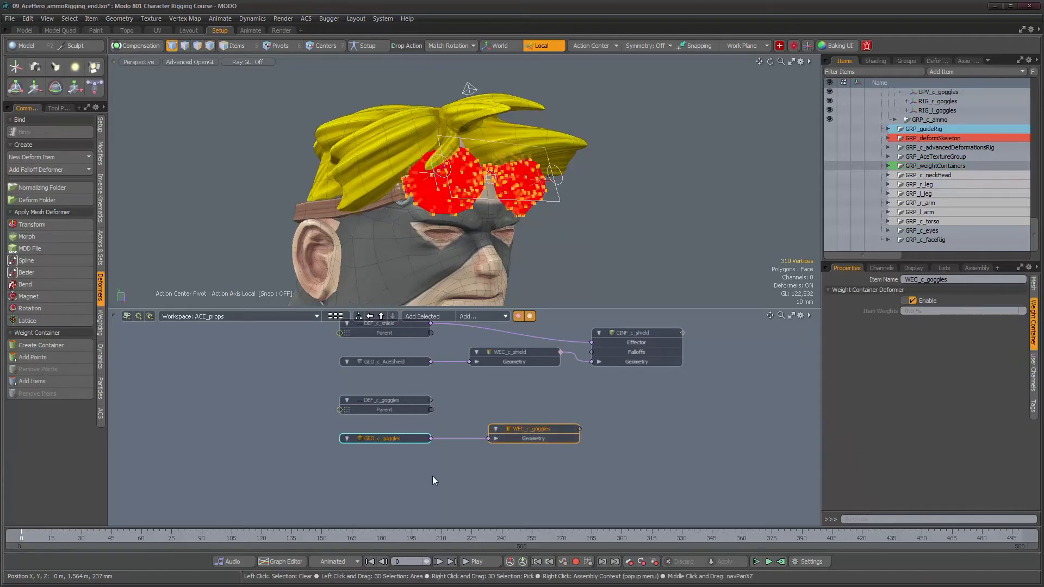
{"action": "left_click", "coordinate": [571, 244]}
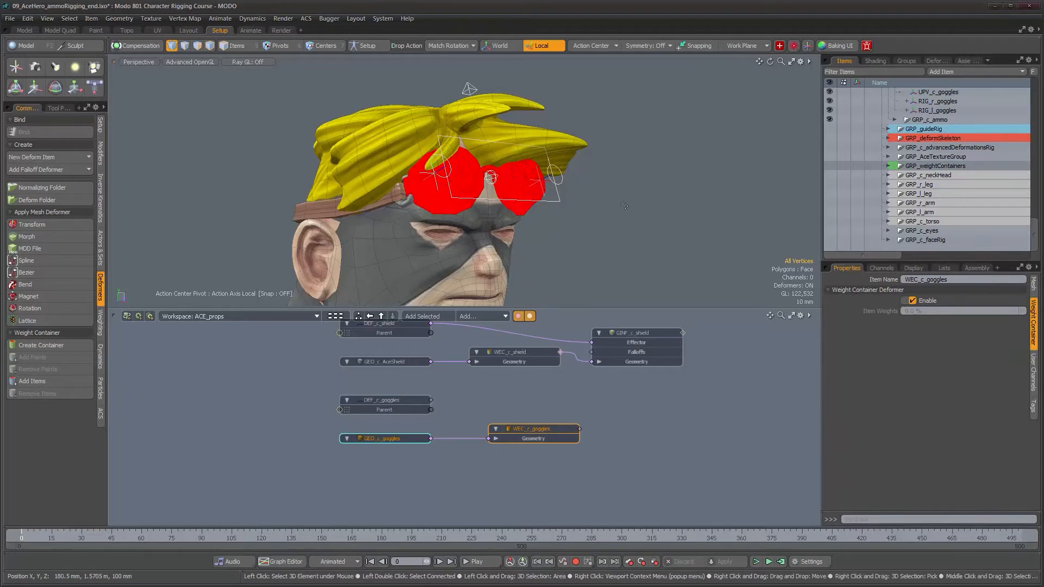
{"action": "key", "text": "5"}
{"action": "left_click_drag", "start_coordinate": [532, 399], "coordinate": [507, 406], "text": "alt"}
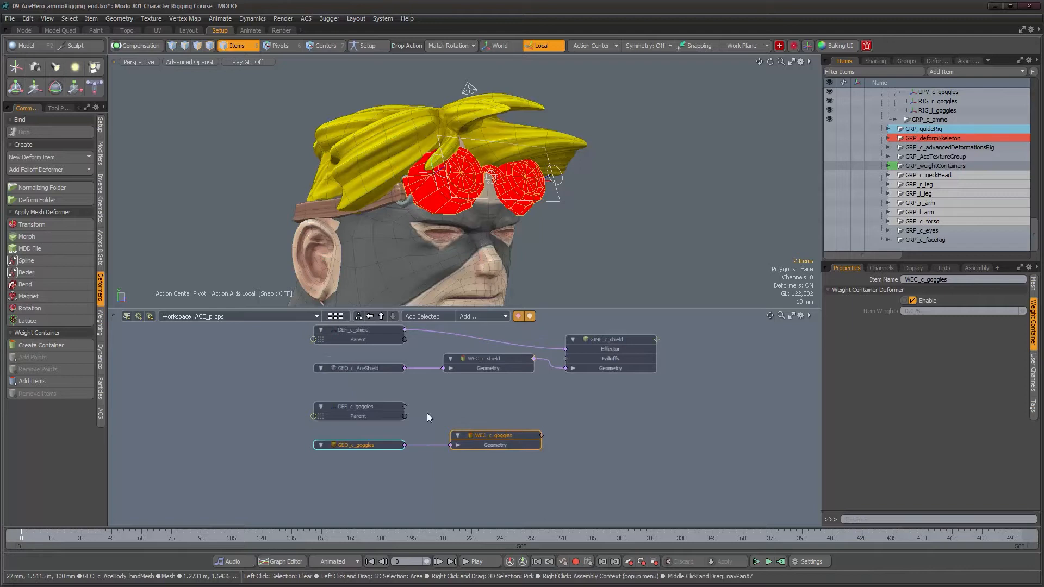
Step: Add a General Influence node beside WEC_c_goggles in the schematic and connect the weight container to its Geometry input
{"action": "right_click", "coordinate": [516, 435]}
{"action": "left_click", "coordinate": [467, 315]}
{"action": "mouse_move", "coordinate": [462, 351]}
{"action": "mouse_move", "coordinate": [530, 350]}
{"action": "left_click", "coordinate": [581, 350]}
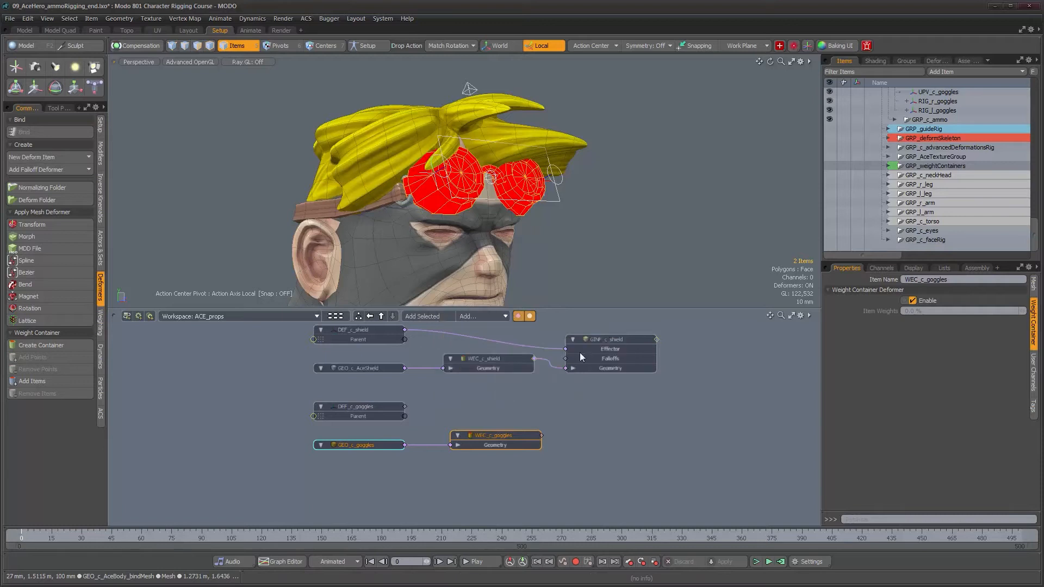
{"action": "left_click_drag", "start_coordinate": [465, 407], "coordinate": [433, 417]}
{"action": "left_click_drag", "start_coordinate": [499, 376], "coordinate": [612, 415]}
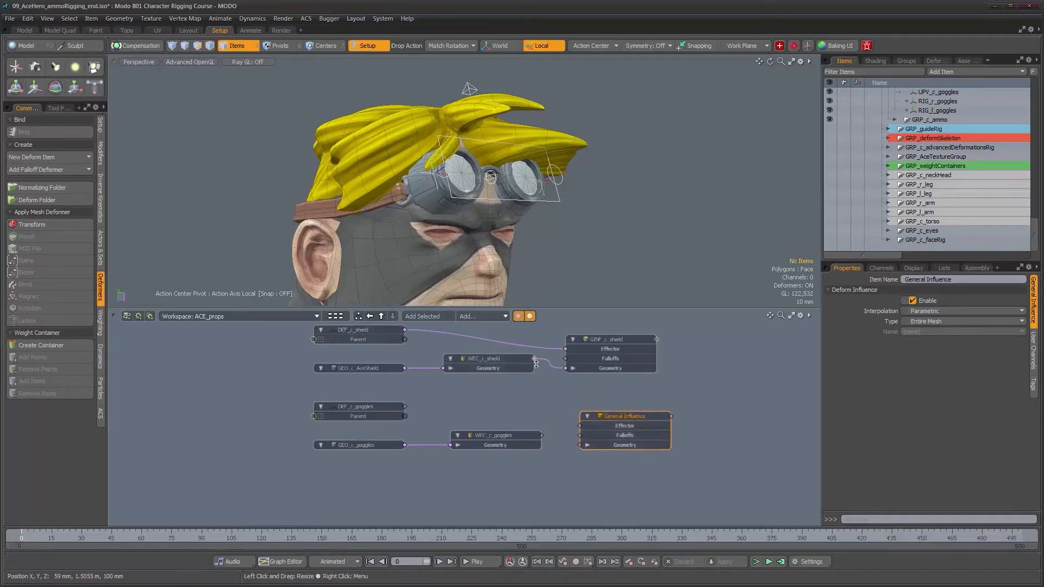
{"action": "left_click_drag", "start_coordinate": [541, 435], "coordinate": [585, 447]}
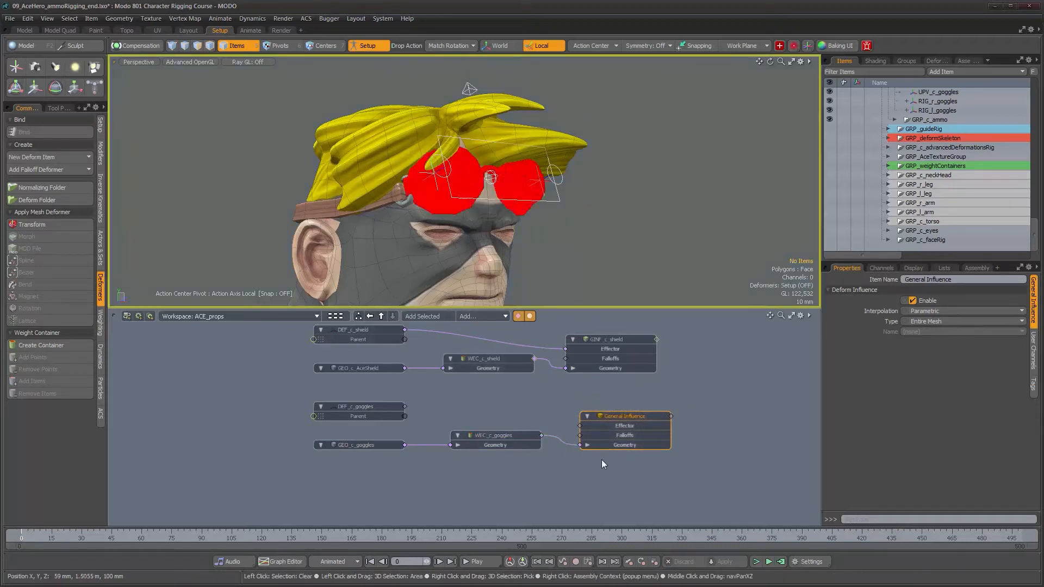
Step: Rename the new influence node GINF_c_goggles and connect DEF_c_goggles to its Effector input
{"action": "double_click", "coordinate": [625, 417]}
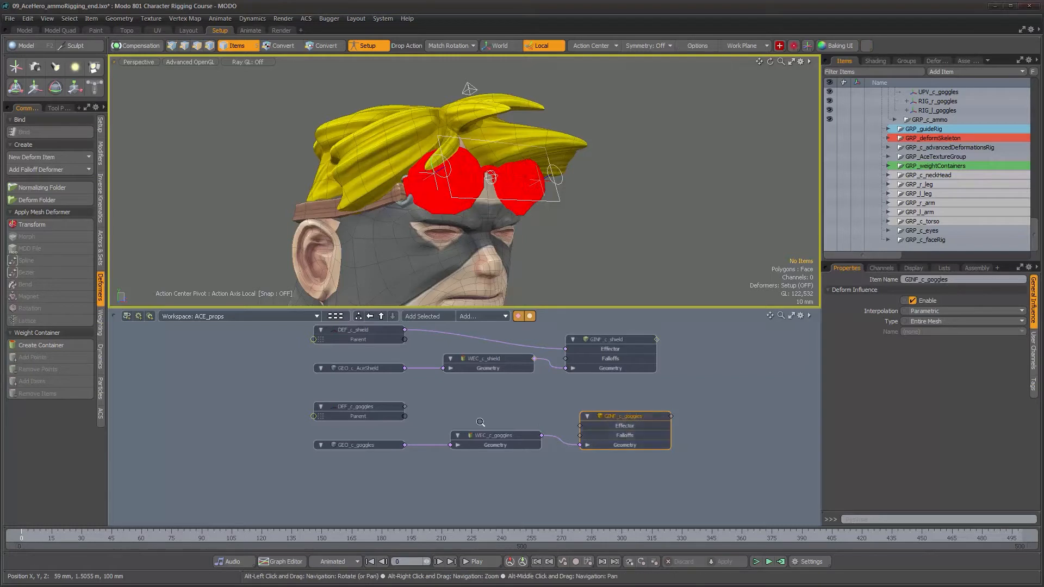
{"action": "scroll", "coordinate": [478, 420], "scroll_direction": "up", "scroll_amount": 1}
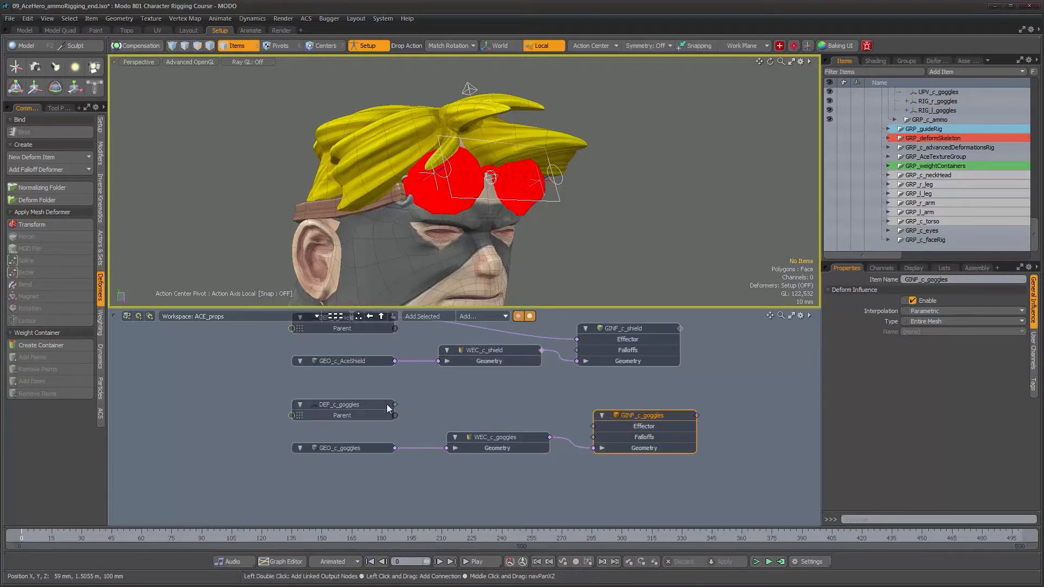
{"action": "left_click_drag", "start_coordinate": [396, 405], "coordinate": [609, 428]}
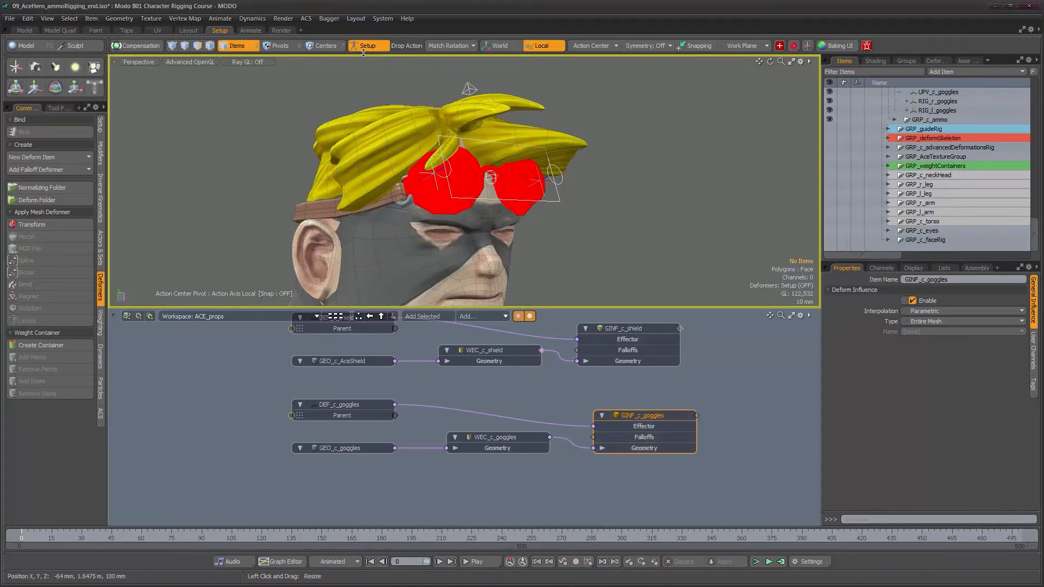
Step: Leave Setup mode and test the goggles deformation by moving CTL_c_goggles, then undo the move
{"action": "left_click_drag", "start_coordinate": [494, 243], "coordinate": [527, 211], "text": "alt"}
{"action": "left_click", "coordinate": [556, 201]}
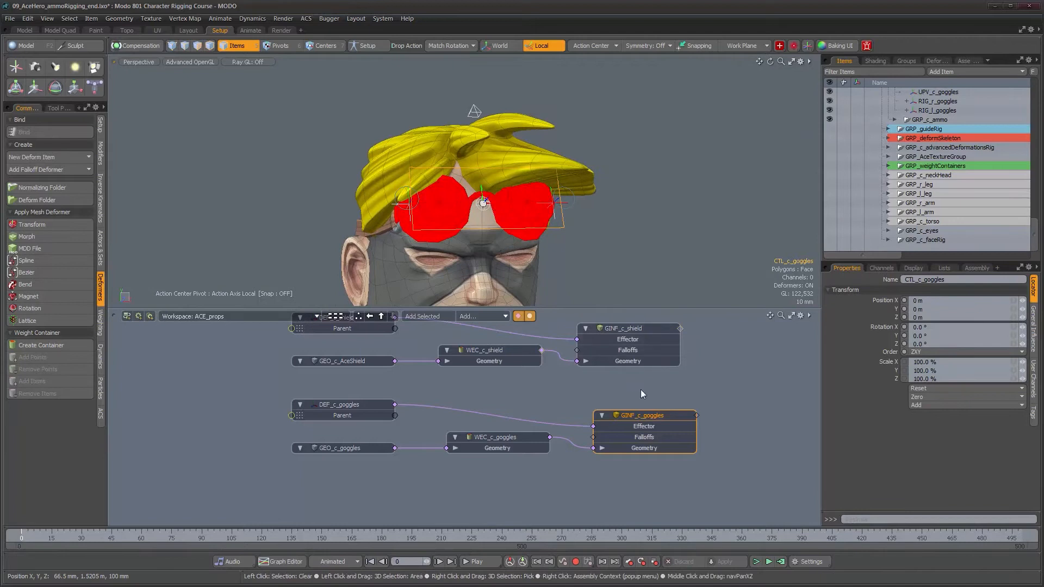
{"action": "left_click", "coordinate": [655, 415], "text": "ctrl"}
{"action": "key", "text": "w"}
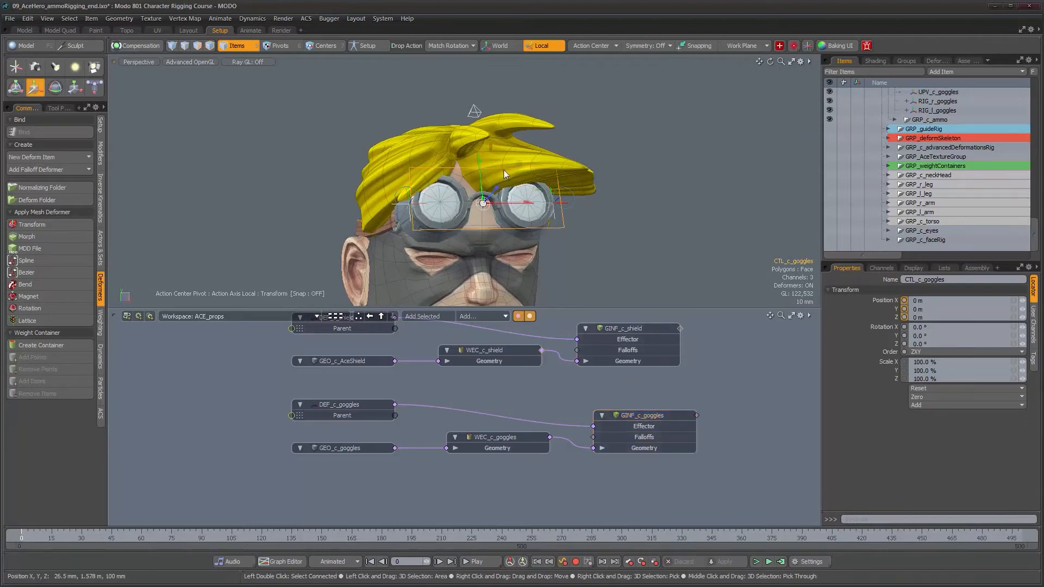
{"action": "mouse_move", "coordinate": [516, 162]}
{"action": "left_mouse_down"}
{"action": "mouse_move", "coordinate": [480, 155]}
{"action": "mouse_move", "coordinate": [573, 125]}
{"action": "mouse_move", "coordinate": [550, 206]}
{"action": "mouse_move", "coordinate": [554, 194]}
{"action": "mouse_move", "coordinate": [488, 168]}
{"action": "mouse_move", "coordinate": [521, 166]}
{"action": "left_mouse_up"}
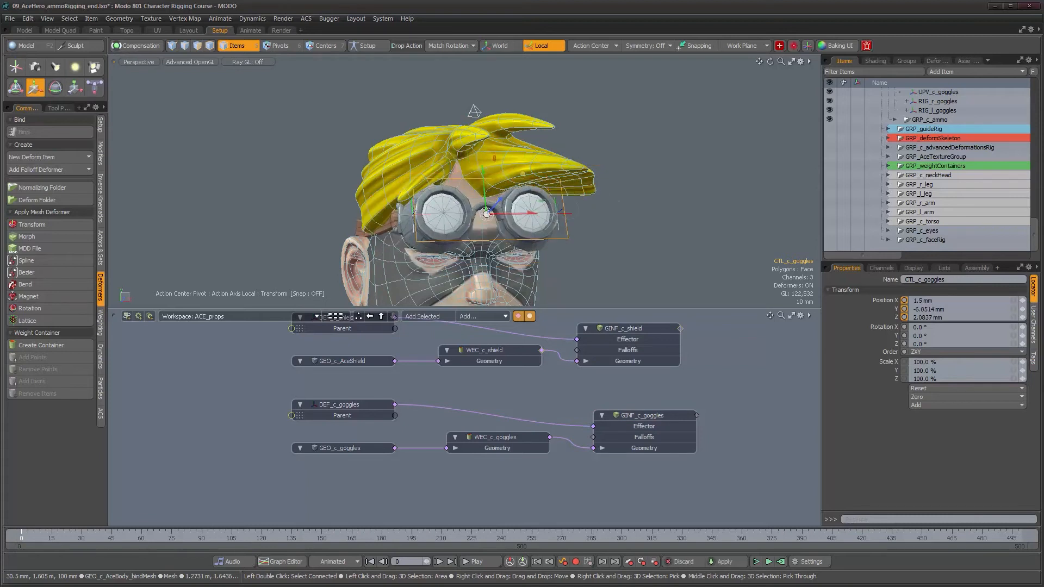
{"action": "key", "text": "ctrl+z"}
Step: Test-move the side controls CTL_l_goggles and CTL_r_goggles, undoing each move
{"action": "right_click_drag", "start_coordinate": [510, 198], "coordinate": [529, 205], "text": "alt"}
{"action": "left_click_drag", "start_coordinate": [529, 205], "coordinate": [616, 201], "text": "alt"}
{"action": "key", "text": "ctrl+z"}
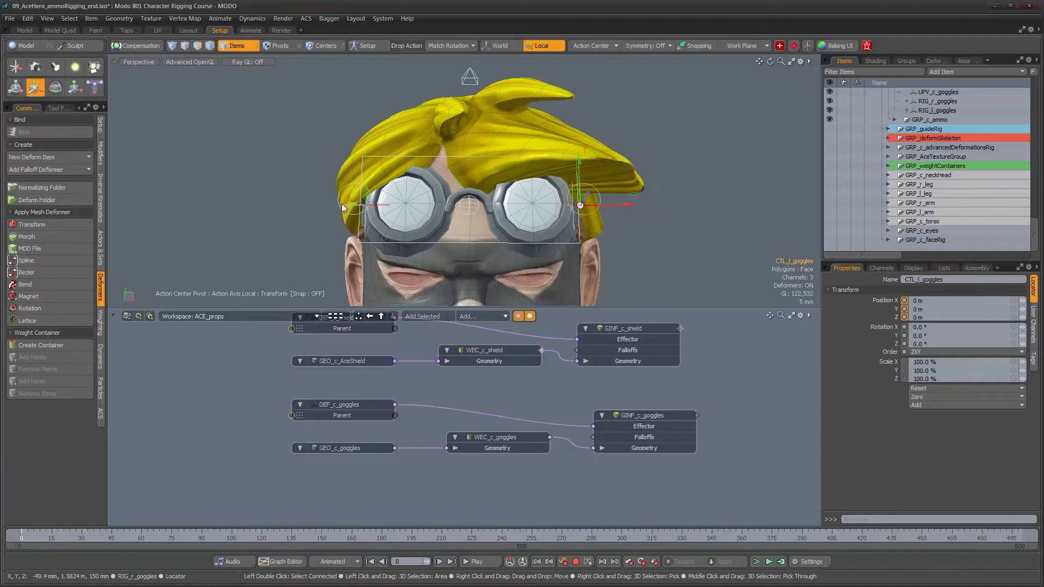
{"action": "left_click_drag", "start_coordinate": [375, 172], "coordinate": [319, 226]}
{"action": "key", "text": "ctrl+z"}
{"action": "left_click_drag", "start_coordinate": [496, 216], "coordinate": [606, 234], "text": "alt"}
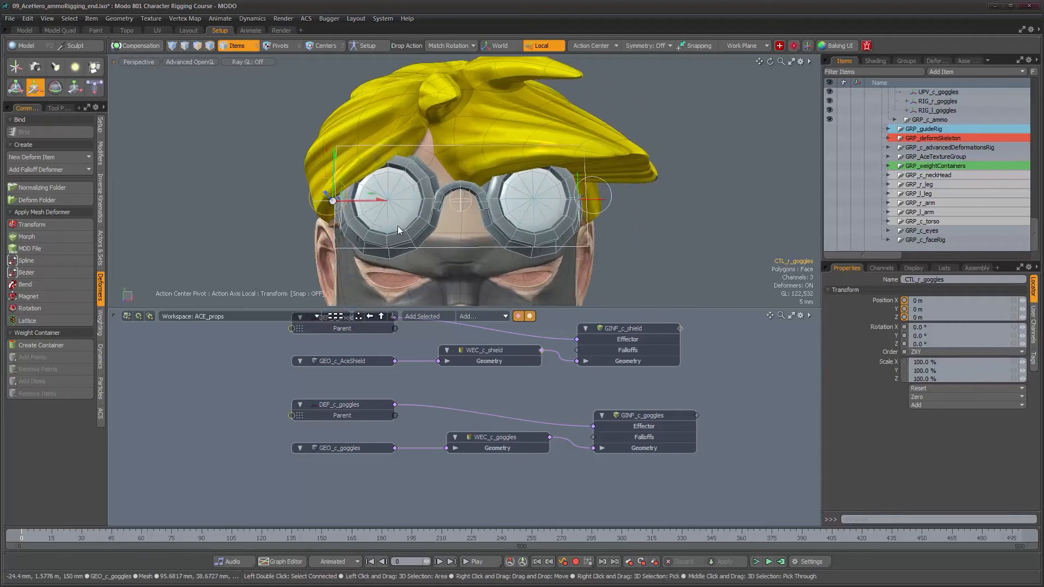
{"action": "left_click_drag", "start_coordinate": [475, 221], "coordinate": [476, 251], "text": "alt"}
Step: Maximize the 3D viewport and make the GRP_c_neckHead group visible
{"action": "key", "text": "0"}
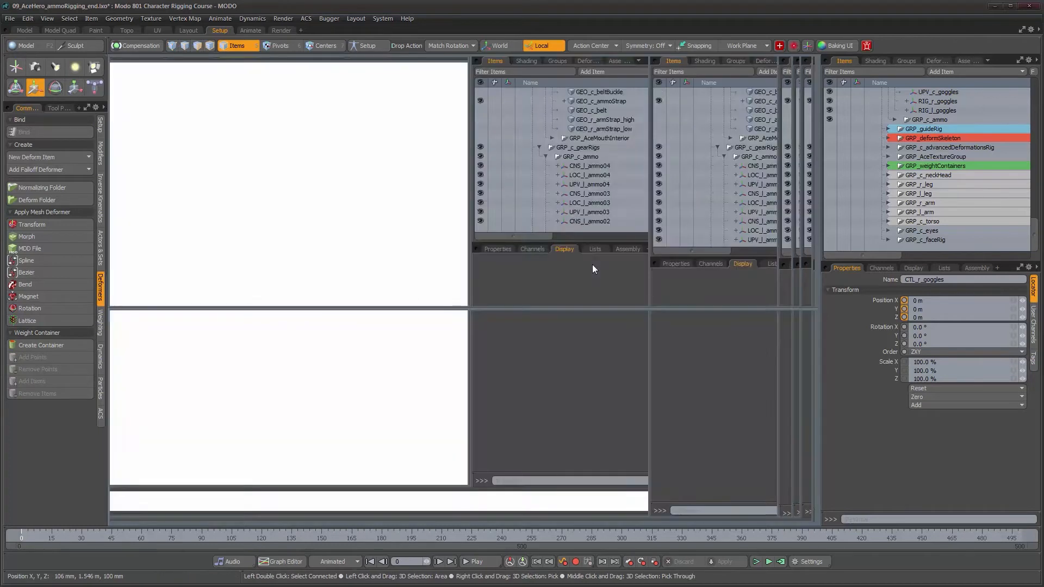
{"action": "scroll", "coordinate": [445, 331], "scroll_direction": "up", "scroll_amount": 3}
{"action": "left_click_drag", "start_coordinate": [446, 332], "coordinate": [363, 333], "text": "alt"}
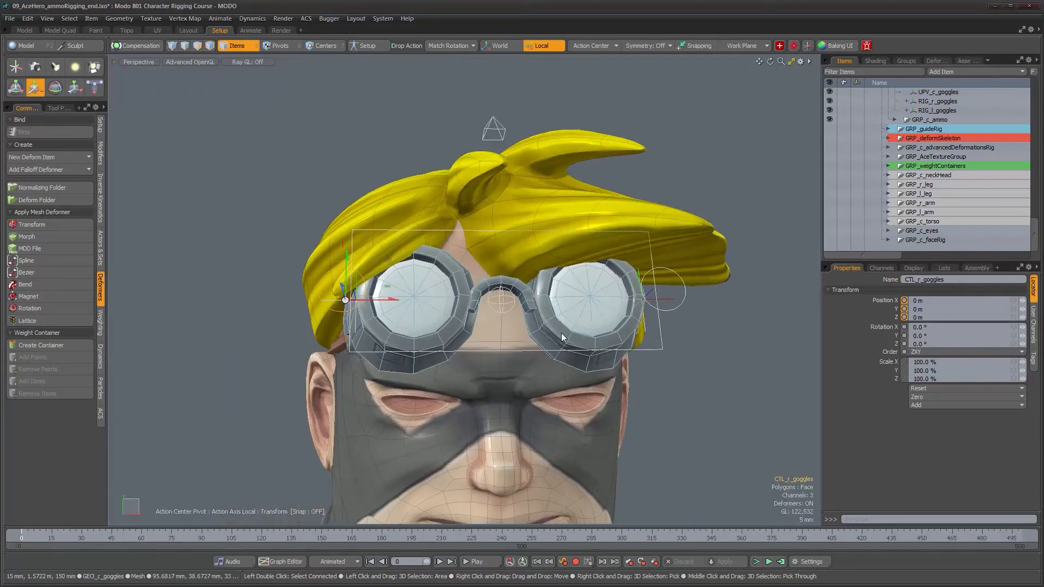
{"action": "left_click_drag", "start_coordinate": [562, 334], "coordinate": [579, 287], "text": "alt"}
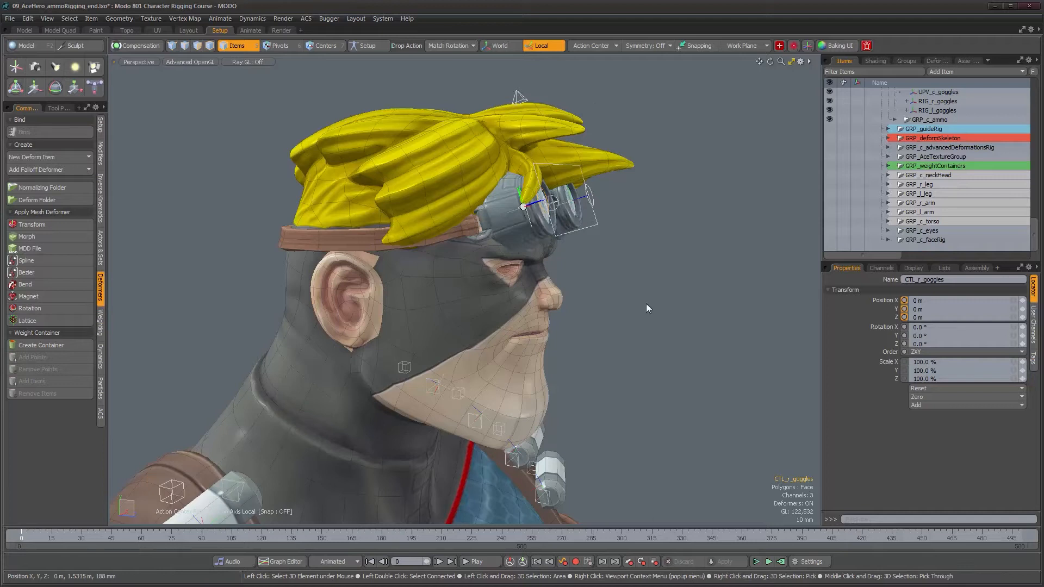
{"action": "left_click", "coordinate": [829, 175]}
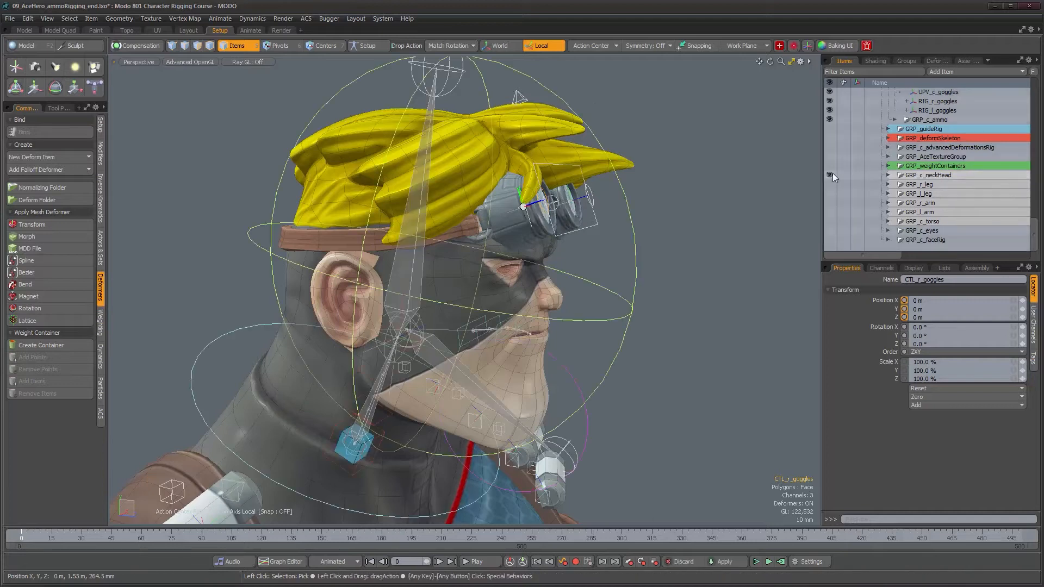
{"action": "left_click_drag", "start_coordinate": [600, 281], "coordinate": [585, 254], "text": "alt"}
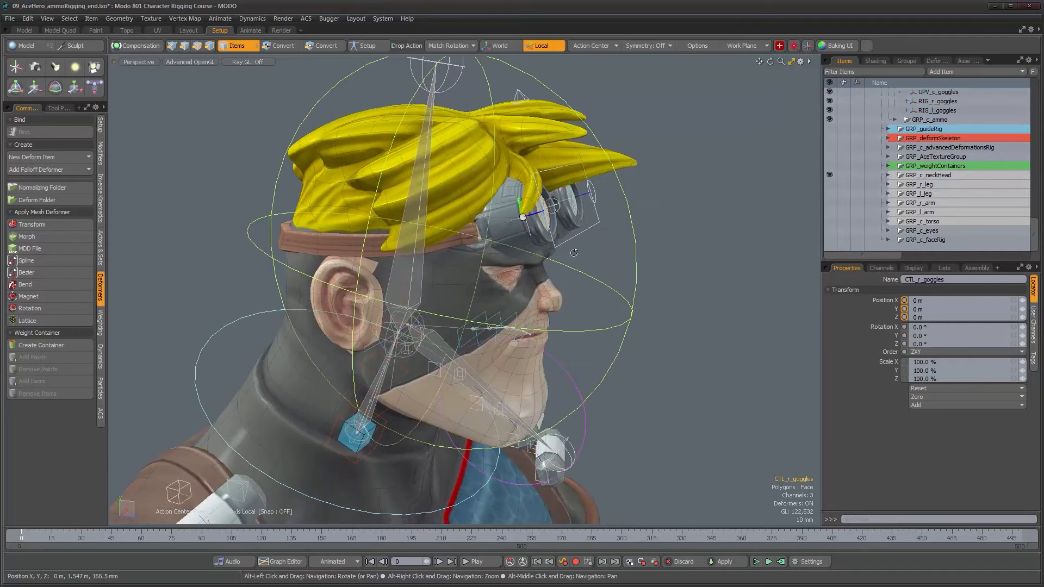
Step: In Setup mode with Compensation on, dynamically parent CTL_c_goggles to the head control CTL_c_head
{"action": "left_click", "coordinate": [573, 238]}
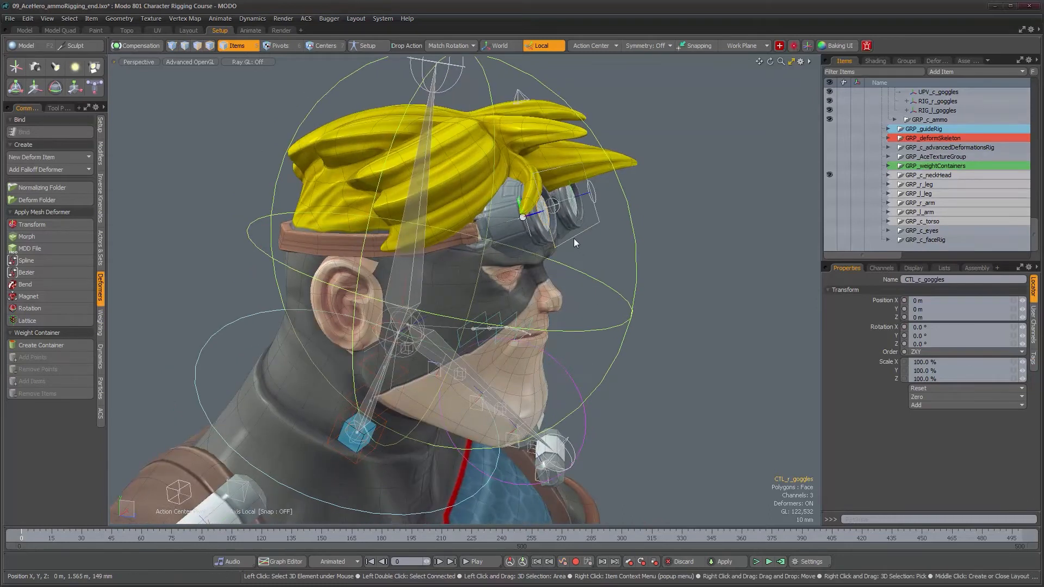
{"action": "left_click", "coordinate": [368, 45]}
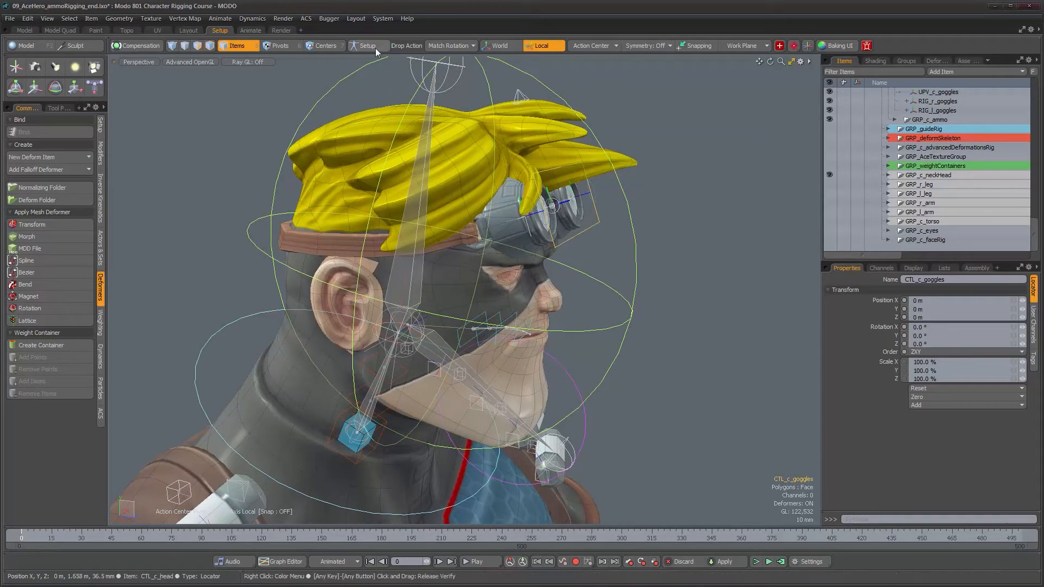
{"action": "left_click", "coordinate": [638, 264], "text": "shift"}
{"action": "left_click_drag", "start_coordinate": [636, 275], "coordinate": [533, 286], "text": "alt"}
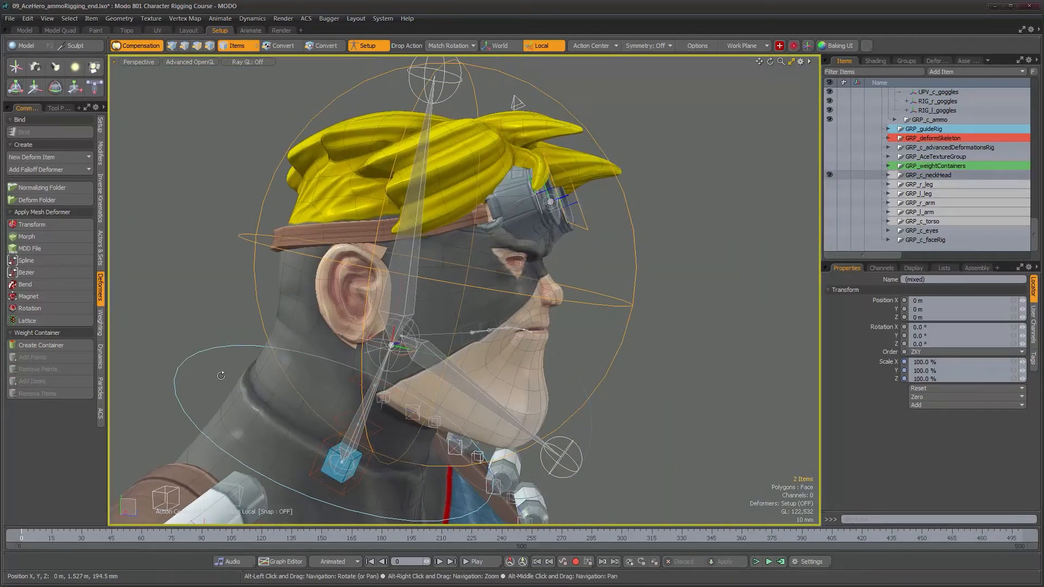
{"action": "left_click", "coordinate": [100, 155]}
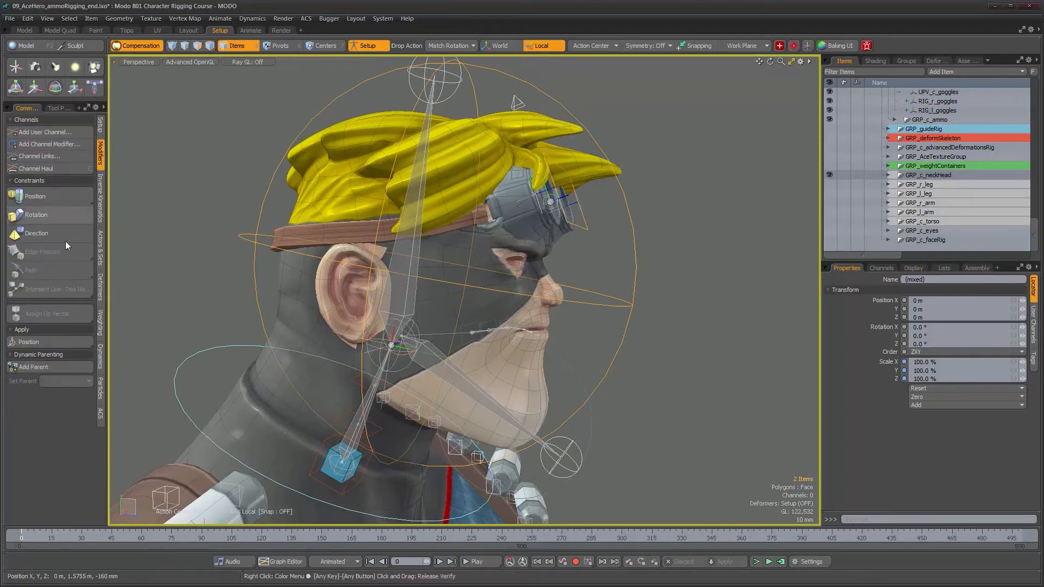
{"action": "left_click", "coordinate": [64, 367]}
Step: Dynamically parent the up-vector locator UPV_c_goggles to the head joint JNT_c_head
{"action": "left_click_drag", "start_coordinate": [438, 230], "coordinate": [392, 182], "text": "alt"}
{"action": "left_click", "coordinate": [509, 173]}
{"action": "left_click", "coordinate": [511, 175]}
{"action": "left_click", "coordinate": [397, 183], "text": "shift"}
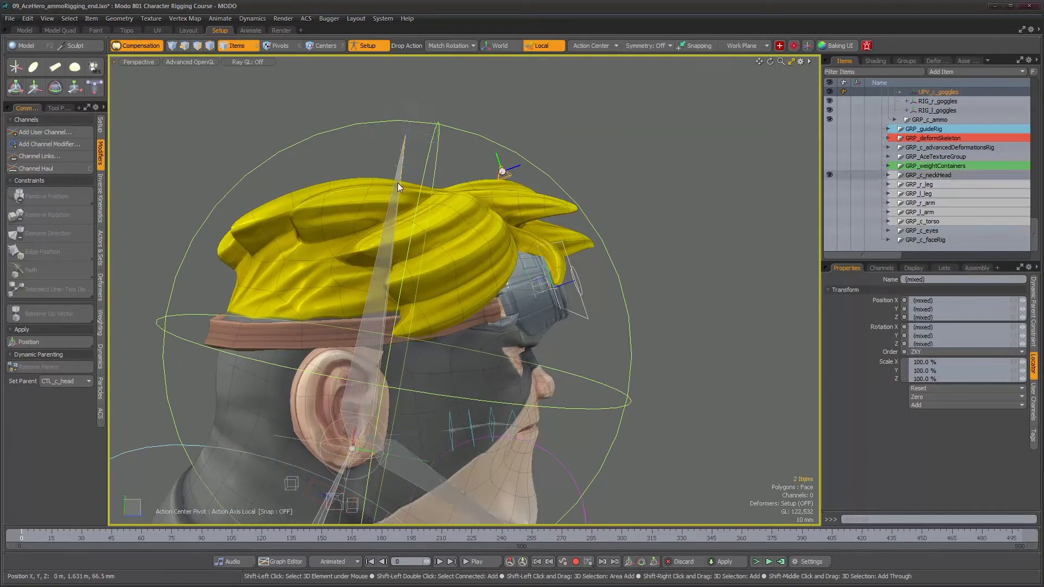
{"action": "left_click", "coordinate": [61, 367]}
Step: Leave Setup mode and rotate CTL_c_head to test whether the goggles rig follows the head, undoing each rotation
{"action": "right_click_drag", "start_coordinate": [538, 336], "coordinate": [499, 340], "text": "alt"}
{"action": "middle_click_drag", "start_coordinate": [499, 340], "coordinate": [450, 288], "text": "alt"}
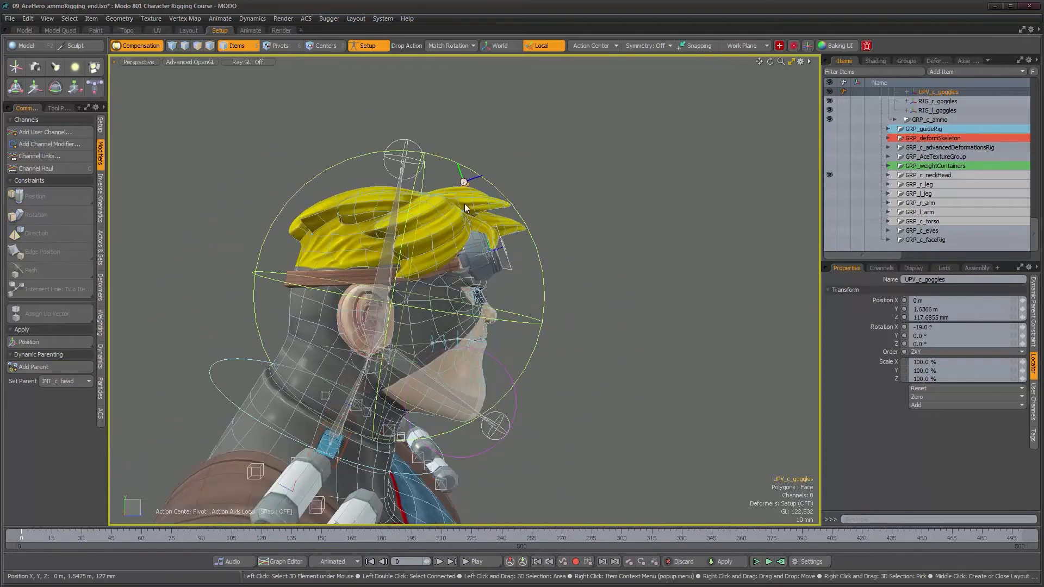
{"action": "left_click_drag", "start_coordinate": [384, 129], "coordinate": [369, 50], "text": "alt"}
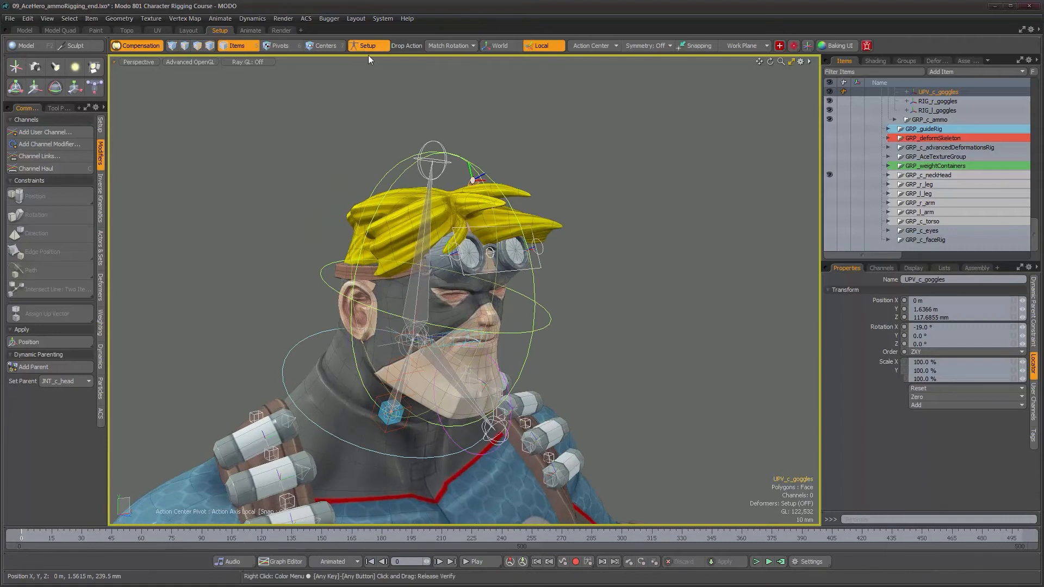
{"action": "left_click", "coordinate": [531, 293]}
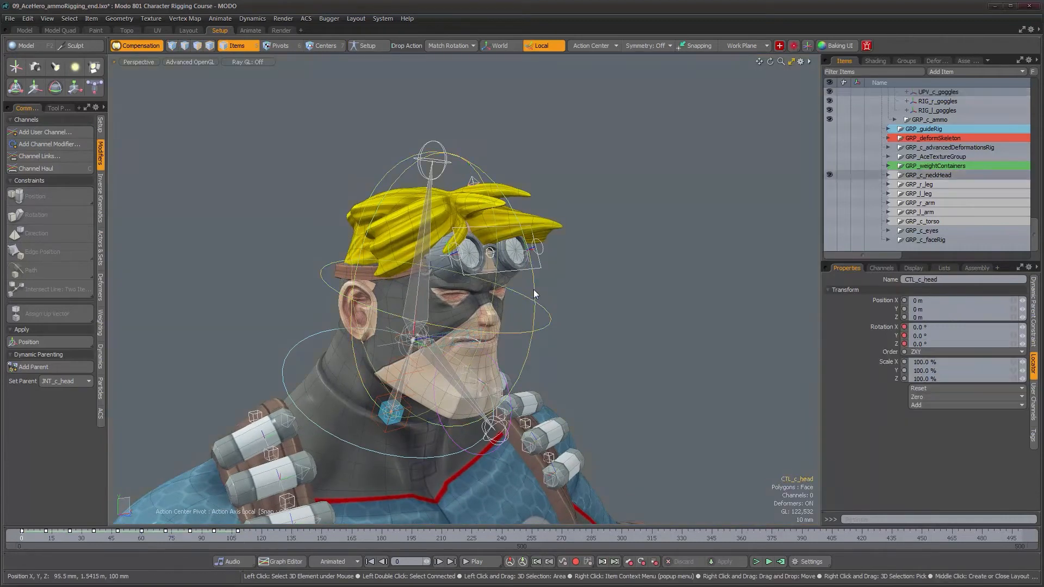
{"action": "key", "text": "e"}
{"action": "left_click_drag", "start_coordinate": [444, 348], "coordinate": [489, 382]}
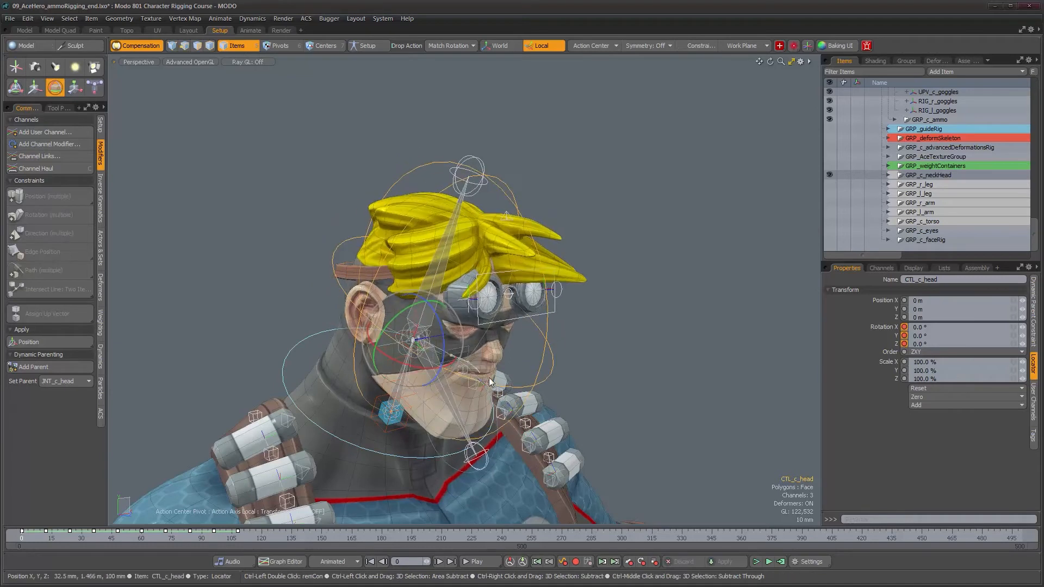
{"action": "key", "text": "ctrl+z"}
{"action": "left_click_drag", "start_coordinate": [430, 350], "coordinate": [437, 446]}
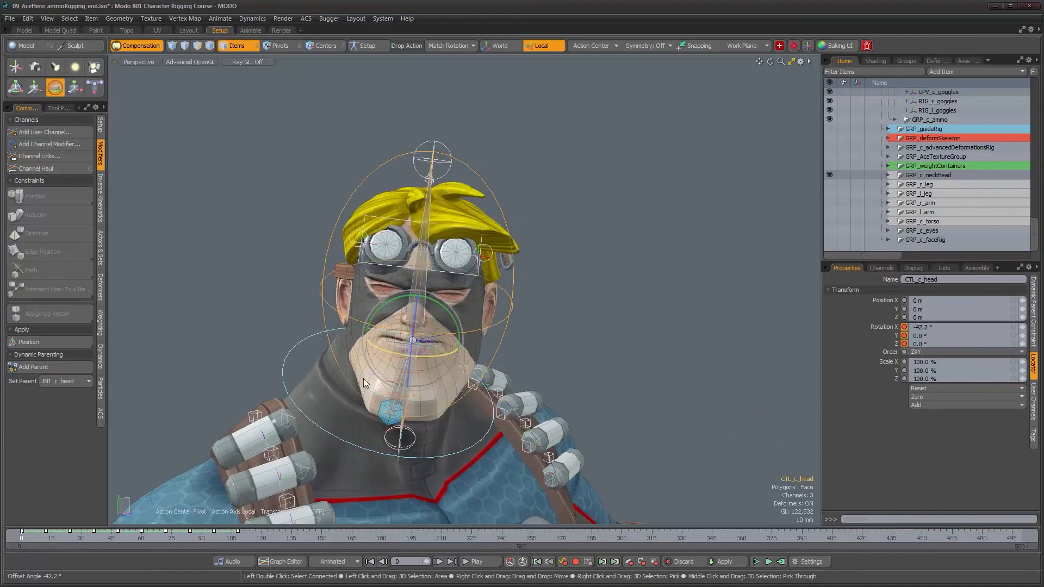
{"action": "key", "text": "ctrl+z"}
Step: Drop the rotation tool and hide the GRP_c_neckHead group
{"action": "left_click_drag", "start_coordinate": [499, 380], "coordinate": [542, 315], "text": "alt"}
{"action": "key", "text": "space"}
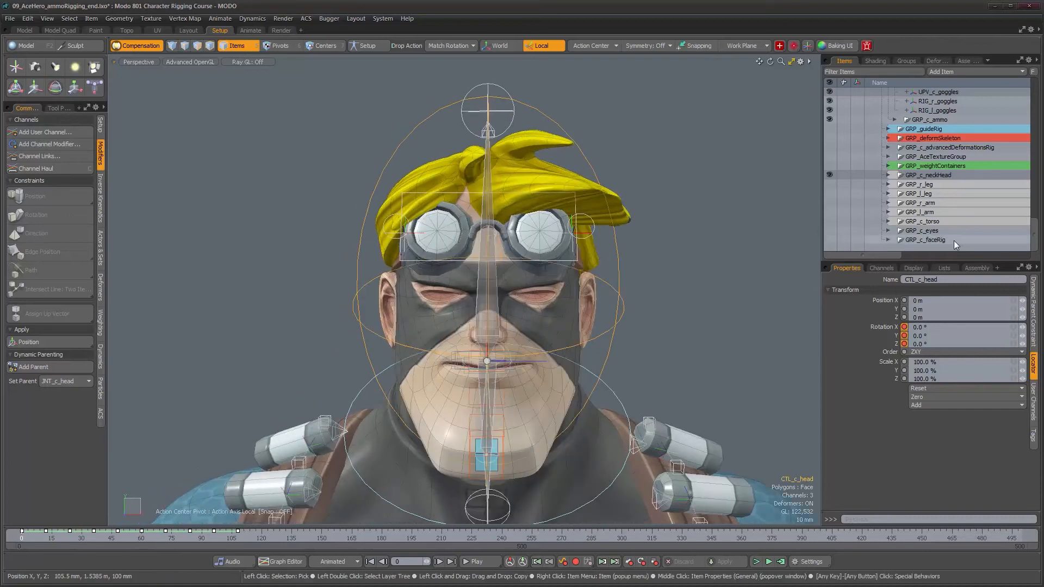
{"action": "left_click", "coordinate": [829, 175]}
{"action": "left_click_drag", "start_coordinate": [415, 309], "coordinate": [709, 407], "text": "alt"}
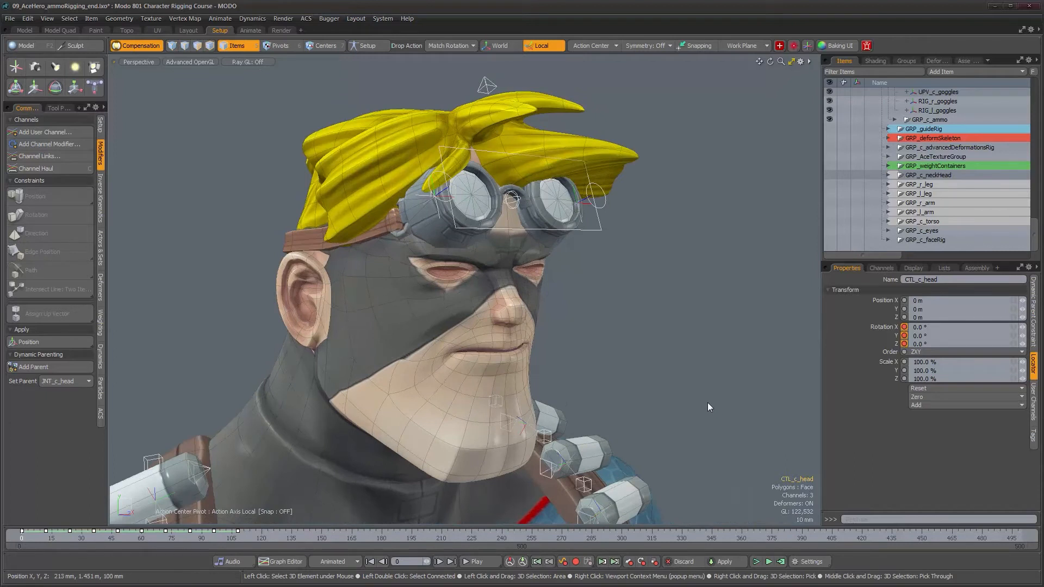
Step: Examine how the GEO_c_goggleStrap mesh fits around the head and ears from the back and both sides
{"action": "left_click_drag", "start_coordinate": [319, 289], "coordinate": [506, 299], "text": "alt"}
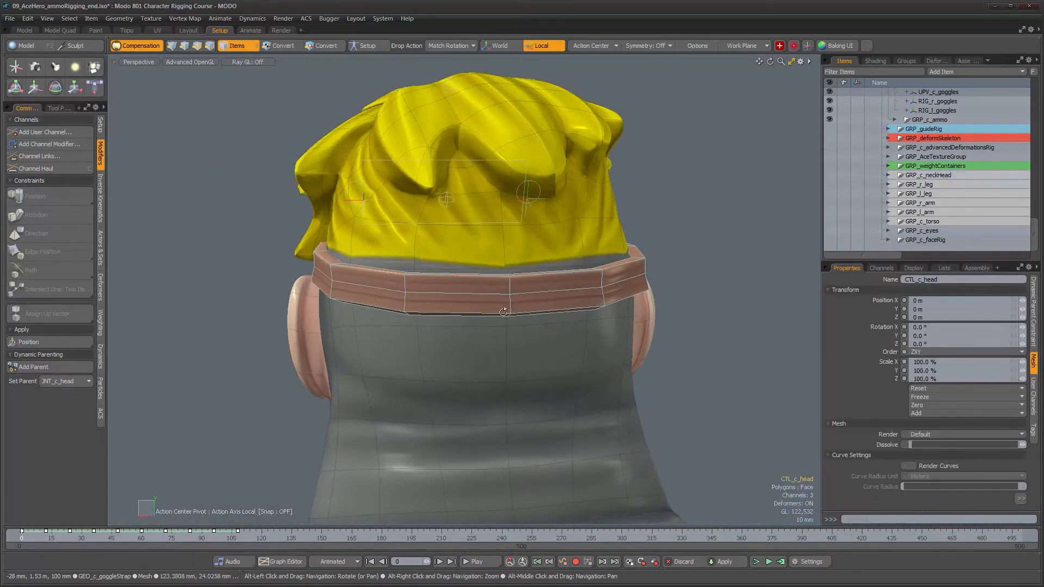
{"action": "scroll", "coordinate": [503, 311], "scroll_direction": "up", "scroll_amount": 3}
{"action": "left_click", "coordinate": [504, 303]}
{"action": "scroll", "coordinate": [494, 379], "scroll_direction": "down", "scroll_amount": 4}
{"action": "left_click_drag", "start_coordinate": [494, 379], "coordinate": [373, 338], "text": "alt"}
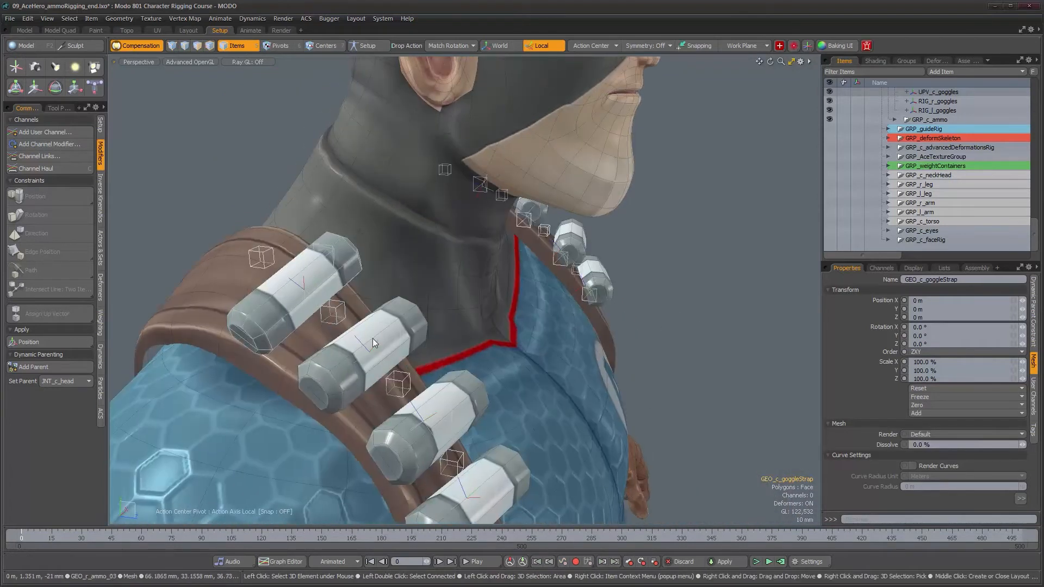
{"action": "left_click_drag", "start_coordinate": [422, 378], "coordinate": [322, 257], "text": "alt"}
{"action": "right_click_drag", "start_coordinate": [331, 232], "coordinate": [375, 209], "text": "alt"}
{"action": "left_click_drag", "start_coordinate": [375, 210], "coordinate": [436, 207], "text": "alt"}
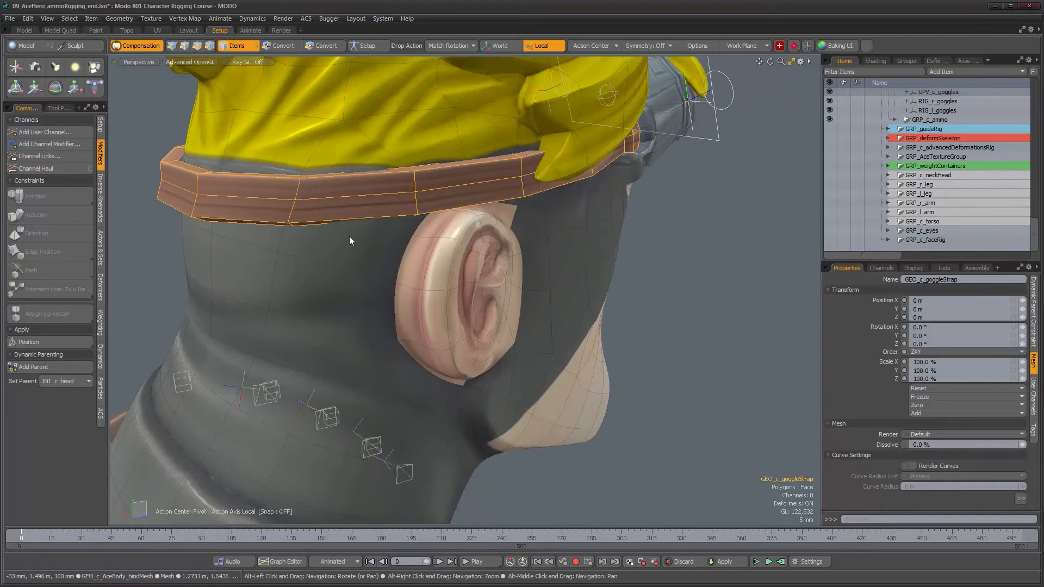
{"action": "left_click_drag", "start_coordinate": [307, 255], "coordinate": [543, 220], "text": "alt"}
{"action": "right_click_drag", "start_coordinate": [543, 220], "coordinate": [478, 241], "text": "alt"}
{"action": "left_click_drag", "start_coordinate": [462, 245], "coordinate": [447, 244], "text": "alt"}
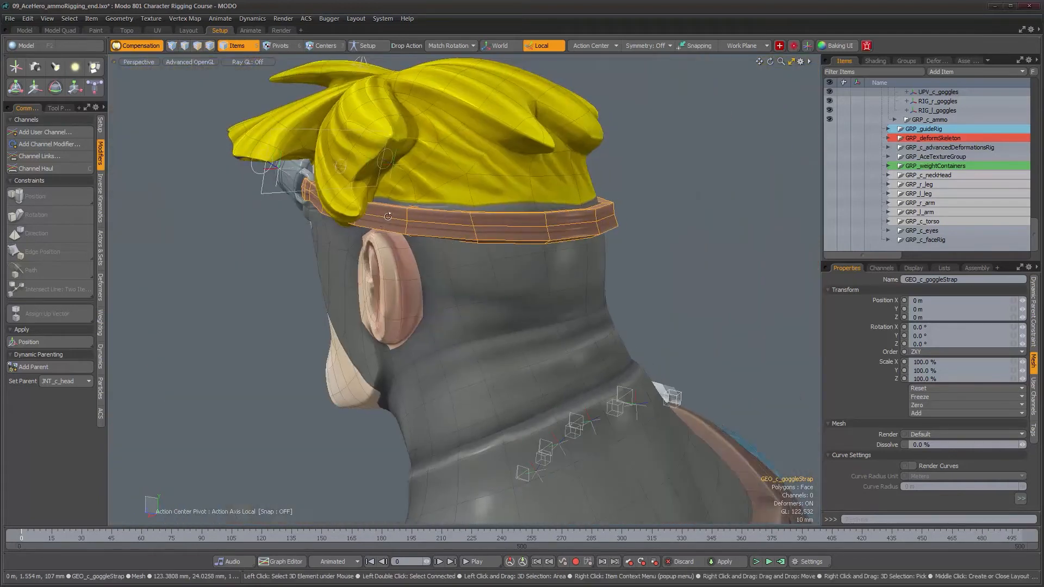
{"action": "left_click_drag", "start_coordinate": [386, 220], "coordinate": [431, 212], "text": "alt"}
{"action": "left_click_drag", "start_coordinate": [543, 227], "coordinate": [373, 209], "text": "alt"}
{"action": "left_click_drag", "start_coordinate": [398, 246], "coordinate": [570, 244], "text": "alt"}
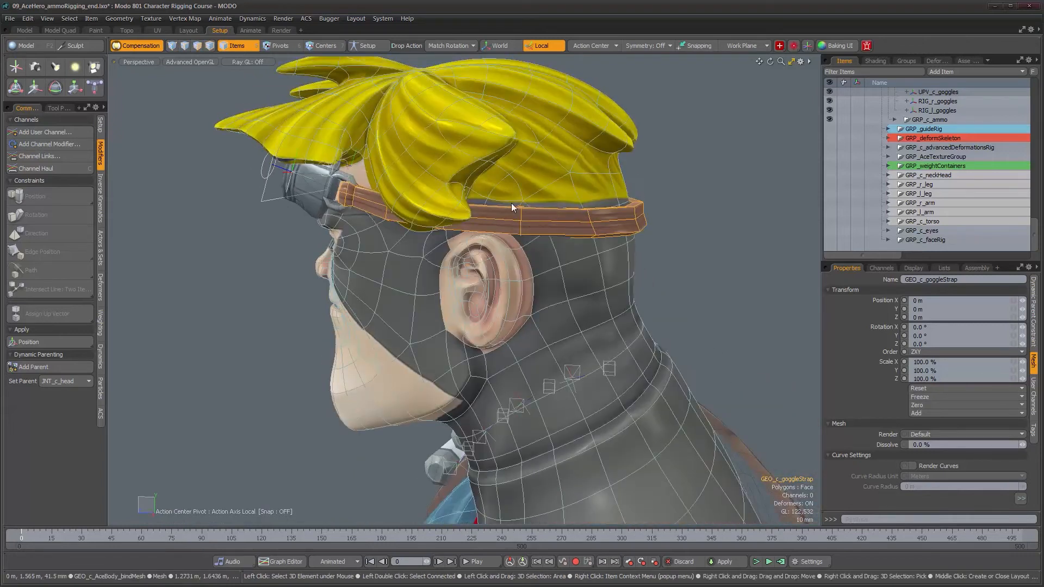
{"action": "right_click_drag", "start_coordinate": [511, 206], "coordinate": [548, 212], "text": "alt"}
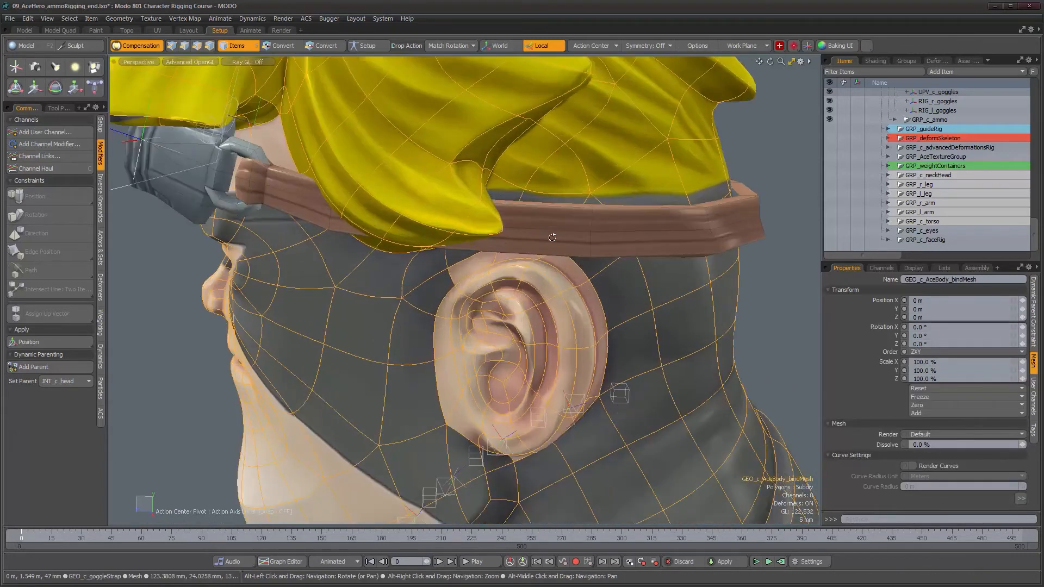
{"action": "left_click_drag", "start_coordinate": [548, 213], "coordinate": [528, 177], "text": "alt"}
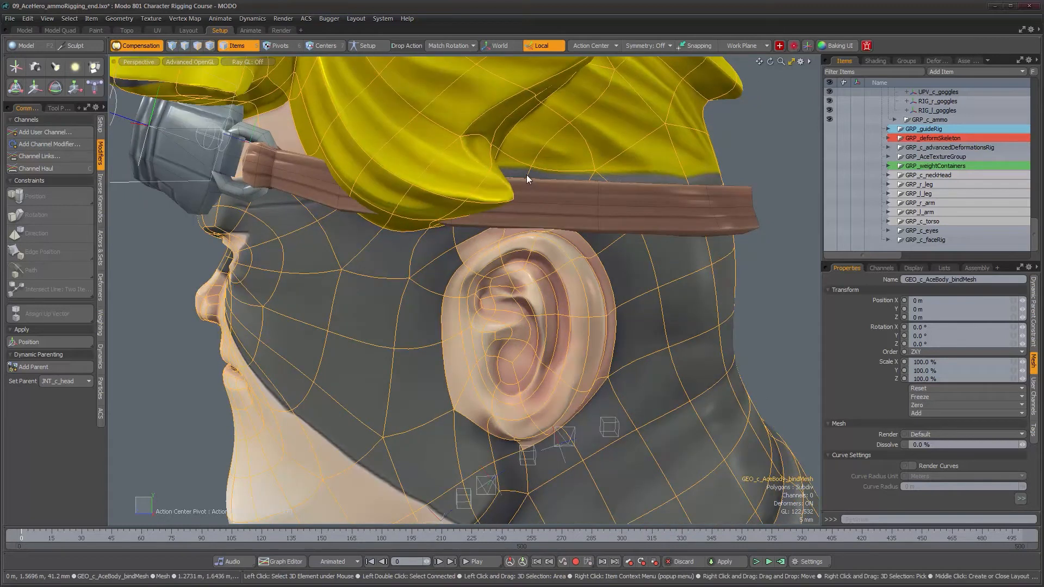
Step: Inspect the position info of the head mesh edges above both ears, using edge selection, and return to item selection
{"action": "key", "text": "2"}
{"action": "left_click", "coordinate": [526, 174]}
{"action": "left_click_drag", "start_coordinate": [545, 214], "coordinate": [570, 250], "text": "alt"}
{"action": "left_click", "coordinate": [944, 269]}
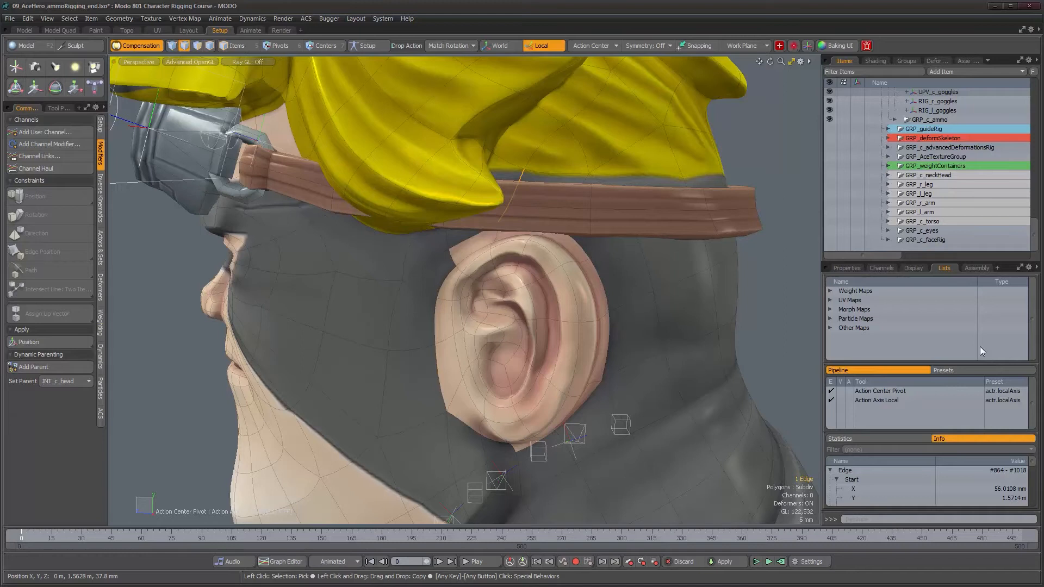
{"action": "left_click_drag", "start_coordinate": [543, 293], "coordinate": [457, 246], "text": "alt"}
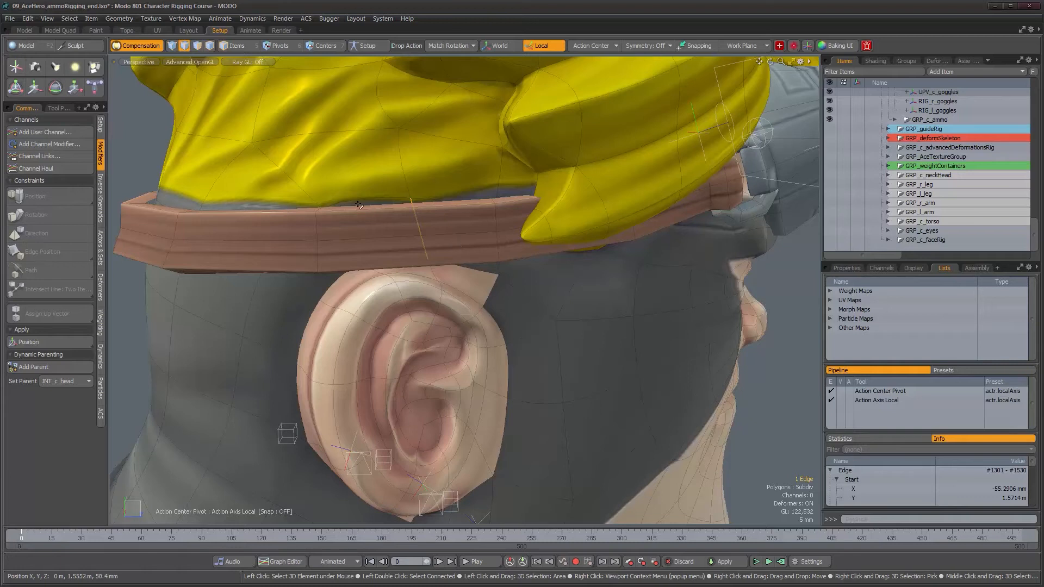
{"action": "right_click_drag", "start_coordinate": [150, 143], "coordinate": [395, 245], "text": "alt"}
{"action": "scroll", "coordinate": [478, 335], "scroll_direction": "down", "scroll_amount": 2}
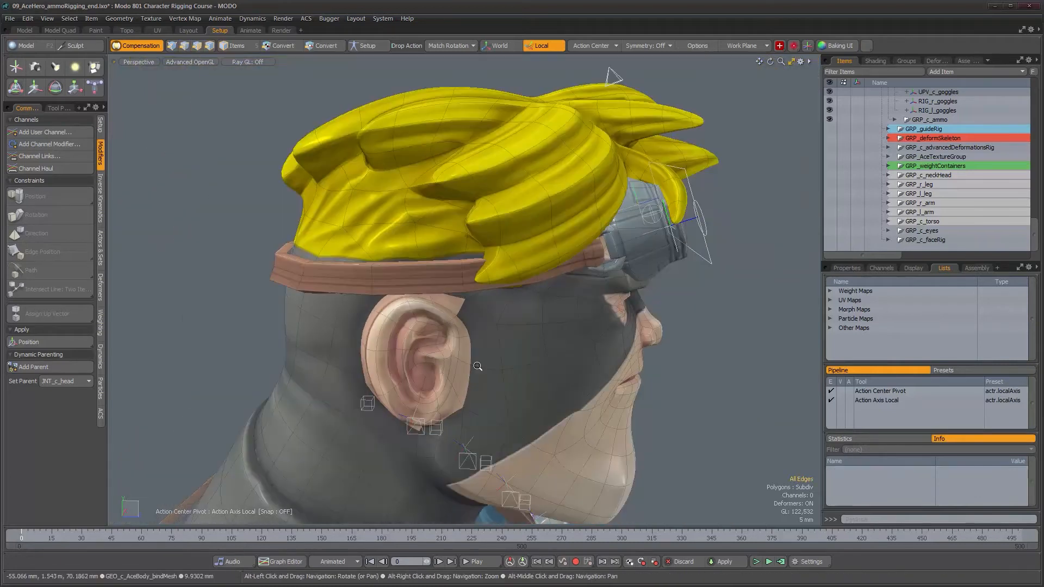
{"action": "key", "text": "5"}
Step: Examine the side of the goggle strap above the right ear, from the goggles to the back of the head
{"action": "left_click_drag", "start_coordinate": [573, 422], "coordinate": [327, 416], "text": "alt"}
{"action": "right_click_drag", "start_coordinate": [381, 321], "coordinate": [450, 307], "text": "alt"}
{"action": "left_click_drag", "start_coordinate": [451, 307], "coordinate": [487, 287], "text": "alt"}
{"action": "middle_click_drag", "start_coordinate": [488, 287], "coordinate": [486, 381], "text": "alt"}
{"action": "left_click_drag", "start_coordinate": [485, 381], "coordinate": [511, 381], "text": "alt"}
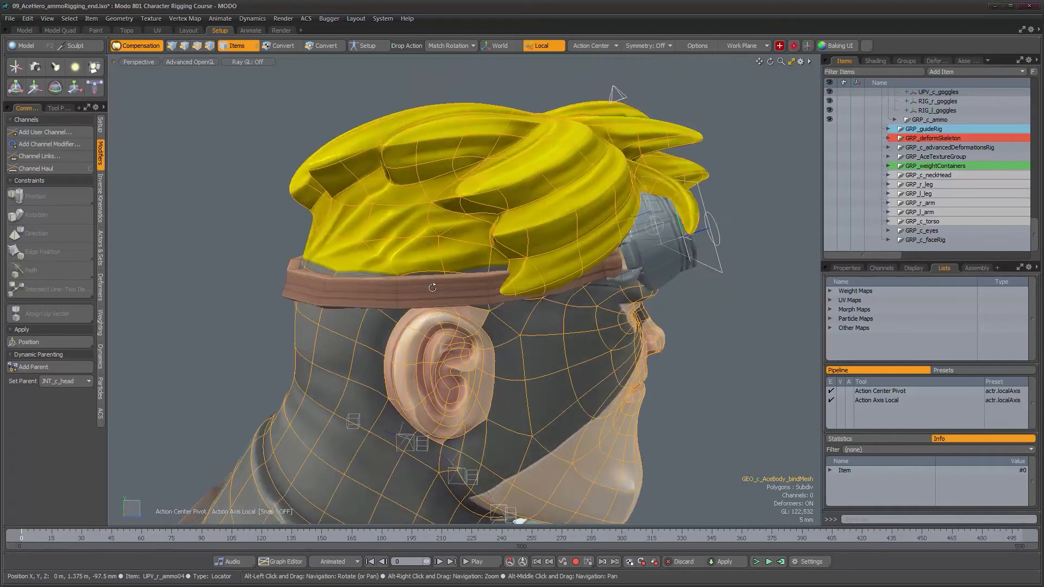
{"action": "right_click_drag", "start_coordinate": [424, 288], "coordinate": [479, 287], "text": "alt"}
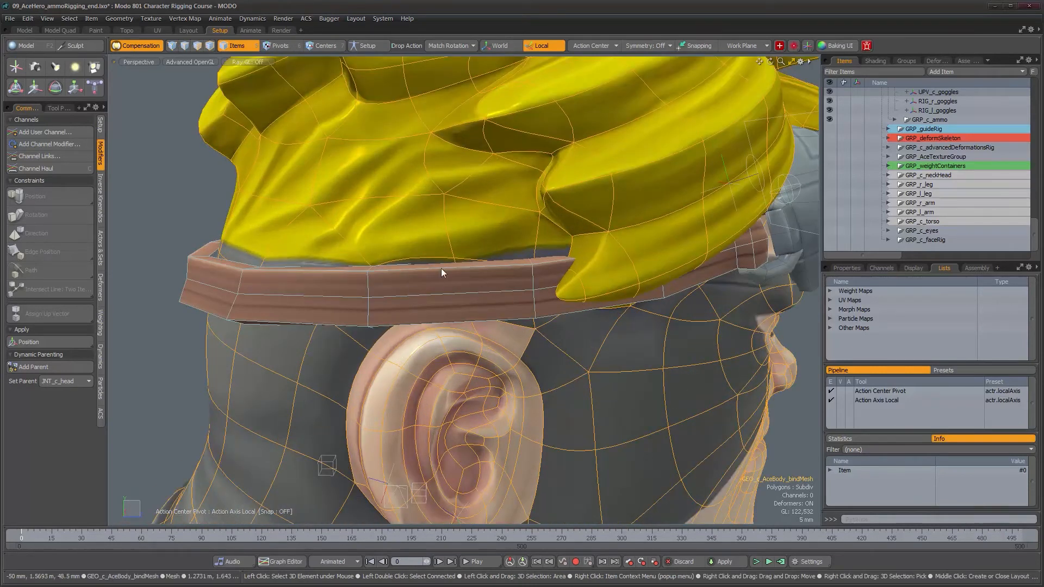
{"action": "left_click_drag", "start_coordinate": [472, 299], "coordinate": [474, 311], "text": "alt"}
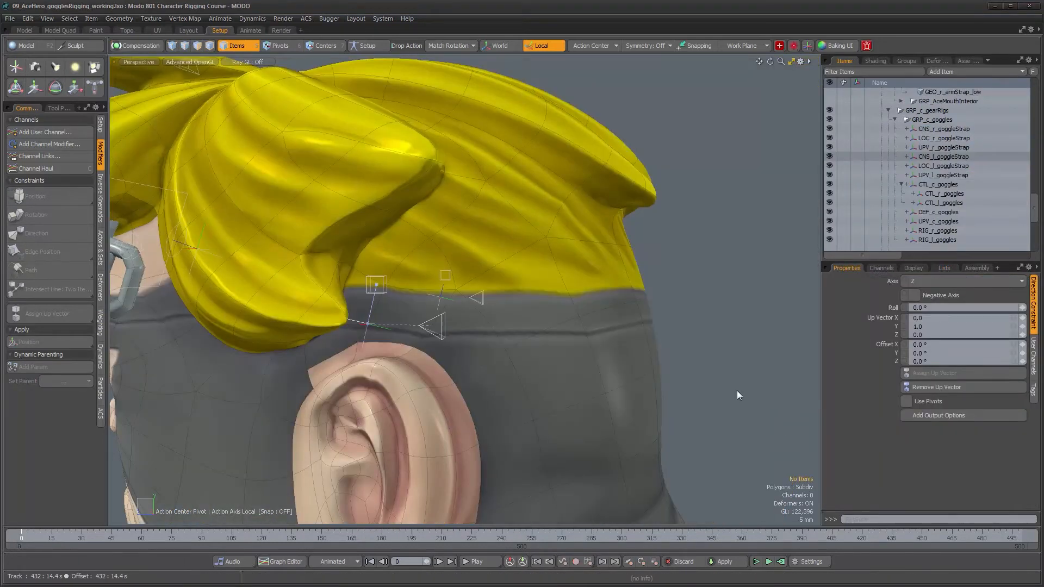
Step: Examine the placement of the CNS, LOC and UPV goggleStrap locators above both ears
{"action": "right_click_drag", "start_coordinate": [369, 282], "coordinate": [363, 275], "text": "alt"}
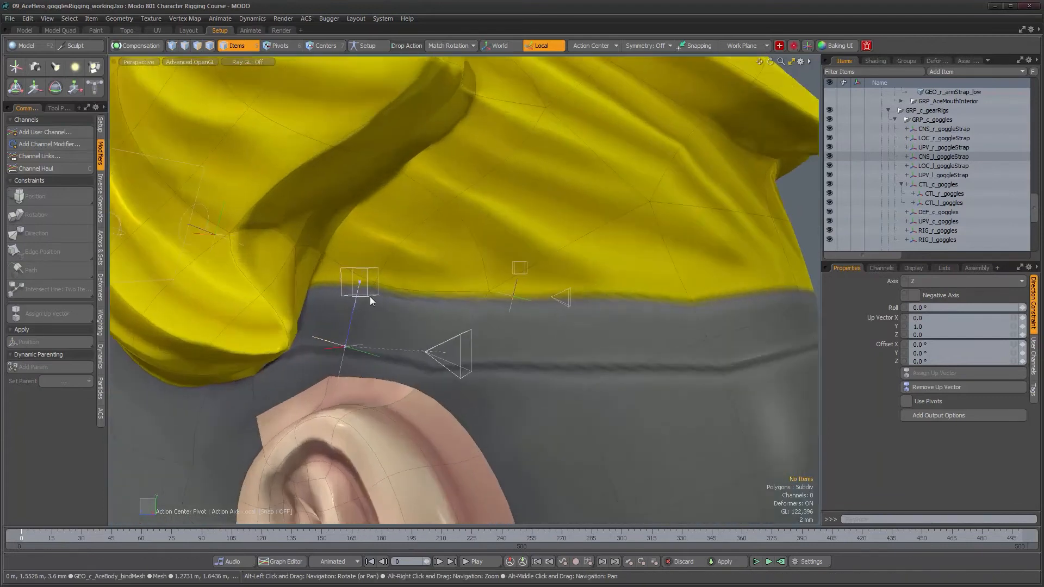
{"action": "left_click_drag", "start_coordinate": [410, 366], "coordinate": [382, 320], "text": "alt"}
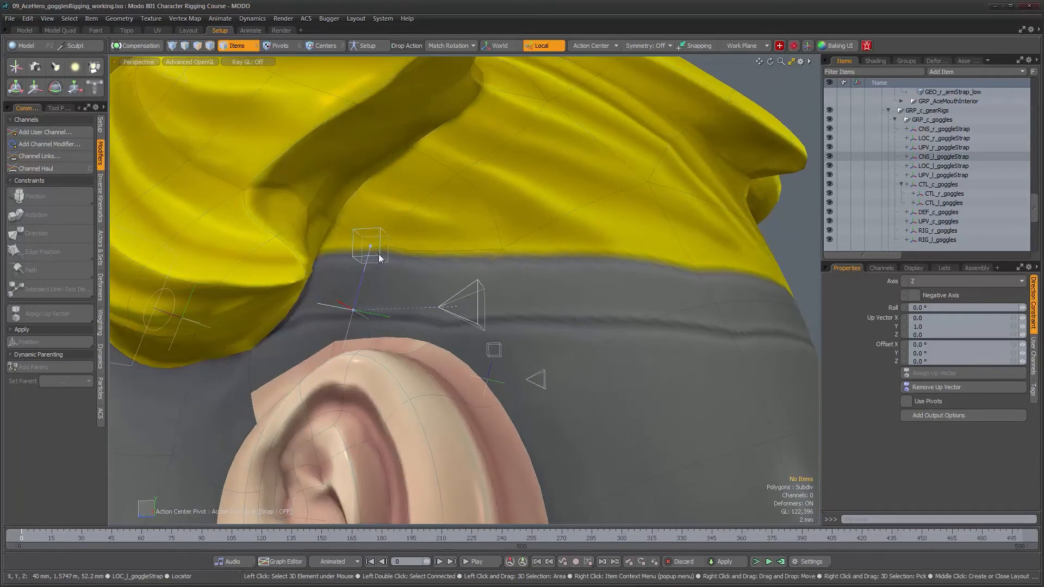
{"action": "left_click_drag", "start_coordinate": [421, 300], "coordinate": [449, 347], "text": "alt"}
{"action": "scroll", "coordinate": [456, 357], "scroll_direction": "up", "scroll_amount": 3}
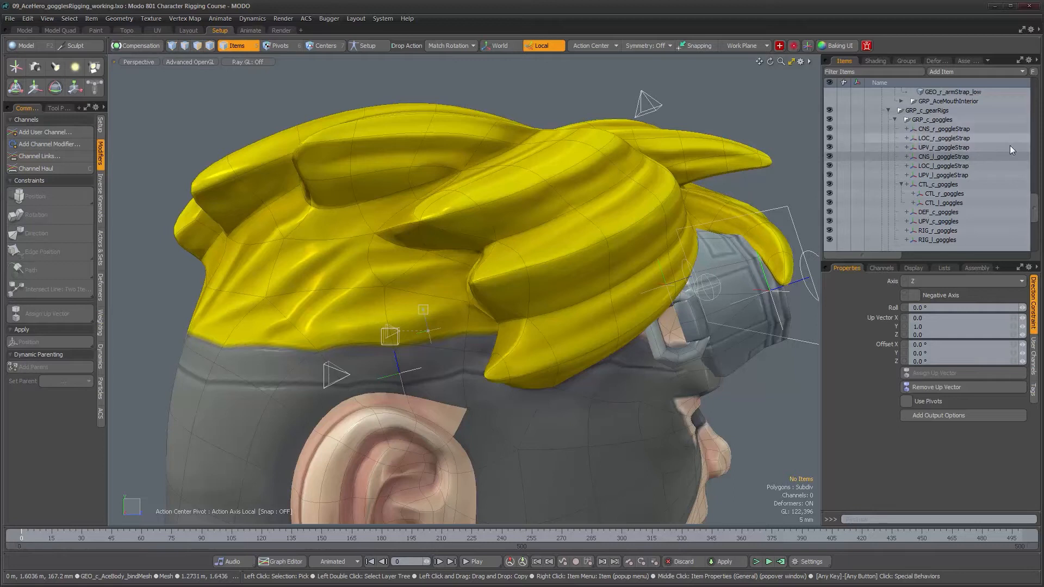
{"action": "left_click_drag", "start_coordinate": [457, 374], "coordinate": [487, 330], "text": "alt"}
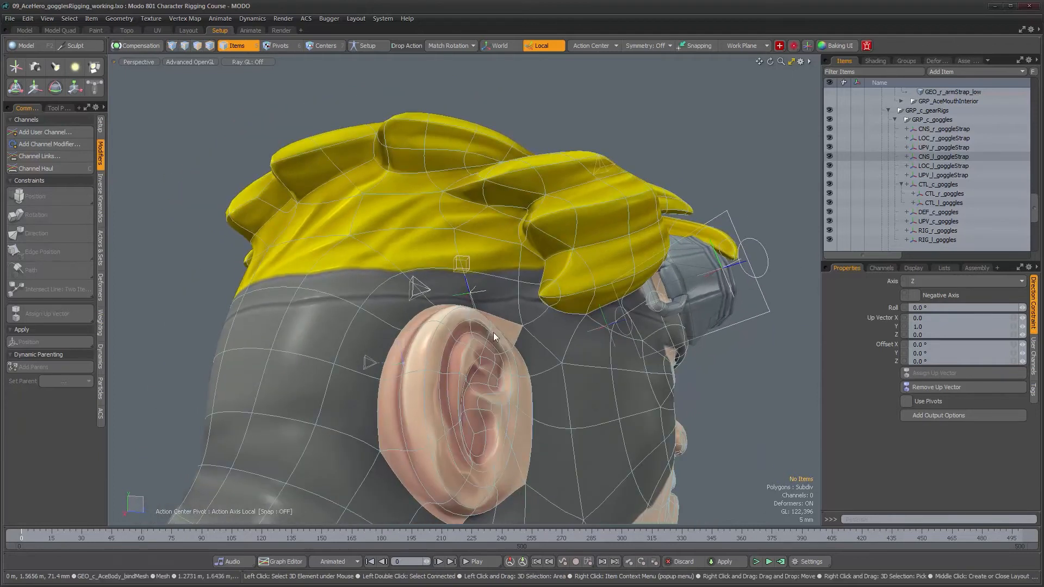
{"action": "left_click_drag", "start_coordinate": [528, 324], "coordinate": [468, 329], "text": "alt"}
{"action": "right_click_drag", "start_coordinate": [468, 329], "coordinate": [452, 329], "text": "alt"}
{"action": "left_click_drag", "start_coordinate": [452, 330], "coordinate": [468, 323], "text": "alt"}
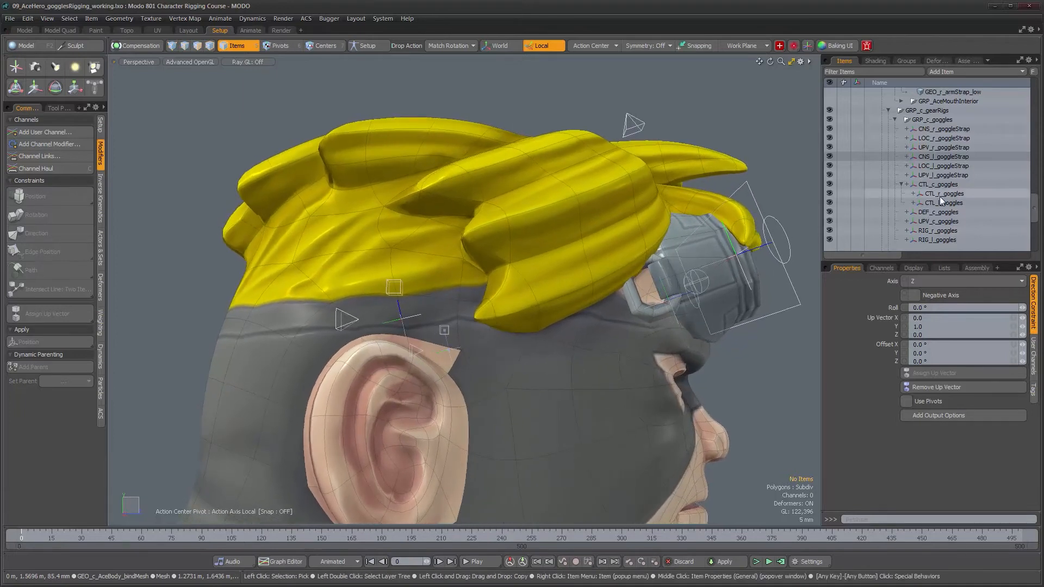
Step: Add a new locator inside the GRP_c_goggles group and name it DEF_r_goggleStrap
{"action": "key", "text": "n"}
{"action": "scroll", "coordinate": [967, 204], "scroll_direction": "down", "scroll_amount": 4}
{"action": "scroll", "coordinate": [967, 204], "scroll_direction": "down", "scroll_amount": 1}
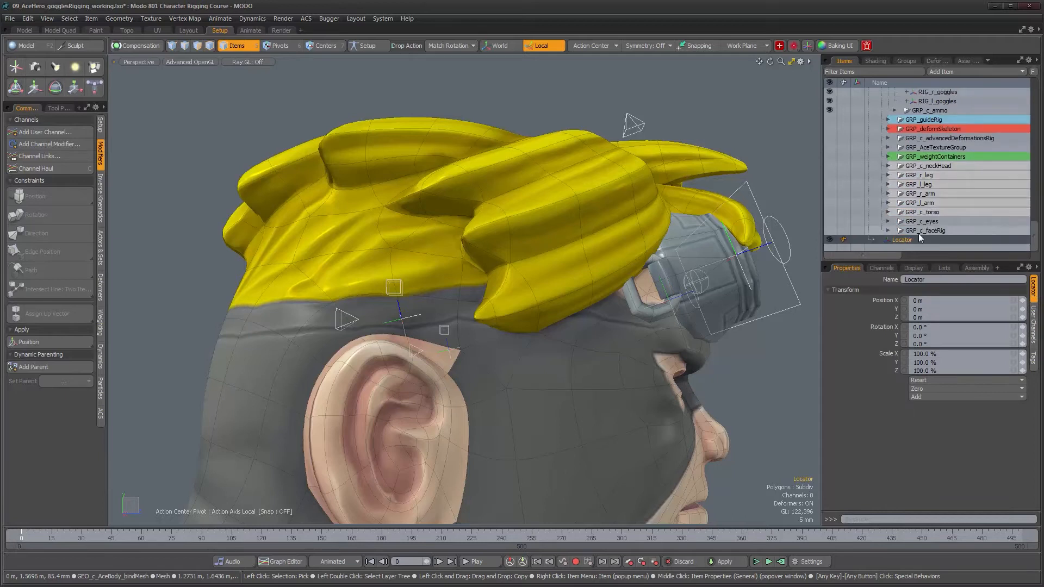
{"action": "left_click_drag", "start_coordinate": [894, 241], "coordinate": [927, 132]}
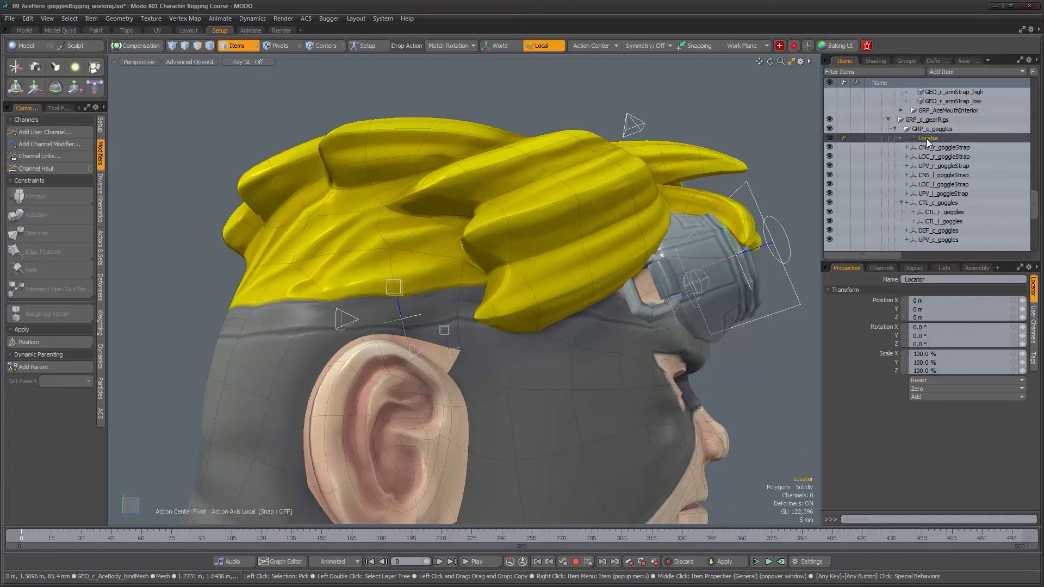
{"action": "type", "text": "DEF_r_goggl"}
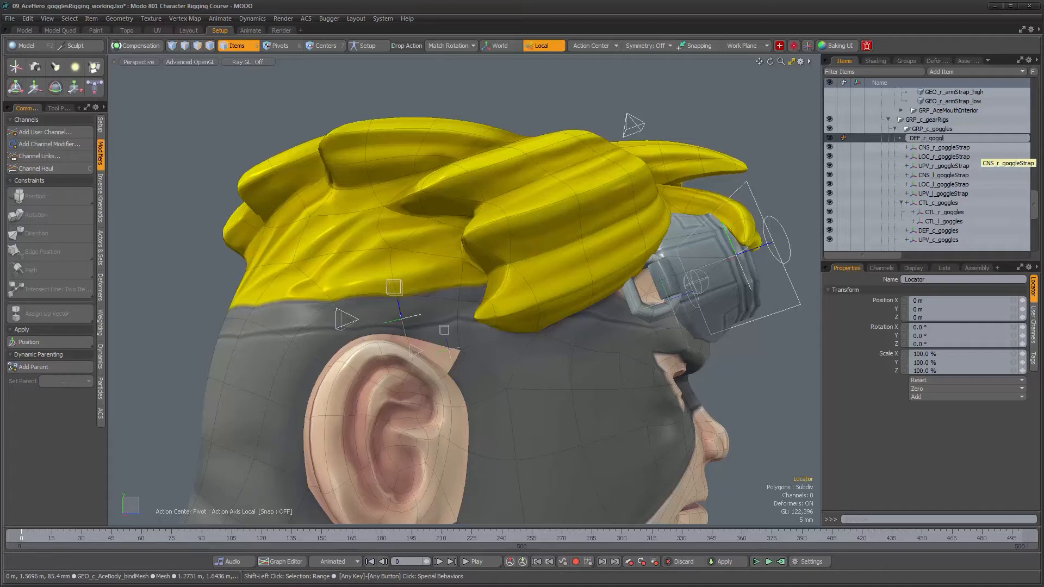
{"action": "type", "text": "p"}
{"action": "key", "text": "Return"}
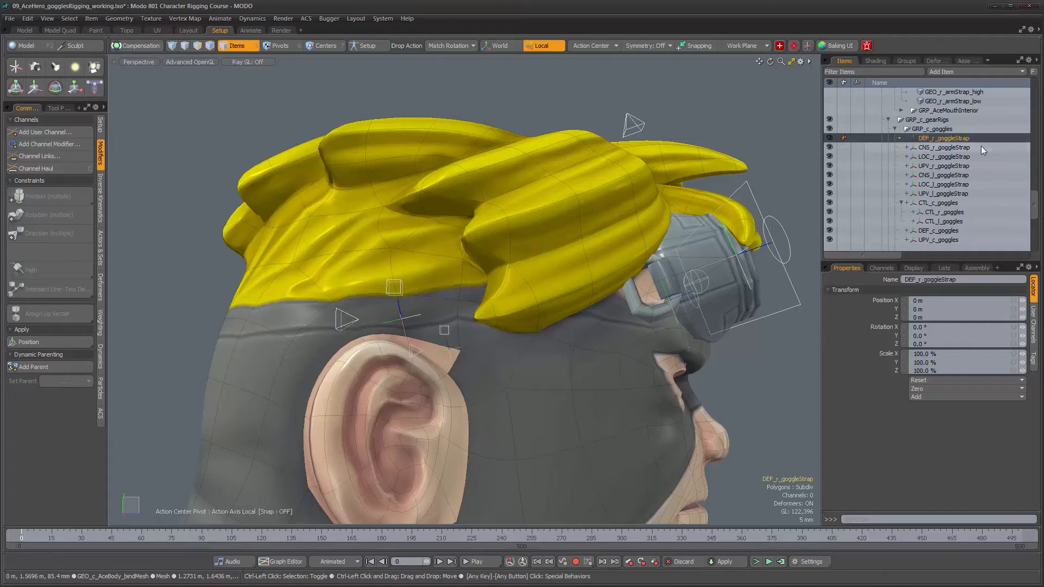
{"action": "key", "text": "ctrl+d"}
{"action": "double_click", "coordinate": [937, 150]}
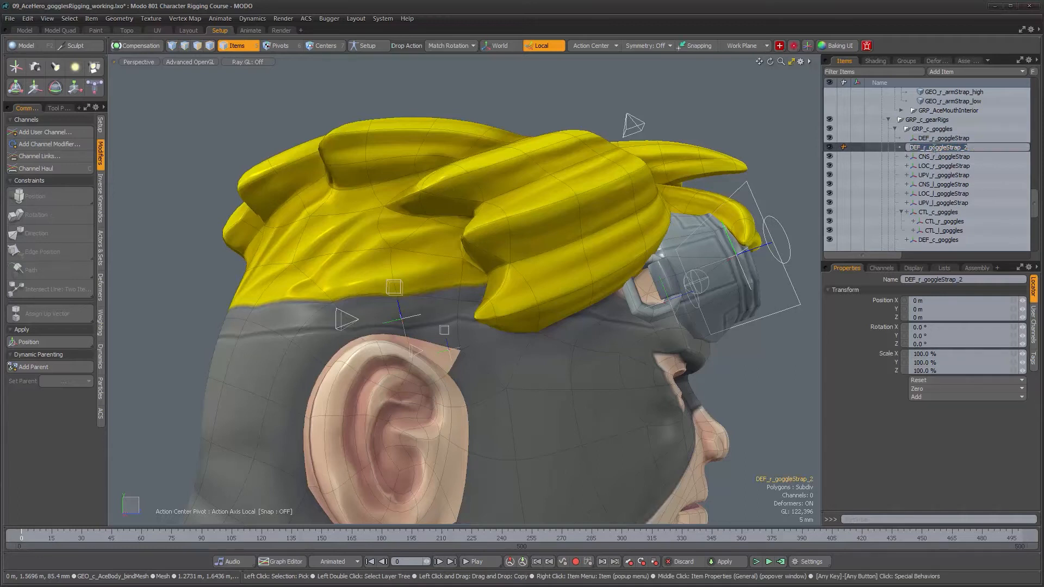
{"action": "key", "text": "Return"}
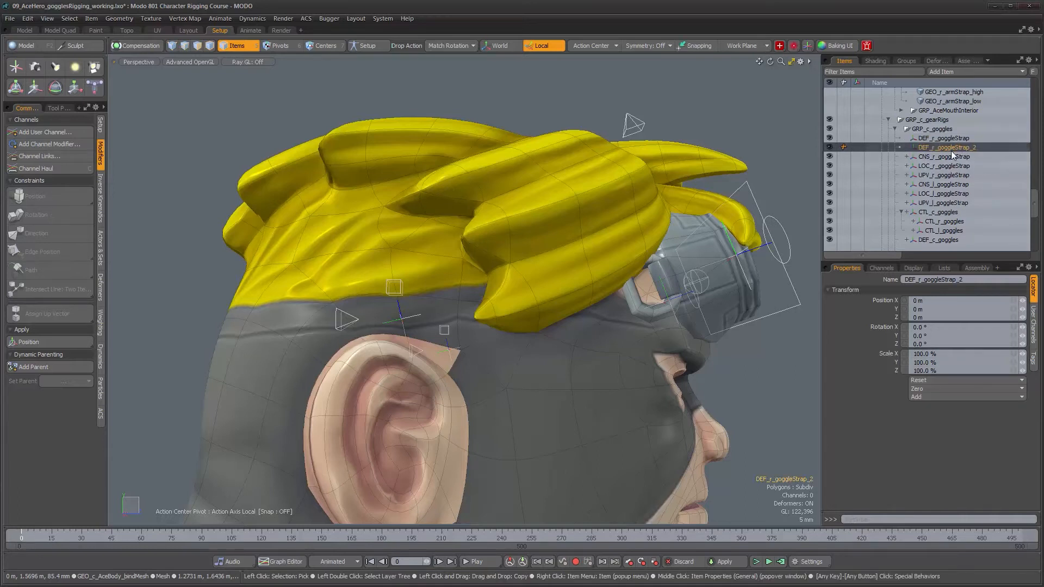
{"action": "key", "text": "Delete"}
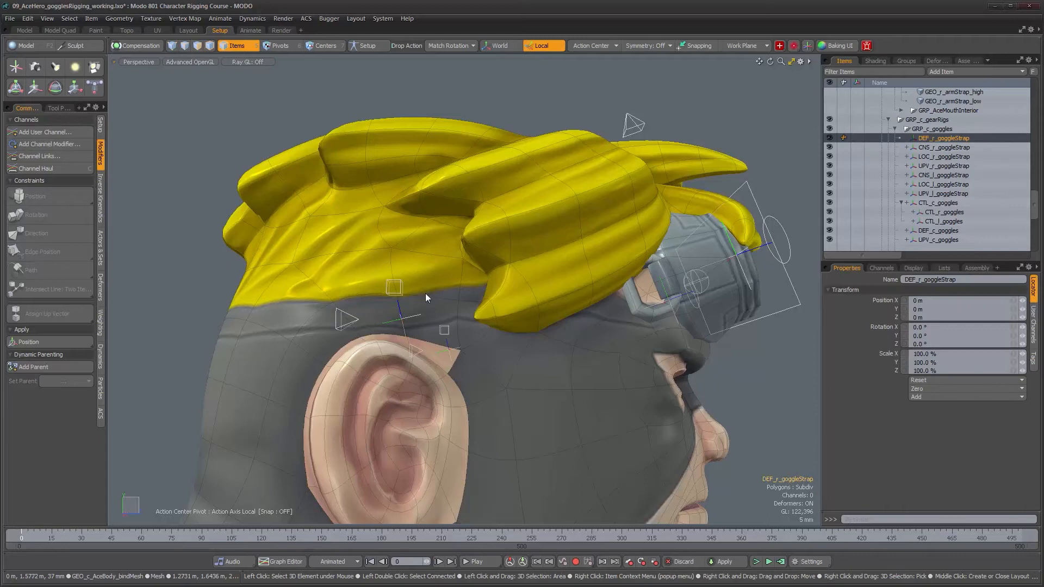
Step: Set the drop action to Match Position and match DEF_r_goggleStrap to the CNS_r_goggleStrap locator above the right ear
{"action": "left_click_drag", "start_coordinate": [485, 312], "coordinate": [464, 321], "text": "alt"}
{"action": "right_click_drag", "start_coordinate": [417, 319], "coordinate": [442, 274], "text": "alt"}
{"action": "left_click_drag", "start_coordinate": [442, 273], "coordinate": [421, 290], "text": "alt"}
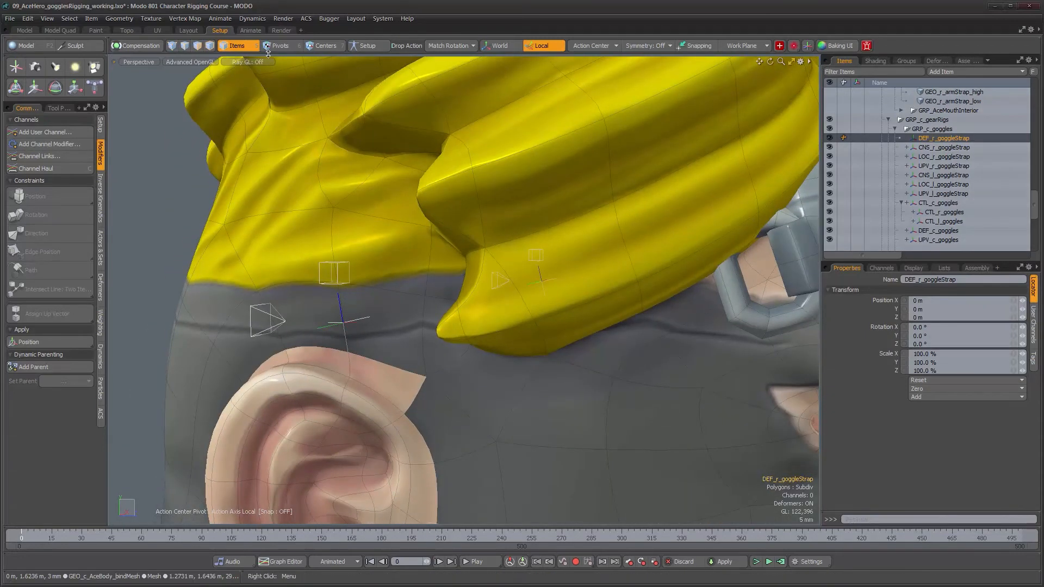
{"action": "left_click", "coordinate": [445, 48]}
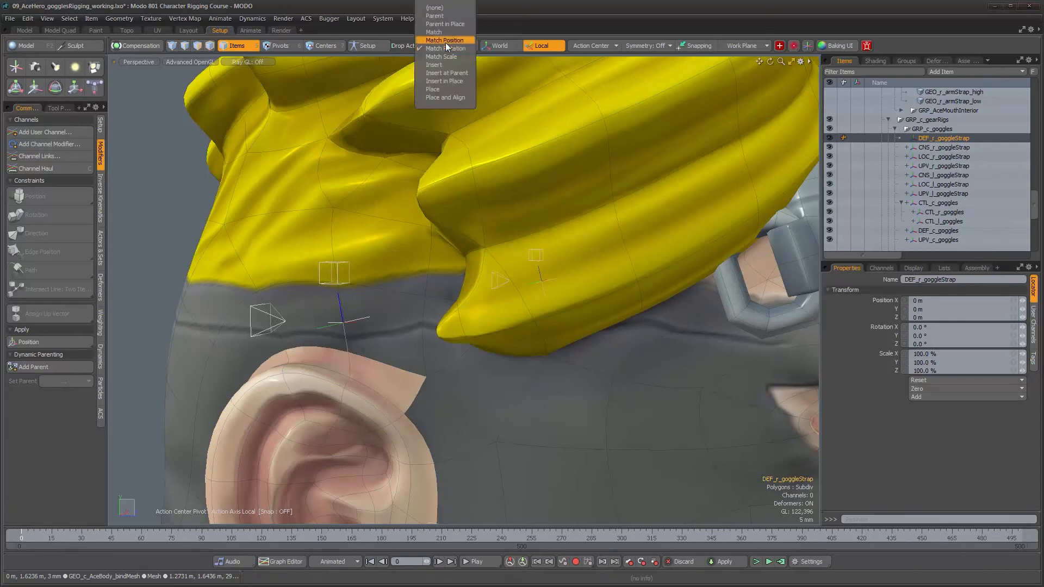
{"action": "left_click", "coordinate": [445, 40]}
{"action": "left_click_drag", "start_coordinate": [367, 317], "coordinate": [405, 348]}
Step: Give DEF_r_goggleStrap a custom, non-solid sphere shape with a radius of 5.5 mm
{"action": "left_click", "coordinate": [913, 268]}
{"action": "left_click", "coordinate": [929, 291]}
{"action": "left_click", "coordinate": [928, 296]}
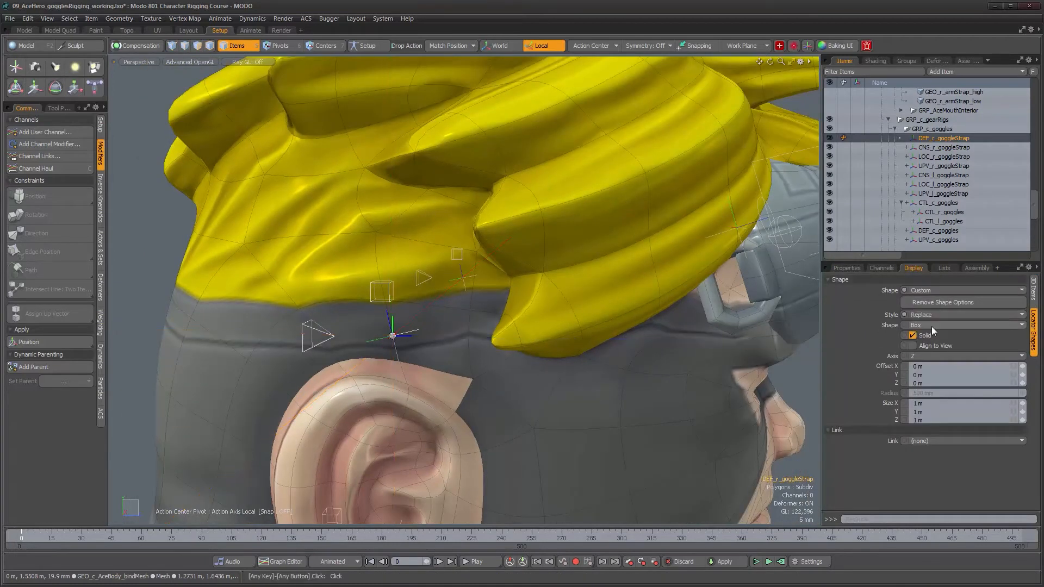
{"action": "left_click", "coordinate": [931, 325]}
{"action": "left_click", "coordinate": [929, 367]}
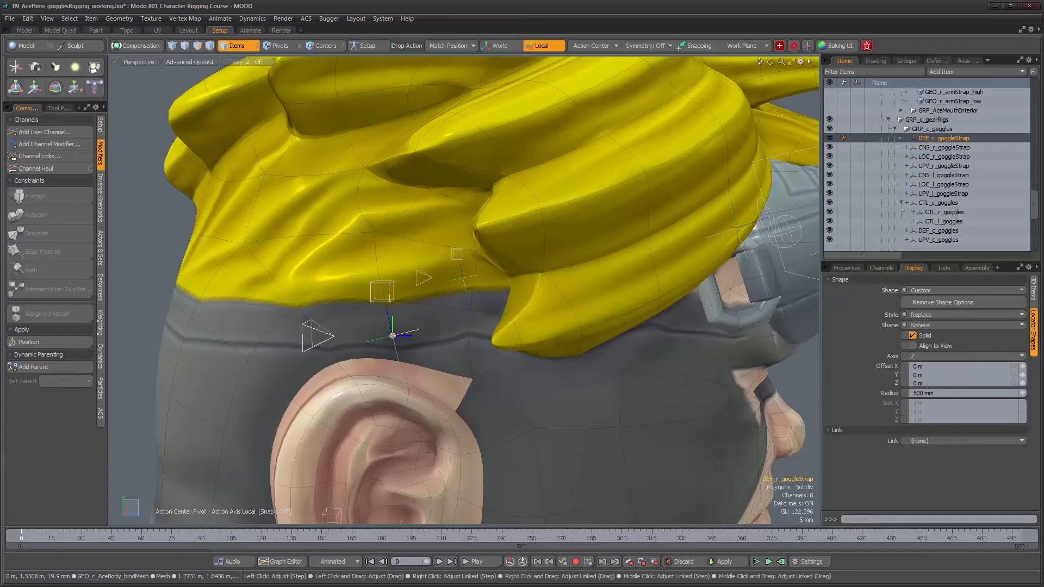
{"action": "left_click", "coordinate": [917, 337]}
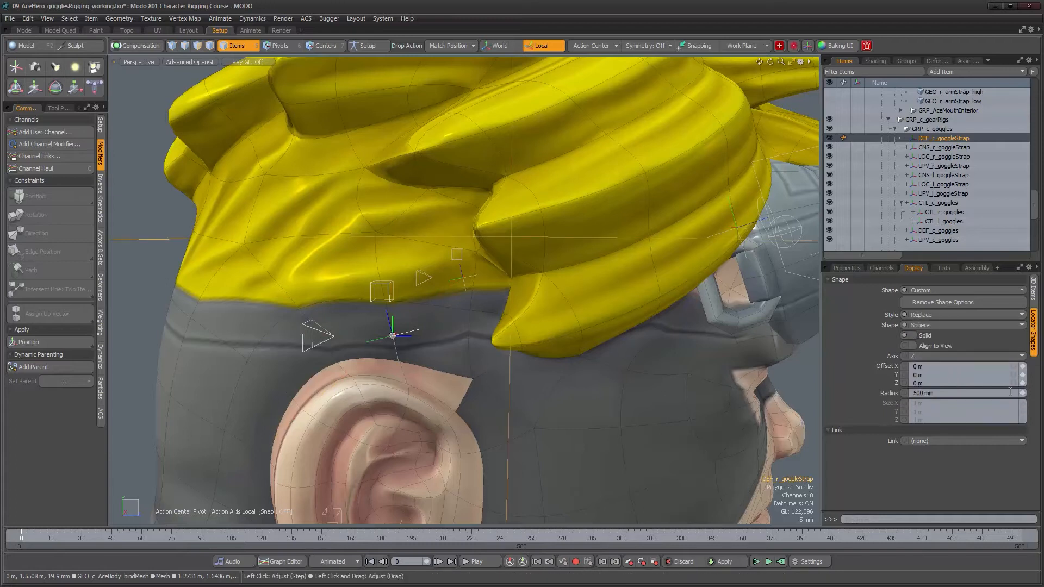
{"action": "mouse_move", "coordinate": [1022, 393]}
{"action": "left_mouse_down"}
{"action": "mouse_move", "coordinate": [1000, 394]}
{"action": "mouse_move", "coordinate": [1025, 393]}
{"action": "left_mouse_up"}
Step: Duplicate DEF_r_goggleStrap, rename the copy DEF_l_goggleStrap and mirror it by setting its X position to 56.1017 mm
{"action": "left_click_drag", "start_coordinate": [495, 361], "coordinate": [359, 353], "text": "alt"}
{"action": "scroll", "coordinate": [432, 359], "scroll_direction": "down", "scroll_amount": 4}
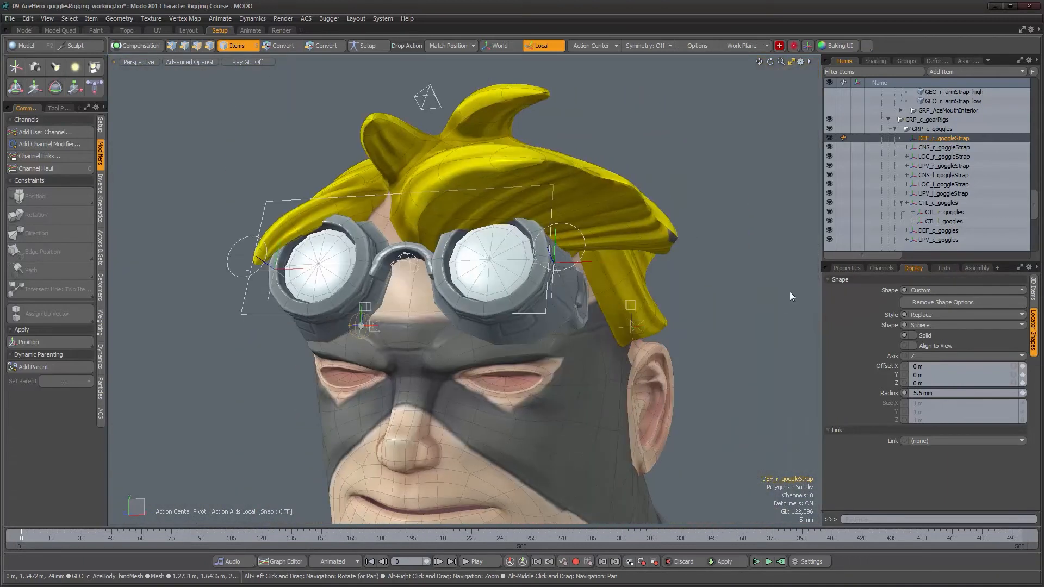
{"action": "key", "text": "ctrl+d"}
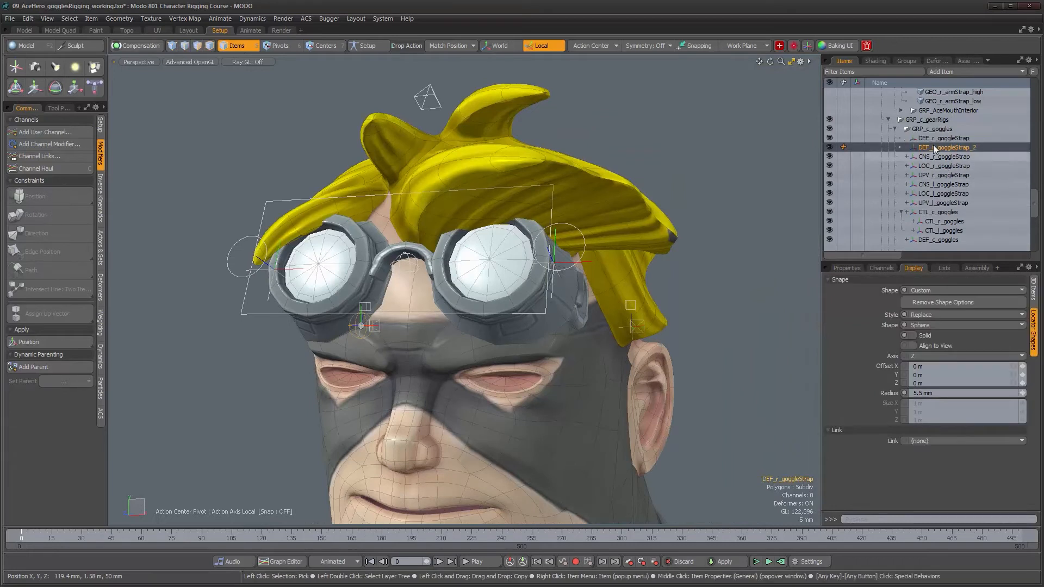
{"action": "double_click", "coordinate": [933, 150]}
{"action": "type", "text": "l"}
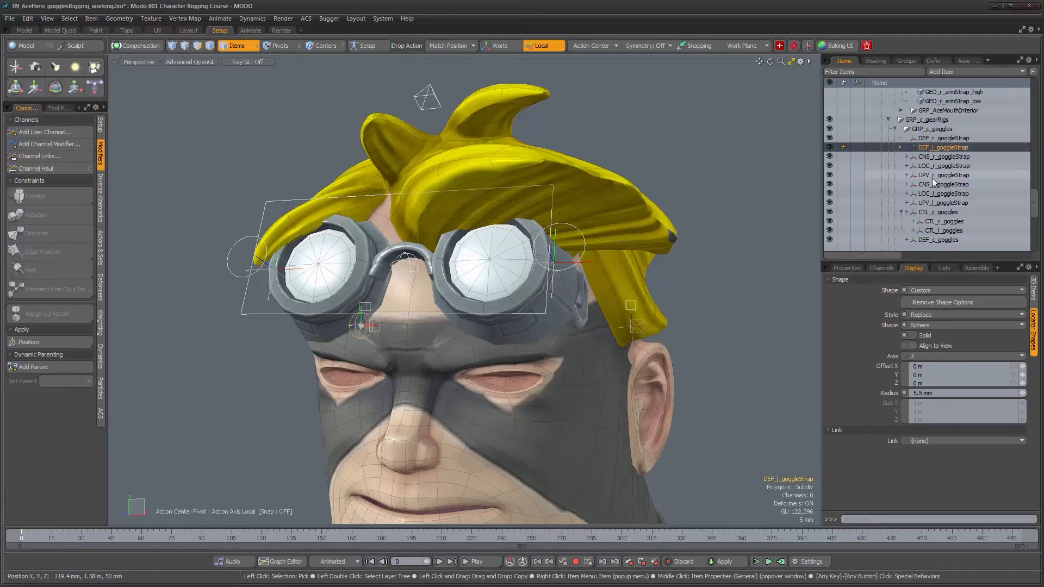
{"action": "left_click", "coordinate": [849, 269]}
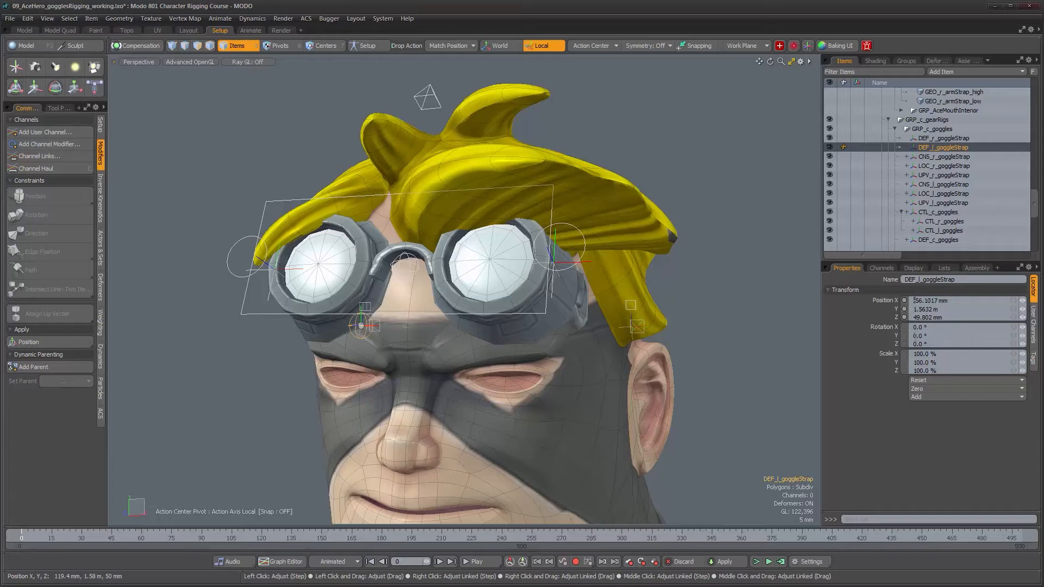
Step: Enter Setup mode and dynamically parent DEF_l_goggleStrap to CNS_l_goggleStrap
{"action": "left_click_drag", "start_coordinate": [598, 378], "coordinate": [511, 353], "text": "alt"}
{"action": "right_click_drag", "start_coordinate": [511, 354], "coordinate": [578, 326], "text": "alt"}
{"action": "left_click_drag", "start_coordinate": [578, 326], "coordinate": [500, 347], "text": "alt"}
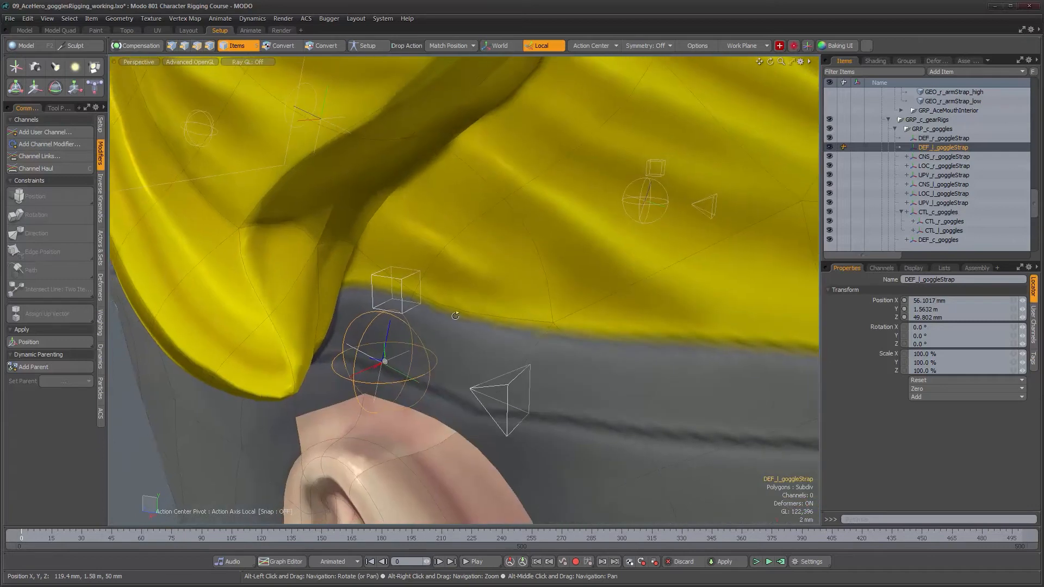
{"action": "left_click_drag", "start_coordinate": [394, 336], "coordinate": [376, 256], "text": "alt"}
{"action": "left_click", "coordinate": [367, 49]}
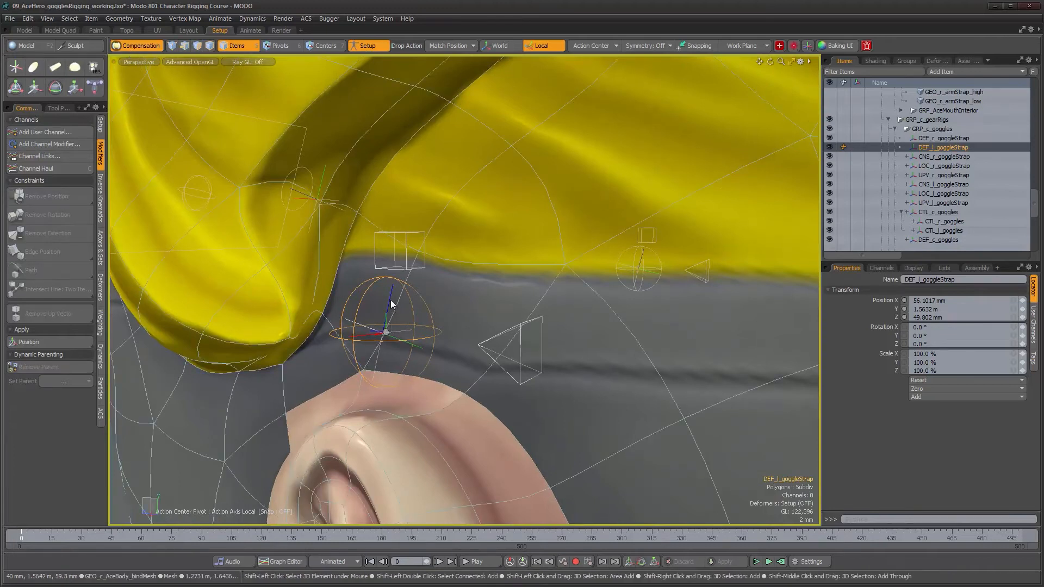
{"action": "left_click", "coordinate": [397, 331], "text": "shift"}
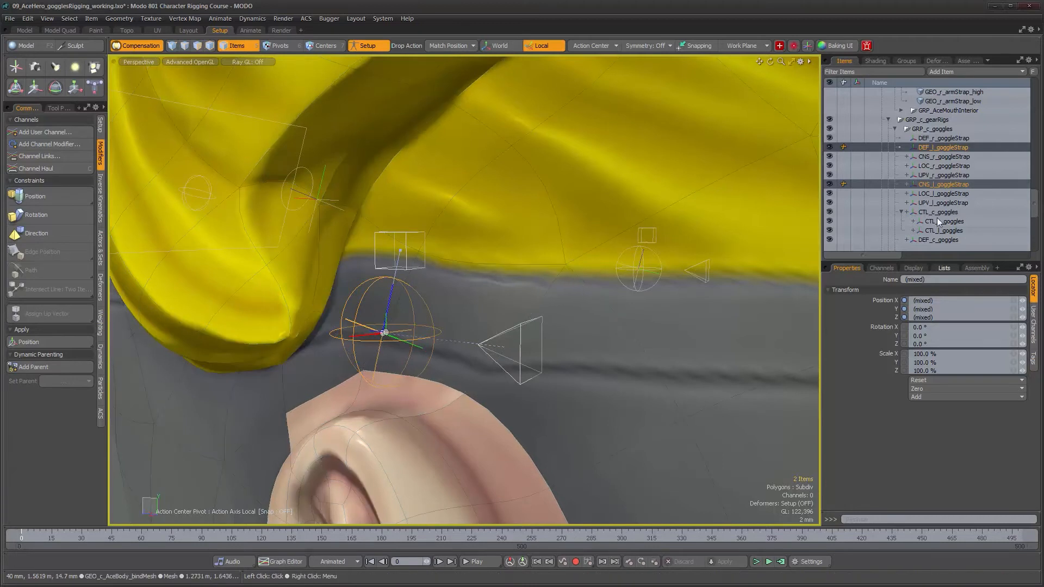
{"action": "left_click", "coordinate": [46, 367]}
Step: Dynamically parent DEF_r_goggleStrap to CNS_r_goggleStrap
{"action": "left_click_drag", "start_coordinate": [535, 323], "coordinate": [701, 331], "text": "alt"}
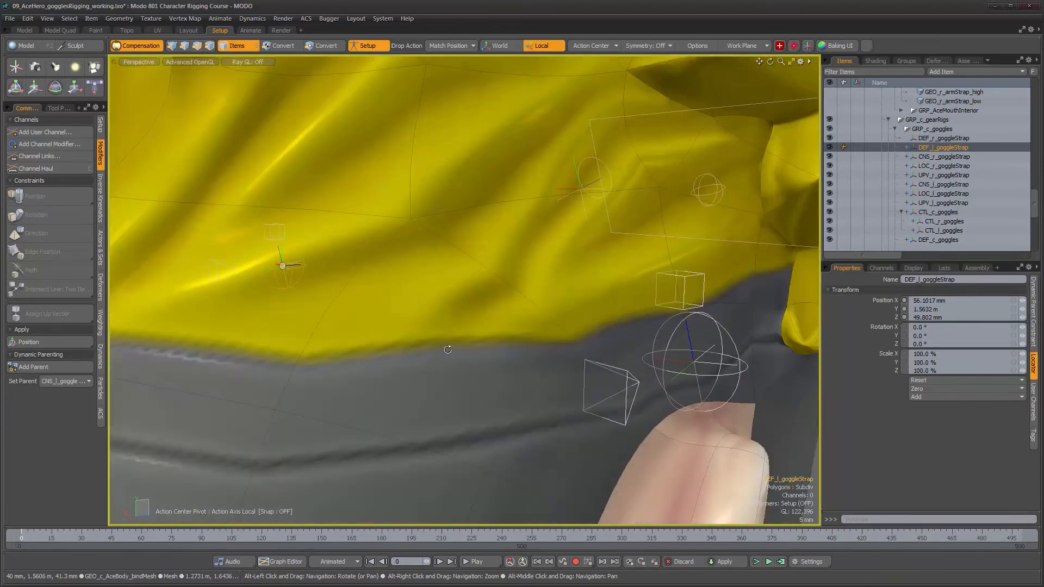
{"action": "left_click", "coordinate": [720, 325]}
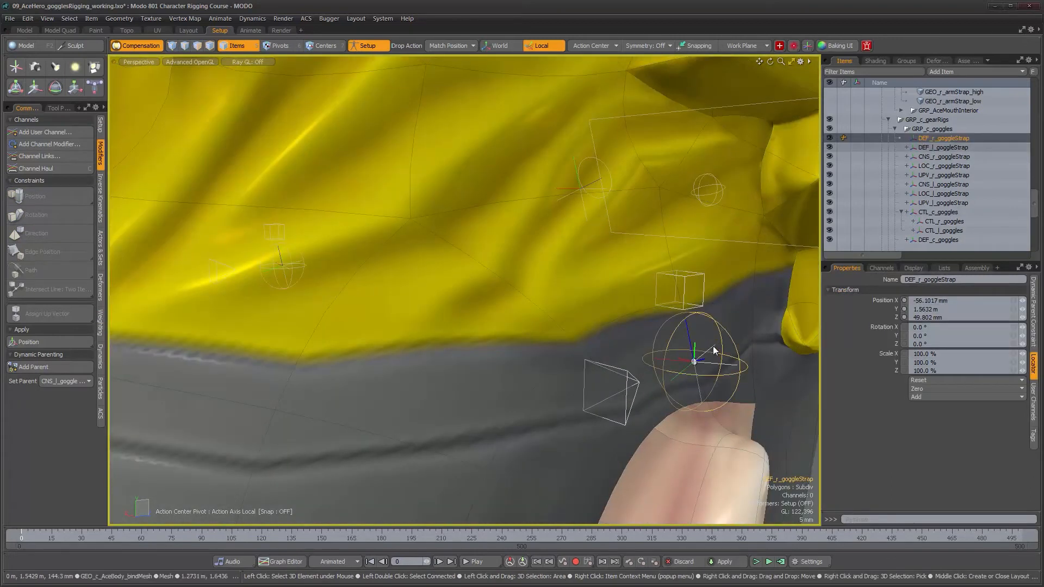
{"action": "left_click", "coordinate": [712, 347], "text": "shift"}
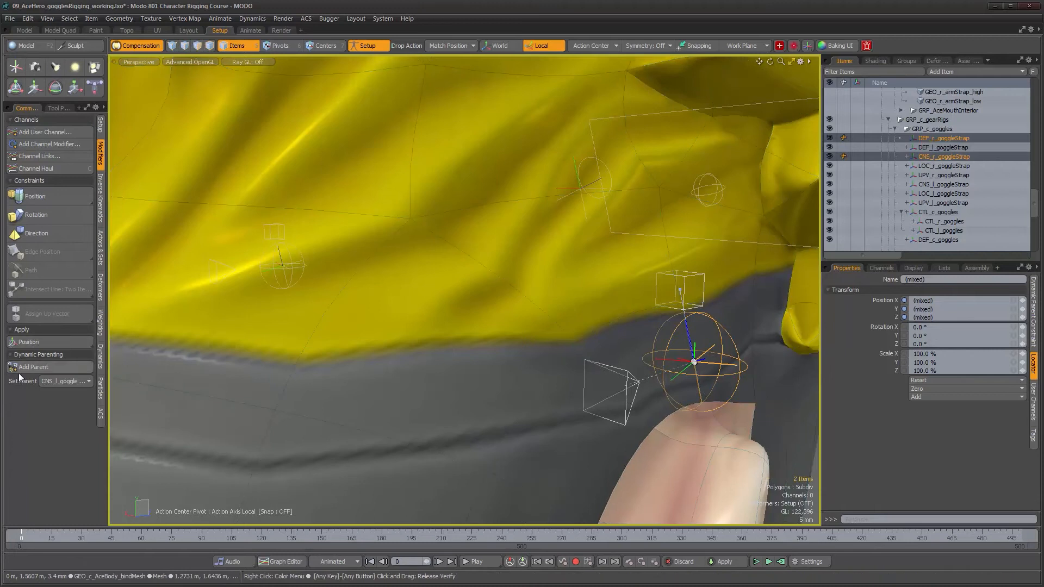
{"action": "left_click", "coordinate": [38, 368]}
{"action": "left_click_drag", "start_coordinate": [668, 366], "coordinate": [723, 365], "text": "alt"}
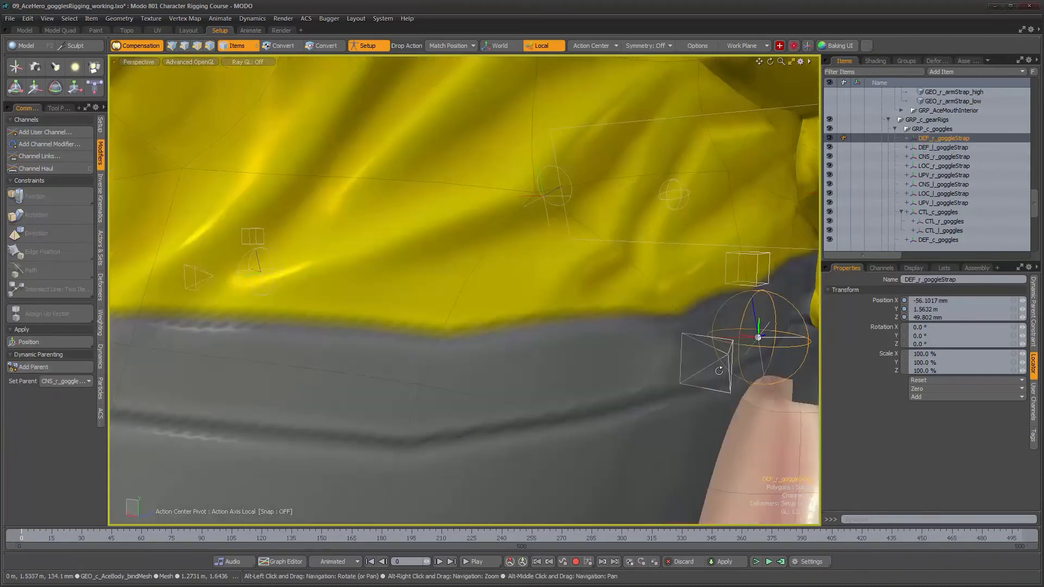
{"action": "scroll", "coordinate": [720, 360], "scroll_direction": "down", "scroll_amount": 5}
{"action": "left_click_drag", "start_coordinate": [588, 343], "coordinate": [521, 162], "text": "alt+shift"}
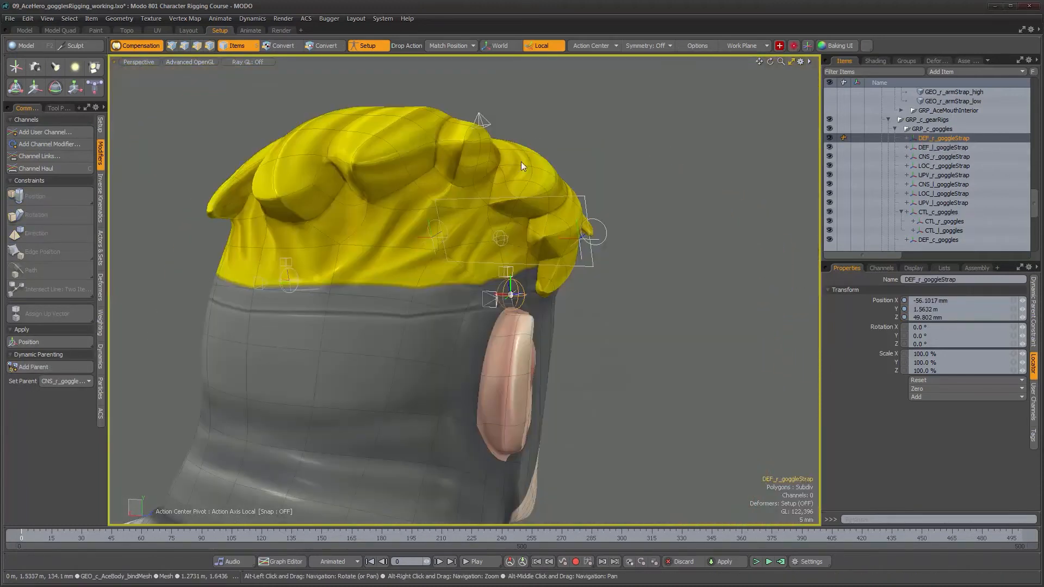
Step: Leave Setup mode and scrub the timeline to check how the strap deformer locators follow the head
{"action": "left_click", "coordinate": [369, 49]}
{"action": "left_click_drag", "start_coordinate": [406, 185], "coordinate": [304, 283], "text": "alt"}
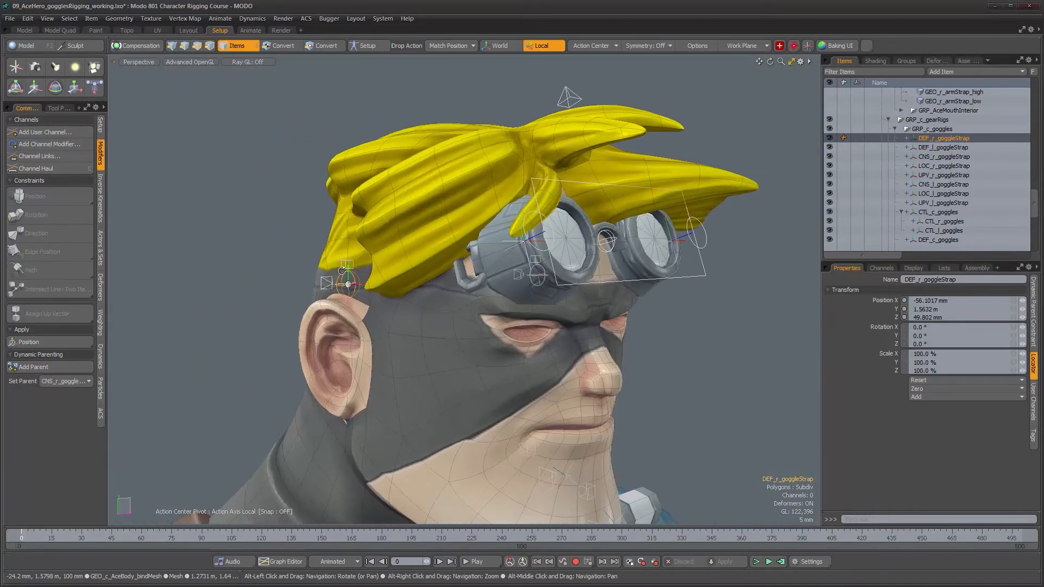
{"action": "left_click", "coordinate": [594, 538]}
{"action": "mouse_move", "coordinate": [594, 538]}
{"action": "left_mouse_down"}
{"action": "mouse_move", "coordinate": [533, 538]}
{"action": "mouse_move", "coordinate": [651, 538]}
{"action": "mouse_move", "coordinate": [21, 537]}
{"action": "left_mouse_up"}
{"action": "left_click_drag", "start_coordinate": [345, 343], "coordinate": [488, 327], "text": "alt"}
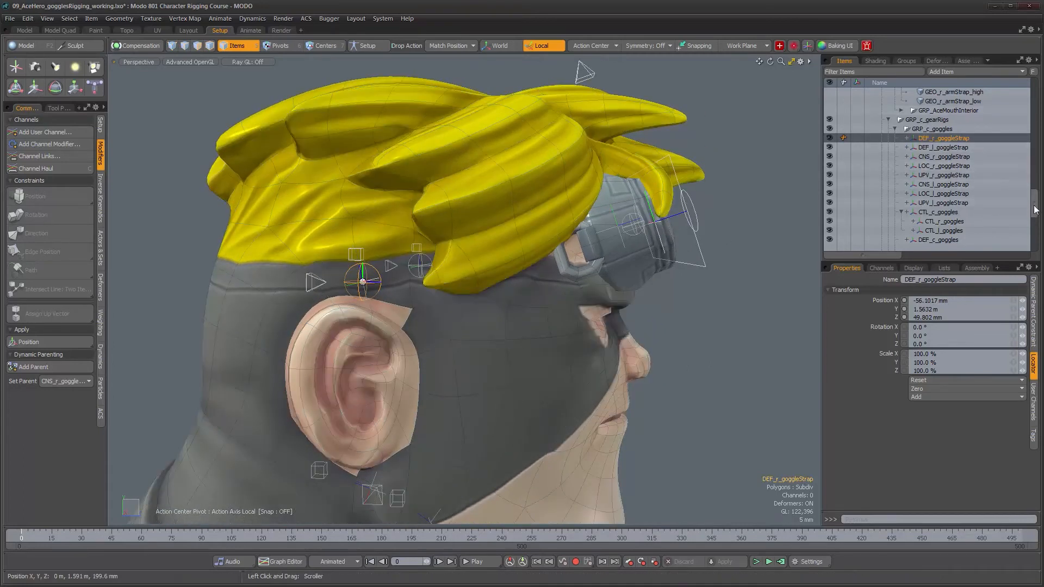
Step: Make the GEO_c_goggleStrap mesh visible and select it
{"action": "left_click_drag", "start_coordinate": [1035, 210], "coordinate": [1034, 157]}
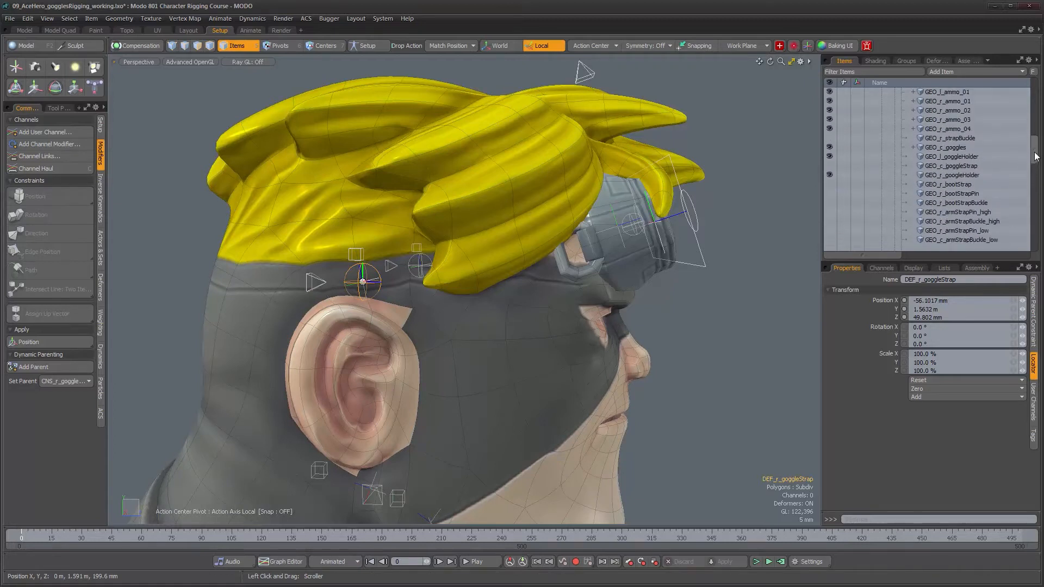
{"action": "left_click", "coordinate": [829, 165]}
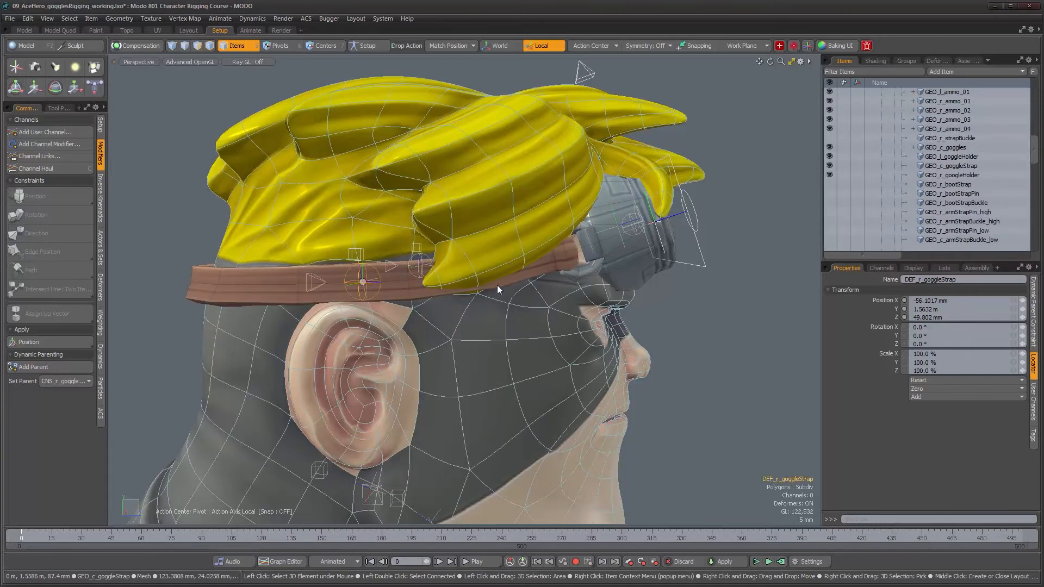
{"action": "left_click", "coordinate": [500, 283]}
{"action": "scroll", "coordinate": [534, 357], "scroll_direction": "down", "scroll_amount": 1}
{"action": "left_click_drag", "start_coordinate": [534, 356], "coordinate": [547, 299], "text": "alt+shift"}
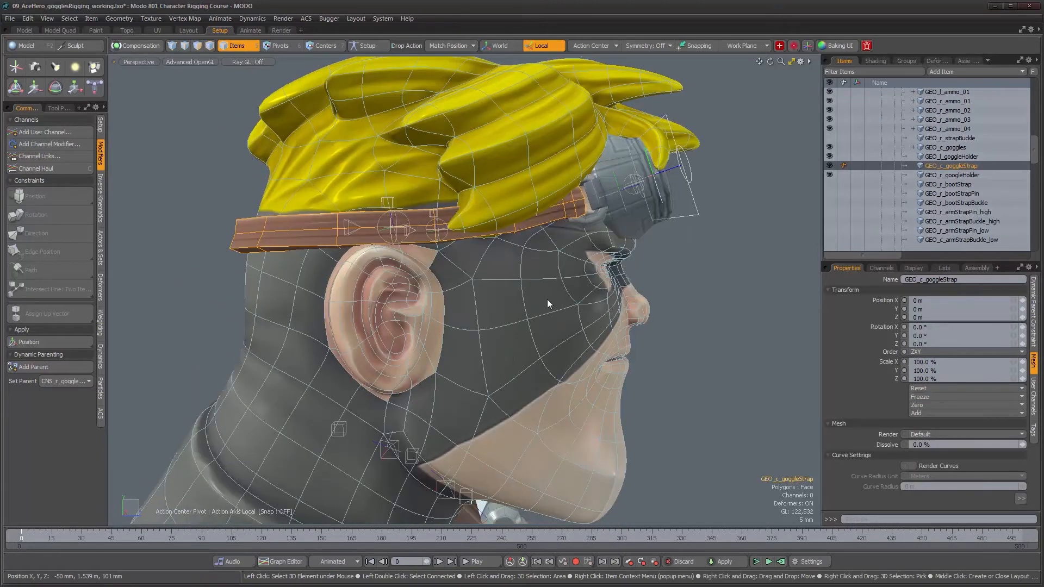
Step: Open the schematic and add GEO_c_goggleStrap to the ACE_props workspace, placing its node below the goggles nodes
{"action": "key", "text": "0"}
{"action": "right_click_drag", "start_coordinate": [534, 432], "coordinate": [497, 416], "text": "alt"}
{"action": "left_click_drag", "start_coordinate": [497, 416], "coordinate": [415, 317], "text": "alt"}
{"action": "left_click", "coordinate": [415, 316]}
{"action": "left_click_drag", "start_coordinate": [493, 430], "coordinate": [303, 466]}
{"action": "left_click_drag", "start_coordinate": [406, 454], "coordinate": [349, 458]}
{"action": "key", "text": "Delete"}
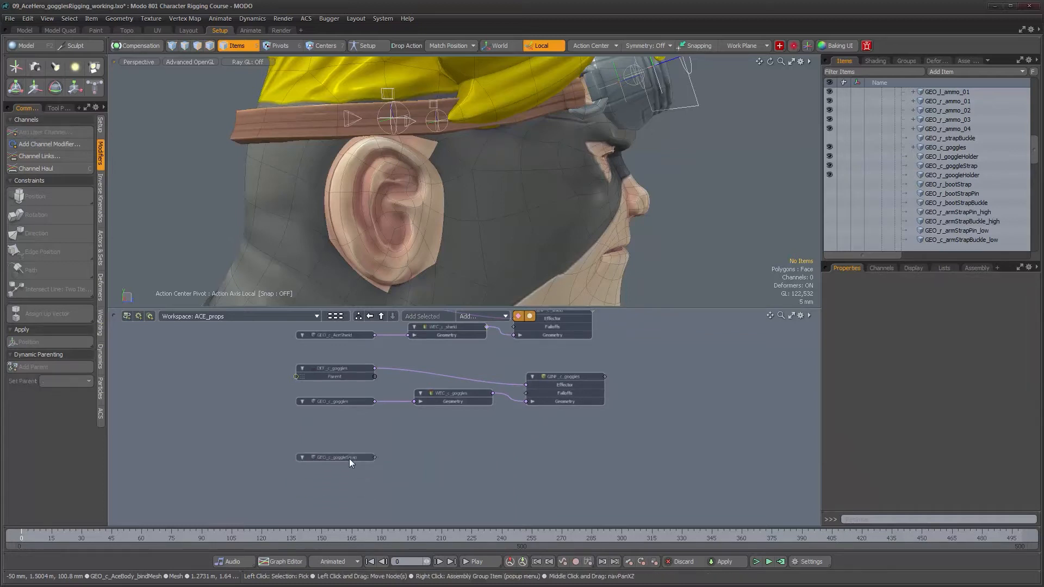
Step: Create two new weight containers for the goggle strap
{"action": "left_click", "coordinate": [350, 459]}
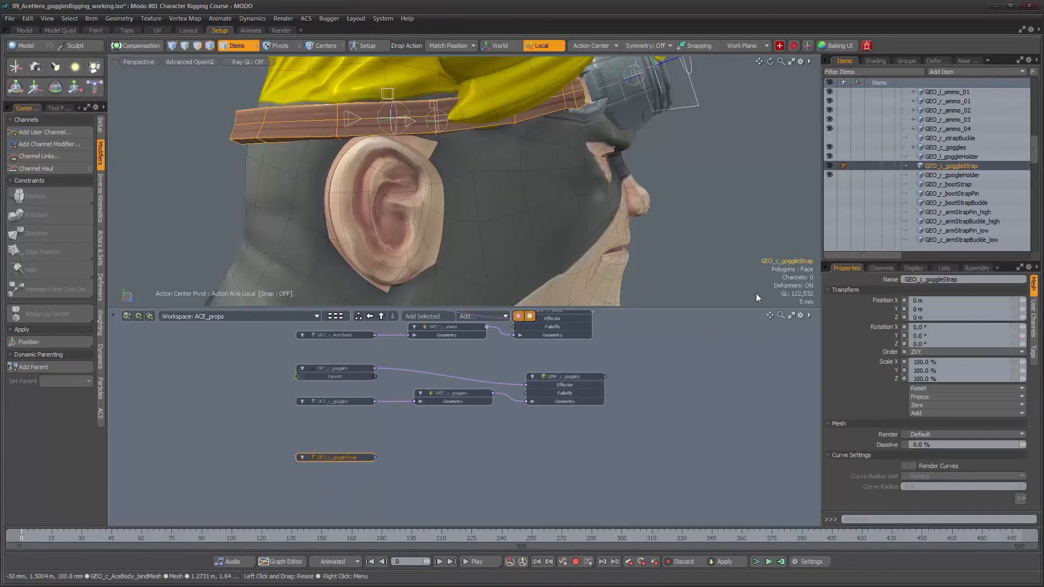
{"action": "left_click", "coordinate": [101, 332]}
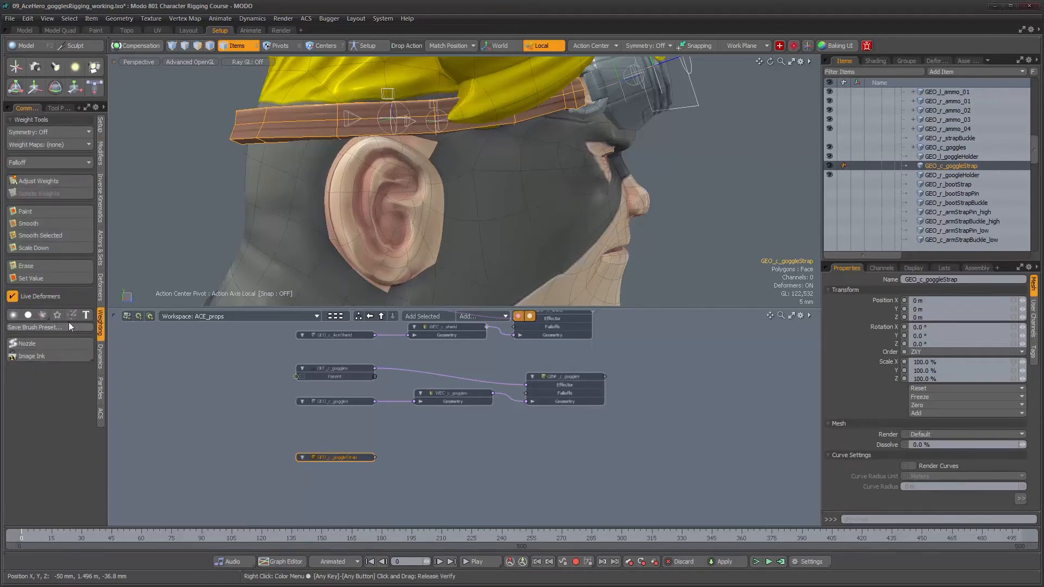
{"action": "scroll", "coordinate": [977, 182], "scroll_direction": "down", "scroll_amount": 4}
{"action": "scroll", "coordinate": [970, 207], "scroll_direction": "down", "scroll_amount": 5}
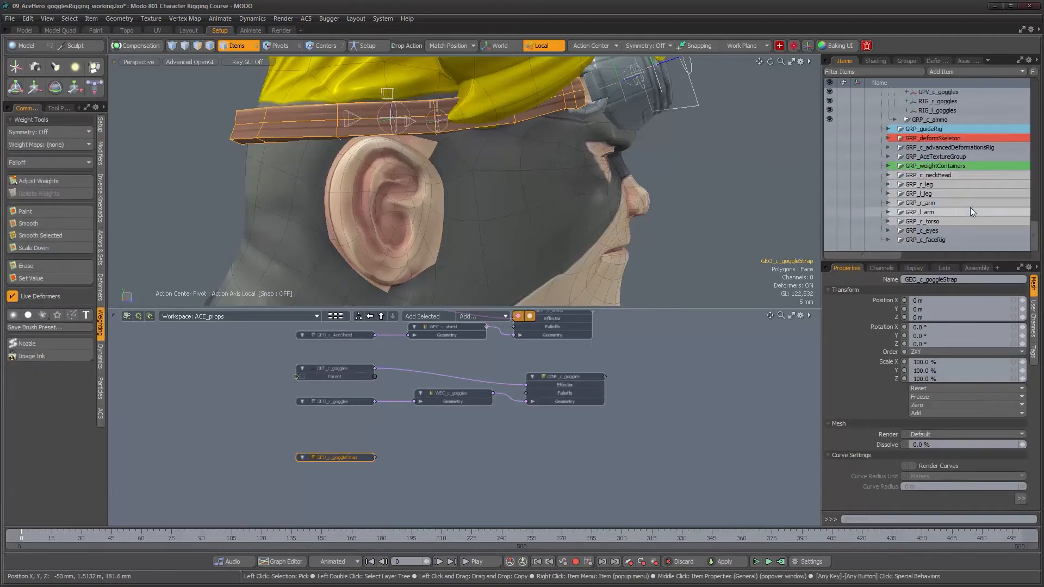
{"action": "left_click", "coordinate": [99, 298]}
{"action": "left_click", "coordinate": [58, 344]}
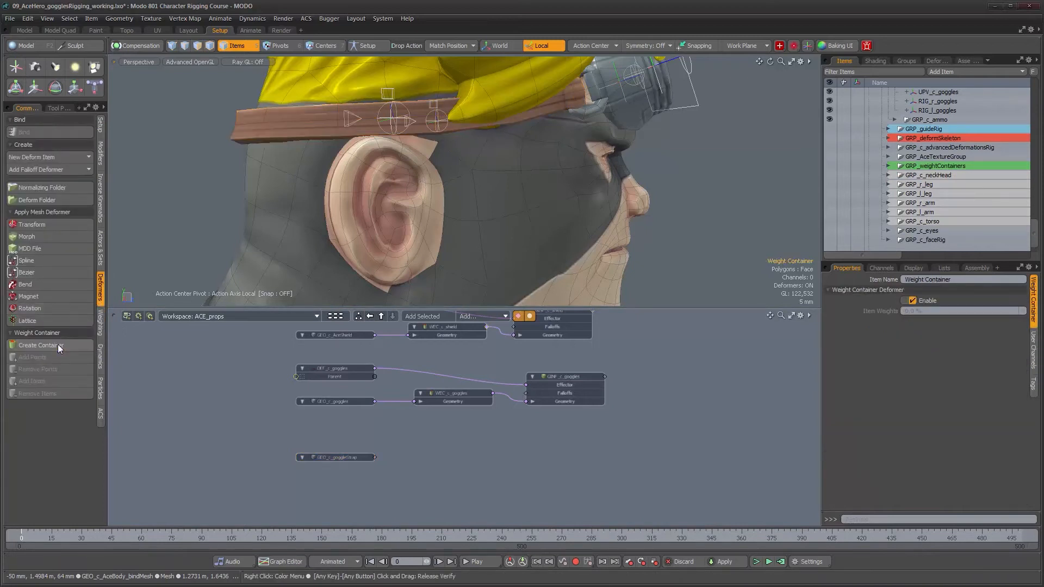
{"action": "left_click", "coordinate": [57, 344]}
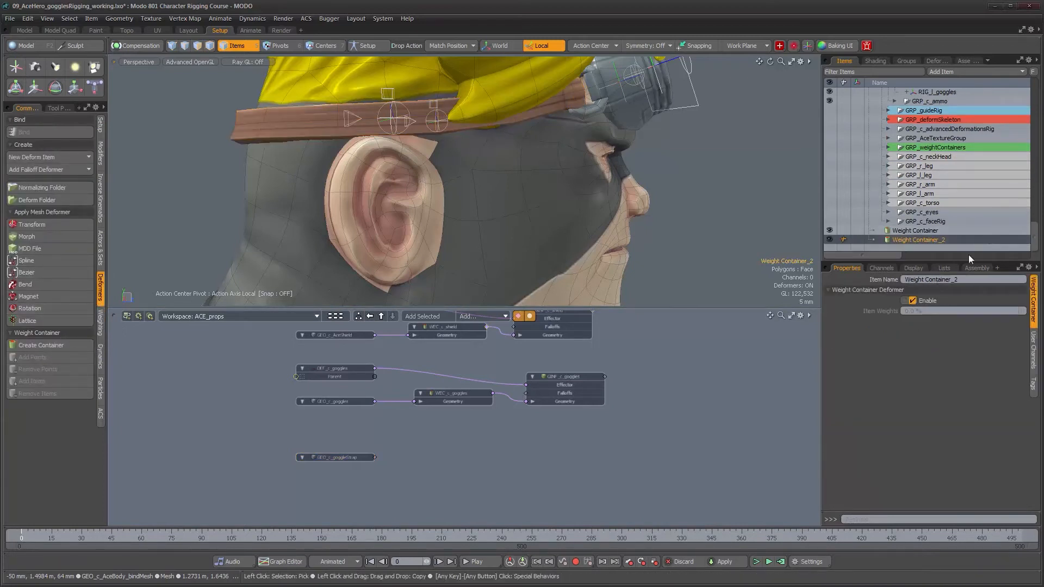
Step: Rename the two new weight containers WEC_r_goggleStrap and WEC_l_goggleStrap
{"action": "left_click", "coordinate": [930, 229]}
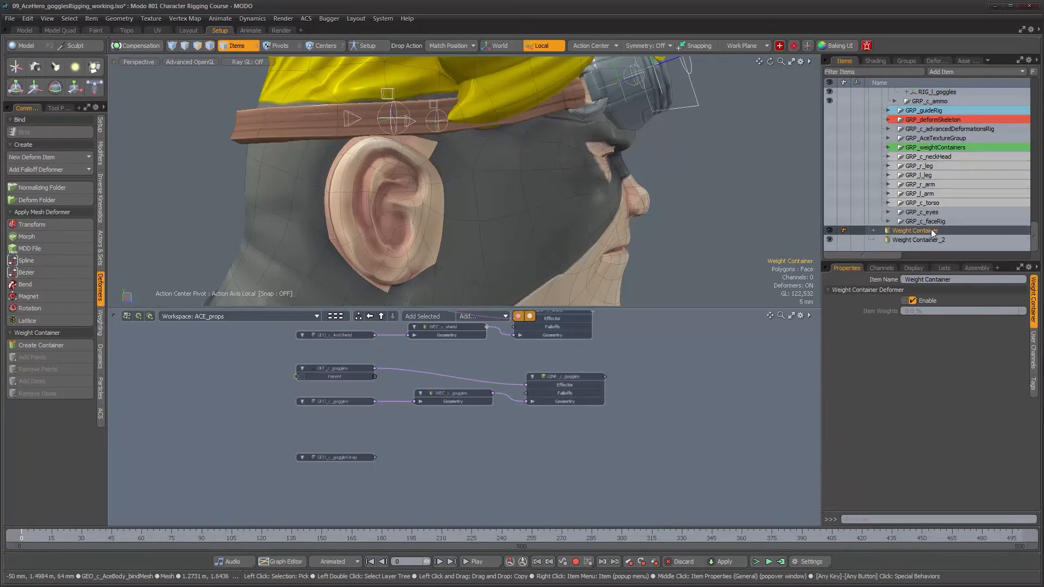
{"action": "left_click", "coordinate": [931, 229]}
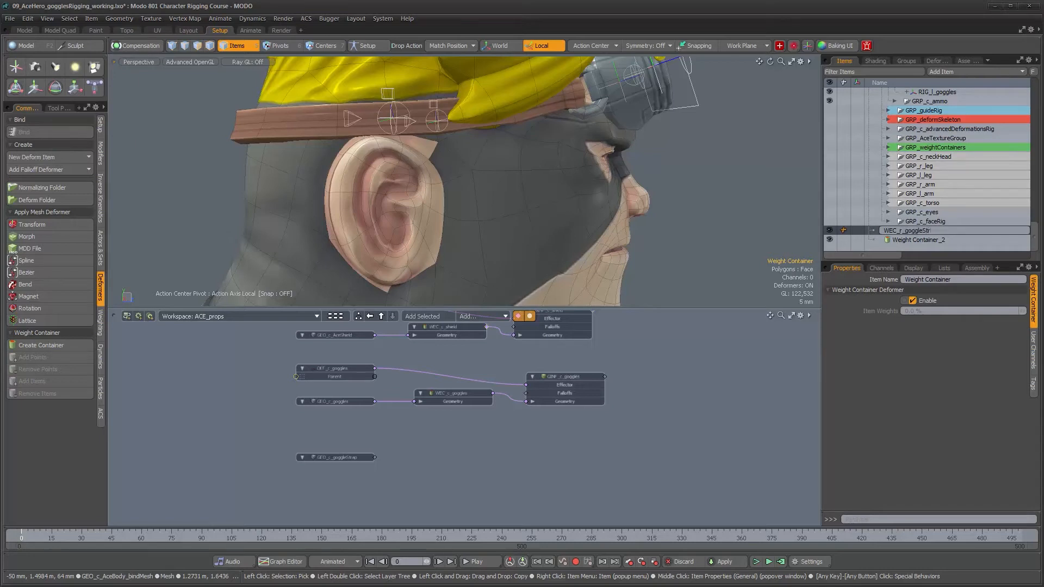
{"action": "type", "text": "WEC_r_goggleStrap"}
{"action": "left_click", "coordinate": [944, 238]}
{"action": "left_click", "coordinate": [960, 279]}
{"action": "type", "text": "WEC"}
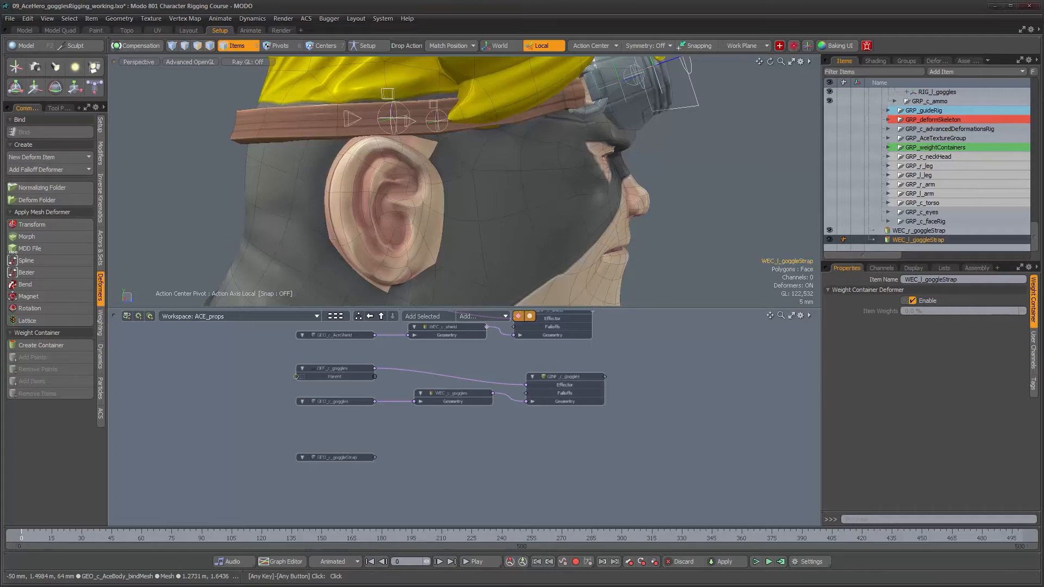
Step: Add both goggle strap weight containers to the schematic and connect GEO_c_goggleStrap to their Geometry inputs
{"action": "left_click", "coordinate": [905, 232], "text": "shift"}
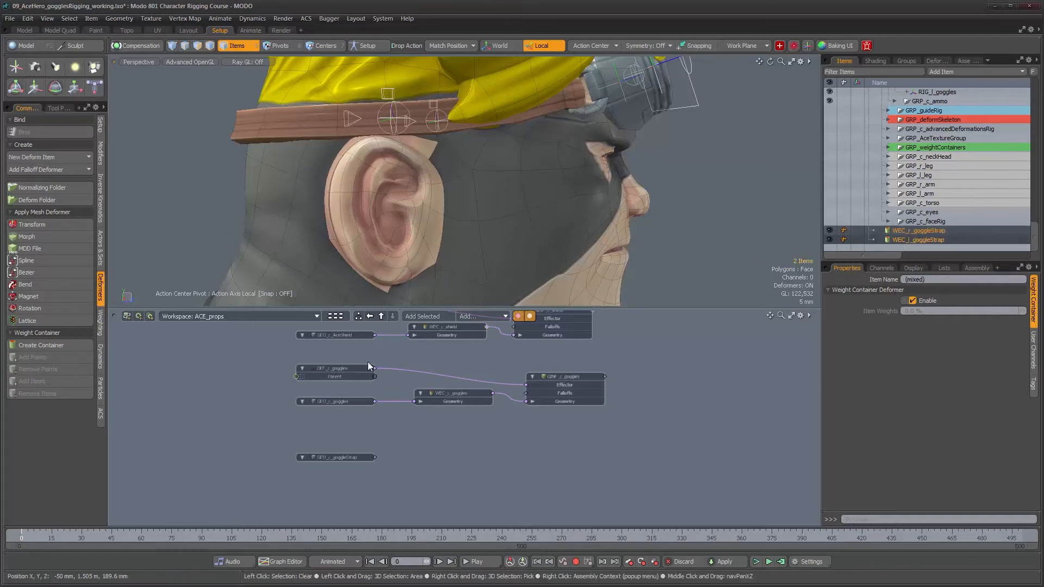
{"action": "left_click", "coordinate": [420, 318]}
{"action": "left_click_drag", "start_coordinate": [543, 421], "coordinate": [434, 485]}
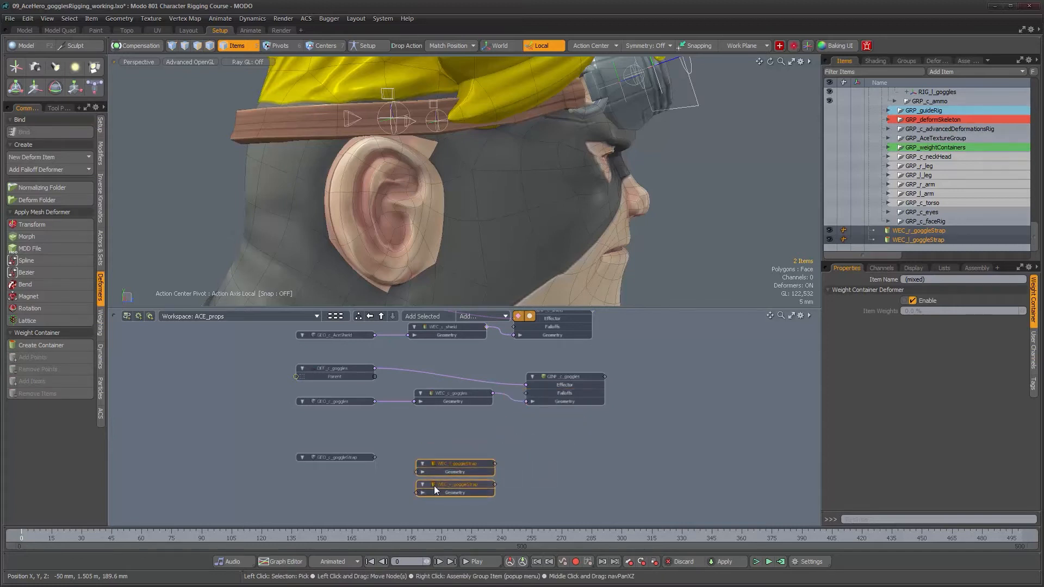
{"action": "left_click", "coordinate": [520, 481]}
{"action": "middle_click_drag", "start_coordinate": [365, 464], "coordinate": [383, 418]}
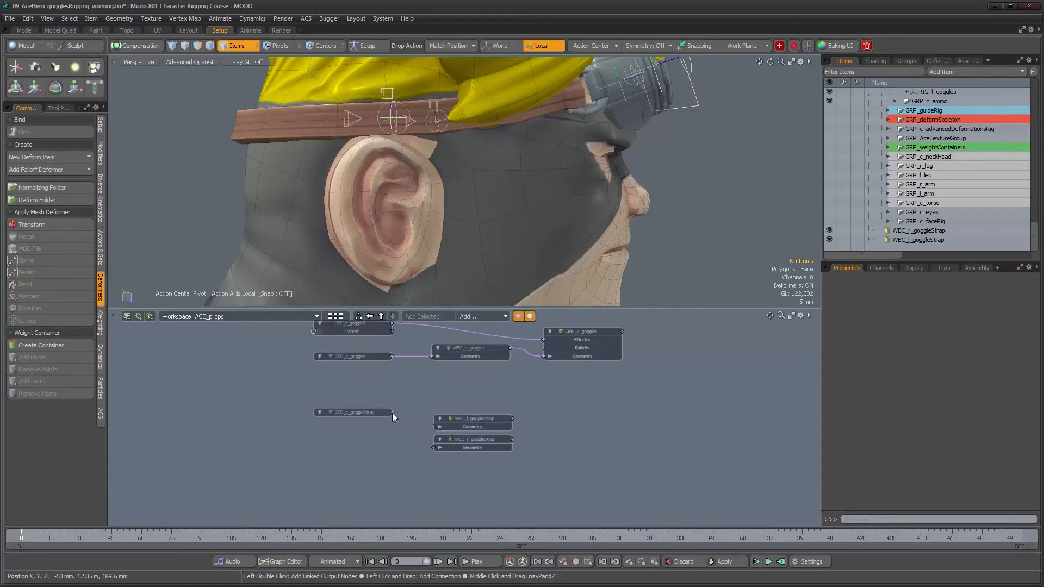
{"action": "left_click_drag", "start_coordinate": [442, 426], "coordinate": [436, 447]}
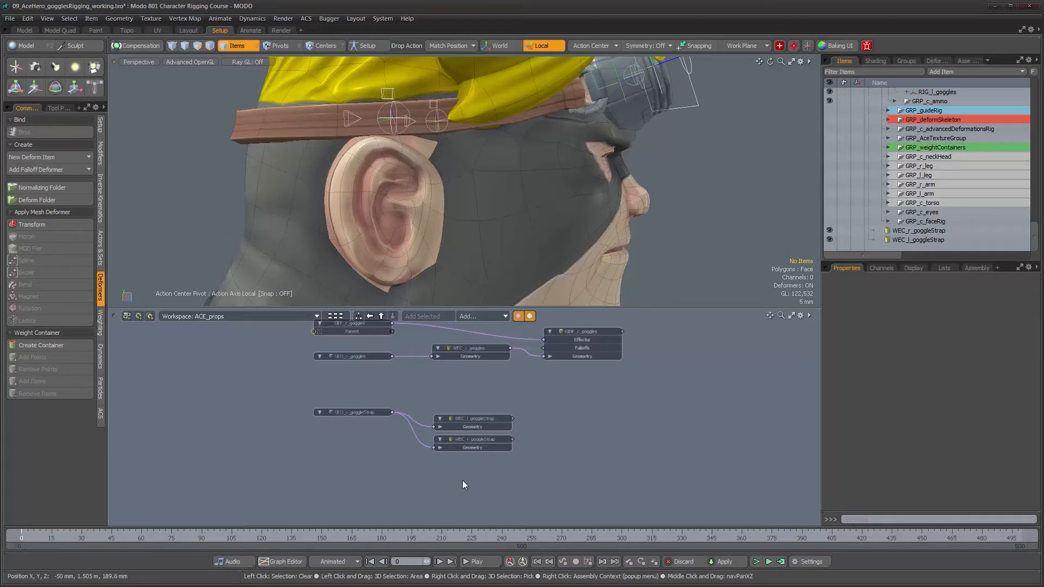
Step: Add a new locator inside the GRP_c_goggles group and name it LOC_r_goggleStrapAttach
{"action": "left_click_drag", "start_coordinate": [522, 180], "coordinate": [364, 182], "text": "alt"}
{"action": "left_click_drag", "start_coordinate": [484, 167], "coordinate": [506, 197], "text": "alt"}
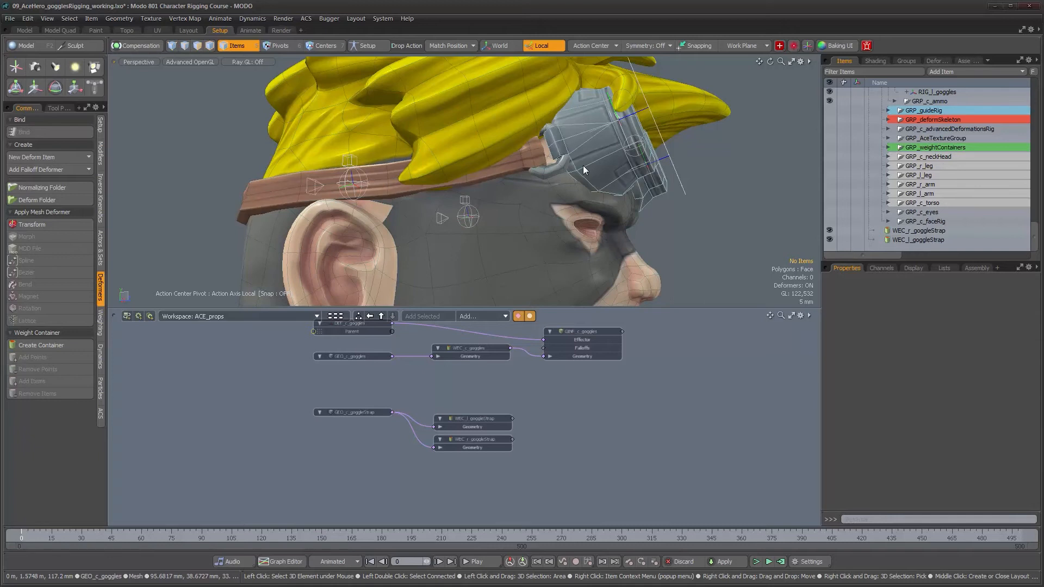
{"action": "left_click_drag", "start_coordinate": [582, 165], "coordinate": [541, 207], "text": "alt"}
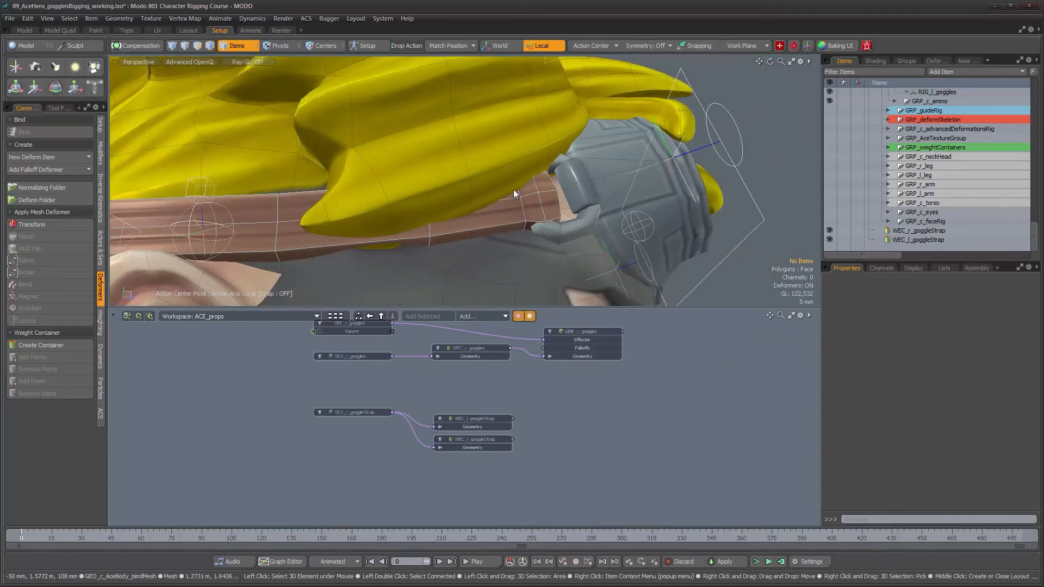
{"action": "left_click_drag", "start_coordinate": [548, 211], "coordinate": [525, 219], "text": "alt"}
{"action": "left_click_drag", "start_coordinate": [570, 224], "coordinate": [567, 175], "text": "alt"}
{"action": "left_click", "coordinate": [577, 183]}
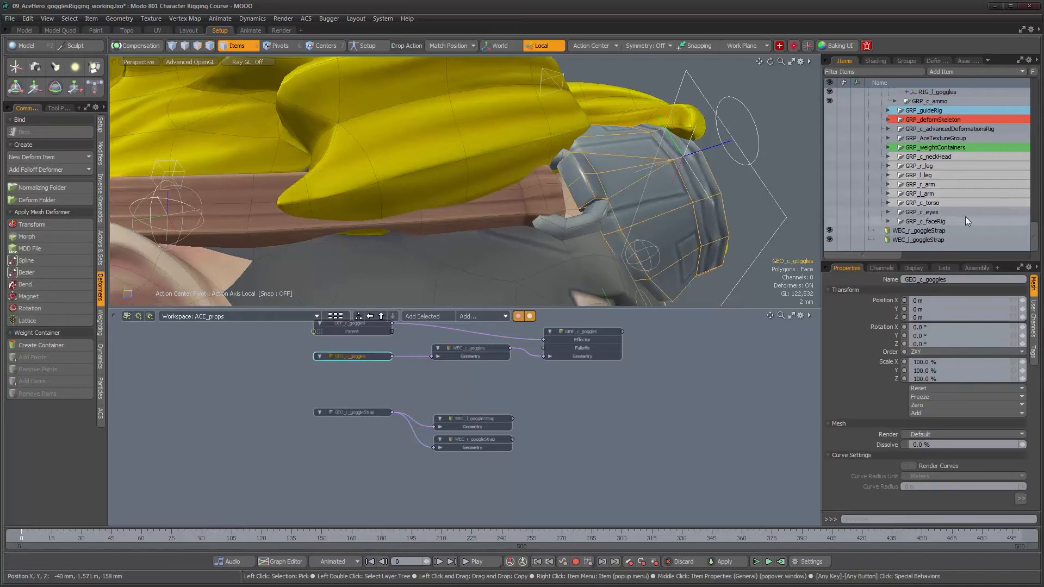
{"action": "key", "text": "n"}
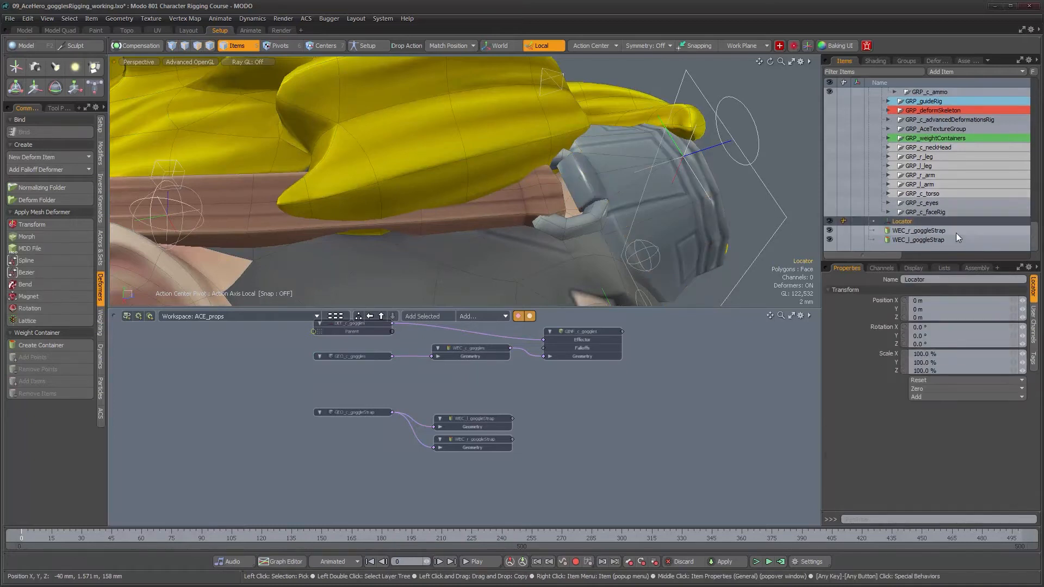
{"action": "left_click_drag", "start_coordinate": [902, 224], "coordinate": [948, 196]}
{"action": "left_click_drag", "start_coordinate": [947, 131], "coordinate": [940, 113]}
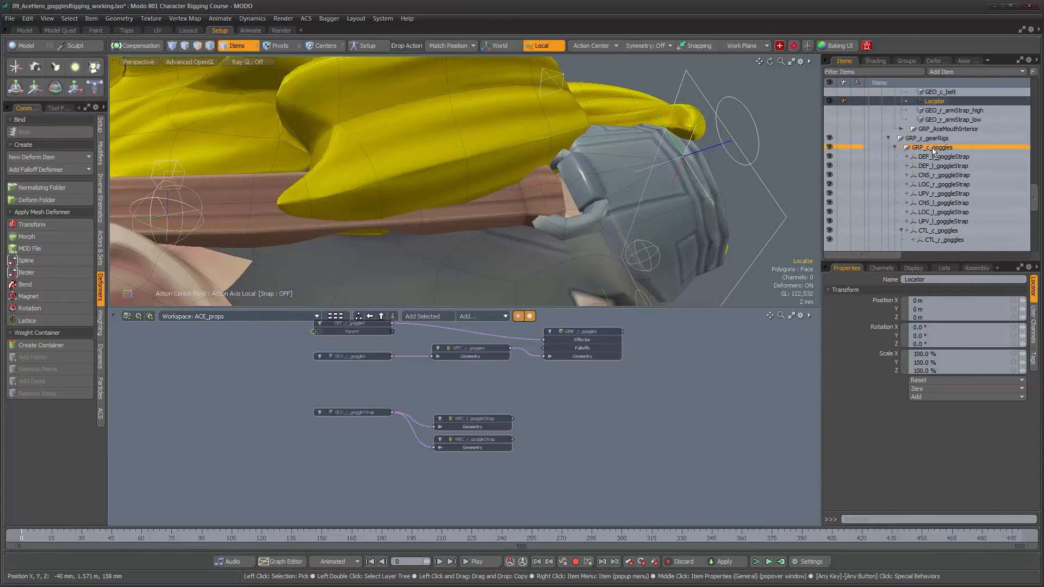
{"action": "left_click_drag", "start_coordinate": [933, 152], "coordinate": [934, 153]}
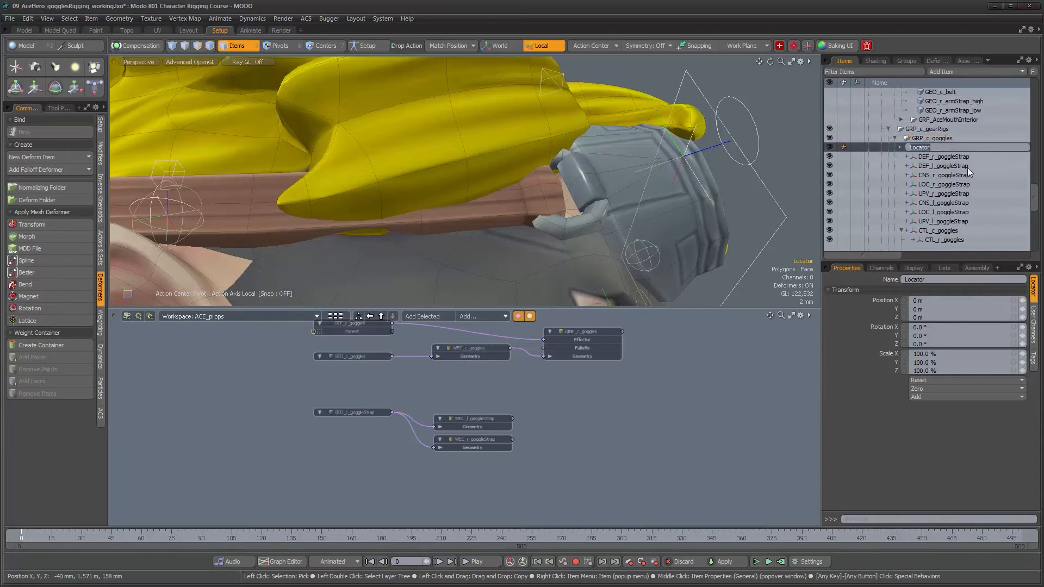
{"action": "type", "text": "LOC_r_goggleStrapAttach"}
{"action": "key", "text": "Return"}
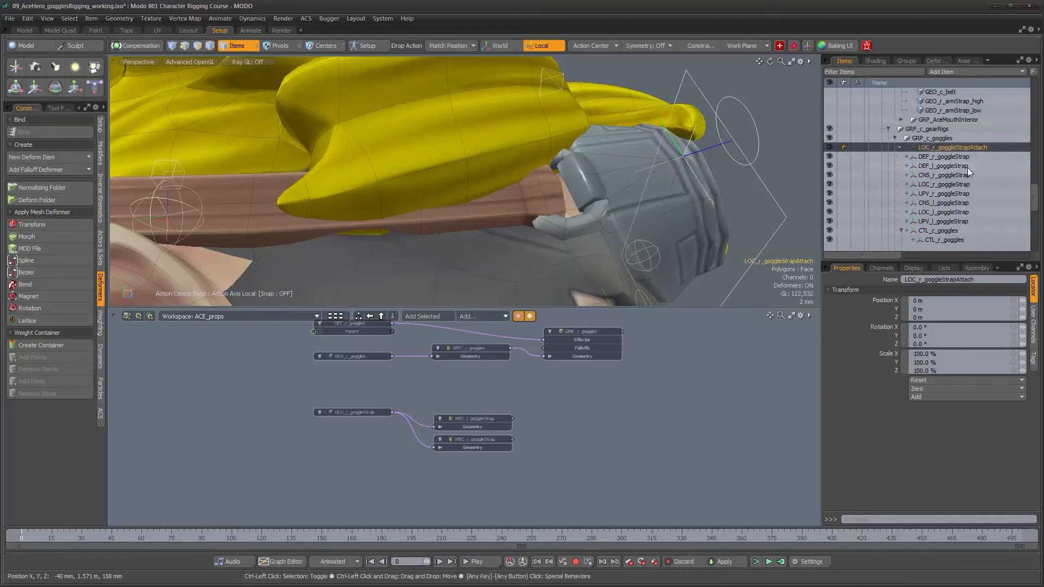
Step: Duplicate LOC_r_goggleStrapAttach and rename the copy LOC_l_goggleStrapAttach
{"action": "key", "text": "ctrl+d"}
{"action": "double_click", "coordinate": [933, 157]}
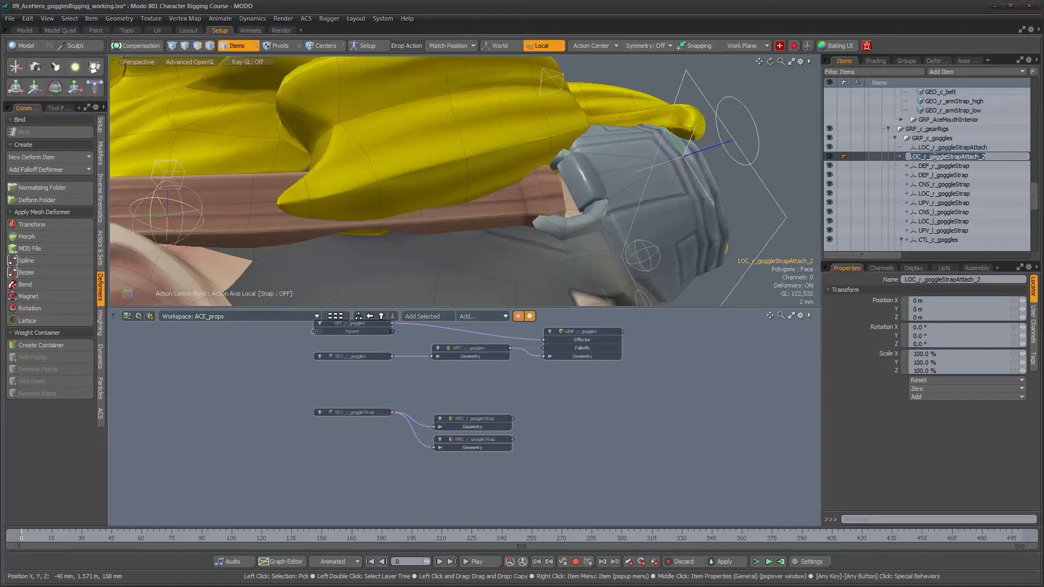
{"action": "key", "text": "BackSpace"}
{"action": "type", "text": "l"}
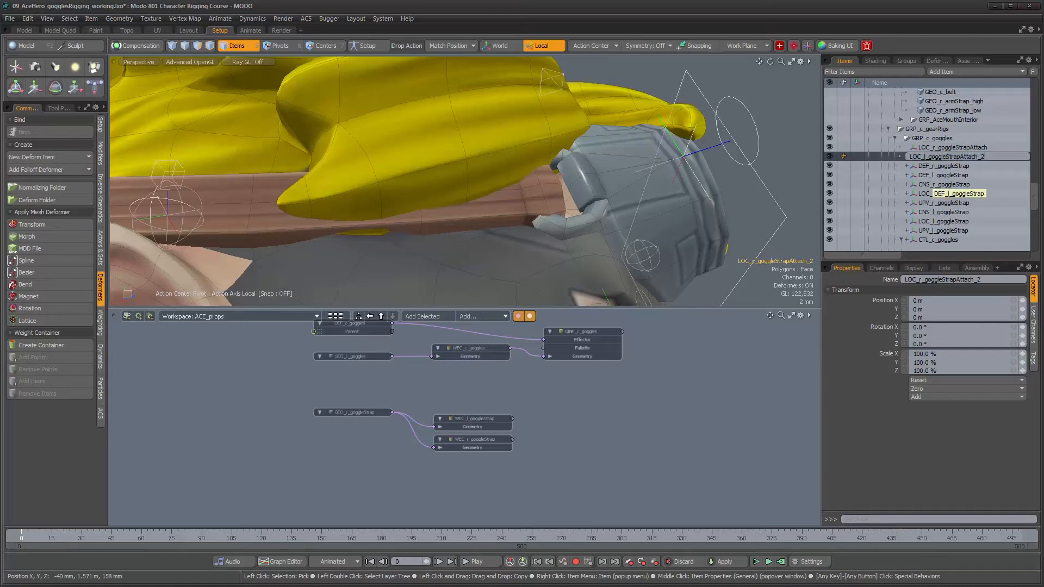
{"action": "key", "text": "BackSpace"}
{"action": "key", "text": "BackSpace"}
{"action": "key", "text": "Return"}
Step: Look up the index of the GEO_c_goggles vertex where the strap attaches on the character's right side
{"action": "left_click", "coordinate": [955, 149]}
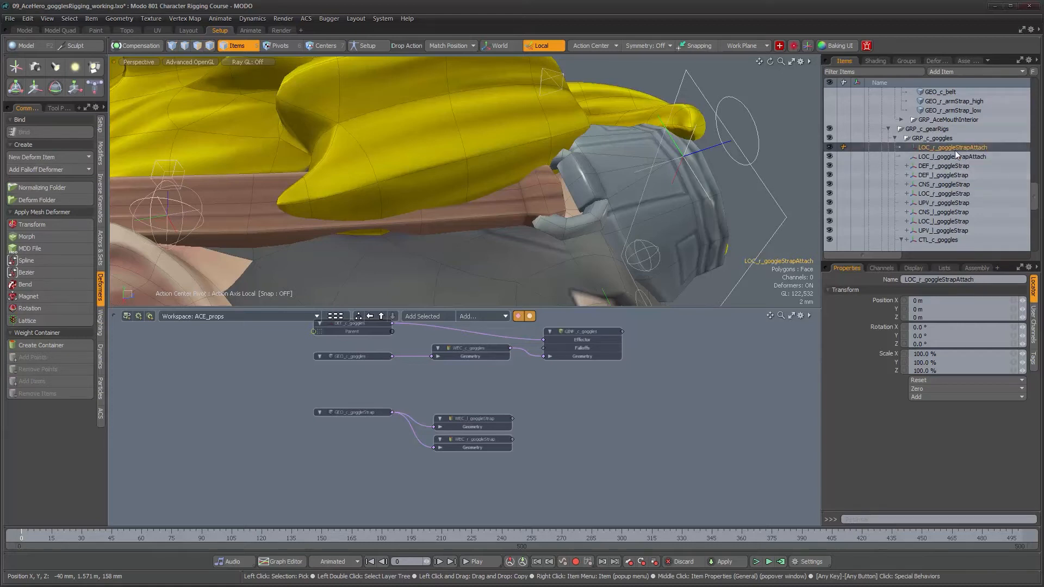
{"action": "left_click_drag", "start_coordinate": [683, 213], "coordinate": [585, 187], "text": "alt"}
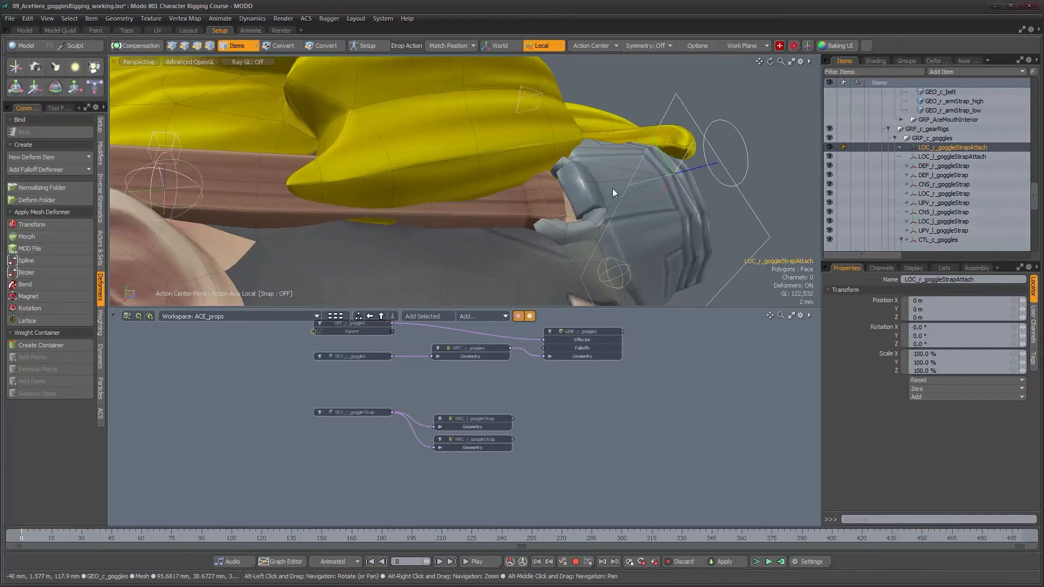
{"action": "right_click_drag", "start_coordinate": [649, 205], "coordinate": [653, 207], "text": "alt"}
{"action": "left_click", "coordinate": [654, 206]}
{"action": "left_click_drag", "start_coordinate": [639, 210], "coordinate": [575, 207], "text": "alt"}
{"action": "key", "text": "1"}
{"action": "left_click", "coordinate": [551, 210]}
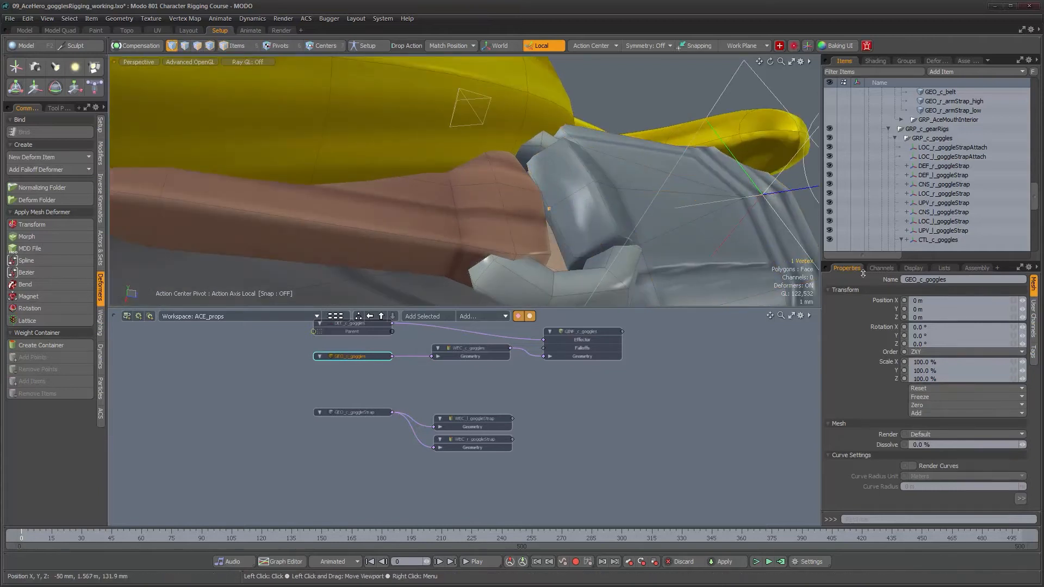
{"action": "left_click", "coordinate": [944, 268]}
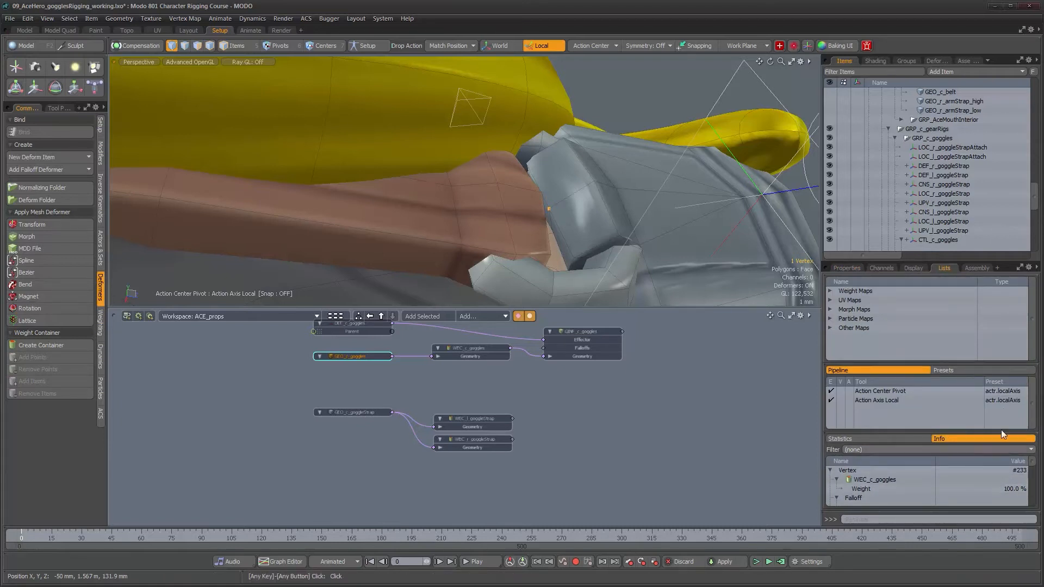
Step: Look up the index of the matching GEO_c_goggles vertex at the strap attachment on the character's left side
{"action": "left_click_drag", "start_coordinate": [627, 237], "coordinate": [473, 237], "text": "alt"}
{"action": "left_click_drag", "start_coordinate": [305, 215], "coordinate": [431, 195], "text": "alt"}
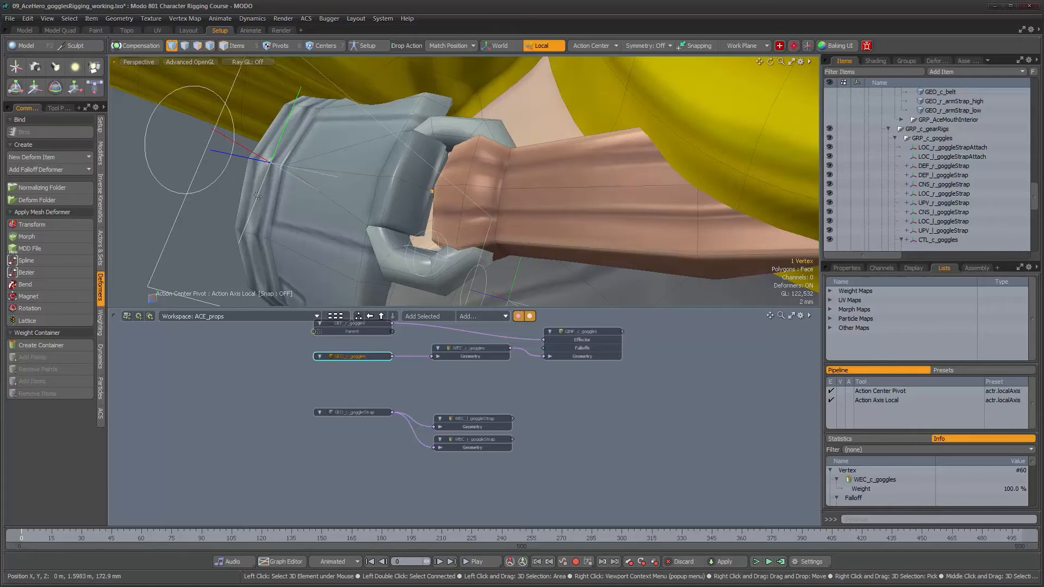
{"action": "left_click", "coordinate": [203, 243]}
Step: Constrain LOC_r_goggleStrapAttach to the GEO_c_goggles mesh with a Vertex Position constraint
{"action": "key", "text": "5"}
{"action": "left_click", "coordinate": [625, 225]}
{"action": "left_click_drag", "start_coordinate": [625, 225], "coordinate": [229, 235], "text": "alt"}
{"action": "scroll", "coordinate": [933, 236], "scroll_direction": "down", "scroll_amount": 3}
{"action": "scroll", "coordinate": [936, 233], "scroll_direction": "up", "scroll_amount": 5}
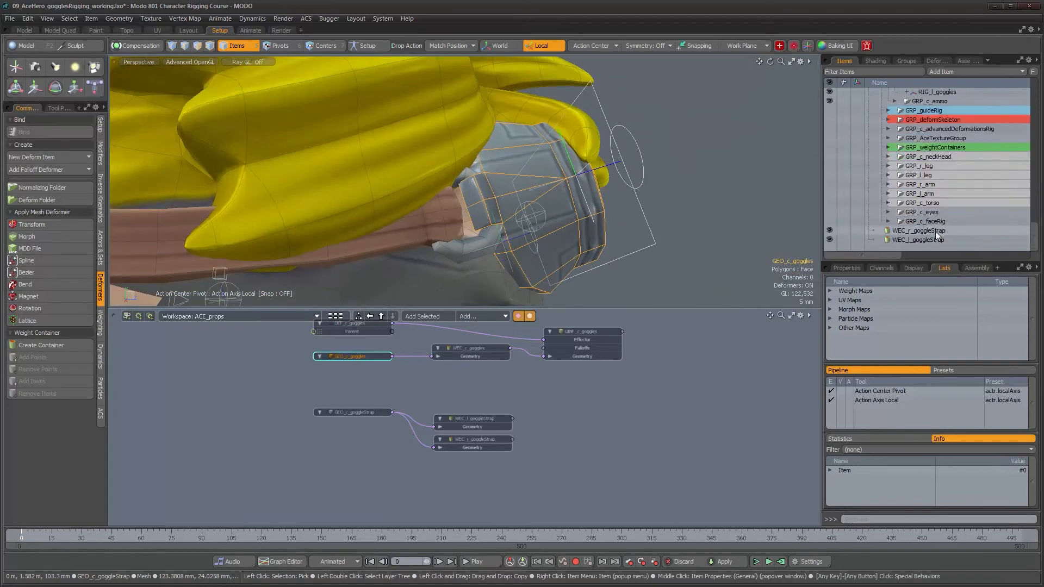
{"action": "scroll", "coordinate": [945, 216], "scroll_direction": "up", "scroll_amount": 3}
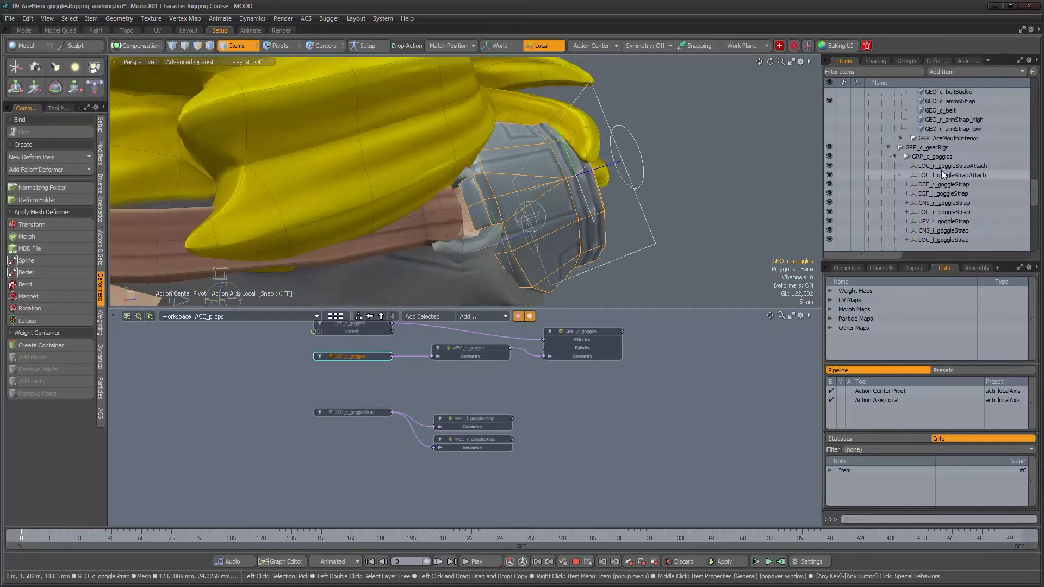
{"action": "left_click", "coordinate": [942, 166]}
{"action": "left_click_drag", "start_coordinate": [579, 203], "coordinate": [596, 229], "text": "alt"}
{"action": "left_click", "coordinate": [595, 228], "text": "shift"}
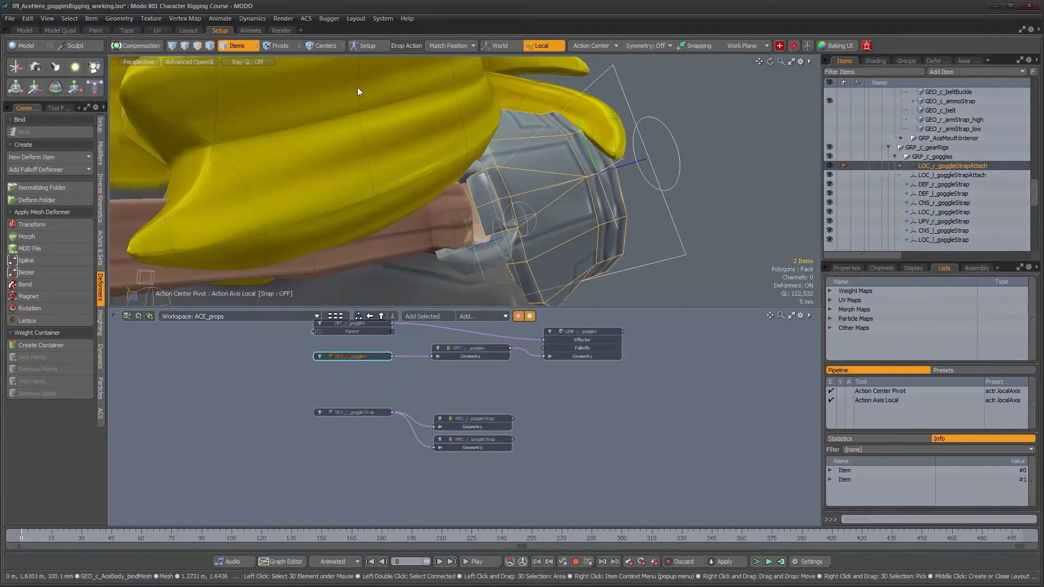
{"action": "left_click", "coordinate": [101, 155]}
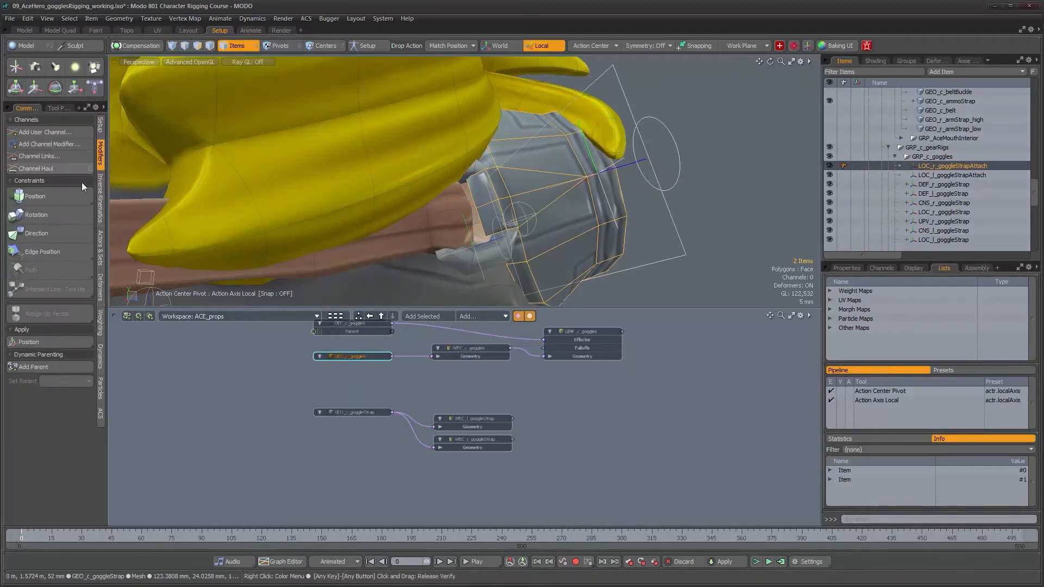
{"action": "left_click", "coordinate": [37, 248]}
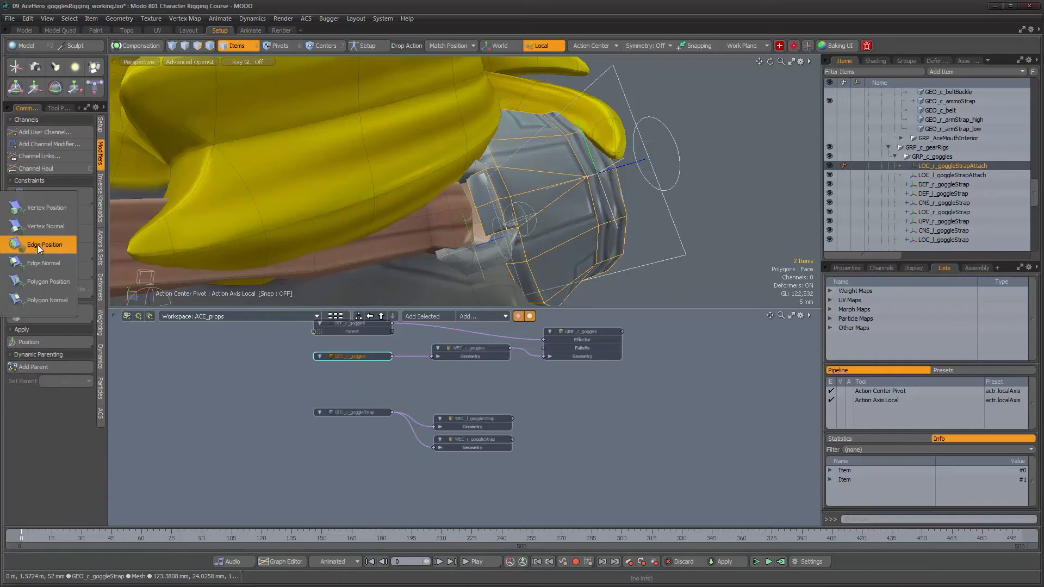
{"action": "left_click", "coordinate": [48, 208]}
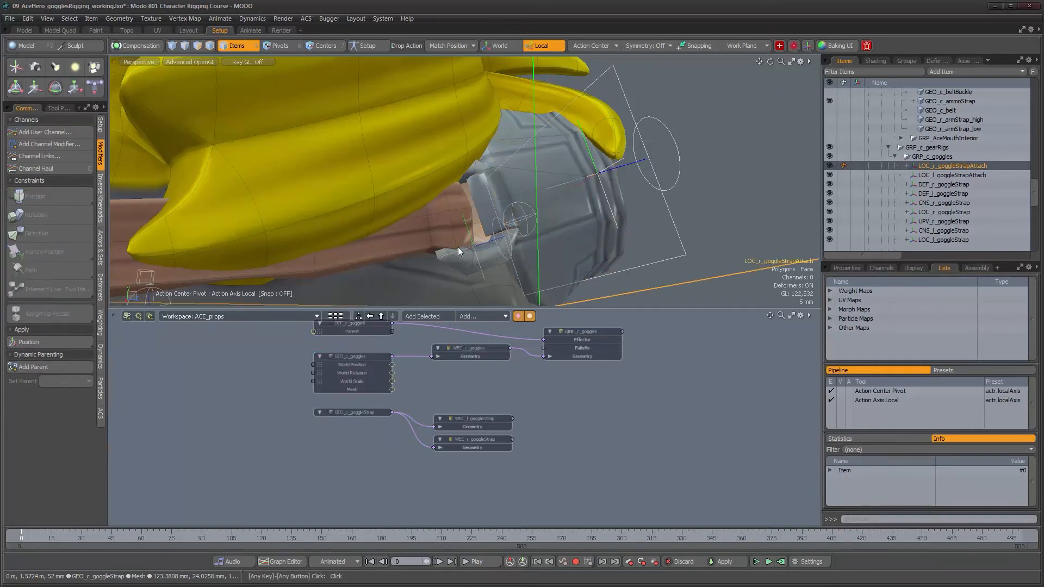
Step: Set Index A of the vertex position constraint on LOC_r_goggleStrapAttach to 233
{"action": "left_click", "coordinate": [848, 268]}
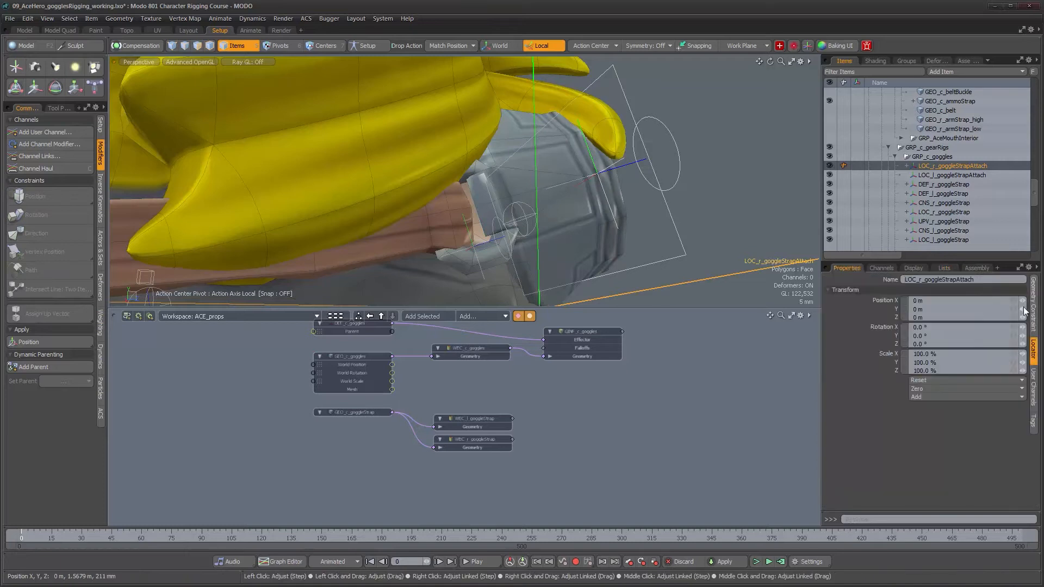
{"action": "left_click", "coordinate": [1030, 302]}
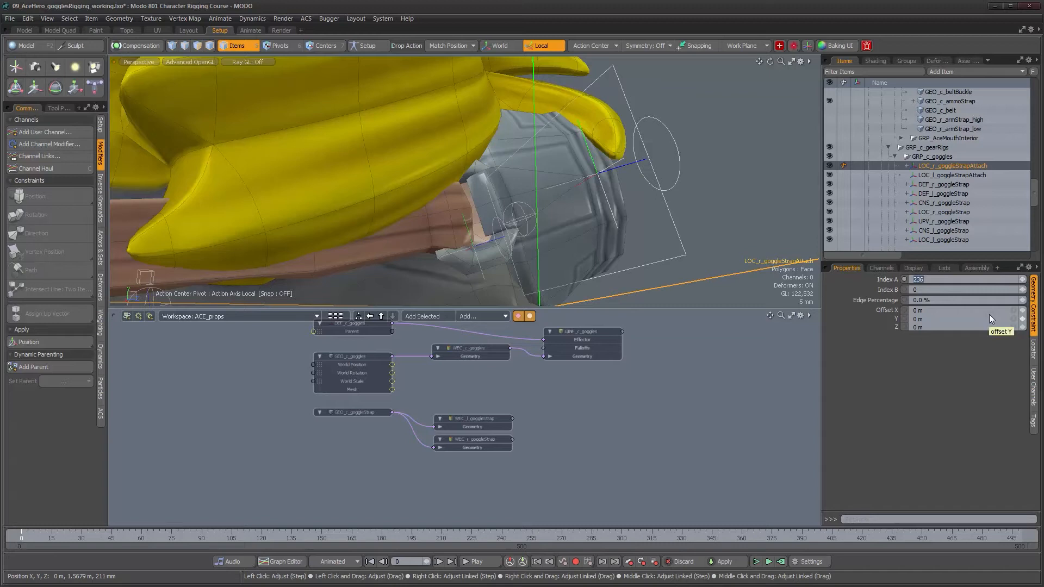
{"action": "type", "text": "233"}
{"action": "key", "text": "Return"}
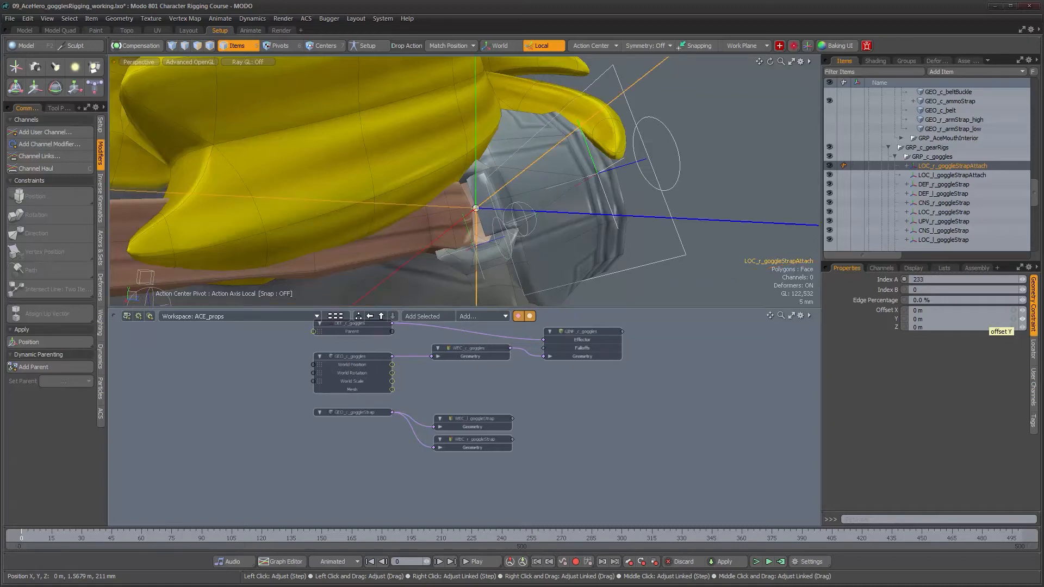
{"action": "left_click_drag", "start_coordinate": [576, 229], "coordinate": [535, 177], "text": "alt"}
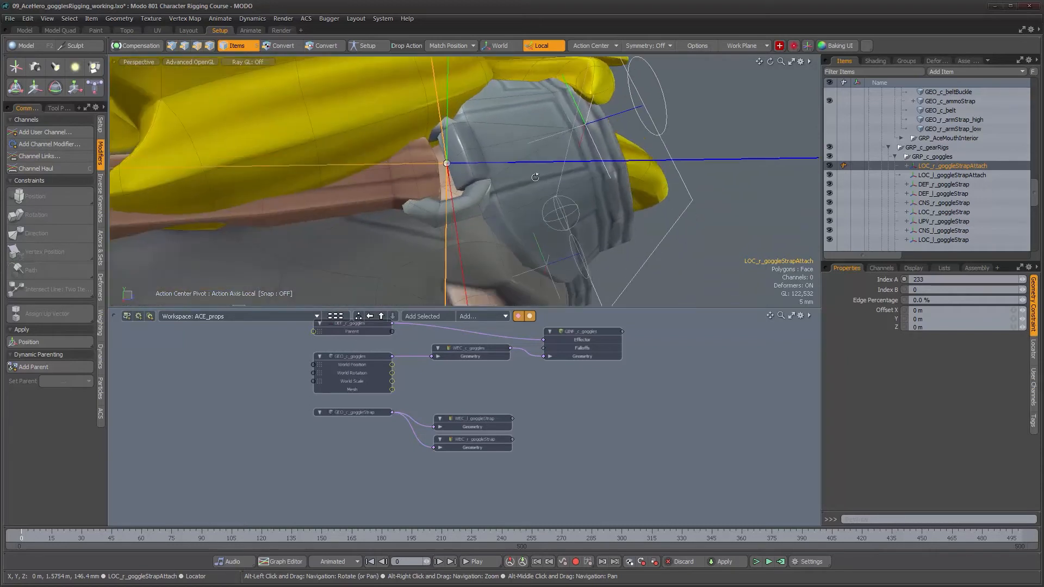
Step: Add a Vertex Normal constraint from GEO_c_goggles to LOC_r_goggleStrapAttach to drive its orientation
{"action": "left_click_drag", "start_coordinate": [471, 183], "coordinate": [332, 193], "text": "alt"}
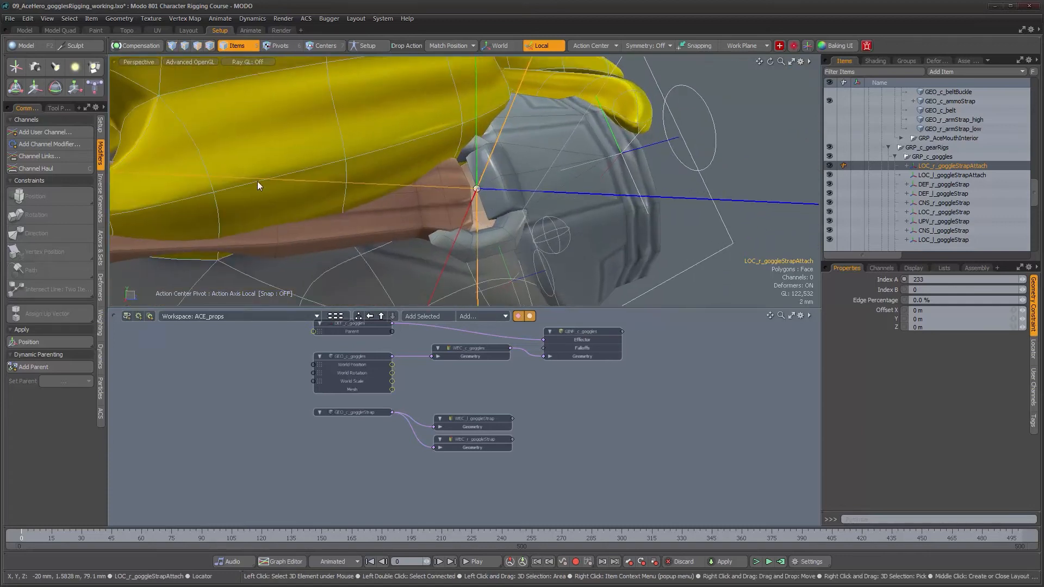
{"action": "left_click", "coordinate": [534, 161], "text": "shift"}
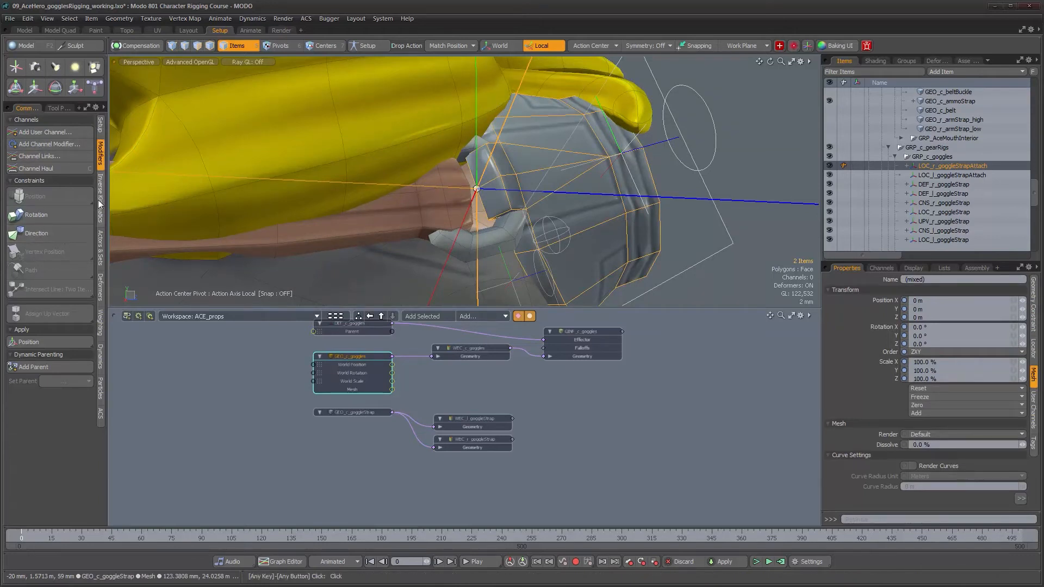
{"action": "left_click", "coordinate": [58, 254]}
{"action": "left_click", "coordinate": [60, 269]}
{"action": "left_click_drag", "start_coordinate": [579, 227], "coordinate": [471, 145], "text": "alt"}
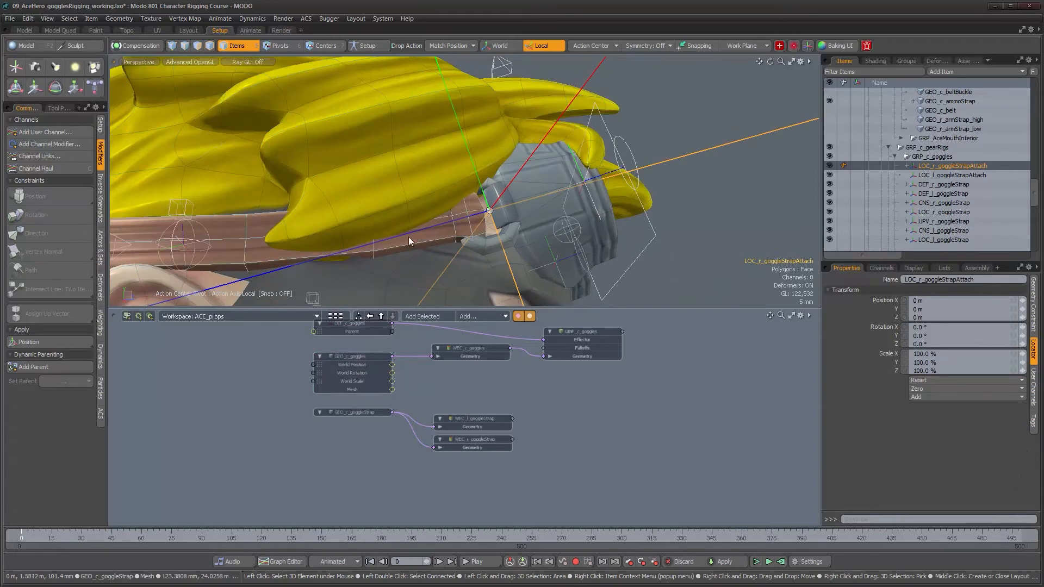
{"action": "mouse_move", "coordinate": [536, 223]}
{"action": "left_mouse_down", "text": "alt"}
{"action": "mouse_move", "coordinate": [512, 234]}
{"action": "mouse_move", "coordinate": [530, 235]}
{"action": "left_mouse_up", "text": "alt"}
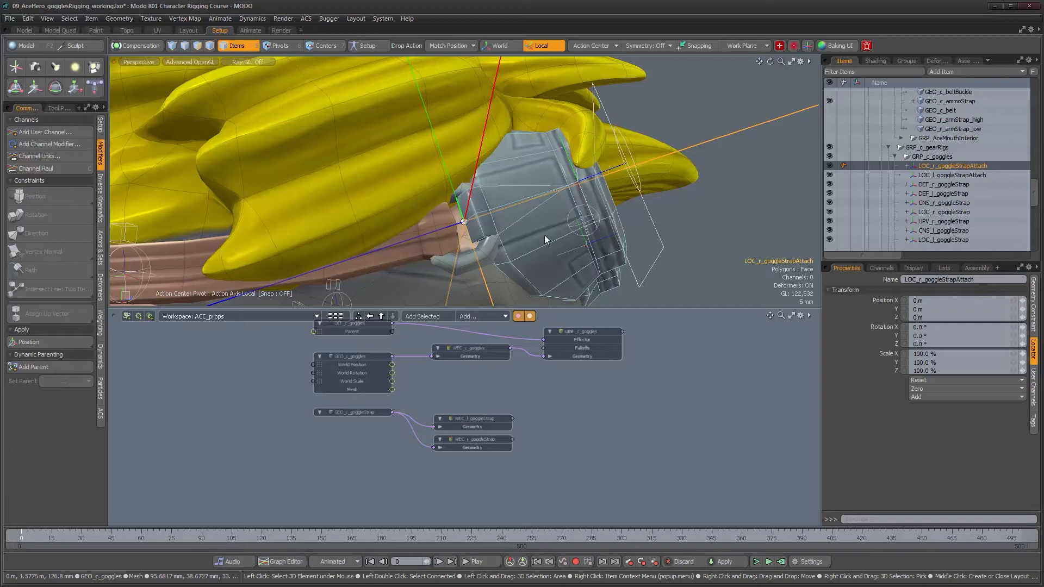
Step: Switch the GEO_c_goggles mesh from plain faces to subdivision surfaces
{"action": "left_click", "coordinate": [529, 251]}
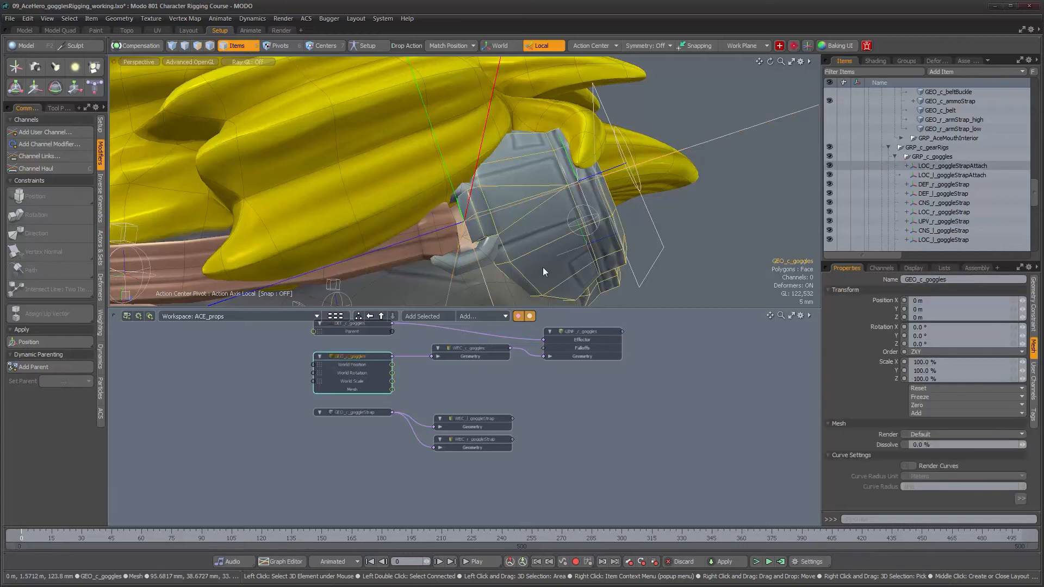
{"action": "key", "text": "Tab"}
{"action": "left_click_drag", "start_coordinate": [543, 270], "coordinate": [537, 234], "text": "alt"}
{"action": "scroll", "coordinate": [565, 258], "scroll_direction": "down", "scroll_amount": 3}
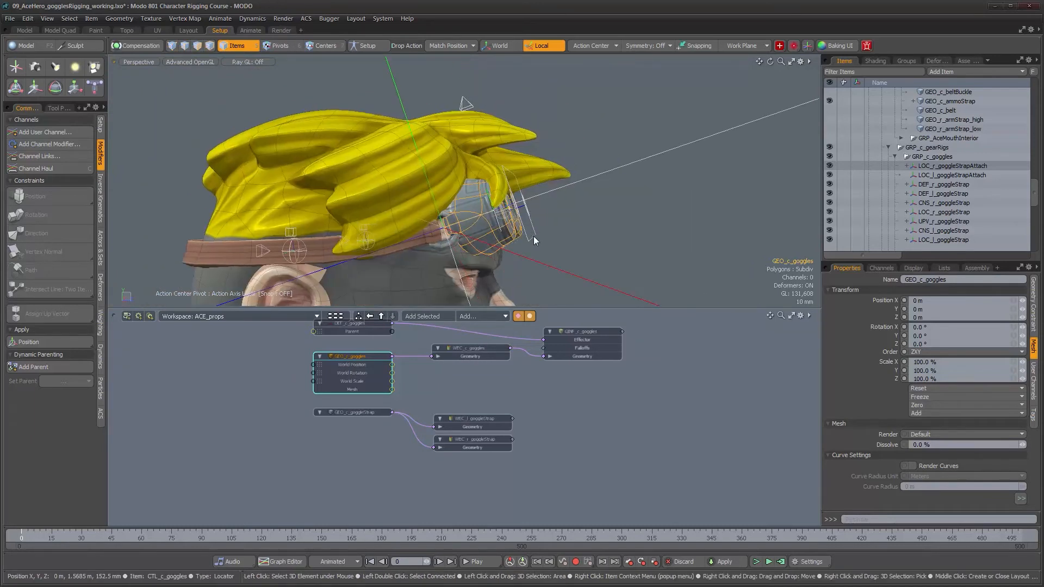
Step: Test-rotate the CTL_c_goggles control about its X axis and undo the rotation
{"action": "left_click", "coordinate": [523, 218]}
{"action": "scroll", "coordinate": [523, 218], "scroll_direction": "up", "scroll_amount": 3}
{"action": "key", "text": "e"}
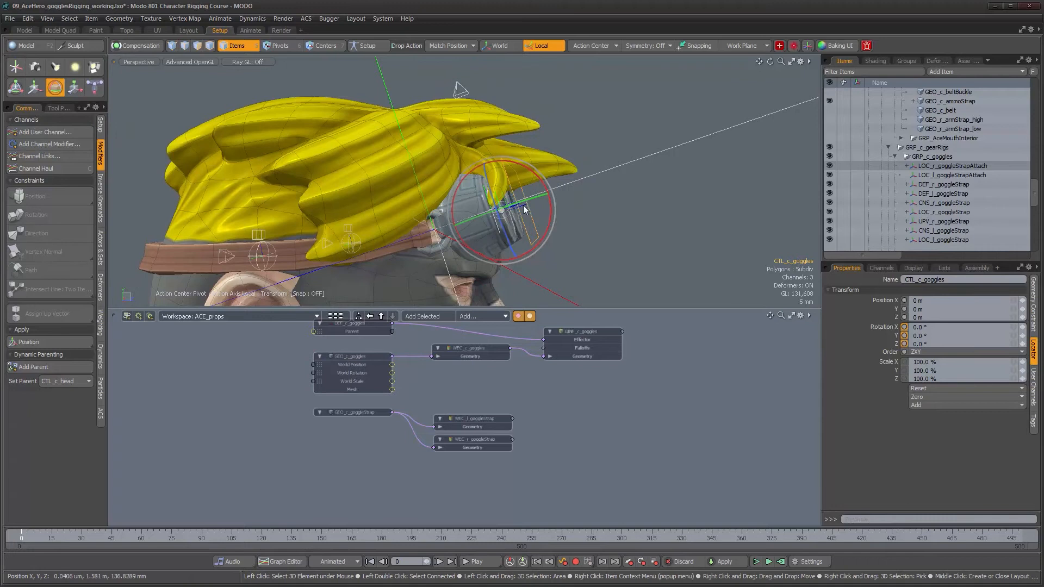
{"action": "left_click_drag", "start_coordinate": [548, 181], "coordinate": [573, 119]}
{"action": "key", "text": "ctrl+z"}
{"action": "left_click", "coordinate": [552, 47]}
{"action": "key", "text": "ctrl+z"}
{"action": "left_click_drag", "start_coordinate": [602, 168], "coordinate": [526, 234], "text": "alt"}
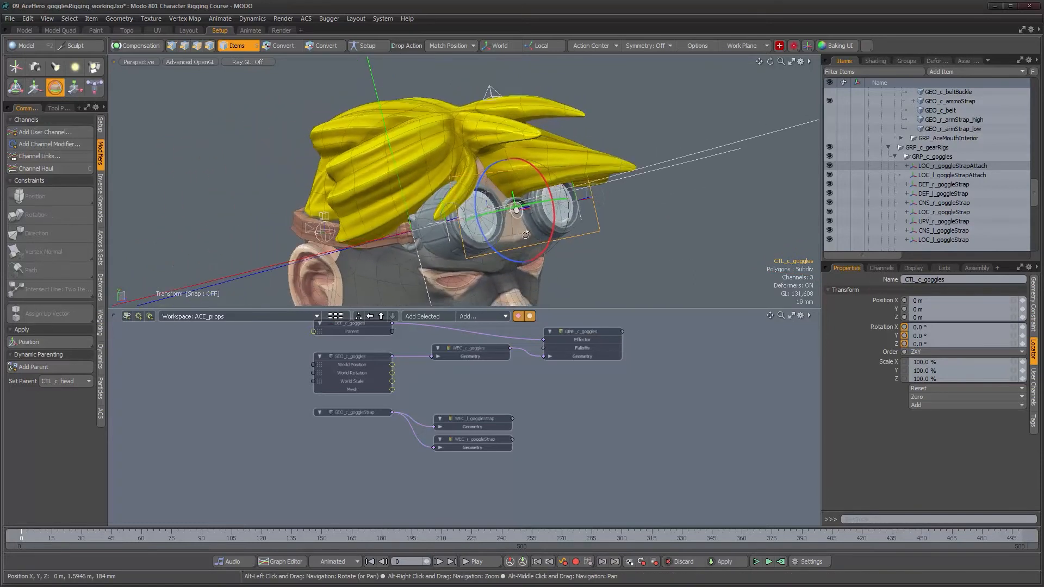
Step: Try moving the CTL_c_goggles control up and back above the hair, and undo the moves
{"action": "key", "text": "w"}
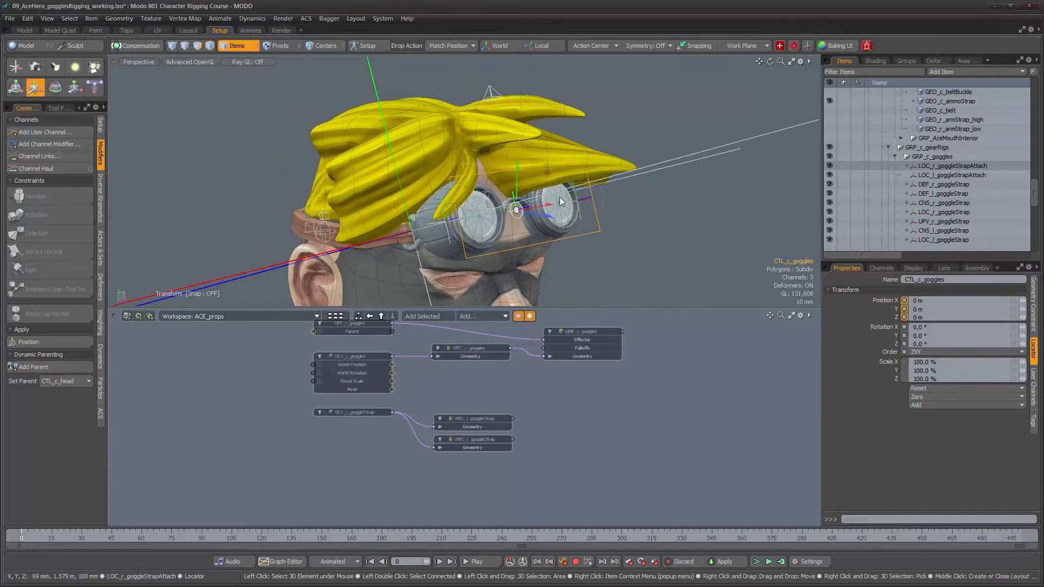
{"action": "mouse_move", "coordinate": [547, 173]}
{"action": "left_mouse_down"}
{"action": "mouse_move", "coordinate": [562, 179]}
{"action": "mouse_move", "coordinate": [536, 169]}
{"action": "mouse_move", "coordinate": [559, 157]}
{"action": "left_mouse_up"}
{"action": "left_click_drag", "start_coordinate": [531, 198], "coordinate": [500, 143]}
{"action": "left_click_drag", "start_coordinate": [535, 103], "coordinate": [522, 59]}
{"action": "left_click_drag", "start_coordinate": [482, 140], "coordinate": [570, 222], "text": "alt"}
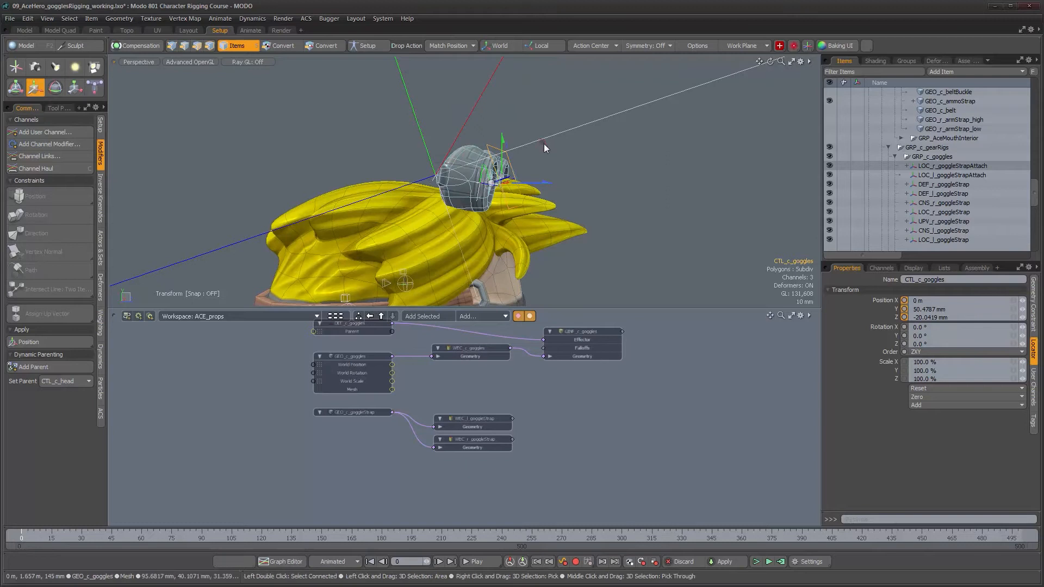
{"action": "mouse_move", "coordinate": [548, 154]}
{"action": "left_mouse_down"}
{"action": "mouse_move", "coordinate": [534, 135]}
{"action": "mouse_move", "coordinate": [543, 138]}
{"action": "left_mouse_up"}
{"action": "left_click_drag", "start_coordinate": [499, 220], "coordinate": [510, 195], "text": "alt"}
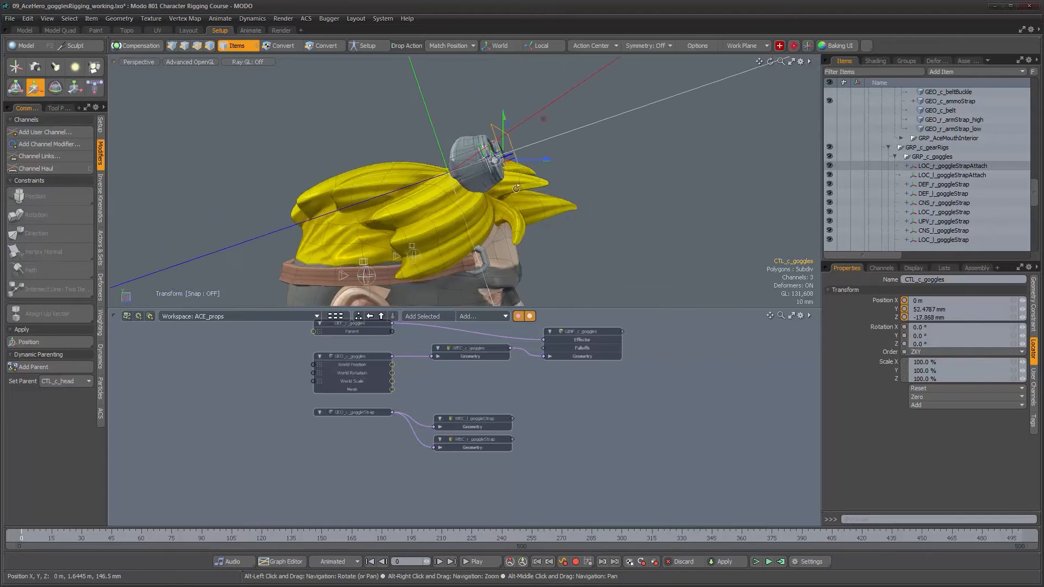
{"action": "key", "text": "ctrl+z"}
{"action": "key", "text": "ctrl+z"}
{"action": "left_click_drag", "start_coordinate": [518, 231], "coordinate": [589, 215], "text": "ctrl+alt"}
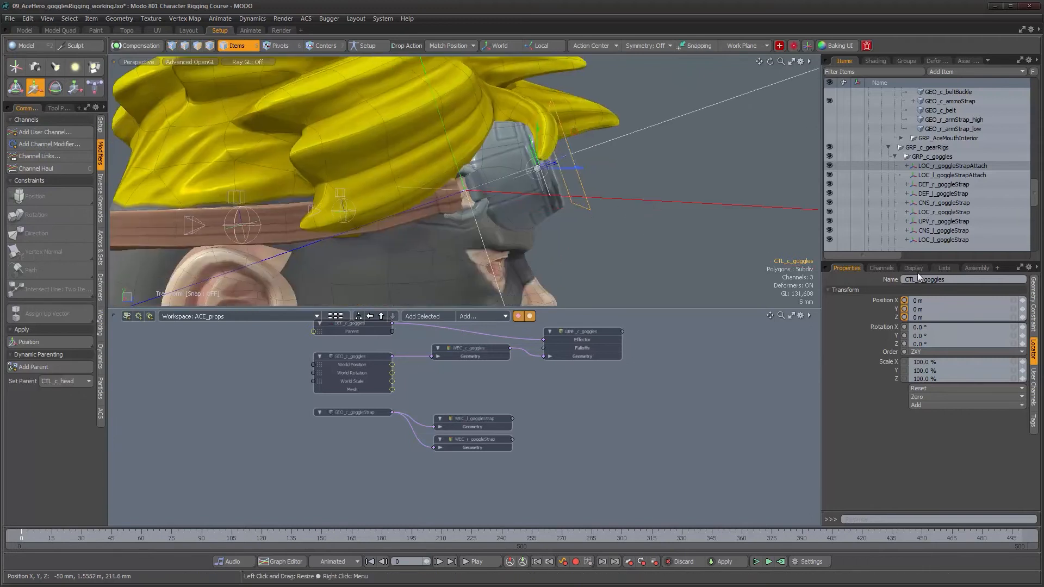
Step: Examine the child items and Dynamic Parent modifier of CTL_c_goggles in the item hierarchy
{"action": "scroll", "coordinate": [930, 163], "scroll_direction": "down", "scroll_amount": 2}
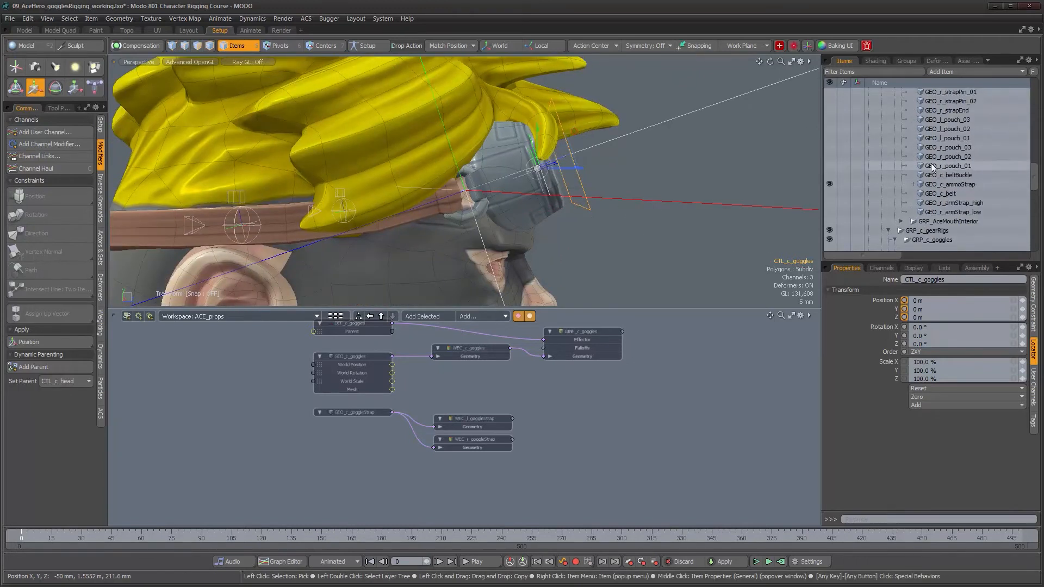
{"action": "scroll", "coordinate": [924, 168], "scroll_direction": "down", "scroll_amount": 3}
{"action": "left_click", "coordinate": [903, 175]}
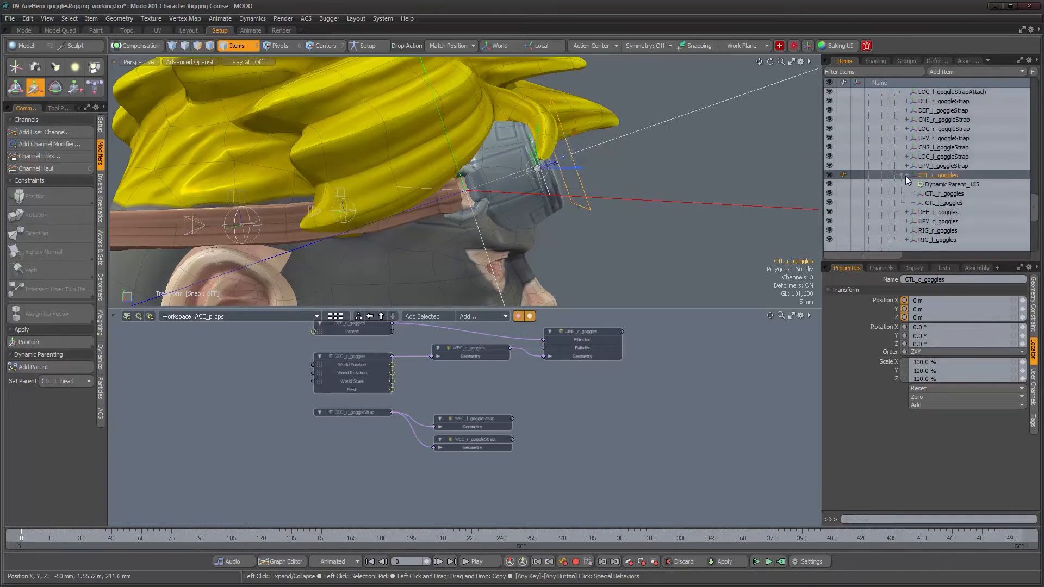
{"action": "left_click", "coordinate": [905, 175]}
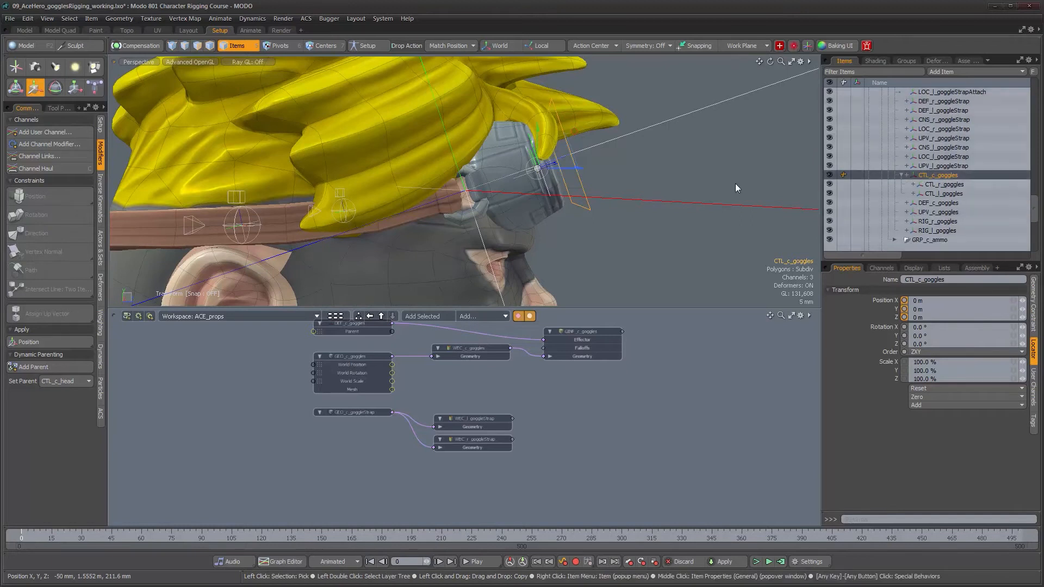
{"action": "left_click", "coordinate": [624, 201]}
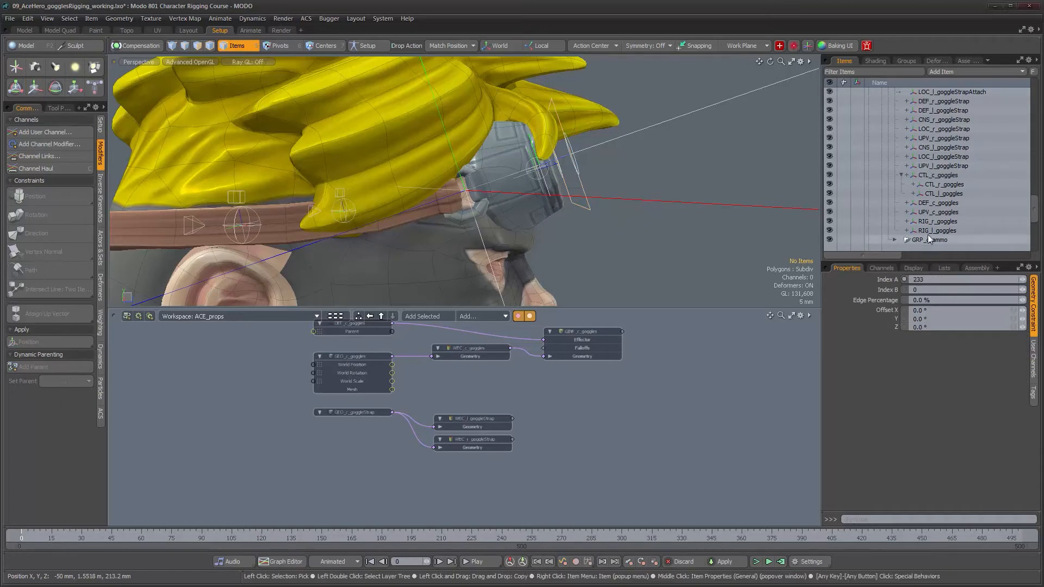
{"action": "scroll", "coordinate": [935, 224], "scroll_direction": "down", "scroll_amount": 2}
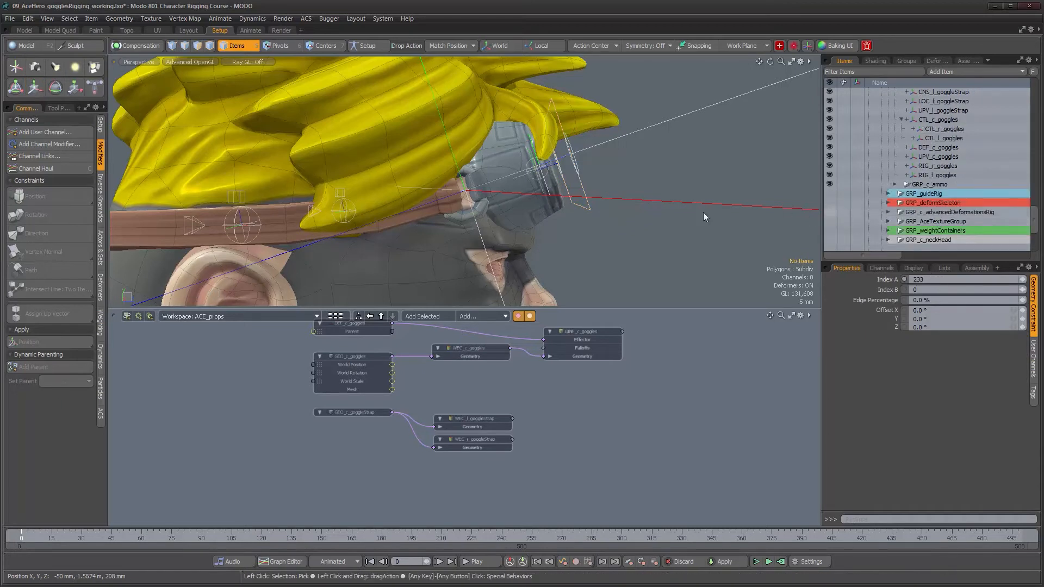
{"action": "left_click", "coordinate": [690, 392]}
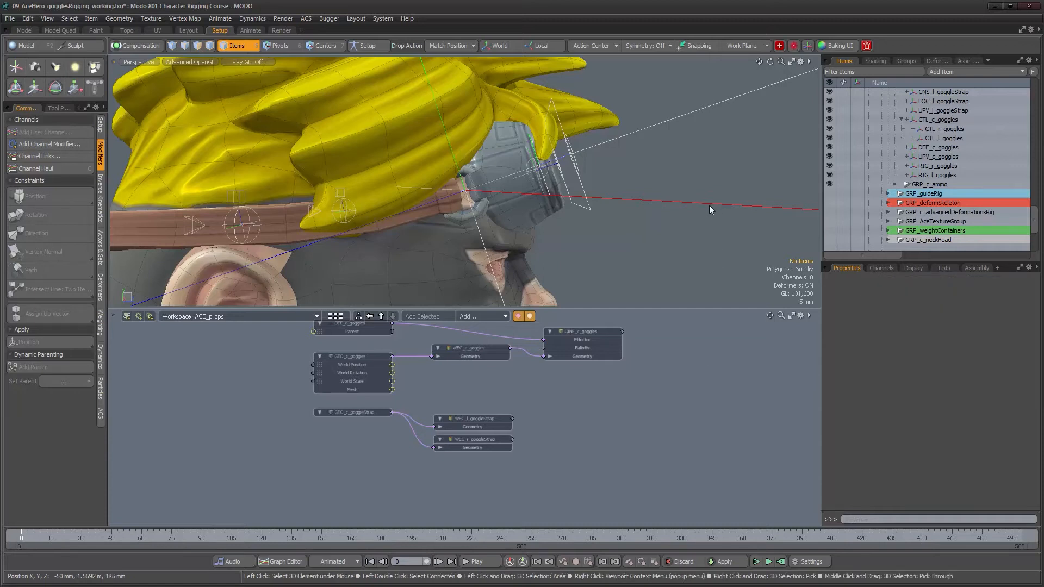
Step: Inspect the Vertex Normal constraint under the LOC_r_goggleStrapAttach locator
{"action": "left_click", "coordinate": [481, 244]}
{"action": "scroll", "coordinate": [1010, 212], "scroll_direction": "up", "scroll_amount": 3}
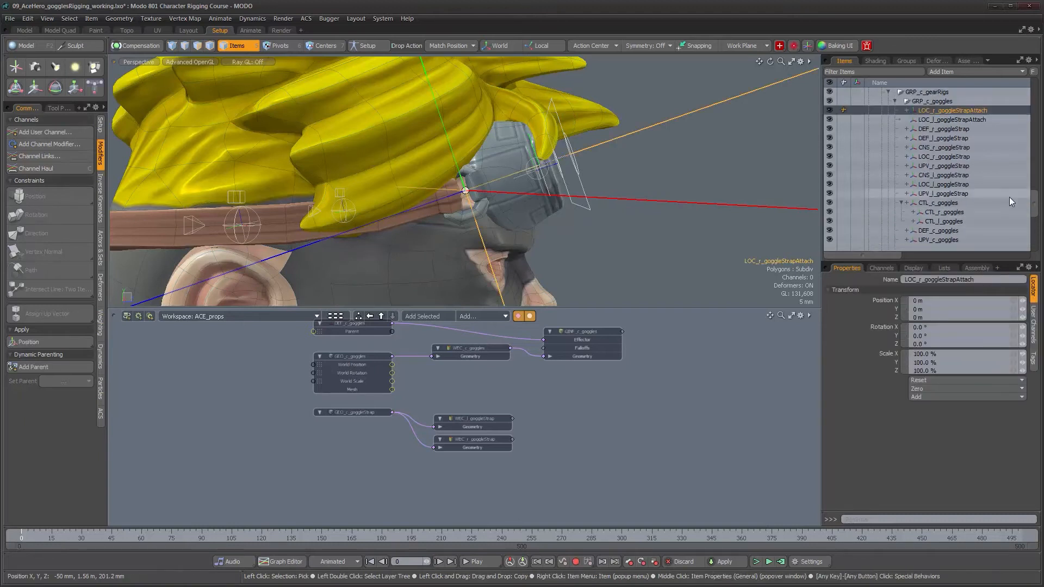
{"action": "double_click", "coordinate": [906, 111]}
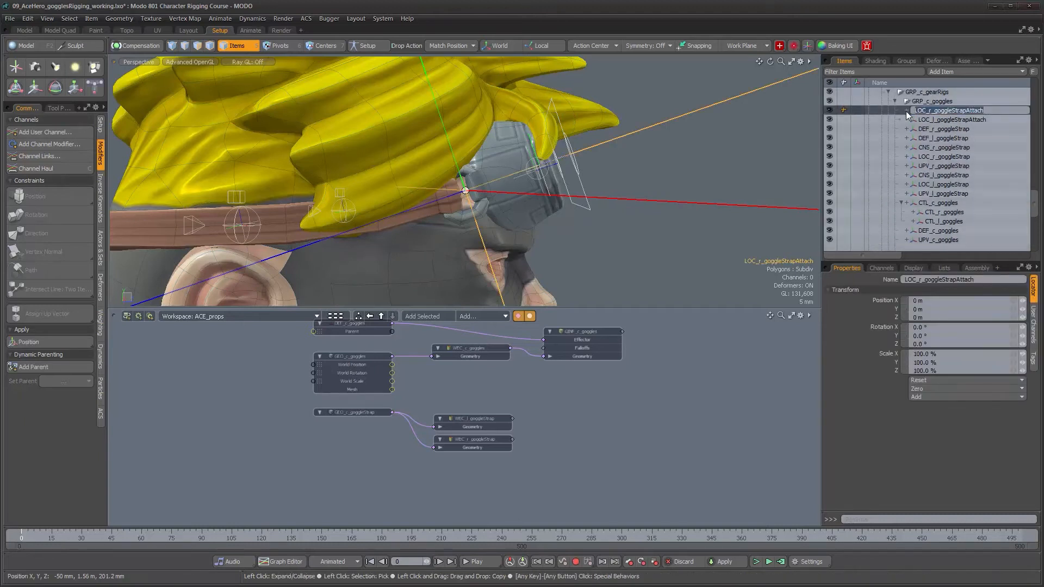
{"action": "left_click", "coordinate": [905, 111]}
{"action": "left_click", "coordinate": [948, 129]}
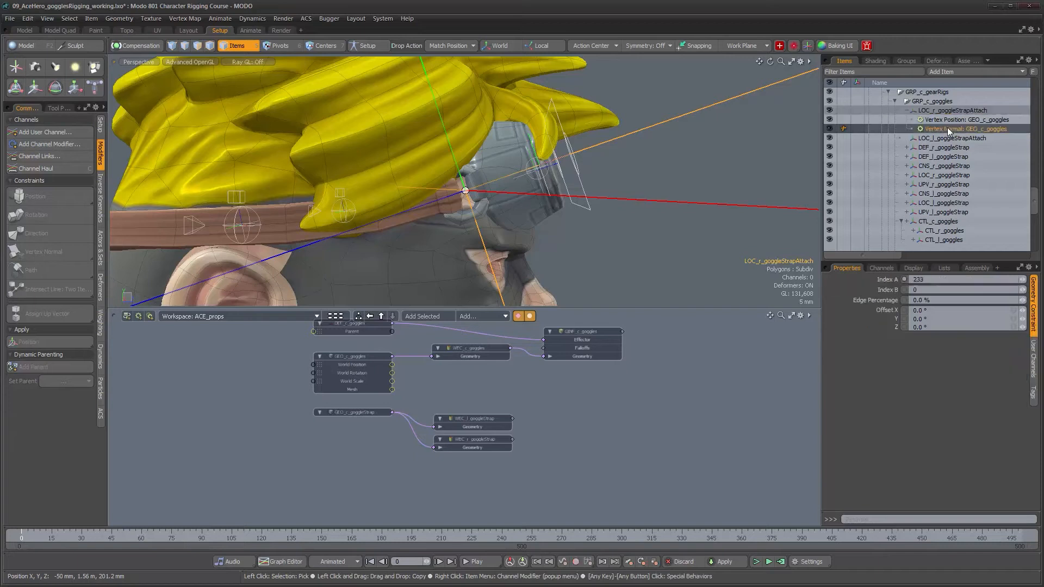
Step: Test-rotate CTL_c_goggles back and forth about X to check the strap attachment, undoing the last rotation
{"action": "left_click_drag", "start_coordinate": [556, 244], "coordinate": [570, 142], "text": "alt"}
{"action": "left_click", "coordinate": [637, 205]}
{"action": "key", "text": "e"}
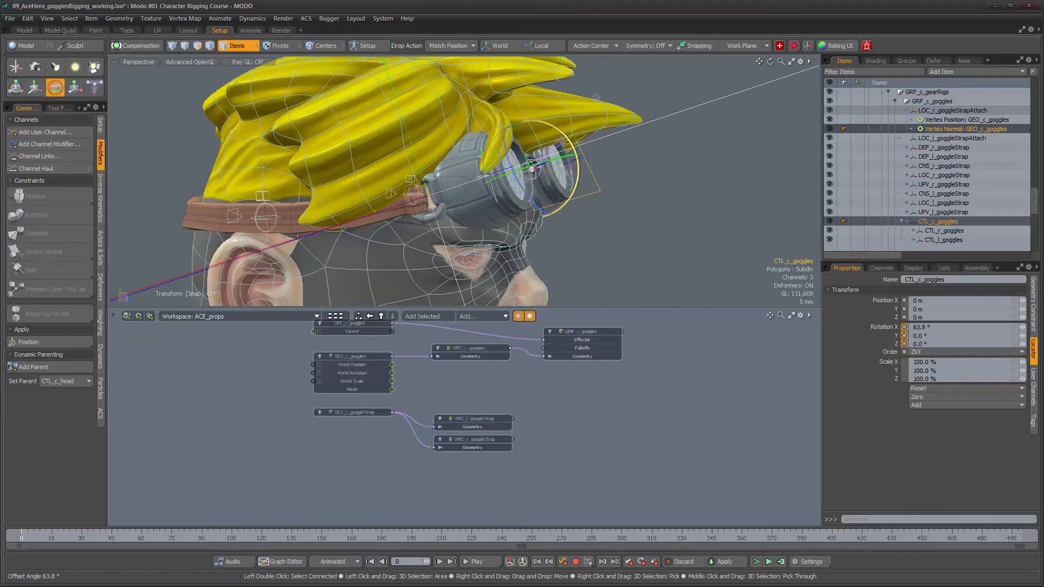
{"action": "left_click_drag", "start_coordinate": [602, 194], "coordinate": [577, 202], "text": "alt"}
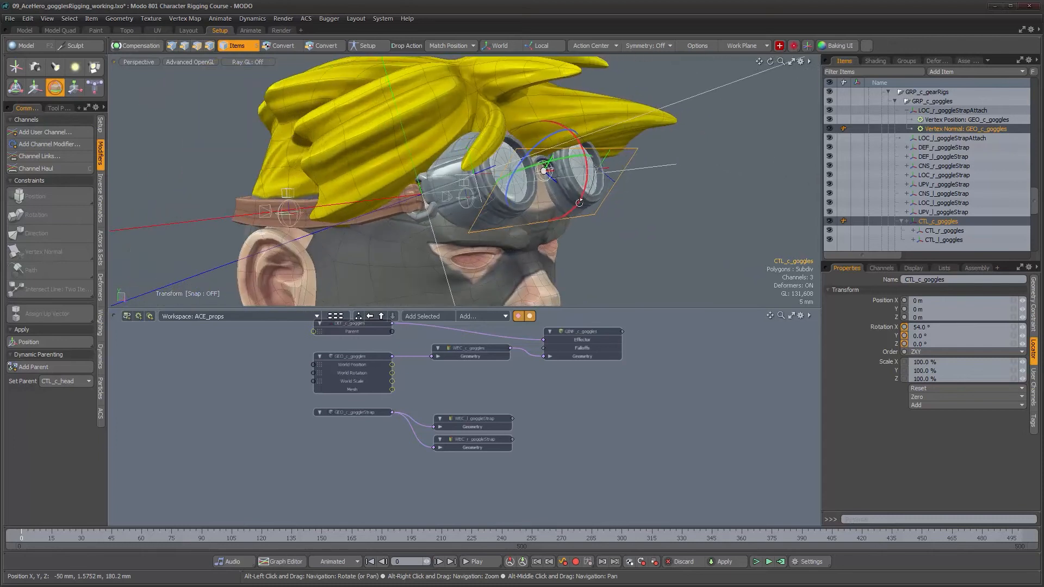
{"action": "left_click_drag", "start_coordinate": [576, 101], "coordinate": [581, 210]}
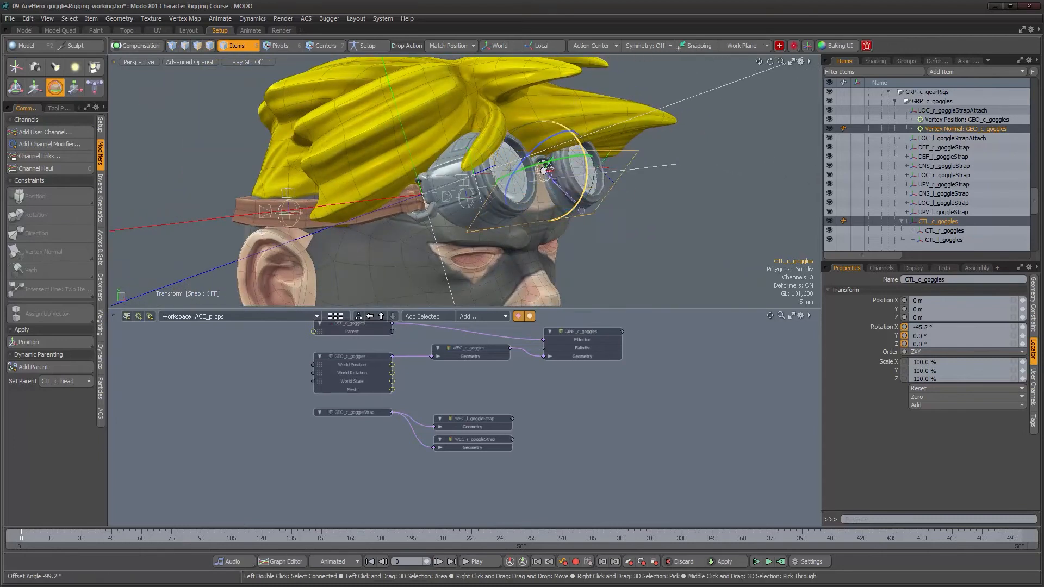
{"action": "left_click_drag", "start_coordinate": [571, 106], "coordinate": [578, 211]}
{"action": "left_click_drag", "start_coordinate": [577, 211], "coordinate": [571, 185], "text": "alt"}
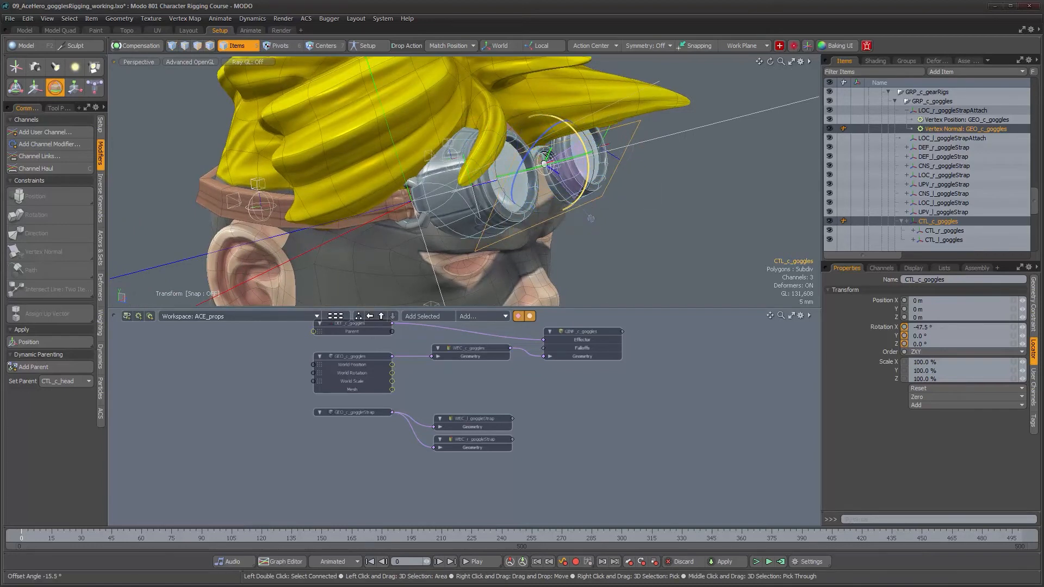
{"action": "left_click_drag", "start_coordinate": [596, 222], "coordinate": [596, 224]}
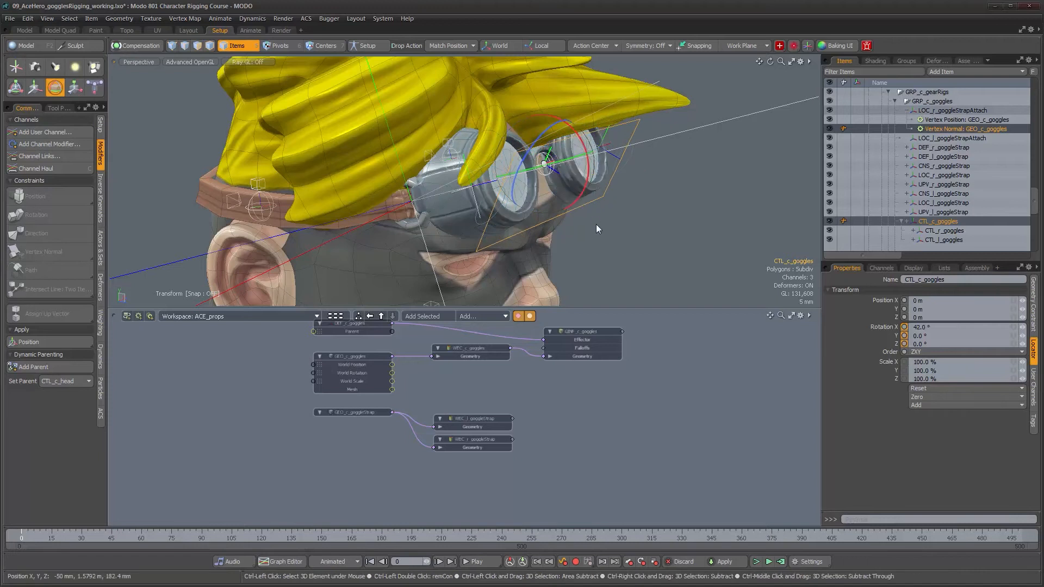
{"action": "key", "text": "ctrl+z"}
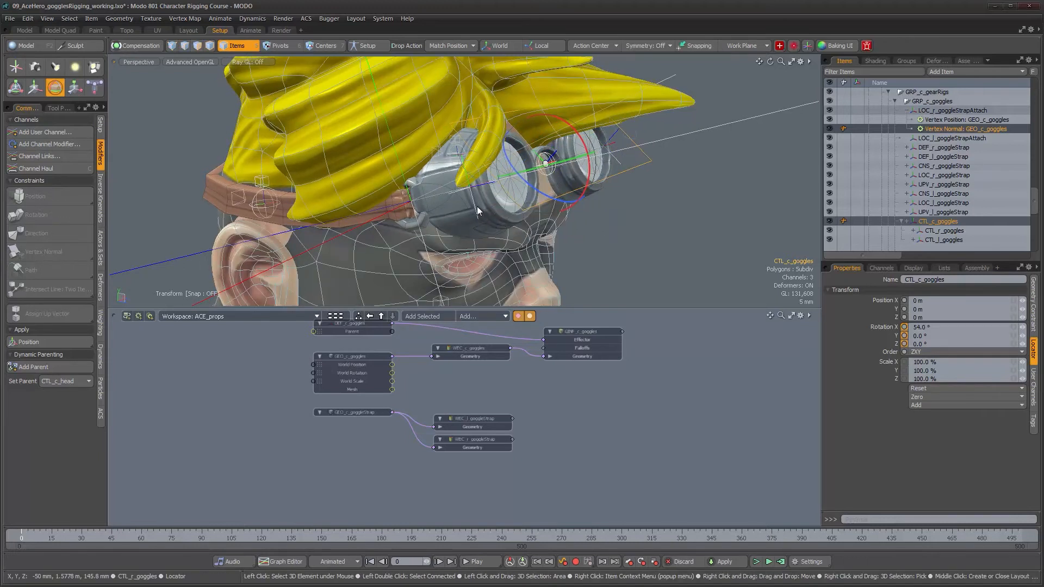
Step: Select the RIG_r_goggles locator on the character's right goggle to inspect its setup
{"action": "left_click_drag", "start_coordinate": [477, 207], "coordinate": [475, 210]}
{"action": "left_click", "coordinate": [472, 199]}
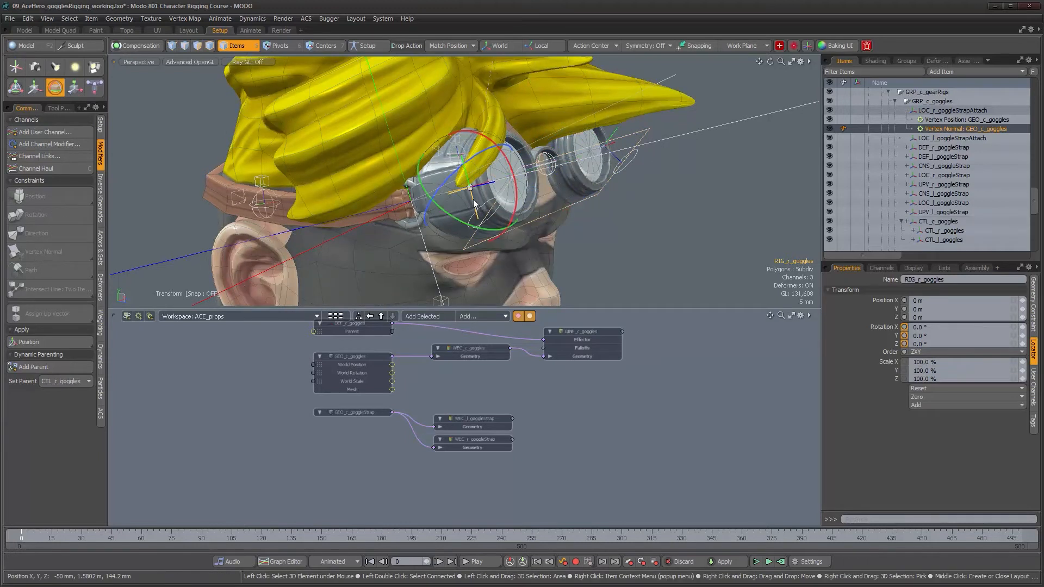
{"action": "key", "text": "Up"}
{"action": "key", "text": "Up"}
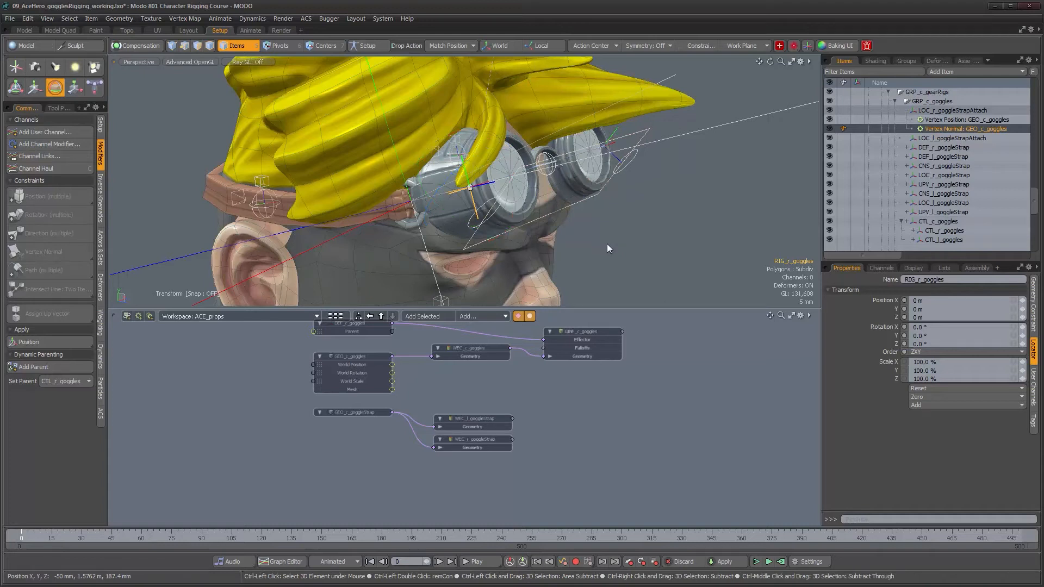
Step: Try transforming the up-vector locator UPV_c_goggles above the hair and undo the change
{"action": "left_click_drag", "start_coordinate": [607, 243], "coordinate": [527, 84], "text": "ctrl+alt"}
{"action": "left_click", "coordinate": [527, 82]}
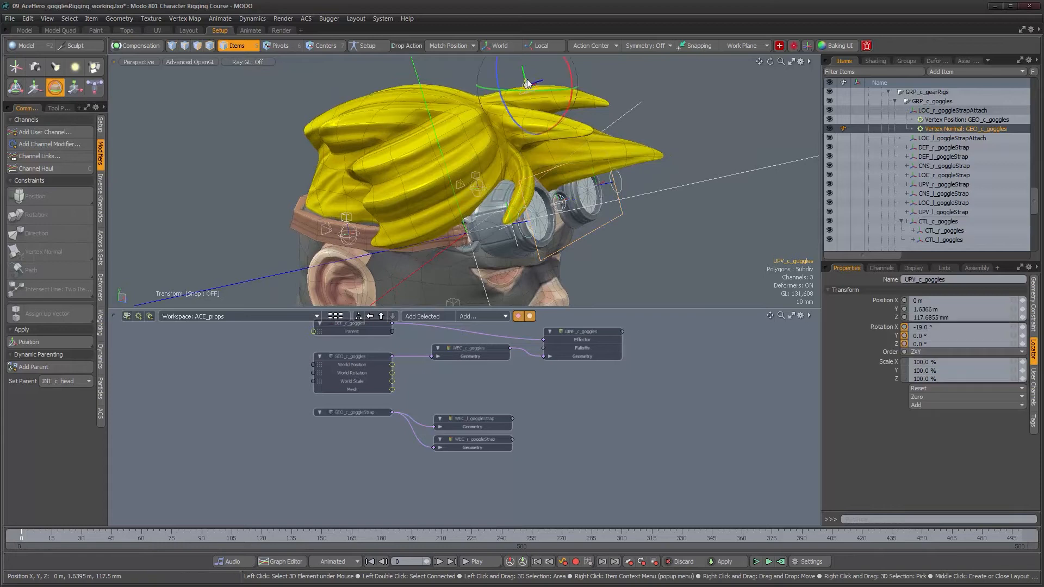
{"action": "key", "text": "e"}
{"action": "left_click_drag", "start_coordinate": [579, 92], "coordinate": [497, 81], "text": "alt"}
{"action": "key", "text": "ctrl+z"}
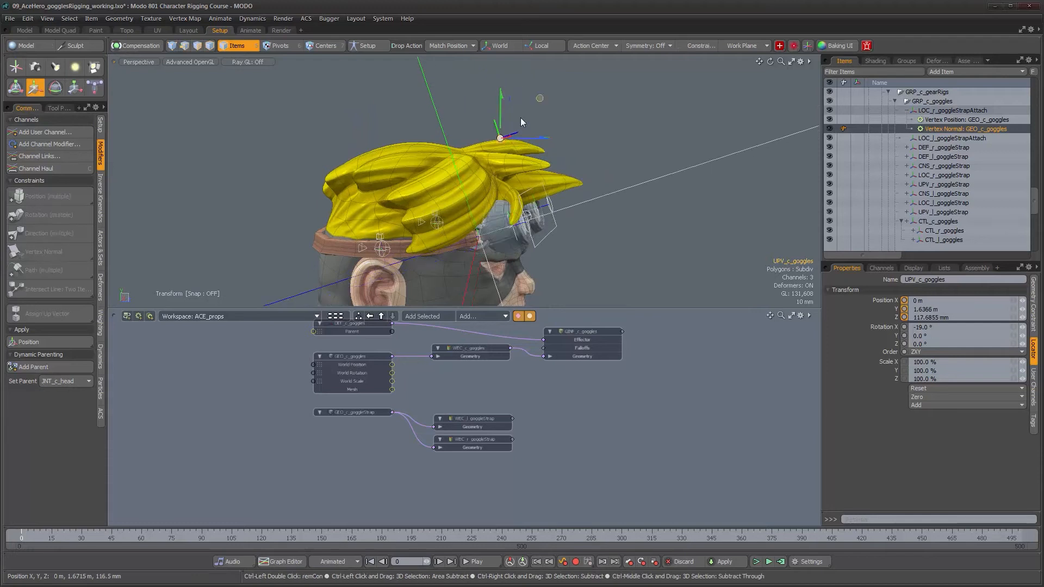
Step: Delete the Dynamic Parent modifier linking UPV_c_goggles to JNT_c_head
{"action": "scroll", "coordinate": [941, 187], "scroll_direction": "down", "scroll_amount": 3}
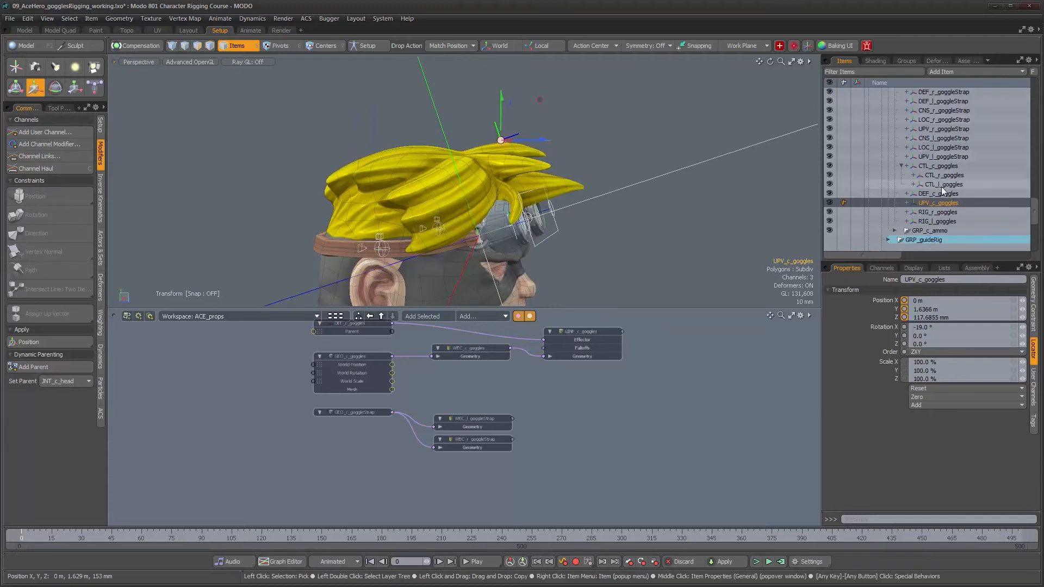
{"action": "left_click", "coordinate": [906, 230]}
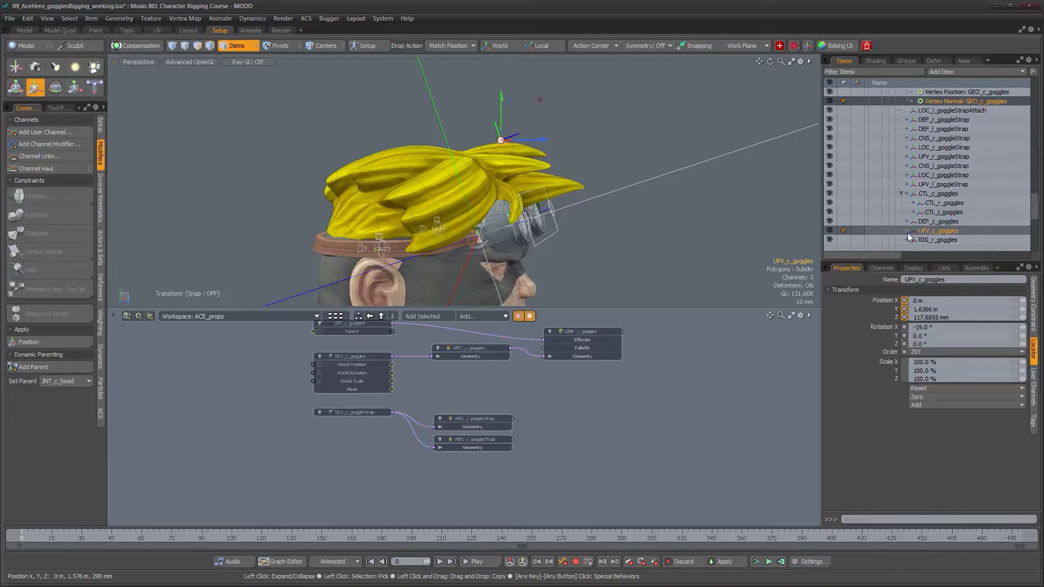
{"action": "left_click_drag", "start_coordinate": [604, 210], "coordinate": [531, 250], "text": "alt"}
{"action": "left_click", "coordinate": [931, 243]}
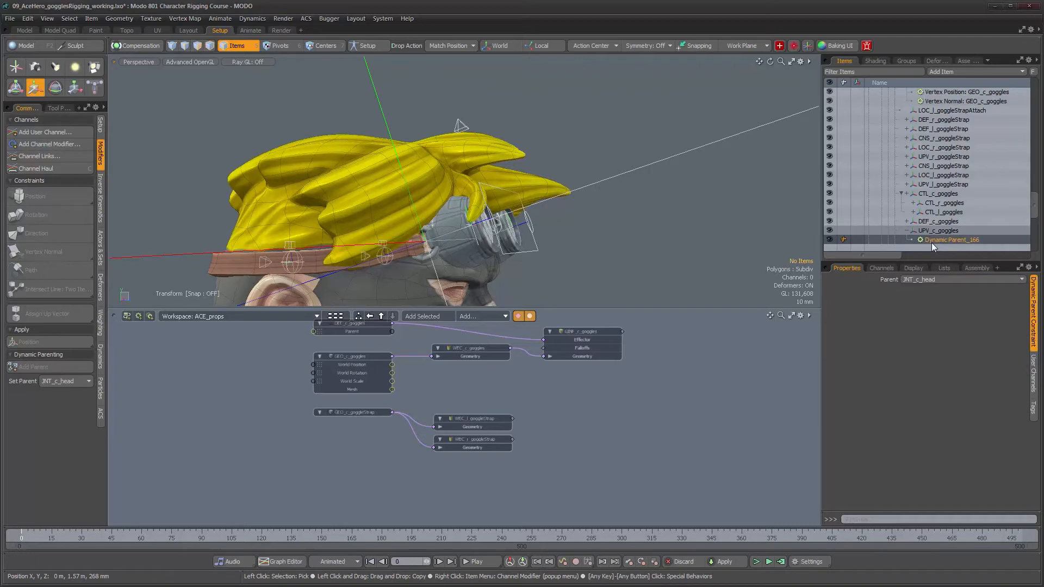
{"action": "left_click", "coordinate": [934, 230]}
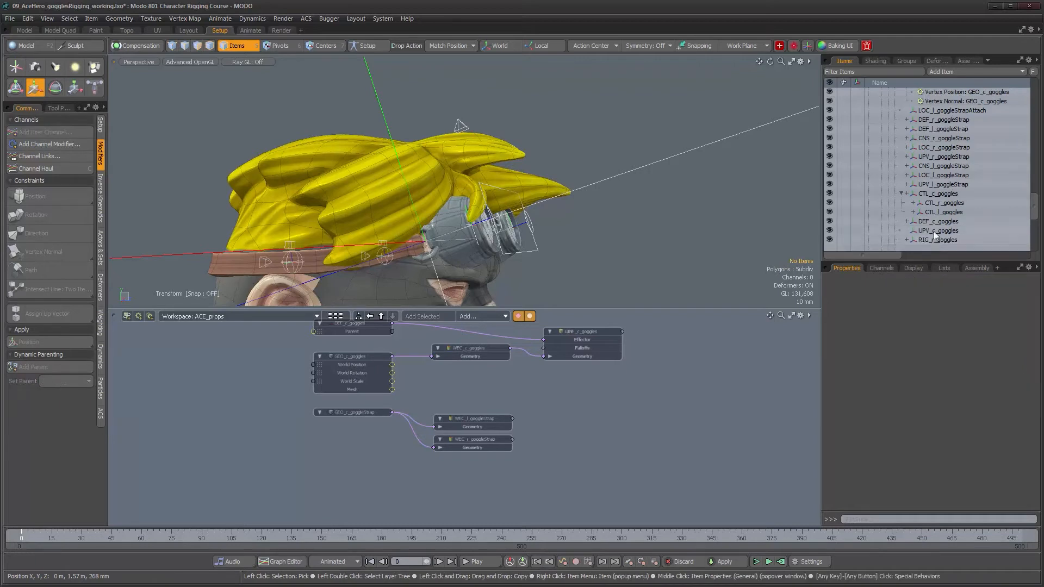
Step: Parent UPV_c_goggles under CTL_c_goggles and zero all of its transforms
{"action": "left_click", "coordinate": [526, 252]}
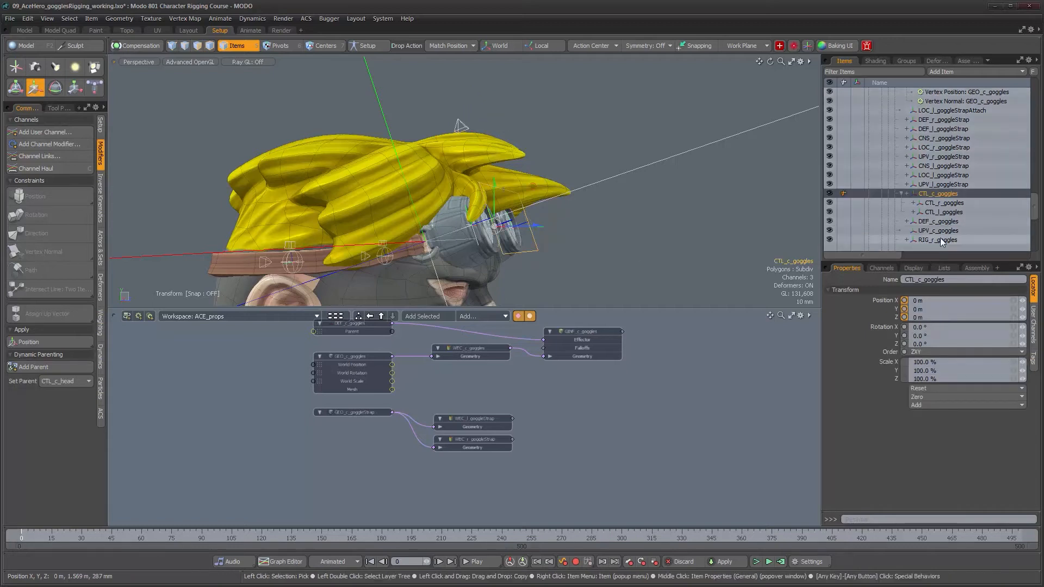
{"action": "left_click_drag", "start_coordinate": [942, 232], "coordinate": [943, 177]}
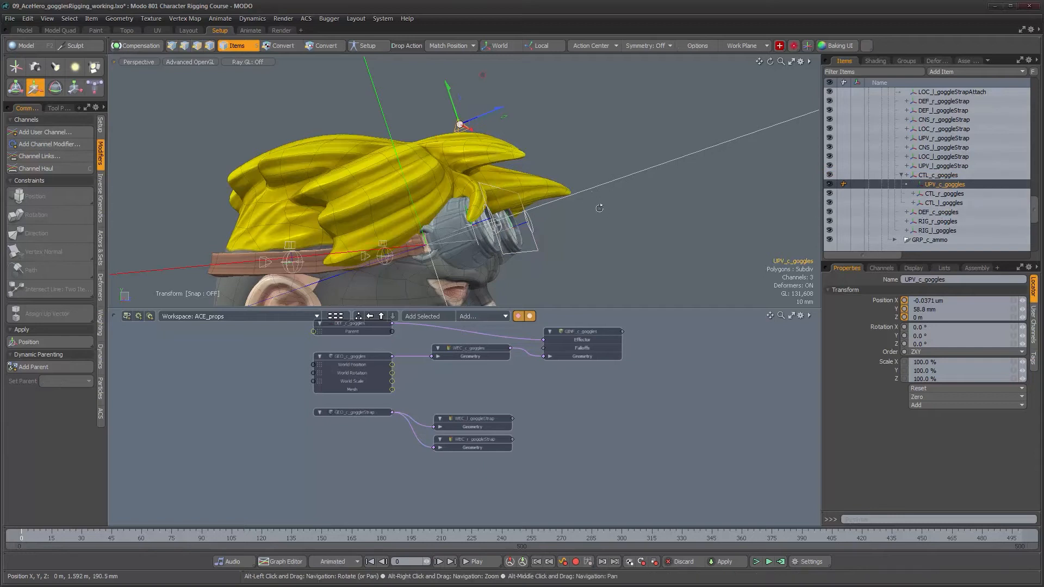
{"action": "left_click_drag", "start_coordinate": [718, 272], "coordinate": [732, 277], "text": "alt"}
{"action": "left_click", "coordinate": [960, 397]}
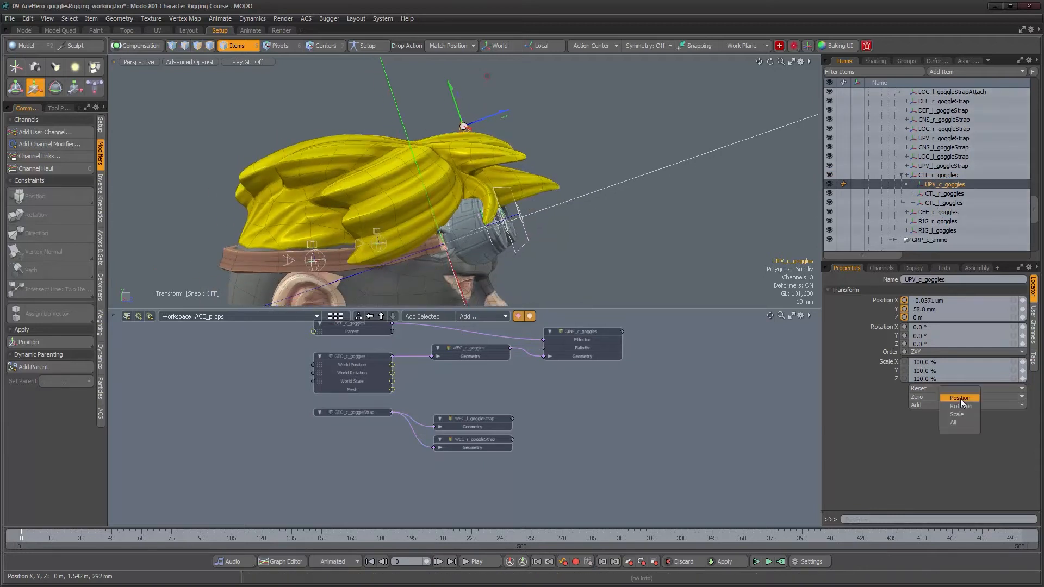
{"action": "left_click", "coordinate": [967, 418]}
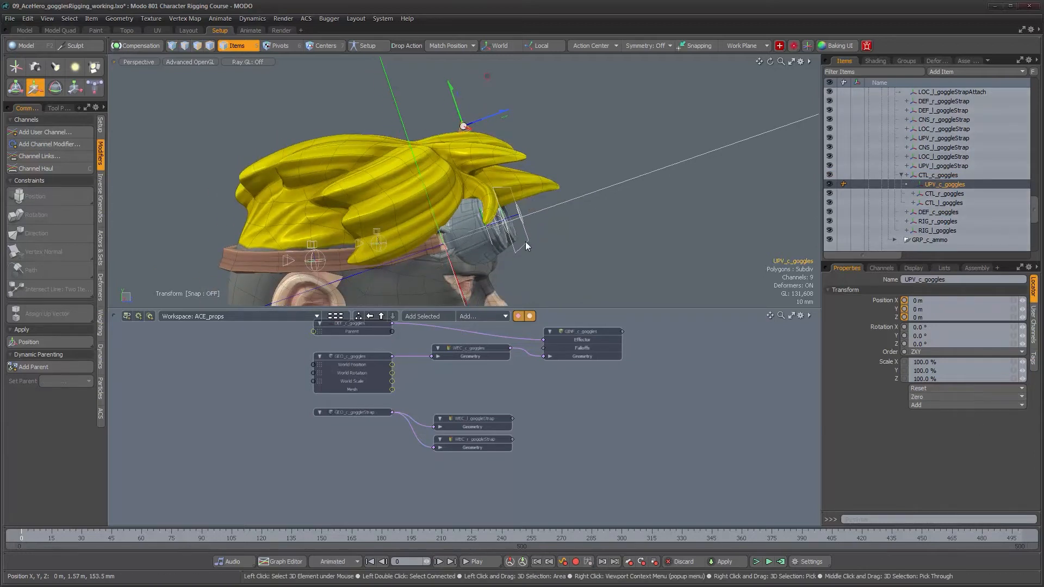
Step: Try rotating the CTL_c_goggles control to test how the goggles and their straps follow
{"action": "left_click", "coordinate": [524, 242]}
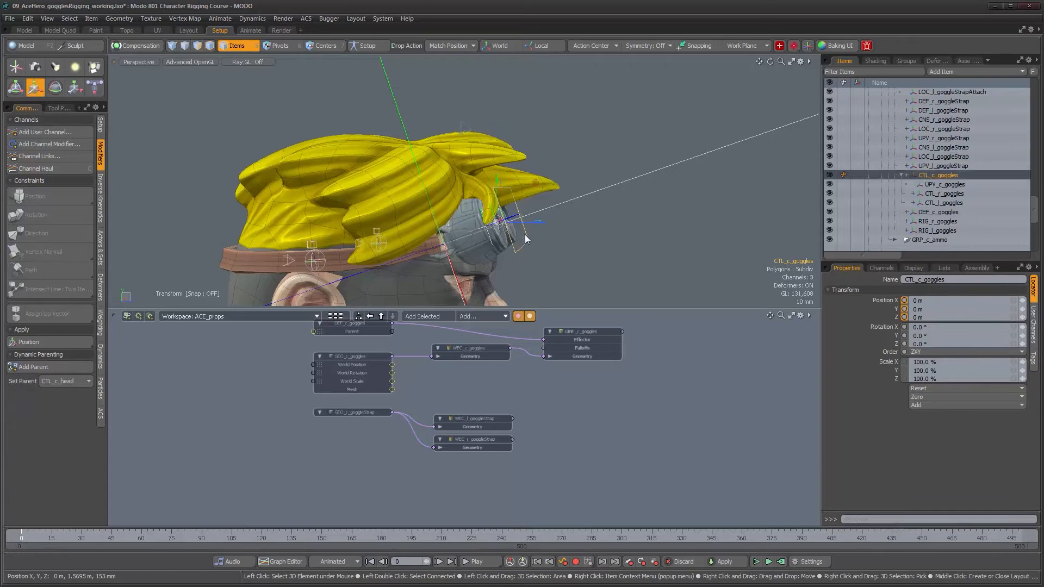
{"action": "key", "text": "e"}
{"action": "left_click_drag", "start_coordinate": [531, 190], "coordinate": [568, 158]}
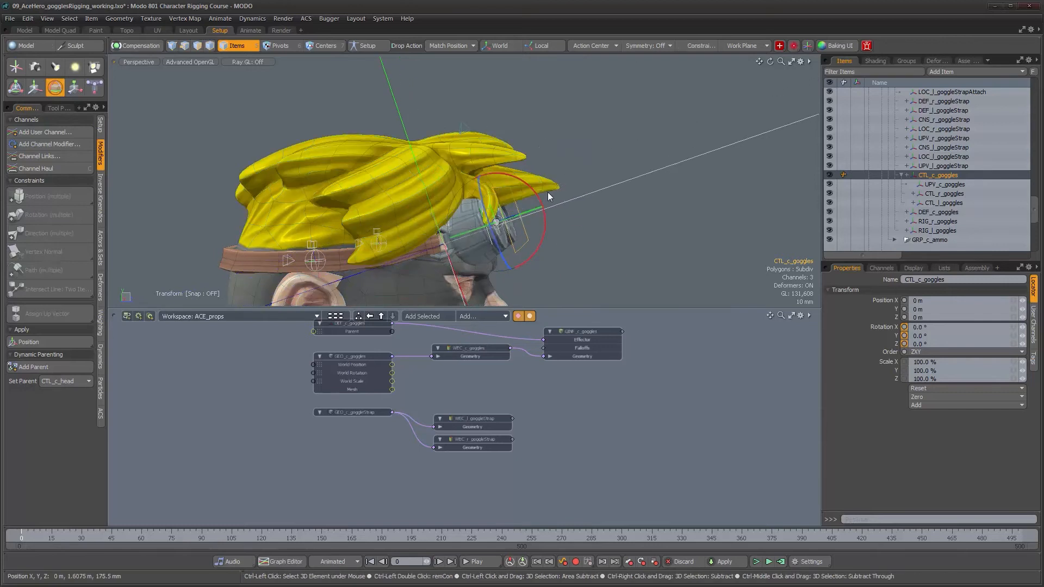
{"action": "left_click_drag", "start_coordinate": [547, 191], "coordinate": [527, 234], "text": "alt"}
{"action": "key", "text": "space"}
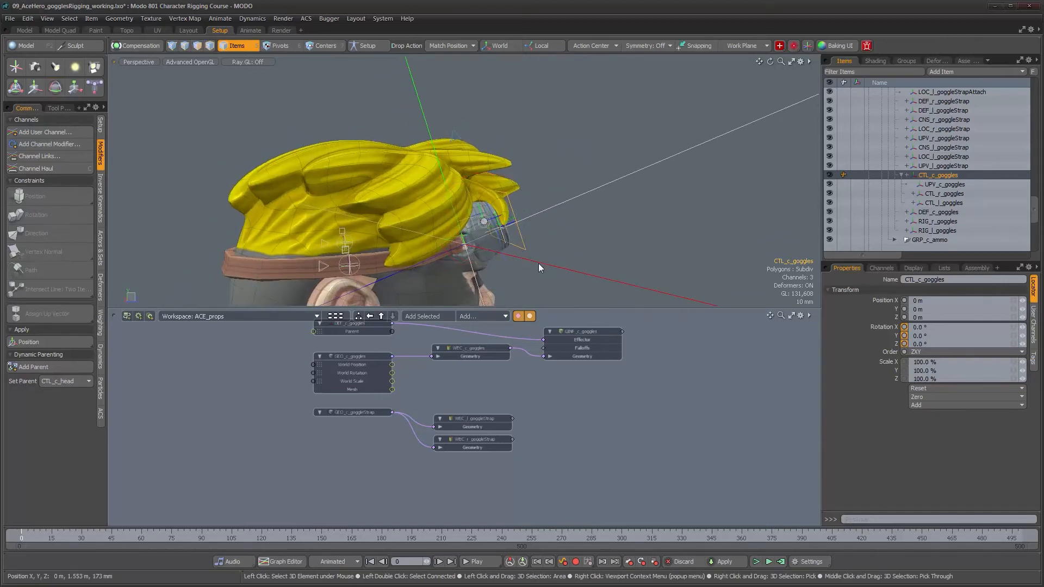
Step: Delete the Vertex Normal constraint to GEO_c_goggles from the LOC_r_goggleStrapAttach locator
{"action": "left_click", "coordinate": [540, 263]}
{"action": "right_click_drag", "start_coordinate": [541, 263], "coordinate": [604, 240], "text": "alt"}
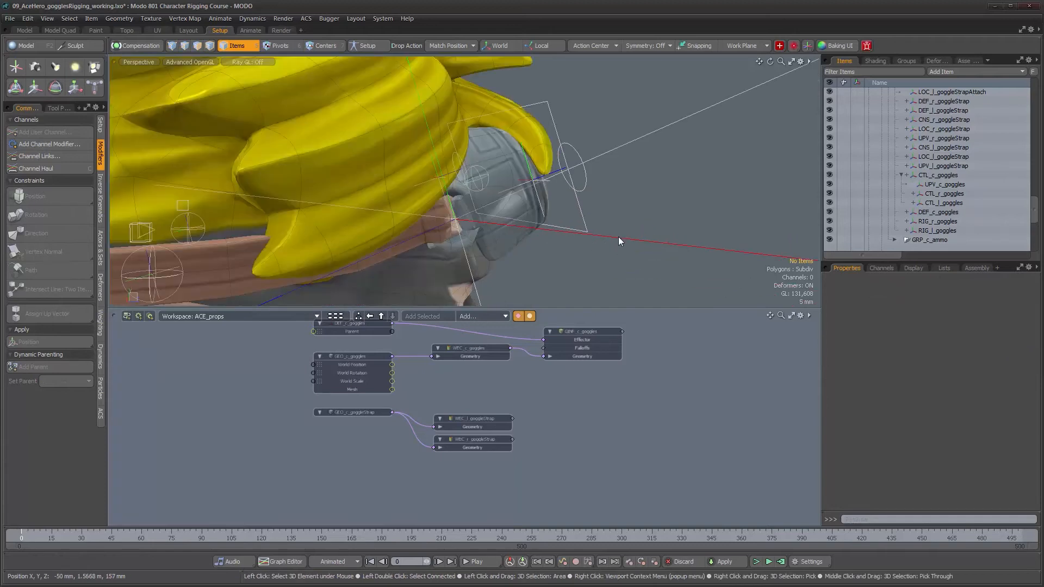
{"action": "left_click", "coordinate": [477, 296]}
{"action": "left_click_drag", "start_coordinate": [577, 272], "coordinate": [625, 247], "text": "alt"}
{"action": "scroll", "coordinate": [1013, 198], "scroll_direction": "up", "scroll_amount": 3}
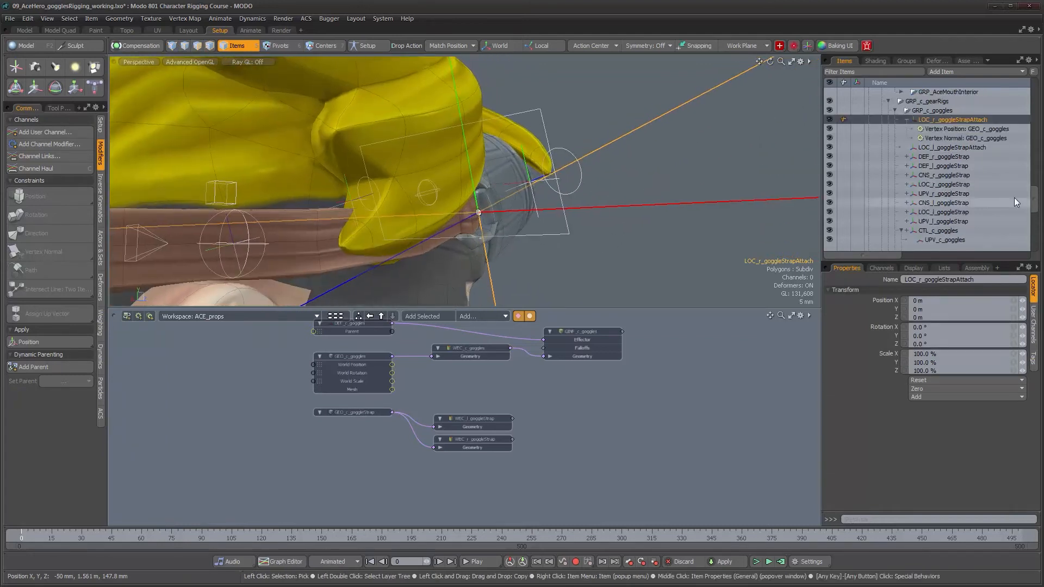
{"action": "left_click", "coordinate": [948, 138]}
{"action": "left_click_drag", "start_coordinate": [429, 207], "coordinate": [504, 174], "text": "alt"}
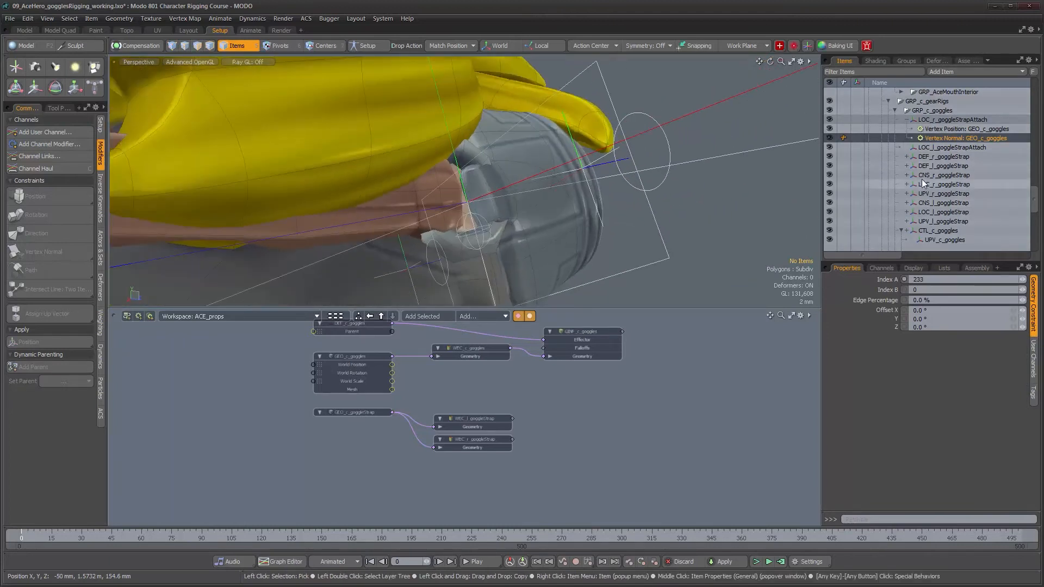
{"action": "key", "text": "Delete"}
Step: Examine where LOC_r_goggleStrapAttach sits on the strap loop of the right goggle
{"action": "left_click_drag", "start_coordinate": [594, 247], "coordinate": [522, 252], "text": "alt"}
{"action": "right_click_drag", "start_coordinate": [481, 206], "coordinate": [523, 205], "text": "alt"}
{"action": "left_click_drag", "start_coordinate": [523, 205], "coordinate": [484, 217], "text": "alt"}
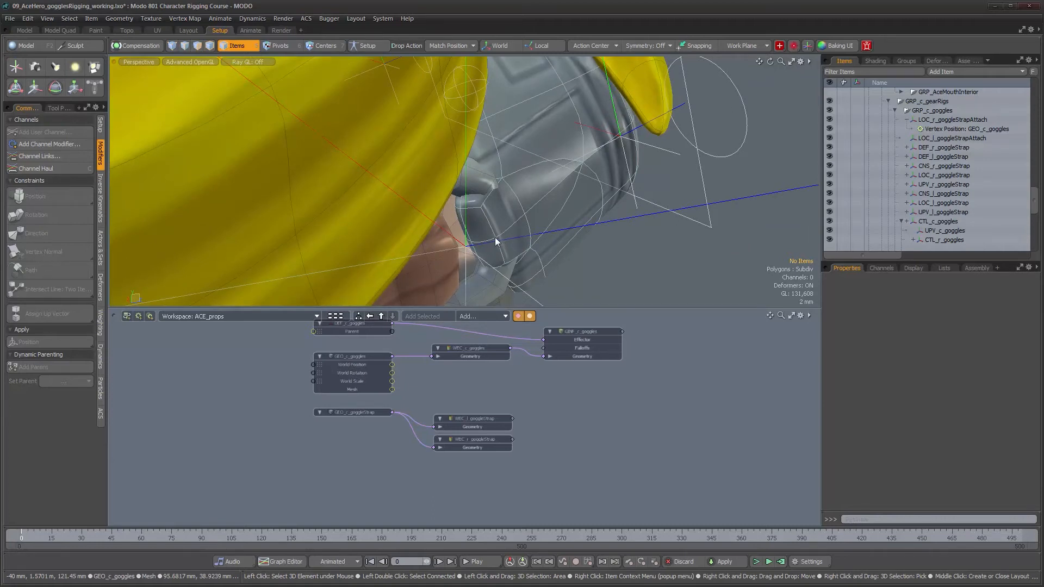
{"action": "mouse_move", "coordinate": [586, 259]}
{"action": "left_mouse_down", "text": "alt"}
{"action": "mouse_move", "coordinate": [605, 252]}
{"action": "mouse_move", "coordinate": [588, 255]}
{"action": "left_mouse_up", "text": "alt"}
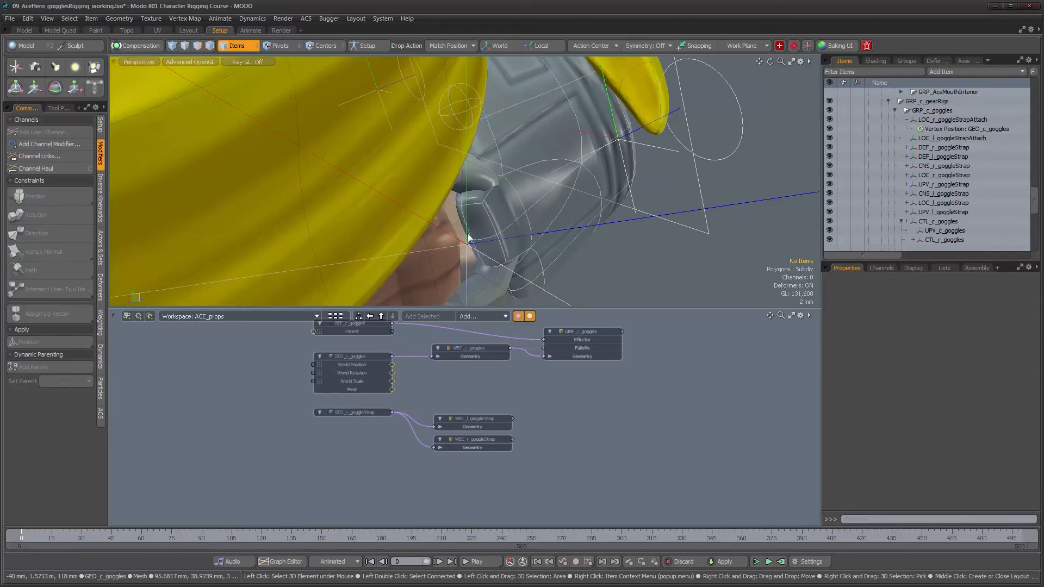
{"action": "left_click_drag", "start_coordinate": [504, 225], "coordinate": [516, 225], "text": "alt"}
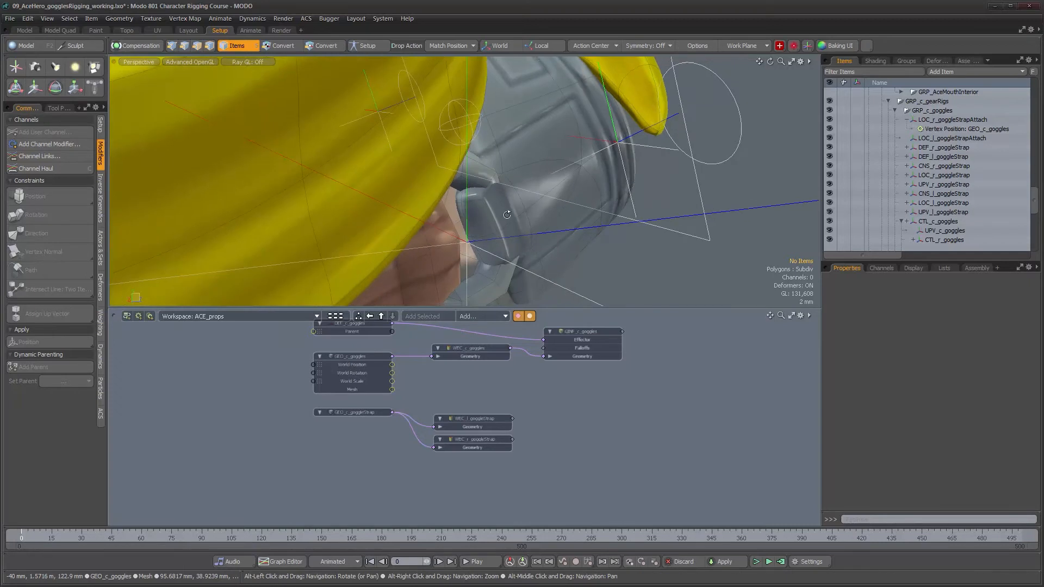
{"action": "right_click_drag", "start_coordinate": [516, 225], "coordinate": [531, 225], "text": "alt"}
{"action": "mouse_move", "coordinate": [531, 225]}
{"action": "left_mouse_down", "text": "alt"}
{"action": "mouse_move", "coordinate": [530, 201]}
{"action": "mouse_move", "coordinate": [520, 220]}
{"action": "left_mouse_up", "text": "alt"}
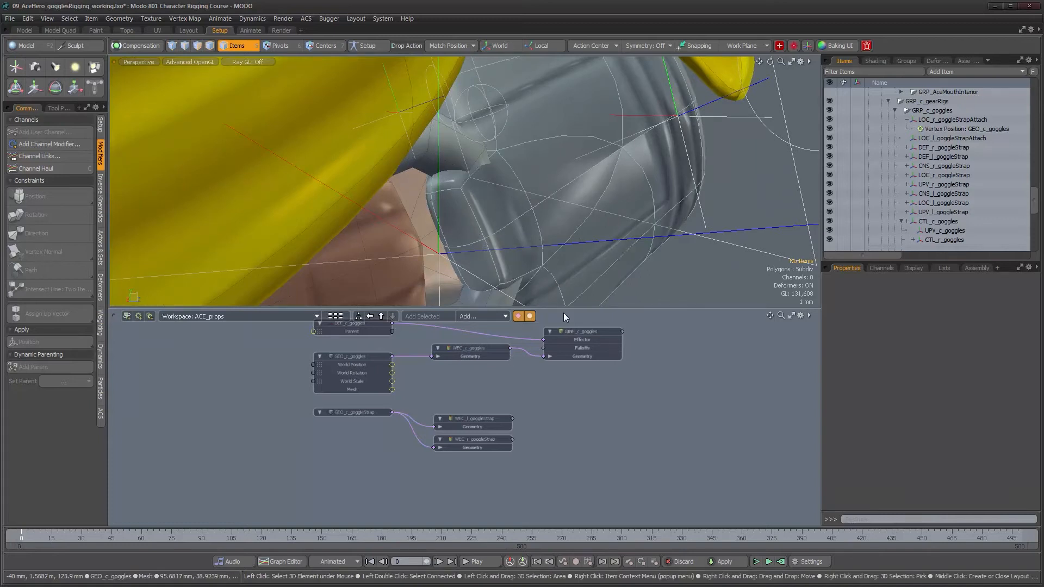
{"action": "left_click_drag", "start_coordinate": [568, 260], "coordinate": [558, 273], "text": "alt"}
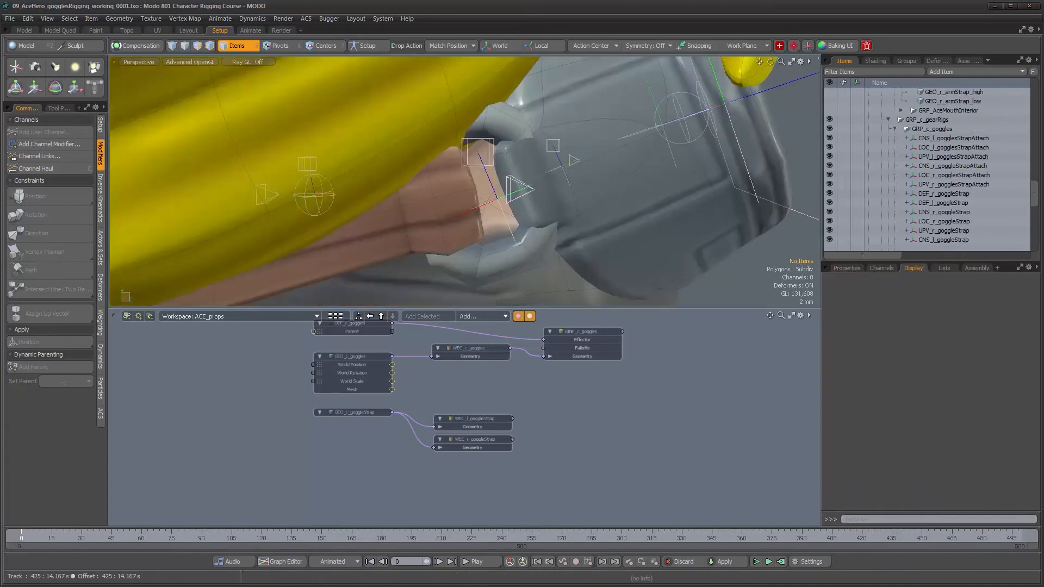
Step: Inspect the CNS, LOC and UPV gogglesStrapAttach locators where the right strap meets the goggles
{"action": "left_click_drag", "start_coordinate": [578, 279], "coordinate": [547, 160], "text": "alt"}
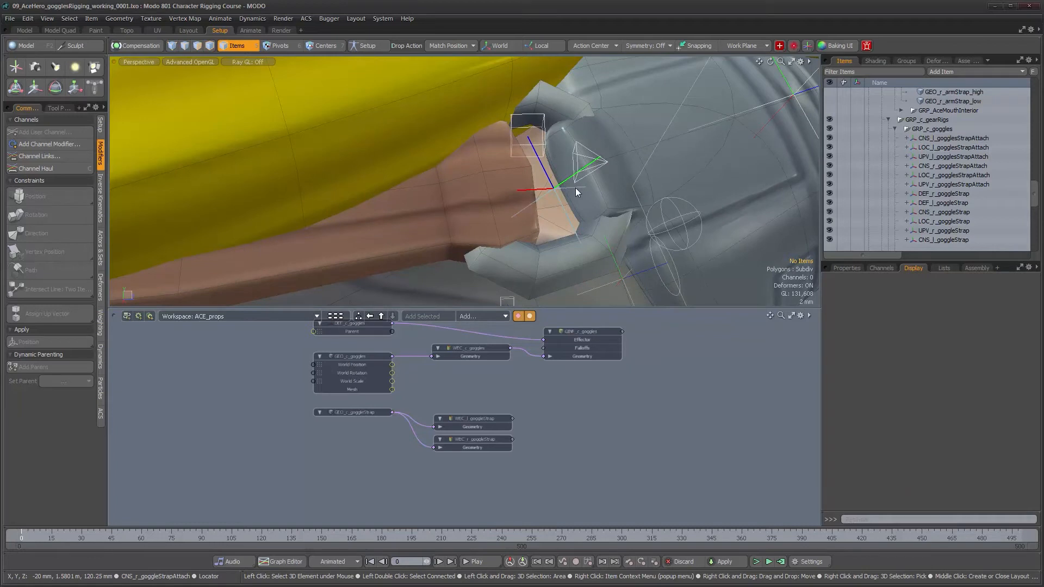
{"action": "left_click_drag", "start_coordinate": [575, 187], "coordinate": [522, 185], "text": "alt"}
{"action": "right_click_drag", "start_coordinate": [522, 185], "coordinate": [560, 193], "text": "alt"}
{"action": "scroll", "coordinate": [951, 206], "scroll_direction": "down", "scroll_amount": 1}
{"action": "scroll", "coordinate": [950, 207], "scroll_direction": "up", "scroll_amount": 1}
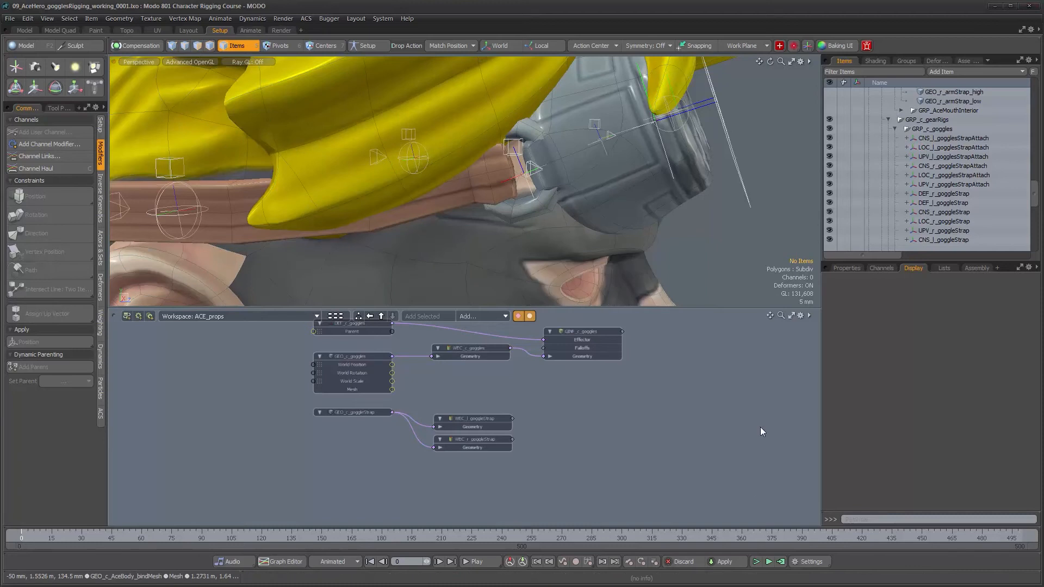
{"action": "left_click_drag", "start_coordinate": [604, 210], "coordinate": [543, 214], "text": "alt"}
Step: Add a locator named DEF_r_gogglesStrapAttach inside GRP_c_goggles and match its position to the right strap attachment
{"action": "scroll", "coordinate": [987, 223], "scroll_direction": "down", "scroll_amount": 4}
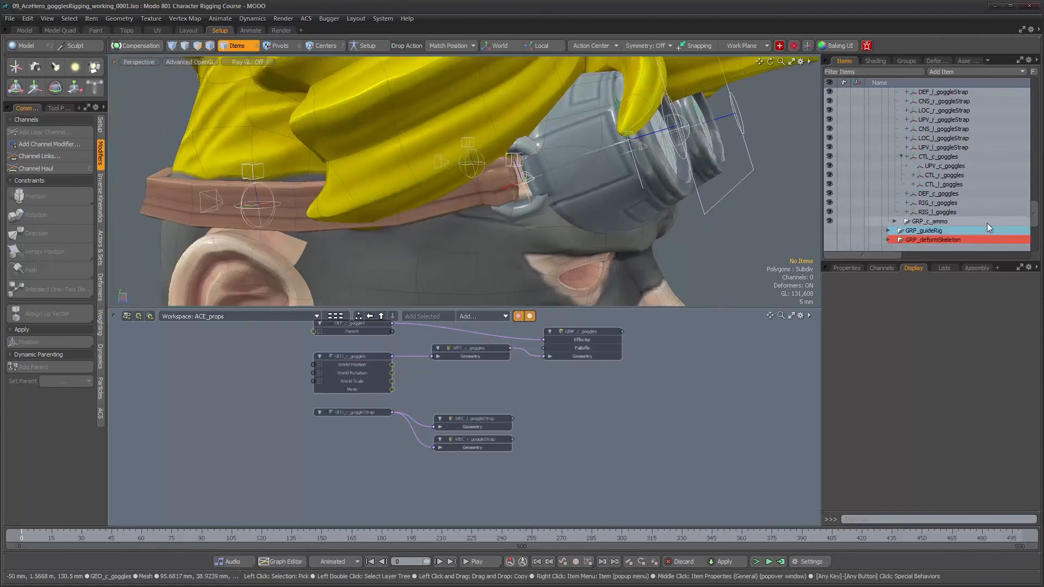
{"action": "key", "text": "n"}
{"action": "scroll", "coordinate": [936, 216], "scroll_direction": "down", "scroll_amount": 4}
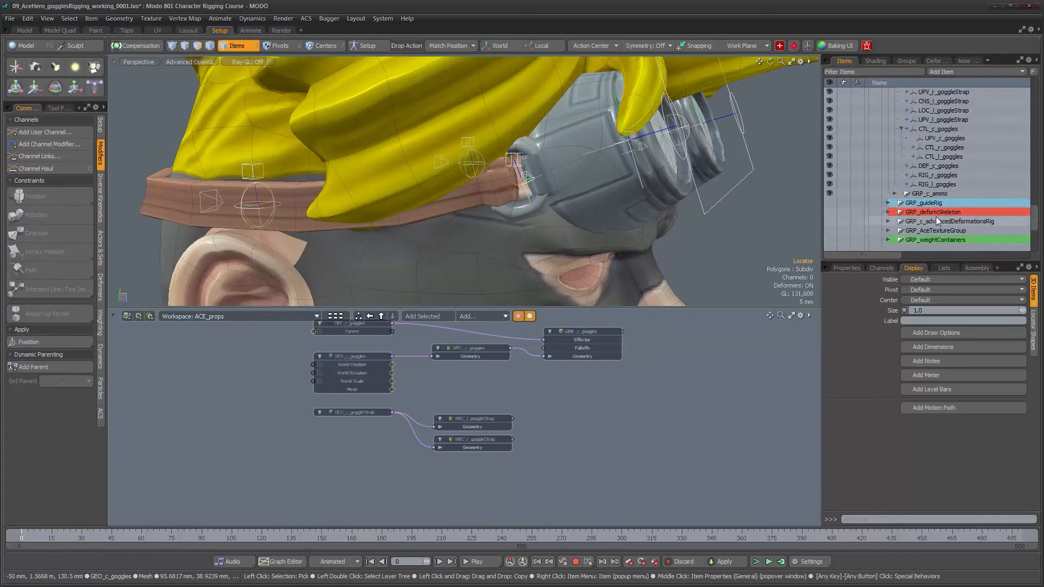
{"action": "left_click_drag", "start_coordinate": [905, 241], "coordinate": [928, 170]}
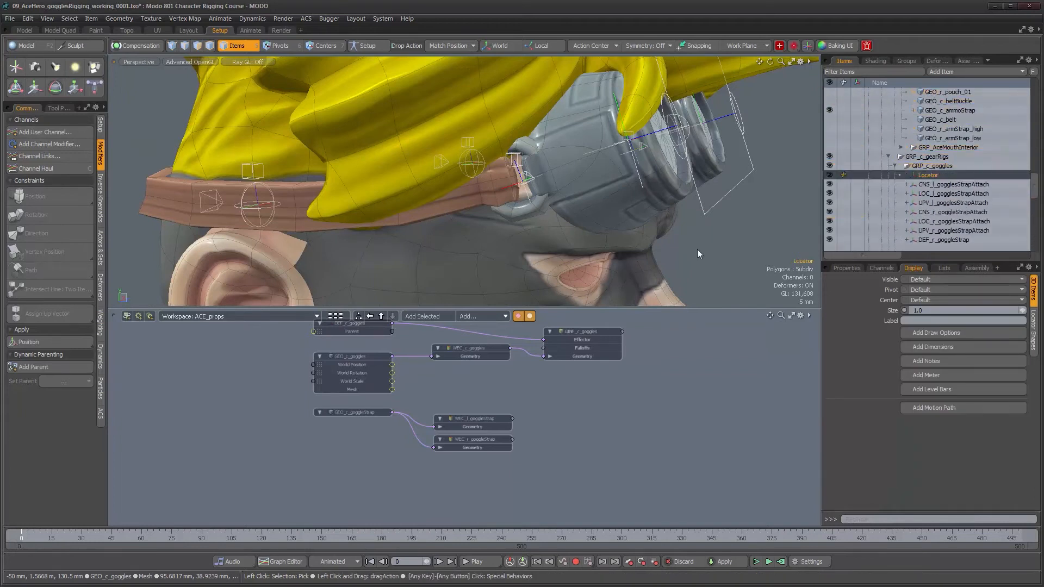
{"action": "type", "text": "DEF_r_gogglesStrapAttac"}
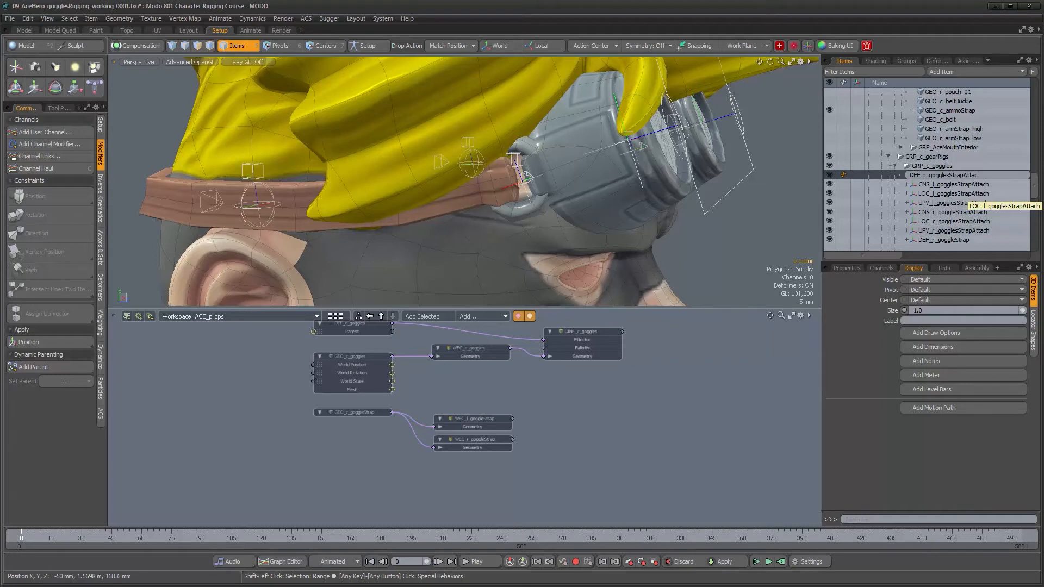
{"action": "type", "text": "h"}
{"action": "key", "text": "Return"}
{"action": "left_click_drag", "start_coordinate": [510, 184], "coordinate": [484, 140], "text": "alt"}
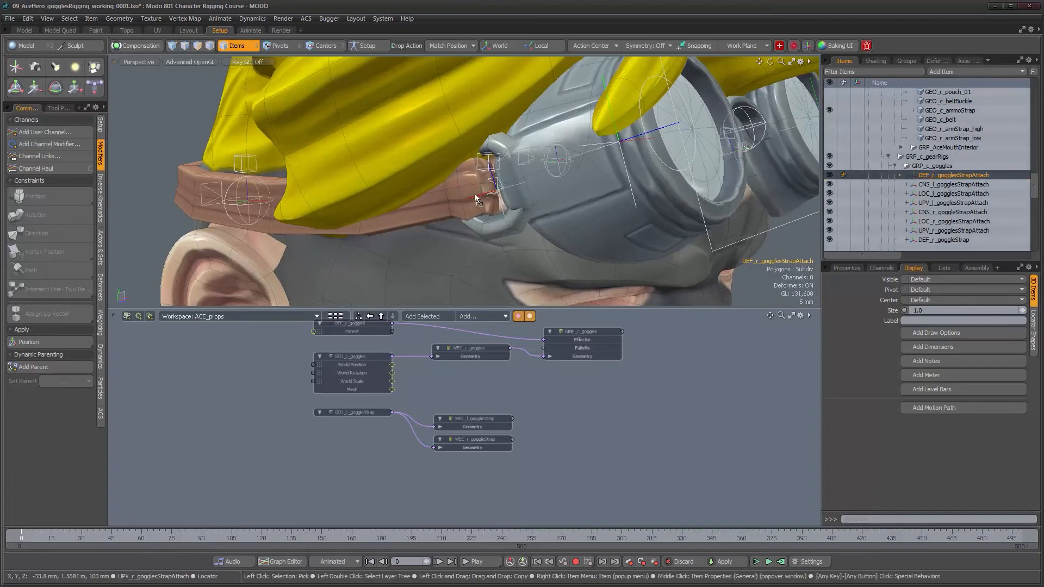
{"action": "left_click_drag", "start_coordinate": [476, 197], "coordinate": [569, 211], "text": "alt"}
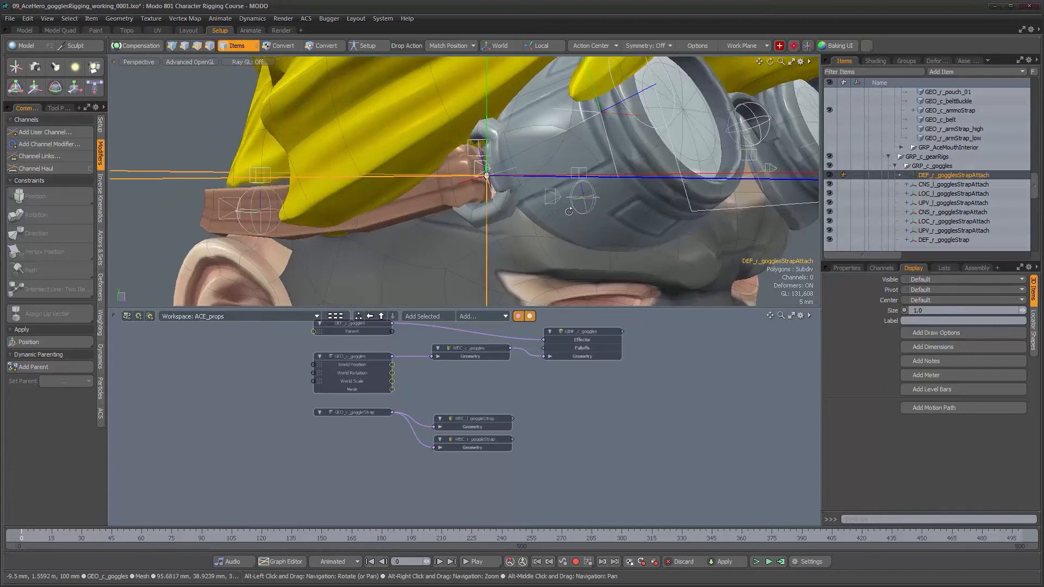
Step: Give DEF_r_gogglesStrapAttach a custom sphere shape with the Replace style, Solid off and a radius of 3.1 mm
{"action": "left_click", "coordinate": [1031, 320]}
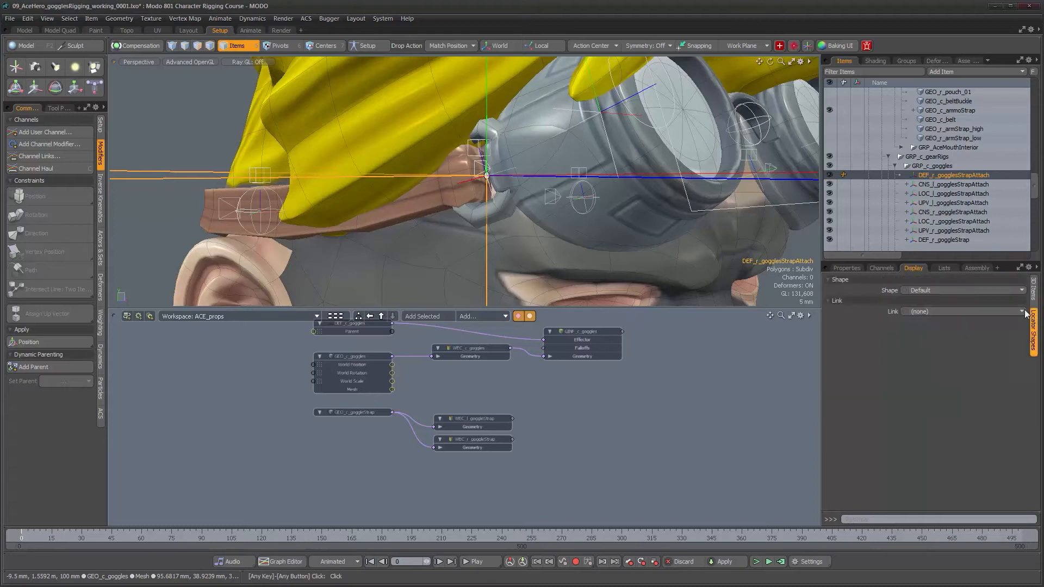
{"action": "left_click", "coordinate": [960, 290]}
{"action": "left_click", "coordinate": [958, 303]}
{"action": "left_click", "coordinate": [945, 315]}
{"action": "left_click", "coordinate": [945, 326]}
{"action": "left_click", "coordinate": [945, 326]}
{"action": "left_click", "coordinate": [948, 366]}
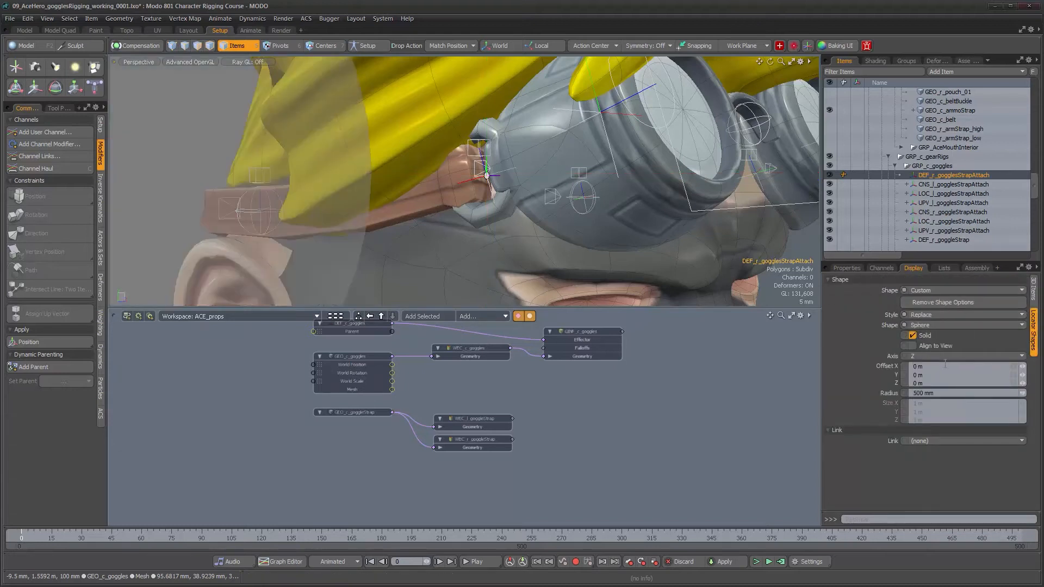
{"action": "left_click", "coordinate": [912, 336]}
{"action": "mouse_move", "coordinate": [1022, 398]}
{"action": "left_mouse_down"}
{"action": "mouse_move", "coordinate": [1003, 416]}
{"action": "mouse_move", "coordinate": [1017, 393]}
{"action": "mouse_move", "coordinate": [1004, 396]}
{"action": "left_mouse_up"}
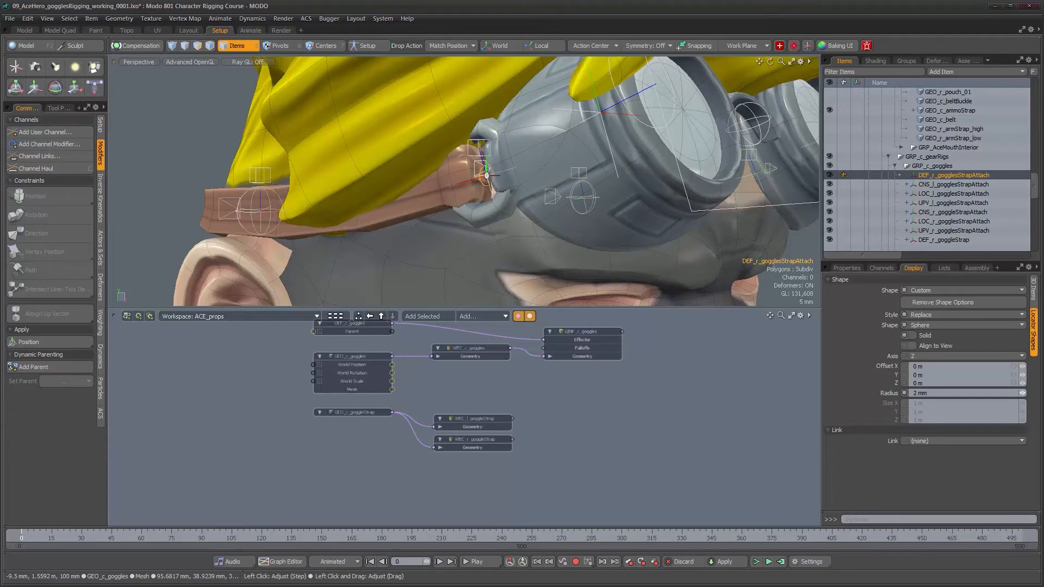
Step: Duplicate DEF_r_gogglesStrapAttach, match the copy to the left strap attachment and rename it DEF_l_gogglesStrapAttach
{"action": "left_click_drag", "start_coordinate": [489, 163], "coordinate": [565, 175], "text": "alt"}
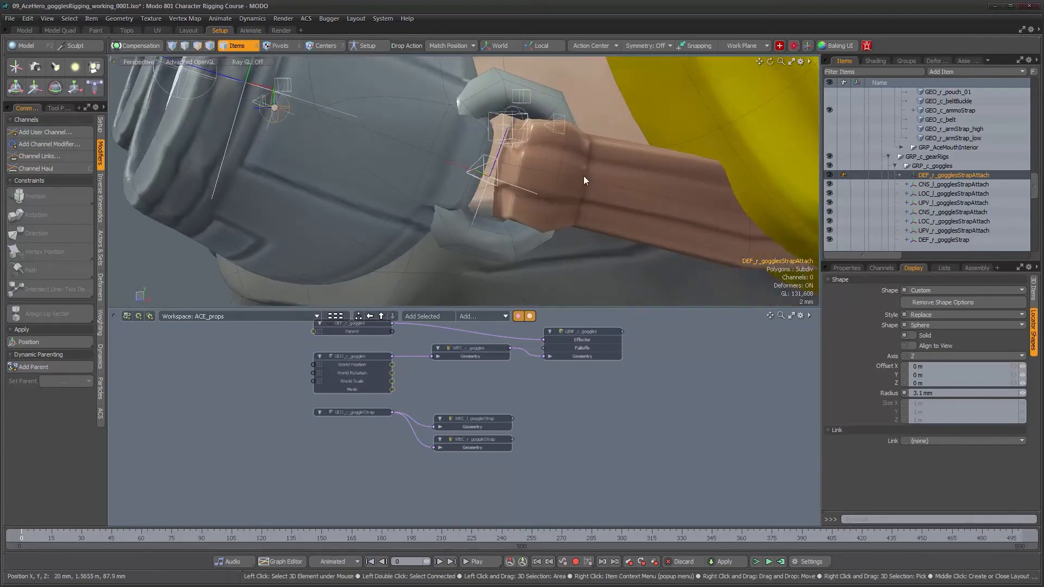
{"action": "key", "text": "ctrl+d"}
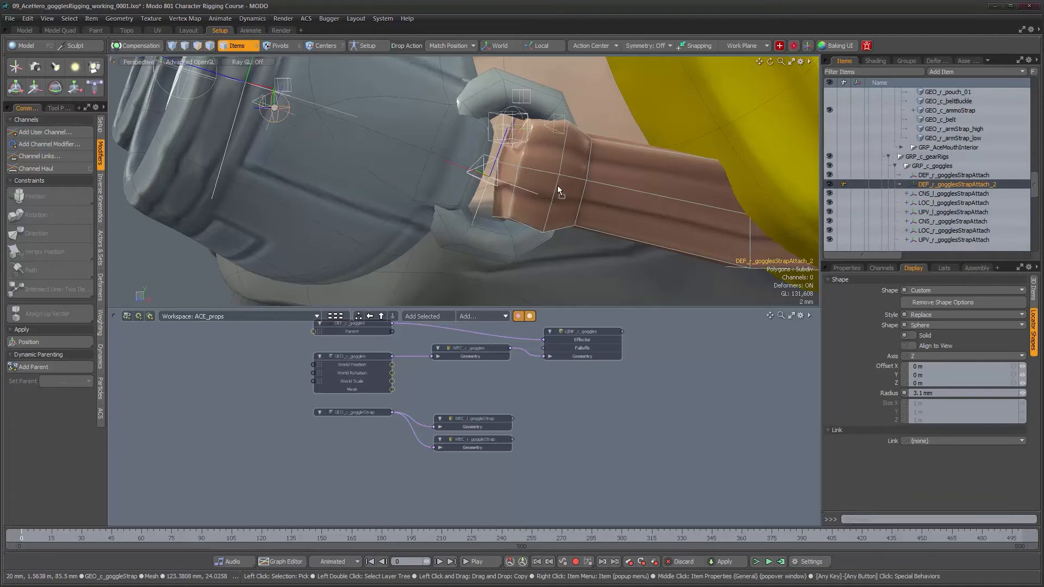
{"action": "left_click_drag", "start_coordinate": [526, 188], "coordinate": [479, 199], "text": "alt"}
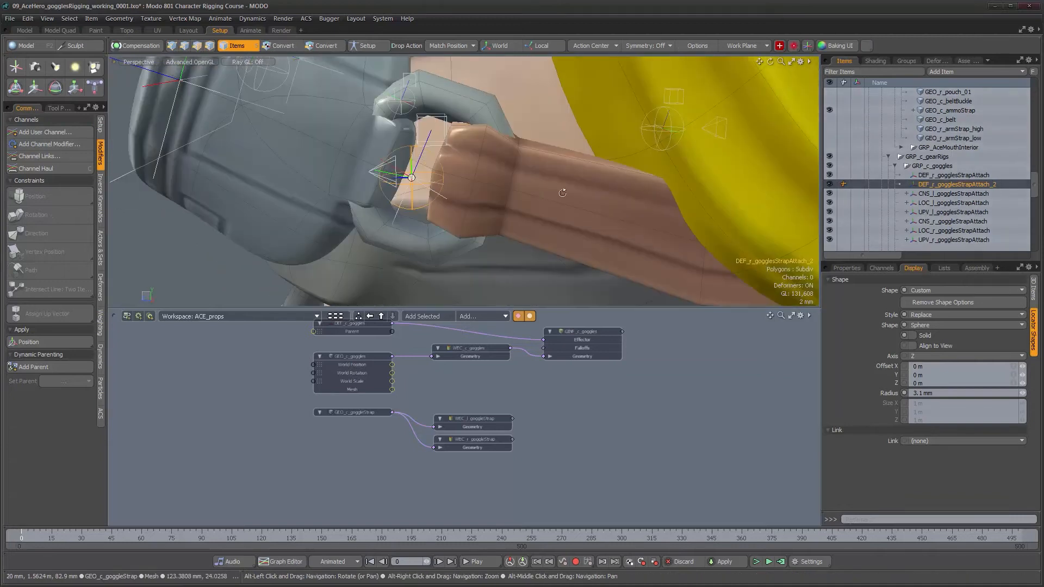
{"action": "double_click", "coordinate": [934, 185]}
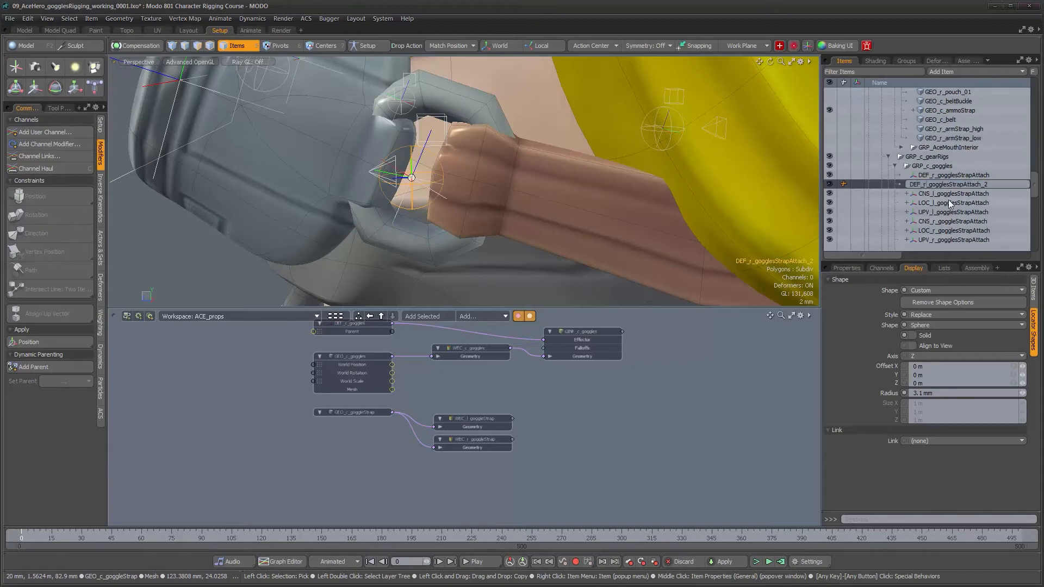
{"action": "key", "text": "BackSpace"}
{"action": "type", "text": "l"}
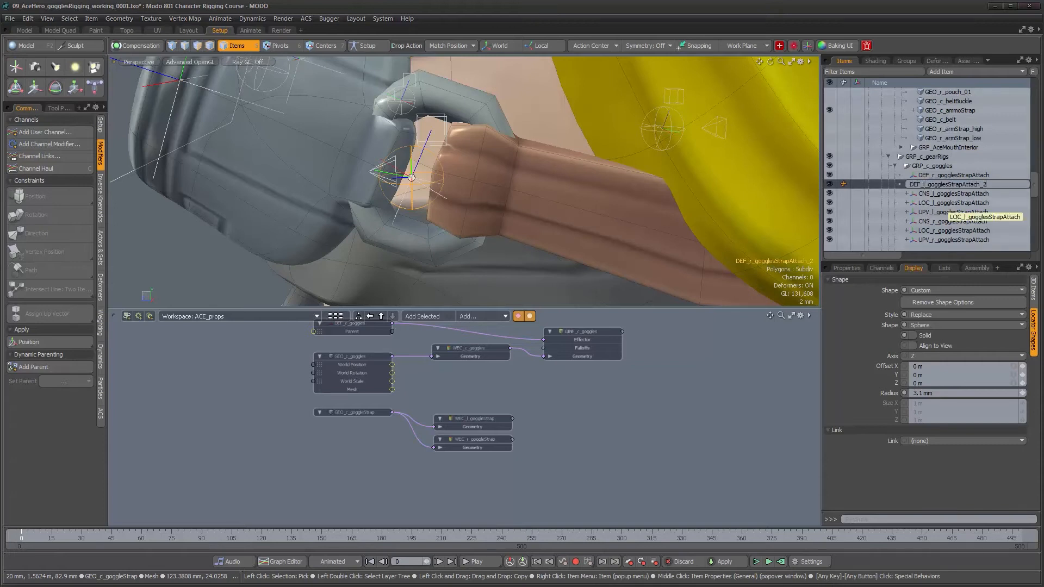
{"action": "key", "text": "BackSpace"}
{"action": "key", "text": "BackSpace"}
{"action": "key", "text": "Return"}
Step: Enable compensation and switch Setup mode on and off to compare the strap attachment's setup and posed states
{"action": "left_click_drag", "start_coordinate": [402, 163], "coordinate": [427, 161], "text": "alt"}
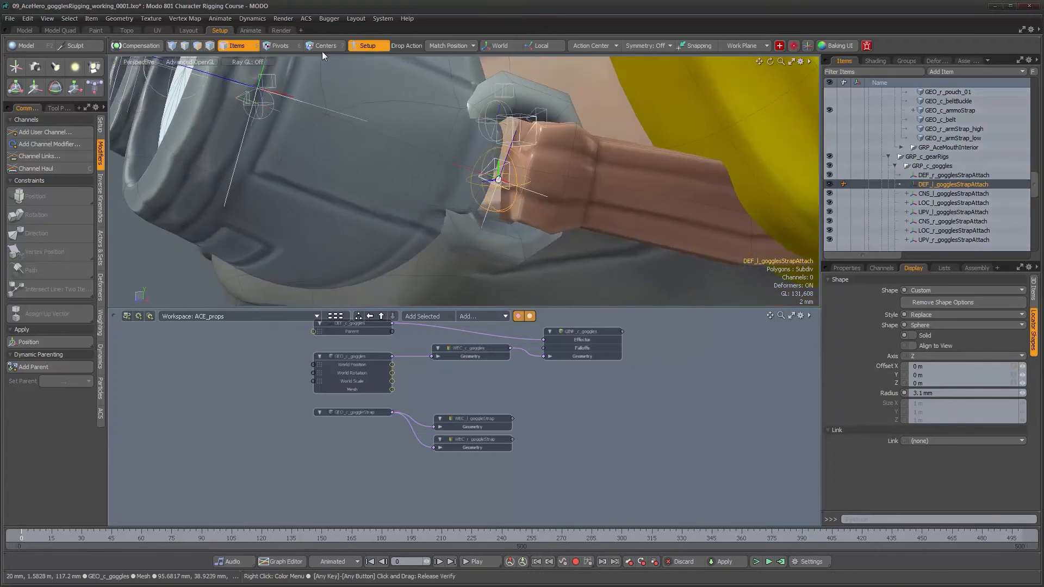
{"action": "left_click_drag", "start_coordinate": [458, 201], "coordinate": [218, 47], "text": "alt"}
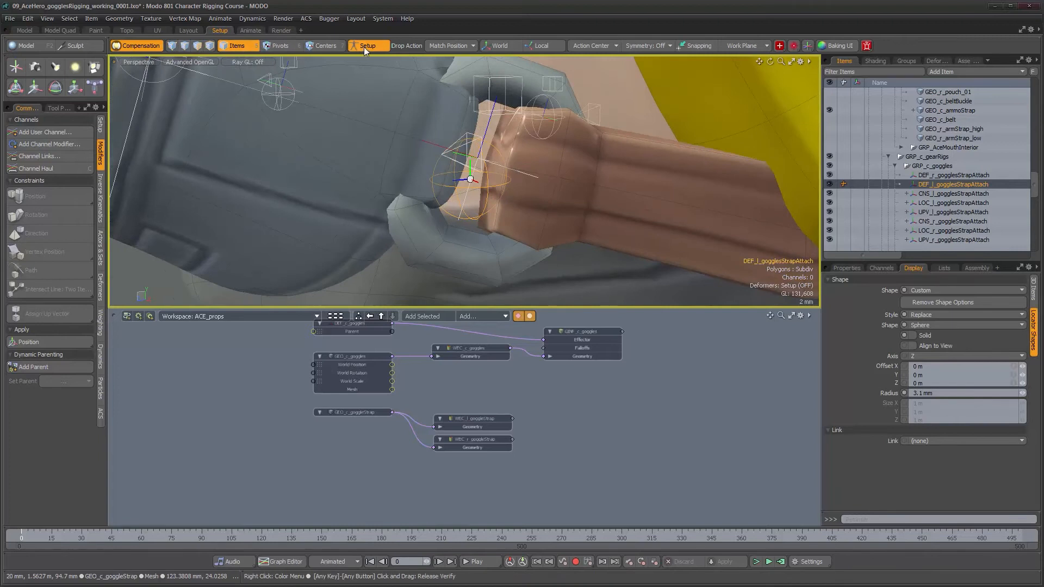
{"action": "left_click", "coordinate": [363, 47]}
{"action": "left_click", "coordinate": [363, 47]}
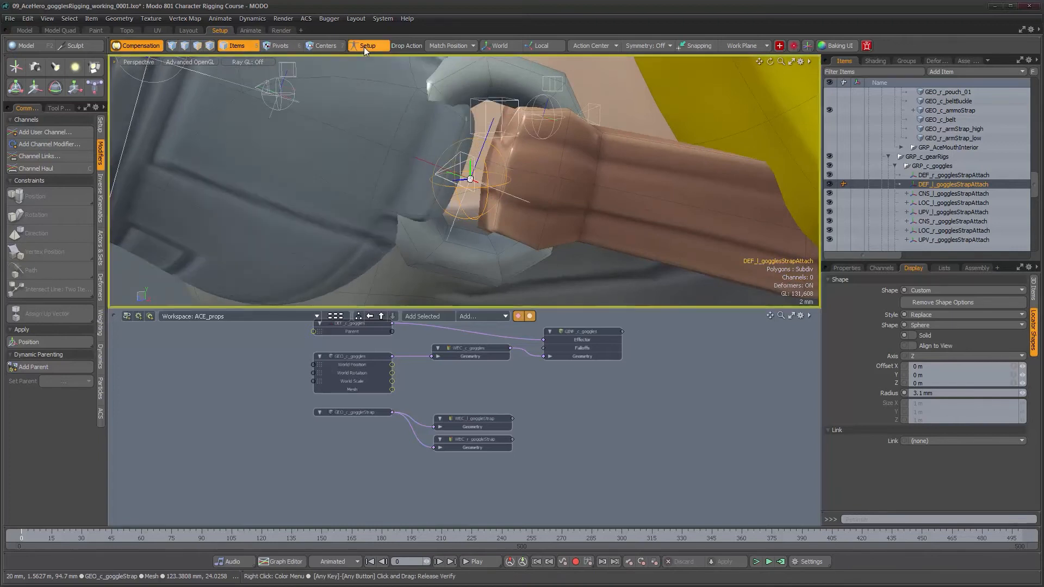
{"action": "left_click_drag", "start_coordinate": [381, 163], "coordinate": [405, 66], "text": "alt"}
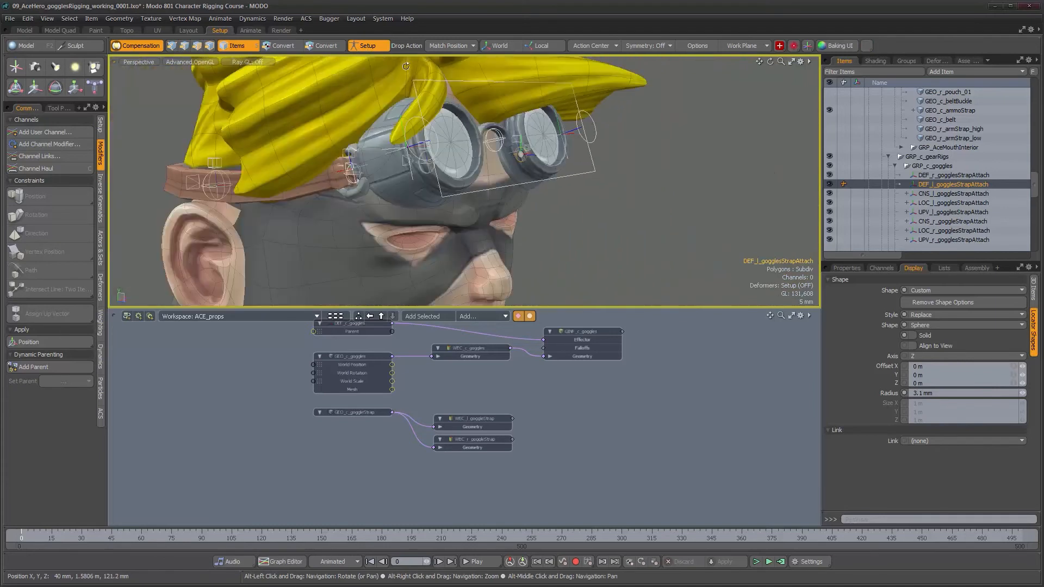
{"action": "left_click", "coordinate": [377, 46]}
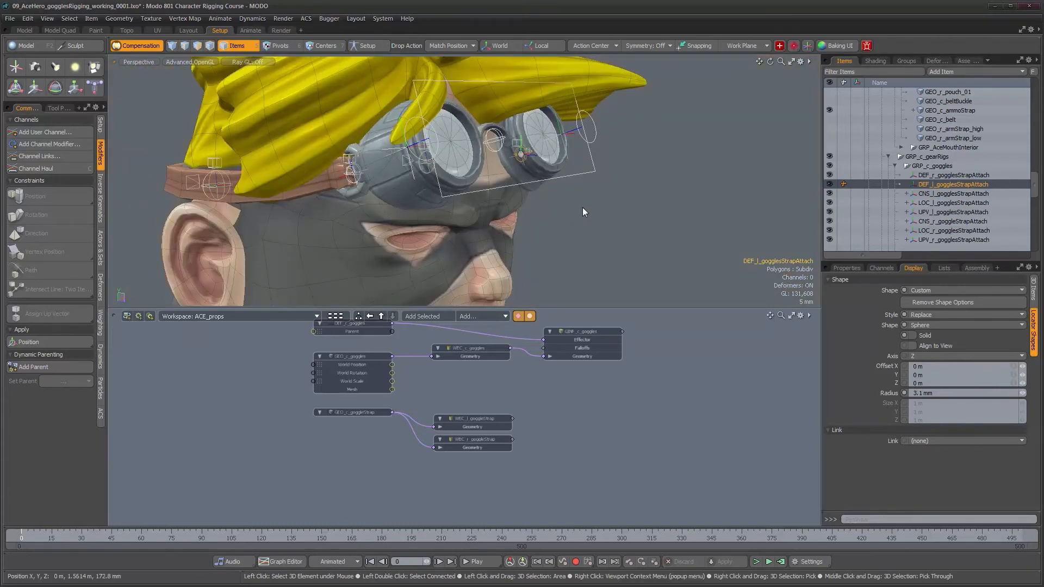
Step: Try setting the X rotation of the DEF_c_goggles locator to 0°
{"action": "left_click", "coordinate": [575, 173]}
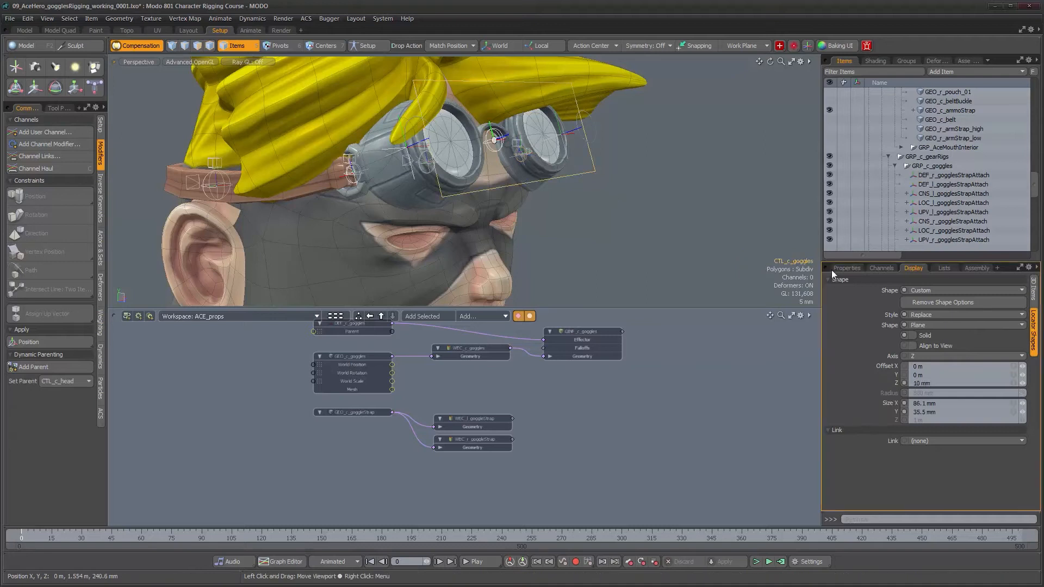
{"action": "left_click", "coordinate": [838, 269]}
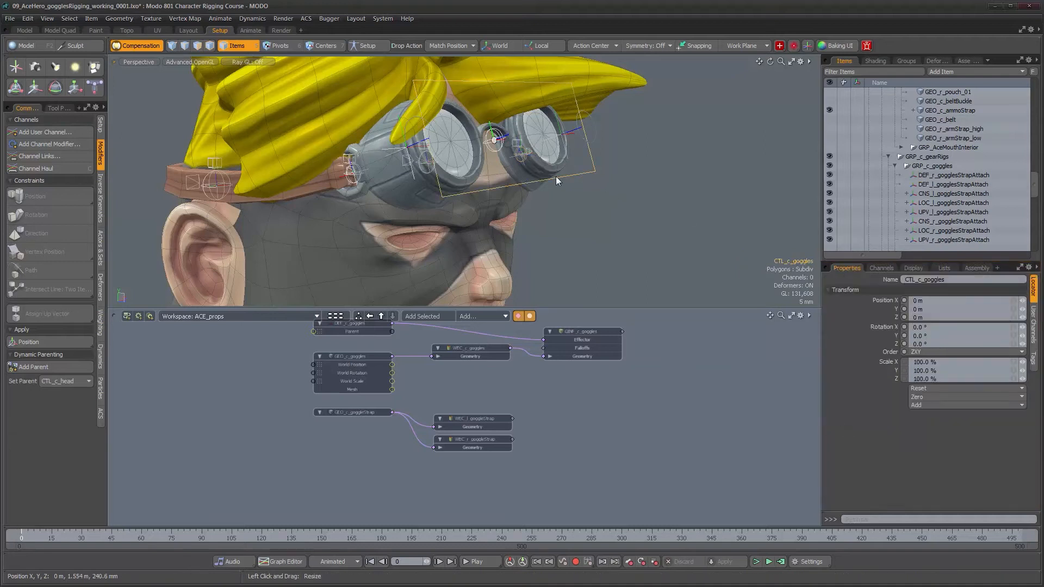
{"action": "left_click", "coordinate": [501, 159]}
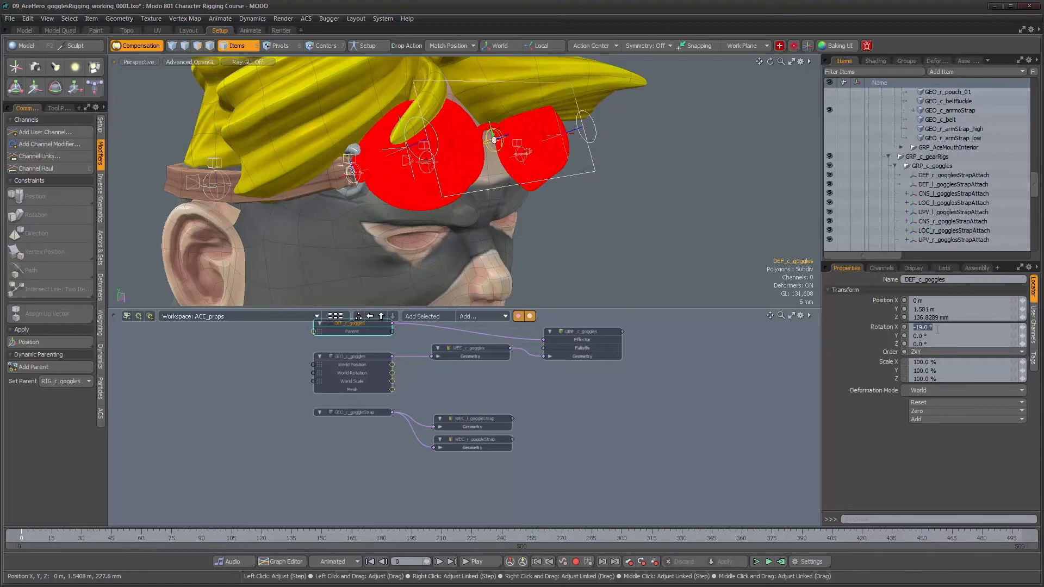
{"action": "type", "text": "0"}
{"action": "key", "text": "Return"}
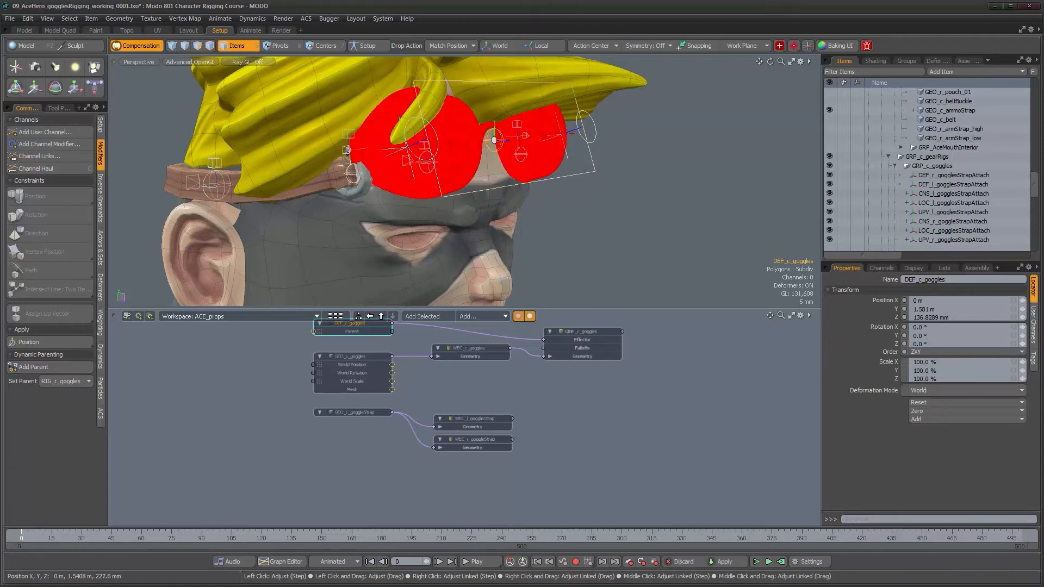
Step: Switch Setup mode on and off to compare the goggles' setup and posed states, and inspect the channels of DEF_c_goggles
{"action": "left_click", "coordinate": [367, 46]}
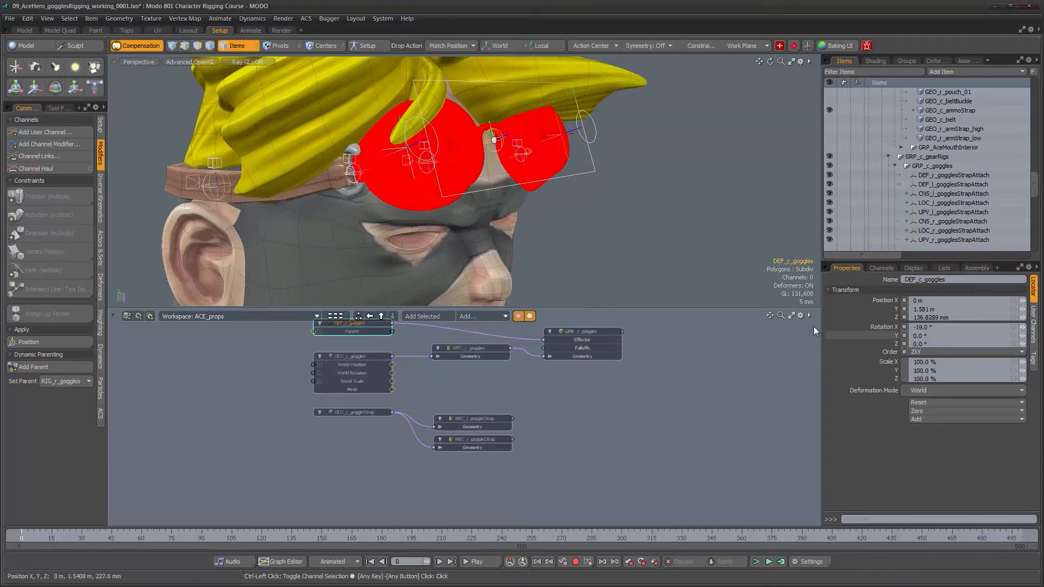
{"action": "left_click", "coordinate": [368, 46]}
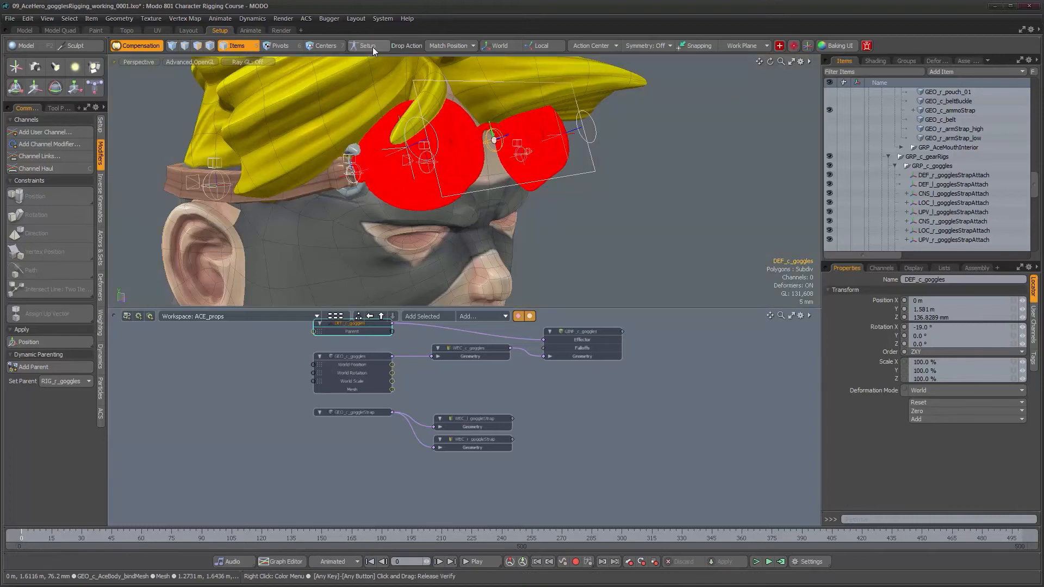
{"action": "left_click", "coordinate": [367, 46]}
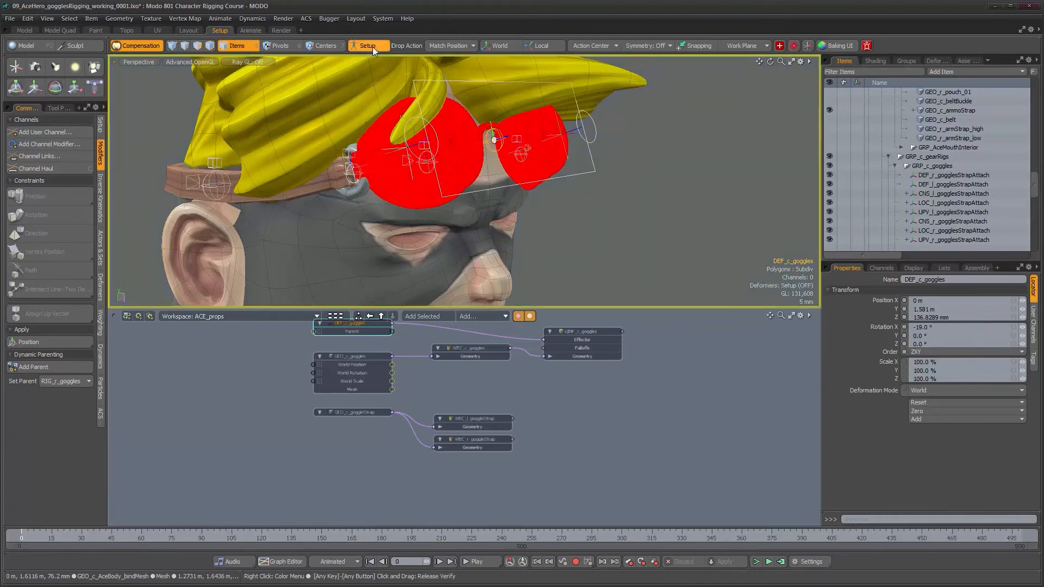
{"action": "left_click", "coordinate": [367, 45]}
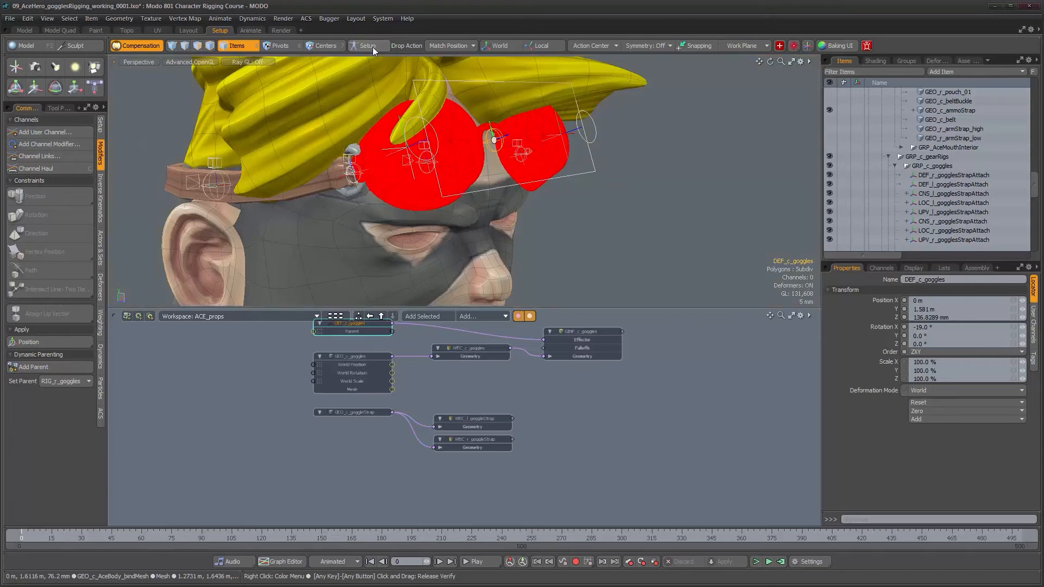
{"action": "left_click", "coordinate": [373, 46]}
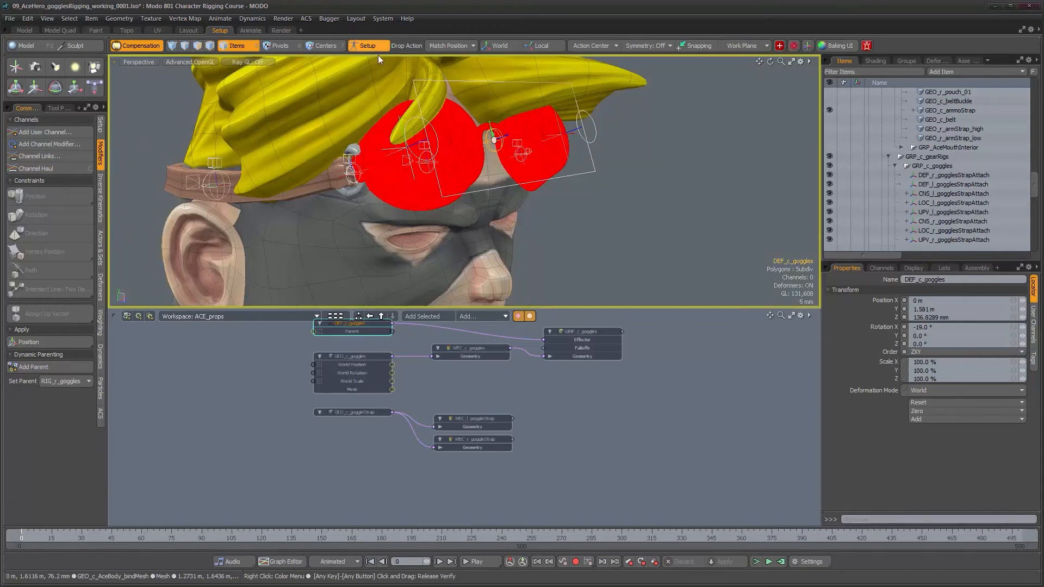
{"action": "left_click", "coordinate": [889, 268]}
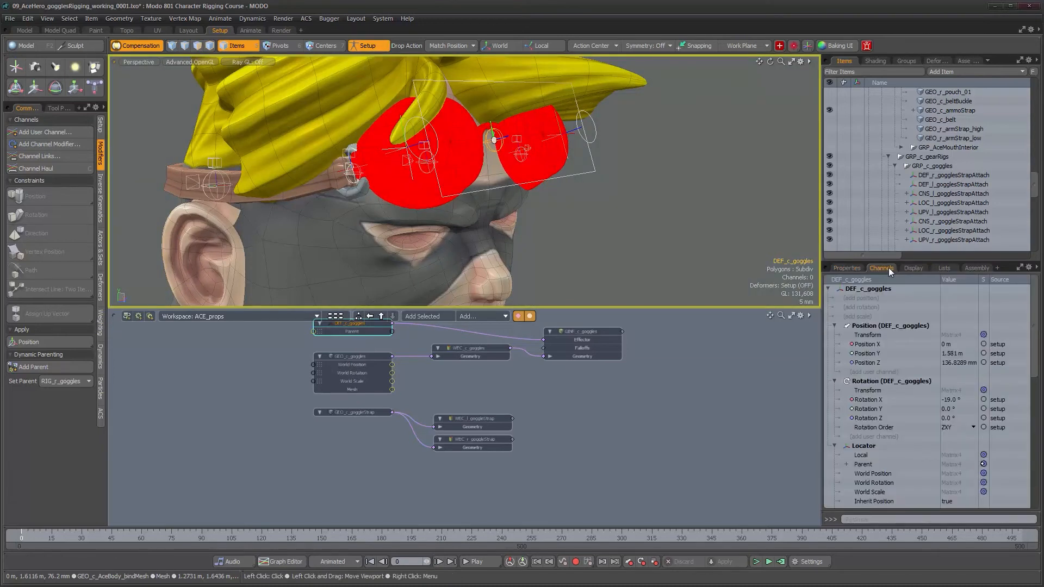
{"action": "left_click", "coordinate": [377, 48]}
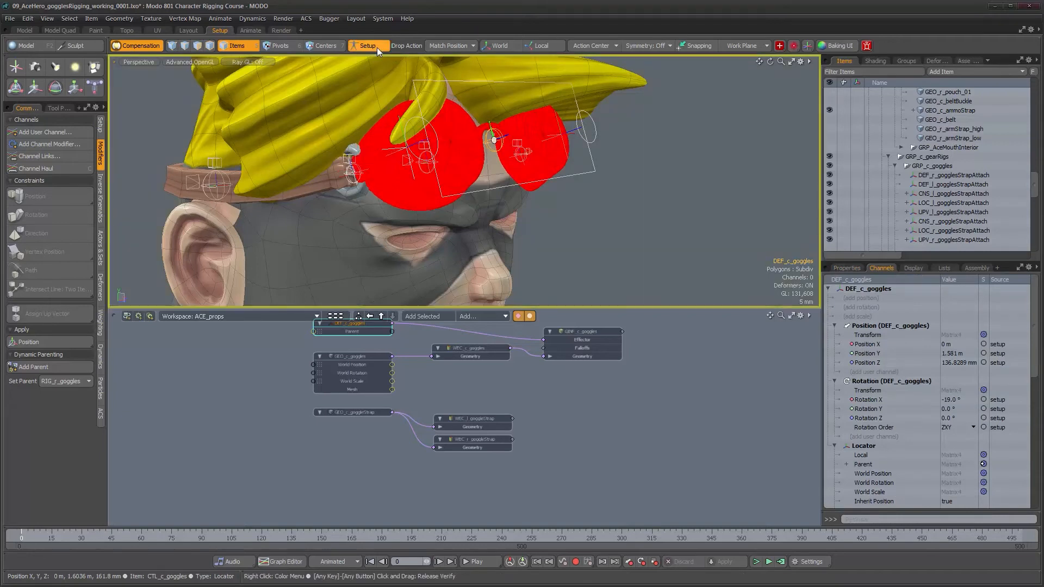
{"action": "scroll", "coordinate": [1039, 408], "scroll_direction": "down", "scroll_amount": 4}
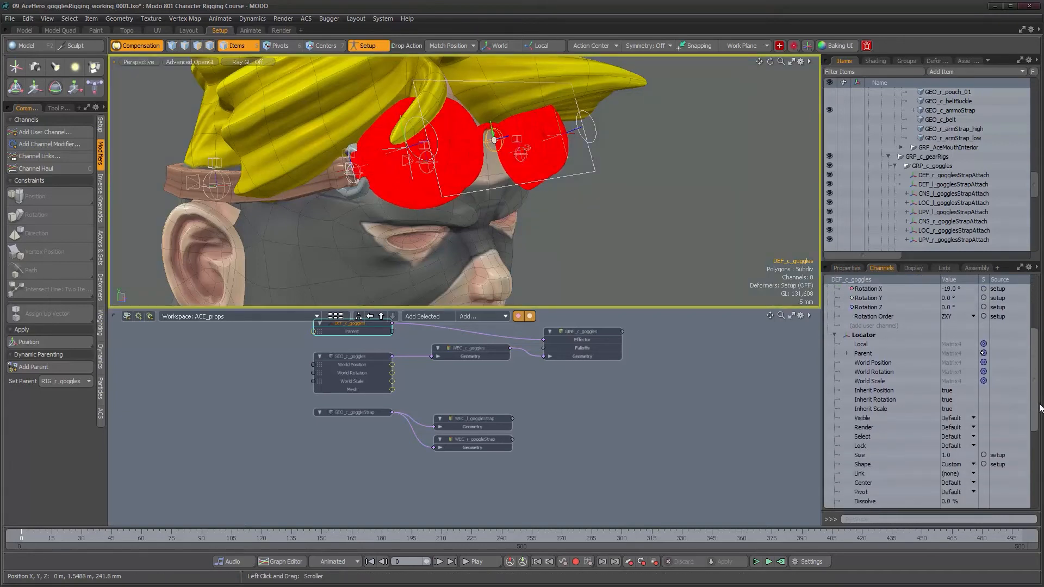
{"action": "scroll", "coordinate": [1039, 408], "scroll_direction": "up", "scroll_amount": 4}
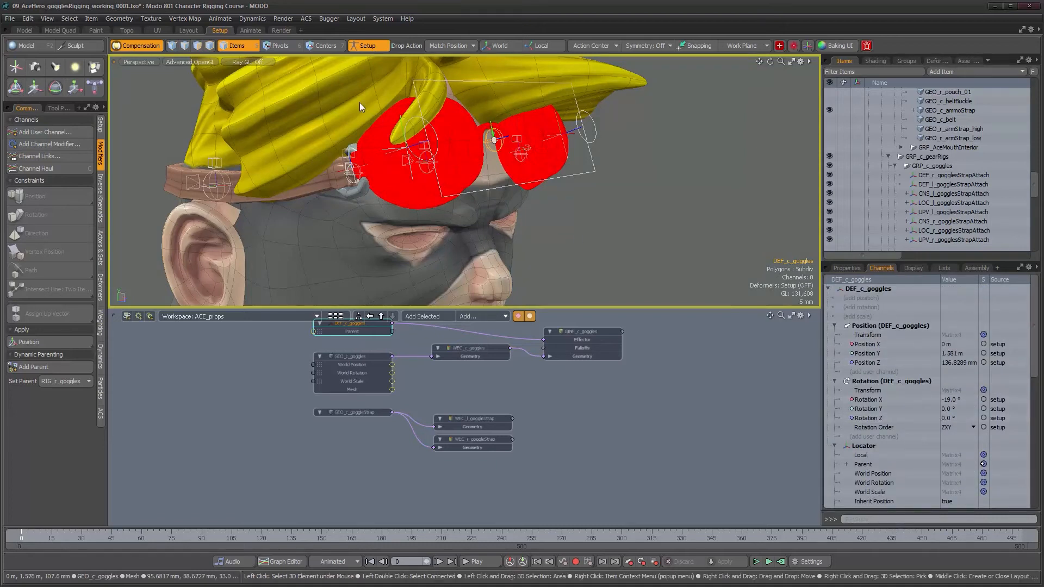
{"action": "left_click", "coordinate": [371, 47]}
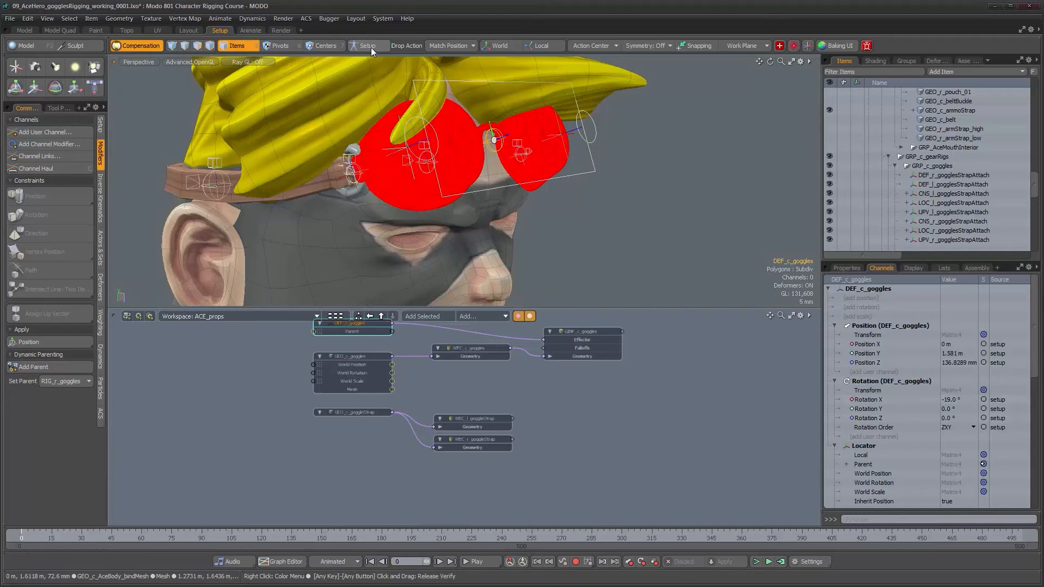
{"action": "left_click", "coordinate": [370, 47]}
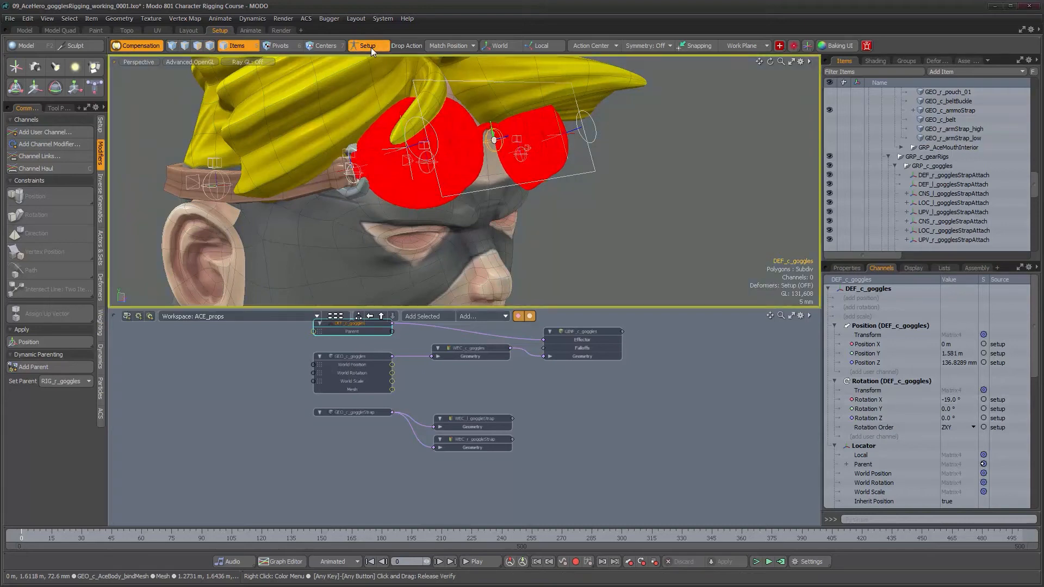
{"action": "left_click", "coordinate": [370, 48]}
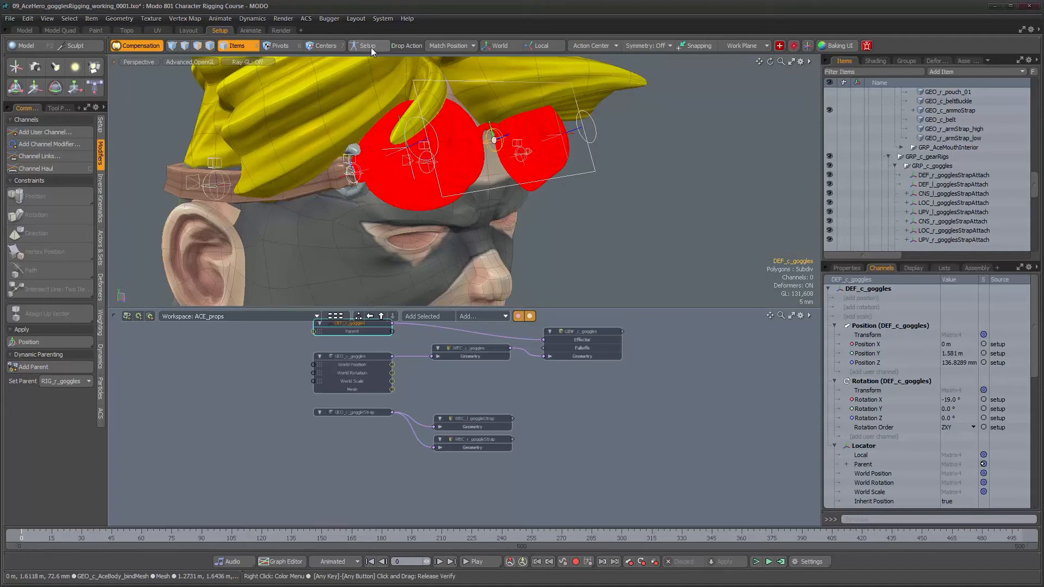
{"action": "left_click", "coordinate": [371, 48]}
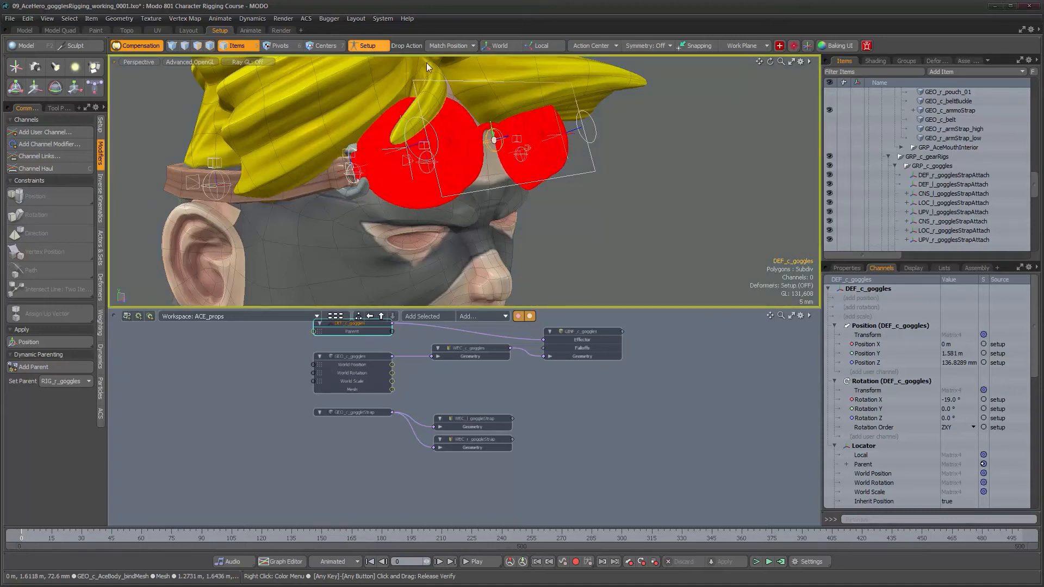
Step: Find DEF_c_goggles in the item hierarchy and delete its Dynamic Parent_163 modifier
{"action": "scroll", "coordinate": [960, 217], "scroll_direction": "up", "scroll_amount": 5}
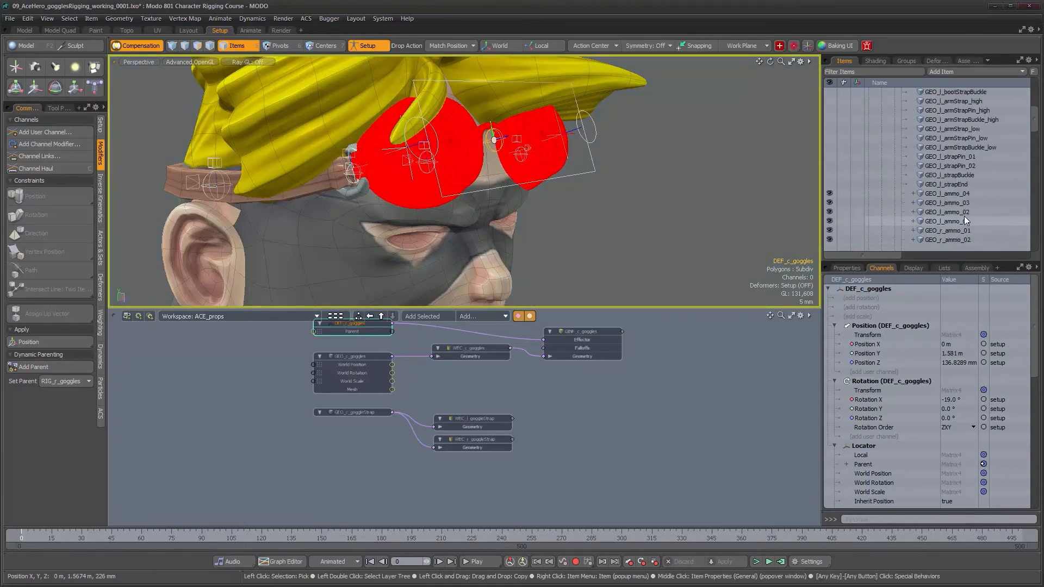
{"action": "scroll", "coordinate": [963, 217], "scroll_direction": "down", "scroll_amount": 5}
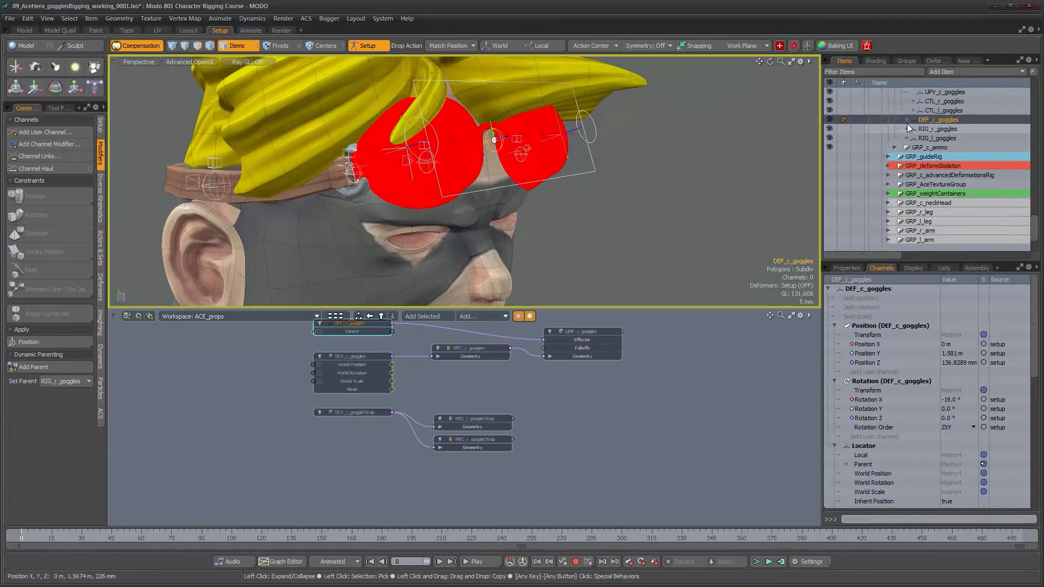
{"action": "left_click", "coordinate": [907, 119]}
{"action": "left_click", "coordinate": [941, 128]}
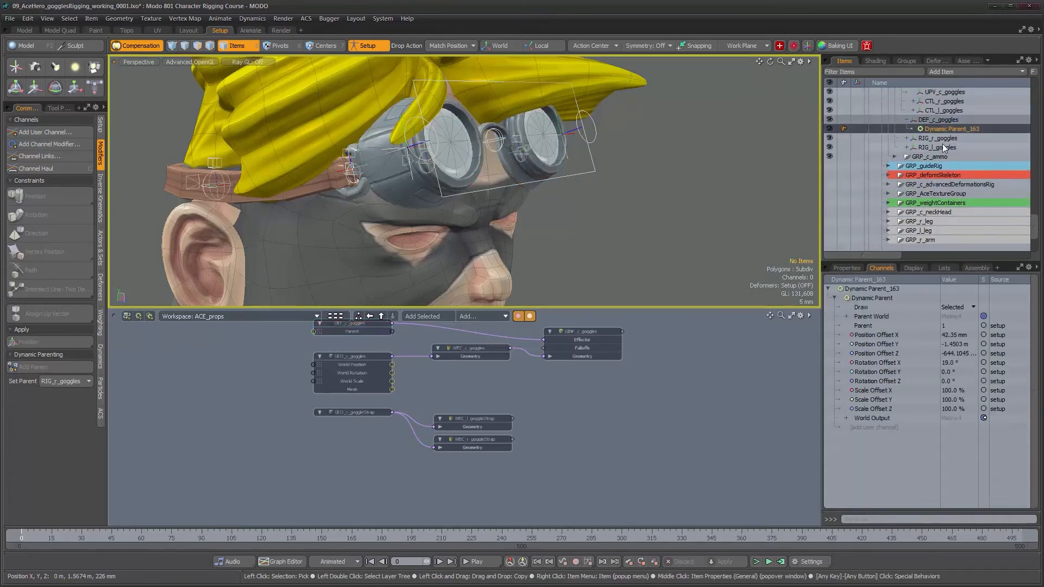
{"action": "key", "text": "Delete"}
Step: In Setup mode, add a dynamic parent to DEF_c_goggles with CTL_c_goggles as the parent
{"action": "left_click_drag", "start_coordinate": [468, 81], "coordinate": [498, 103], "text": "alt"}
{"action": "right_click_drag", "start_coordinate": [499, 103], "coordinate": [571, 155], "text": "alt"}
{"action": "left_click", "coordinate": [368, 46]}
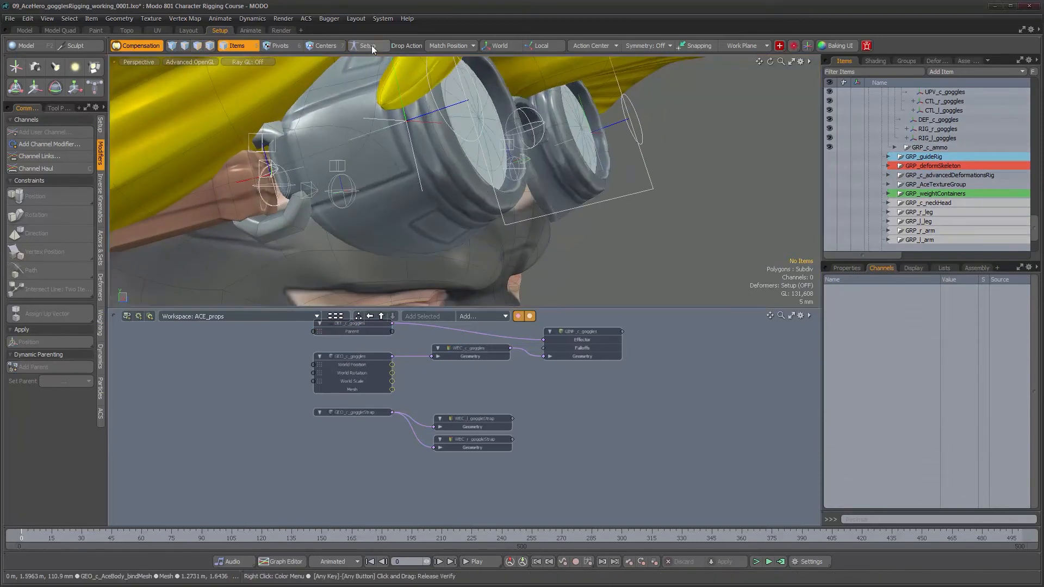
{"action": "left_click", "coordinate": [368, 45]}
{"action": "left_click_drag", "start_coordinate": [549, 139], "coordinate": [564, 146], "text": "alt"}
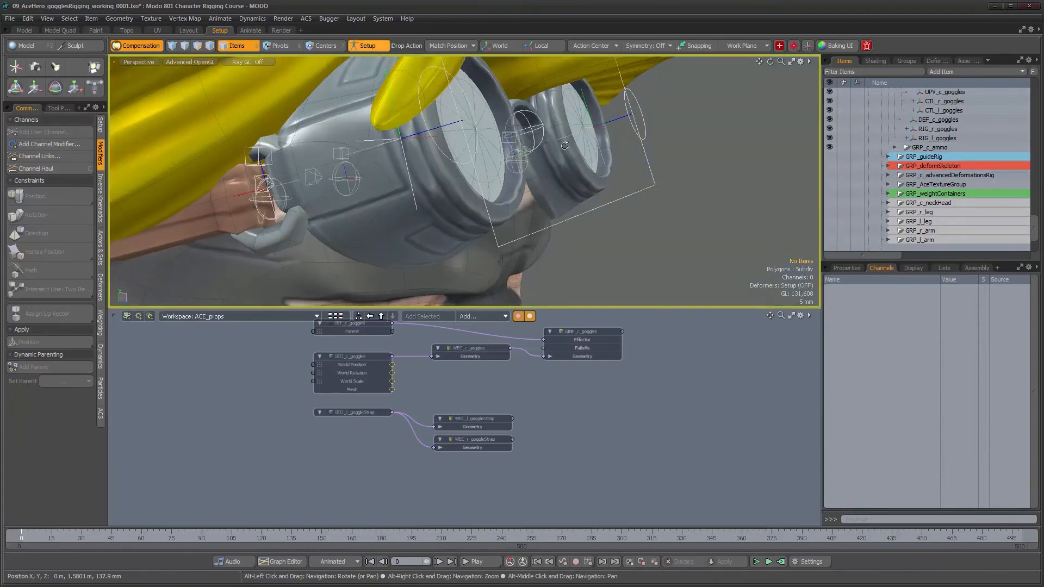
{"action": "left_click", "coordinate": [535, 146]}
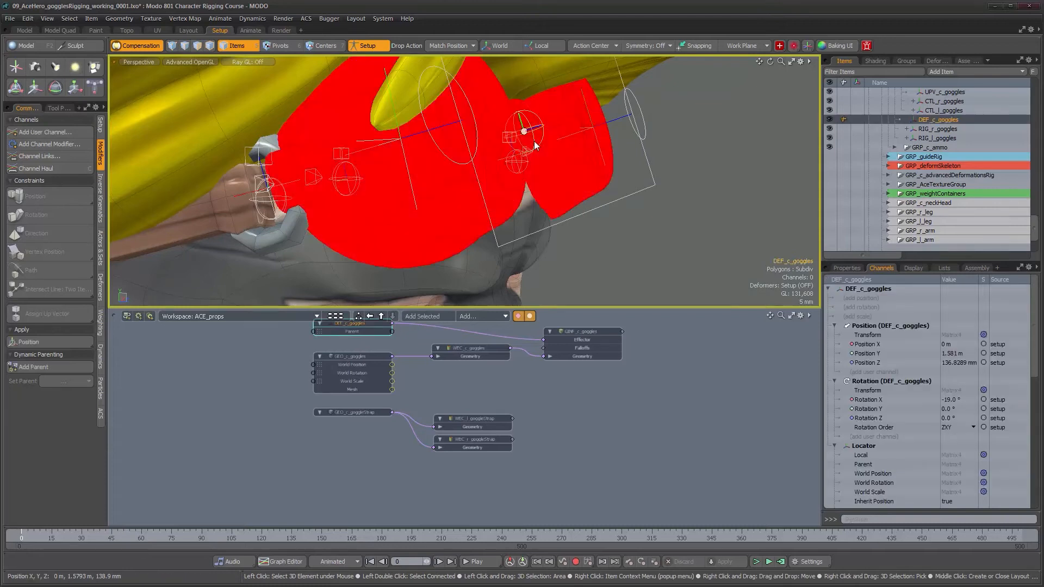
{"action": "left_click", "coordinate": [632, 194], "text": "shift"}
{"action": "left_click", "coordinate": [62, 366]}
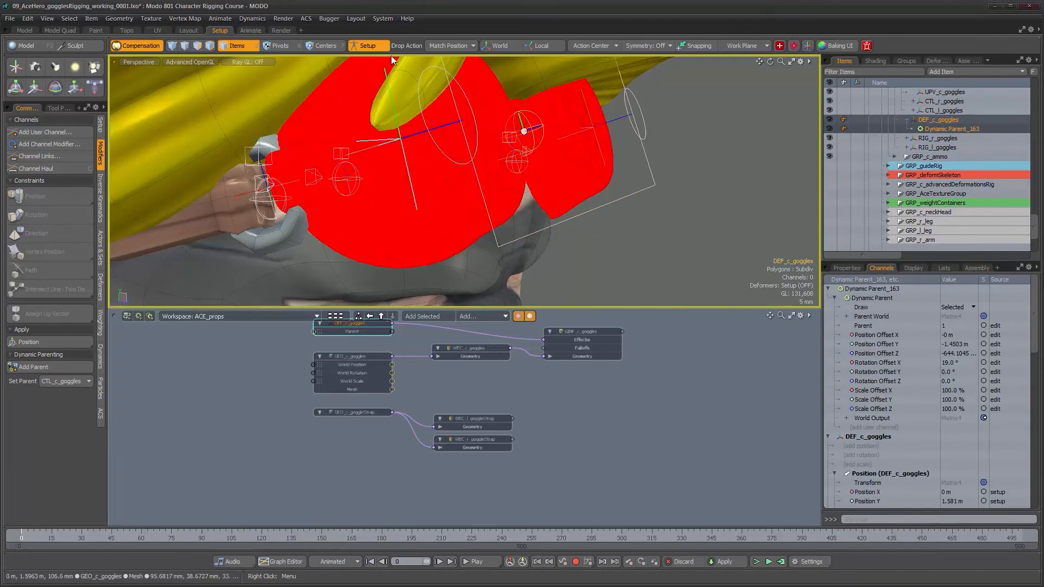
Step: Switch Setup mode off and on to compare the goggles and right strap attachment in both states, leaving Setup mode off
{"action": "left_click", "coordinate": [374, 44]}
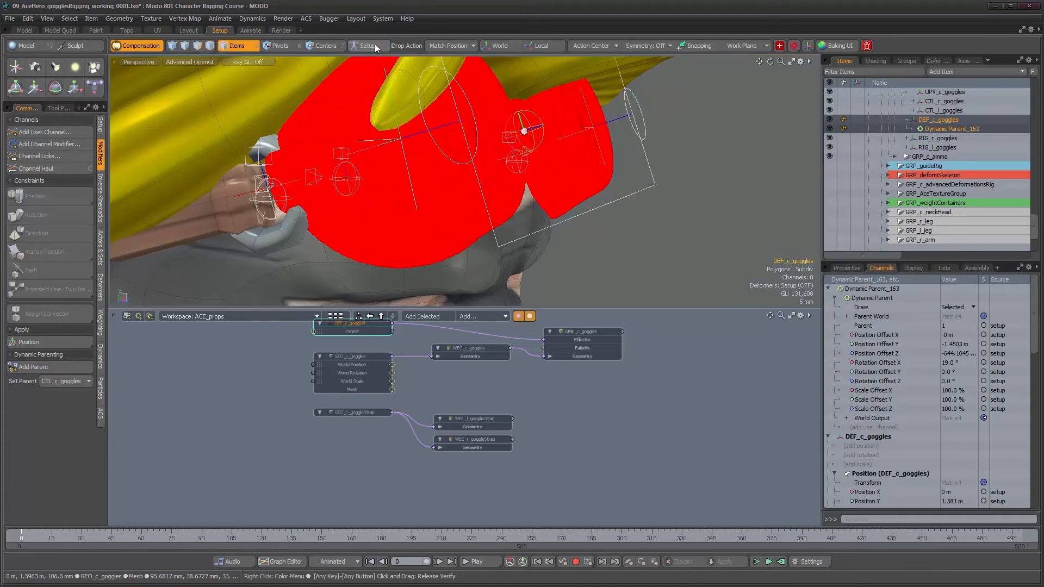
{"action": "left_click", "coordinate": [374, 43]}
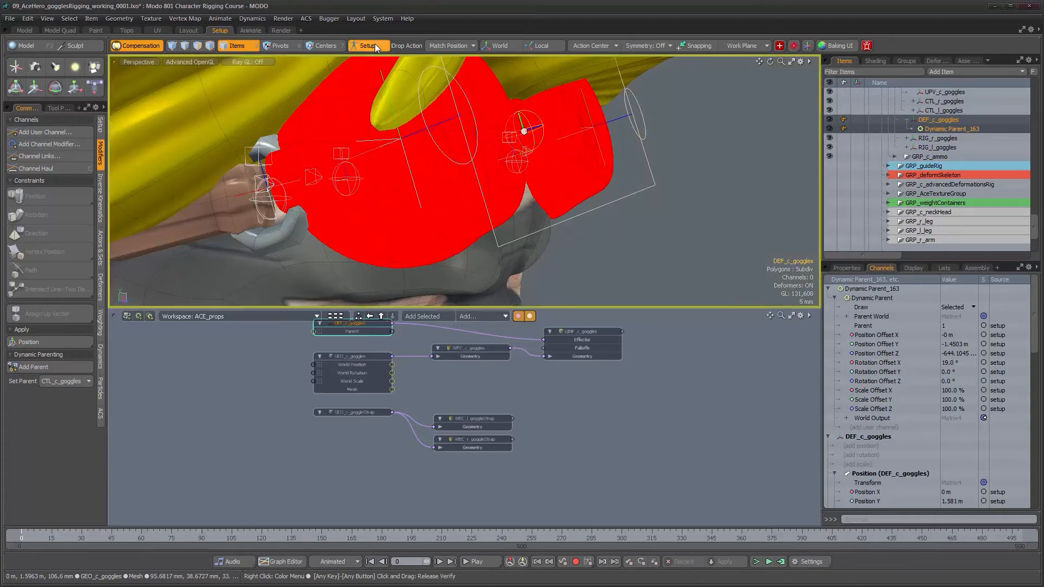
{"action": "left_click_drag", "start_coordinate": [402, 158], "coordinate": [488, 164], "text": "alt"}
{"action": "right_click_drag", "start_coordinate": [488, 164], "coordinate": [467, 162], "text": "alt"}
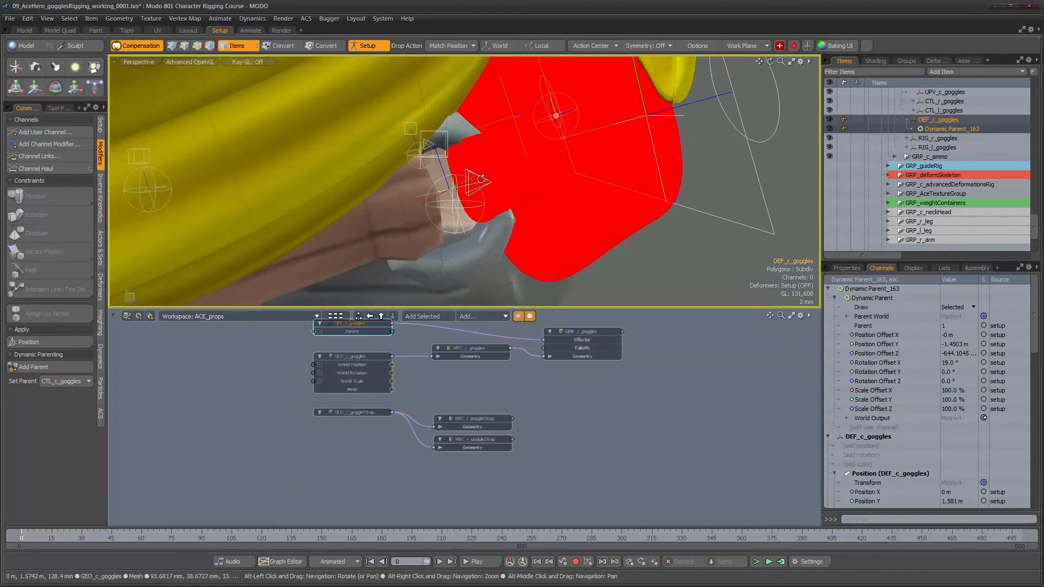
{"action": "left_click_drag", "start_coordinate": [466, 162], "coordinate": [436, 140], "text": "alt"}
{"action": "left_click", "coordinate": [369, 45]}
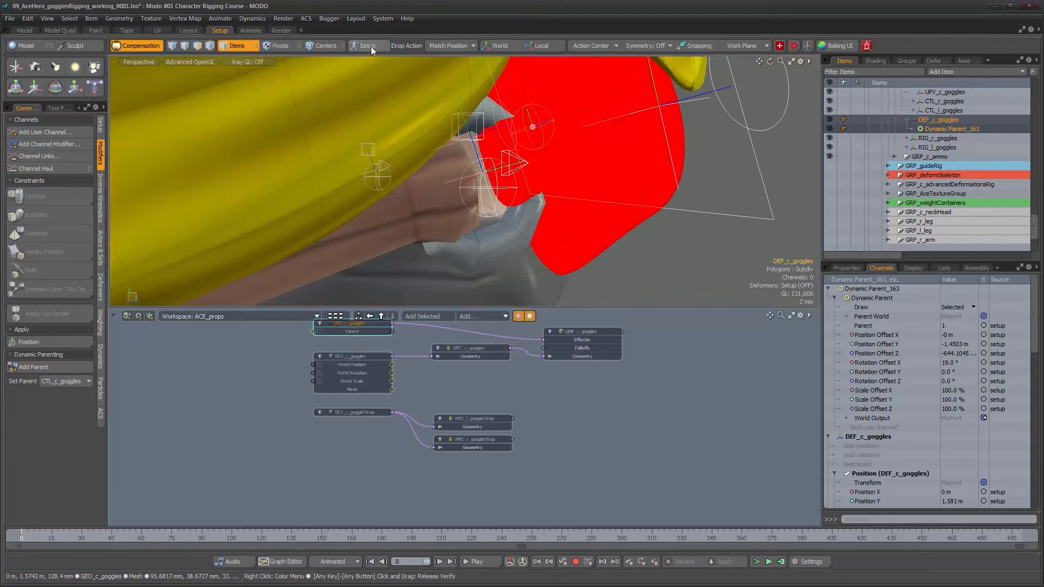
Step: Match the positions of DEF_r_gogglesStrapAttach and DEF_l_gogglesStrapAttach to the CNS strap attachment locators on their respective sides
{"action": "left_click", "coordinate": [465, 204]}
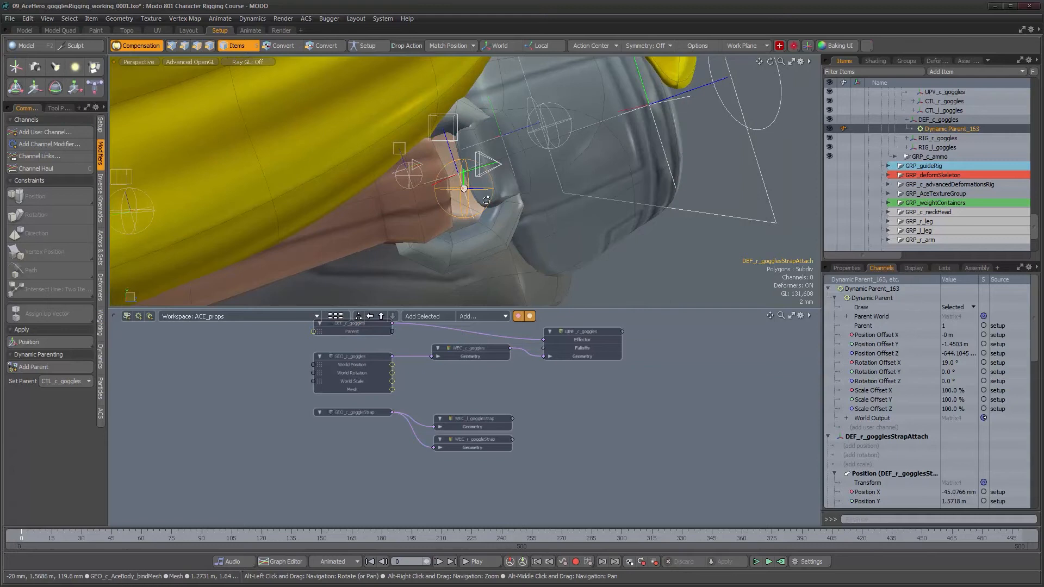
{"action": "left_click", "coordinate": [449, 163]}
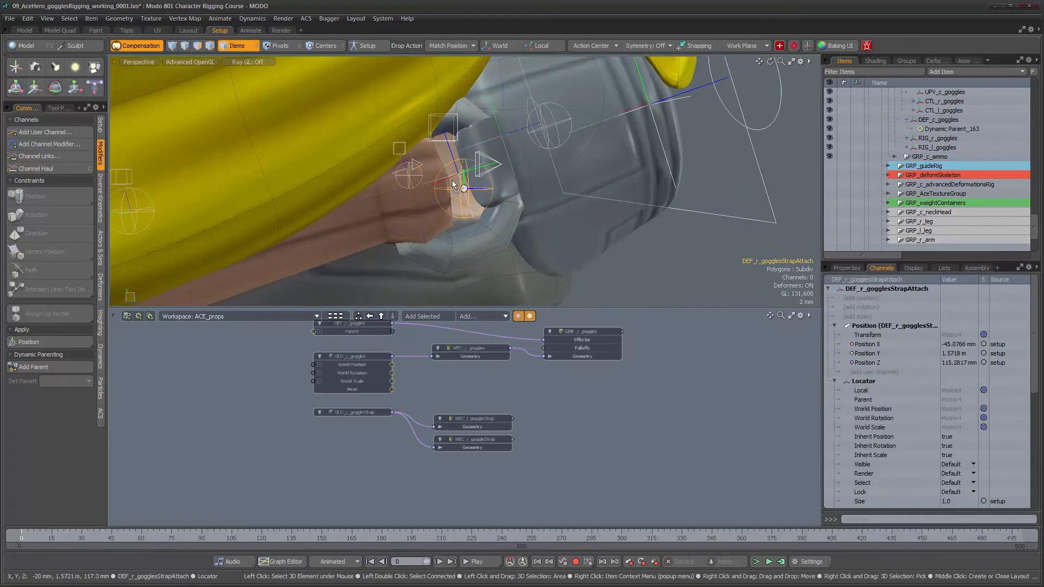
{"action": "right_click_drag", "start_coordinate": [447, 160], "coordinate": [451, 155]}
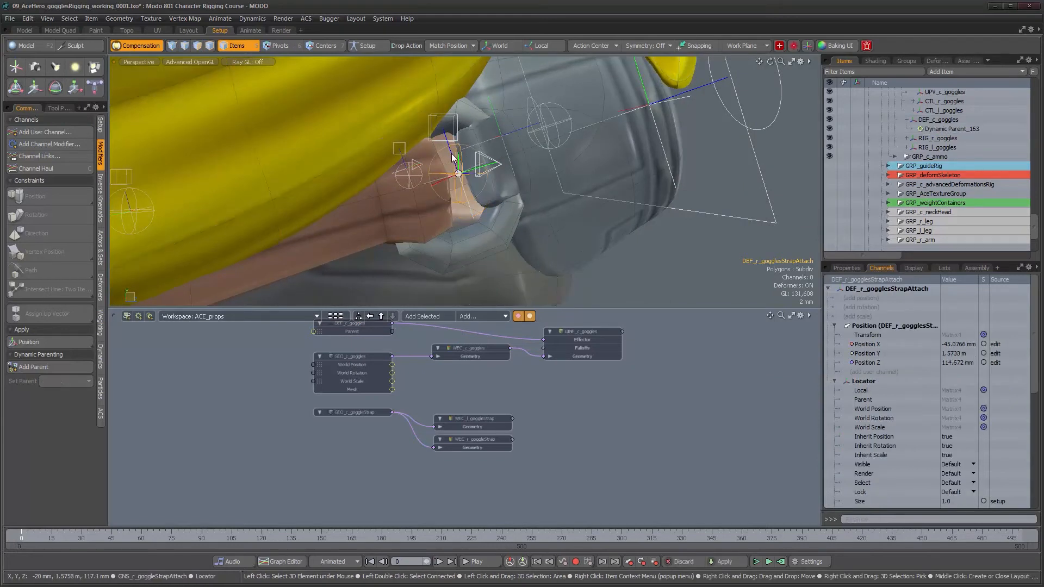
{"action": "left_click_drag", "start_coordinate": [603, 192], "coordinate": [516, 221], "text": "alt"}
{"action": "left_click", "coordinate": [517, 221]}
{"action": "right_click_drag", "start_coordinate": [513, 221], "coordinate": [516, 173]}
Step: Enable Setup mode and dynamically parent DEF_l_gogglesStrapAttach to CNS_l_gogglesStrapAttach
{"action": "left_click", "coordinate": [364, 47]}
{"action": "left_click", "coordinate": [511, 175], "text": "shift"}
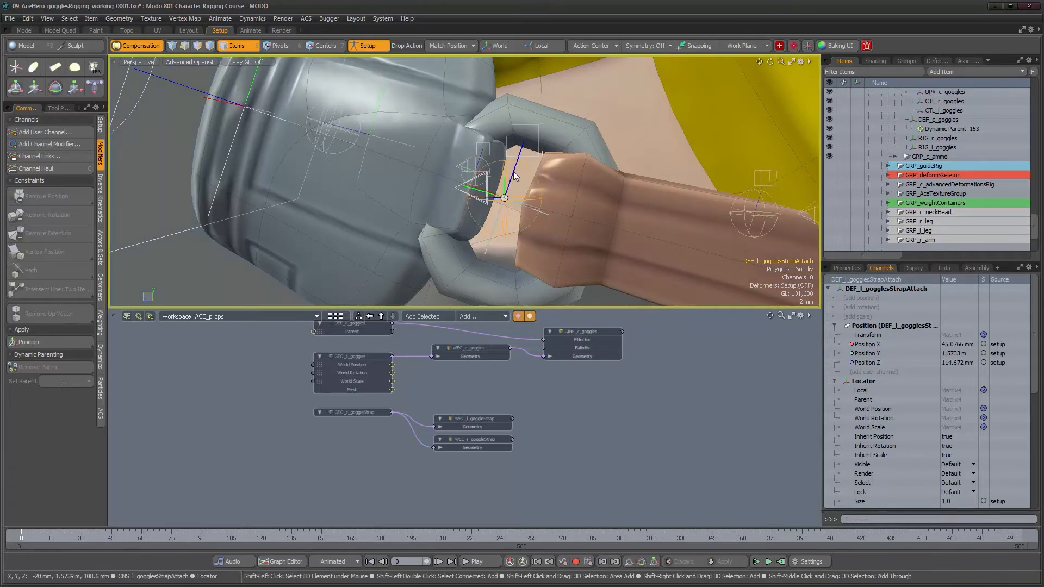
{"action": "left_click", "coordinate": [49, 366]}
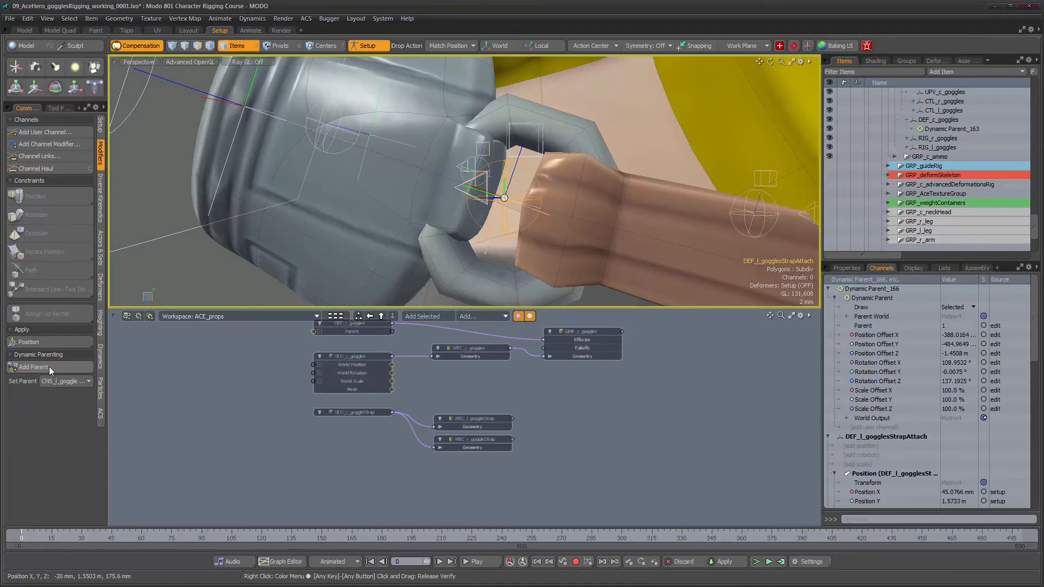
Step: Dynamically parent DEF_r_gogglesStrapAttach to CNS_r_gogglesStrapAttach
{"action": "left_click_drag", "start_coordinate": [321, 186], "coordinate": [419, 151], "text": "alt"}
{"action": "left_click", "coordinate": [400, 201], "text": "shift"}
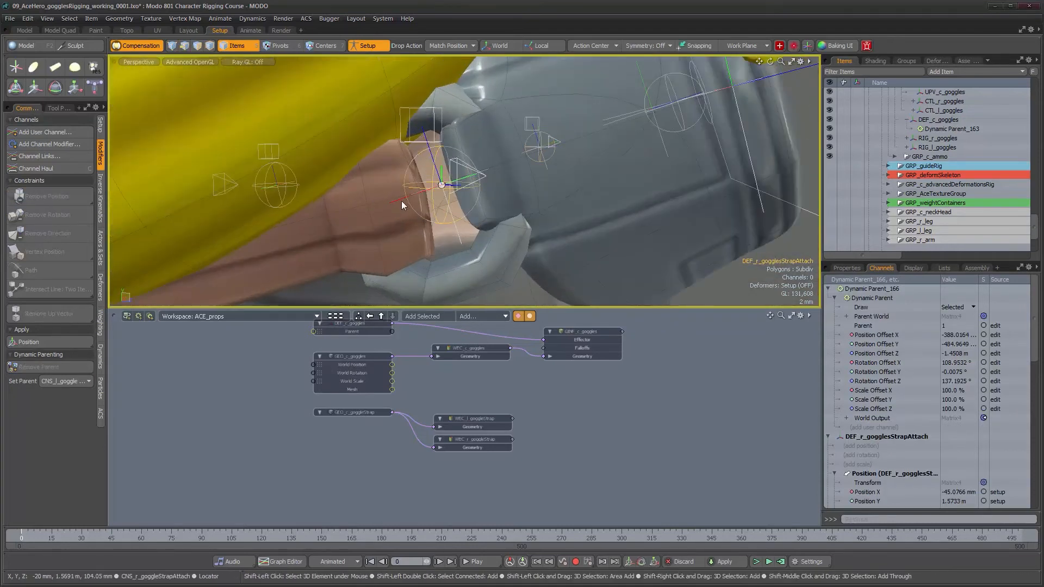
{"action": "left_click", "coordinate": [54, 367]}
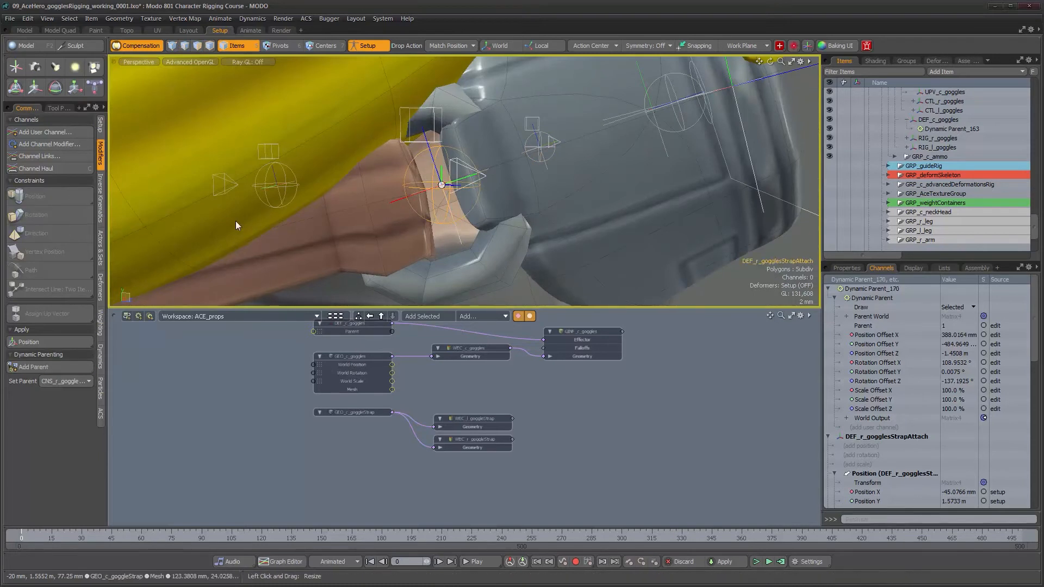
Step: Disable Setup mode and select RIG_r_goggles to inspect its position and rotation channels
{"action": "left_click", "coordinate": [364, 43]}
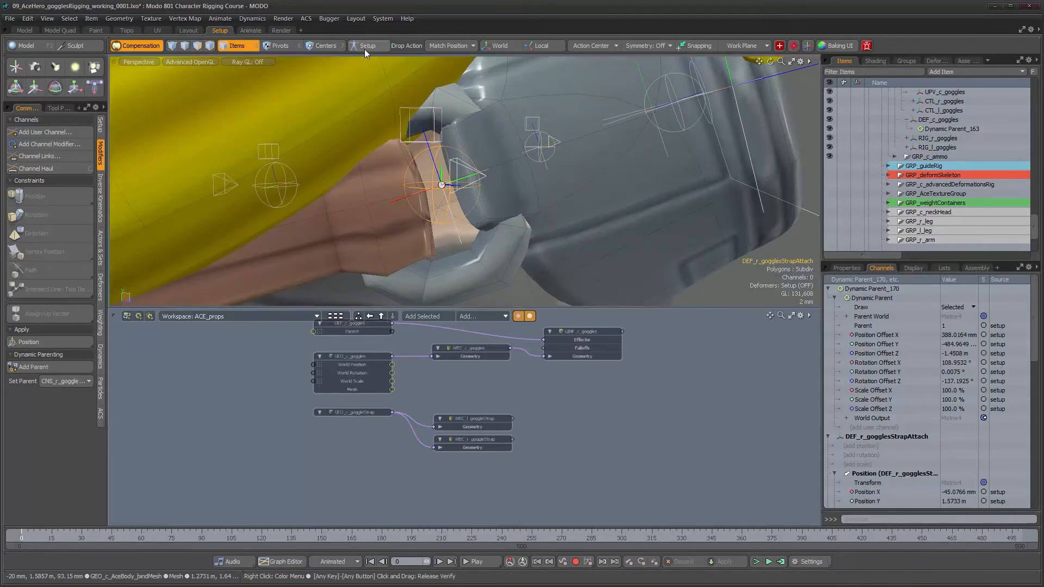
{"action": "right_click_drag", "start_coordinate": [507, 200], "coordinate": [424, 200], "text": "alt"}
{"action": "left_click_drag", "start_coordinate": [478, 180], "coordinate": [419, 157], "text": "alt"}
{"action": "right_click_drag", "start_coordinate": [419, 157], "coordinate": [494, 156], "text": "alt"}
{"action": "left_click", "coordinate": [494, 184]}
{"action": "left_click", "coordinate": [492, 182]}
{"action": "left_click_drag", "start_coordinate": [492, 182], "coordinate": [467, 176], "text": "alt"}
{"action": "scroll", "coordinate": [876, 361], "scroll_direction": "down", "scroll_amount": 2}
{"action": "scroll", "coordinate": [879, 367], "scroll_direction": "down", "scroll_amount": 3}
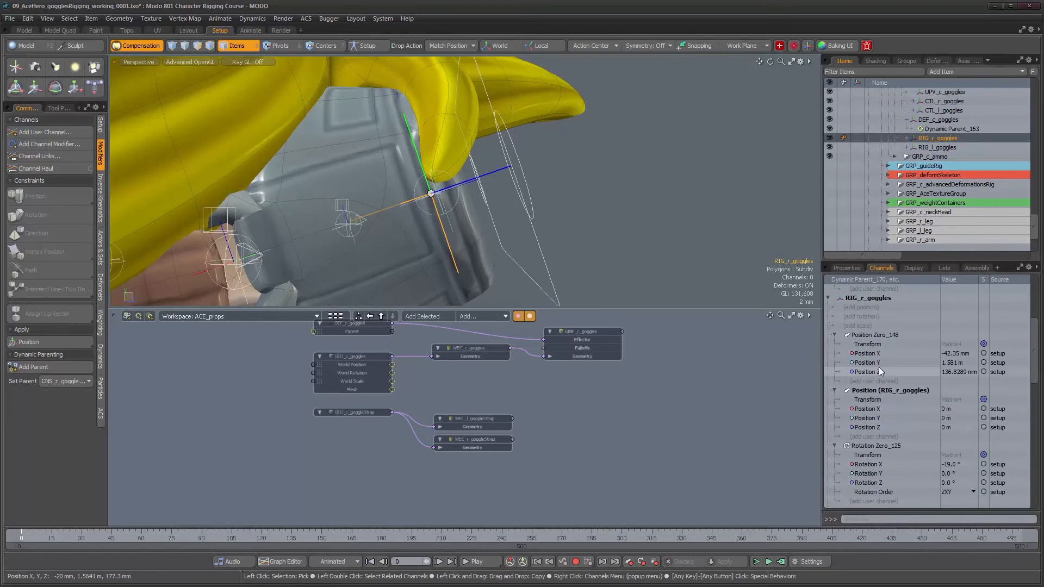
Step: Switch Setup mode on and off while comparing the zero, position and rotation channels of RIG_r_goggles
{"action": "left_click", "coordinate": [355, 45]}
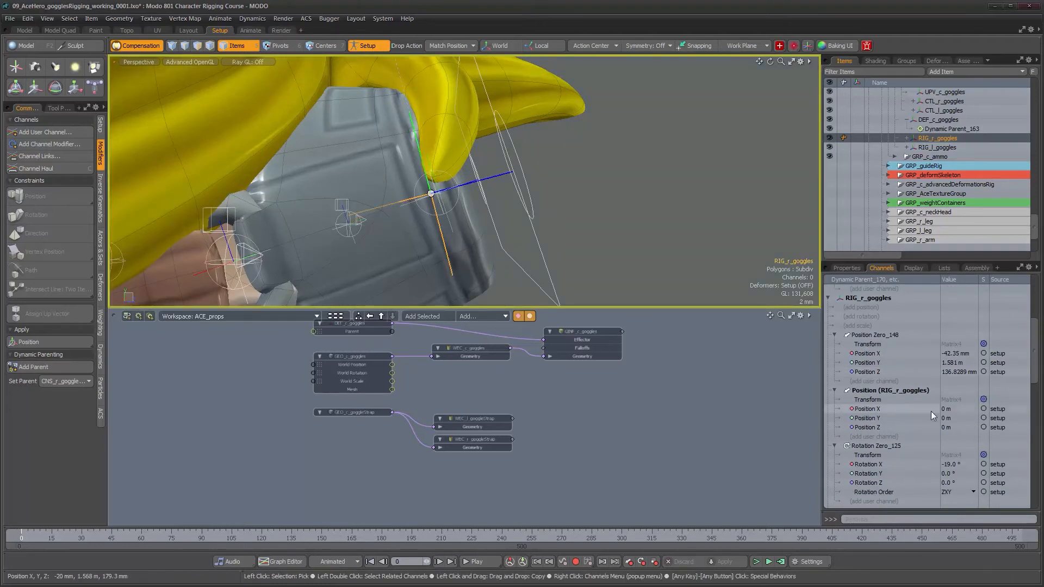
{"action": "scroll", "coordinate": [935, 418], "scroll_direction": "down", "scroll_amount": 1}
{"action": "scroll", "coordinate": [937, 424], "scroll_direction": "down", "scroll_amount": 3}
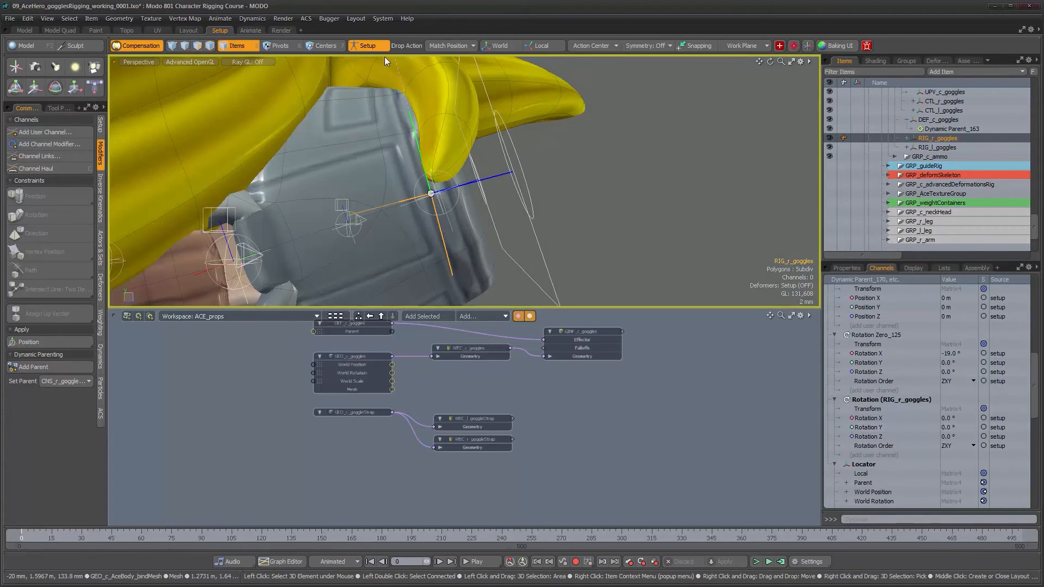
{"action": "left_click", "coordinate": [372, 46]}
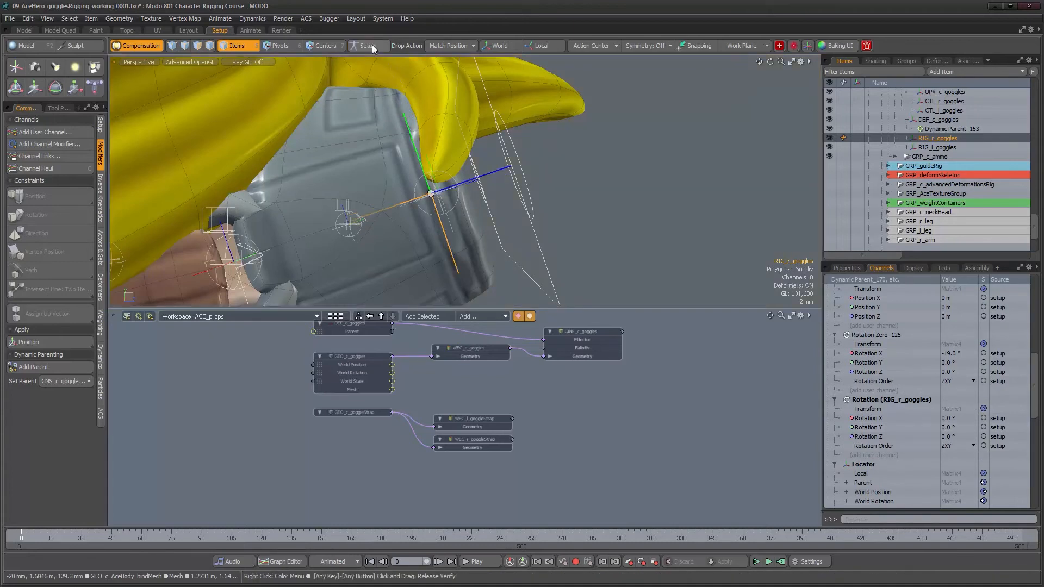
{"action": "left_click", "coordinate": [372, 46]}
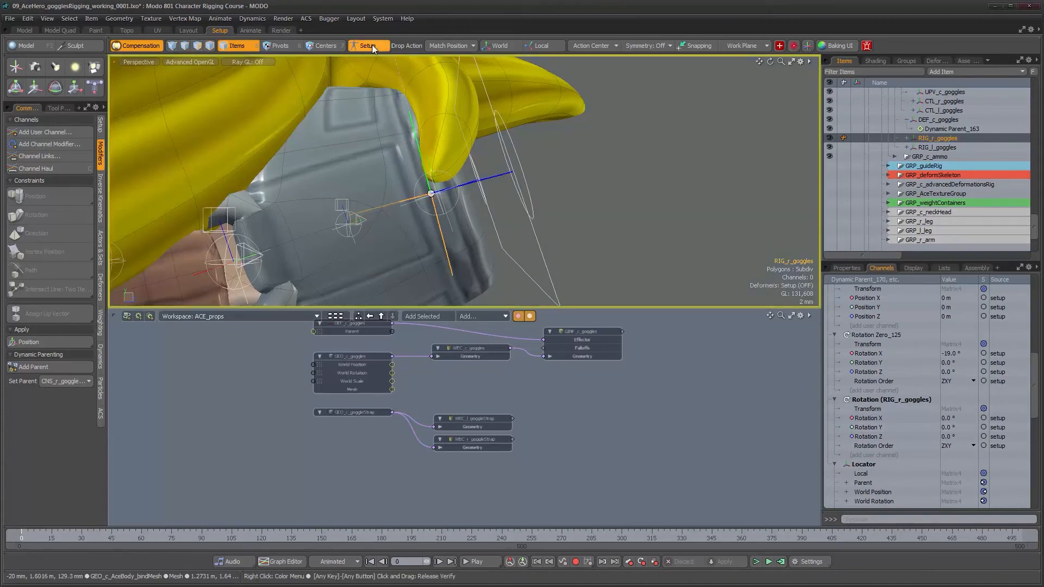
{"action": "scroll", "coordinate": [872, 409], "scroll_direction": "up", "scroll_amount": 1}
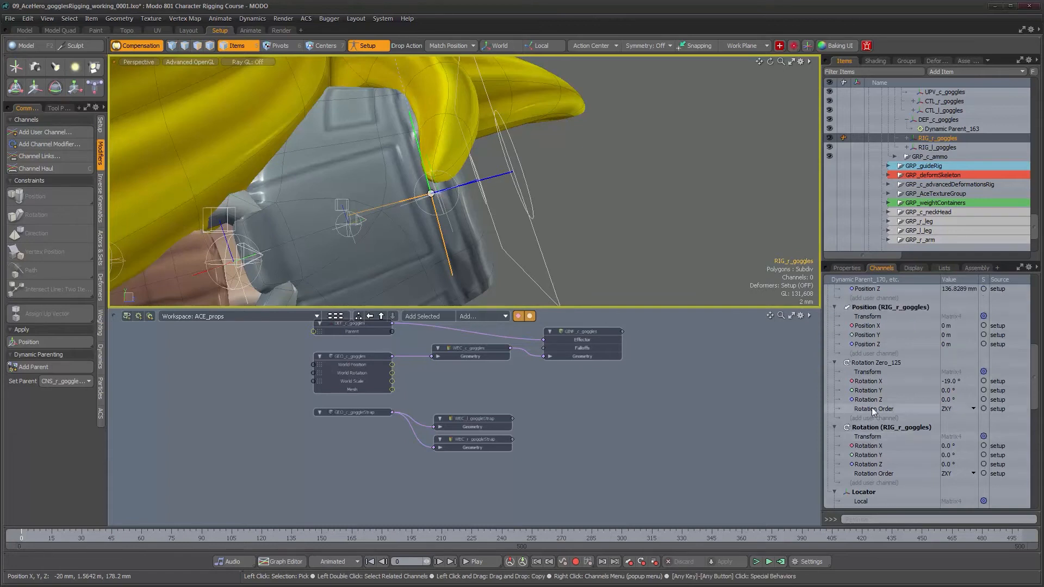
{"action": "scroll", "coordinate": [872, 407], "scroll_direction": "up", "scroll_amount": 8}
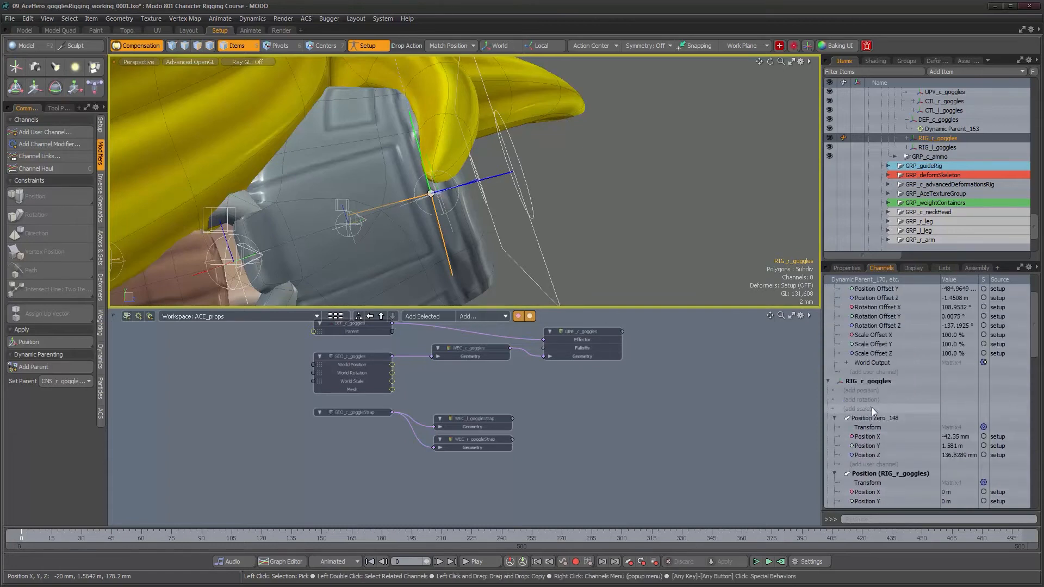
{"action": "left_click", "coordinate": [373, 47]}
Step: Reselect RIG_r_goggles alone and compare the goggles rig around the head with Setup mode on and off
{"action": "left_click", "coordinate": [662, 434]}
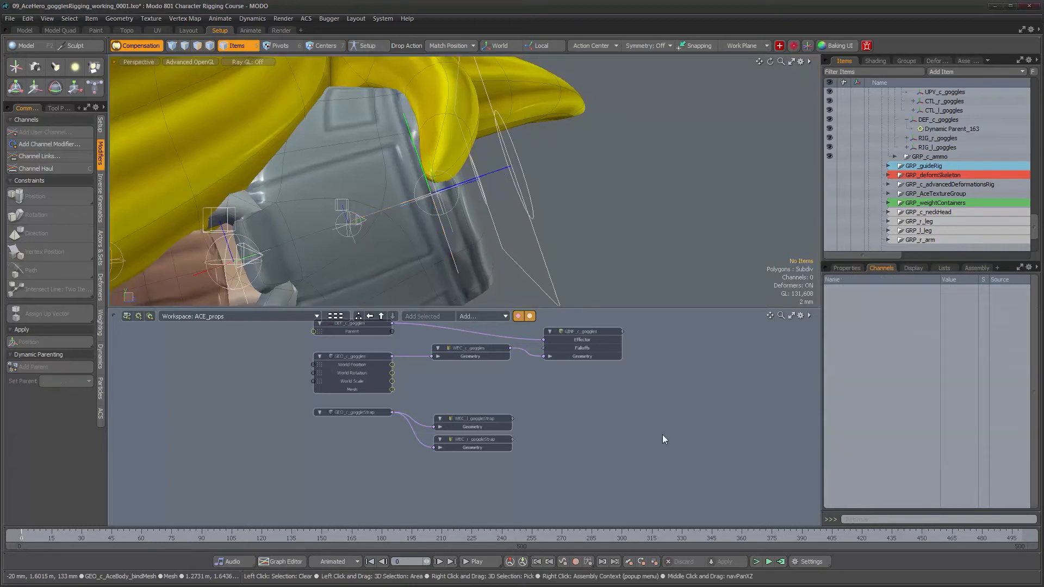
{"action": "left_click", "coordinate": [507, 204]}
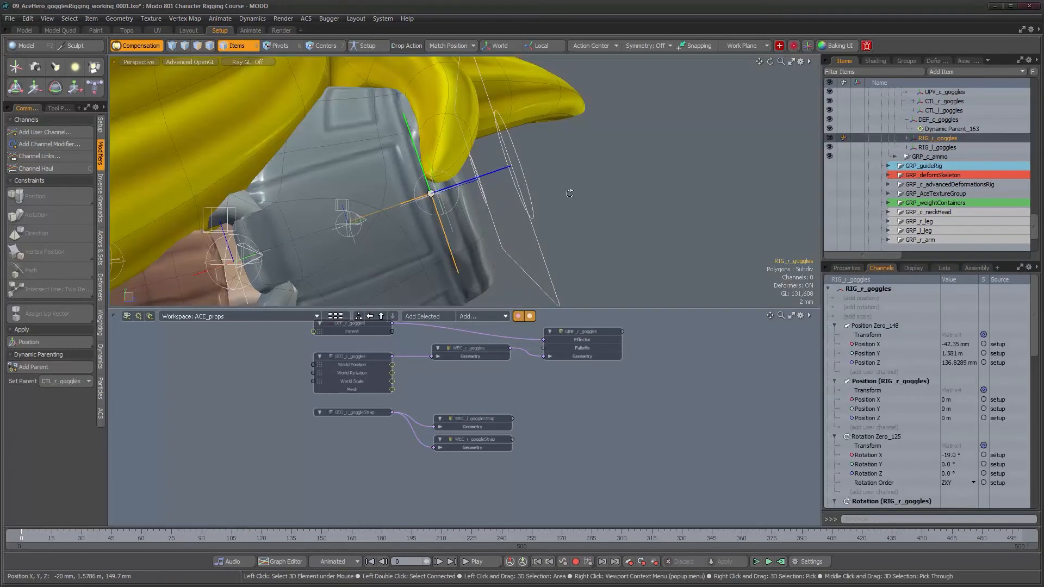
{"action": "left_click", "coordinate": [380, 45]}
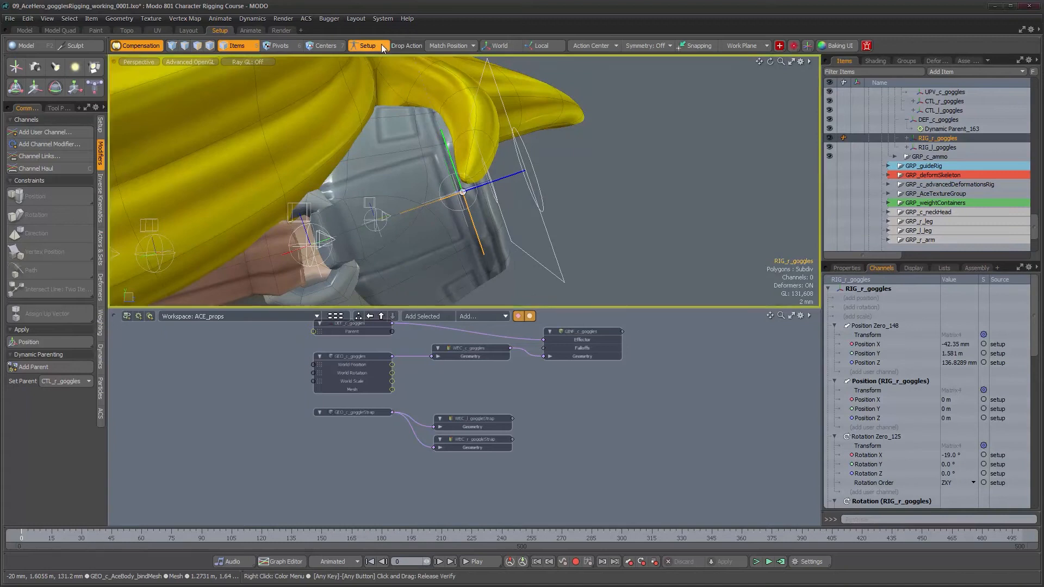
{"action": "left_click_drag", "start_coordinate": [403, 73], "coordinate": [447, 253], "text": "alt"}
{"action": "right_click_drag", "start_coordinate": [447, 253], "coordinate": [365, 206], "text": "alt"}
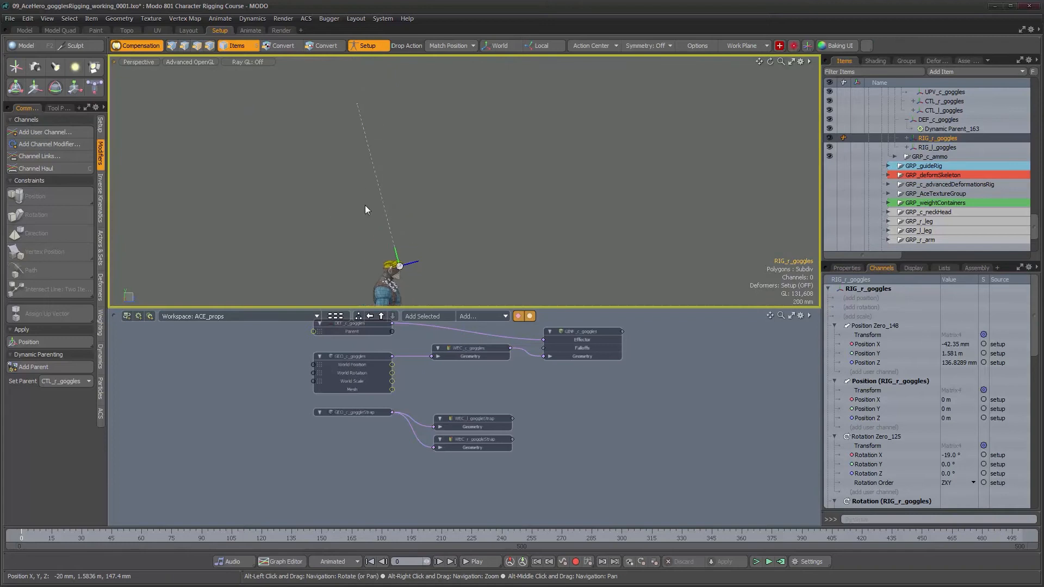
{"action": "left_click", "coordinate": [371, 49]}
{"action": "right_click_drag", "start_coordinate": [415, 263], "coordinate": [464, 268], "text": "alt"}
{"action": "middle_click_drag", "start_coordinate": [418, 278], "coordinate": [426, 206], "text": "alt"}
{"action": "right_click_drag", "start_coordinate": [426, 205], "coordinate": [536, 206], "text": "alt"}
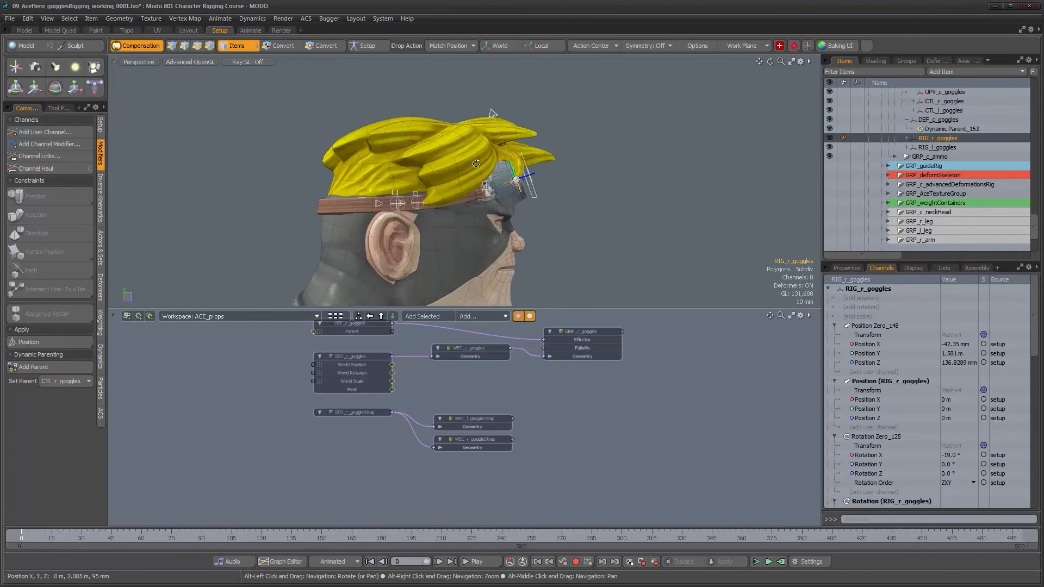
Step: Select the up-vector locator UPV_c_goggles and set its Position Zero X to 0 m with Setup mode off
{"action": "left_click", "coordinate": [495, 113]}
{"action": "middle_click_drag", "start_coordinate": [511, 134], "coordinate": [447, 138], "text": "alt"}
{"action": "right_click_drag", "start_coordinate": [447, 138], "coordinate": [523, 185], "text": "alt"}
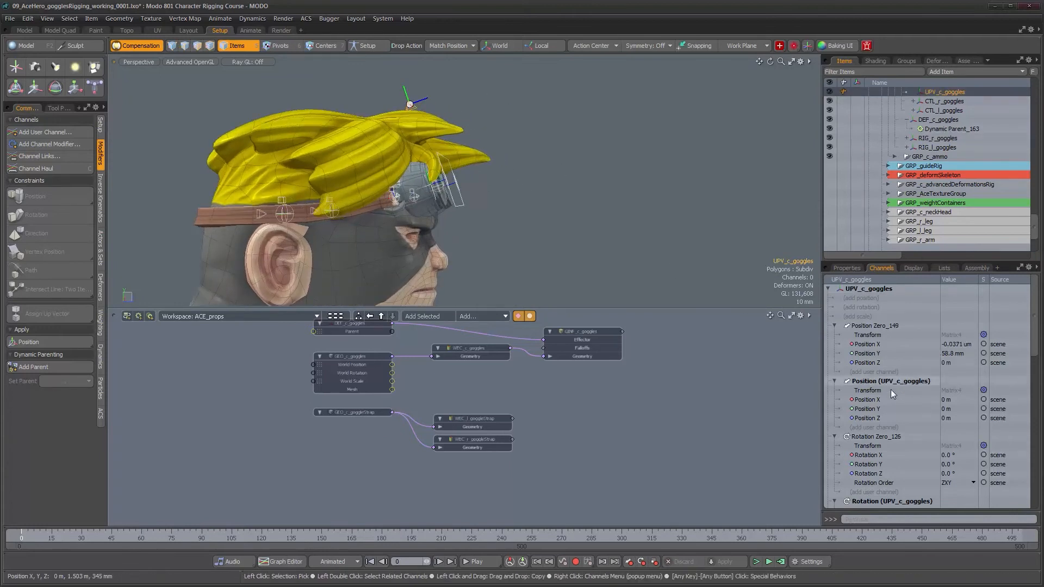
{"action": "scroll", "coordinate": [905, 410], "scroll_direction": "down", "scroll_amount": 3}
{"action": "scroll", "coordinate": [907, 414], "scroll_direction": "up", "scroll_amount": 3}
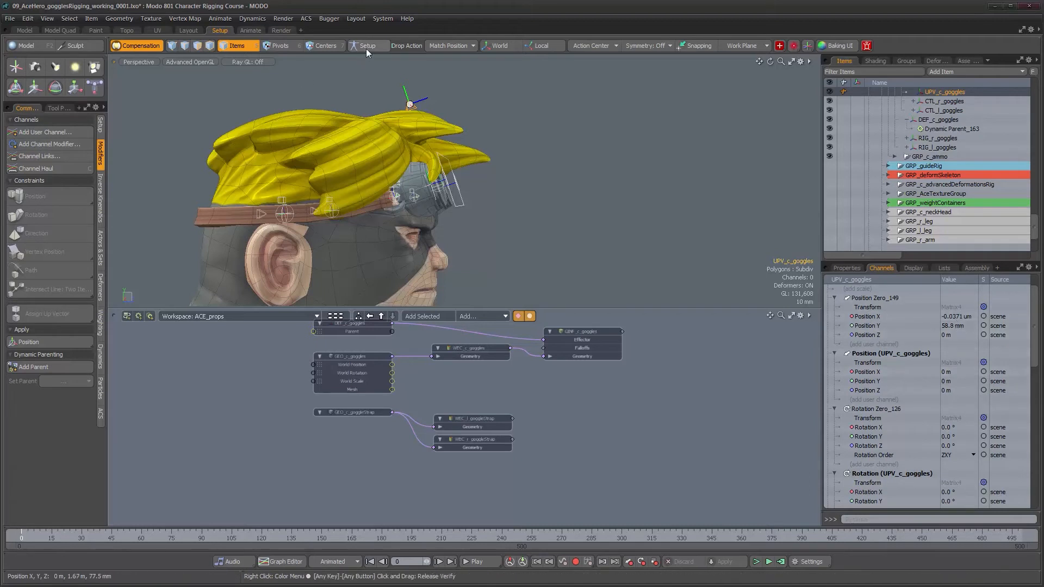
{"action": "left_click", "coordinate": [960, 318]}
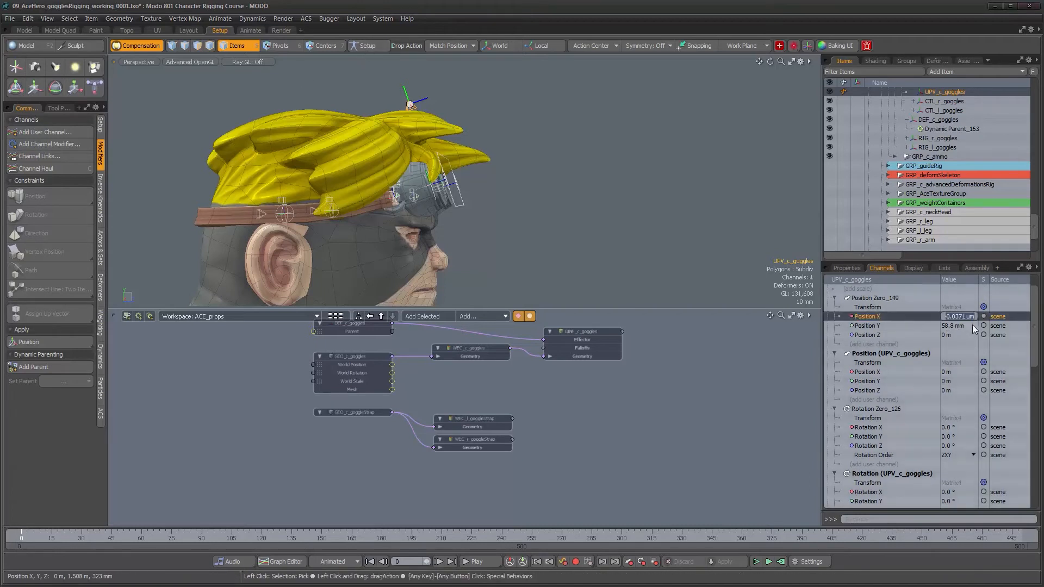
{"action": "type", "text": "0"}
{"action": "key", "text": "Return"}
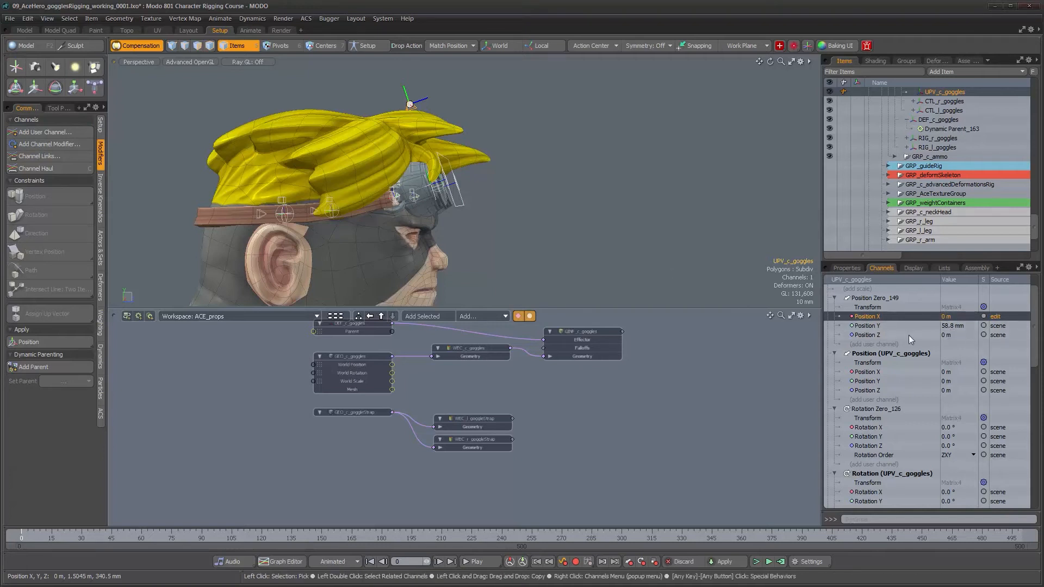
Step: In Setup mode, set UPV_c_goggles' Position Zero Y to 58.8 mm and its regular Position Y and Z to 0 m
{"action": "left_click", "coordinate": [371, 50]}
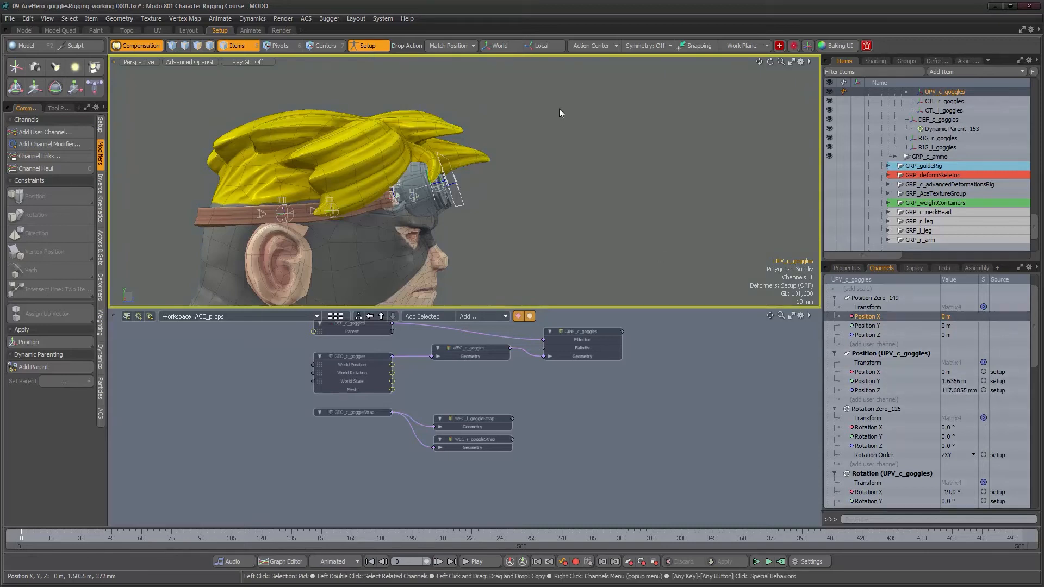
{"action": "left_click", "coordinate": [380, 46]}
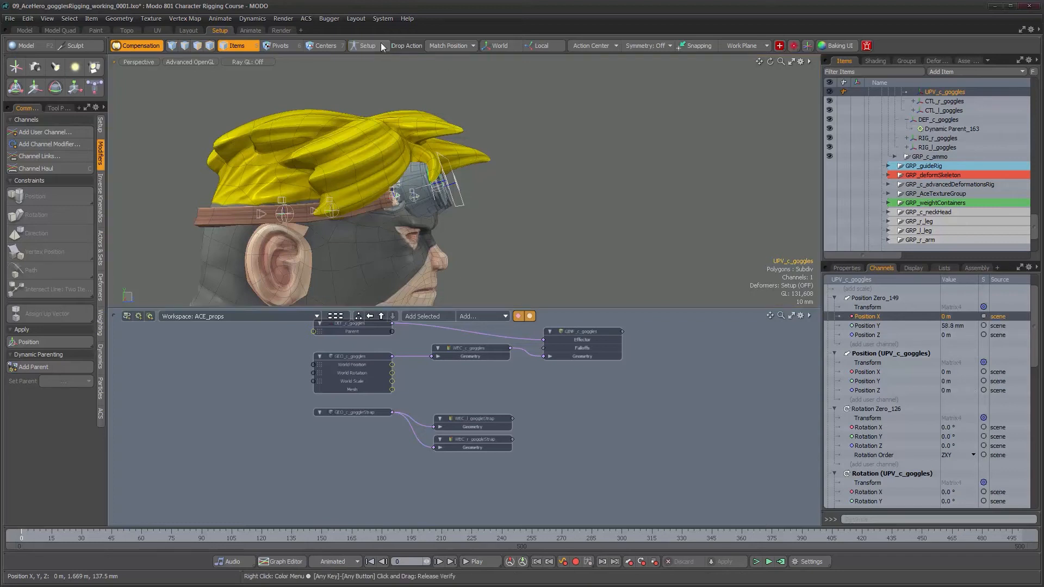
{"action": "left_click", "coordinate": [380, 46]}
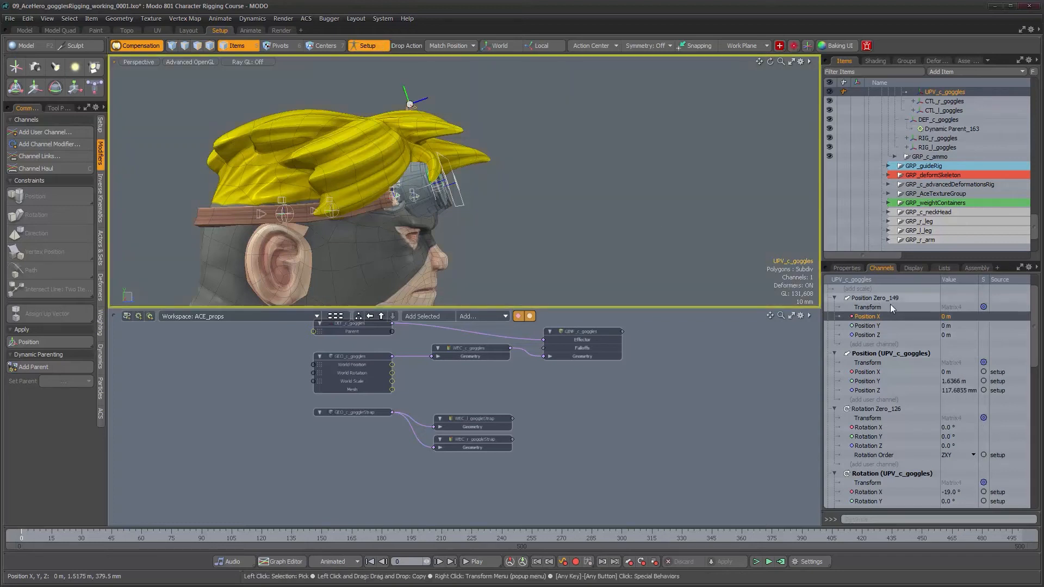
{"action": "left_click", "coordinate": [947, 325]}
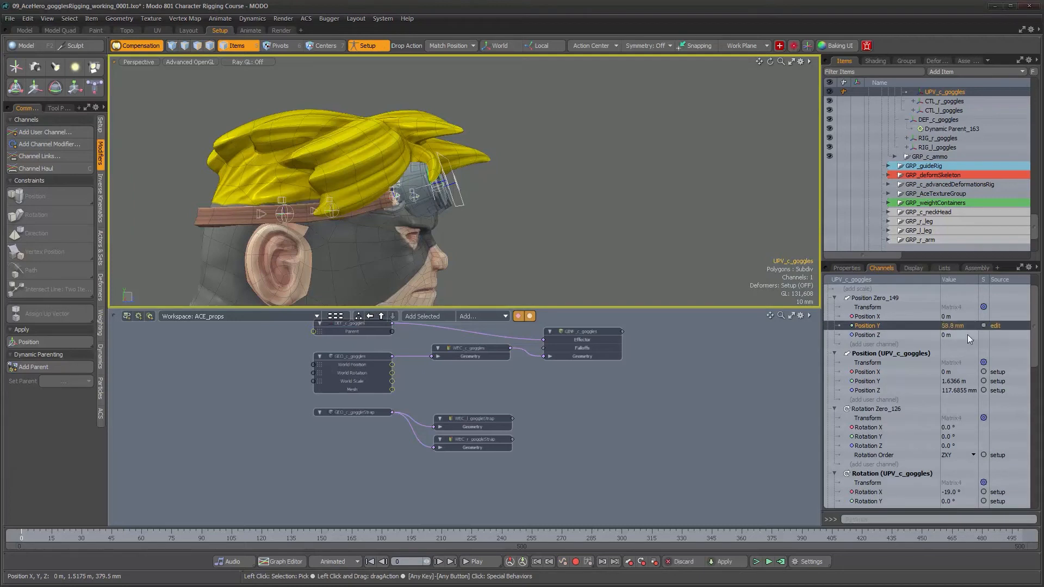
{"action": "left_click", "coordinate": [956, 379]}
{"action": "left_click", "coordinate": [955, 382]}
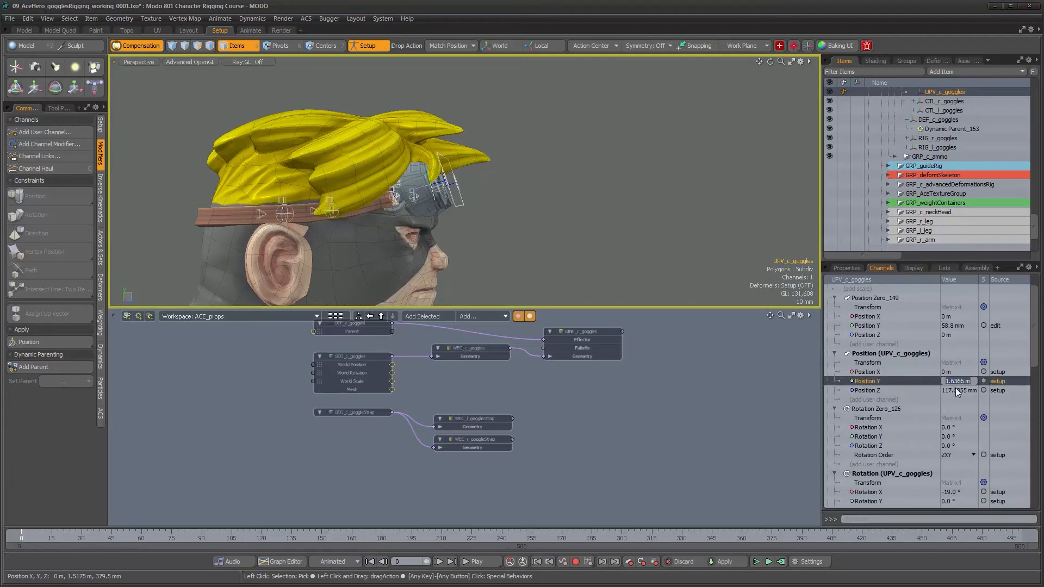
{"action": "double_click", "coordinate": [956, 391]}
{"action": "type", "text": "0"}
{"action": "key", "text": "Return"}
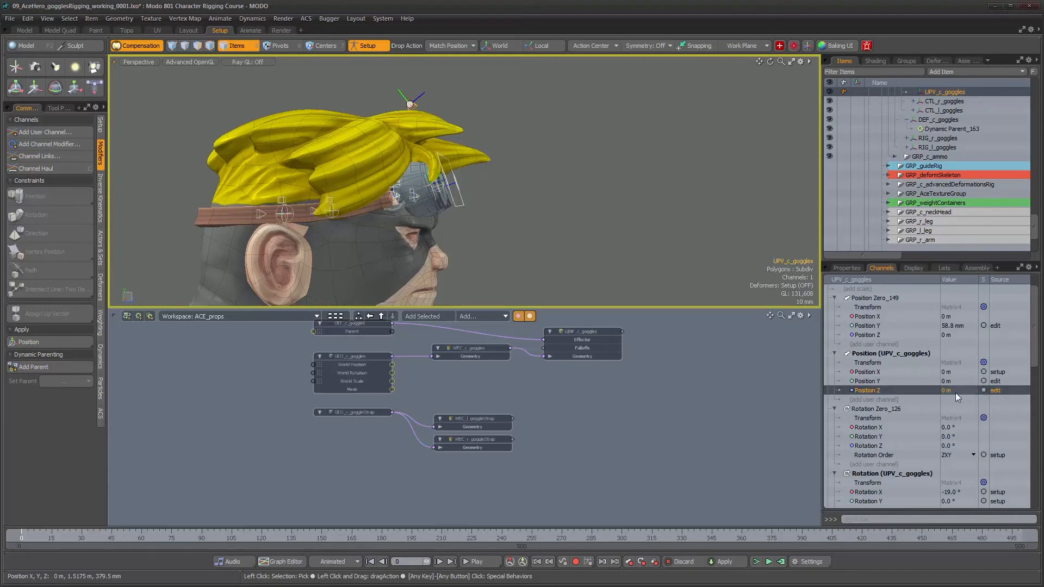
Step: Compare UPV_c_goggles with Setup mode off and on, set its Rotation X to 0° in Setup mode, and leave Setup mode off
{"action": "left_click", "coordinate": [371, 48]}
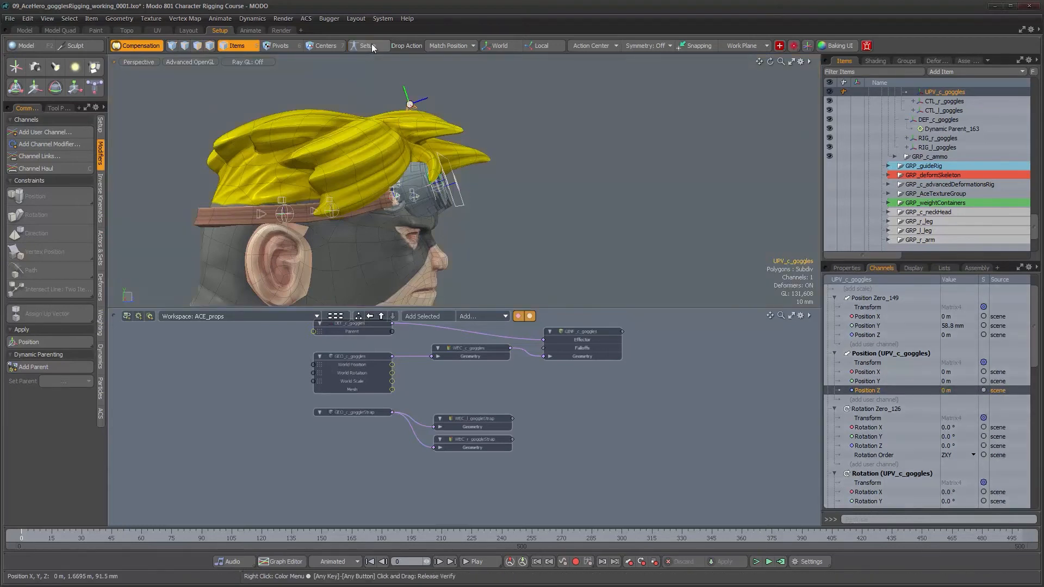
{"action": "left_click", "coordinate": [372, 48]}
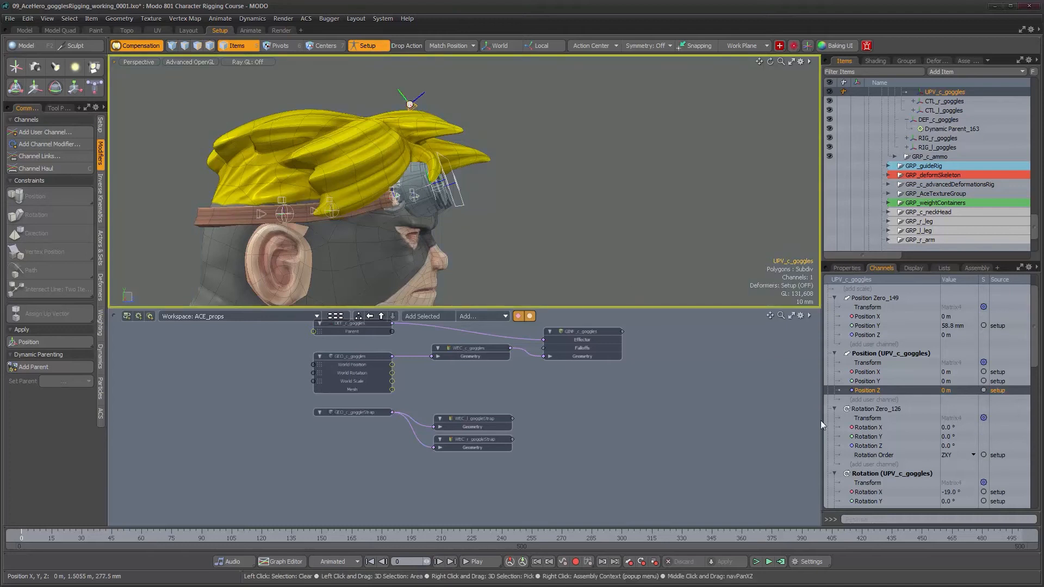
{"action": "scroll", "coordinate": [911, 448], "scroll_direction": "down", "scroll_amount": 3}
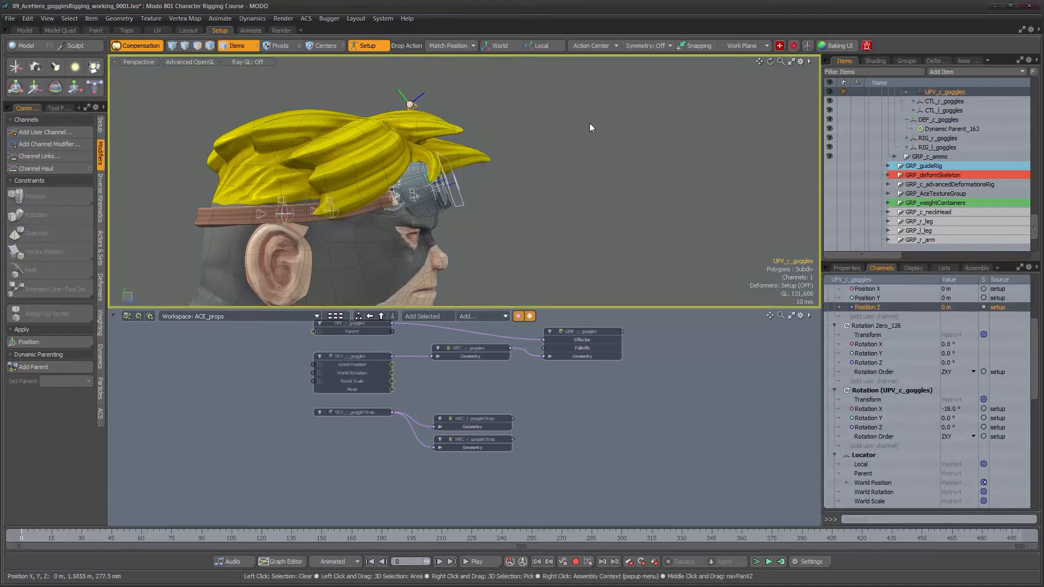
{"action": "left_click", "coordinate": [370, 46]}
{"action": "left_click", "coordinate": [371, 46]}
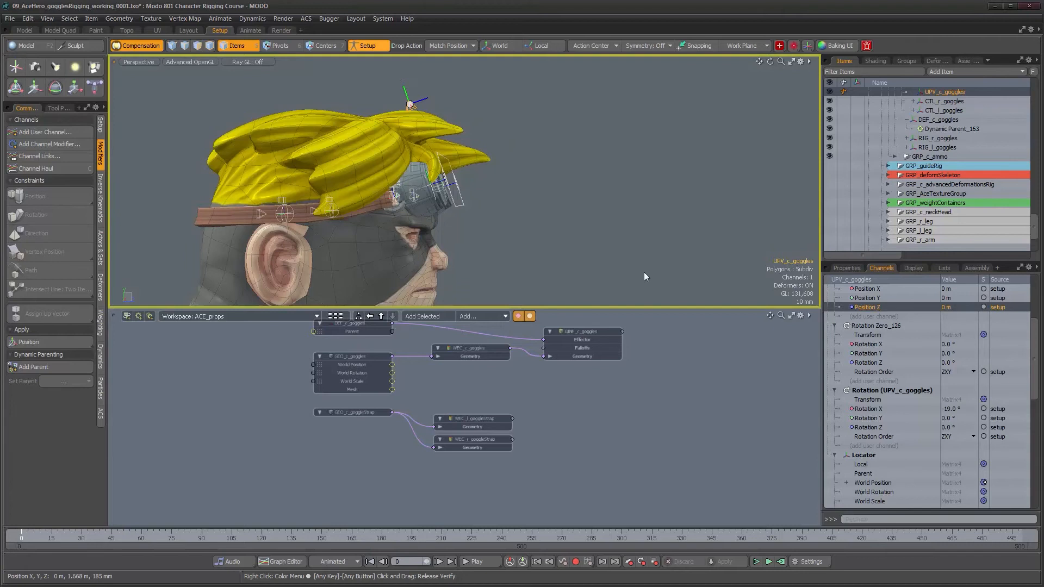
{"action": "left_click", "coordinate": [951, 409]}
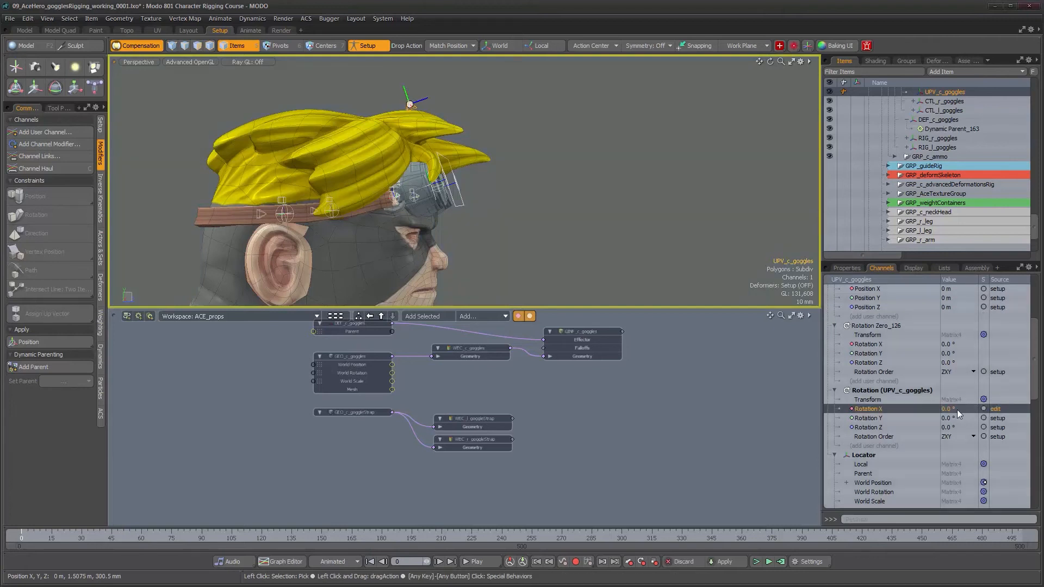
{"action": "left_click", "coordinate": [378, 48]}
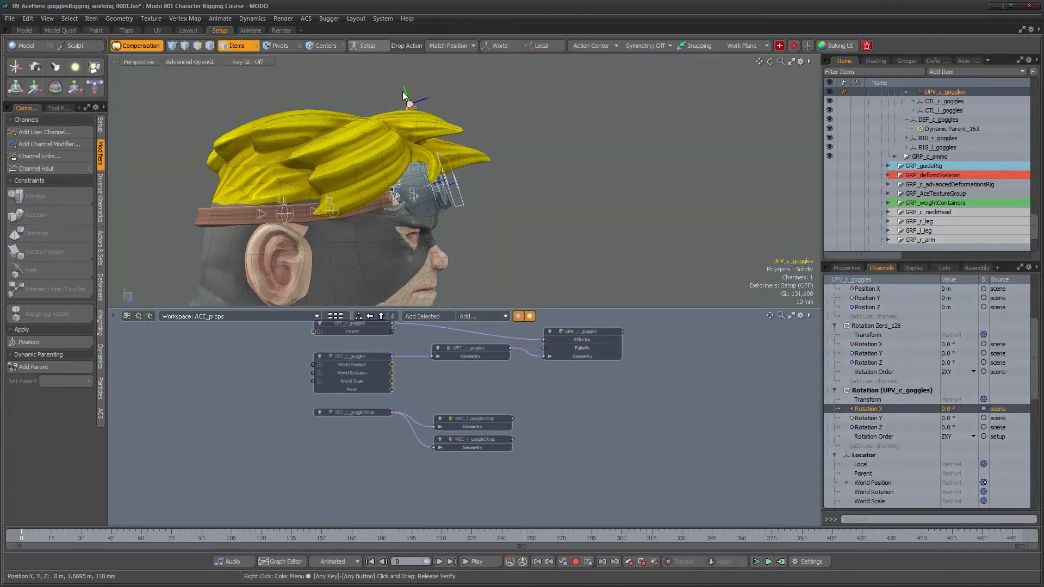
Step: Test moving and rotating the main goggles control CTL_c_goggles to check the strap attachments, undoing the transforms
{"action": "left_click_drag", "start_coordinate": [403, 95], "coordinate": [331, 99], "text": "alt"}
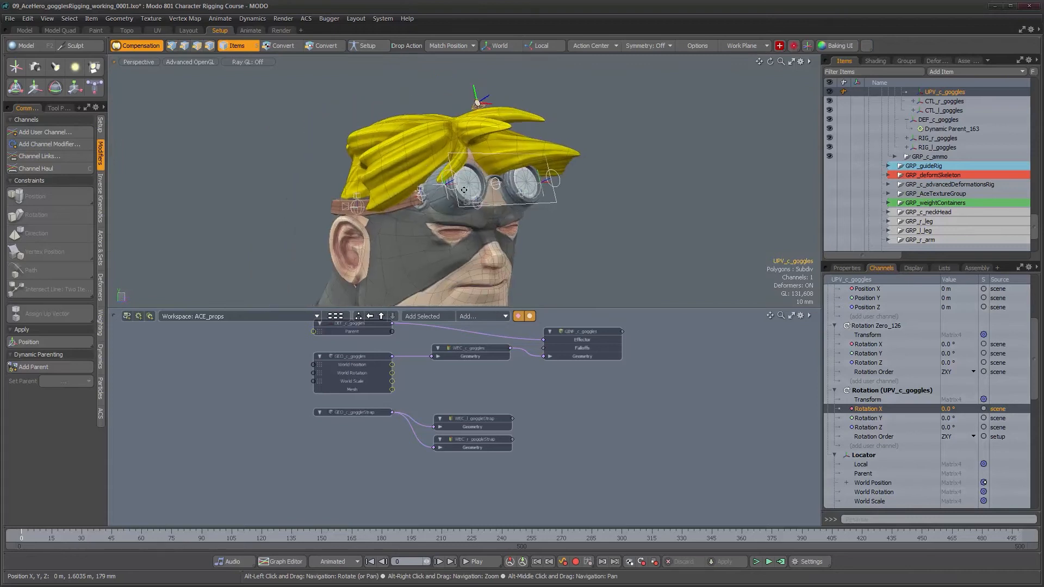
{"action": "middle_click_drag", "start_coordinate": [464, 189], "coordinate": [448, 193], "text": "alt"}
{"action": "mouse_move", "coordinate": [441, 196]}
{"action": "left_mouse_down", "text": "alt"}
{"action": "mouse_move", "coordinate": [411, 199]}
{"action": "mouse_move", "coordinate": [451, 201]}
{"action": "left_mouse_up", "text": "alt"}
{"action": "right_click_drag", "start_coordinate": [452, 200], "coordinate": [482, 197], "text": "alt"}
{"action": "middle_click_drag", "start_coordinate": [482, 197], "coordinate": [457, 227], "text": "alt"}
{"action": "left_click", "coordinate": [534, 235]}
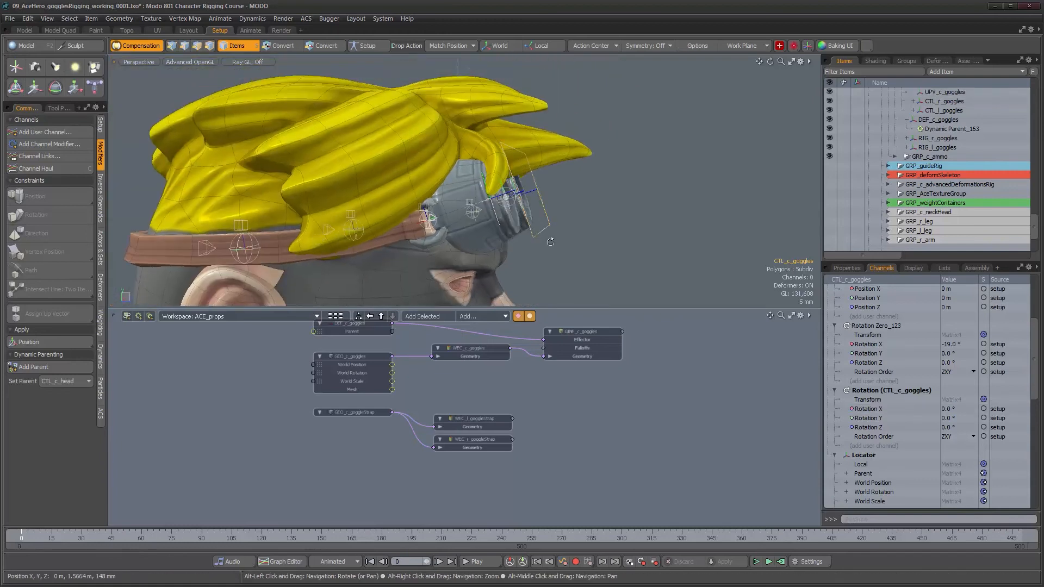
{"action": "left_click_drag", "start_coordinate": [550, 241], "coordinate": [555, 233], "text": "alt"}
{"action": "key", "text": "w"}
{"action": "mouse_move", "coordinate": [541, 159]}
{"action": "left_mouse_down"}
{"action": "mouse_move", "coordinate": [570, 185]}
{"action": "mouse_move", "coordinate": [589, 161]}
{"action": "mouse_move", "coordinate": [510, 174]}
{"action": "mouse_move", "coordinate": [499, 161]}
{"action": "mouse_move", "coordinate": [554, 193]}
{"action": "mouse_move", "coordinate": [609, 193]}
{"action": "mouse_move", "coordinate": [551, 135]}
{"action": "mouse_move", "coordinate": [548, 177]}
{"action": "mouse_move", "coordinate": [564, 201]}
{"action": "mouse_move", "coordinate": [553, 169]}
{"action": "mouse_move", "coordinate": [566, 211]}
{"action": "mouse_move", "coordinate": [535, 142]}
{"action": "mouse_move", "coordinate": [562, 191]}
{"action": "mouse_move", "coordinate": [540, 156]}
{"action": "left_mouse_up"}
{"action": "key", "text": "ctrl+z"}
{"action": "key", "text": "e"}
{"action": "key", "text": "ctrl+z"}
{"action": "scroll", "coordinate": [537, 182], "scroll_direction": "up", "scroll_amount": 1}
{"action": "middle_click_drag", "start_coordinate": [536, 181], "coordinate": [599, 167], "text": "alt"}
{"action": "scroll", "coordinate": [599, 167], "scroll_direction": "down", "scroll_amount": 2}
{"action": "key", "text": "q"}
Step: Clear the selection and save the scene incrementally as 09_AceHero_gogglesRigging_working_0002.lxo
{"action": "left_click", "coordinate": [212, 179]}
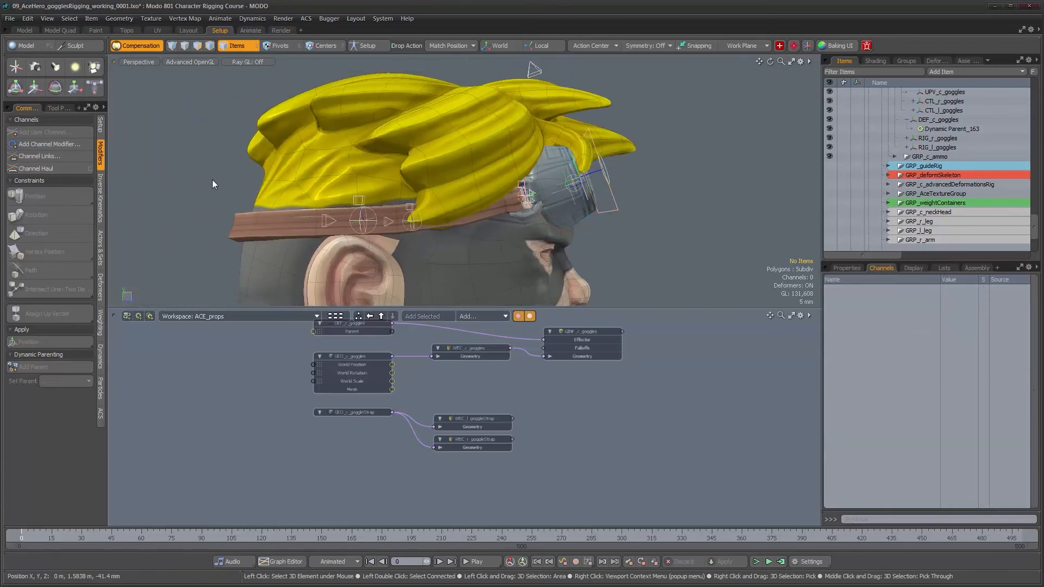
{"action": "left_click_drag", "start_coordinate": [396, 191], "coordinate": [375, 196], "text": "alt"}
{"action": "key", "text": "alt+s"}
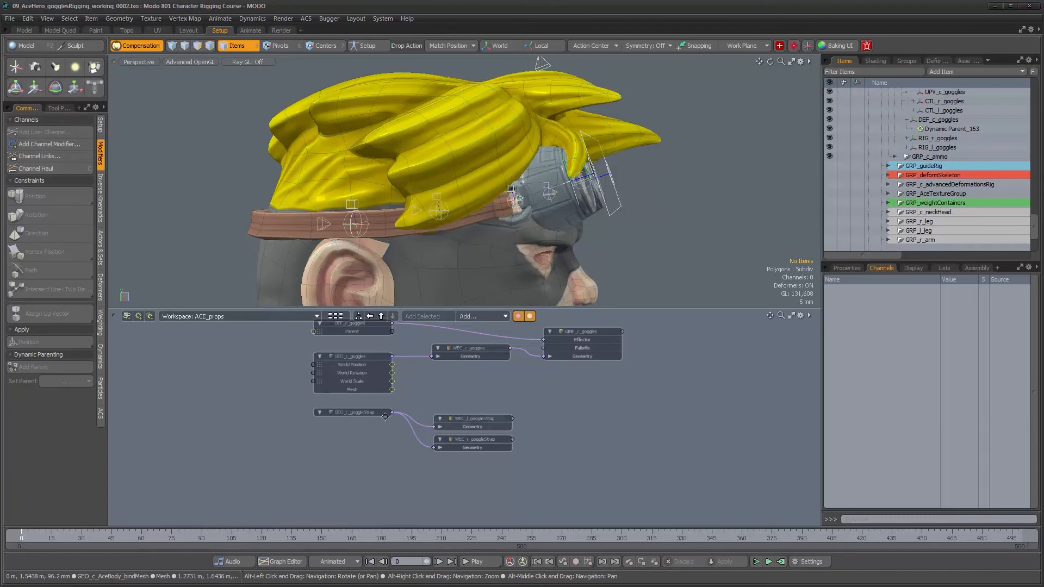
Step: Move the GEO_c_goggleStrap node down in the ACE_props schematic, beside its two strap weight container nodes
{"action": "left_click_drag", "start_coordinate": [368, 413], "coordinate": [365, 435]}
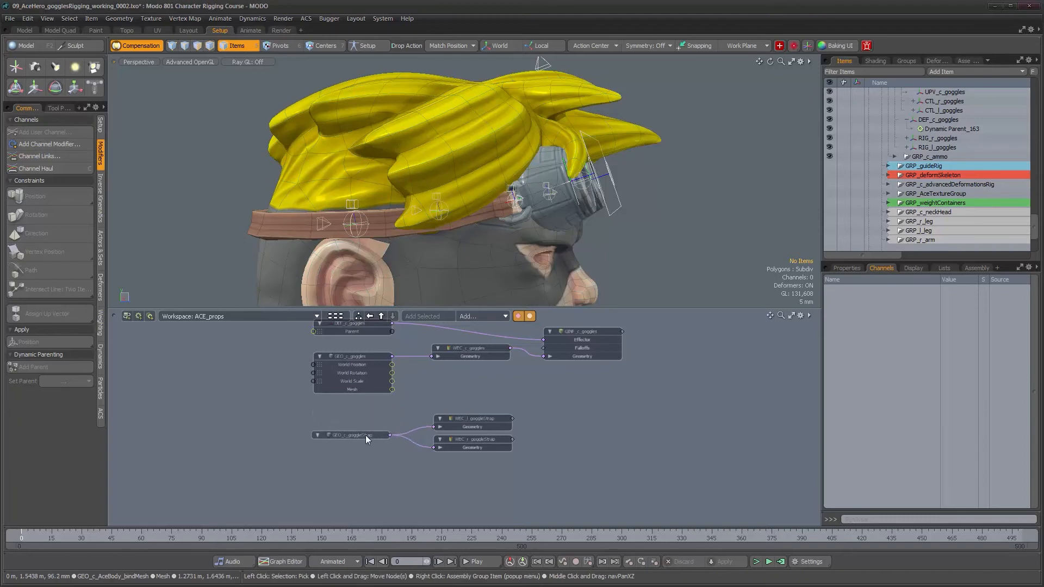
{"action": "scroll", "coordinate": [494, 252], "scroll_direction": "up", "scroll_amount": 5}
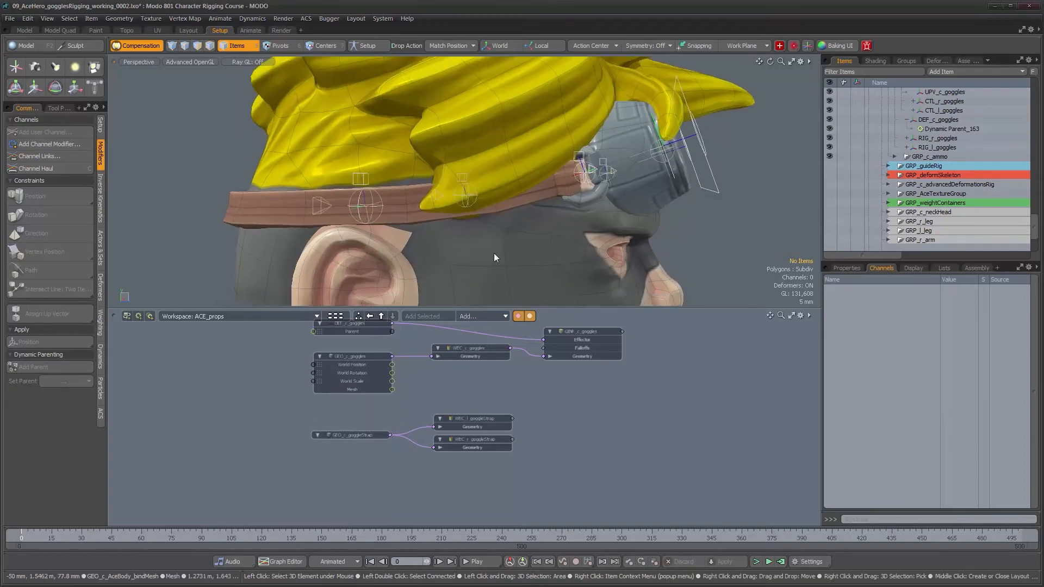
Step: Select the GEO_c_goggleStrap mesh together with its weight container WEC_r_goggleStrap
{"action": "left_click_drag", "start_coordinate": [494, 255], "coordinate": [469, 202], "text": "alt"}
{"action": "left_click", "coordinate": [472, 171]}
{"action": "left_click_drag", "start_coordinate": [496, 243], "coordinate": [379, 136], "text": "alt"}
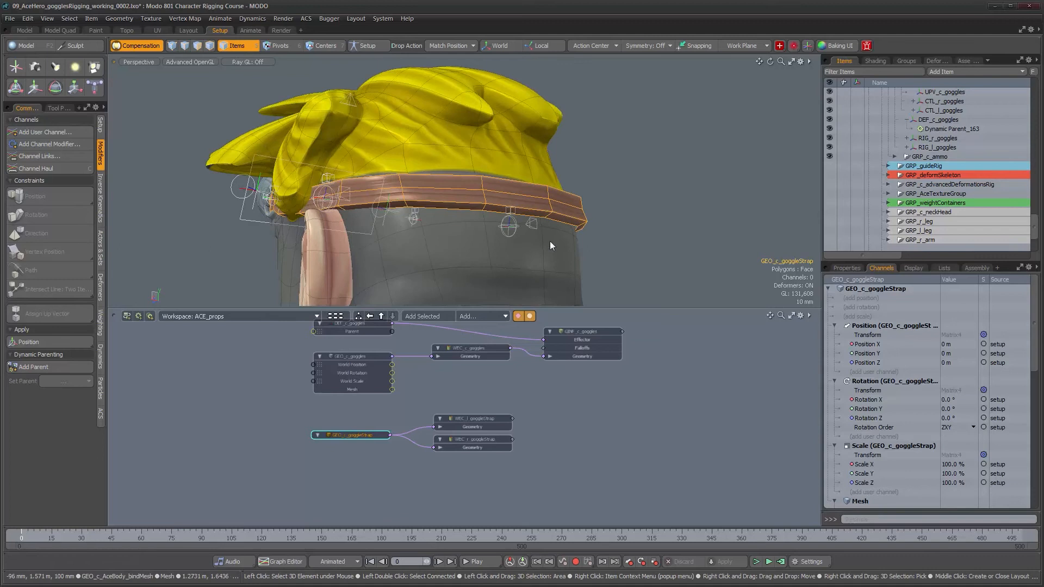
{"action": "left_click_drag", "start_coordinate": [551, 246], "coordinate": [405, 233], "text": "alt"}
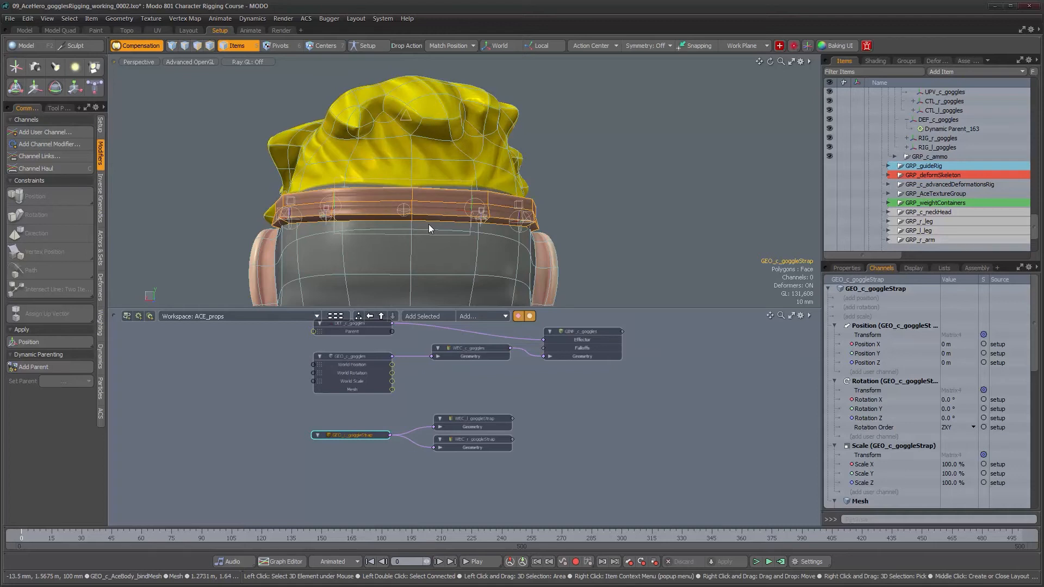
{"action": "left_click_drag", "start_coordinate": [511, 201], "coordinate": [483, 233], "text": "alt"}
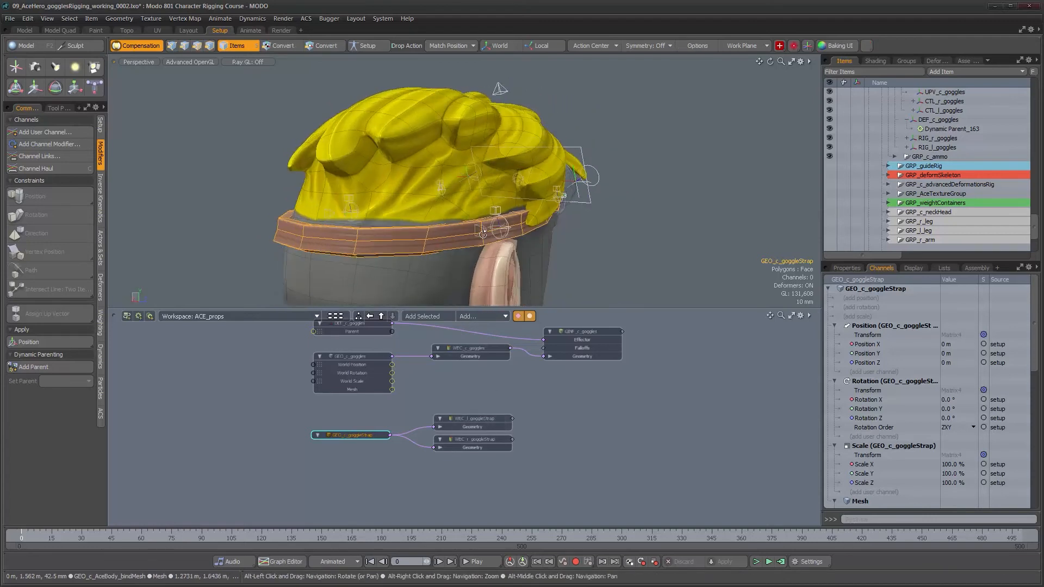
{"action": "left_click", "coordinate": [484, 441]}
{"action": "left_click", "coordinate": [417, 244], "text": "shift"}
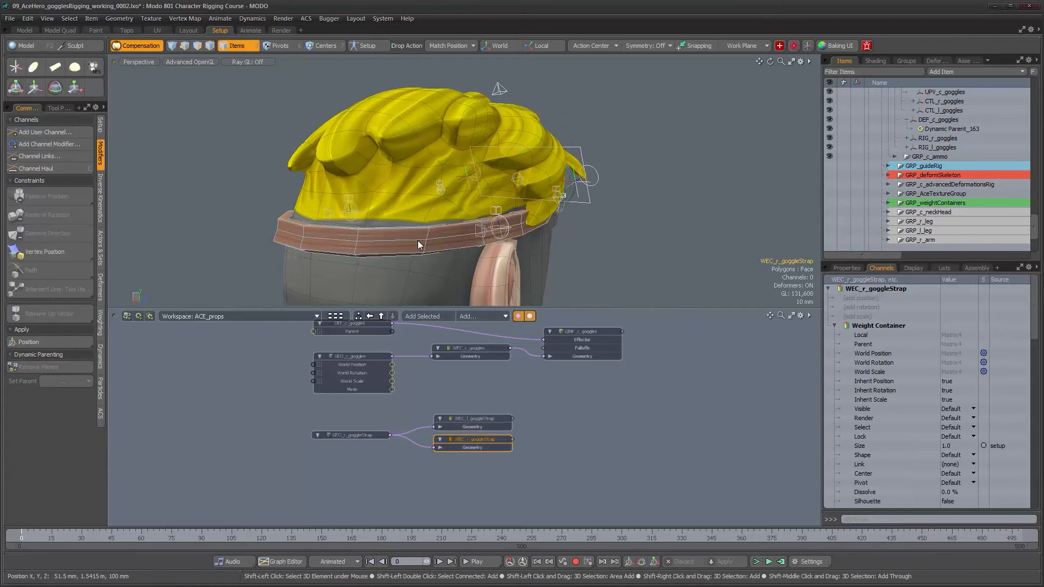
{"action": "left_click_drag", "start_coordinate": [418, 245], "coordinate": [513, 229], "text": "alt"}
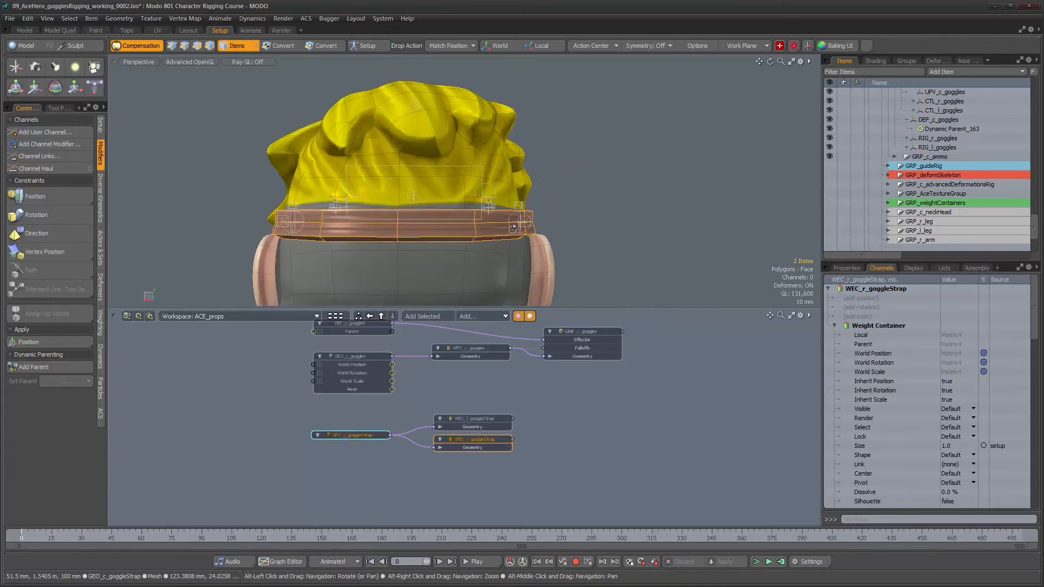
Step: Set the viewport to wireframe display and select the vertices on the character's right half of the goggle strap
{"action": "key", "text": "ctrl+2"}
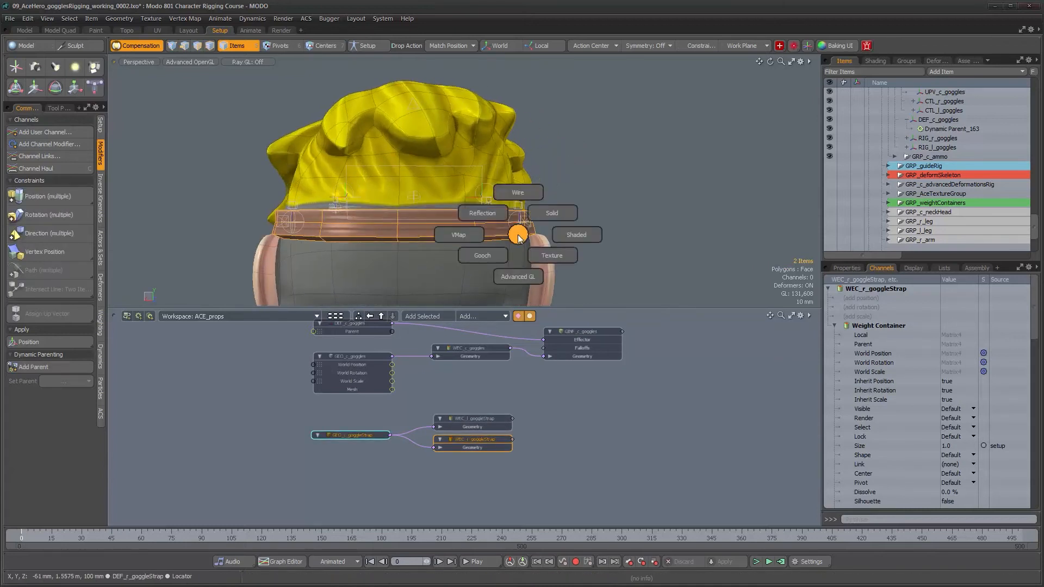
{"action": "left_click", "coordinate": [520, 194]}
{"action": "left_click_drag", "start_coordinate": [522, 220], "coordinate": [503, 208], "text": "alt"}
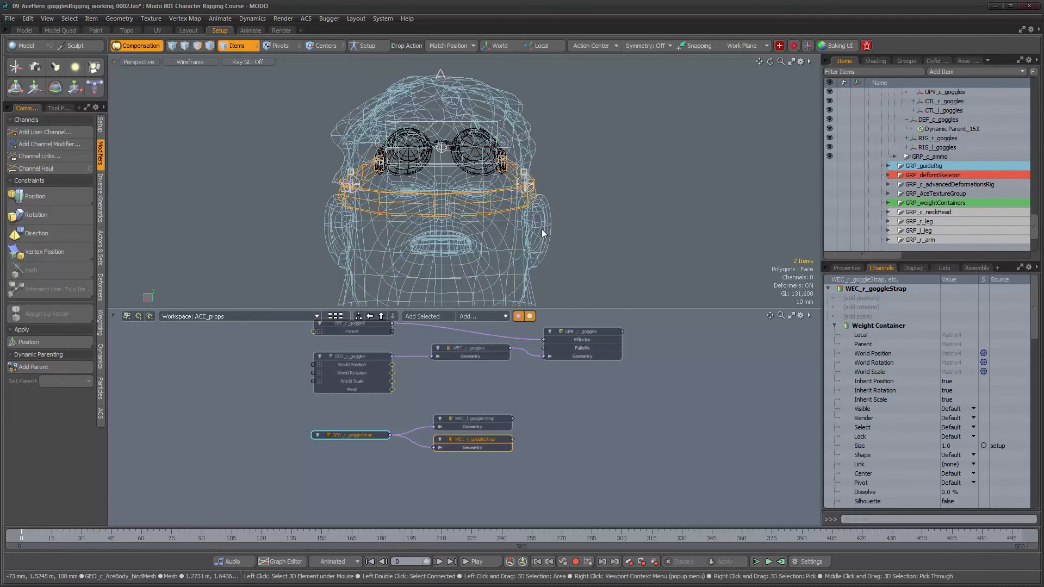
{"action": "key", "text": "1"}
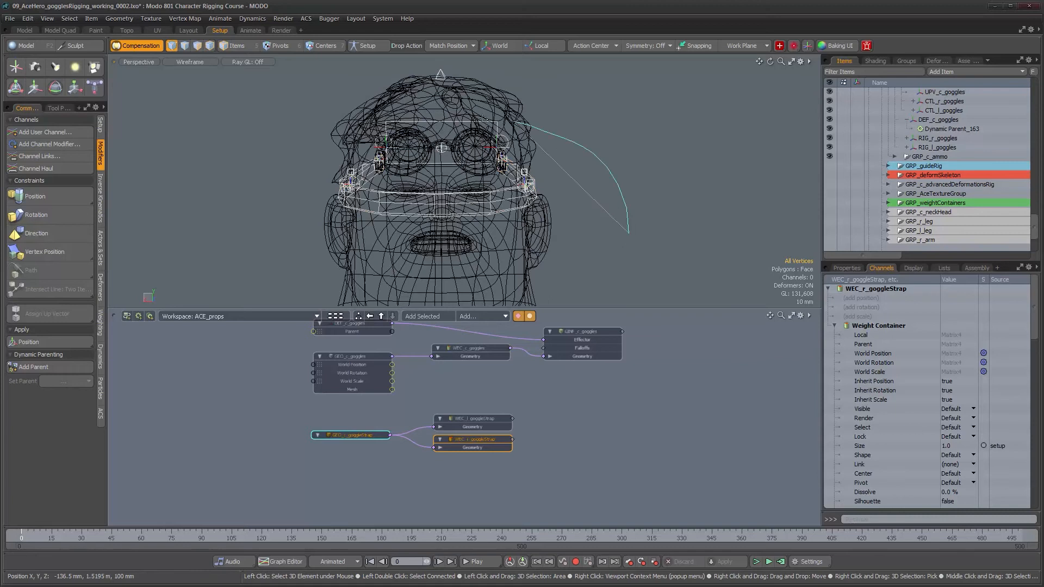
{"action": "mouse_move", "coordinate": [427, 275]}
{"action": "left_mouse_down"}
{"action": "mouse_move", "coordinate": [582, 267]}
{"action": "mouse_move", "coordinate": [562, 245]}
{"action": "mouse_move", "coordinate": [425, 226]}
{"action": "mouse_move", "coordinate": [593, 237]}
{"action": "left_mouse_up"}
Step: Add the selected right-half strap points to WEC_r_goggleStrap and set the viewport to shaded display to check the weighting
{"action": "right_click_drag", "start_coordinate": [478, 411], "coordinate": [503, 417], "text": "alt"}
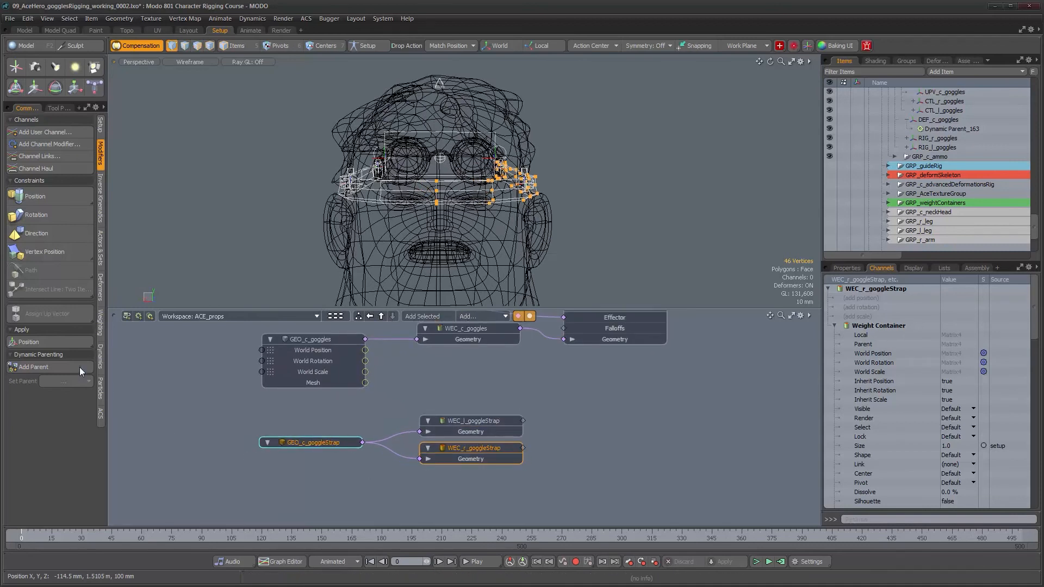
{"action": "left_click", "coordinate": [101, 323]}
{"action": "left_click", "coordinate": [100, 287]}
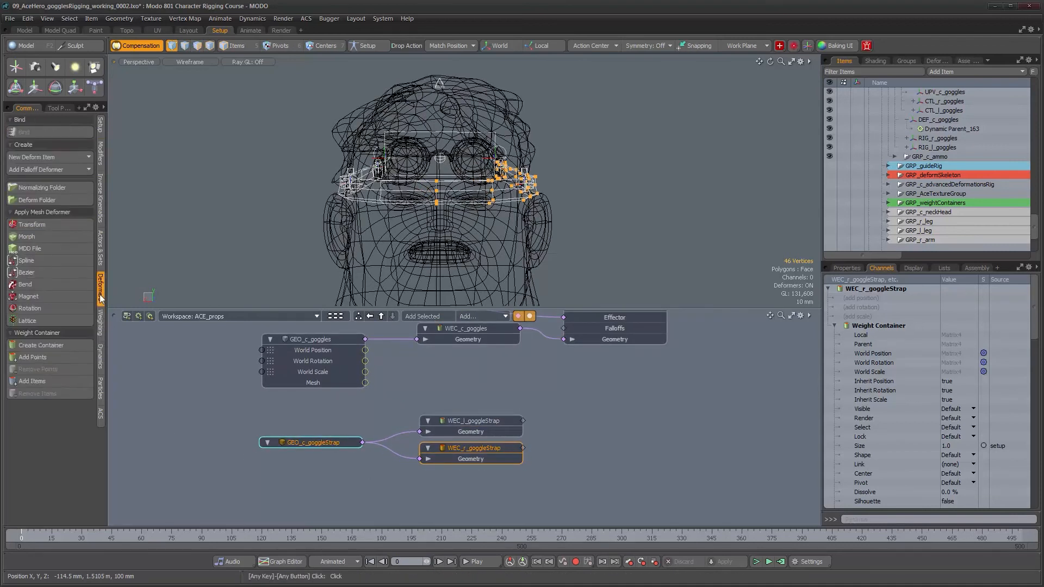
{"action": "left_click", "coordinate": [60, 357]}
{"action": "left_click_drag", "start_coordinate": [468, 217], "coordinate": [516, 249], "text": "alt"}
{"action": "key", "text": "alt+grave"}
{"action": "left_click", "coordinate": [562, 250]}
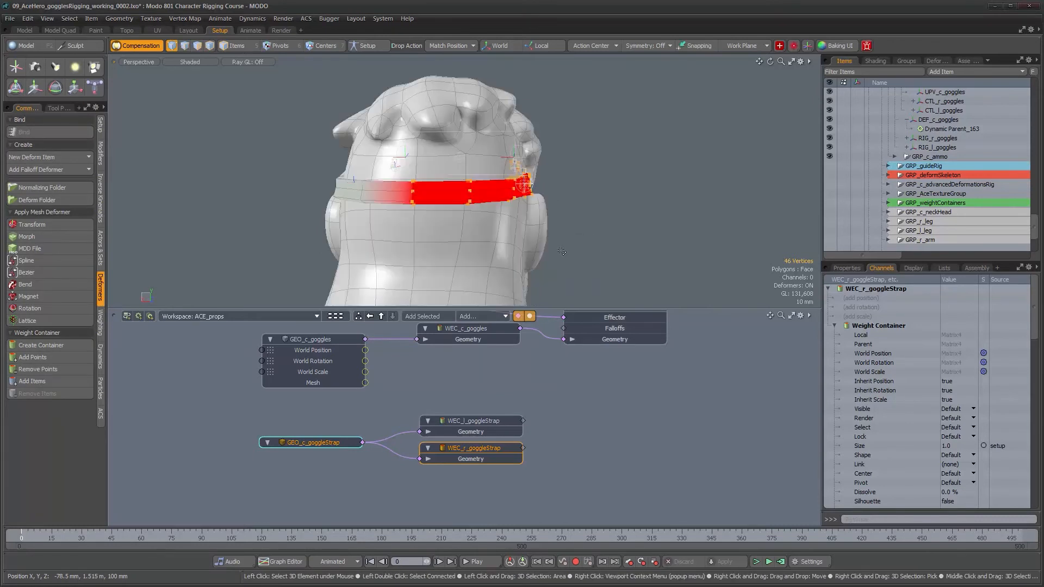
Step: Select the left-half strap vertices and add them to the WEC_l_goggleStrap weight container in place of WEC_r_goggleStrap
{"action": "left_click_drag", "start_coordinate": [562, 253], "coordinate": [513, 238], "text": "alt"}
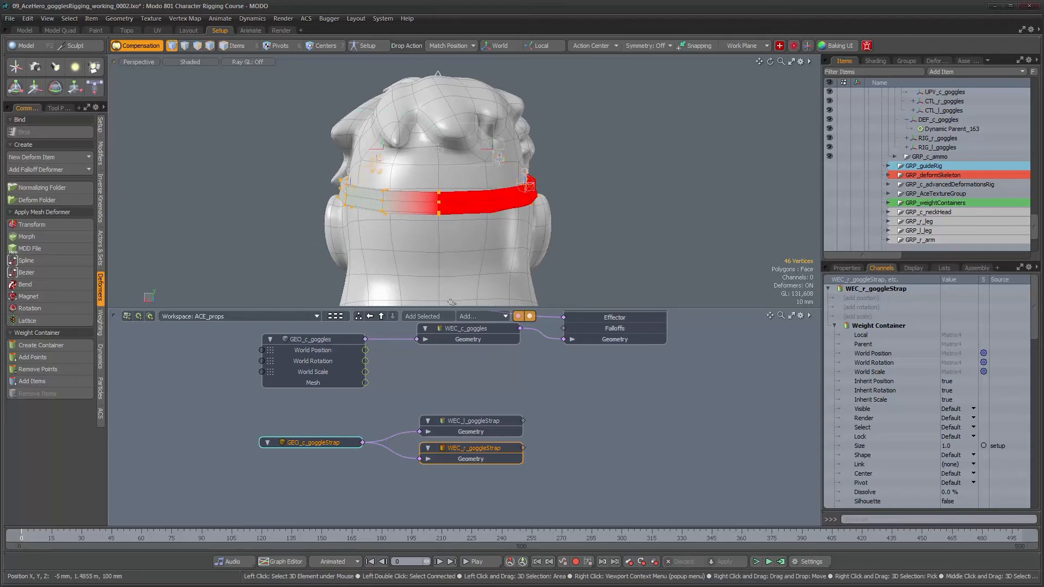
{"action": "left_click", "coordinate": [480, 454], "text": "ctrl"}
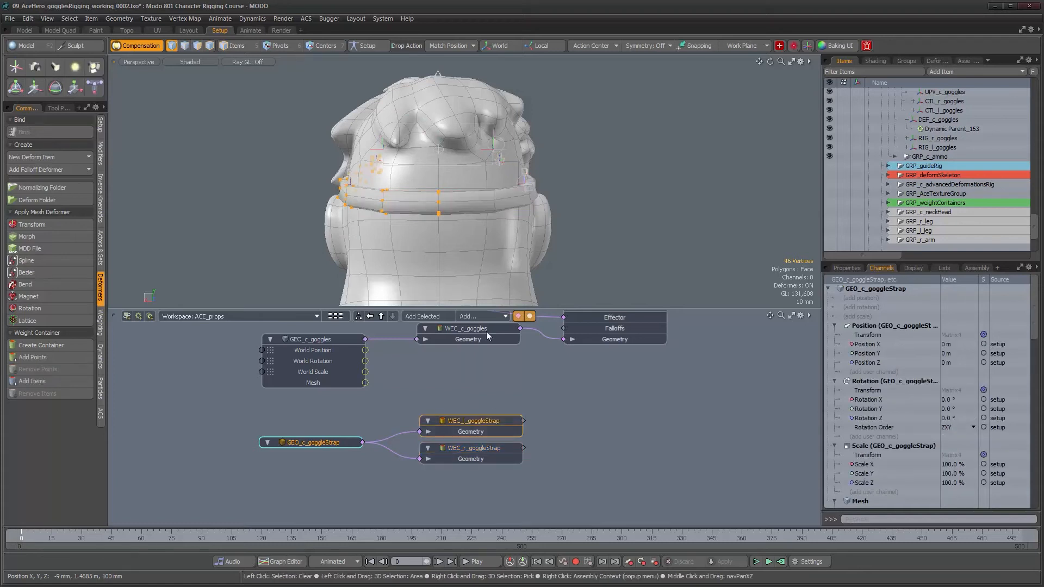
{"action": "left_click_drag", "start_coordinate": [489, 212], "coordinate": [734, 211], "text": "alt"}
{"action": "left_click", "coordinate": [53, 355]}
{"action": "mouse_move", "coordinate": [348, 231]}
{"action": "left_mouse_down", "text": "alt"}
{"action": "mouse_move", "coordinate": [277, 231]}
{"action": "mouse_move", "coordinate": [424, 217]}
{"action": "mouse_move", "coordinate": [478, 187]}
{"action": "mouse_move", "coordinate": [492, 236]}
{"action": "left_mouse_up", "text": "alt"}
{"action": "scroll", "coordinate": [487, 184], "scroll_direction": "up", "scroll_amount": 3}
{"action": "scroll", "coordinate": [493, 236], "scroll_direction": "up", "scroll_amount": 2}
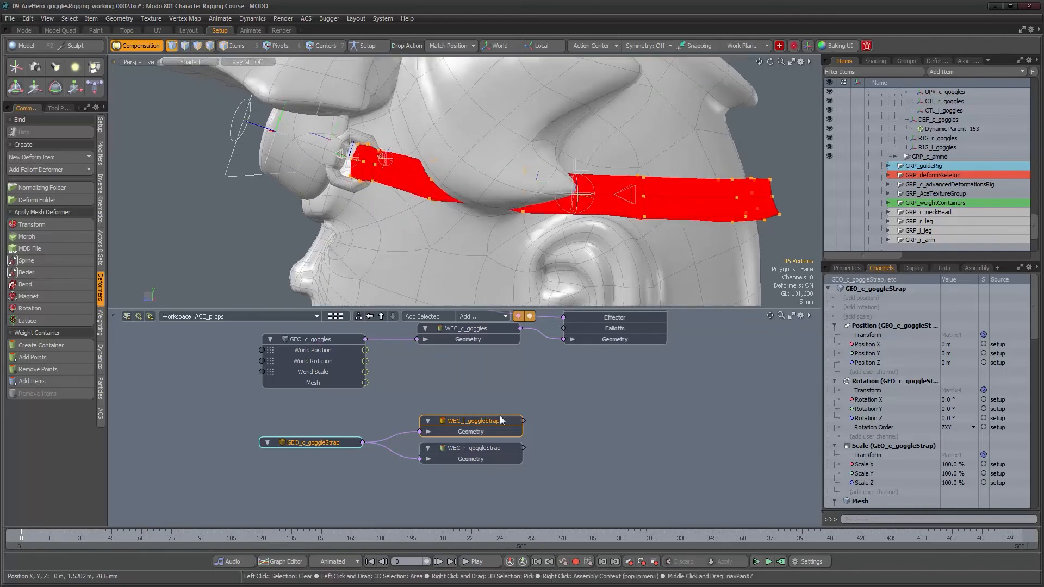
{"action": "scroll", "coordinate": [527, 293], "scroll_direction": "down", "scroll_amount": 3}
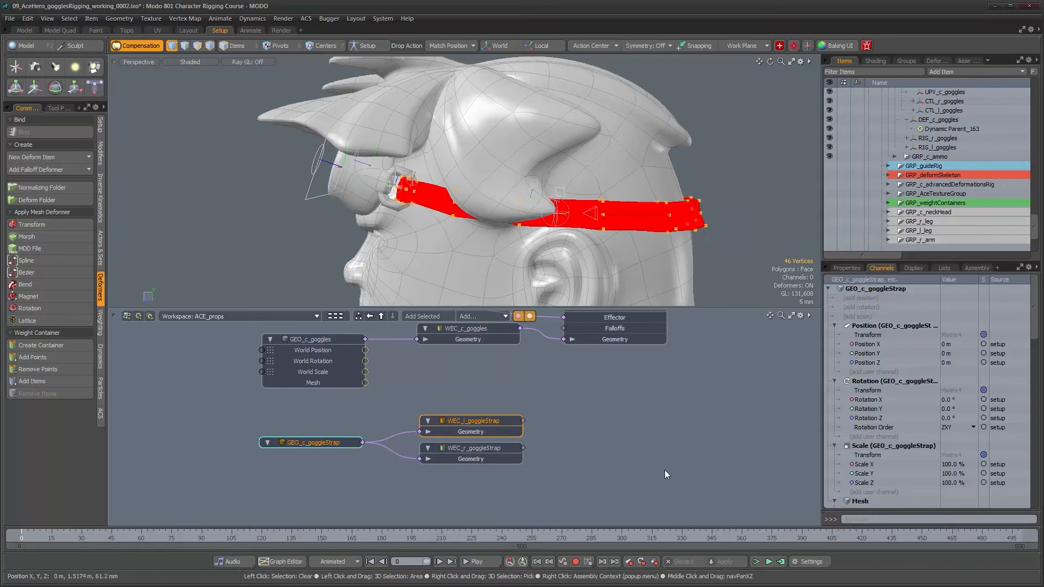
Step: Clear the selection and create two new weight containers for the strap attachments
{"action": "left_click", "coordinate": [654, 446]}
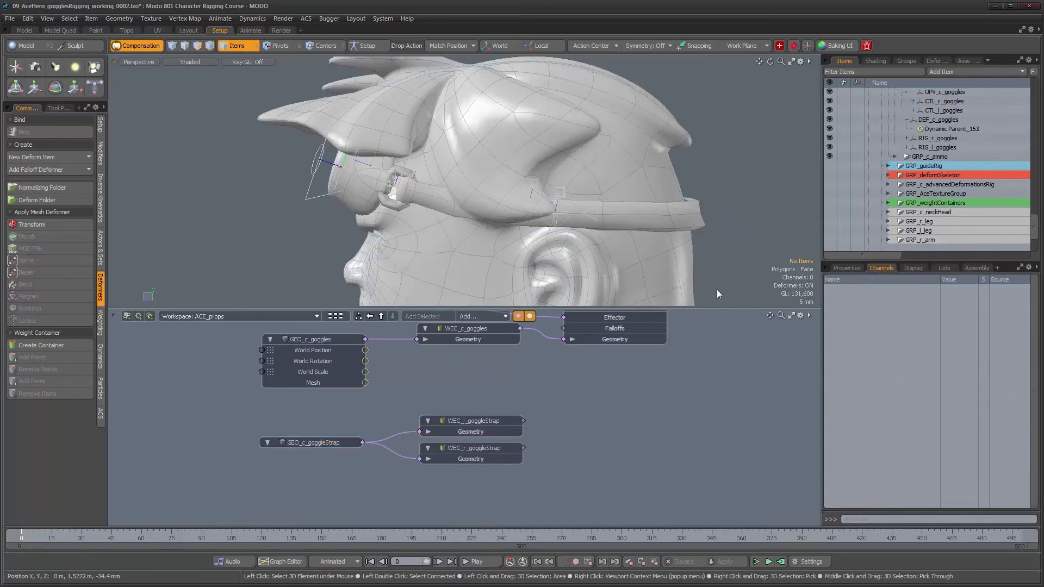
{"action": "middle_click_drag", "start_coordinate": [619, 412], "coordinate": [607, 406]}
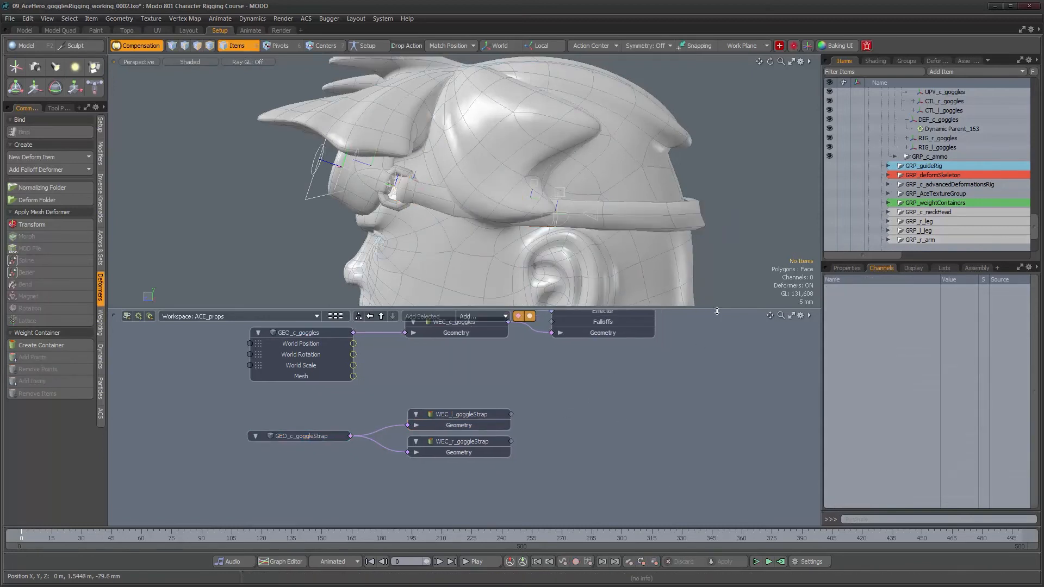
{"action": "scroll", "coordinate": [927, 218], "scroll_direction": "down", "scroll_amount": 2}
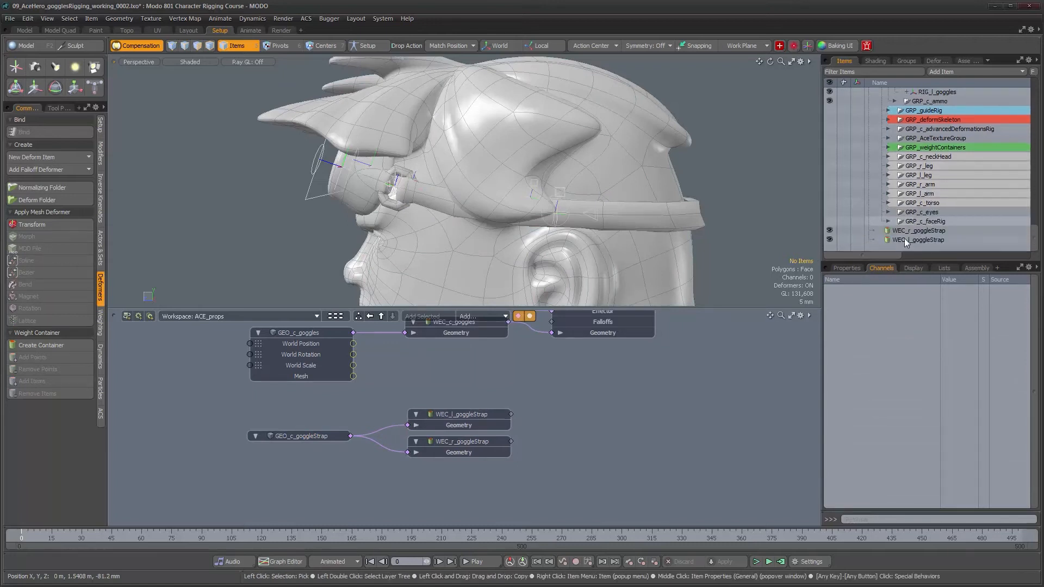
{"action": "left_click", "coordinate": [57, 344]}
{"action": "left_click", "coordinate": [57, 344]}
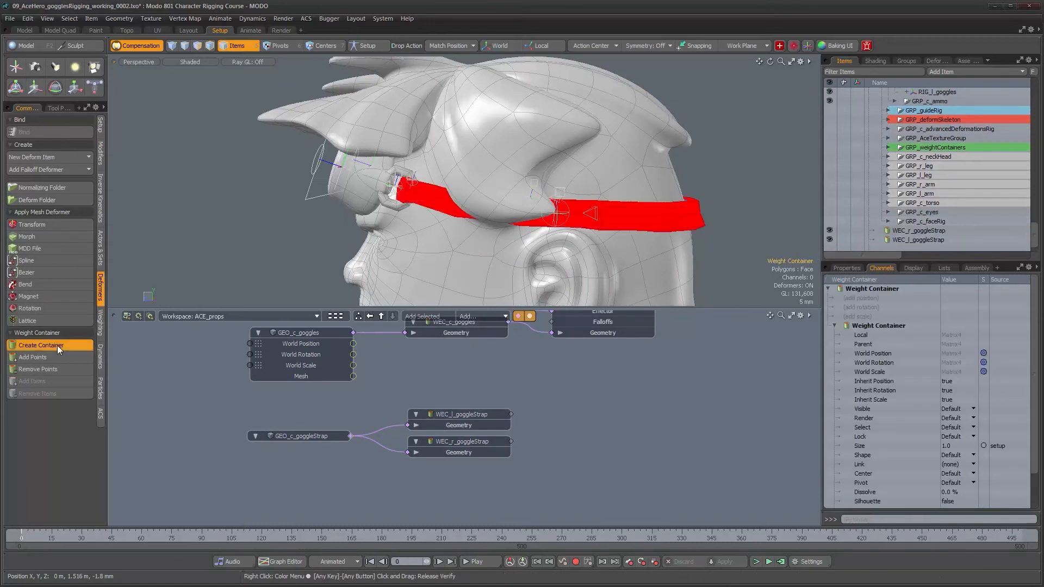
Step: Rename the two new weight containers WEC_r_gogglesStrapAttach and WEC_l_gogglesStrapAttach
{"action": "scroll", "coordinate": [915, 212], "scroll_direction": "down", "scroll_amount": 1}
{"action": "left_click", "coordinate": [915, 230]}
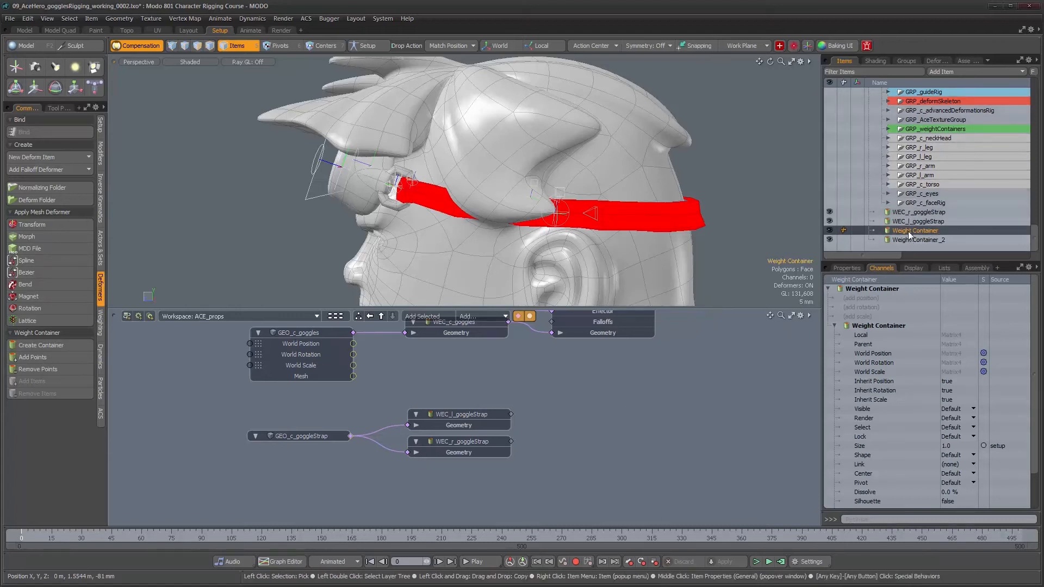
{"action": "double_click", "coordinate": [915, 230]}
{"action": "type", "text": "WEC_r_gogglesStrapAttach"}
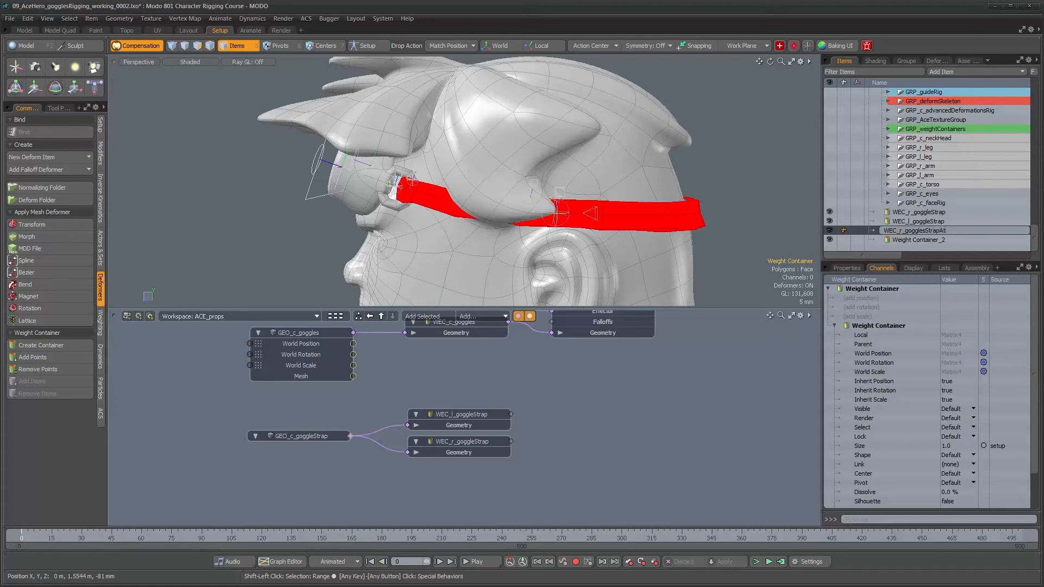
{"action": "key", "text": "Return"}
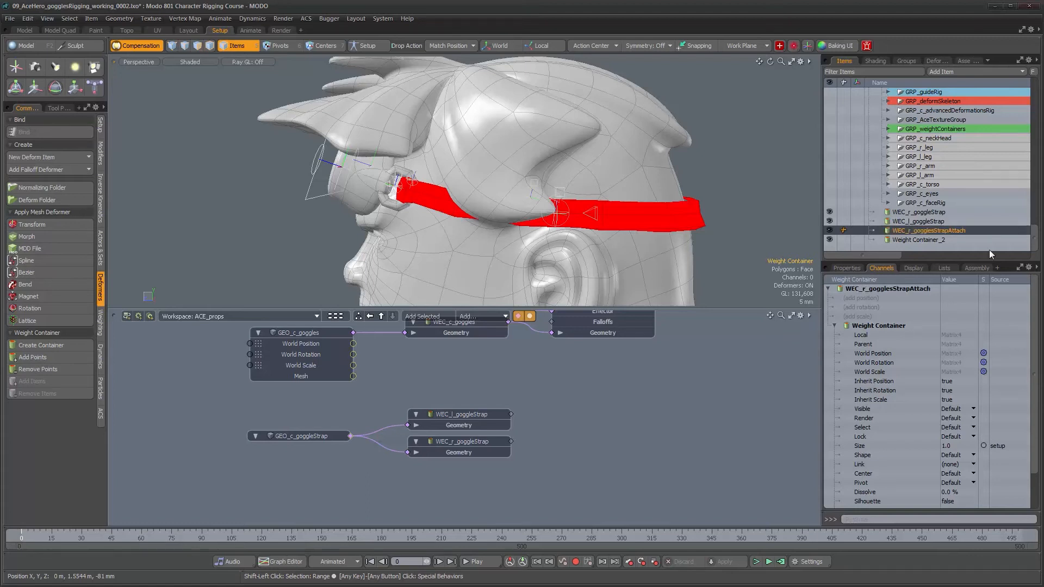
{"action": "left_click", "coordinate": [935, 239]}
{"action": "double_click", "coordinate": [935, 239]}
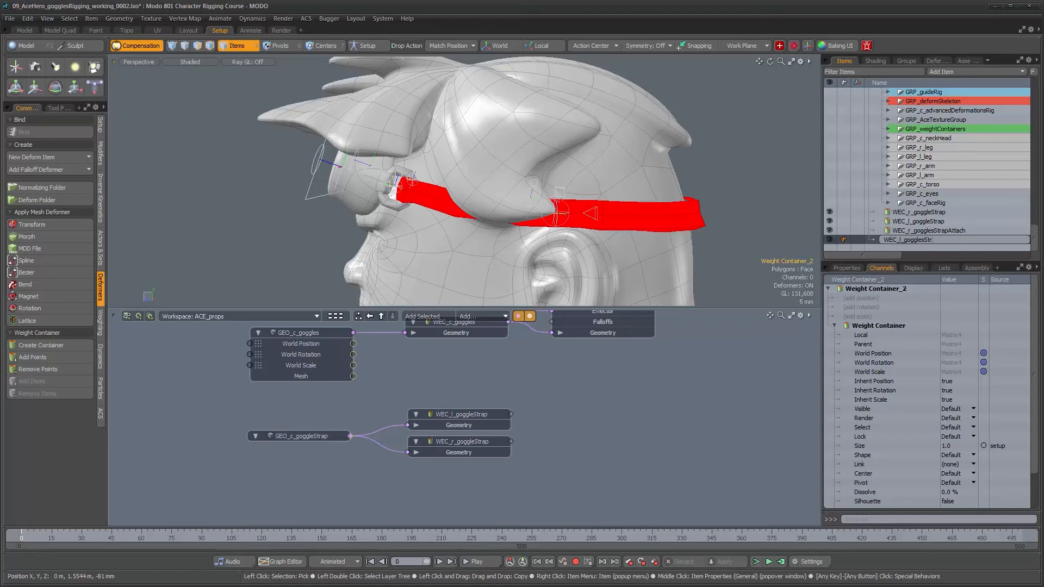
{"action": "key", "text": "Return"}
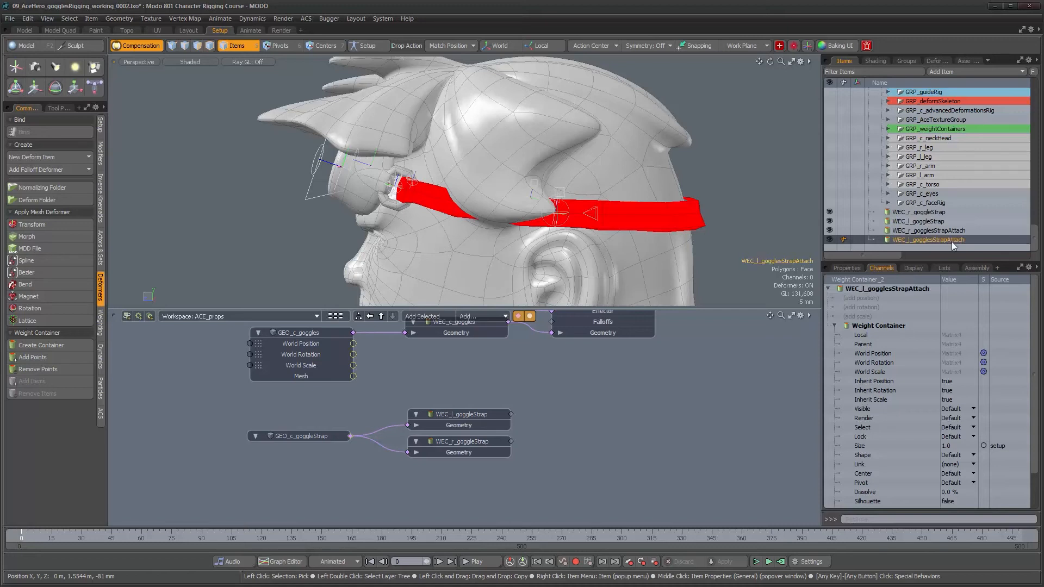
Step: Add both strap-attach weight containers to the ACE_props schematic and place them below the WEC_r_goggleStrap node
{"action": "left_click", "coordinate": [964, 230], "text": "ctrl"}
{"action": "left_click", "coordinate": [423, 315]}
{"action": "left_click_drag", "start_coordinate": [504, 452], "coordinate": [450, 470]}
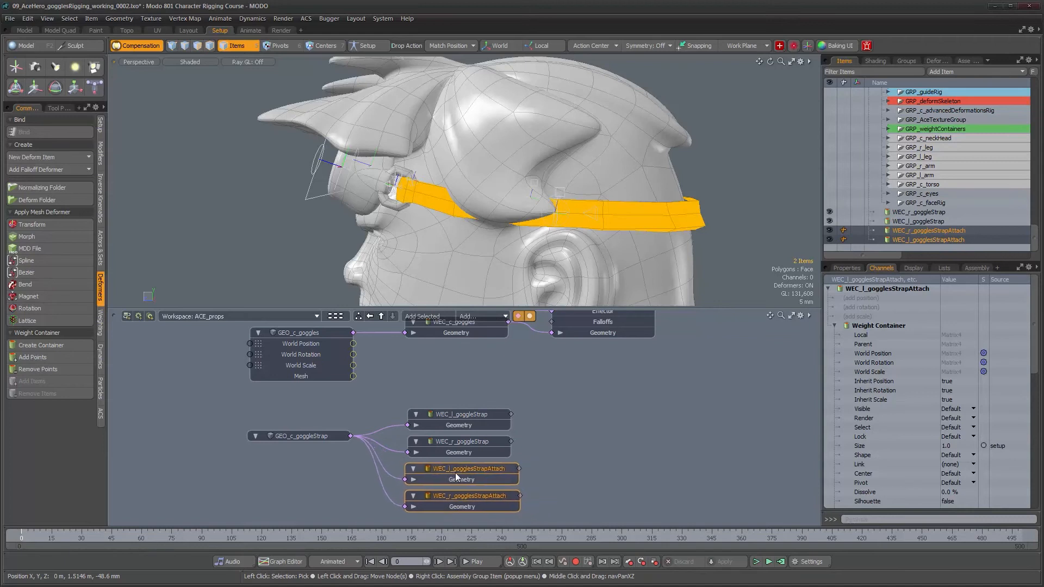
Step: Select WEC_l_gogglesStrapAttach with the strap mesh and limit the vertex selection to the strap's left front end by the goggles
{"action": "left_click", "coordinate": [497, 470]}
{"action": "left_click_drag", "start_coordinate": [522, 255], "coordinate": [533, 198], "text": "alt"}
{"action": "scroll", "coordinate": [542, 268], "scroll_direction": "up", "scroll_amount": 3}
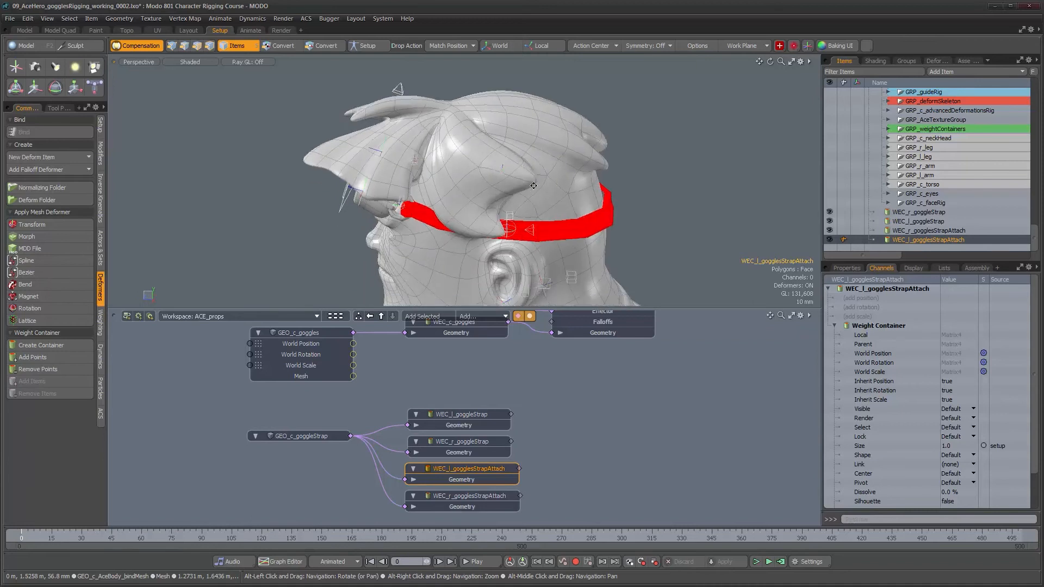
{"action": "scroll", "coordinate": [532, 196], "scroll_direction": "up", "scroll_amount": 3}
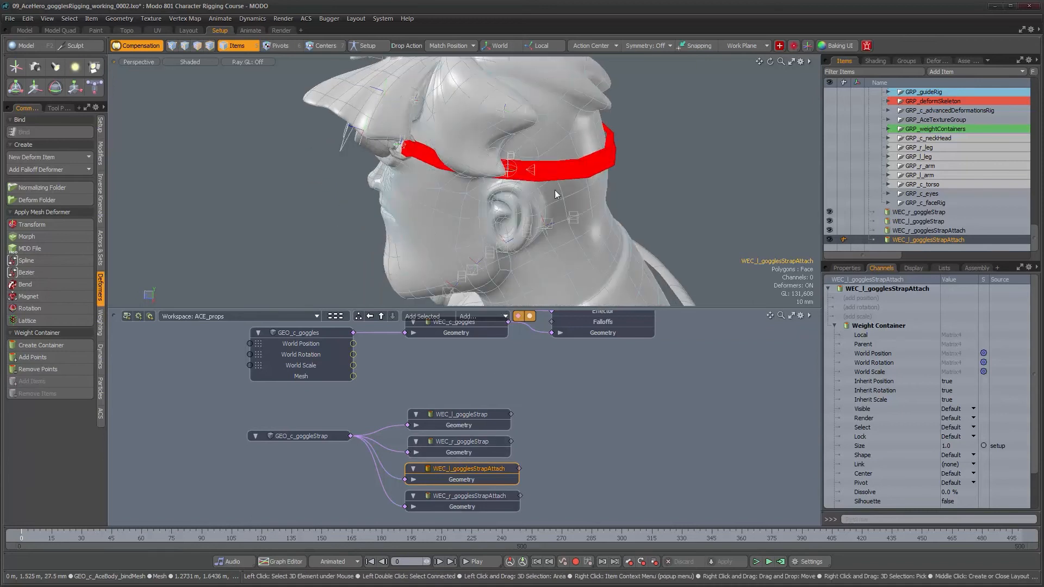
{"action": "left_click", "coordinate": [613, 182], "text": "shift"}
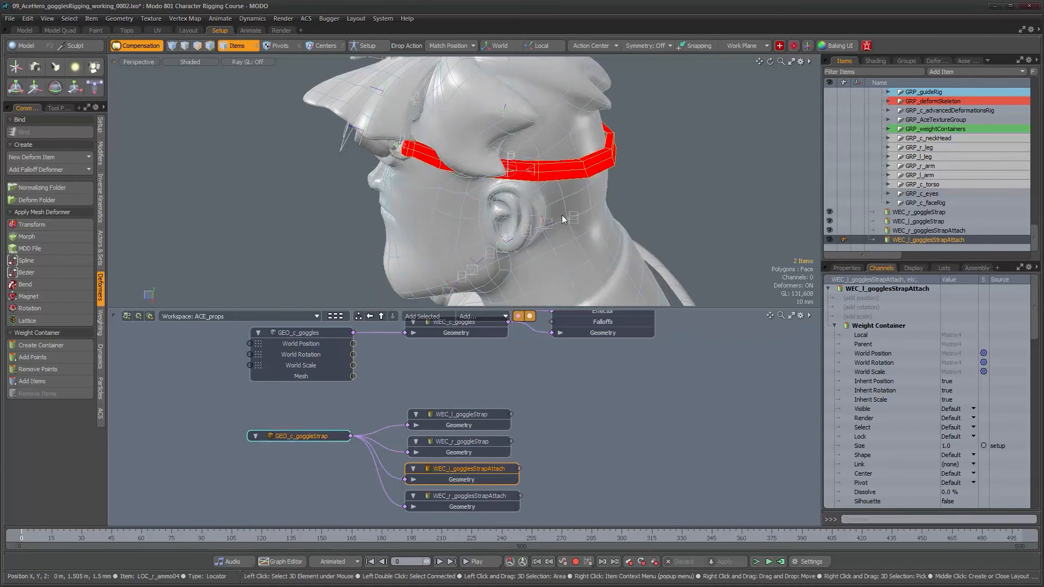
{"action": "key", "text": "1"}
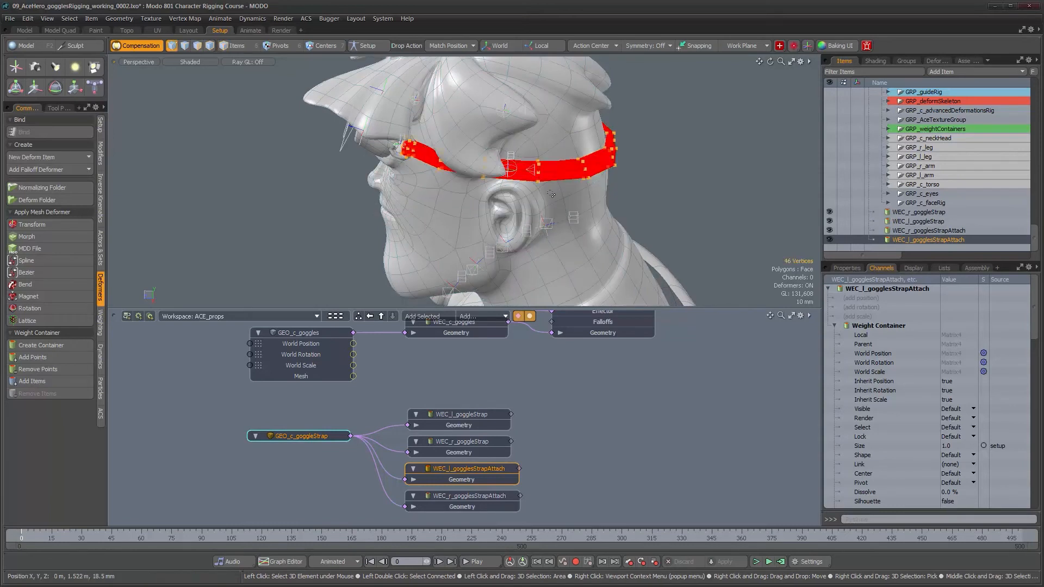
{"action": "left_click_drag", "start_coordinate": [392, 185], "coordinate": [620, 167], "text": "alt"}
{"action": "left_click_drag", "start_coordinate": [554, 152], "coordinate": [499, 153], "text": "alt"}
{"action": "left_click_drag", "start_coordinate": [390, 143], "coordinate": [421, 142], "text": "alt"}
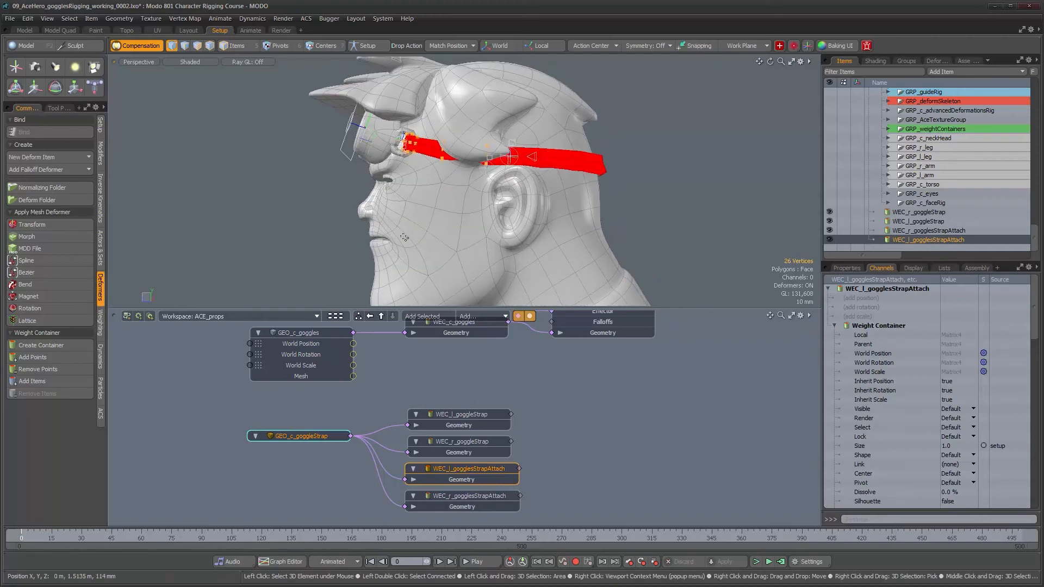
Step: Invert the vertex selection, remove those points from WEC_l_gogglesStrapAttach, and clear the vertex selection
{"action": "left_click", "coordinate": [69, 19]}
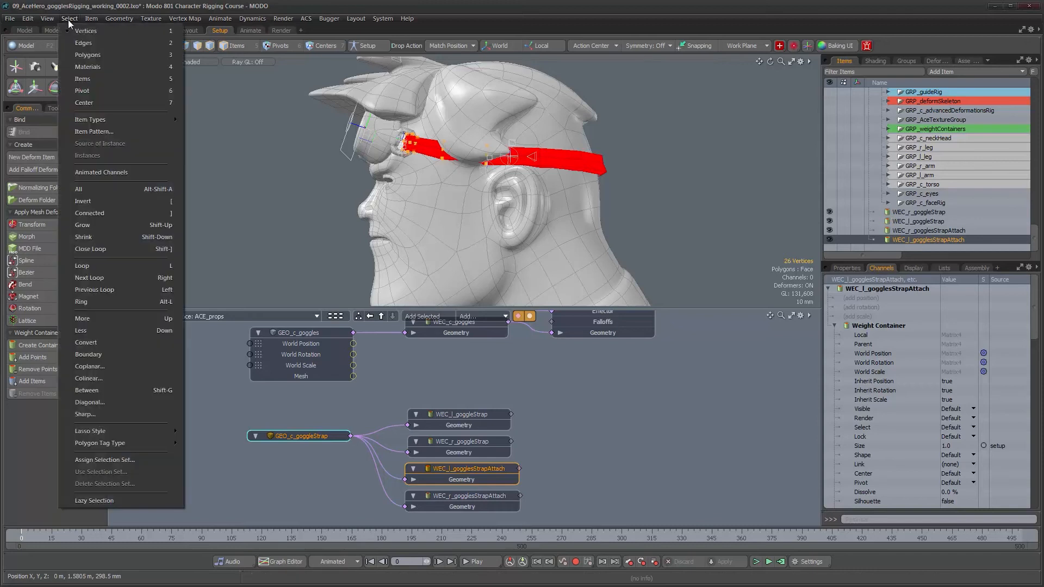
{"action": "left_click", "coordinate": [131, 201]}
{"action": "mouse_move", "coordinate": [305, 207]}
{"action": "left_mouse_down", "text": "alt"}
{"action": "mouse_move", "coordinate": [464, 204]}
{"action": "mouse_move", "coordinate": [283, 209]}
{"action": "mouse_move", "coordinate": [305, 222]}
{"action": "left_mouse_up", "text": "alt"}
{"action": "left_click", "coordinate": [68, 367]}
{"action": "left_click", "coordinate": [604, 225]}
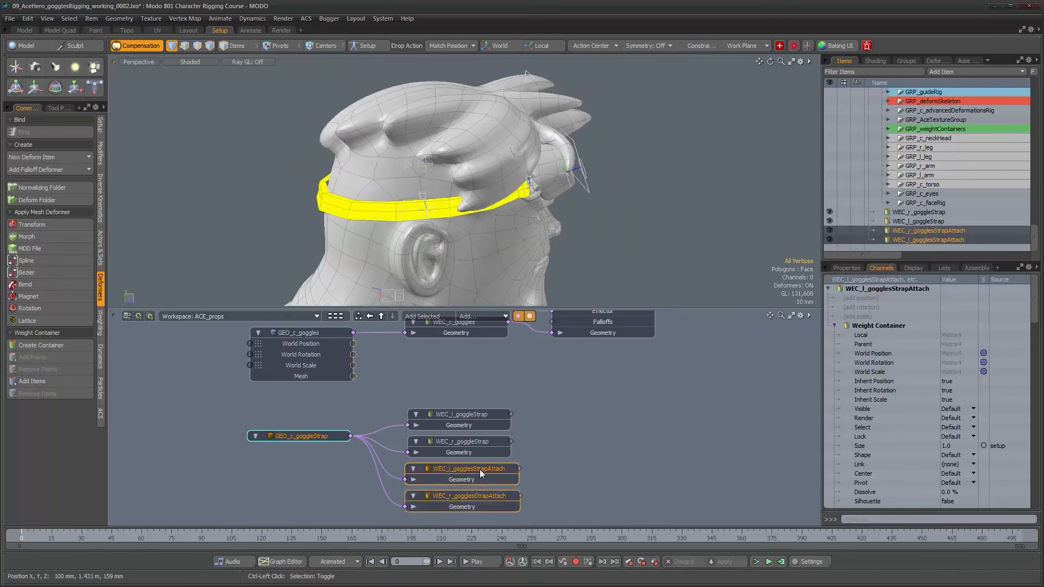
Step: Remove all strap points except those at the right front end by the goggles from WEC_r_gogglesStrapAttach, using an inverted vertex selection
{"action": "left_click", "coordinate": [477, 495]}
{"action": "left_click_drag", "start_coordinate": [521, 255], "coordinate": [468, 179], "text": "alt"}
{"action": "right_click_drag", "start_coordinate": [402, 240], "coordinate": [404, 238]}
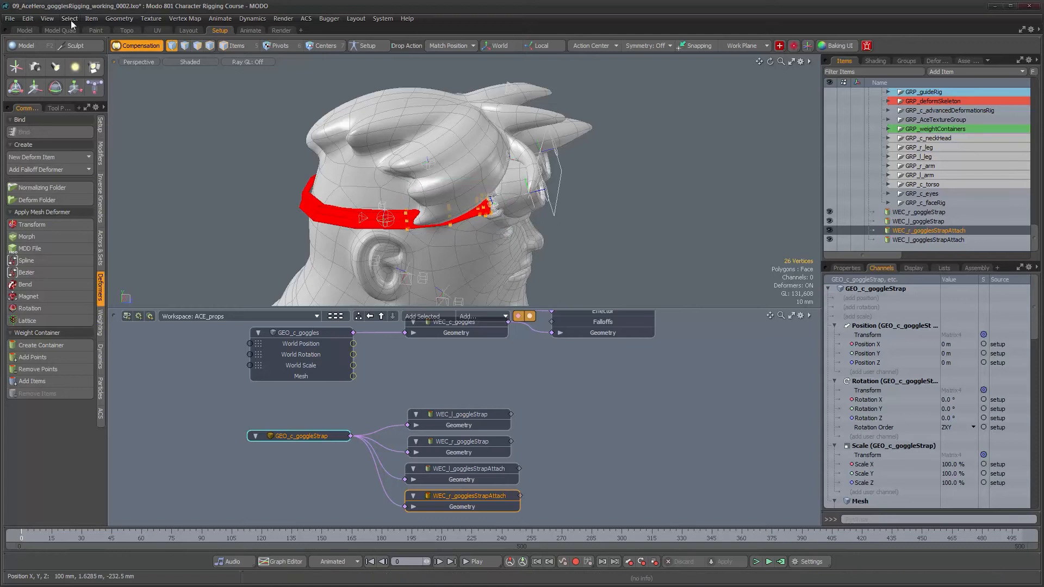
{"action": "left_click", "coordinate": [69, 18]}
{"action": "left_click", "coordinate": [106, 201]}
{"action": "mouse_move", "coordinate": [392, 233]}
{"action": "left_mouse_down", "text": "alt"}
{"action": "mouse_move", "coordinate": [533, 237]}
{"action": "mouse_move", "coordinate": [486, 234]}
{"action": "left_mouse_up", "text": "alt"}
{"action": "left_click", "coordinate": [53, 368]}
Step: Return to item selection, clear it, and shift the WEC_l_goggleStrap and WEC_r_goggleStrap nodes into line with the attach container nodes
{"action": "right_click_drag", "start_coordinate": [476, 214], "coordinate": [485, 209], "text": "alt"}
{"action": "key", "text": "5"}
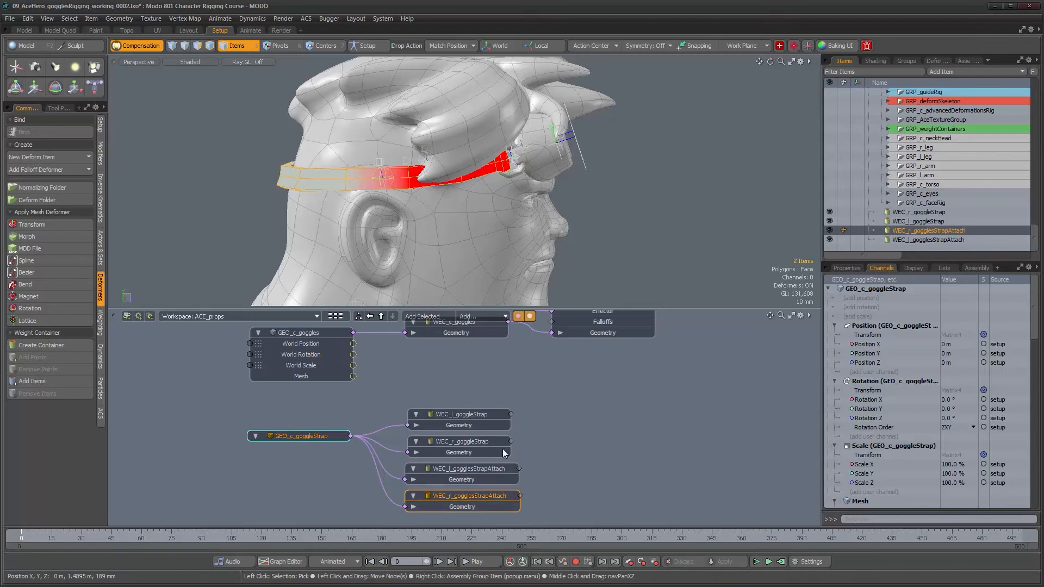
{"action": "left_click_drag", "start_coordinate": [484, 441], "coordinate": [492, 441]}
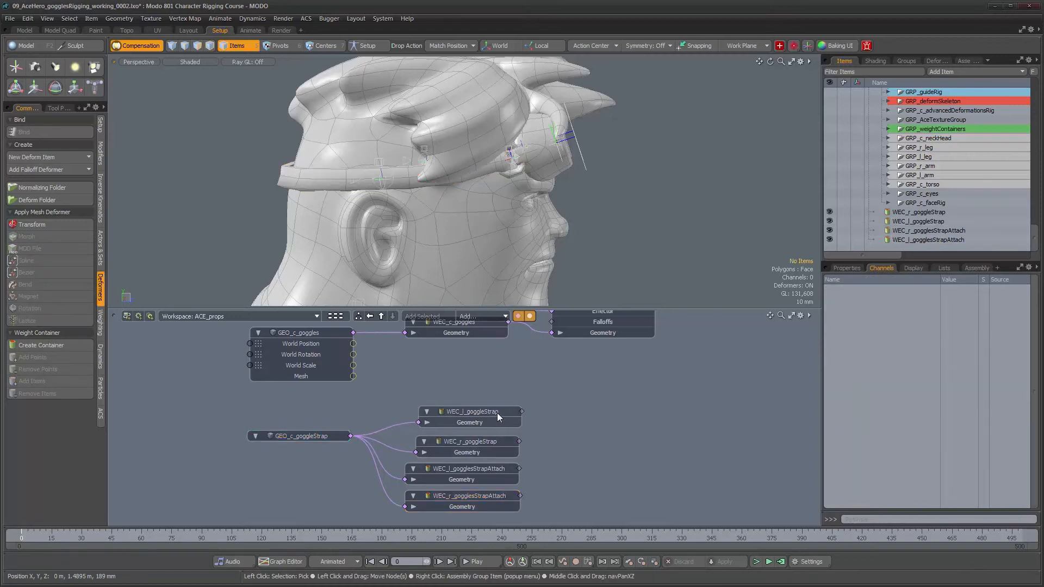
Step: Move the GEO_c_goggleStrap node and its four weight container nodes together to free space below the goggles nodes
{"action": "right_click_drag", "start_coordinate": [496, 413], "coordinate": [511, 482], "text": "alt"}
{"action": "middle_click_drag", "start_coordinate": [511, 482], "coordinate": [507, 461], "text": "alt"}
{"action": "left_click_drag", "start_coordinate": [540, 398], "coordinate": [386, 480]}
{"action": "left_click_drag", "start_coordinate": [484, 406], "coordinate": [460, 483]}
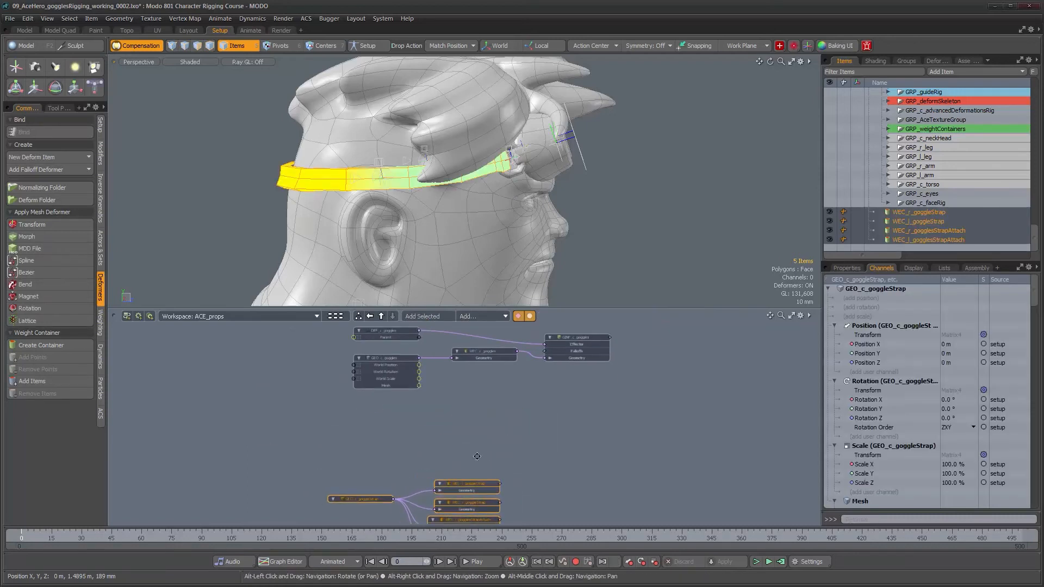
{"action": "middle_click_drag", "start_coordinate": [477, 459], "coordinate": [477, 352], "text": "alt"}
{"action": "middle_click_drag", "start_coordinate": [481, 390], "coordinate": [484, 463], "text": "alt"}
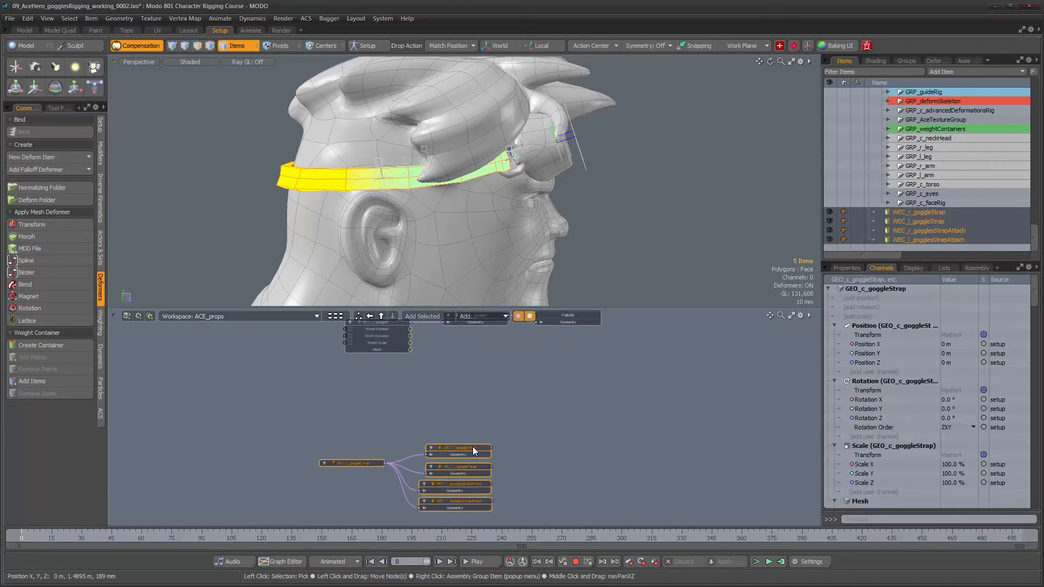
Step: Clear the selection and space the four strap weight container nodes apart vertically in the schematic
{"action": "left_click", "coordinate": [481, 439]}
{"action": "left_click_drag", "start_coordinate": [481, 448], "coordinate": [482, 424]}
{"action": "left_click_drag", "start_coordinate": [484, 465], "coordinate": [484, 459]}
{"action": "left_click_drag", "start_coordinate": [473, 501], "coordinate": [473, 530]}
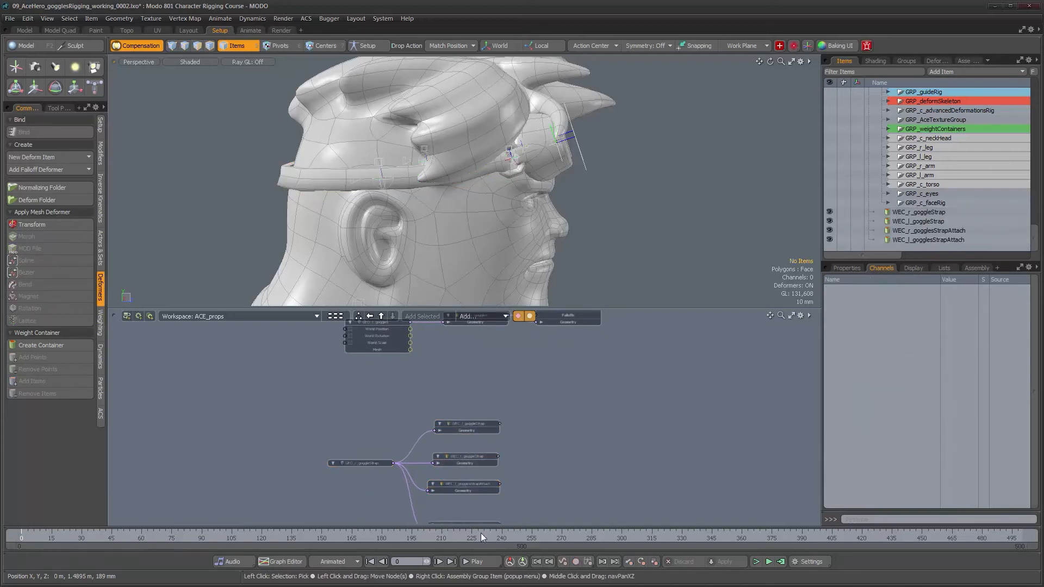
{"action": "middle_click_drag", "start_coordinate": [510, 454], "coordinate": [510, 432], "text": "alt"}
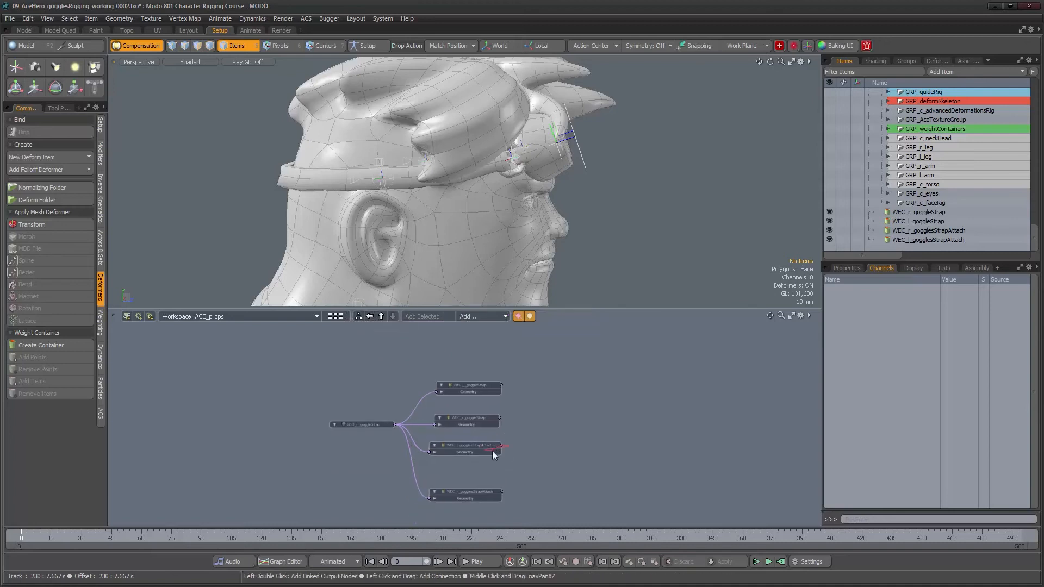
{"action": "left_click_drag", "start_coordinate": [473, 446], "coordinate": [471, 454]}
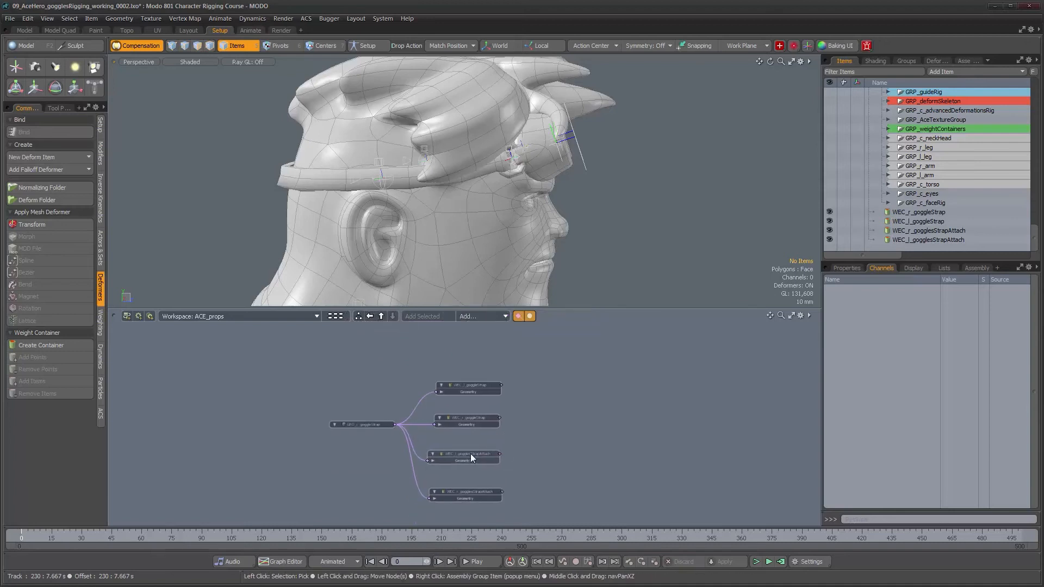
Step: Add a General Influence to WEC_l_goggleStrap, place its node beside the container, and rename it GINF_l_goggleStrap
{"action": "left_click", "coordinate": [487, 384]}
{"action": "scroll", "coordinate": [487, 384], "scroll_direction": "up", "scroll_amount": 3}
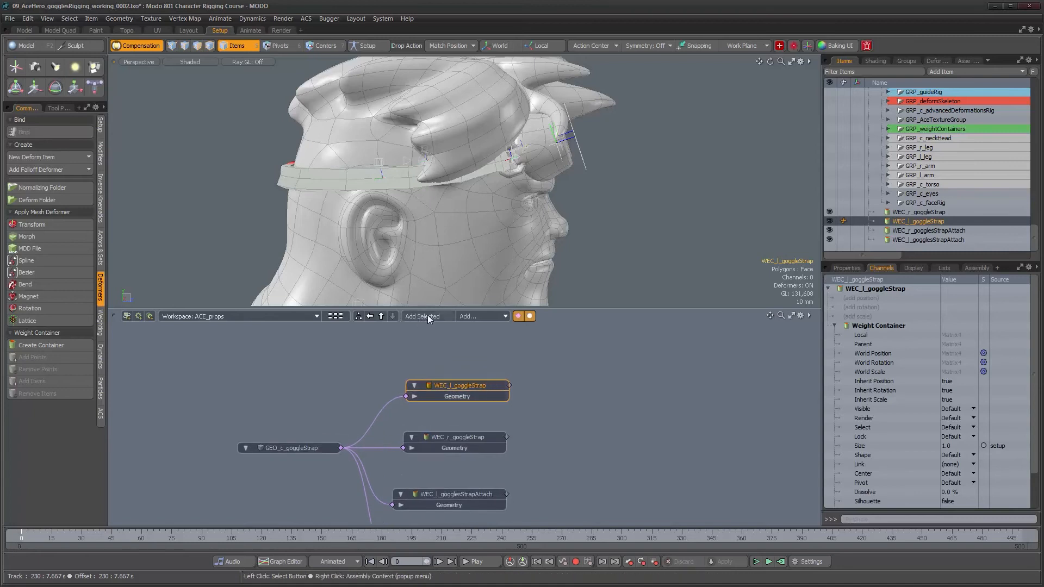
{"action": "left_click", "coordinate": [463, 316]}
{"action": "mouse_move", "coordinate": [461, 349]}
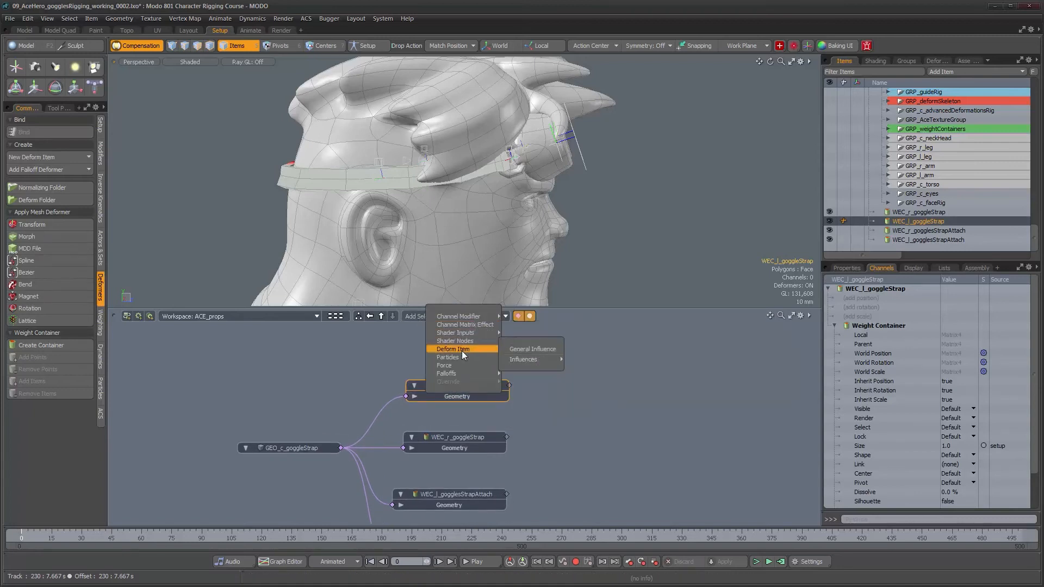
{"action": "left_click", "coordinate": [517, 351]}
{"action": "left_click_drag", "start_coordinate": [508, 432], "coordinate": [619, 368]}
{"action": "double_click", "coordinate": [597, 364]}
{"action": "type", "text": "GINF"}
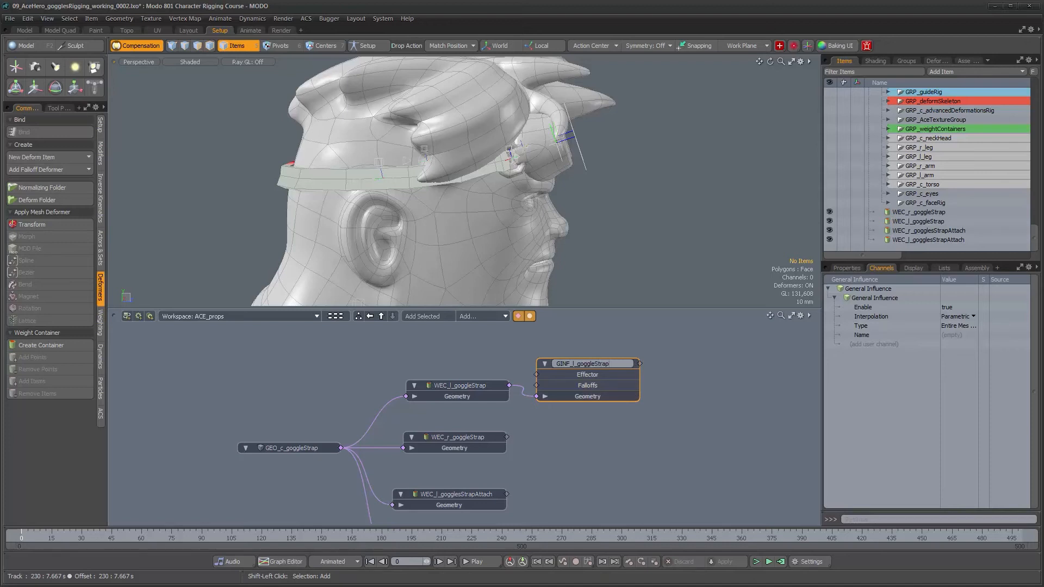
{"action": "type", "text": "_l_goggleStrap"}
{"action": "key", "text": "Return"}
Step: Add a General Influence to WEC_r_goggleStrap, place its node beside the container, and rename it GINF_r_goggleStrap
{"action": "left_click", "coordinate": [465, 444]}
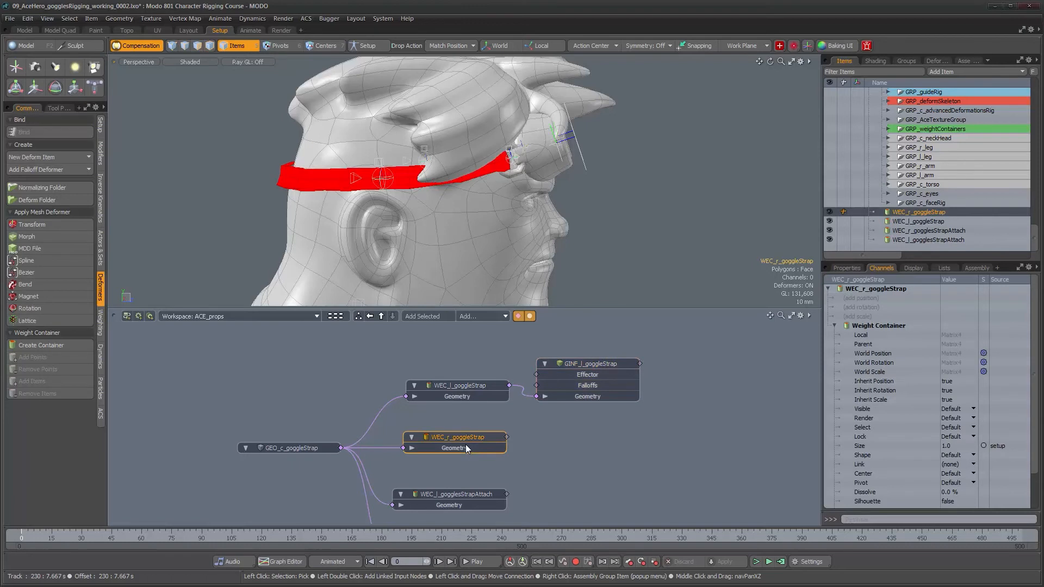
{"action": "left_click", "coordinate": [468, 317]}
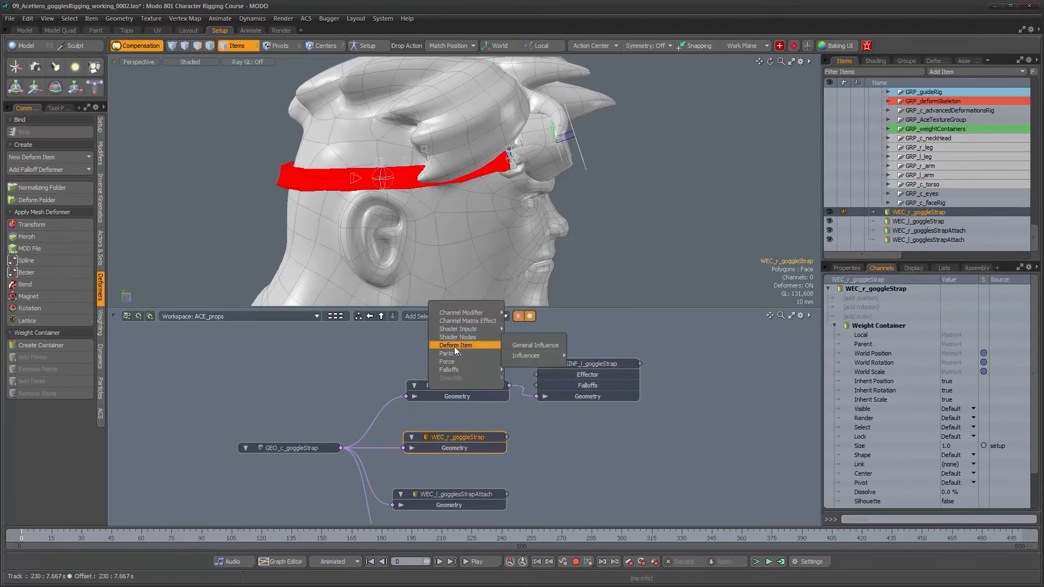
{"action": "left_click_drag", "start_coordinate": [514, 424], "coordinate": [619, 415]}
{"action": "double_click", "coordinate": [619, 413]}
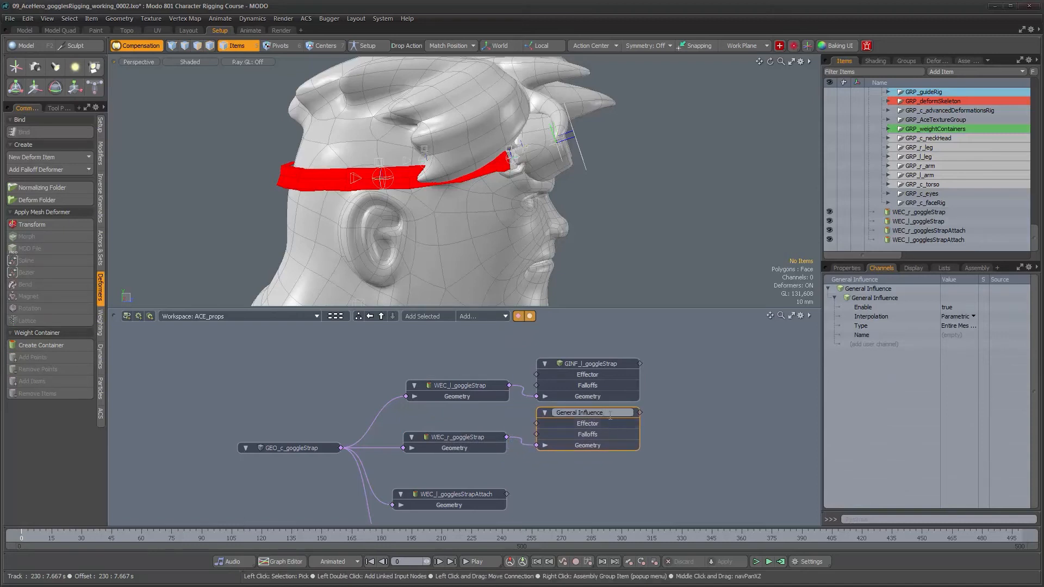
{"action": "type", "text": "GINF_r_goggleStrap"}
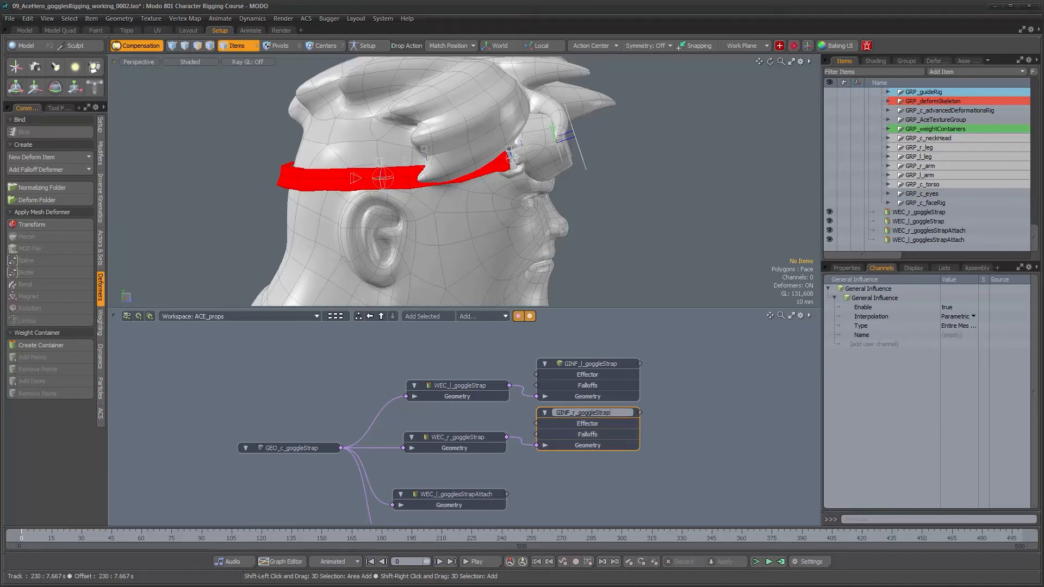
{"action": "key", "text": "Return"}
Step: Add a General Influence to WEC_l_gogglesStrapAttach, place its node beside the container, and rename it GINF_l_gogglesStrapAttach
{"action": "middle_click_drag", "start_coordinate": [627, 480], "coordinate": [627, 399]}
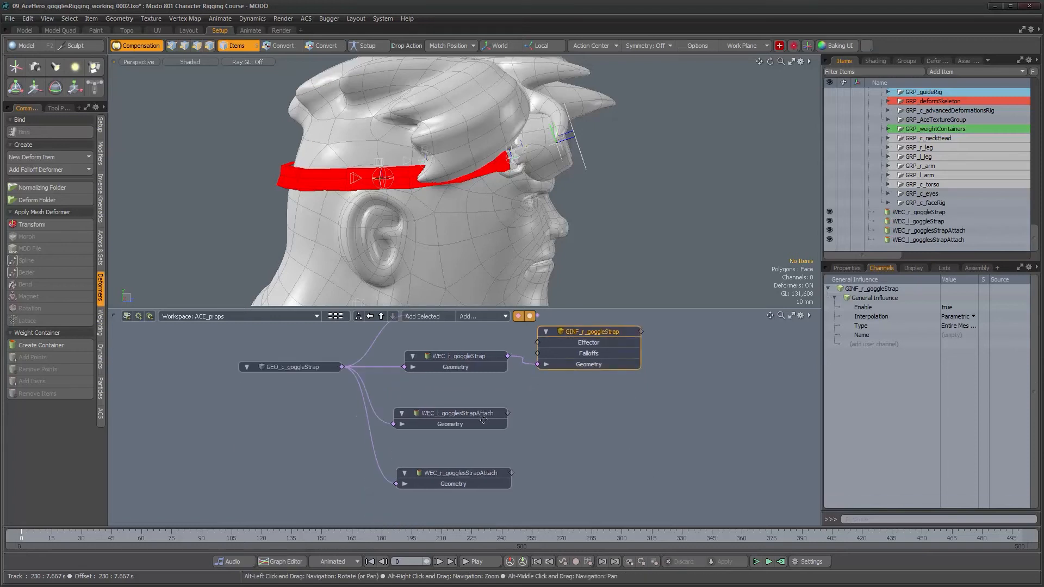
{"action": "left_click", "coordinate": [477, 410]}
{"action": "left_click", "coordinate": [469, 315]}
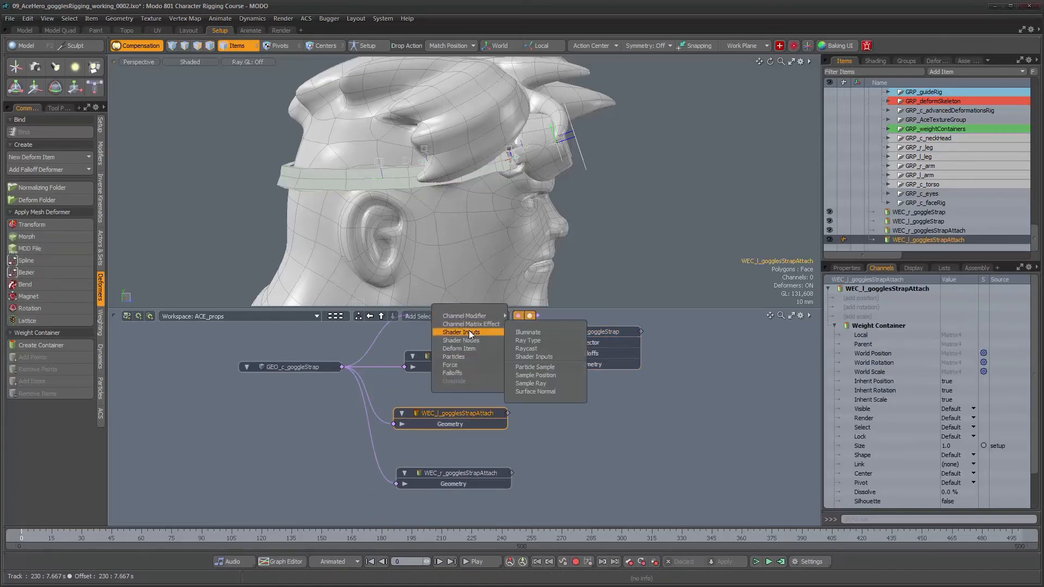
{"action": "left_click", "coordinate": [531, 345]}
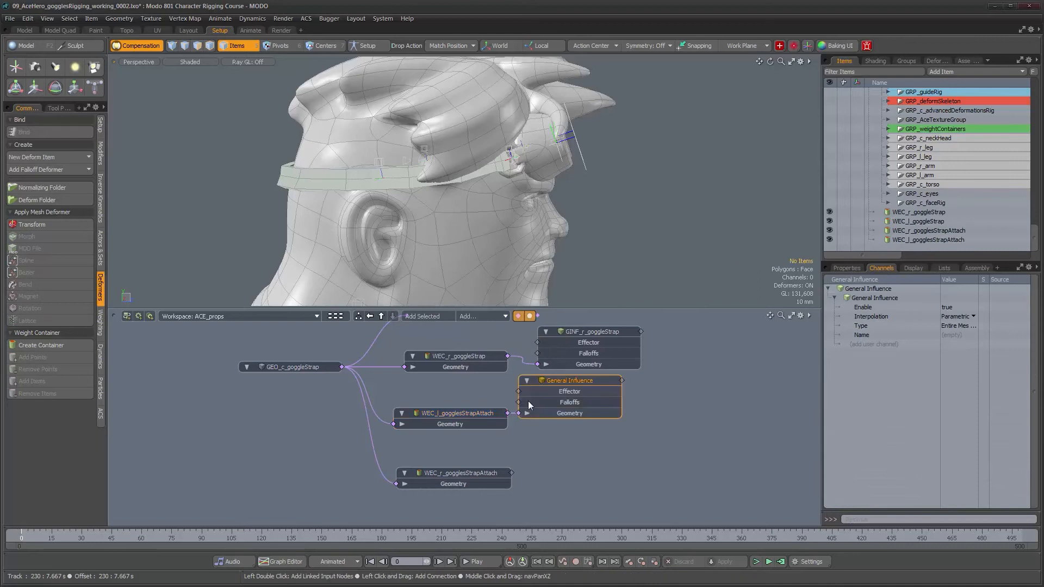
{"action": "left_click_drag", "start_coordinate": [549, 385], "coordinate": [569, 395]}
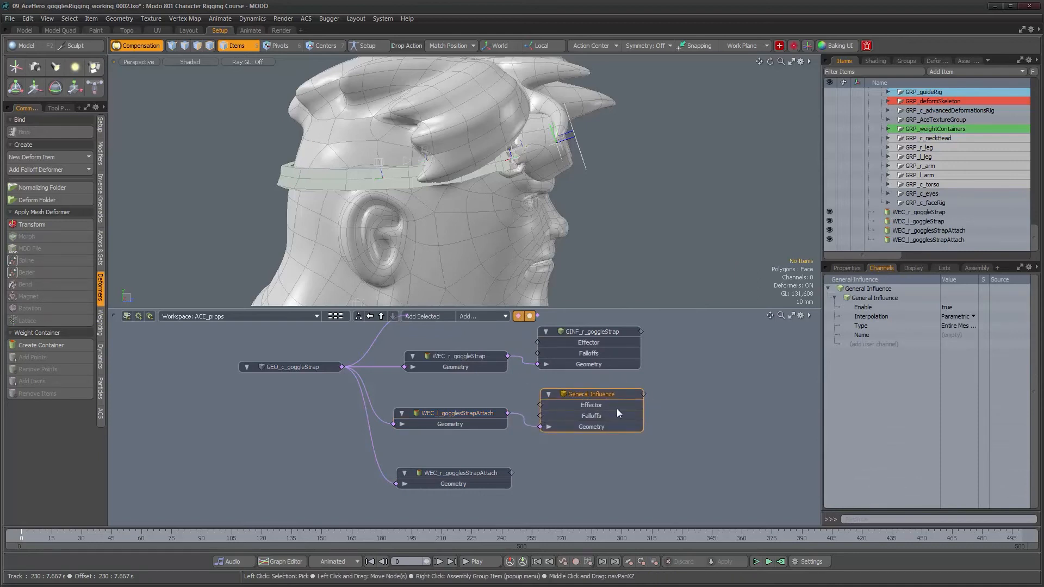
{"action": "type", "text": "GINF_l_gogglesStrapAttach"}
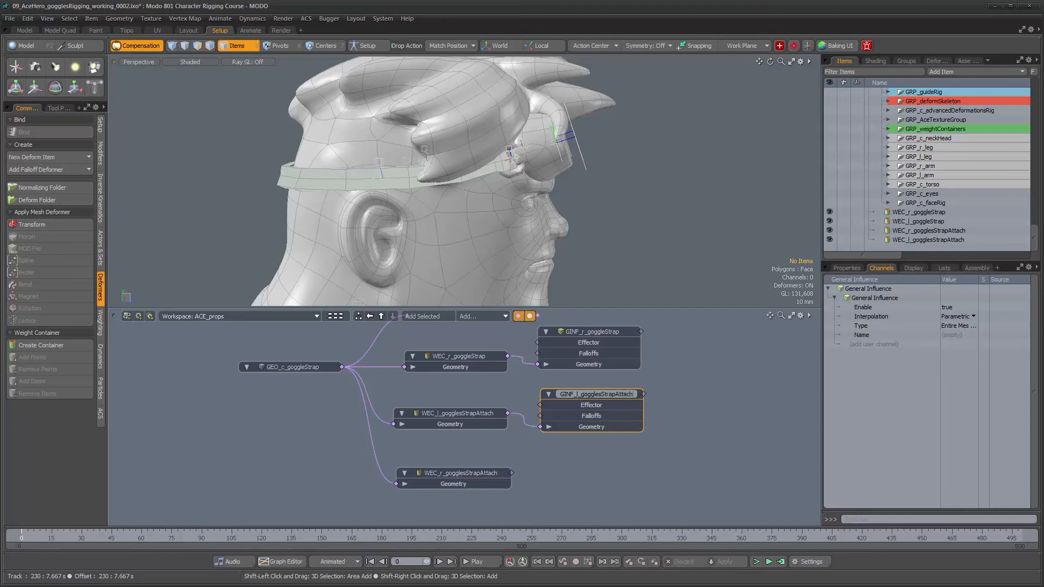
{"action": "key", "text": "Return"}
Step: Add a General Influence to WEC_r_gogglesStrapAttach, place its node beside the container, and rename it GINF_r_gogglesStrapAttach
{"action": "left_click", "coordinate": [454, 475]}
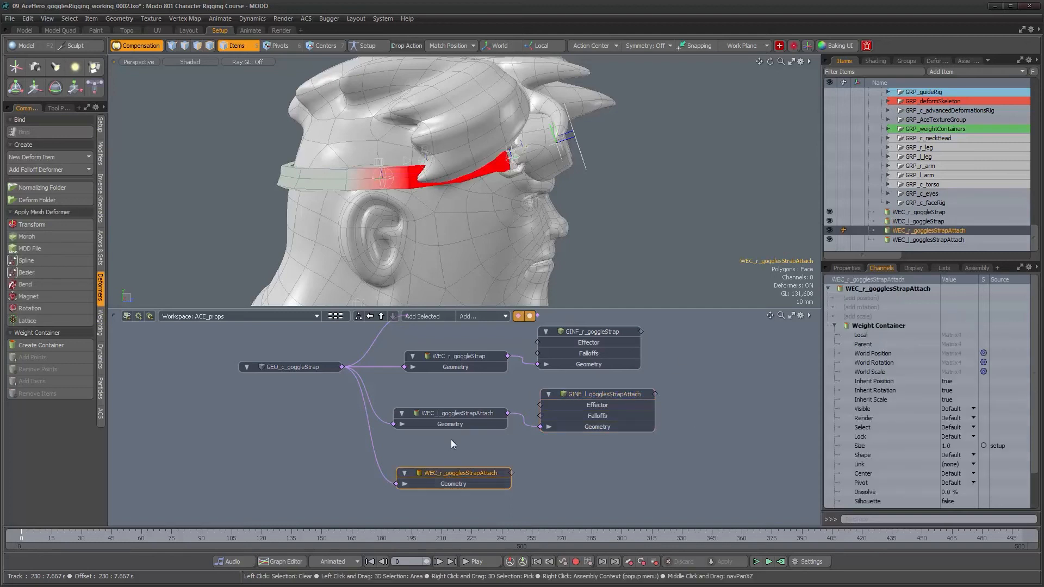
{"action": "left_click", "coordinate": [472, 315]}
{"action": "mouse_move", "coordinate": [490, 347]}
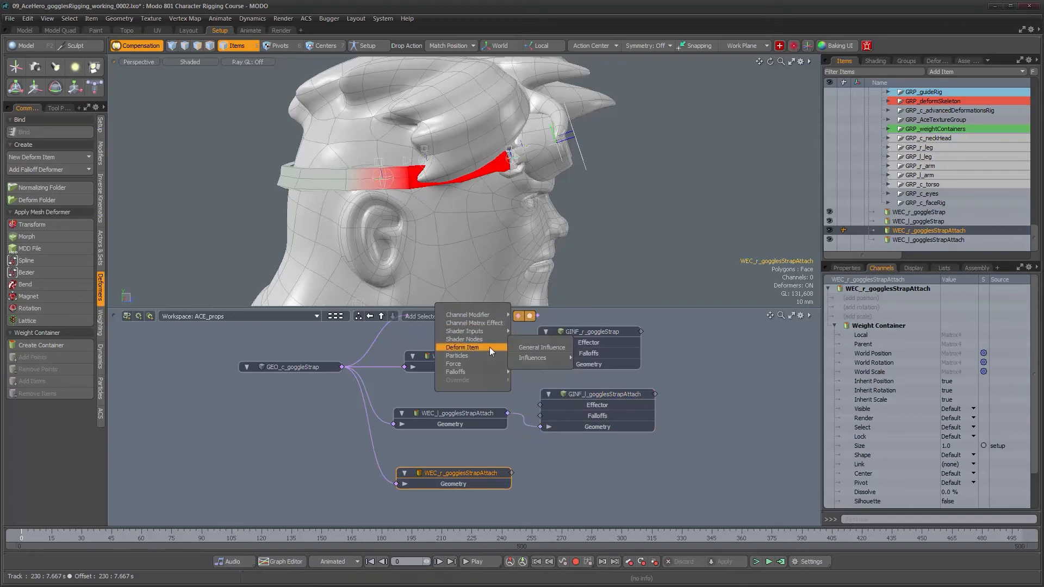
{"action": "left_click", "coordinate": [541, 346]}
{"action": "left_click_drag", "start_coordinate": [489, 411], "coordinate": [604, 453]}
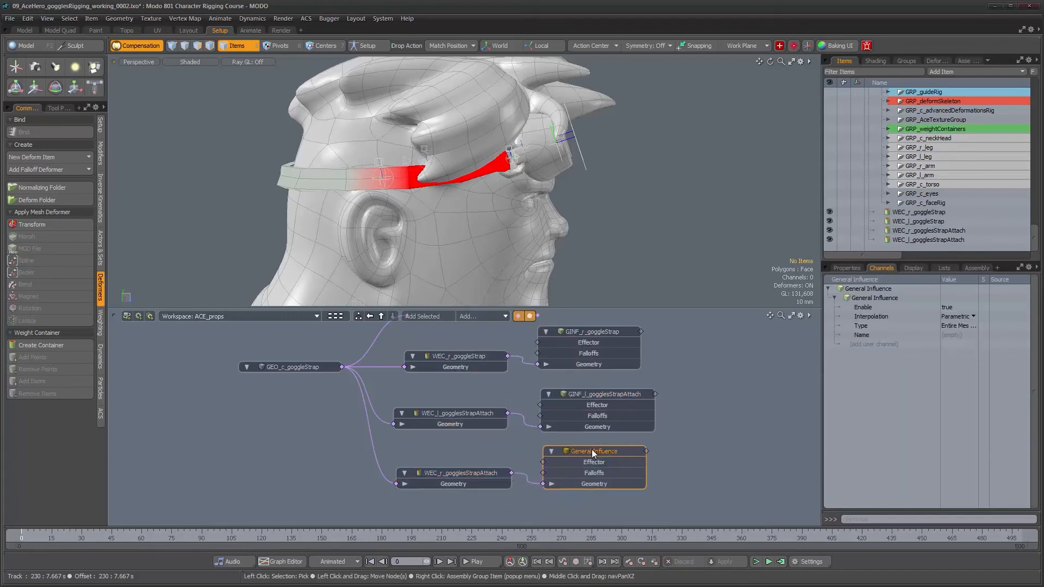
{"action": "type", "text": "GINF_r_gogglesStrapAtt"}
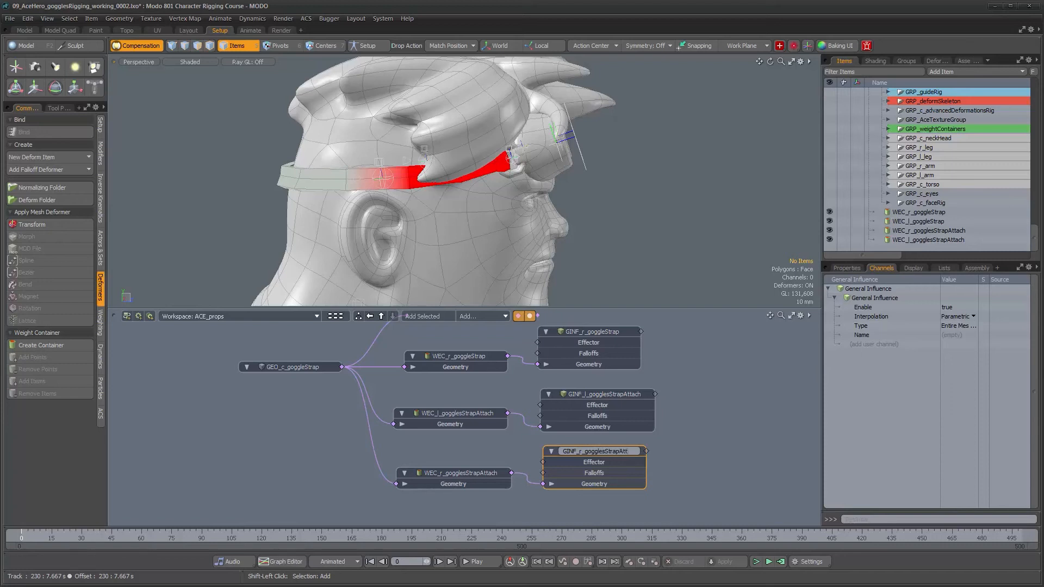
{"action": "key", "text": "Return"}
Step: Shift the WEC_l_goggleStrap and GINF_l_goggleStrap nodes up and tidy the spacing of the container and influence rows
{"action": "left_click_drag", "start_coordinate": [596, 427], "coordinate": [586, 450], "text": "alt+shift"}
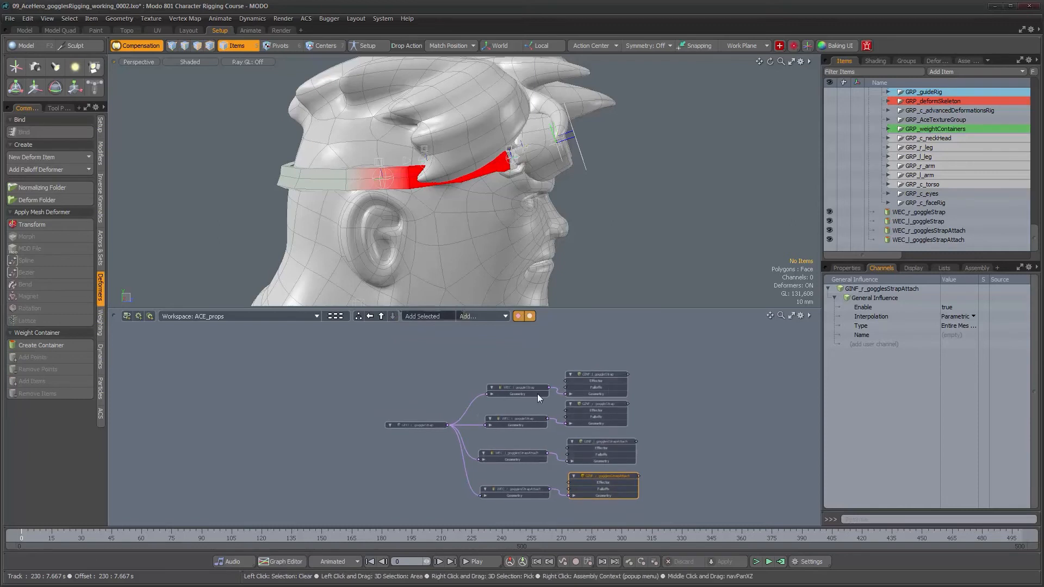
{"action": "left_click", "coordinate": [565, 384]}
{"action": "left_click", "coordinate": [519, 388], "text": "shift"}
{"action": "left_click_drag", "start_coordinate": [599, 374], "coordinate": [600, 370]}
{"action": "left_click", "coordinate": [667, 394]}
{"action": "mouse_move", "coordinate": [526, 394]}
{"action": "left_mouse_down", "text": "ctrl+alt"}
{"action": "mouse_move", "coordinate": [540, 405]}
{"action": "mouse_move", "coordinate": [534, 380]}
{"action": "left_mouse_up", "text": "ctrl+alt"}
{"action": "left_click_drag", "start_coordinate": [544, 435], "coordinate": [543, 418], "text": "alt"}
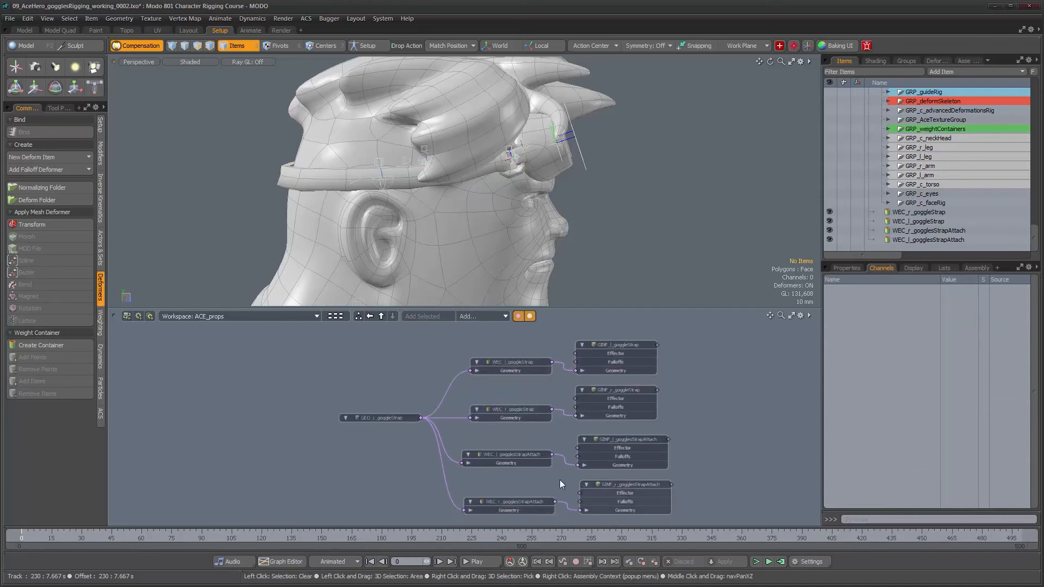
{"action": "left_click_drag", "start_coordinate": [537, 501], "coordinate": [534, 501]}
Step: Add the left and right DEF goggleStrap and DEF gogglesStrapAttach locators to the schematic and set them beside the GEO_c_goggleStrap node
{"action": "scroll", "coordinate": [1008, 167], "scroll_direction": "up", "scroll_amount": 8}
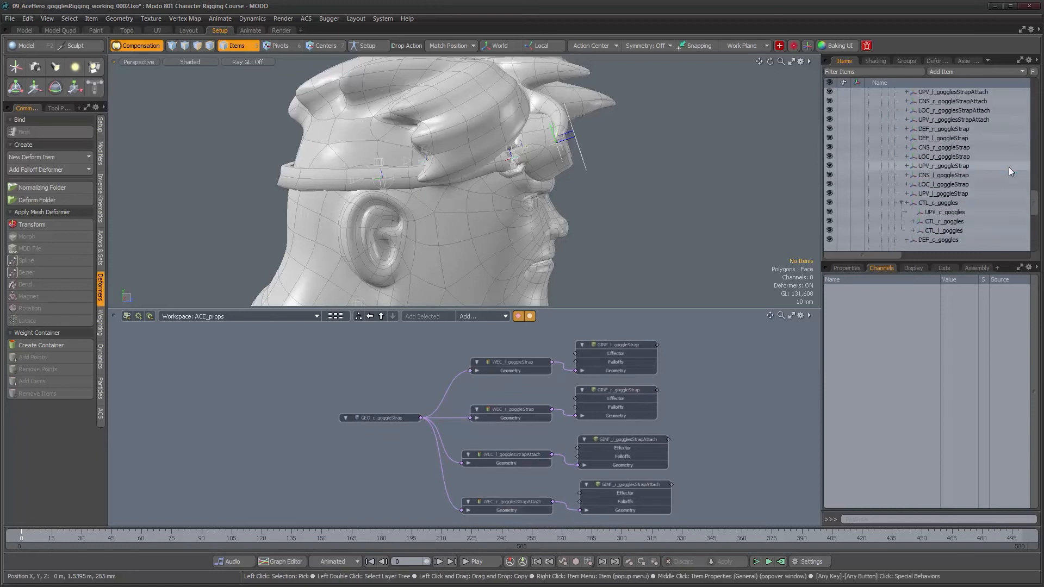
{"action": "scroll", "coordinate": [1009, 167], "scroll_direction": "down", "scroll_amount": 2}
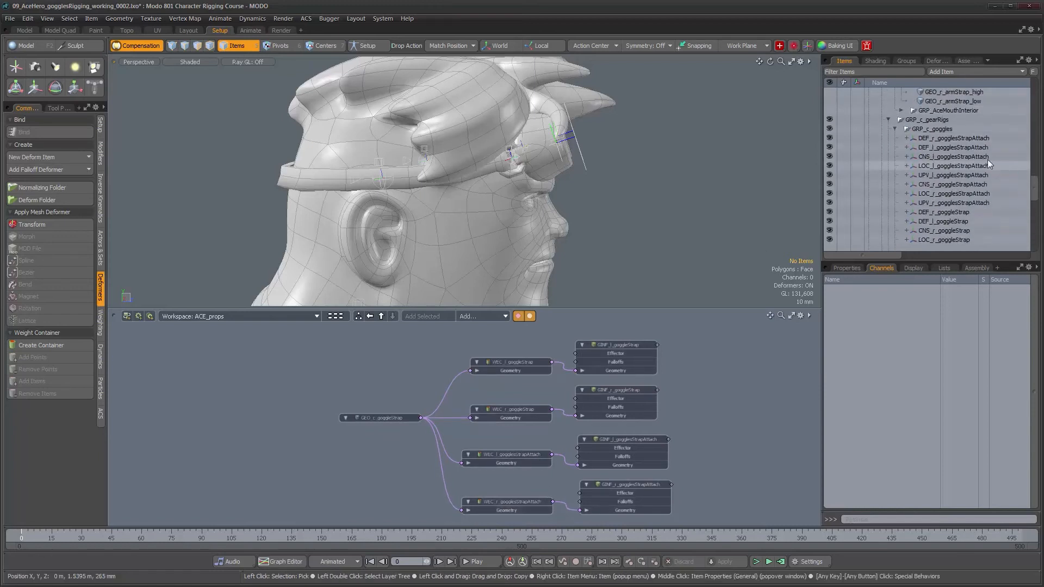
{"action": "left_click", "coordinate": [944, 139]}
{"action": "left_click", "coordinate": [944, 147], "text": "ctrl"}
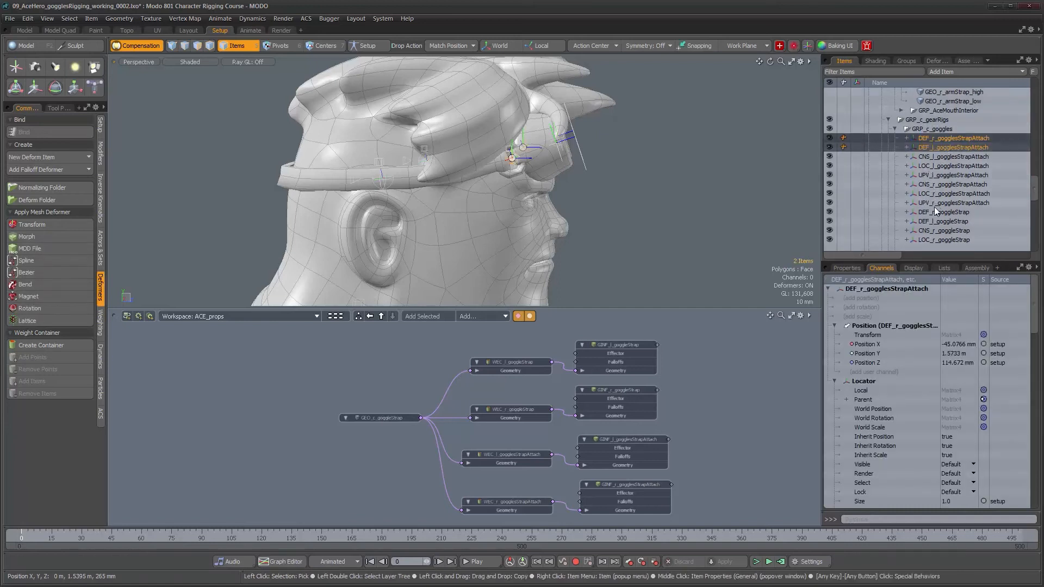
{"action": "scroll", "coordinate": [936, 204], "scroll_direction": "down", "scroll_amount": 1}
{"action": "left_click", "coordinate": [938, 195], "text": "ctrl"}
{"action": "left_click", "coordinate": [941, 185], "text": "ctrl"}
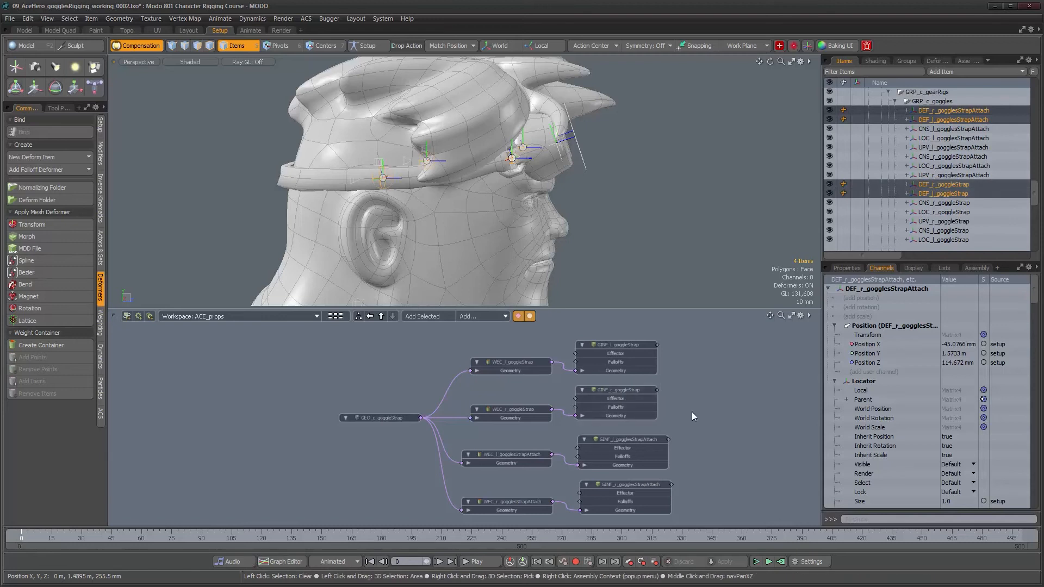
{"action": "left_click", "coordinate": [411, 319]}
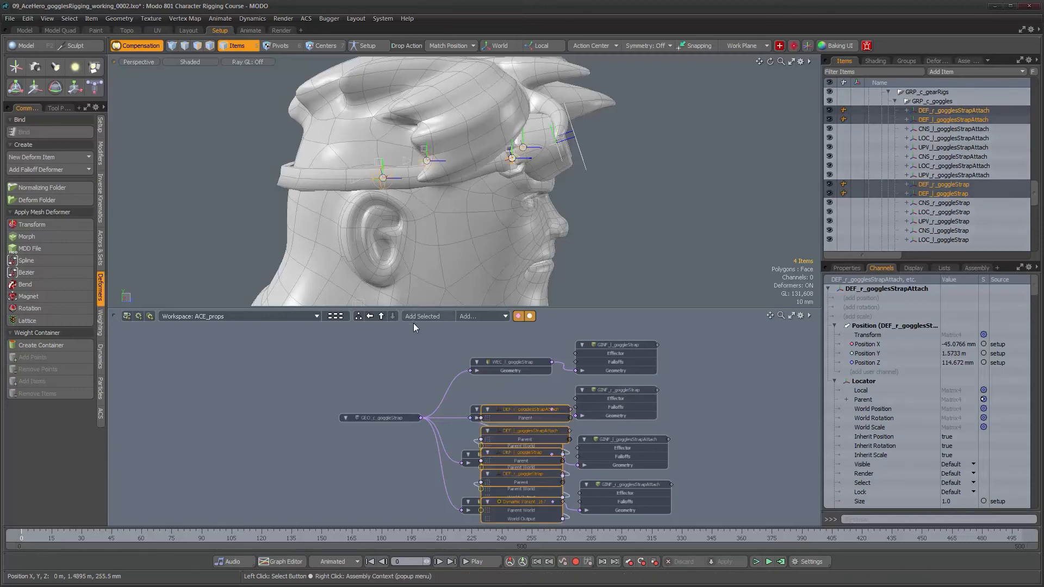
{"action": "left_click_drag", "start_coordinate": [529, 409], "coordinate": [234, 360]}
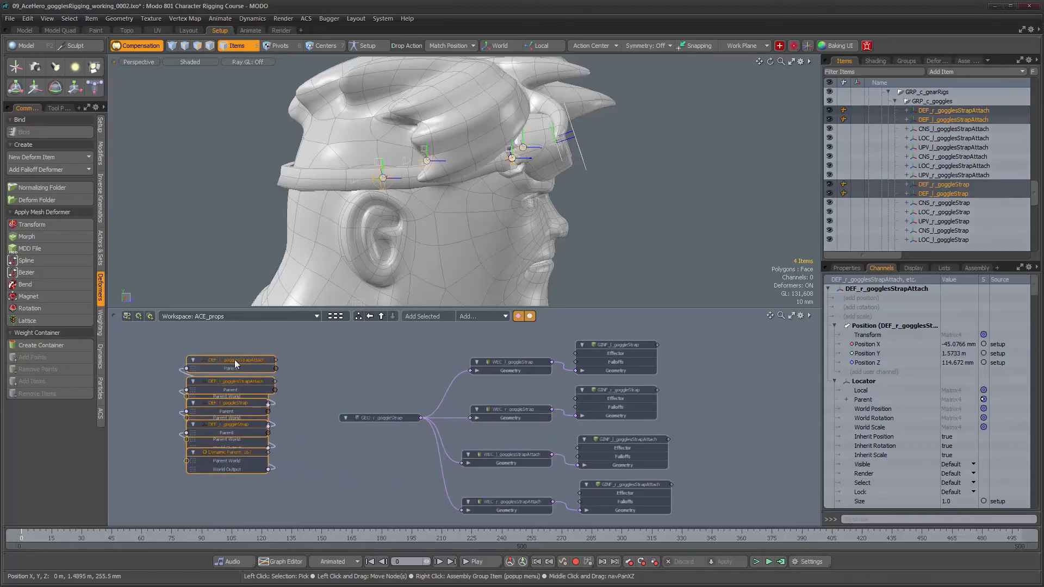
Step: Pull the stacked DEF and Dynamic Parent nodes apart and remove the four Dynamic Parent nodes from the schematic
{"action": "left_click", "coordinate": [307, 449]}
{"action": "left_click_drag", "start_coordinate": [258, 455], "coordinate": [326, 477]}
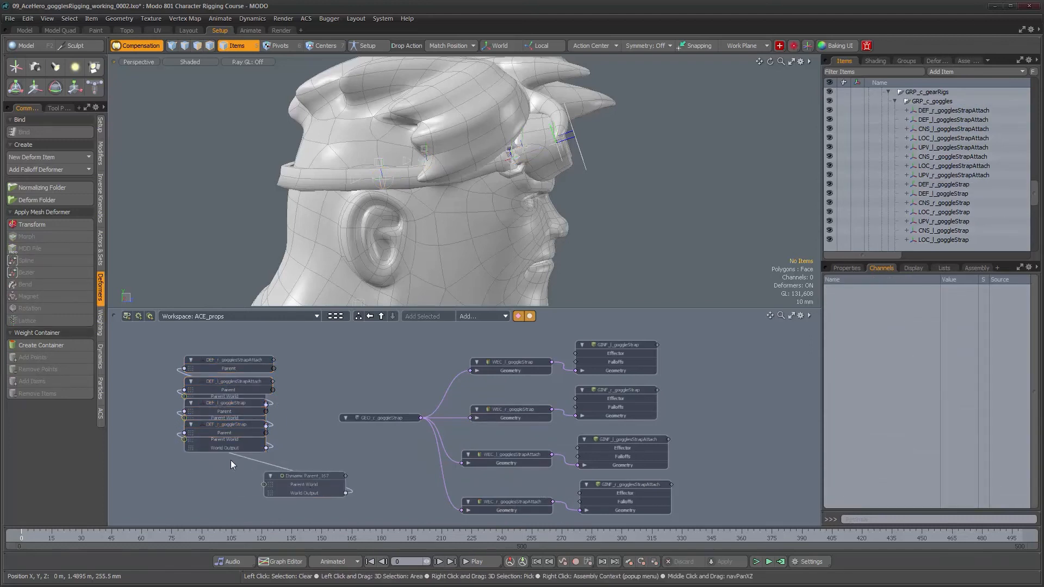
{"action": "left_click_drag", "start_coordinate": [227, 427], "coordinate": [216, 487]}
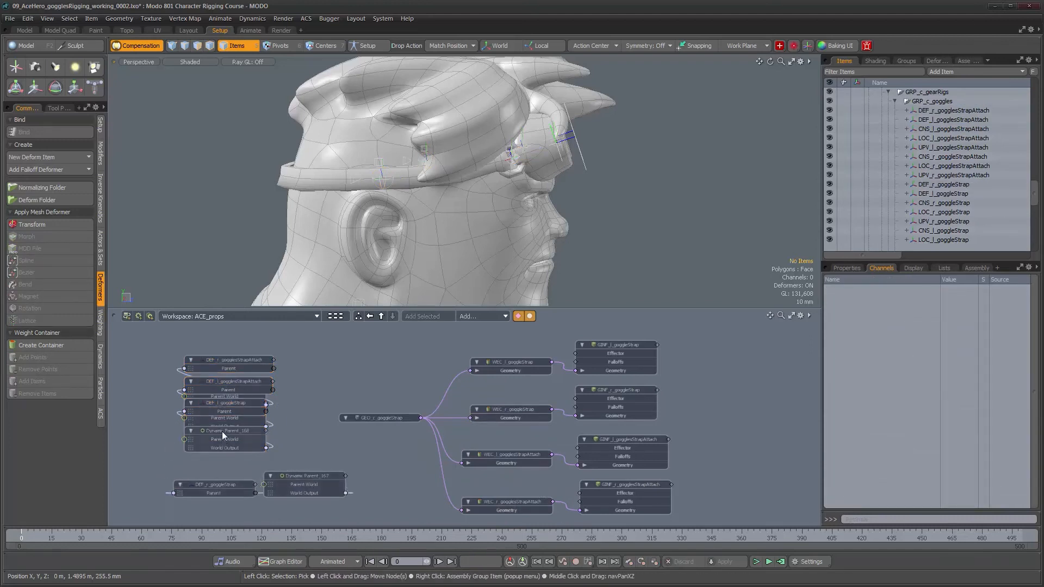
{"action": "left_click_drag", "start_coordinate": [222, 432], "coordinate": [300, 444]}
{"action": "left_click_drag", "start_coordinate": [233, 403], "coordinate": [299, 410]}
{"action": "mouse_move", "coordinate": [230, 385]}
{"action": "left_mouse_down"}
{"action": "mouse_move", "coordinate": [208, 432]}
{"action": "mouse_move", "coordinate": [295, 379]}
{"action": "mouse_move", "coordinate": [215, 394]}
{"action": "left_mouse_up"}
{"action": "left_click_drag", "start_coordinate": [291, 383], "coordinate": [315, 512]}
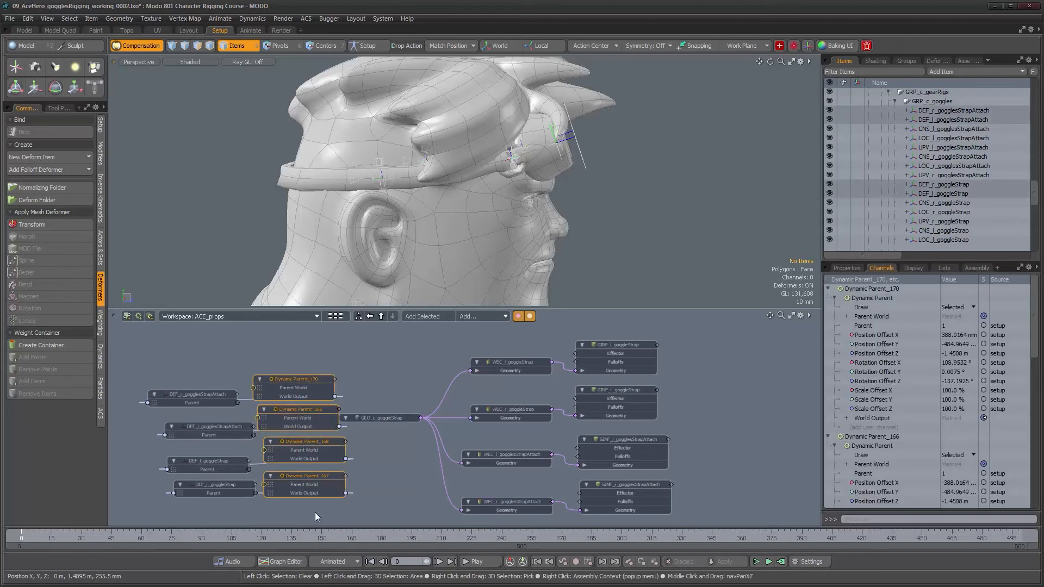
{"action": "key", "text": "Delete"}
Step: Place each DEF strap and strap-attach node directly above its matching WEC weight container node in the schematic
{"action": "scroll", "coordinate": [250, 420], "scroll_direction": "up", "scroll_amount": 2, "text": "alt"}
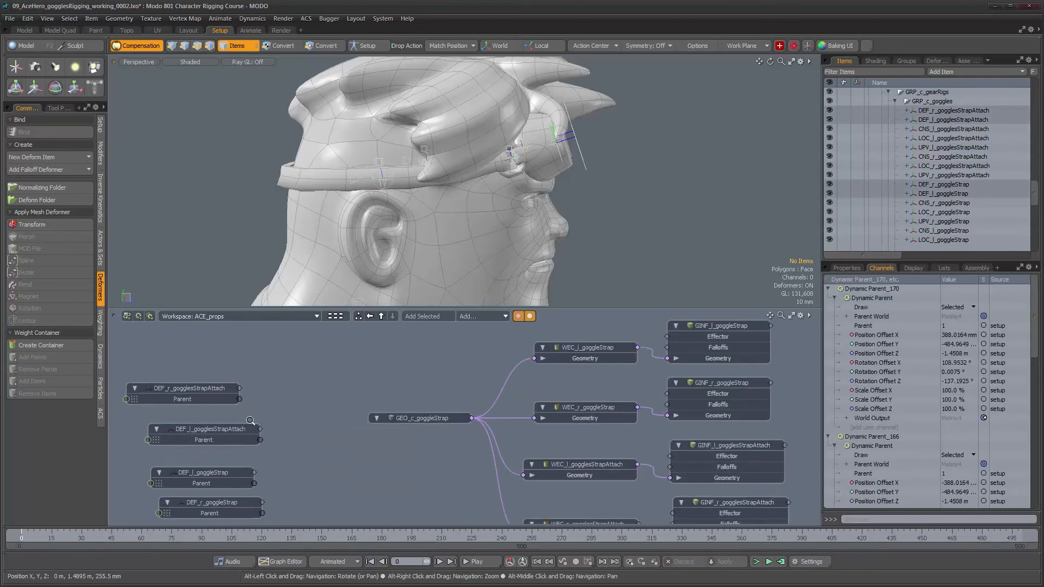
{"action": "left_click_drag", "start_coordinate": [187, 390], "coordinate": [579, 499]}
{"action": "left_click_drag", "start_coordinate": [230, 439], "coordinate": [575, 440]}
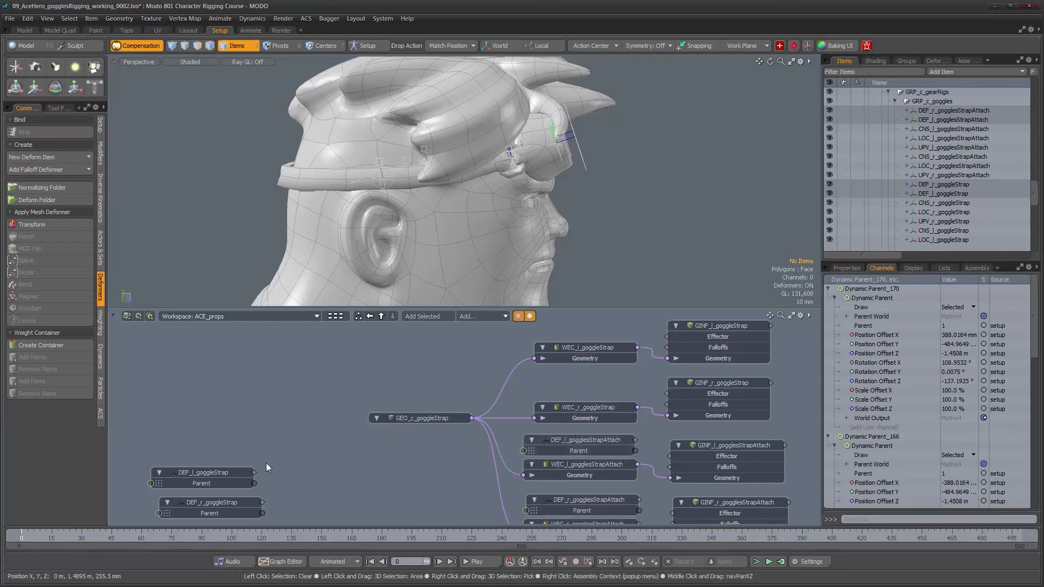
{"action": "left_click_drag", "start_coordinate": [212, 471], "coordinate": [597, 323]}
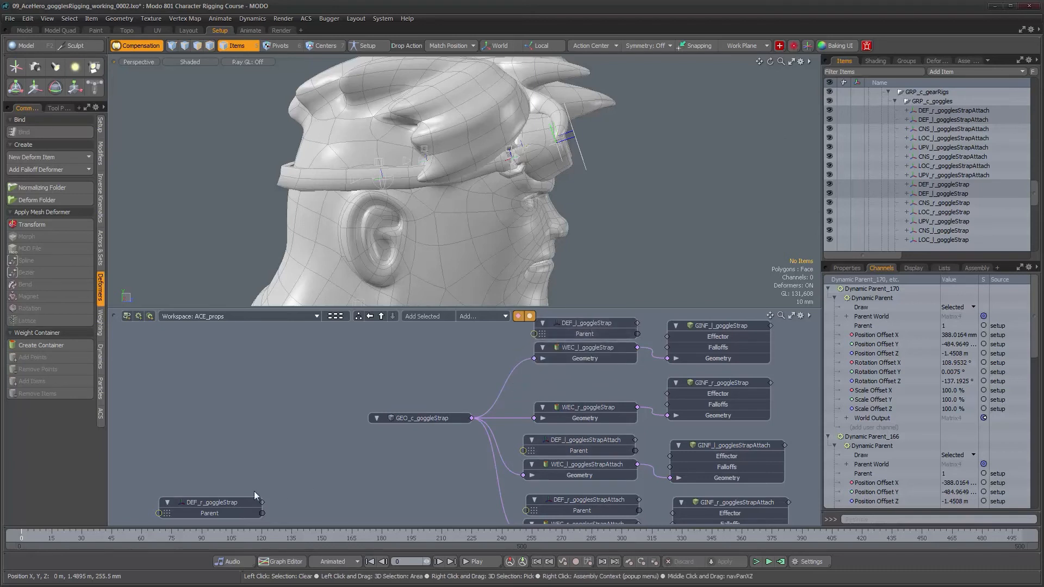
{"action": "left_click_drag", "start_coordinate": [227, 500], "coordinate": [575, 406]}
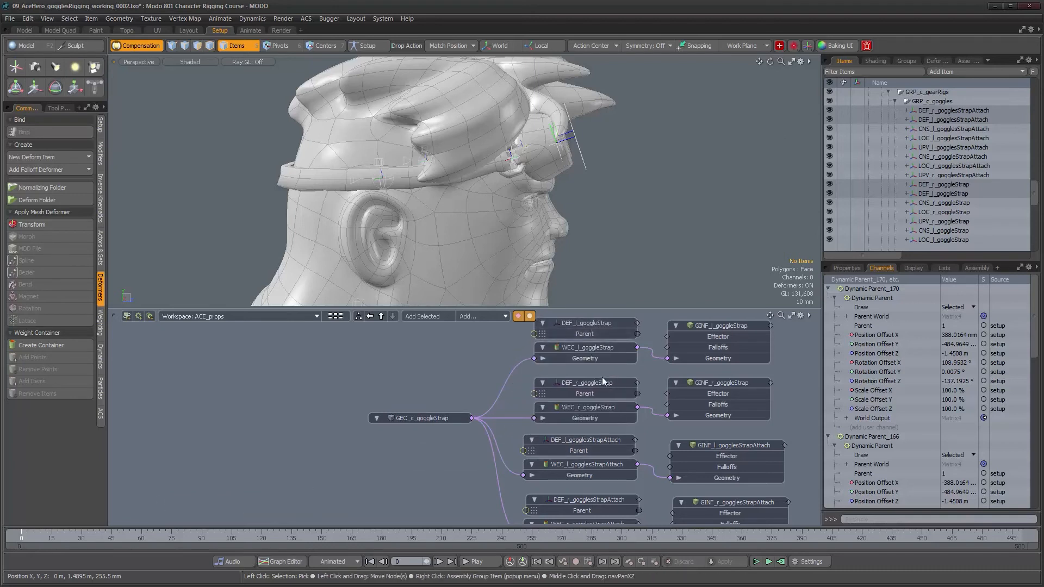
Step: In Setup mode, link each of the four DEF locator nodes to the Effector input of its matching GINF node
{"action": "left_click_drag", "start_coordinate": [592, 453], "coordinate": [559, 414], "text": "alt"}
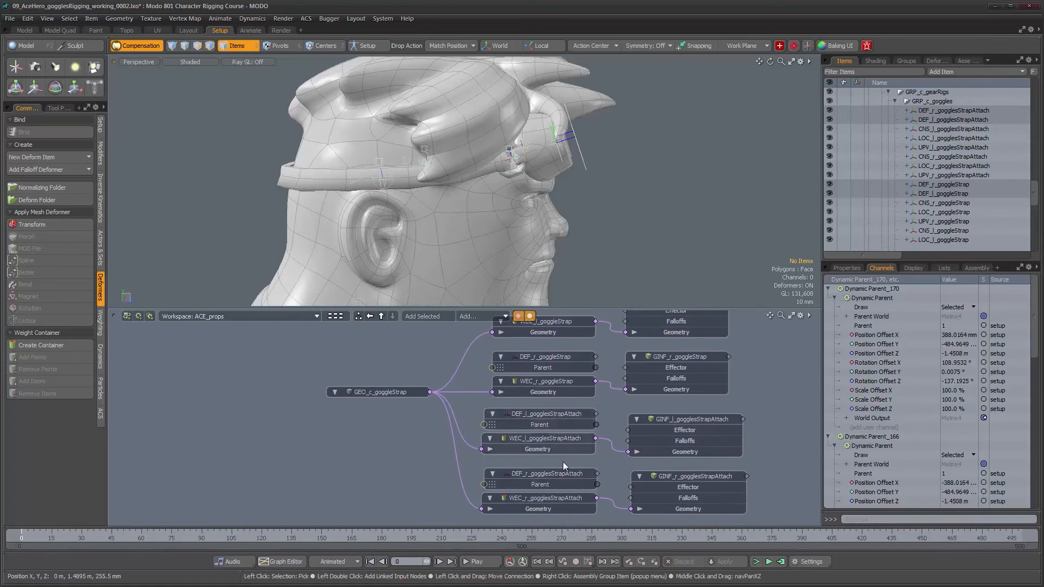
{"action": "left_click_drag", "start_coordinate": [570, 481], "coordinate": [507, 460], "text": "alt"}
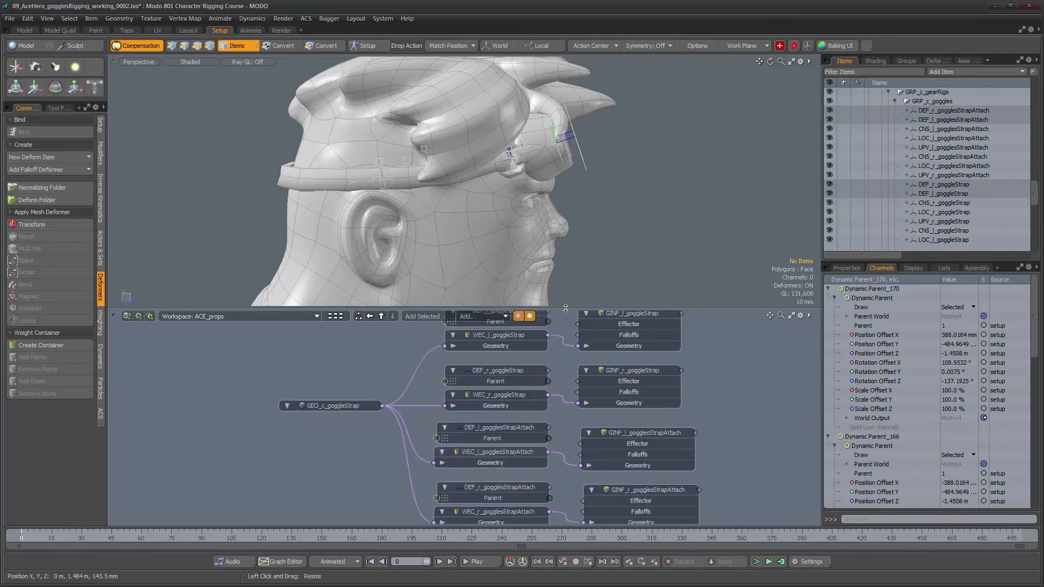
{"action": "left_click_drag", "start_coordinate": [543, 308], "coordinate": [543, 264]}
{"action": "left_click_drag", "start_coordinate": [530, 330], "coordinate": [506, 336], "text": "alt"}
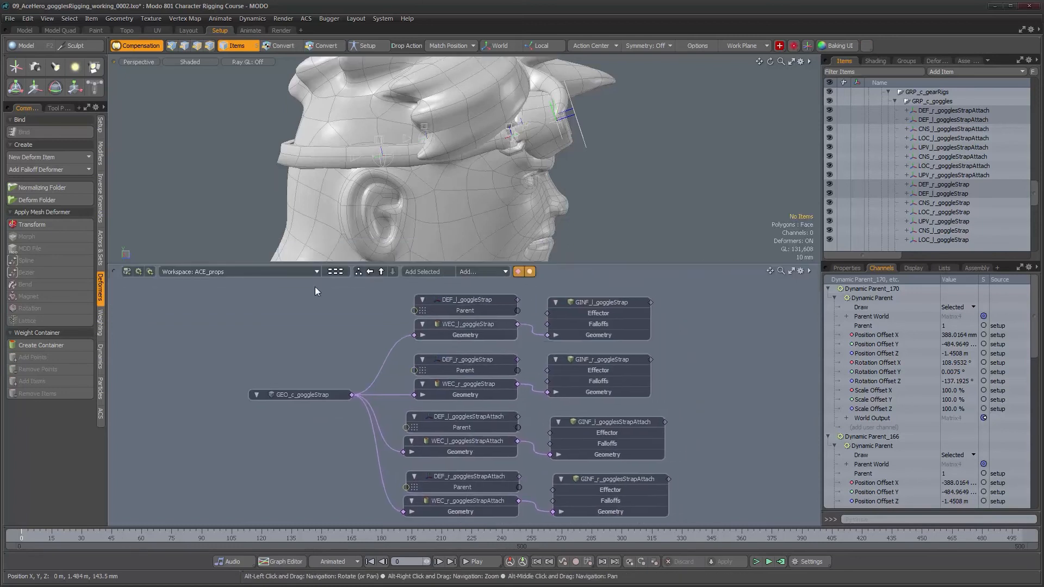
{"action": "left_click", "coordinate": [361, 47]}
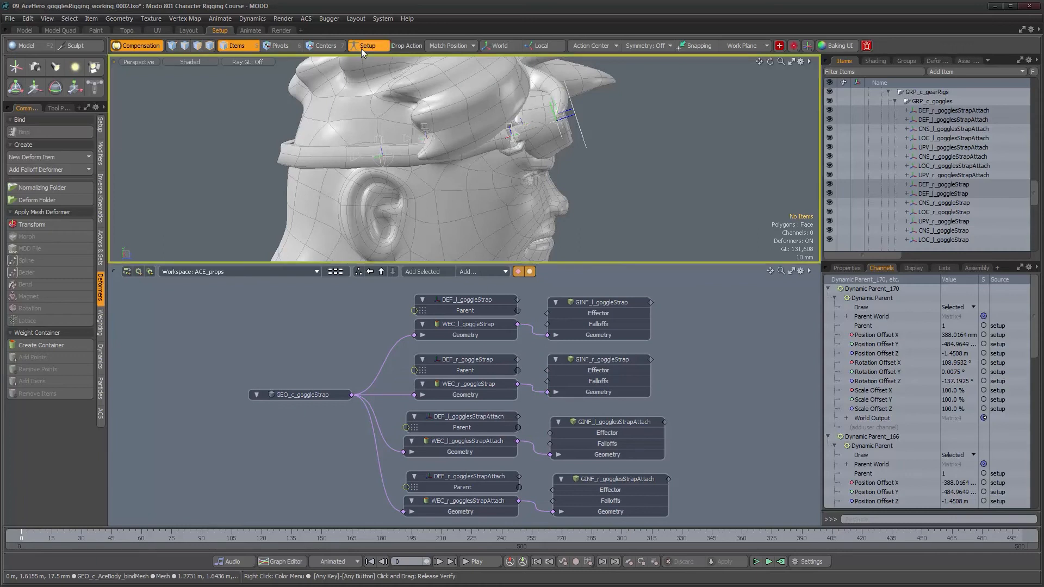
{"action": "left_click_drag", "start_coordinate": [565, 315], "coordinate": [565, 314]}
{"action": "left_click_drag", "start_coordinate": [551, 379], "coordinate": [551, 375]}
{"action": "left_click_drag", "start_coordinate": [547, 450], "coordinate": [548, 443]}
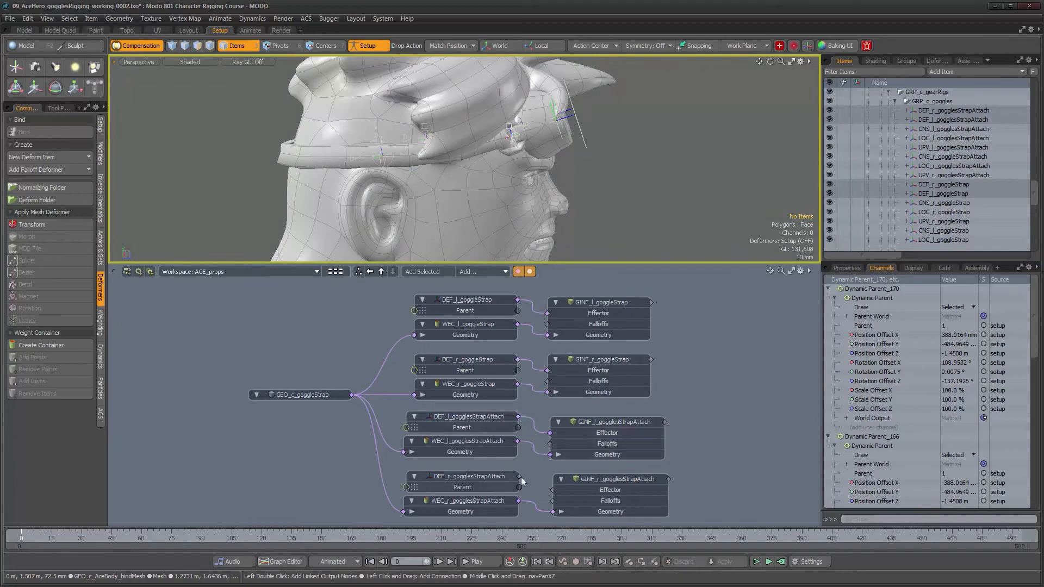
{"action": "left_click_drag", "start_coordinate": [520, 476], "coordinate": [552, 490]}
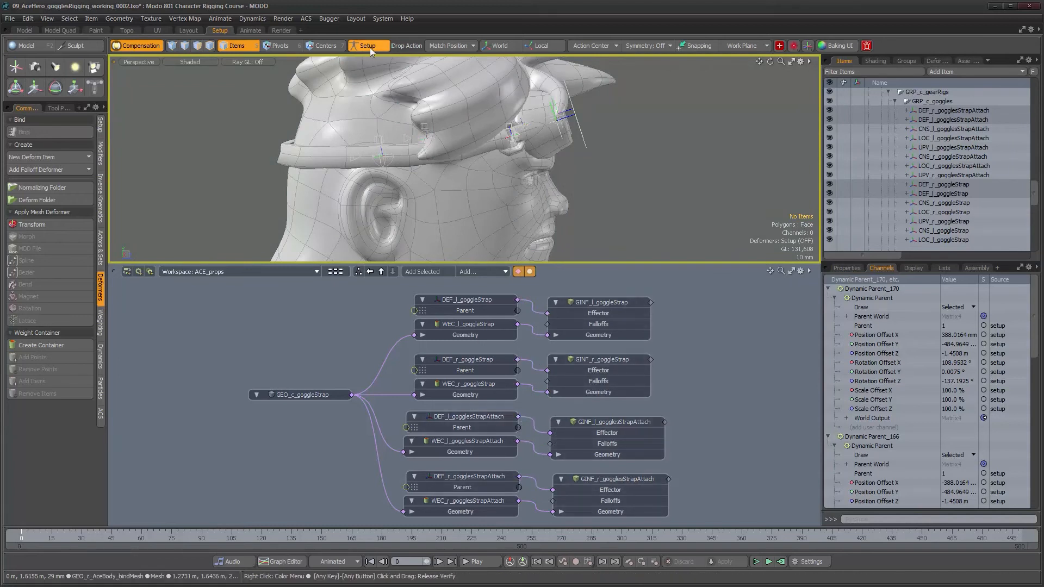
Step: Move the CTL_c_goggles control forward, away from the head, to test the strap deformation
{"action": "left_click_drag", "start_coordinate": [550, 200], "coordinate": [581, 168], "text": "alt"}
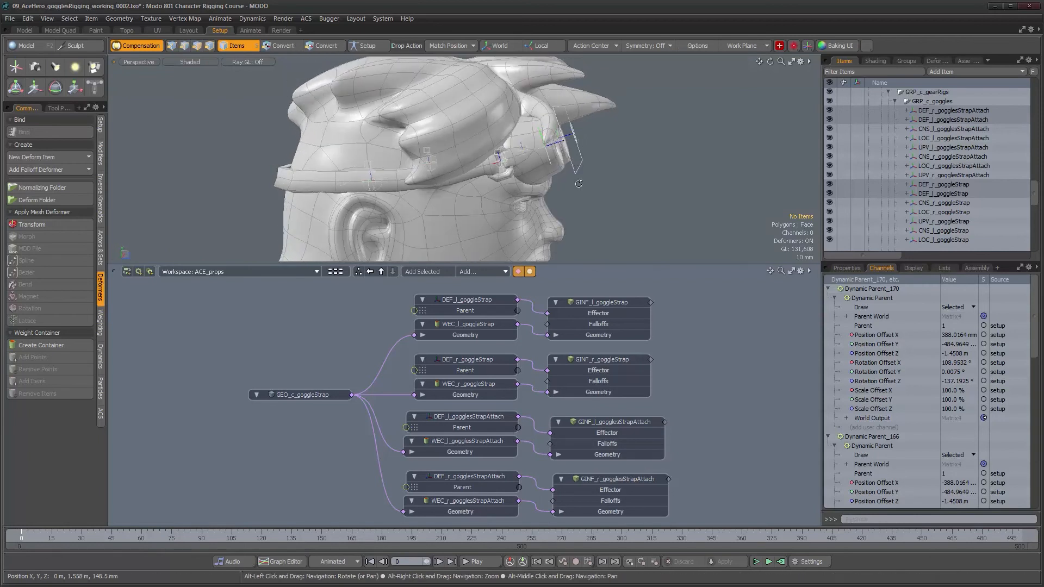
{"action": "left_click", "coordinate": [577, 170]}
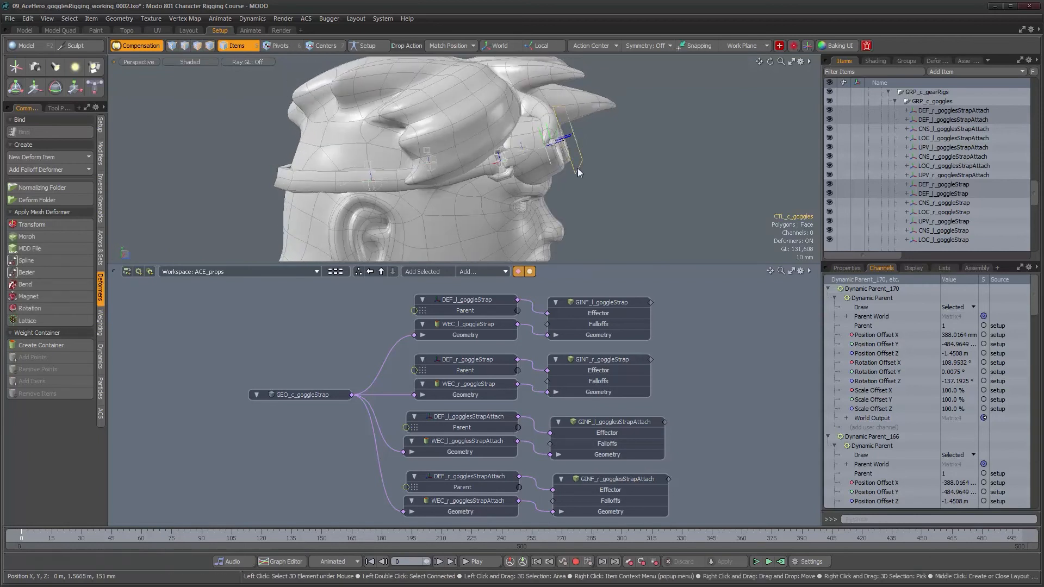
{"action": "left_click_drag", "start_coordinate": [590, 132], "coordinate": [510, 143]}
{"action": "left_click_drag", "start_coordinate": [574, 157], "coordinate": [405, 177], "text": "alt"}
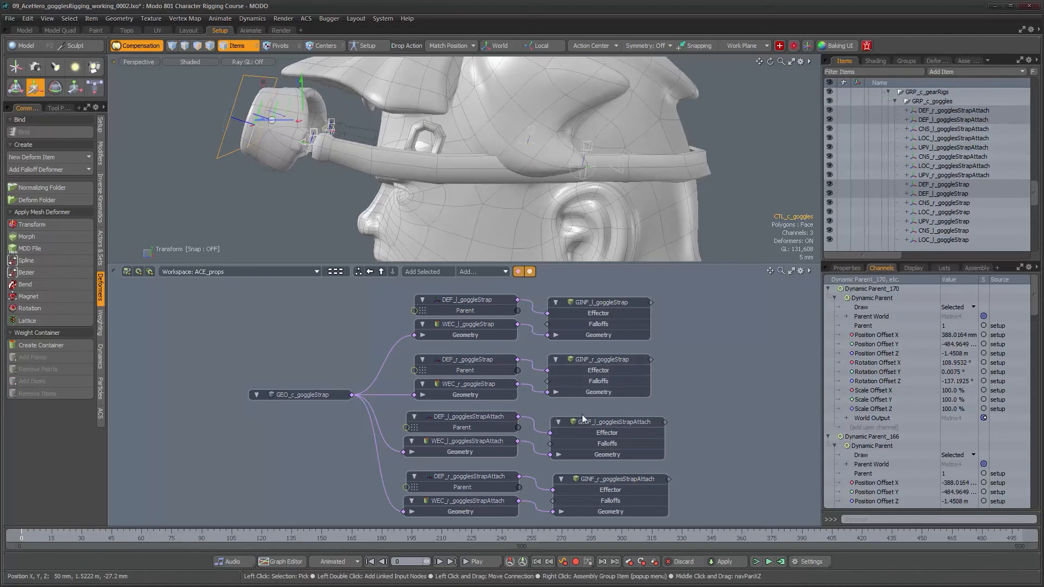
Step: Add a normalizing folder to the deformers and rename it NormFolder_goggles
{"action": "left_click_drag", "start_coordinate": [666, 293], "coordinate": [624, 498]}
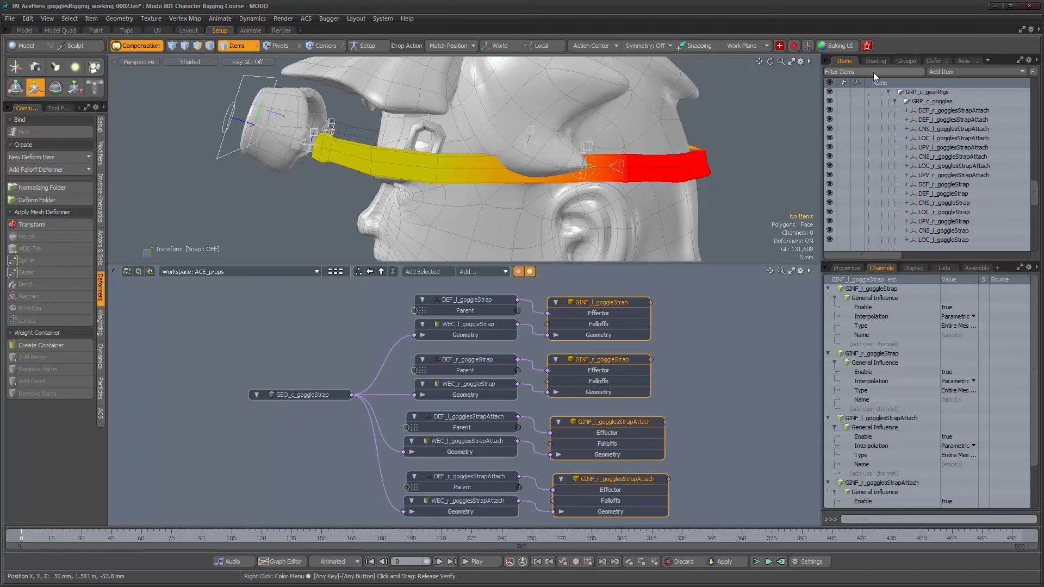
{"action": "left_click", "coordinate": [930, 61]}
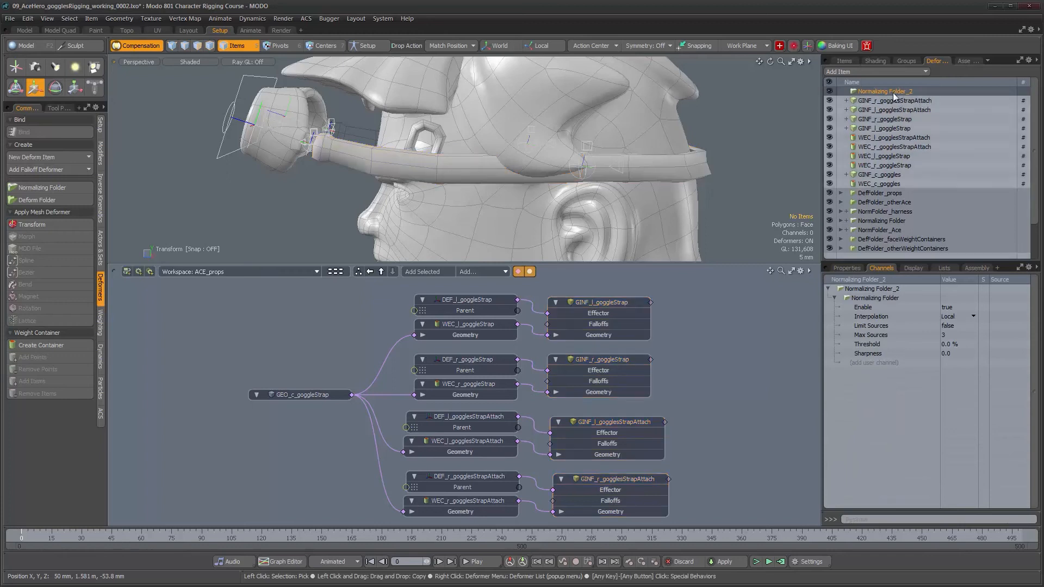
{"action": "double_click", "coordinate": [892, 92]}
{"action": "type", "text": "Norm"}
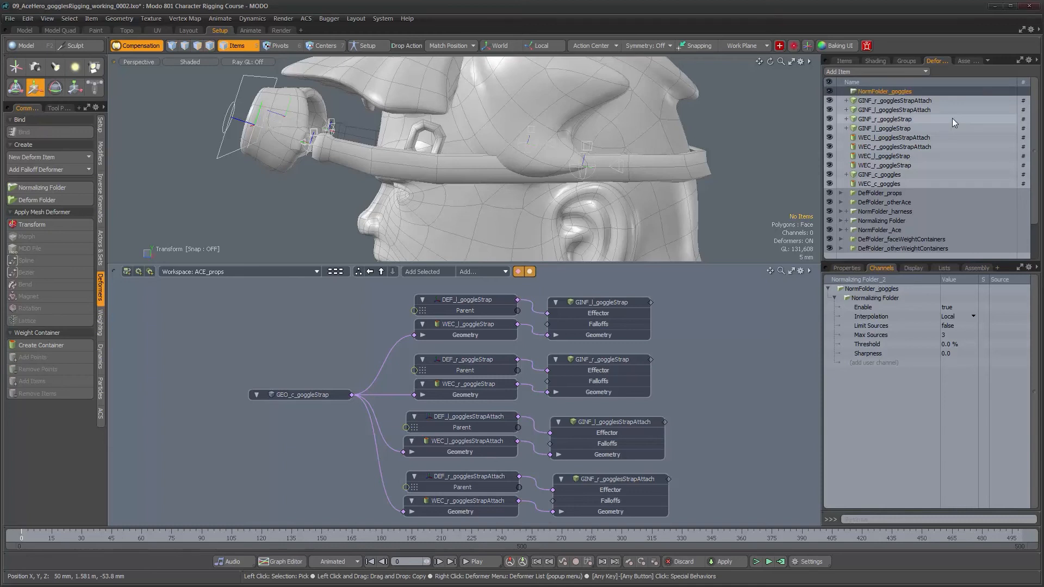
Step: Put the four goggle strap and strap-attach GINF influences into NormFolder_goggles
{"action": "left_click", "coordinate": [876, 102]}
{"action": "left_click", "coordinate": [872, 125], "text": "shift"}
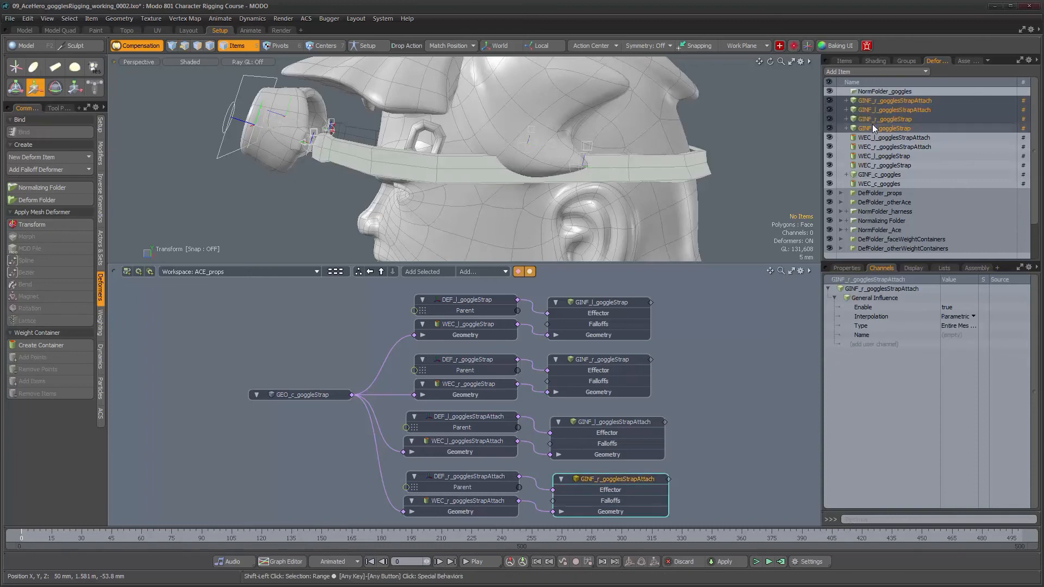
{"action": "left_click_drag", "start_coordinate": [868, 91], "coordinate": [869, 91]}
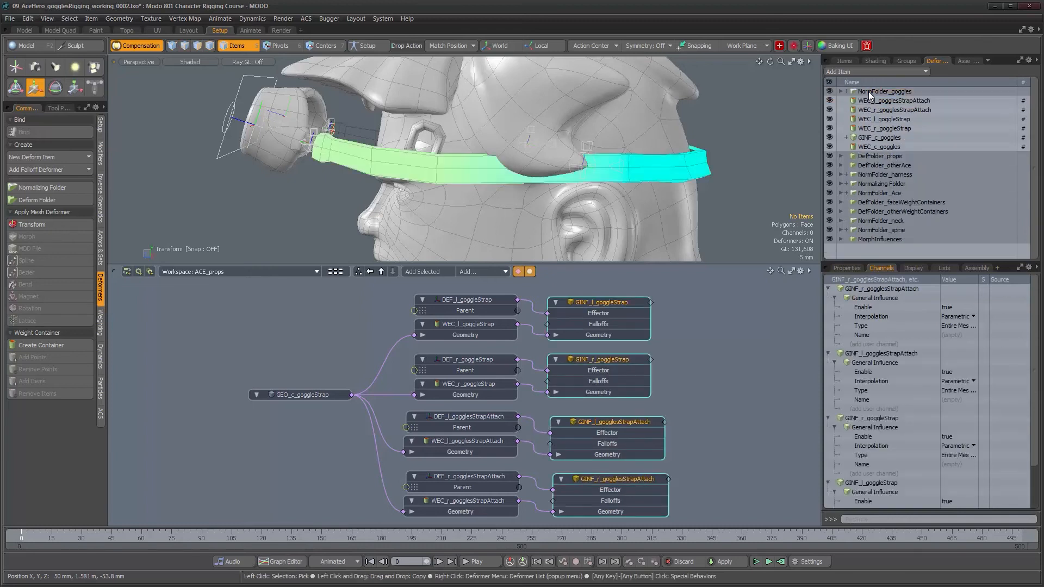
Step: Remove the vertices at the strap's left front end from the WEC_l_goggleStrap weight container
{"action": "left_click_drag", "start_coordinate": [544, 125], "coordinate": [462, 121], "text": "alt"}
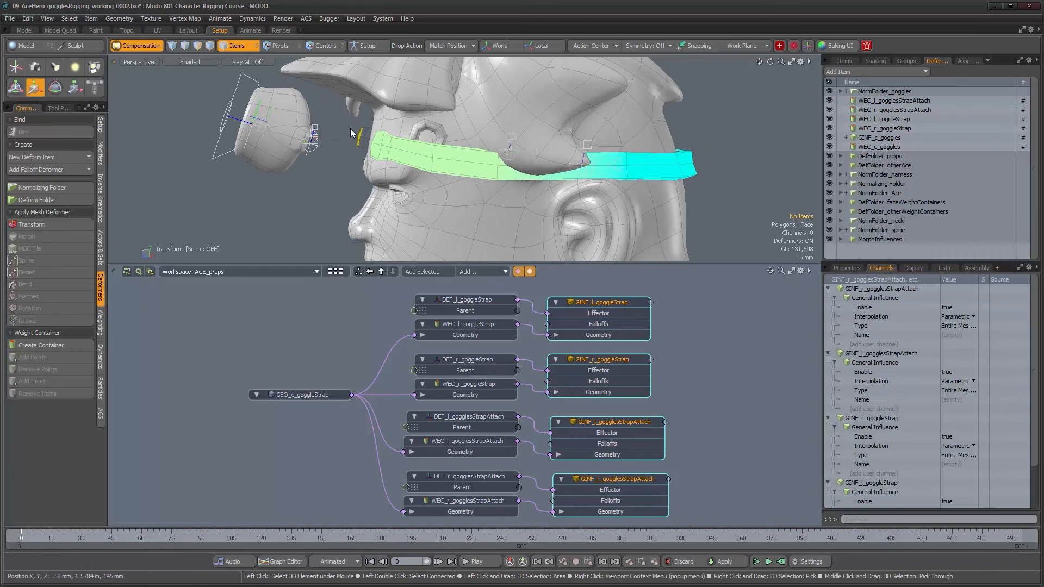
{"action": "left_click_drag", "start_coordinate": [352, 133], "coordinate": [587, 171], "text": "alt"}
{"action": "left_click", "coordinate": [426, 330]}
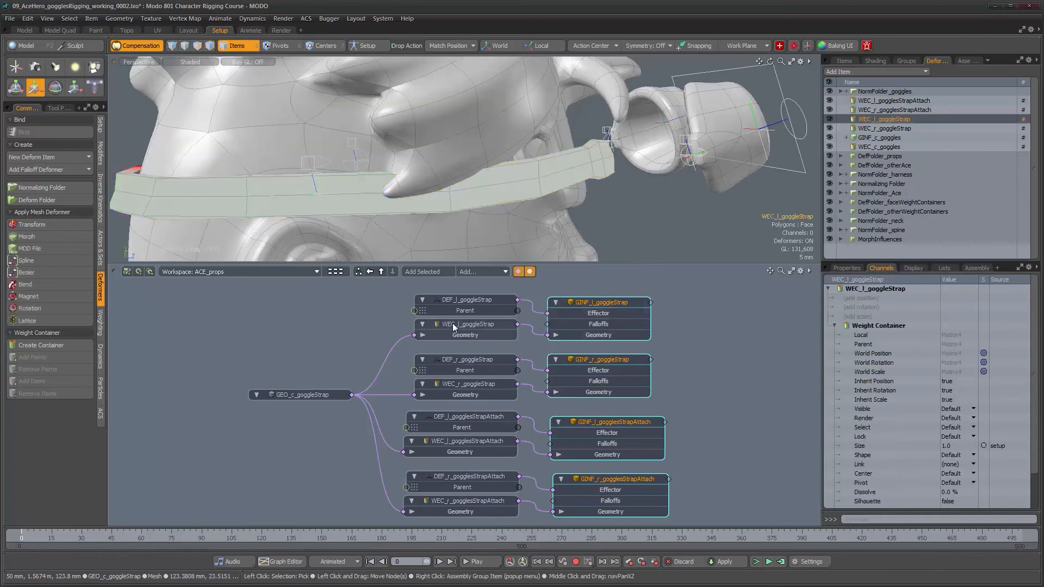
{"action": "left_click_drag", "start_coordinate": [446, 212], "coordinate": [421, 162], "text": "alt"}
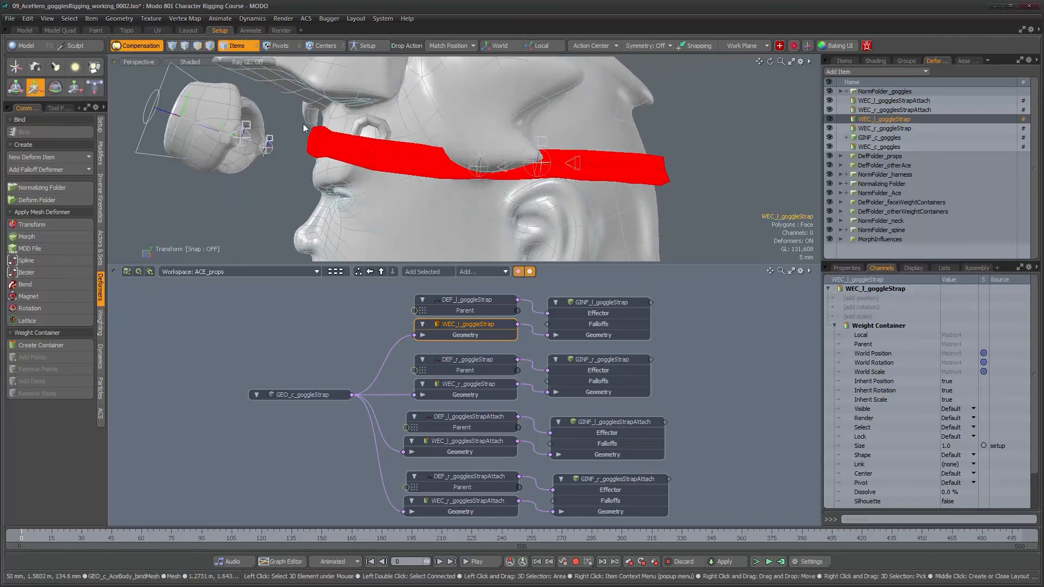
{"action": "left_click_drag", "start_coordinate": [334, 129], "coordinate": [334, 179], "text": "alt"}
{"action": "right_click_drag", "start_coordinate": [335, 179], "coordinate": [329, 150], "text": "alt"}
{"action": "left_click", "coordinate": [330, 149], "text": "shift"}
{"action": "left_click_drag", "start_coordinate": [330, 150], "coordinate": [343, 165], "text": "alt"}
{"action": "key", "text": "1"}
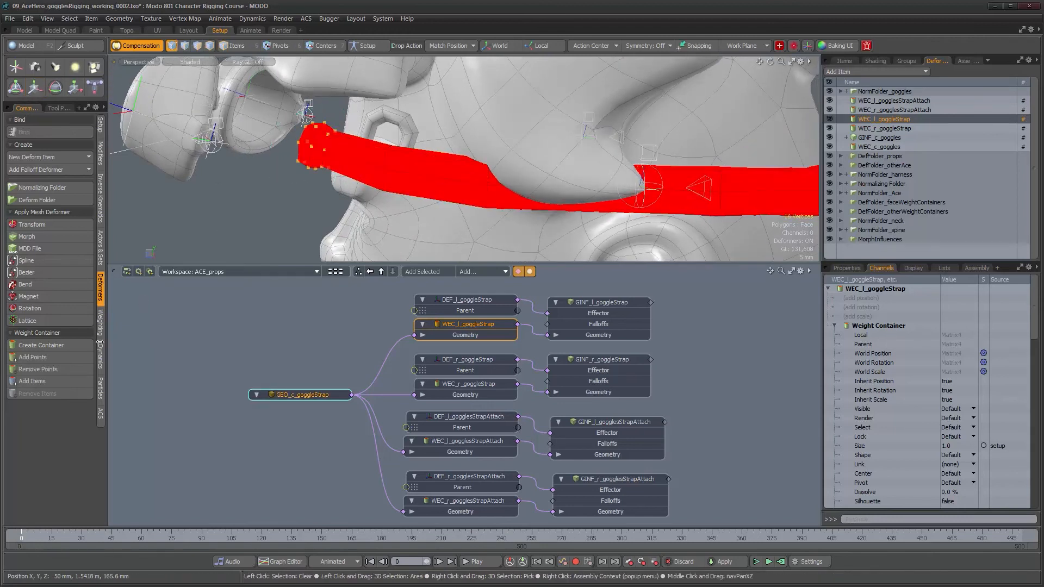
{"action": "left_click", "coordinate": [72, 368]}
Step: Remove the 16 vertices at the strap's right front end from the WEC_r_goggleStrap weight container
{"action": "left_click_drag", "start_coordinate": [298, 156], "coordinate": [355, 163], "text": "alt"}
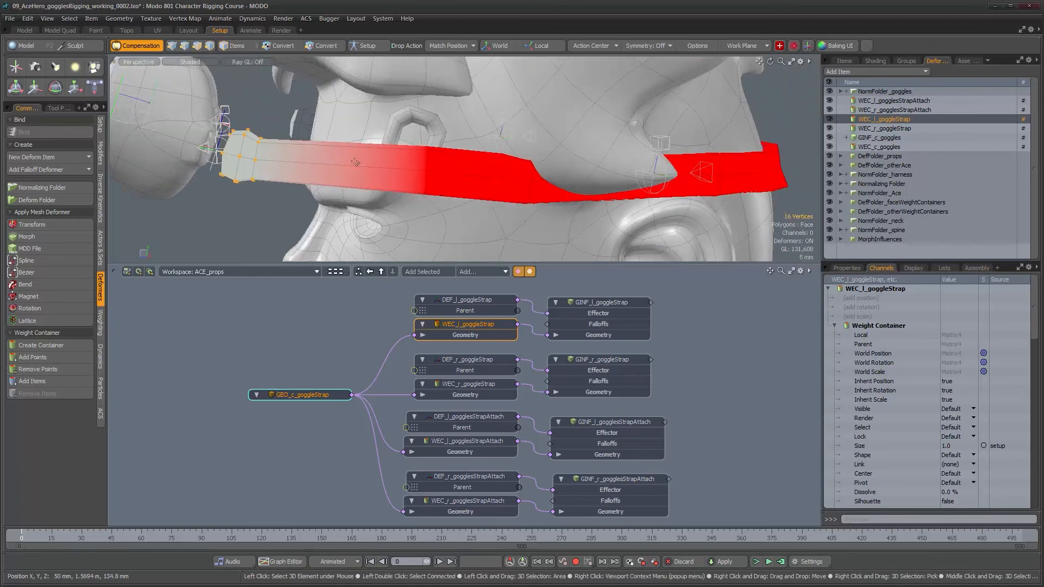
{"action": "left_click_drag", "start_coordinate": [443, 171], "coordinate": [414, 150], "text": "alt"}
{"action": "right_click_drag", "start_coordinate": [414, 153], "coordinate": [366, 201], "text": "alt"}
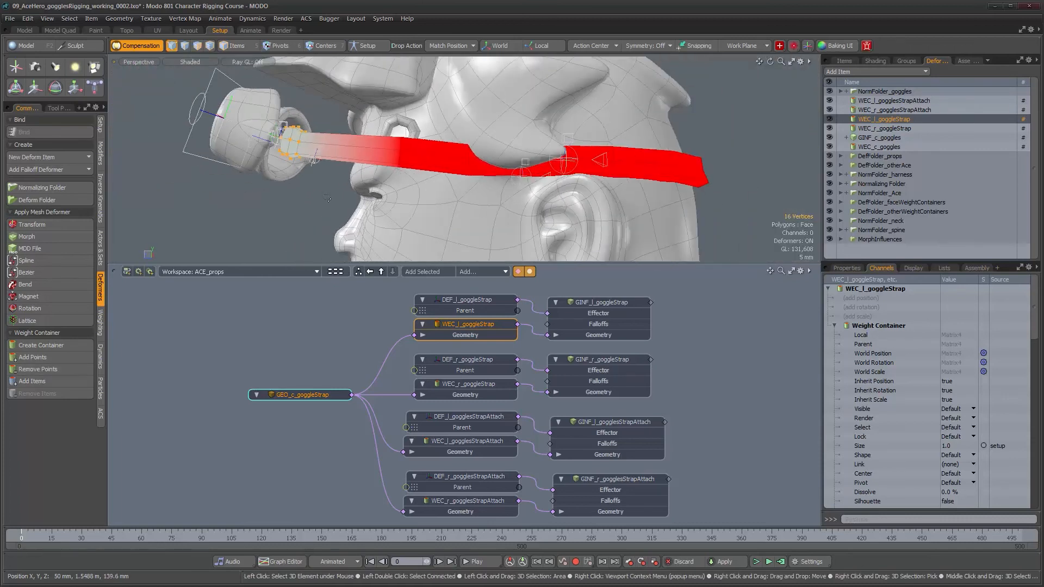
{"action": "left_click", "coordinate": [458, 383]}
{"action": "left_click_drag", "start_coordinate": [413, 179], "coordinate": [542, 172], "text": "alt"}
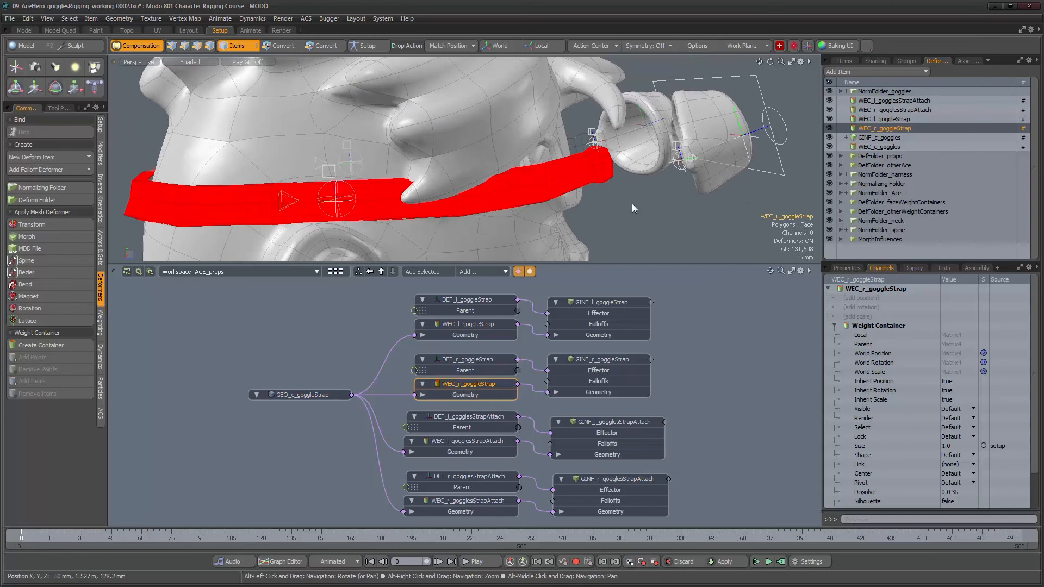
{"action": "left_click", "coordinate": [596, 188]}
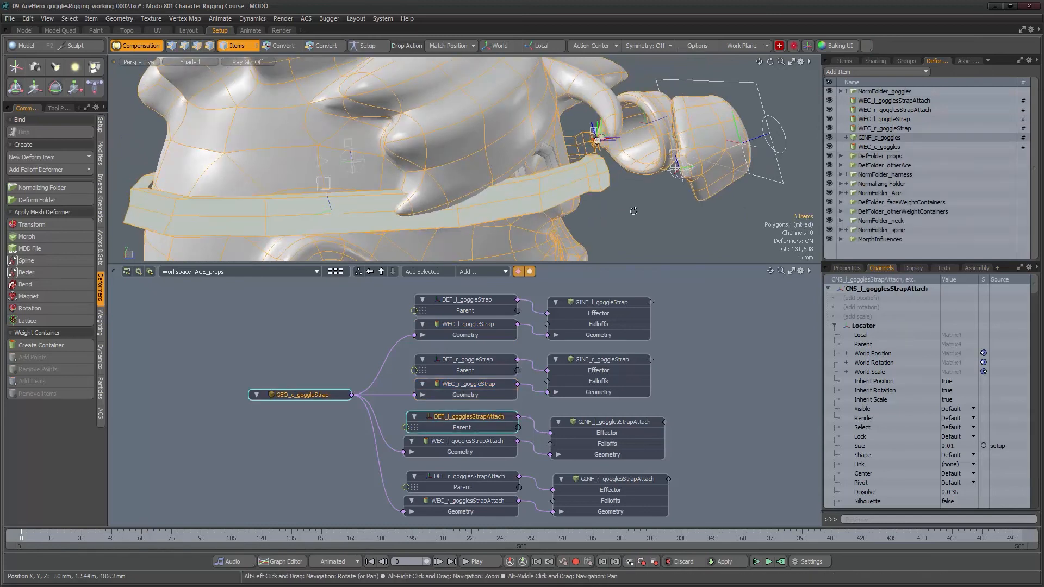
{"action": "key", "text": "1"}
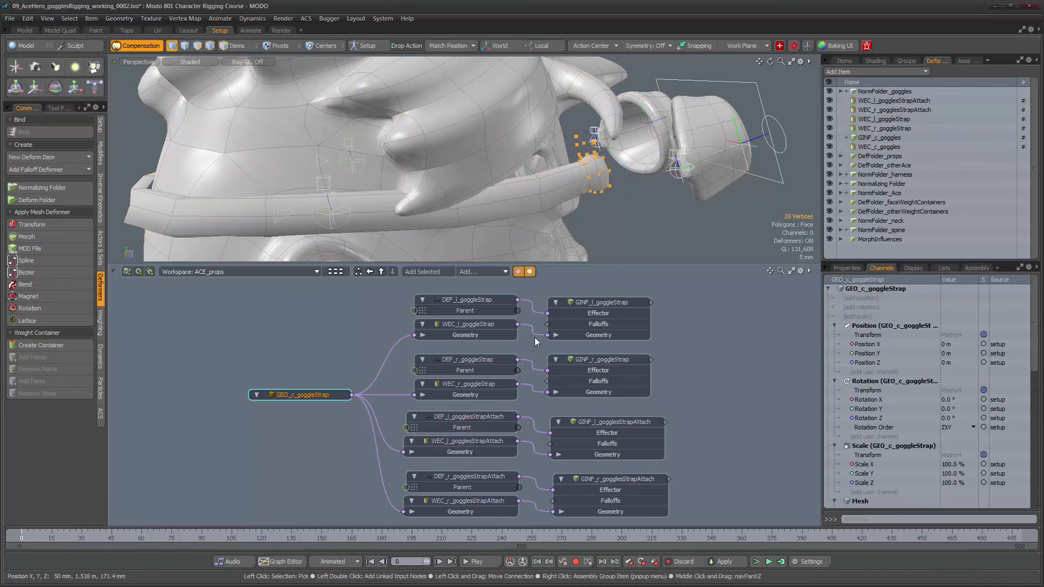
{"action": "left_click_drag", "start_coordinate": [623, 226], "coordinate": [609, 209], "text": "alt"}
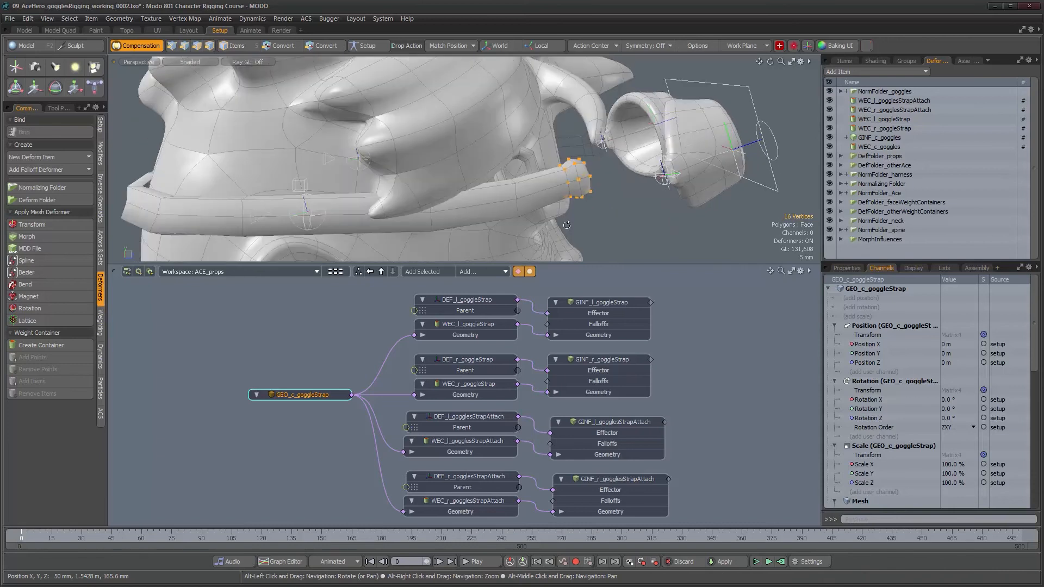
{"action": "left_click", "coordinate": [472, 384]}
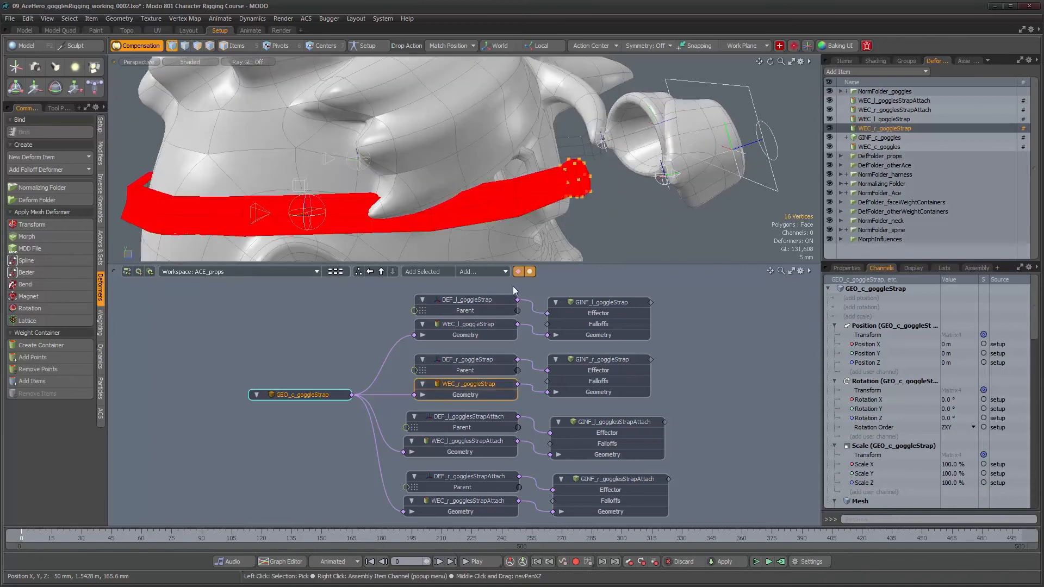
{"action": "left_click", "coordinate": [55, 370]}
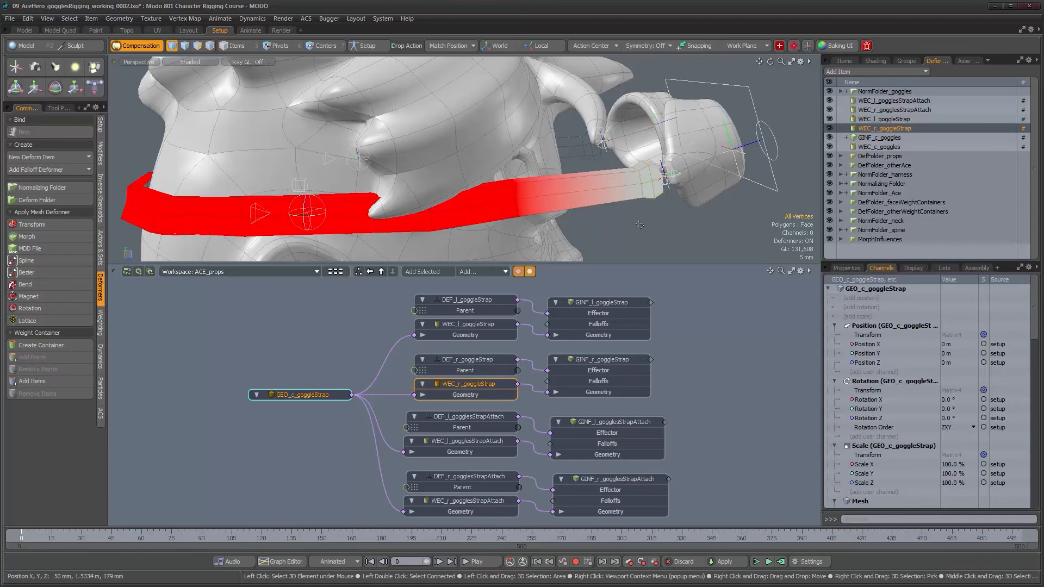
Step: Select the edge loop on the right strap beside the eye and adjust its WEC_r_goggleStrap weight by about -80%
{"action": "left_click_drag", "start_coordinate": [631, 217], "coordinate": [505, 194], "text": "alt"}
{"action": "right_click_drag", "start_coordinate": [507, 197], "coordinate": [536, 247], "text": "alt"}
{"action": "left_click_drag", "start_coordinate": [525, 237], "coordinate": [511, 186], "text": "alt"}
{"action": "key", "text": "1"}
{"action": "double_click", "coordinate": [530, 208]}
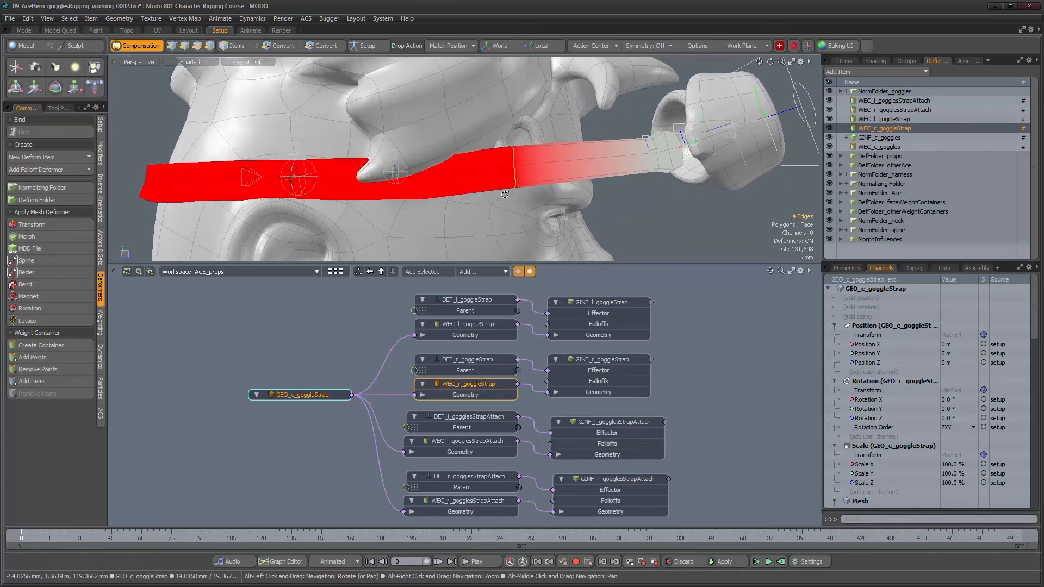
{"action": "left_click", "coordinate": [101, 321]}
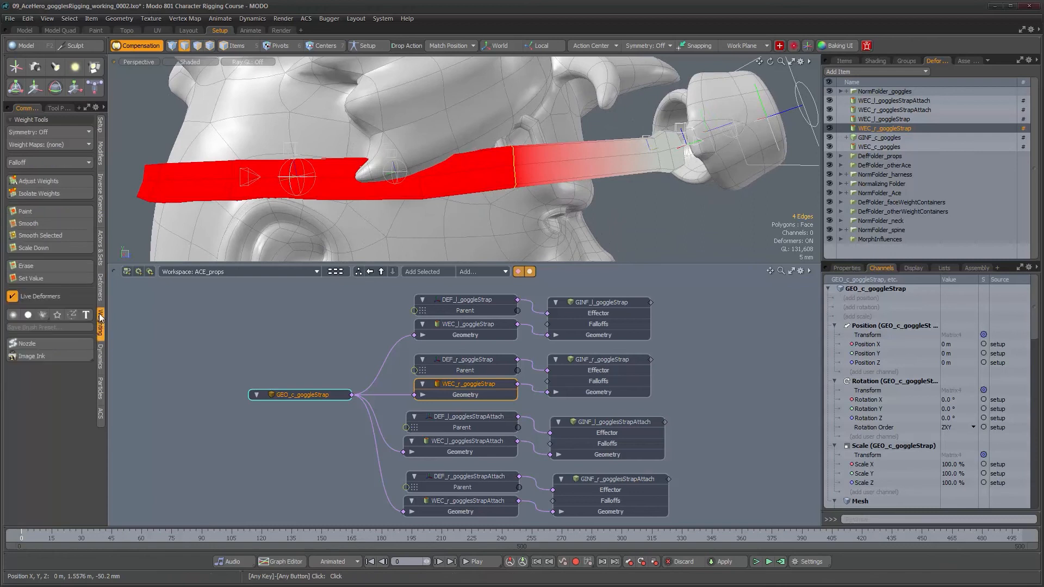
{"action": "left_click", "coordinate": [40, 182]}
{"action": "left_click_drag", "start_coordinate": [494, 203], "coordinate": [474, 203]}
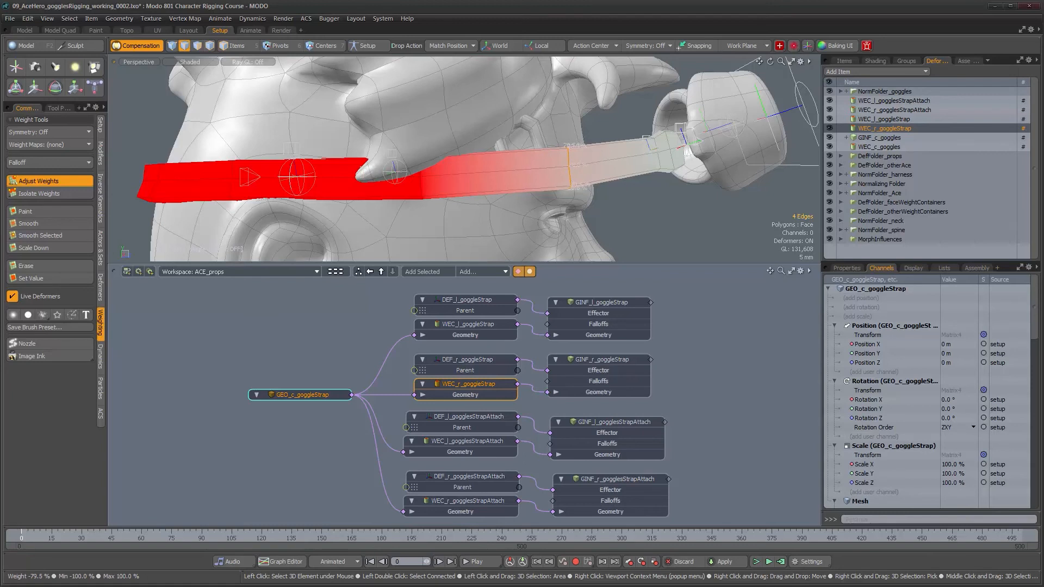
Step: Select the right strap's edge loop just in front of the hair spike and adjust its WEC_r_goggleStrap weight by about -68%
{"action": "left_click_drag", "start_coordinate": [528, 207], "coordinate": [533, 206], "text": "alt"}
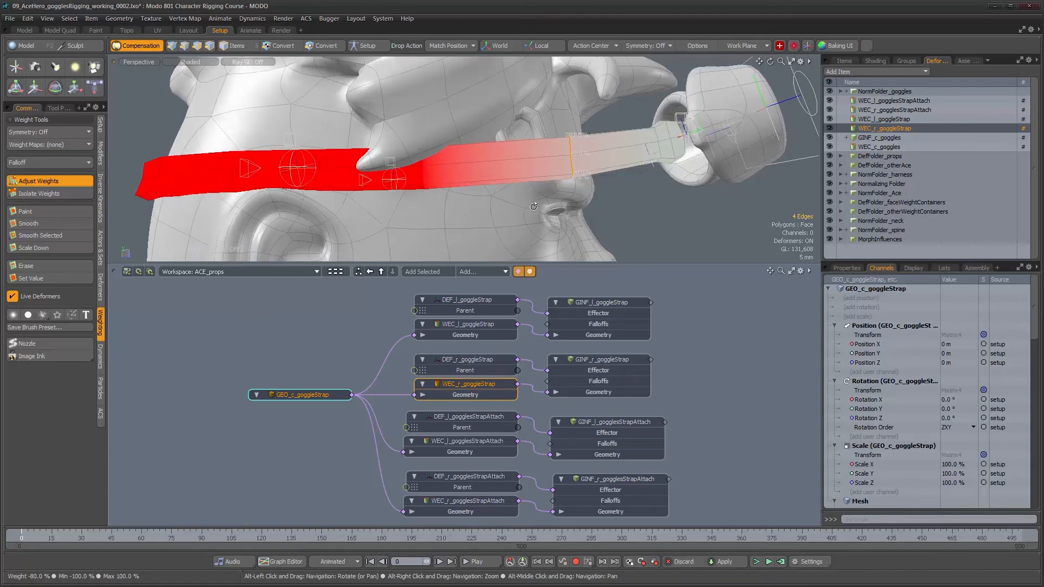
{"action": "key", "text": "q"}
{"action": "double_click", "coordinate": [421, 176]}
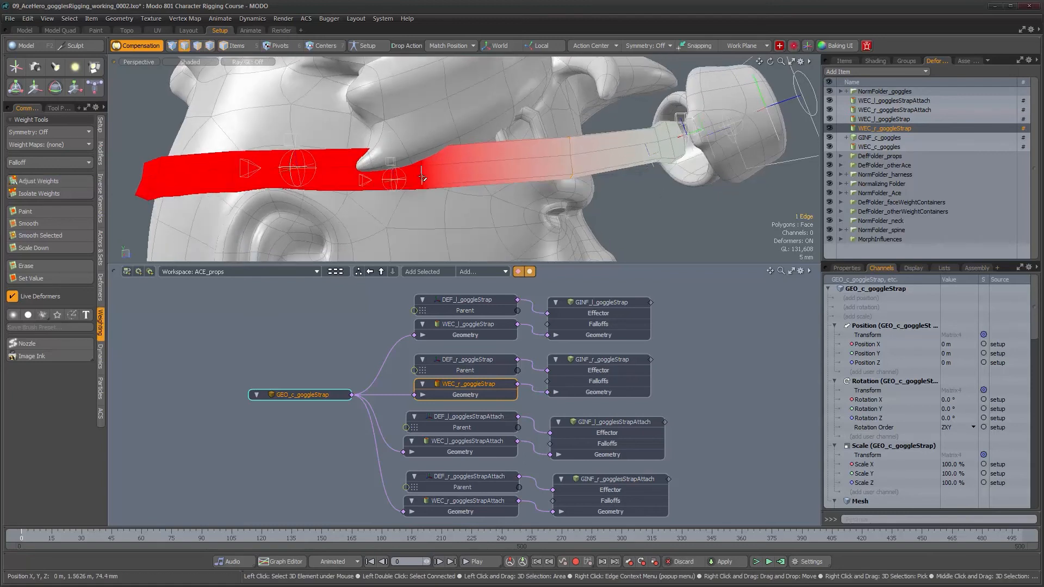
{"action": "left_click", "coordinate": [44, 182]}
{"action": "left_click_drag", "start_coordinate": [420, 203], "coordinate": [297, 204]}
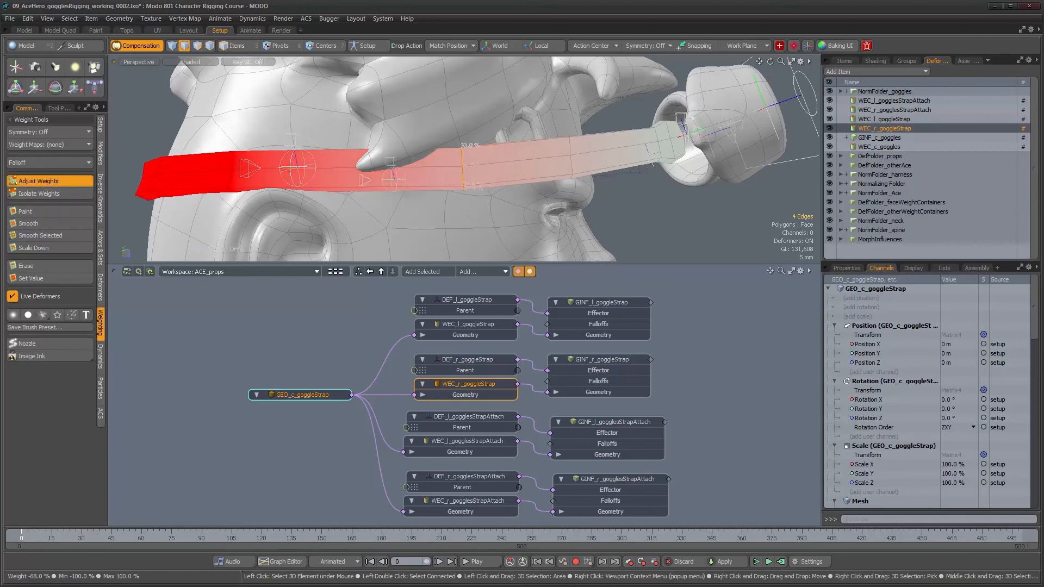
{"action": "key", "text": "q"}
Step: Reduce the WEC_l_goggleStrap weights on the left strap's two edge loops between the goggles and the ear to match the right side
{"action": "left_click_drag", "start_coordinate": [600, 193], "coordinate": [478, 191], "text": "alt"}
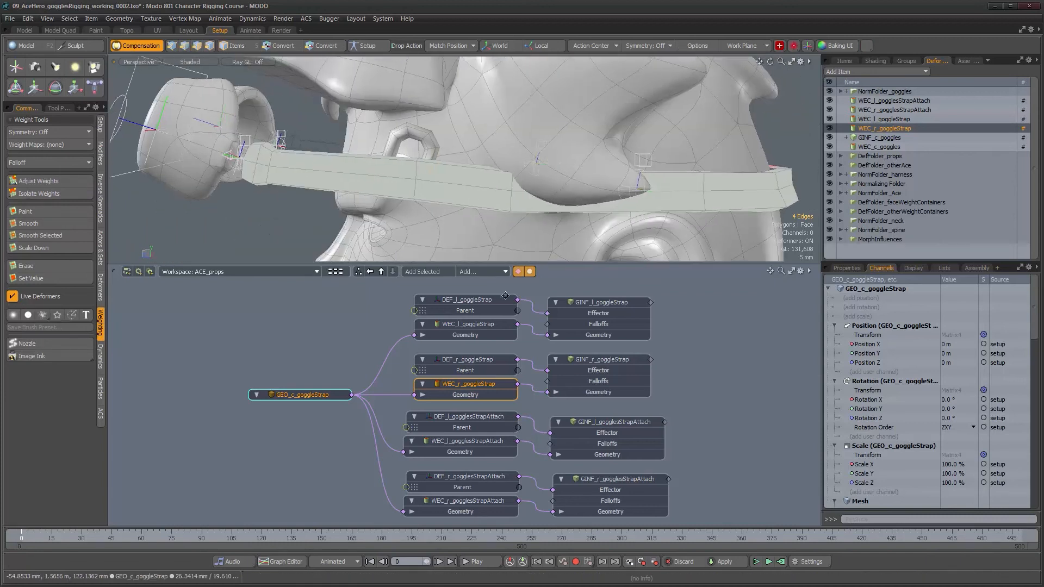
{"action": "left_click", "coordinate": [485, 324]}
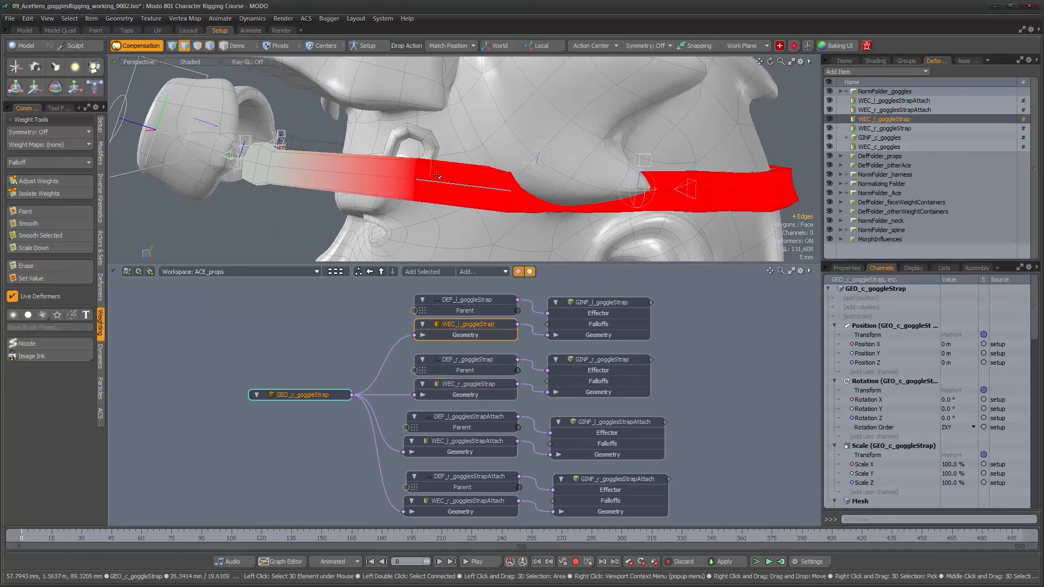
{"action": "left_click", "coordinate": [44, 181]}
{"action": "left_click_drag", "start_coordinate": [389, 199], "coordinate": [359, 198]}
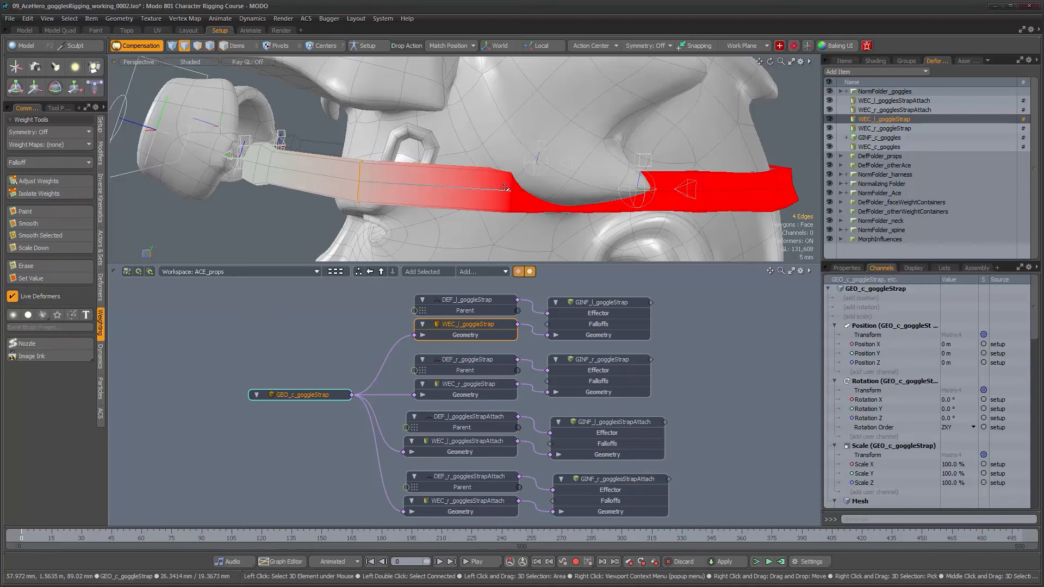
{"action": "left_click", "coordinate": [53, 183]}
{"action": "left_click_drag", "start_coordinate": [511, 199], "coordinate": [381, 194]}
{"action": "key", "text": "space"}
Step: Move CTL_c_goggles down and back in front of the face to about Y -23.8 mm, Z 3.4 mm
{"action": "left_click_drag", "start_coordinate": [381, 194], "coordinate": [645, 208], "text": "alt"}
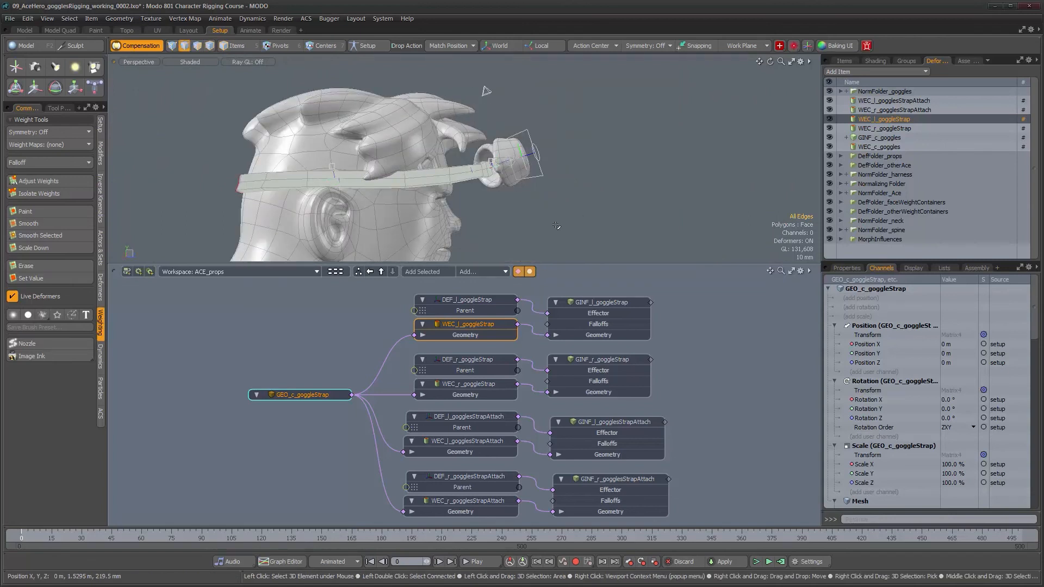
{"action": "left_click", "coordinate": [542, 175]}
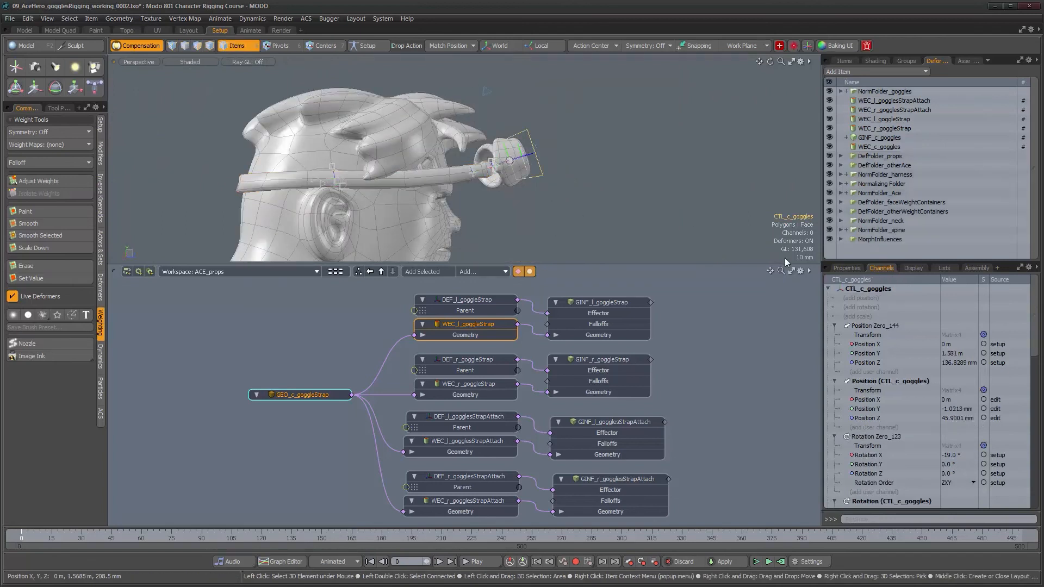
{"action": "left_click", "coordinate": [839, 268]}
{"action": "left_click_drag", "start_coordinate": [605, 190], "coordinate": [574, 202], "text": "alt"}
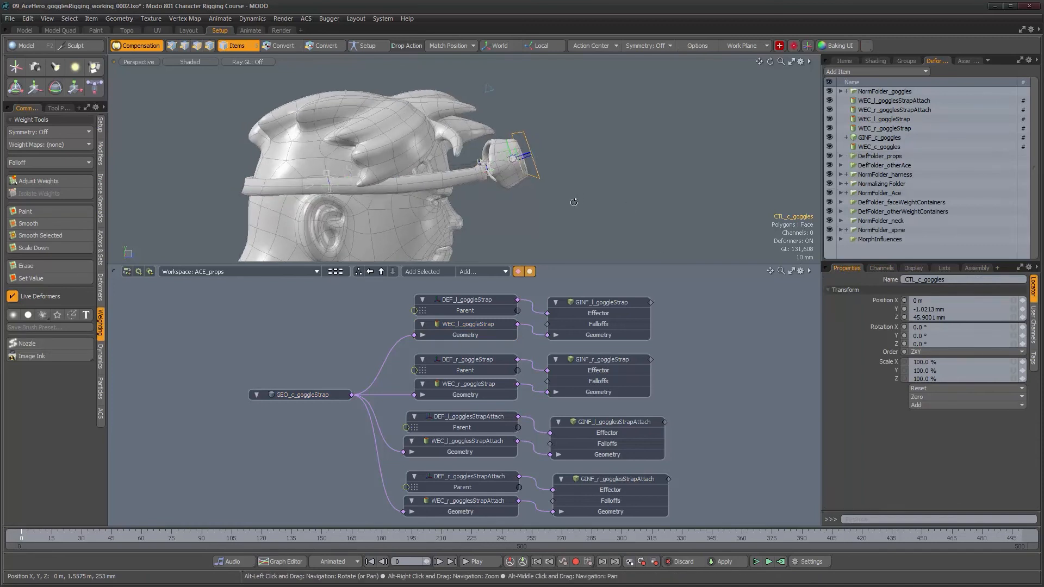
{"action": "key", "text": "w"}
{"action": "left_click_drag", "start_coordinate": [547, 117], "coordinate": [518, 149]}
{"action": "scroll", "coordinate": [338, 212], "scroll_direction": "up", "scroll_amount": 8}
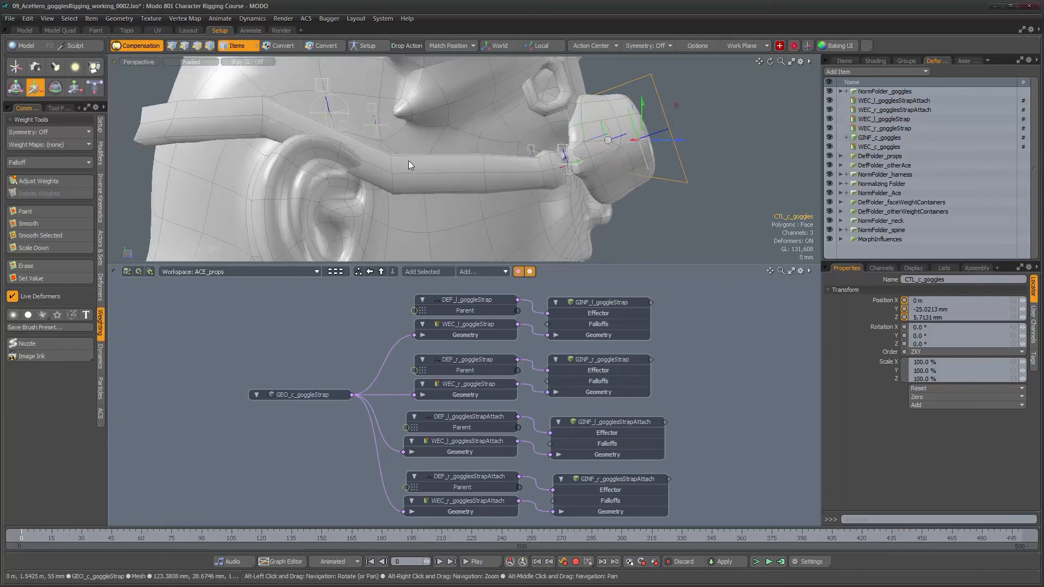
{"action": "mouse_move", "coordinate": [675, 106]}
{"action": "left_mouse_down"}
{"action": "mouse_move", "coordinate": [689, 93]}
{"action": "mouse_move", "coordinate": [669, 106]}
{"action": "left_mouse_up"}
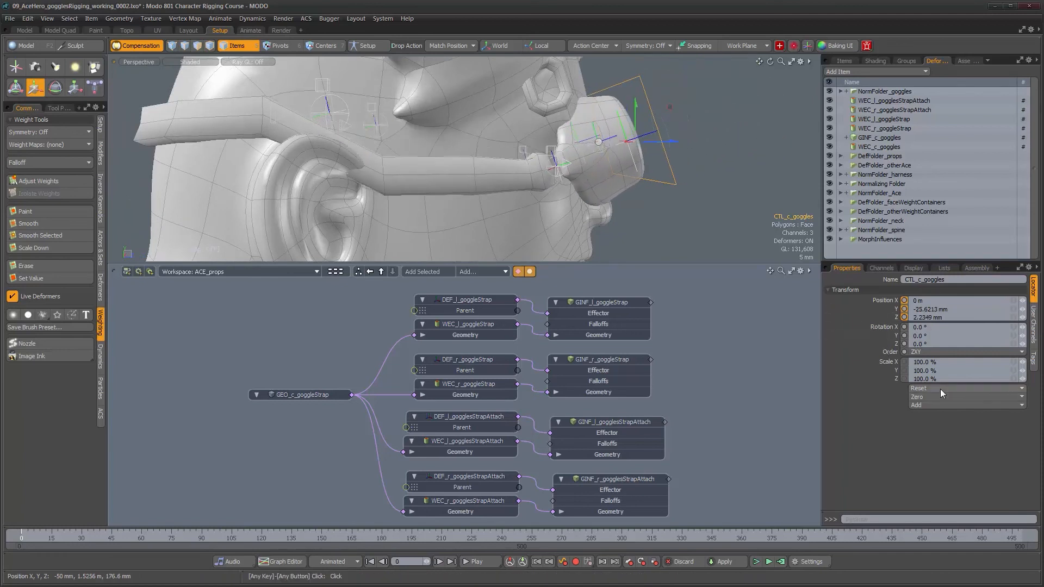
{"action": "left_click_drag", "start_coordinate": [643, 222], "coordinate": [533, 189], "text": "alt"}
{"action": "left_click_drag", "start_coordinate": [379, 195], "coordinate": [434, 200], "text": "alt"}
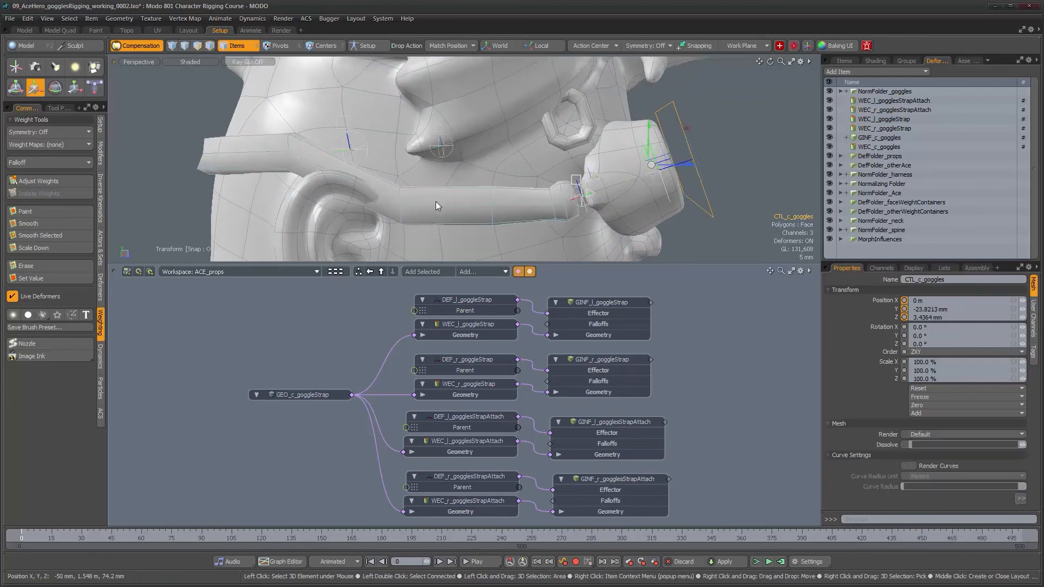
Step: Review the left and right goggleStrap weight containers and rotate CTL_c_goggles to test the strap deformation
{"action": "left_click", "coordinate": [477, 325]}
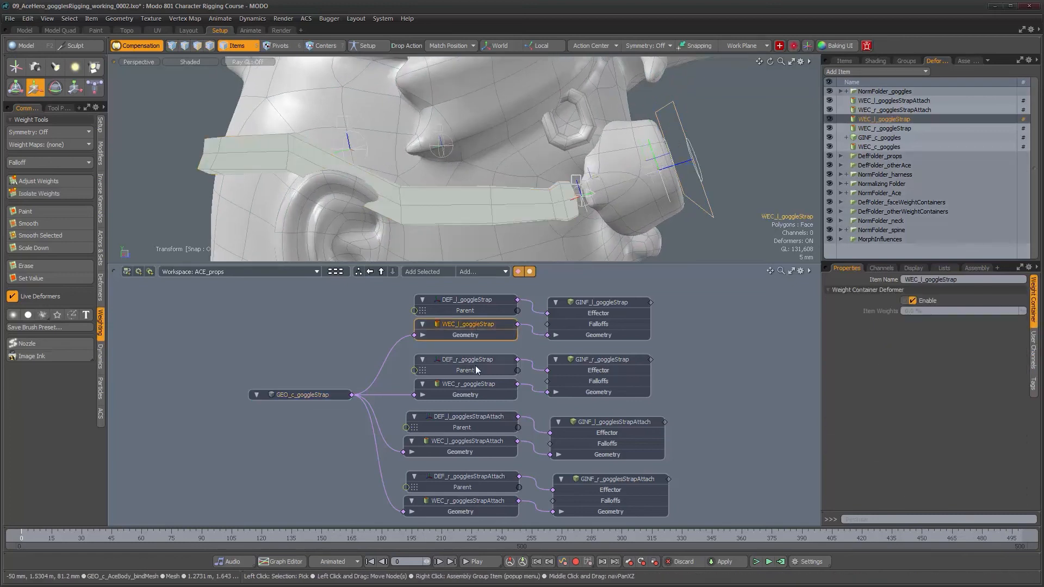
{"action": "left_click", "coordinate": [475, 386]}
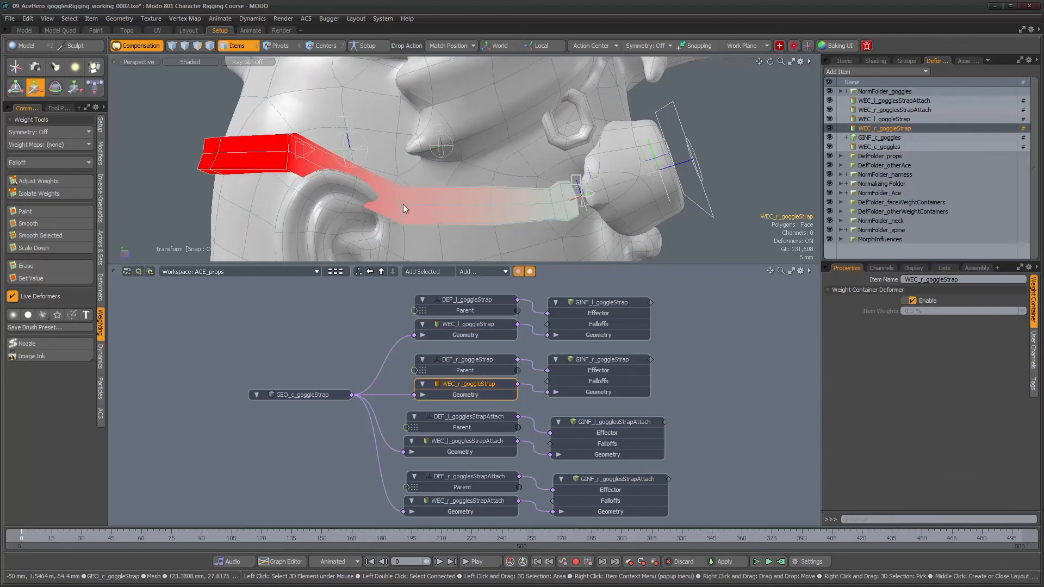
{"action": "left_click", "coordinate": [680, 121]}
{"action": "key", "text": "e"}
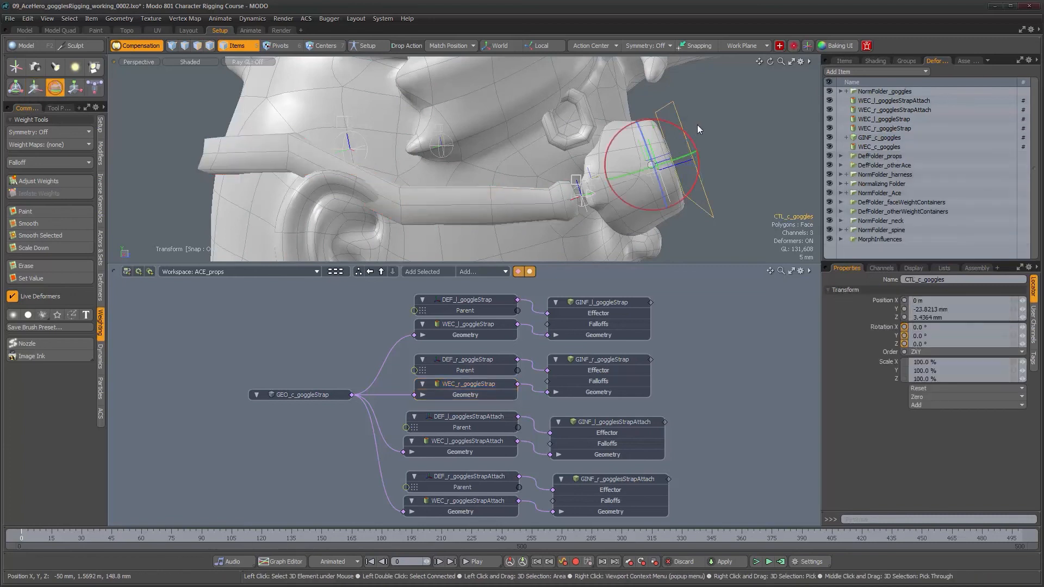
{"action": "left_click_drag", "start_coordinate": [688, 132], "coordinate": [506, 171]}
{"action": "left_click_drag", "start_coordinate": [723, 131], "coordinate": [418, 158]}
{"action": "key", "text": "w"}
Step: Select the right strap's edge loop beside the hair spike and increase its WEC_r_goggleStrap weight by 20%
{"action": "left_click", "coordinate": [402, 125]}
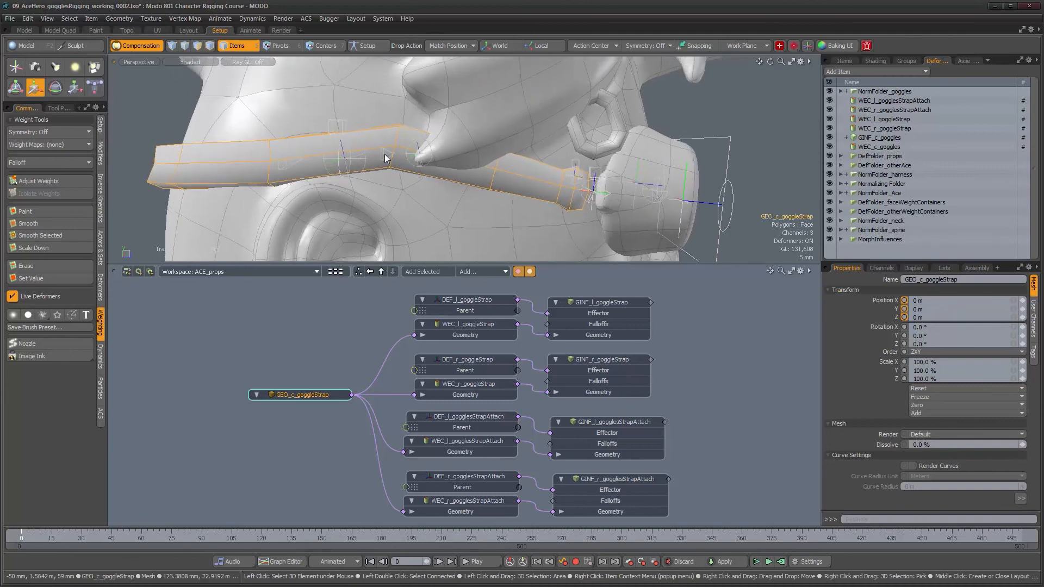
{"action": "left_click_drag", "start_coordinate": [472, 180], "coordinate": [479, 185], "text": "alt"}
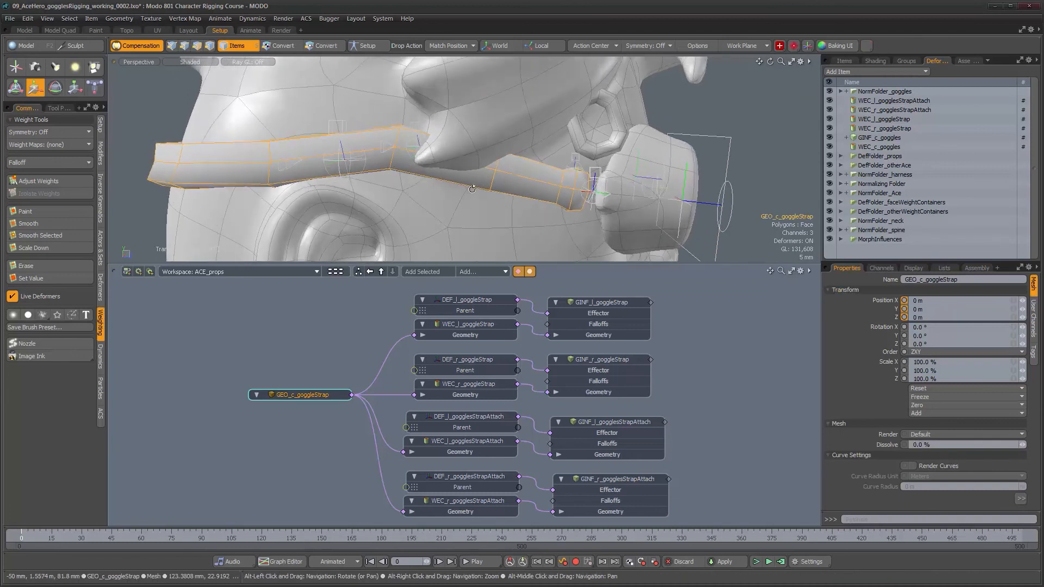
{"action": "left_click", "coordinate": [484, 384]}
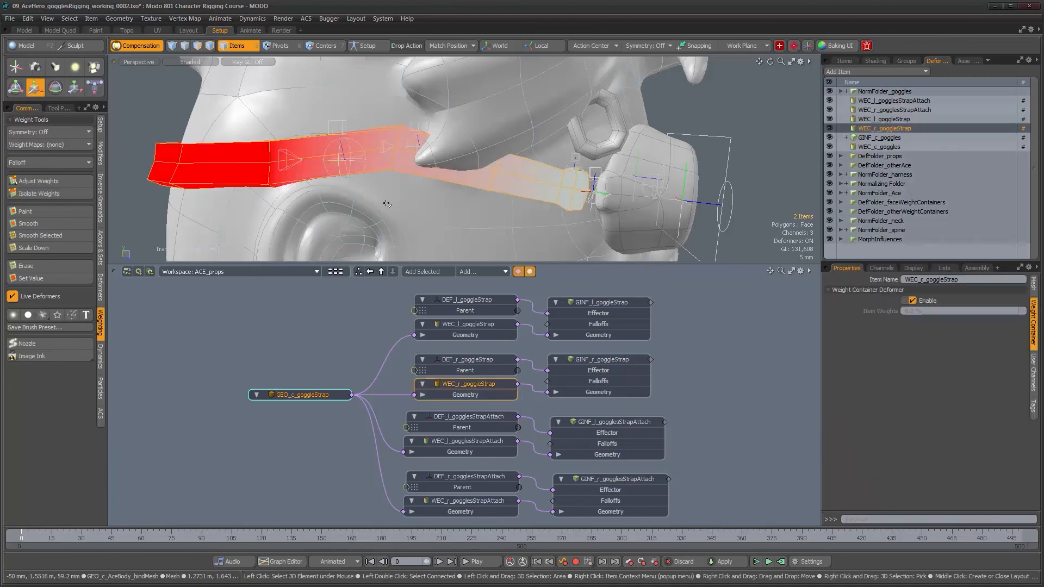
{"action": "key", "text": "2"}
{"action": "double_click", "coordinate": [400, 151]}
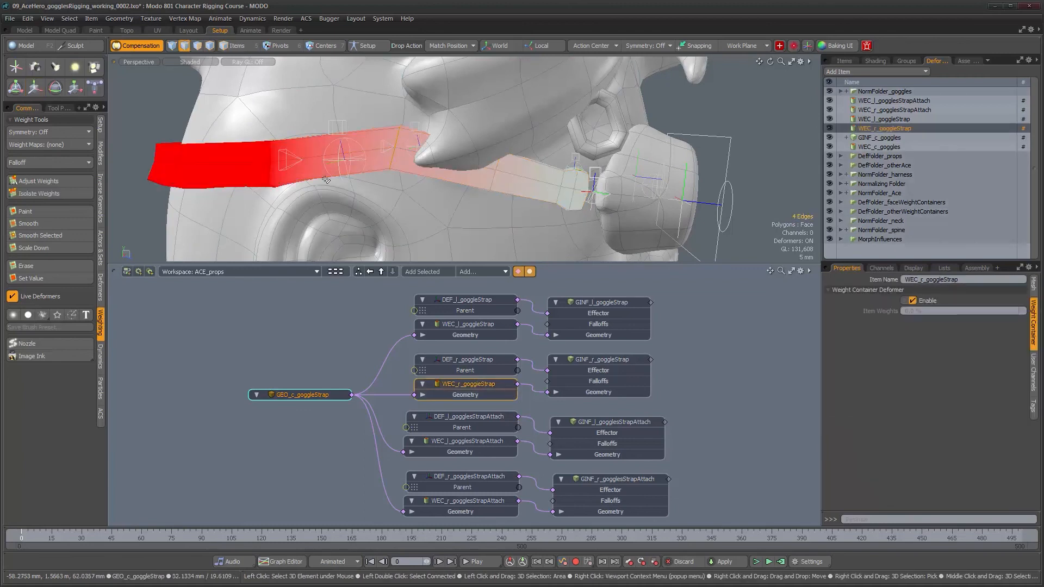
{"action": "left_click", "coordinate": [41, 182]}
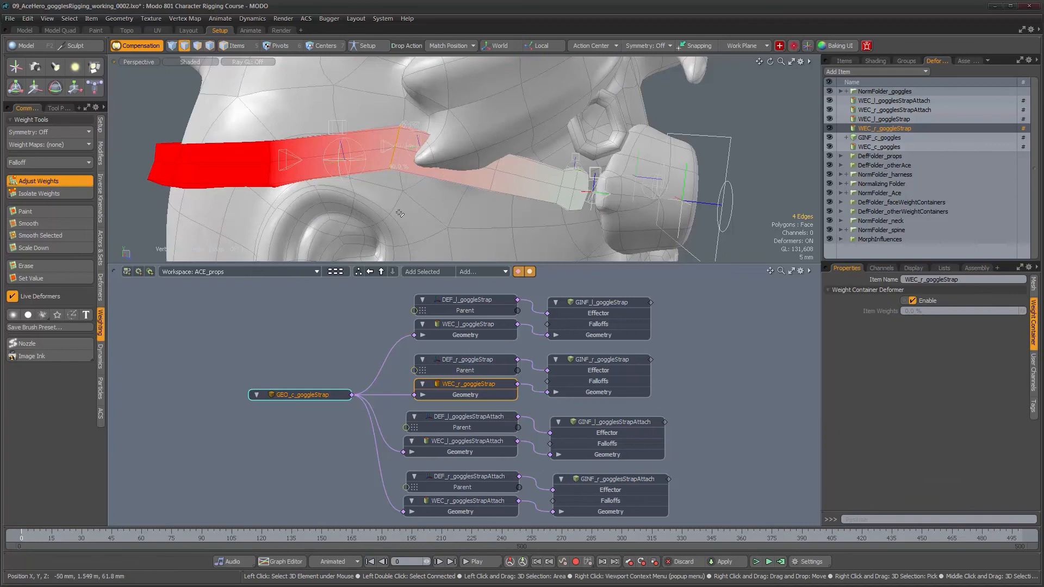
{"action": "mouse_move", "coordinate": [405, 124]}
{"action": "left_mouse_down"}
{"action": "mouse_move", "coordinate": [457, 124]}
{"action": "mouse_move", "coordinate": [411, 123]}
{"action": "left_mouse_up"}
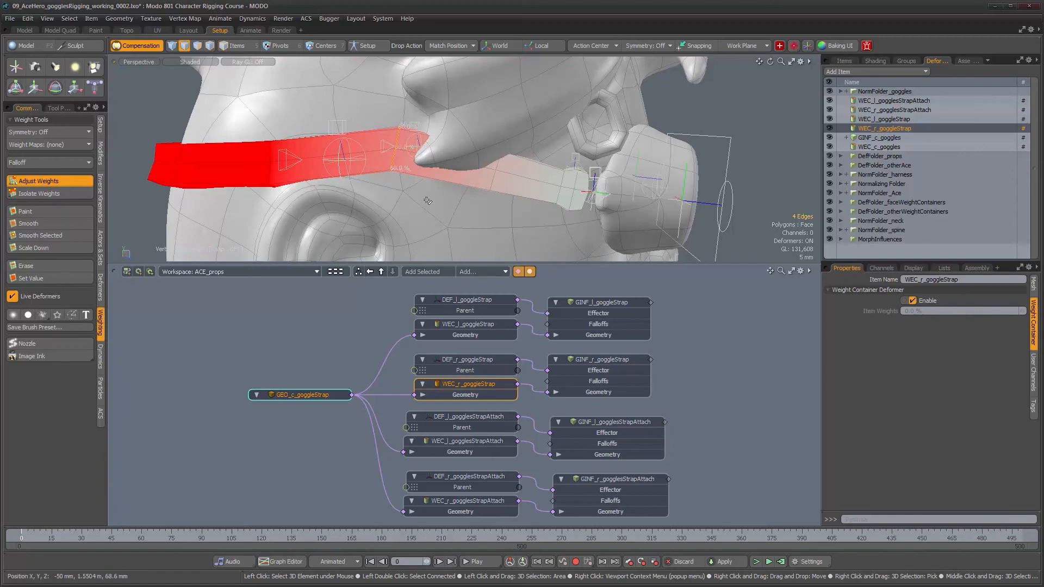
{"action": "key", "text": "alt"}
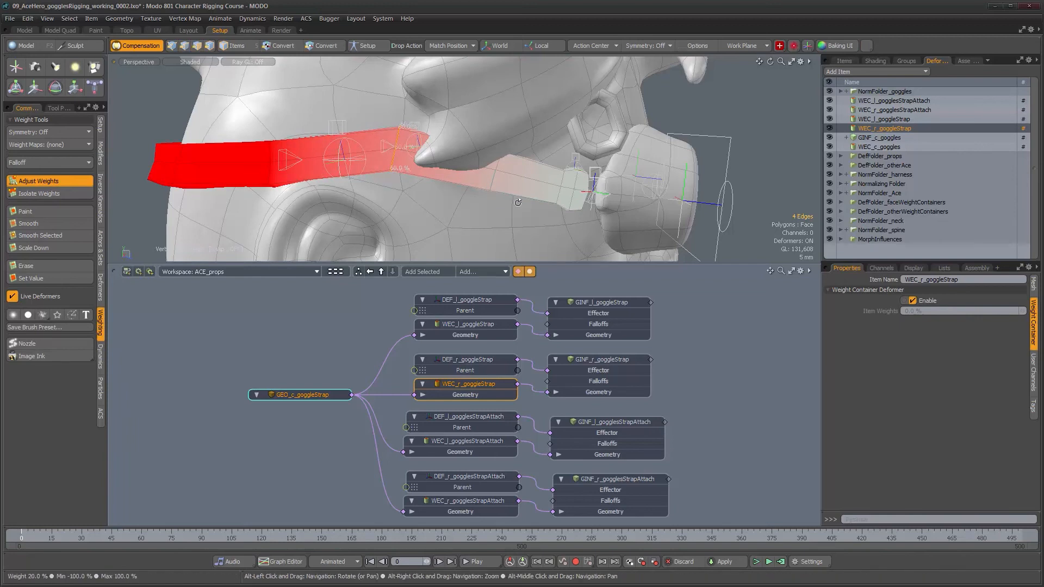
Step: Make WEC_r_gogglesStrapAttach the only active weight container and reduce its weight on the selected right strap edge loop
{"action": "left_click", "coordinate": [495, 504], "text": "shift"}
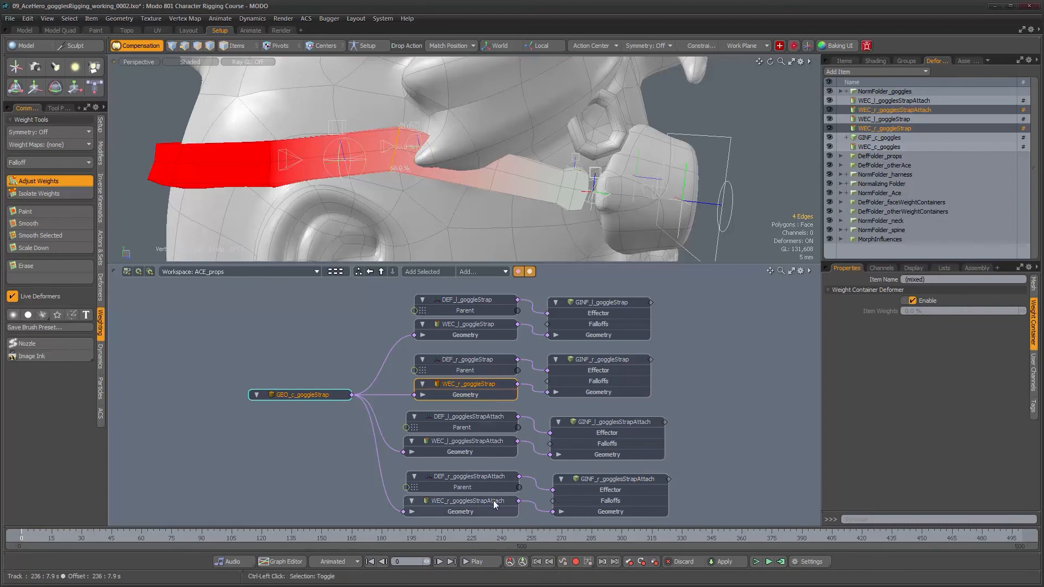
{"action": "double_click", "coordinate": [485, 382]}
{"action": "left_click", "coordinate": [487, 397], "text": "ctrl"}
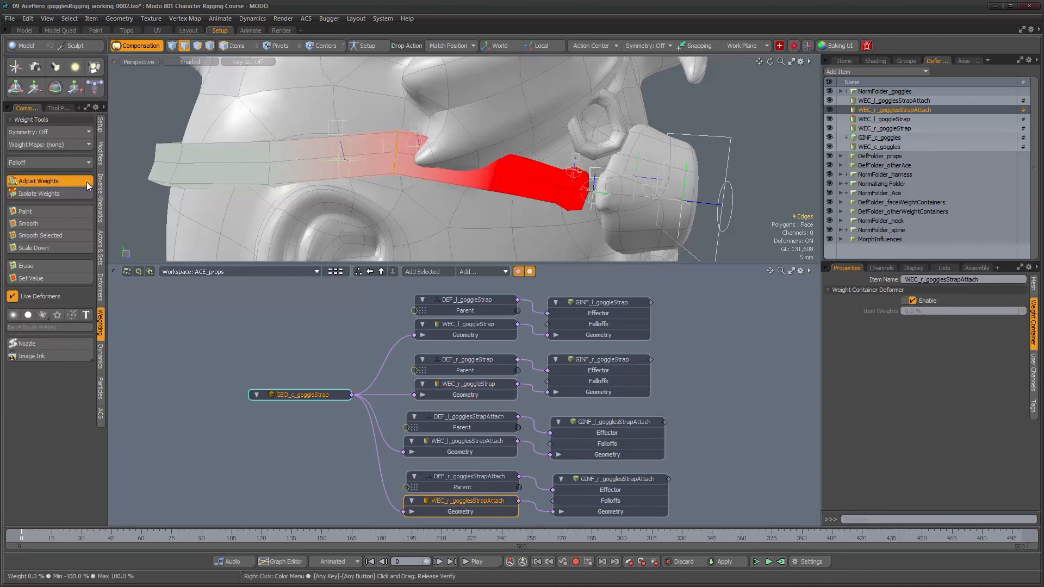
{"action": "left_click_drag", "start_coordinate": [397, 154], "coordinate": [378, 154]}
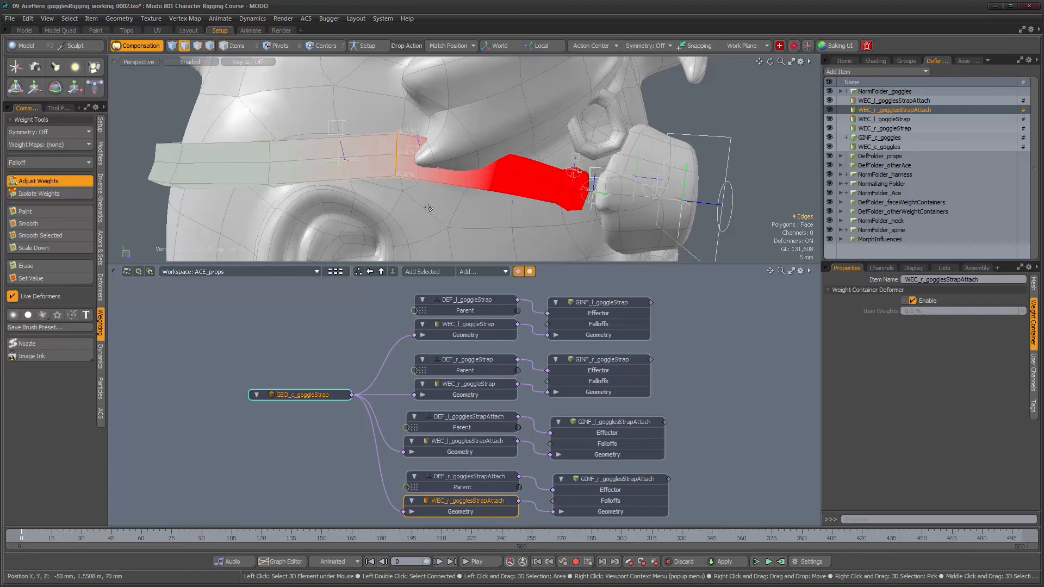
{"action": "key", "text": "ctrl"}
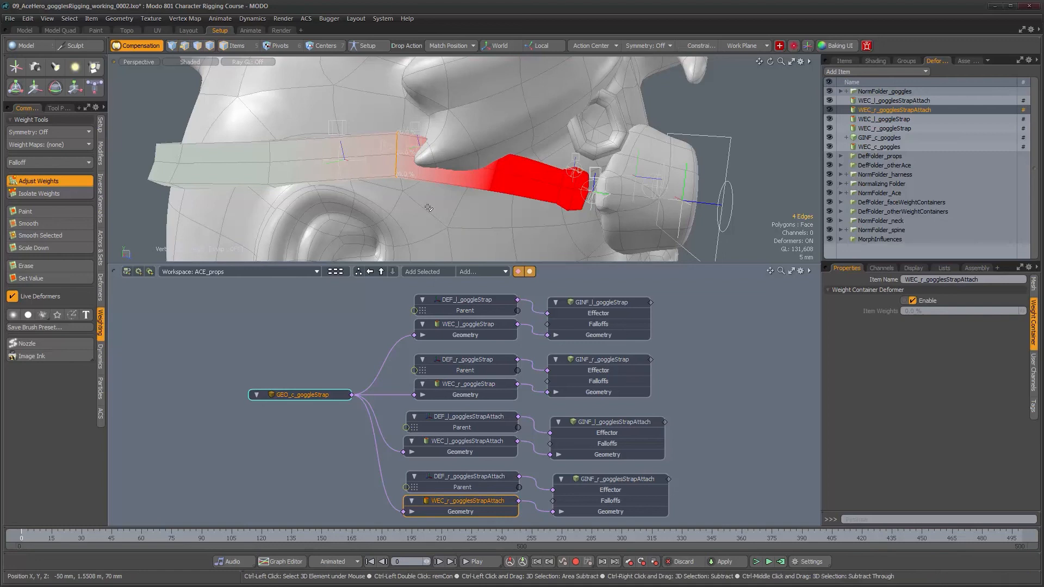
{"action": "key", "text": "ctrl+z"}
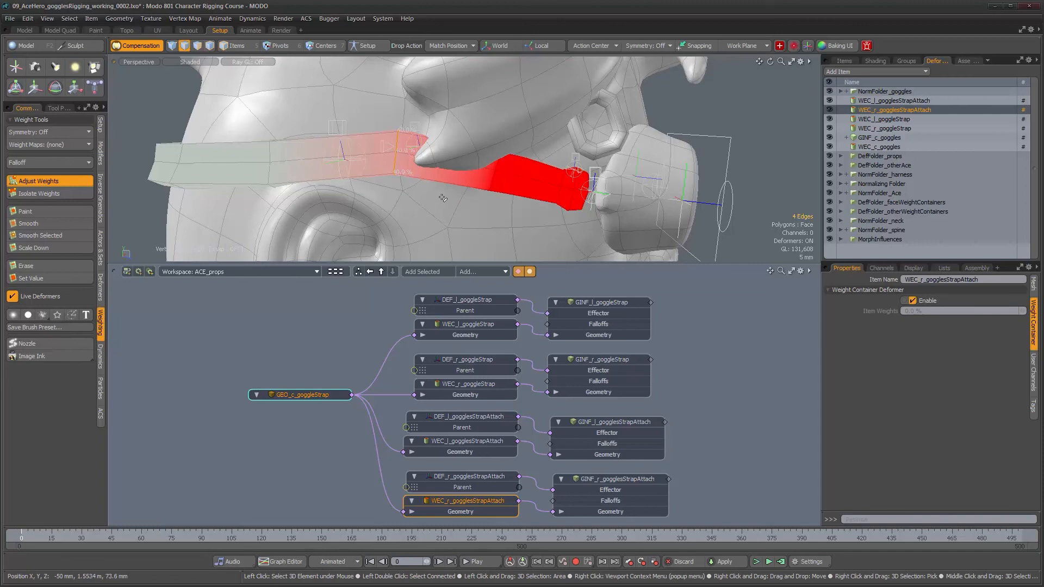
{"action": "left_click_drag", "start_coordinate": [387, 147], "coordinate": [353, 147]}
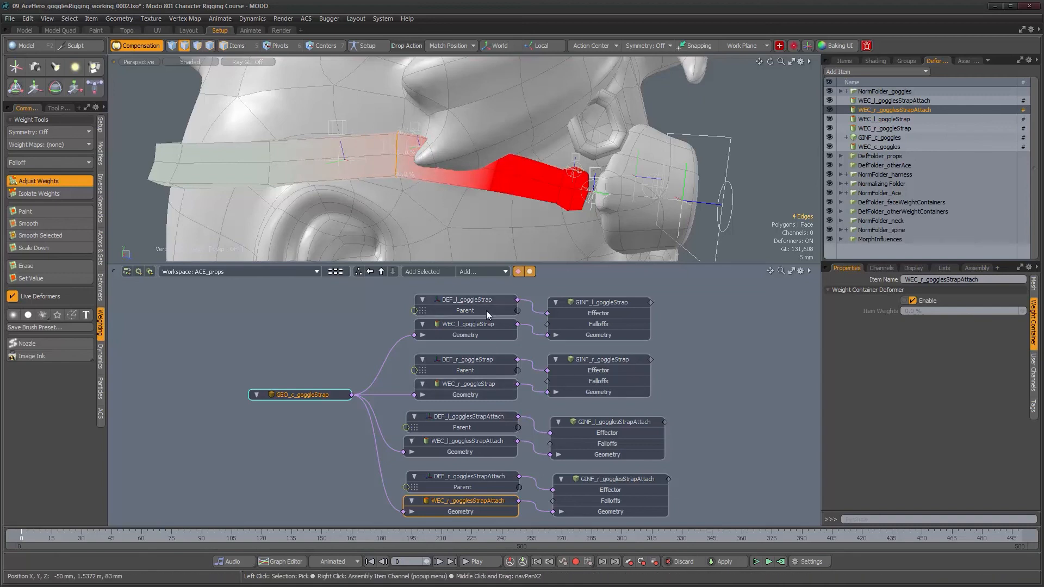
Step: Examine the WEC_l_goggleStrap and WEC_r_goggleStrap weight distribution along both sides of the strap
{"action": "left_click", "coordinate": [474, 325], "text": "ctrl"}
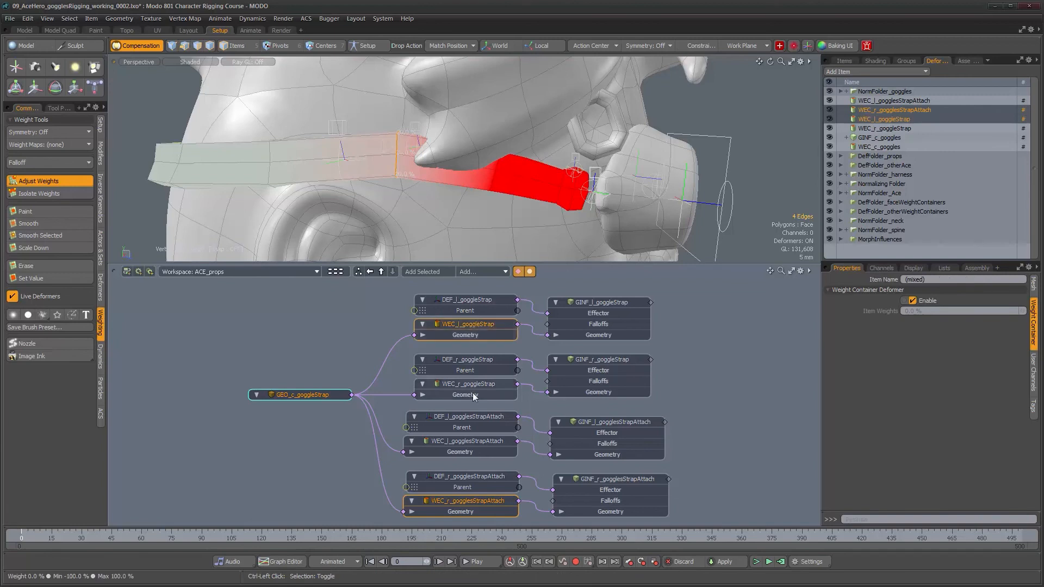
{"action": "left_click", "coordinate": [441, 502], "text": "ctrl"}
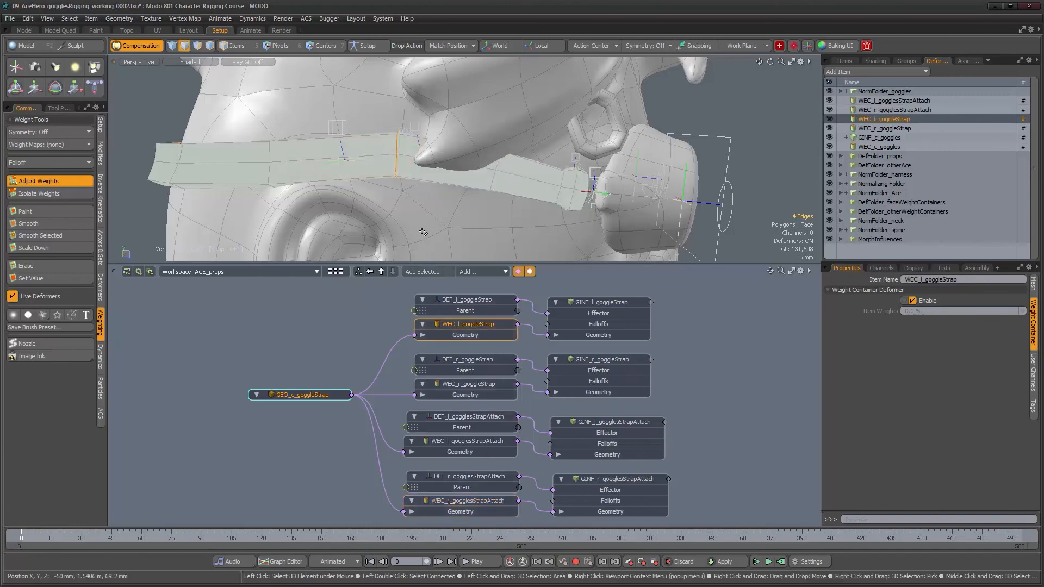
{"action": "left_click", "coordinate": [466, 384]}
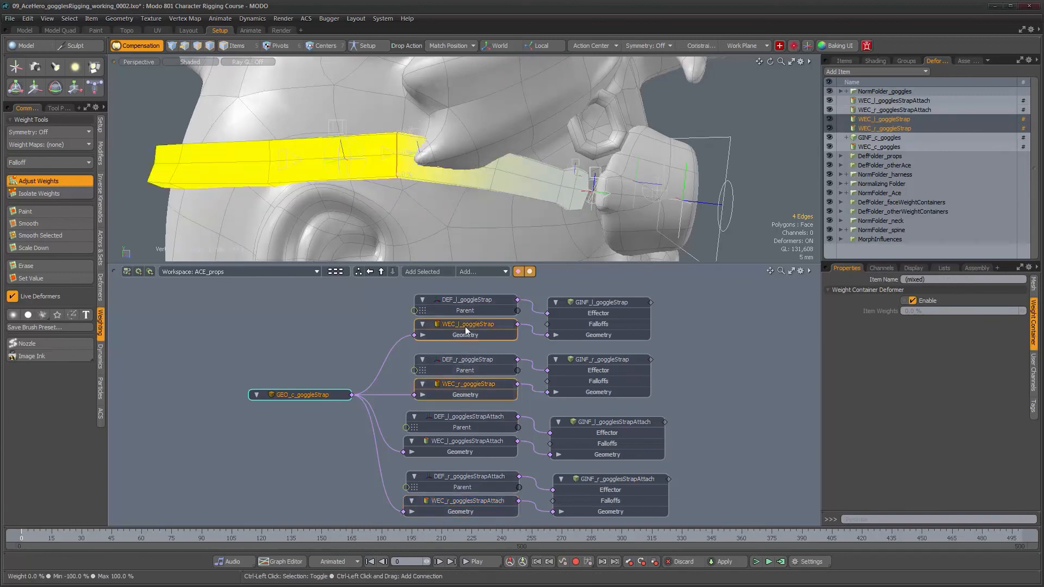
{"action": "mouse_move", "coordinate": [400, 166]}
{"action": "left_mouse_down", "text": "alt"}
{"action": "mouse_move", "coordinate": [414, 164]}
{"action": "mouse_move", "coordinate": [380, 164]}
{"action": "mouse_move", "coordinate": [405, 161]}
{"action": "left_mouse_up", "text": "alt"}
{"action": "right_click_drag", "start_coordinate": [405, 161], "coordinate": [457, 158], "text": "alt"}
{"action": "left_click_drag", "start_coordinate": [457, 158], "coordinate": [431, 172], "text": "alt"}
{"action": "left_click_drag", "start_coordinate": [494, 159], "coordinate": [426, 165], "text": "alt"}
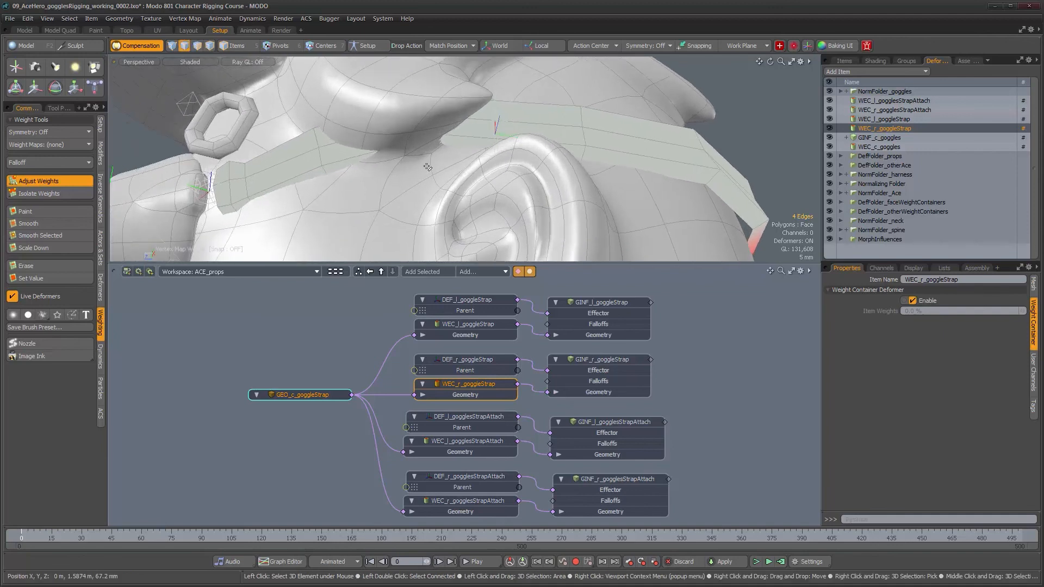
Step: Switch the viewport to wireframe and select the left strap's edge loop above the ear
{"action": "key", "text": "q"}
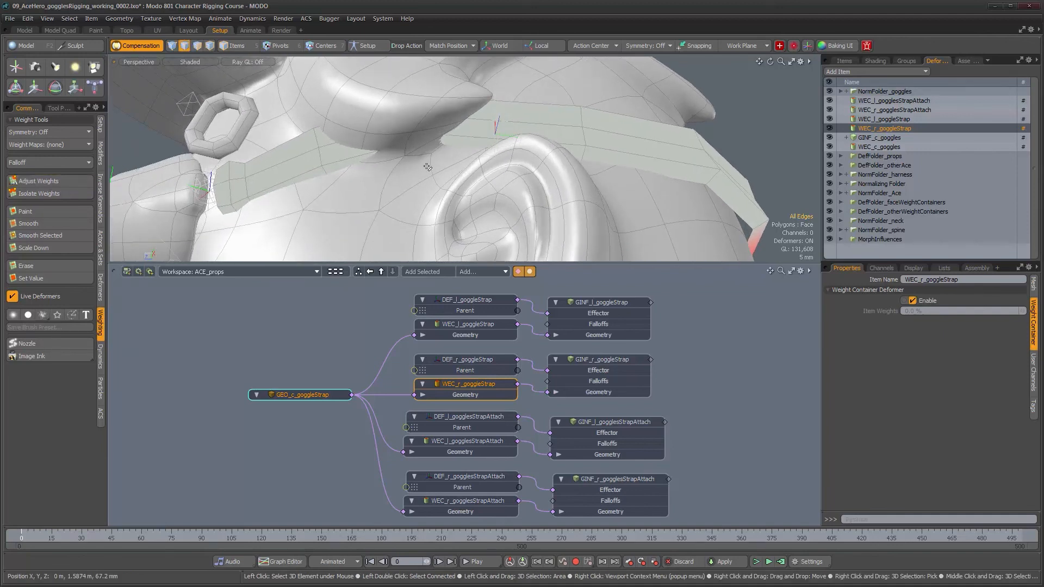
{"action": "key", "text": "ctrl+grave"}
{"action": "left_click", "coordinate": [425, 143]}
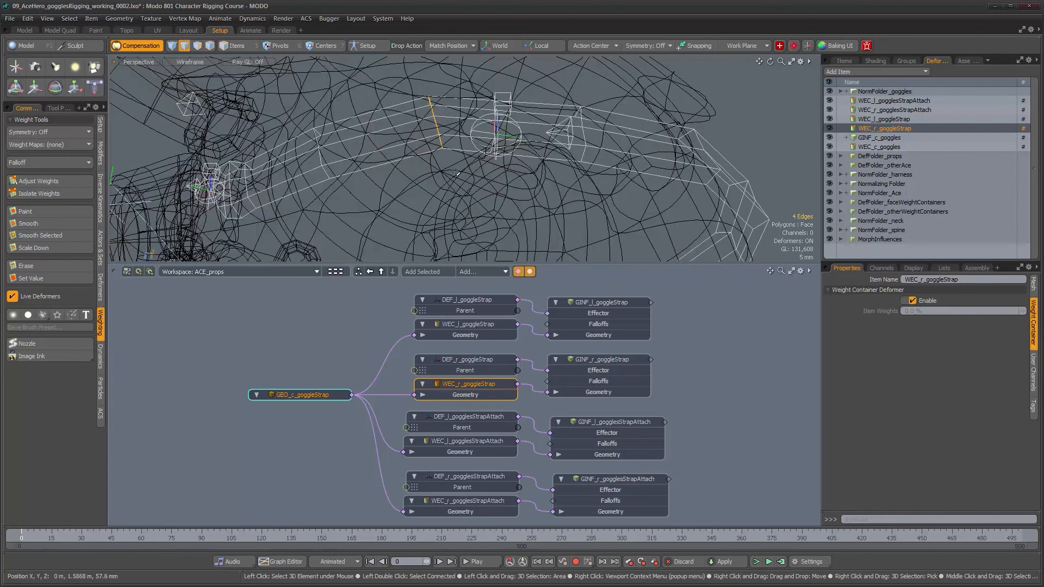
{"action": "left_click_drag", "start_coordinate": [457, 169], "coordinate": [482, 183], "text": "alt"}
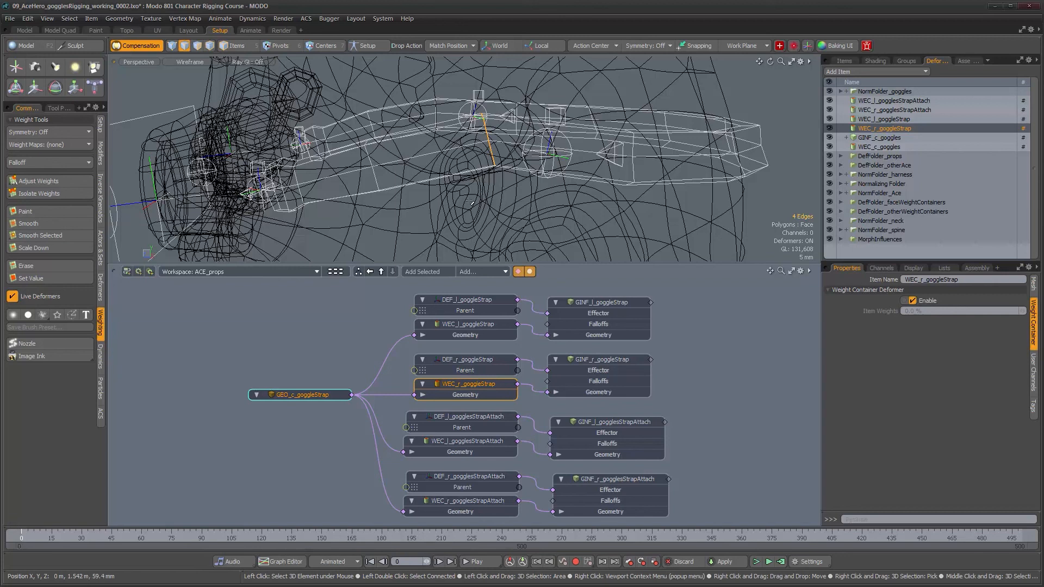
Step: Make WEC_l_gogglesStrapAttach the only active weight container and reduce its weight on the selected left strap edge loop by 80%
{"action": "left_click", "coordinate": [478, 501], "text": "ctrl"}
{"action": "left_click", "coordinate": [474, 395], "text": "ctrl"}
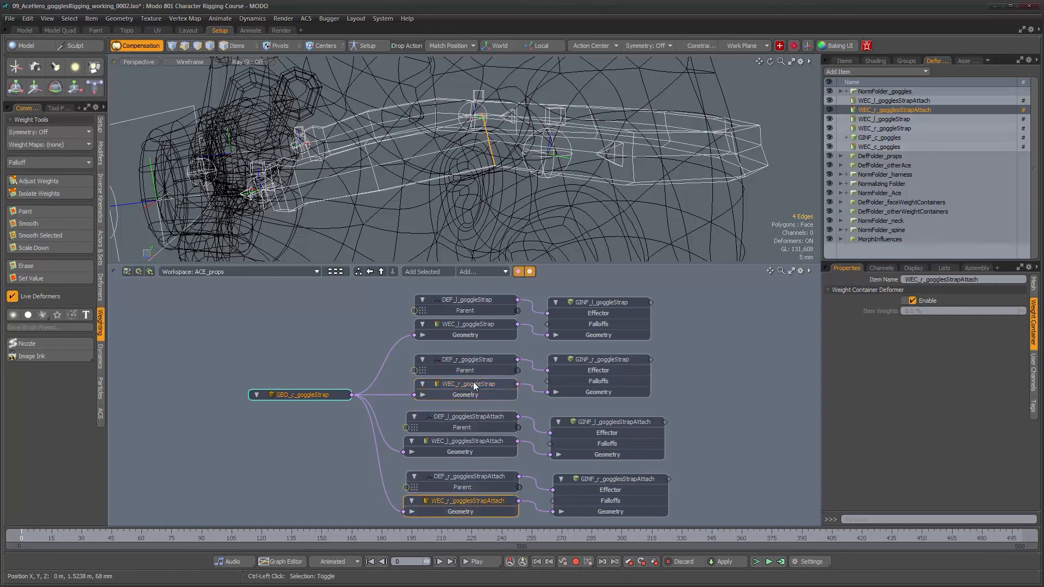
{"action": "left_click", "coordinate": [61, 183]}
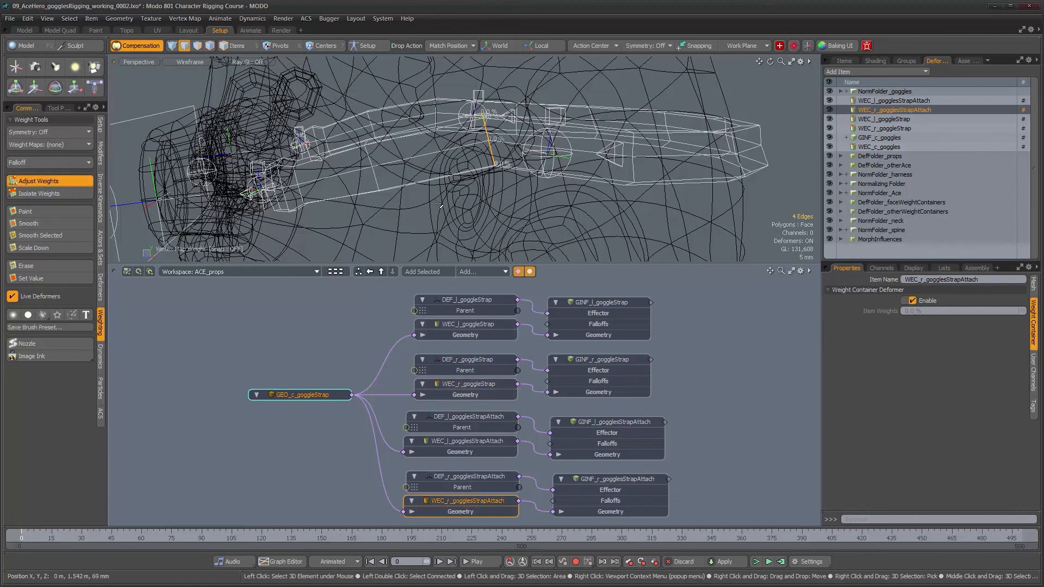
{"action": "left_click_drag", "start_coordinate": [434, 212], "coordinate": [431, 205], "text": "alt"}
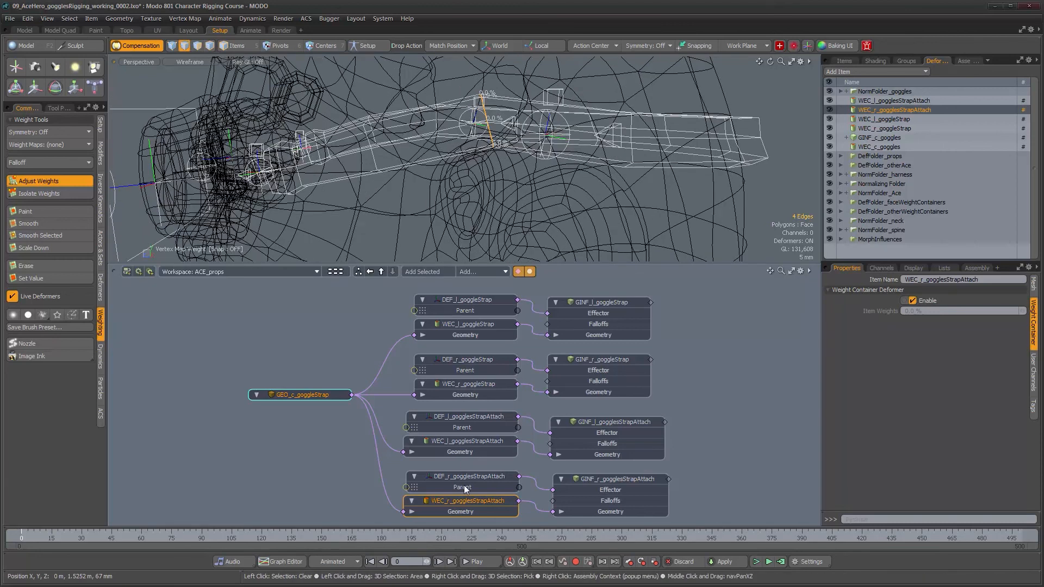
{"action": "left_click", "coordinate": [462, 439]}
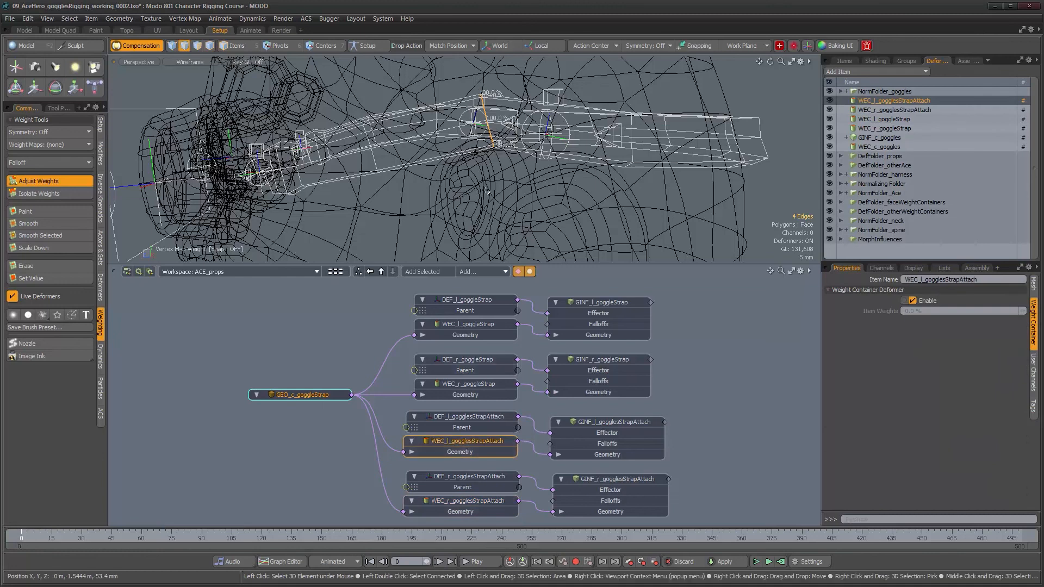
{"action": "left_click_drag", "start_coordinate": [498, 145], "coordinate": [487, 150]}
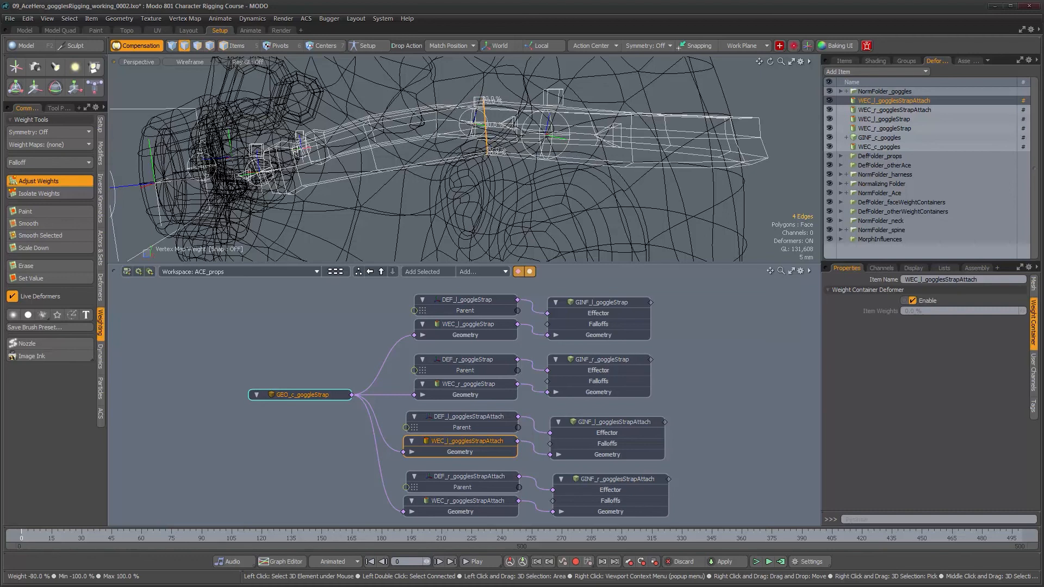
{"action": "left_click_drag", "start_coordinate": [486, 150], "coordinate": [587, 193], "text": "alt"}
{"action": "left_click_drag", "start_coordinate": [475, 159], "coordinate": [472, 171], "text": "alt"}
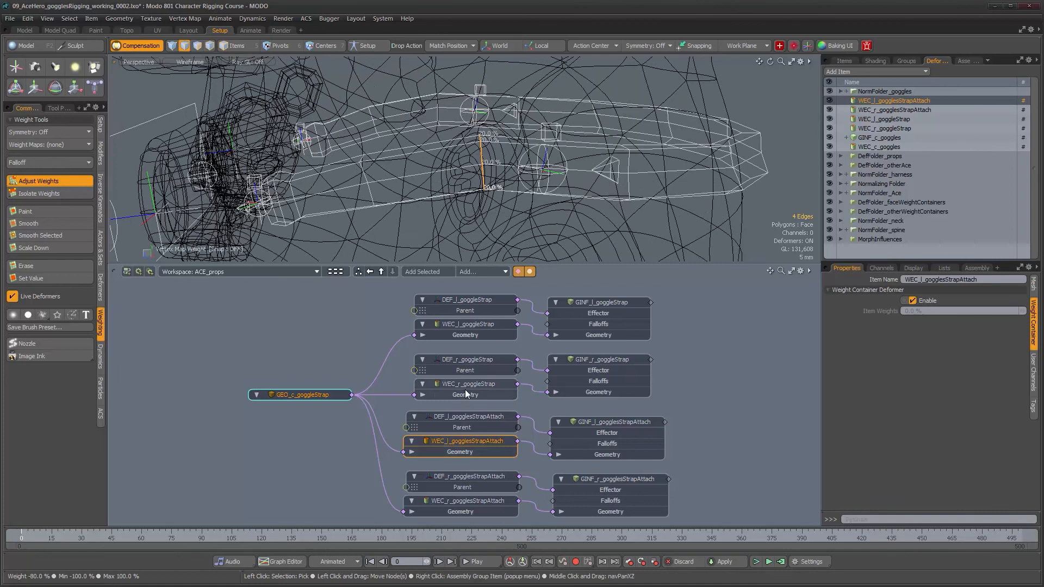
Step: Make WEC_l_goggleStrap the only active weight container and review its weights on the selected edge loop
{"action": "left_click", "coordinate": [464, 326], "text": "ctrl"}
{"action": "left_click", "coordinate": [459, 438], "text": "ctrl"}
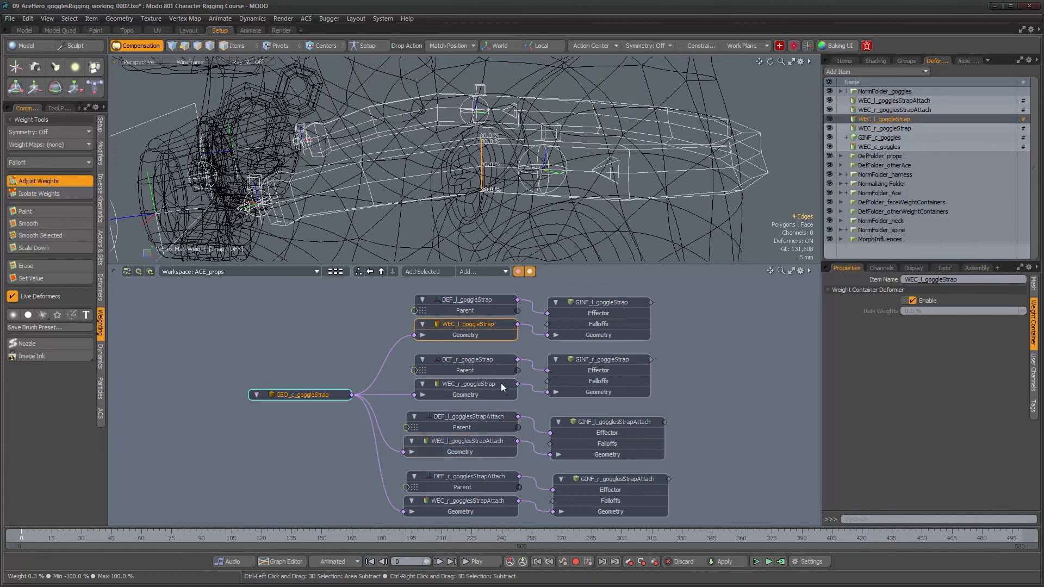
{"action": "left_click_drag", "start_coordinate": [510, 214], "coordinate": [566, 227], "text": "alt"}
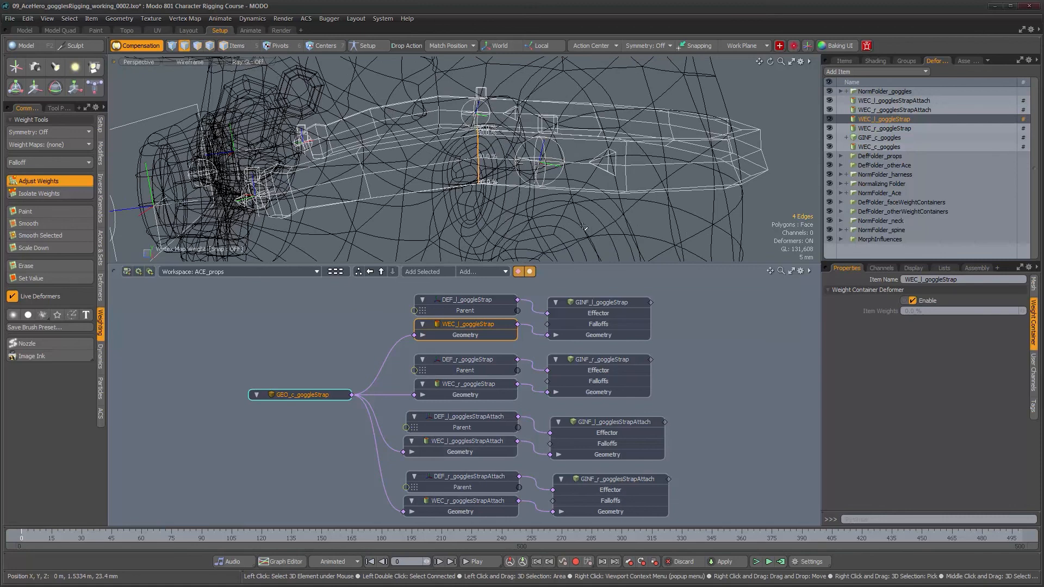
{"action": "key", "text": "q"}
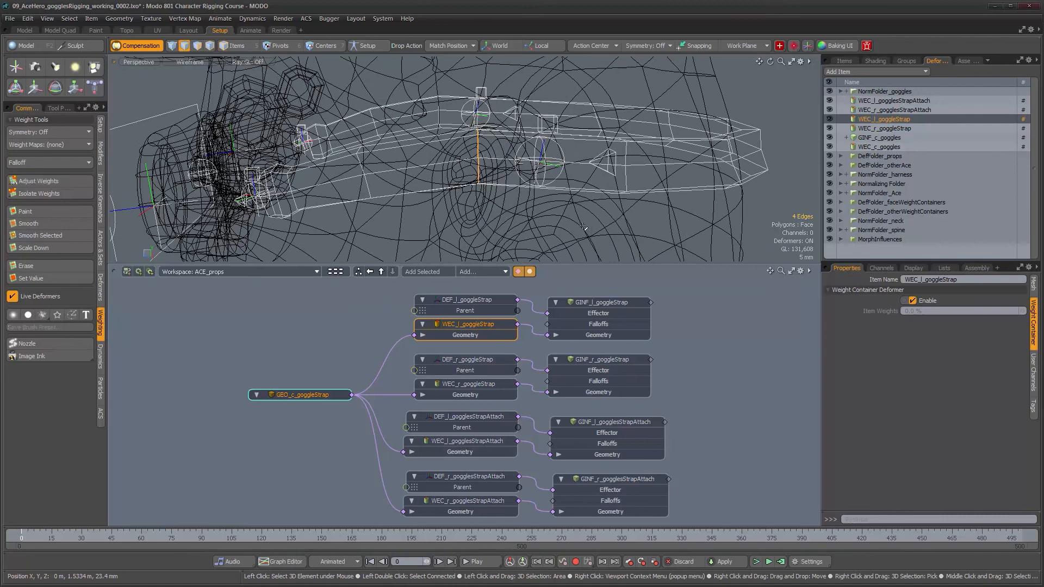
Step: Return the viewport to shaded and move CTL_c_goggles down to test the strap deformation, resetting its transforms at the end
{"action": "key", "text": "ctrl+2"}
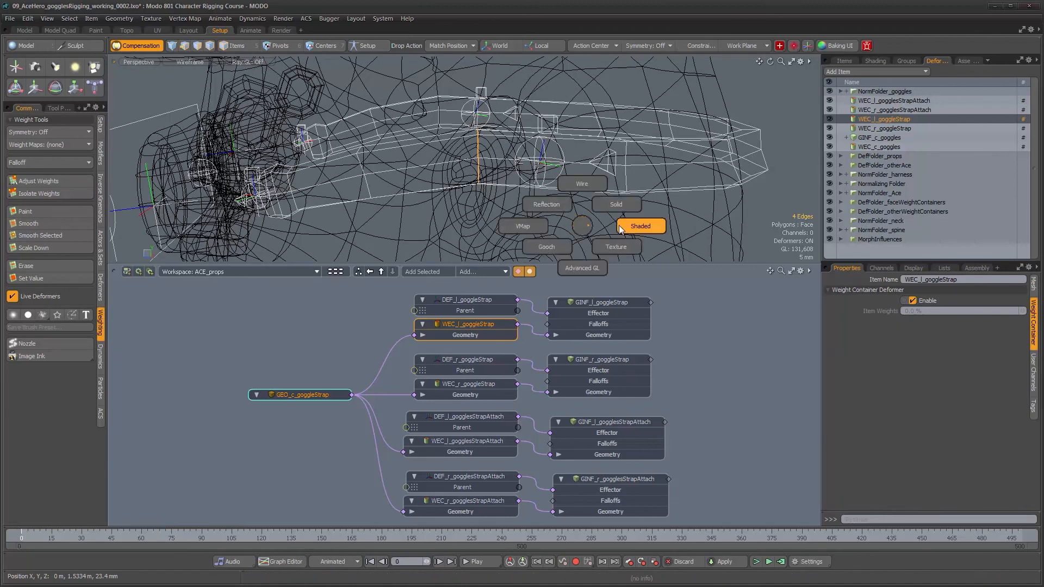
{"action": "left_click", "coordinate": [621, 228]}
{"action": "mouse_move", "coordinate": [625, 231]}
{"action": "left_mouse_down", "text": "alt"}
{"action": "mouse_move", "coordinate": [638, 199]}
{"action": "mouse_move", "coordinate": [674, 193]}
{"action": "left_mouse_up", "text": "alt"}
{"action": "right_click_drag", "start_coordinate": [674, 194], "coordinate": [445, 192], "text": "alt"}
{"action": "left_click_drag", "start_coordinate": [446, 191], "coordinate": [563, 161], "text": "alt"}
{"action": "left_click", "coordinate": [547, 152]}
{"action": "key", "text": "y"}
{"action": "left_click_drag", "start_coordinate": [580, 121], "coordinate": [570, 106]}
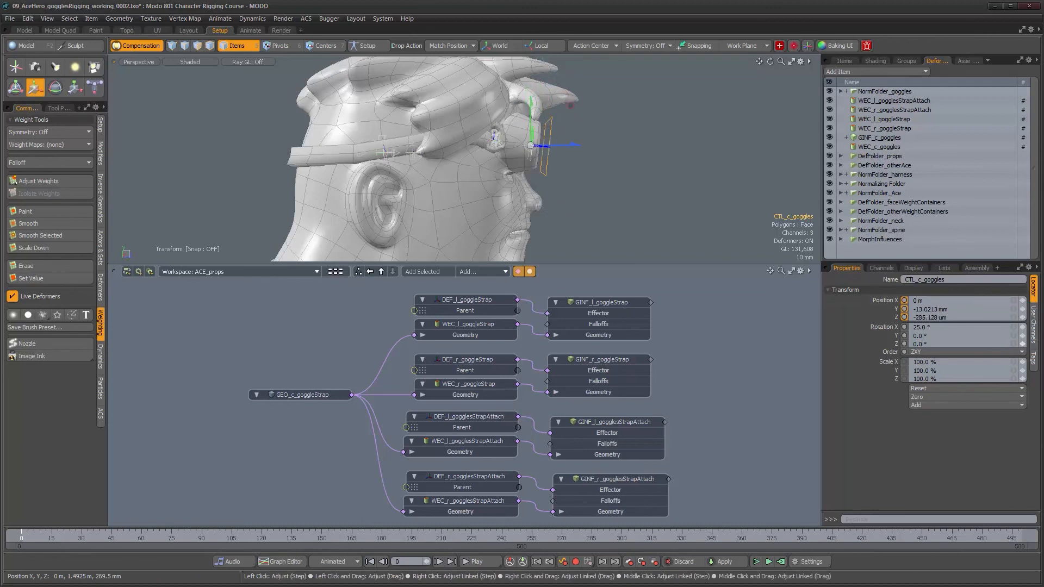
{"action": "scroll", "coordinate": [581, 211], "scroll_direction": "up", "scroll_amount": 5}
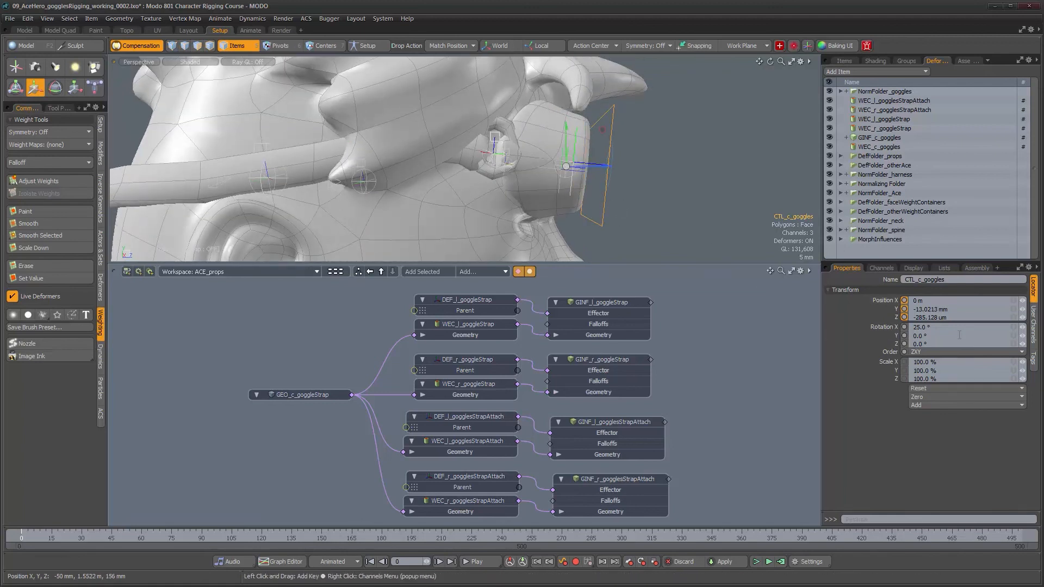
{"action": "left_click", "coordinate": [961, 390]}
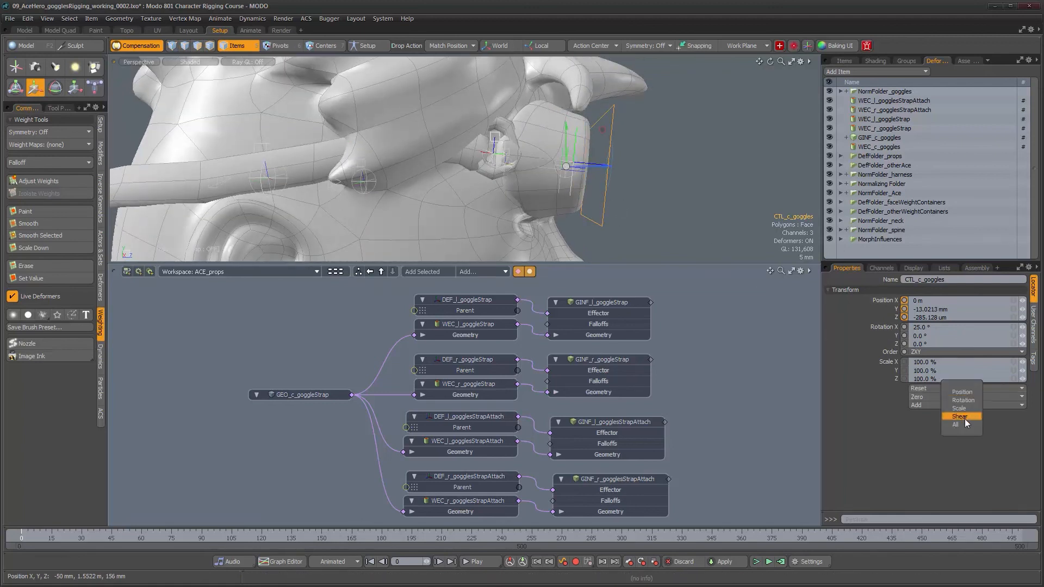
{"action": "left_click_drag", "start_coordinate": [576, 179], "coordinate": [635, 192], "text": "alt"}
Step: Enable Setup mode and dynamically parent GEO_r_googleHolder to DEF_r_gogglesStrapAttach
{"action": "left_click", "coordinate": [509, 167]}
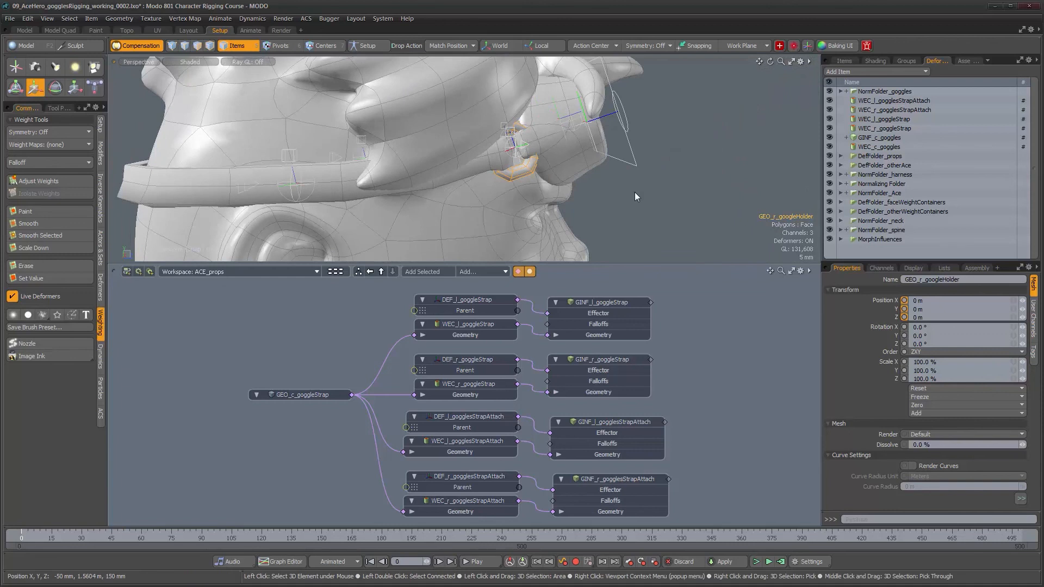
{"action": "scroll", "coordinate": [539, 164], "scroll_direction": "up", "scroll_amount": 5}
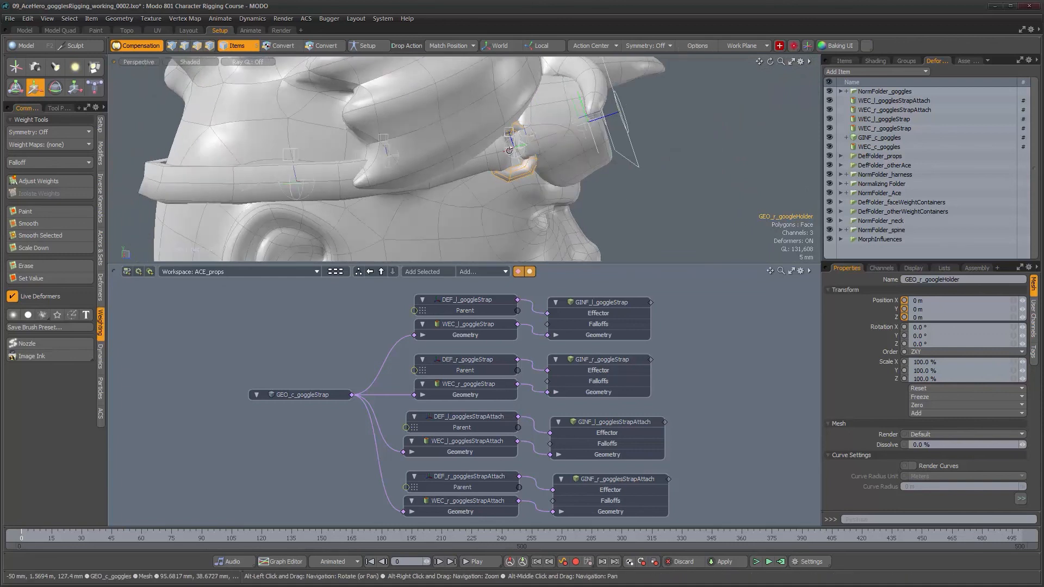
{"action": "left_click_drag", "start_coordinate": [522, 163], "coordinate": [523, 190], "text": "alt"}
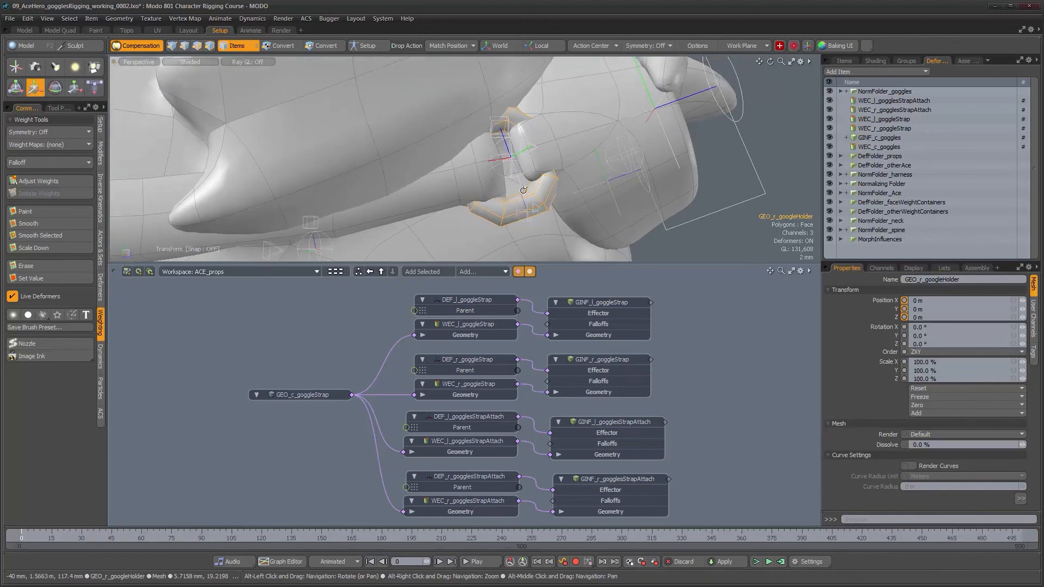
{"action": "left_click", "coordinate": [360, 48]}
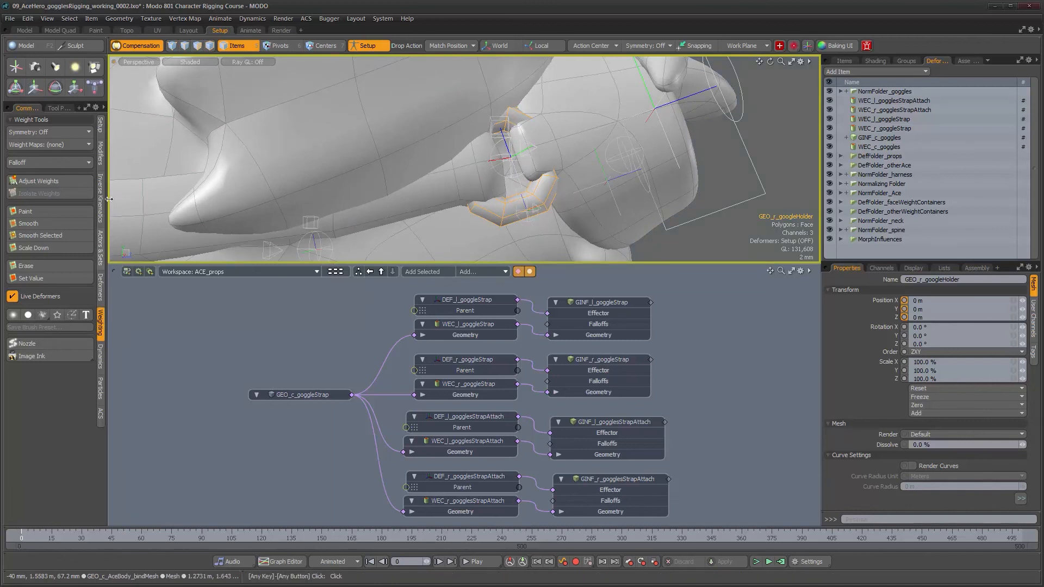
{"action": "left_click", "coordinate": [101, 154]}
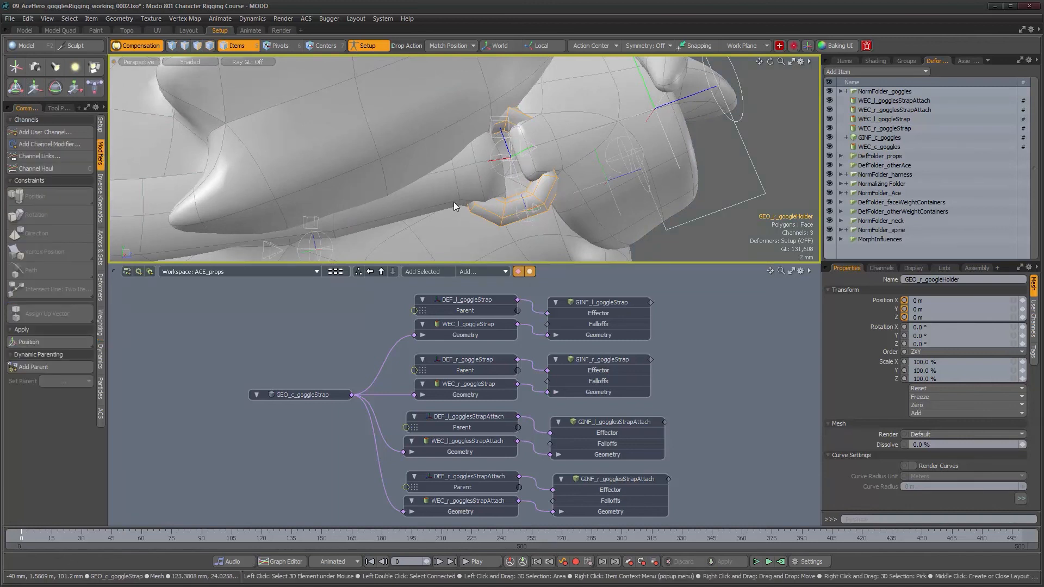
{"action": "left_click", "coordinate": [526, 160], "text": "shift"}
{"action": "left_click", "coordinate": [522, 184], "text": "shift"}
{"action": "left_click_drag", "start_coordinate": [521, 184], "coordinate": [497, 163], "text": "alt"}
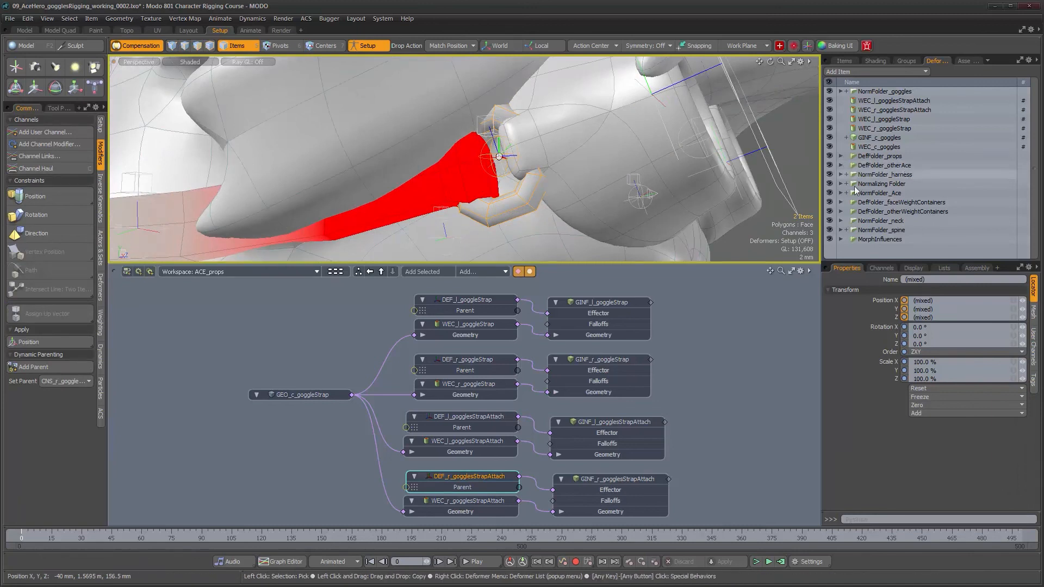
{"action": "left_click", "coordinate": [41, 368]}
Step: Dynamically parent GEO_l_goggleHolder to DEF_l_gogglesStrapAttach
{"action": "left_click_drag", "start_coordinate": [613, 149], "coordinate": [407, 158], "text": "alt"}
{"action": "left_click", "coordinate": [429, 169]}
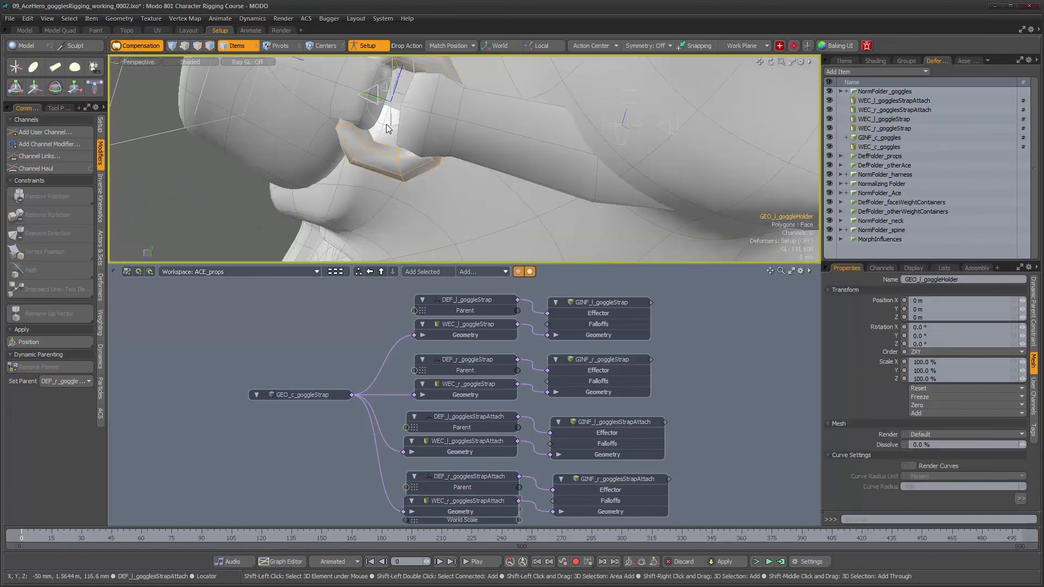
{"action": "left_click", "coordinate": [468, 417], "text": "shift"}
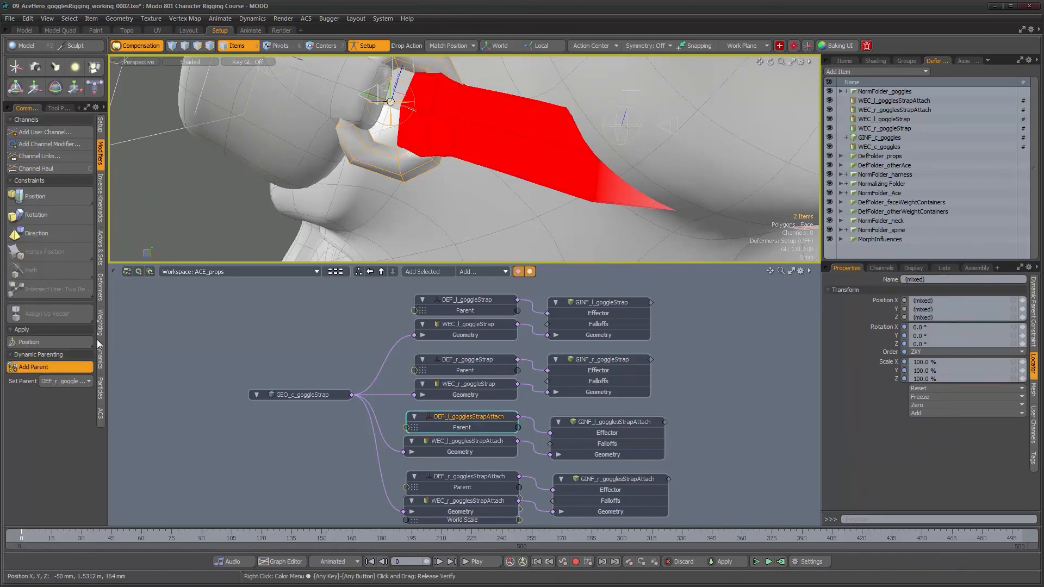
{"action": "left_click", "coordinate": [49, 367]}
Step: Move and rotate CTL_c_goggles to test how the strap and holders follow, and undo the test pose
{"action": "left_click_drag", "start_coordinate": [490, 157], "coordinate": [543, 147], "text": "alt"}
{"action": "scroll", "coordinate": [511, 149], "scroll_direction": "down", "scroll_amount": 5}
{"action": "left_click", "coordinate": [582, 128]}
{"action": "key", "text": "w"}
{"action": "left_click_drag", "start_coordinate": [545, 107], "coordinate": [578, 171]}
{"action": "key", "text": "e"}
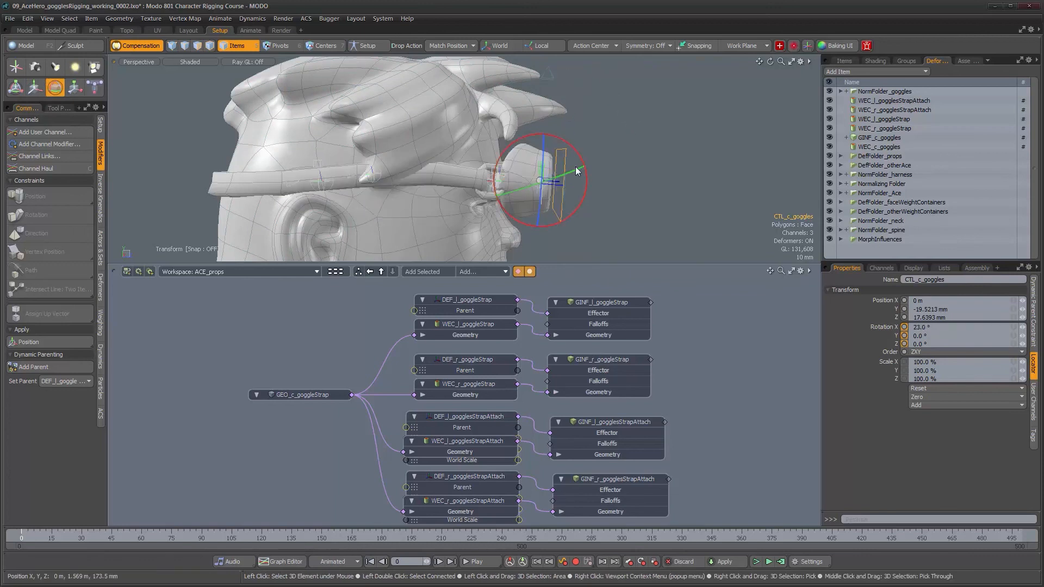
{"action": "key", "text": "ctrl+z"}
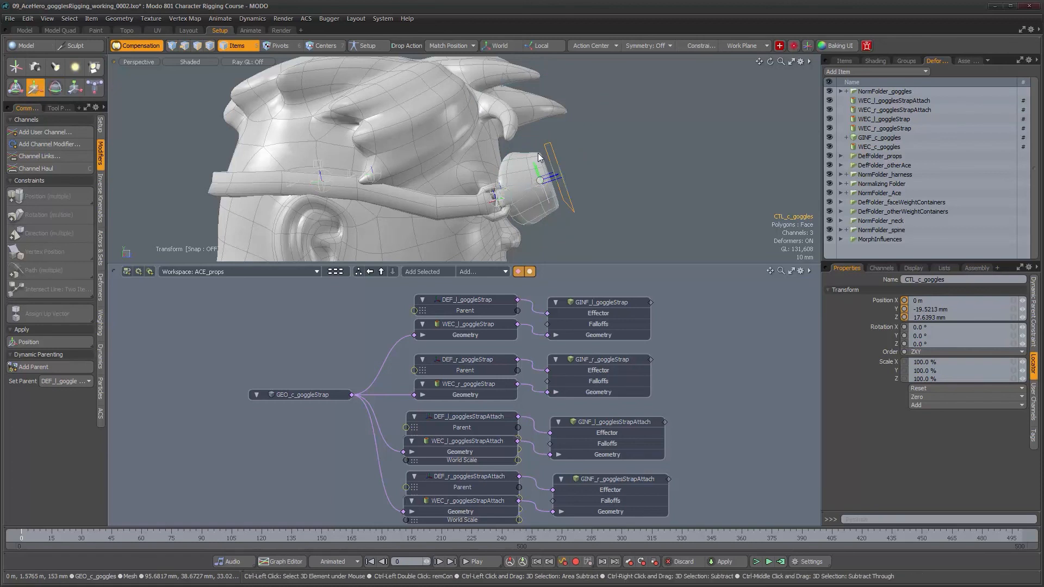
{"action": "left_click_drag", "start_coordinate": [538, 157], "coordinate": [444, 187], "text": "alt"}
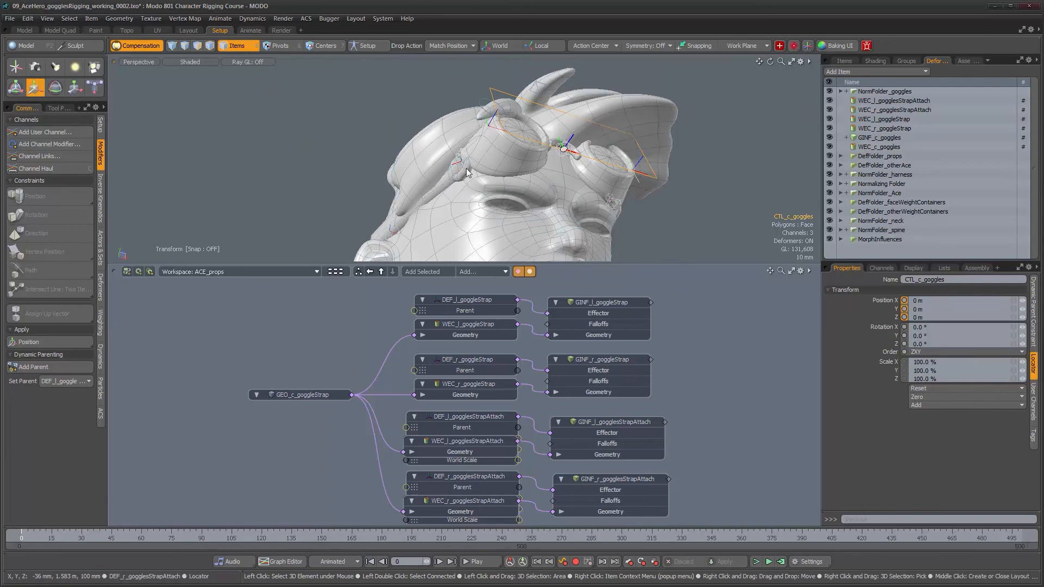
{"action": "left_click_drag", "start_coordinate": [432, 181], "coordinate": [290, 170], "text": "alt"}
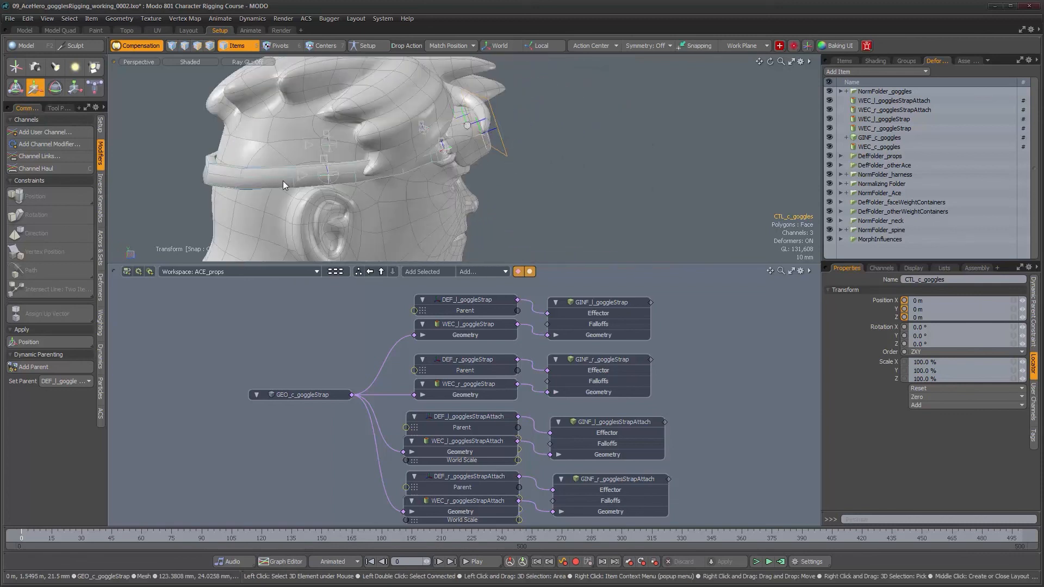
Step: Select the GEO_c_goggleStrap mesh and convert its faces to subdivision surfaces
{"action": "left_click", "coordinate": [282, 180]}
{"action": "left_click_drag", "start_coordinate": [428, 180], "coordinate": [522, 193], "text": "alt"}
{"action": "scroll", "coordinate": [534, 119], "scroll_direction": "up", "scroll_amount": 3}
{"action": "left_click_drag", "start_coordinate": [510, 136], "coordinate": [576, 174], "text": "alt"}
Step: Move WEC_c_goggles and the left and right goggleStrap and gogglesStrapAttach weight containers into DefFolder_otherWeightContainers
{"action": "left_click", "coordinate": [887, 146]}
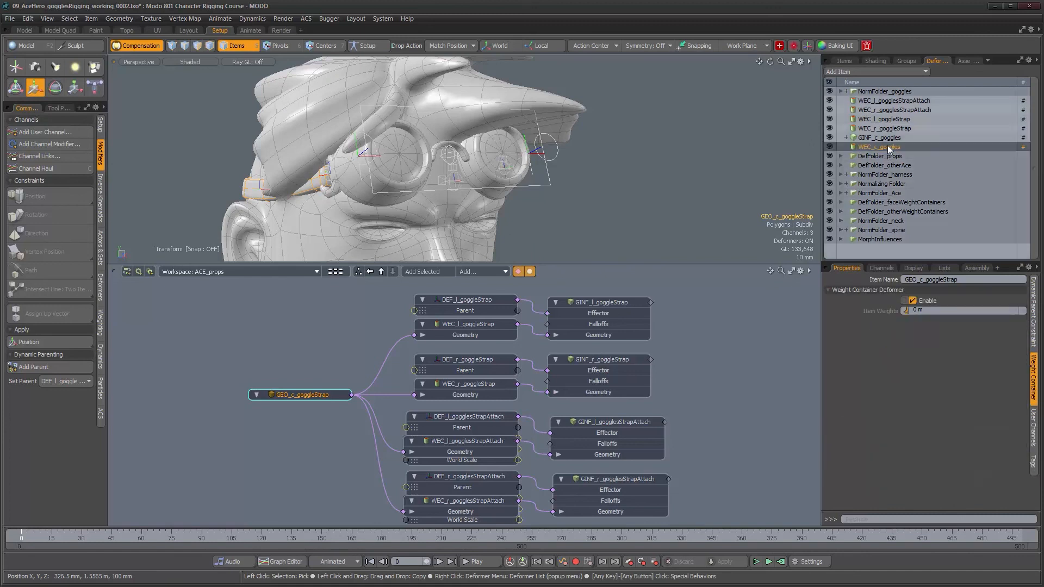
{"action": "left_click", "coordinate": [889, 128], "text": "ctrl"}
{"action": "left_click", "coordinate": [887, 119], "text": "ctrl"}
{"action": "left_click", "coordinate": [886, 110], "text": "ctrl"}
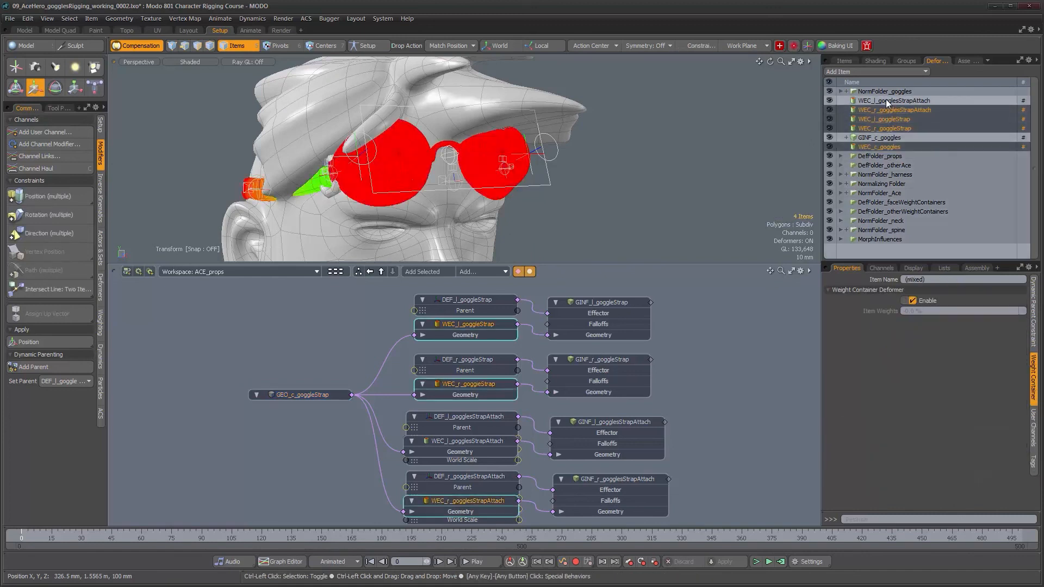
{"action": "left_click", "coordinate": [885, 100], "text": "ctrl"}
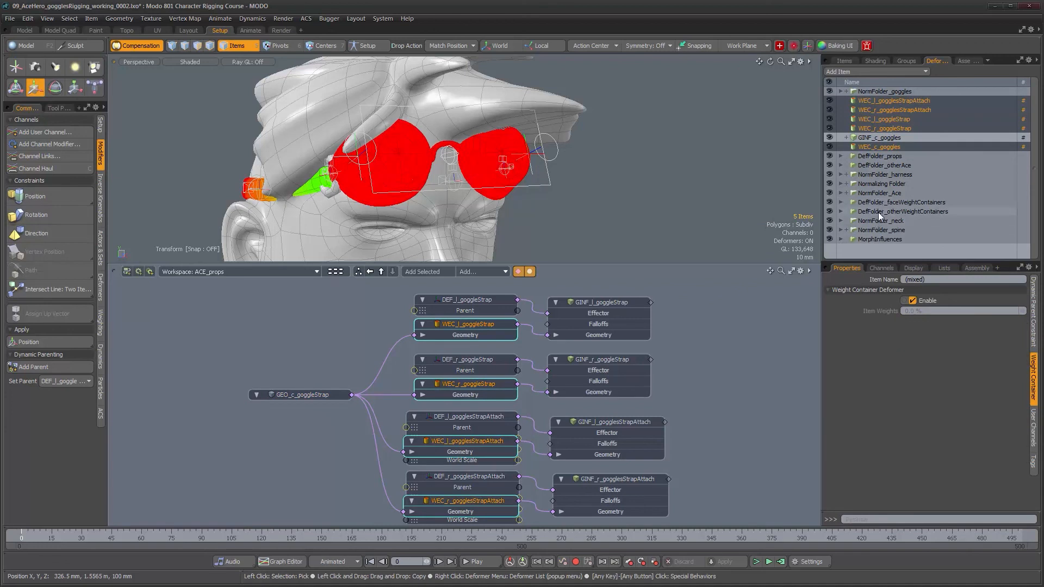
{"action": "left_click_drag", "start_coordinate": [866, 146], "coordinate": [885, 215]}
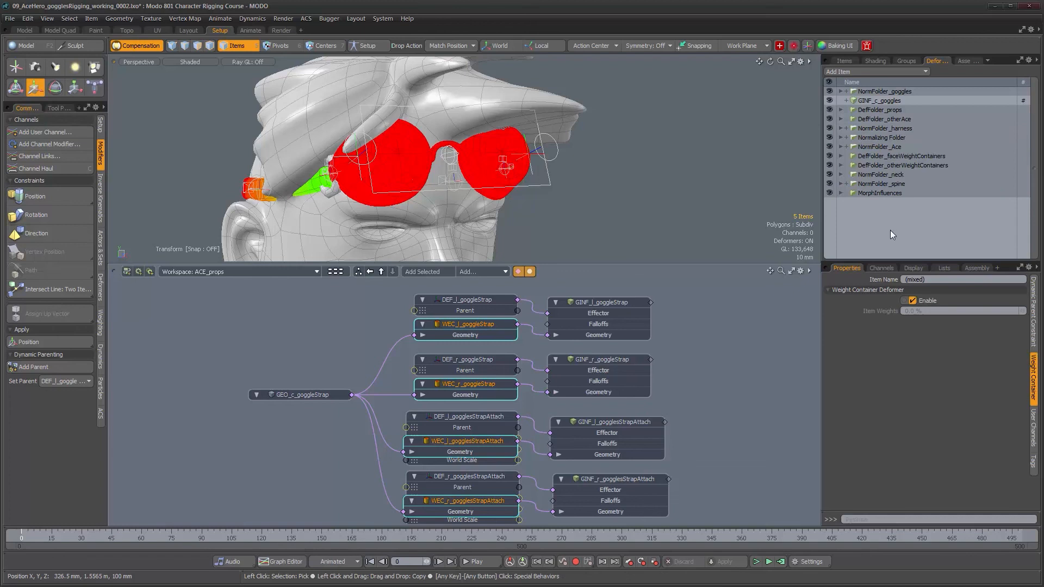
{"action": "left_click_drag", "start_coordinate": [490, 180], "coordinate": [511, 193], "text": "alt"}
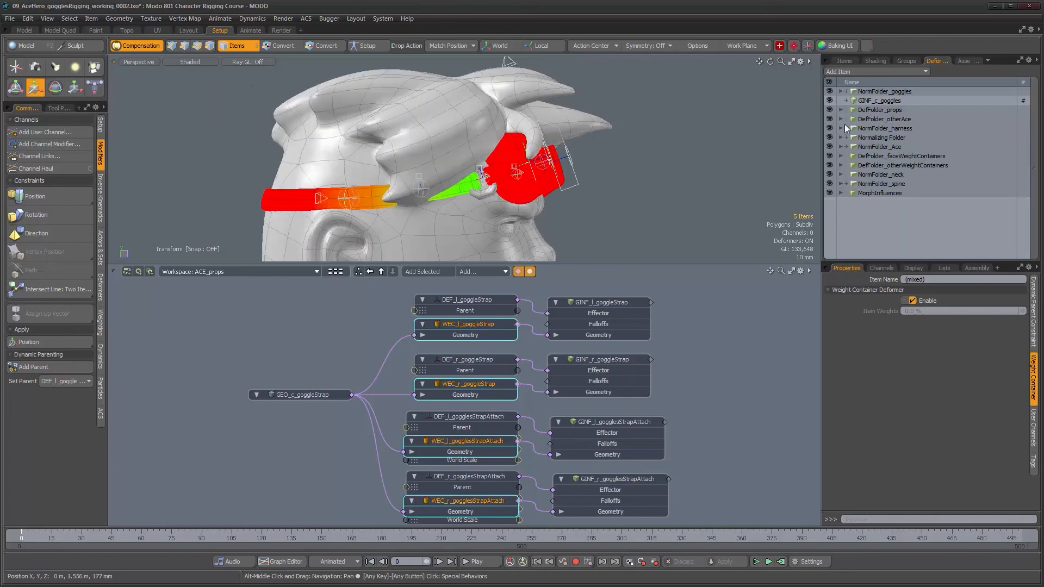
Step: Move the GINF_c_goggles influence into the DefFolder_props deformer folder and collapse the folder
{"action": "left_click", "coordinate": [869, 100]}
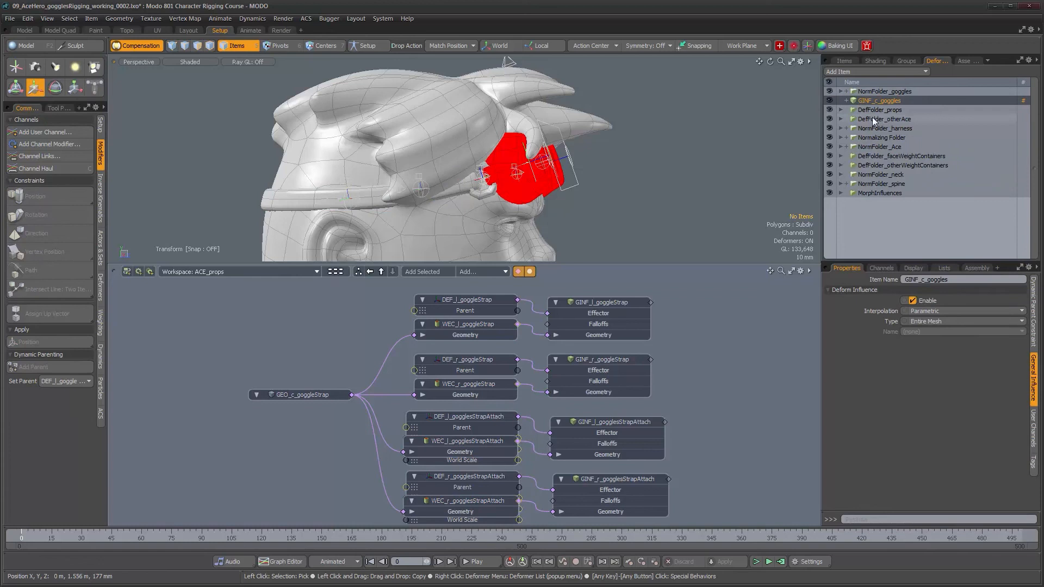
{"action": "left_click", "coordinate": [841, 110]}
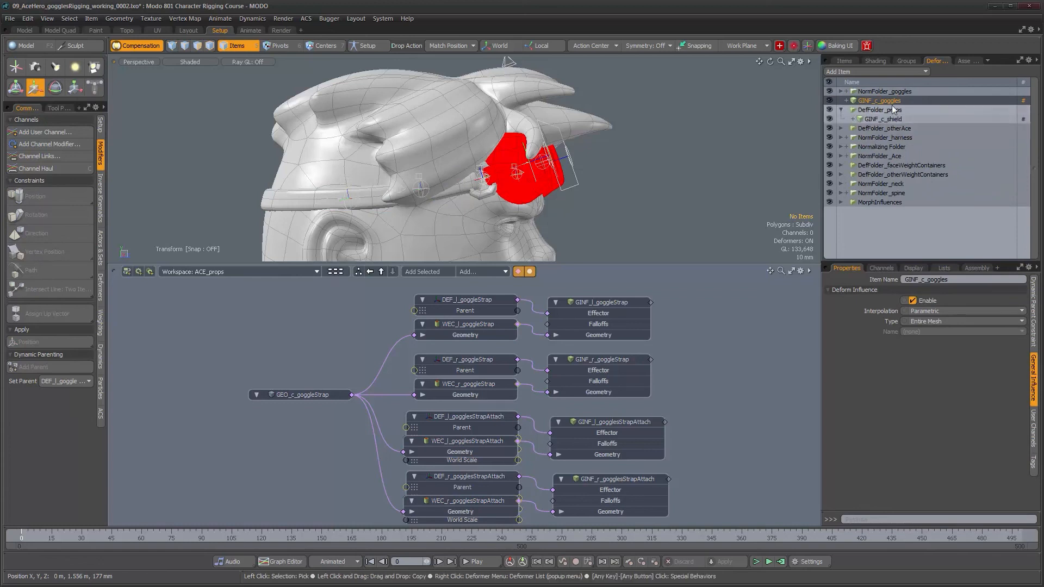
{"action": "left_click_drag", "start_coordinate": [885, 112], "coordinate": [882, 113]}
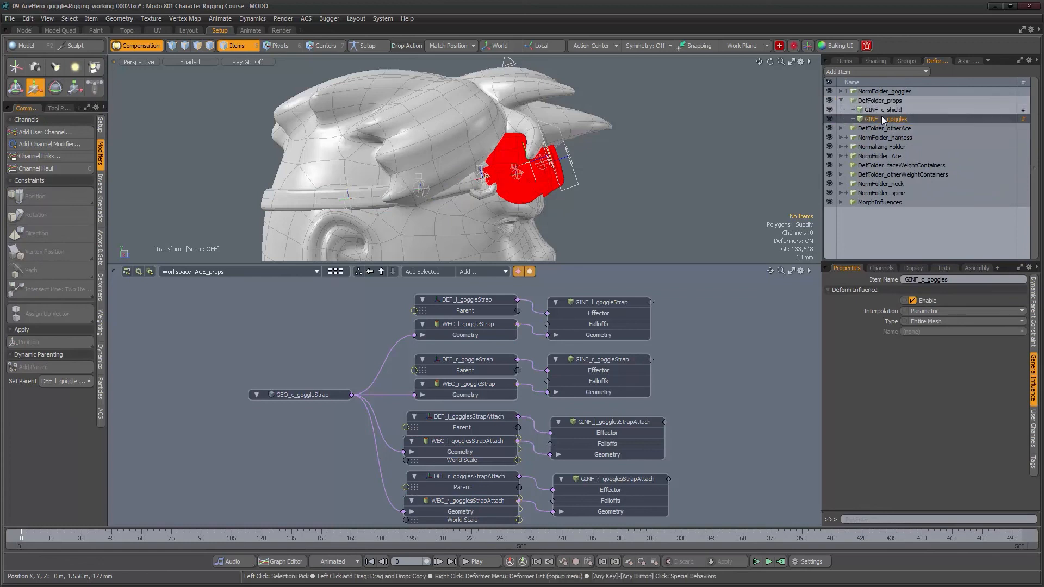
{"action": "left_click", "coordinate": [841, 100]}
Step: Maximize the 3D viewport and switch its shading to Advanced OpenGL to inspect the goggles on the character's head
{"action": "left_click_drag", "start_coordinate": [761, 205], "coordinate": [575, 206], "text": "alt"}
{"action": "key", "text": "ctrl+space"}
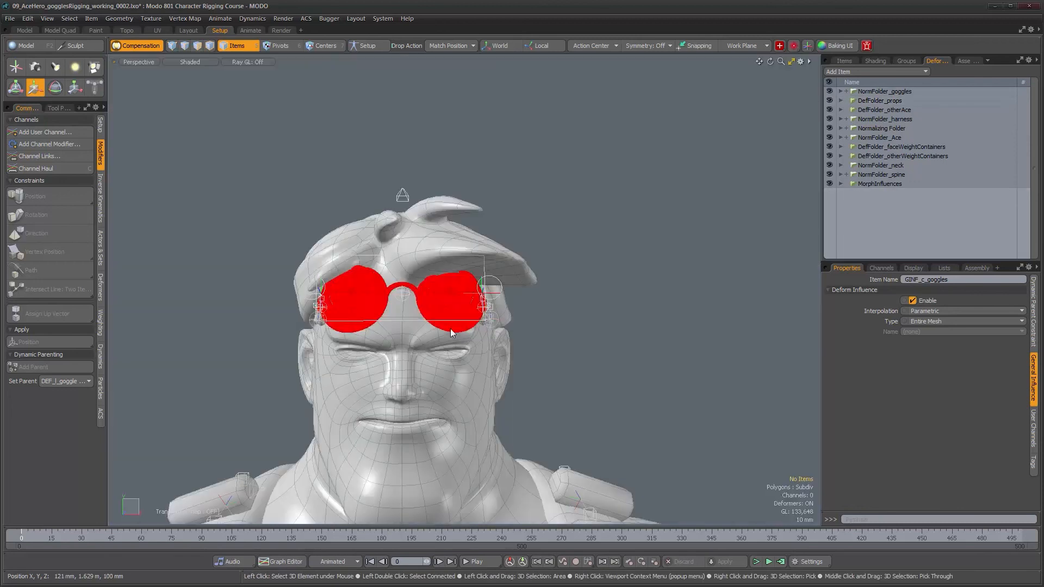
{"action": "left_click", "coordinate": [419, 322]}
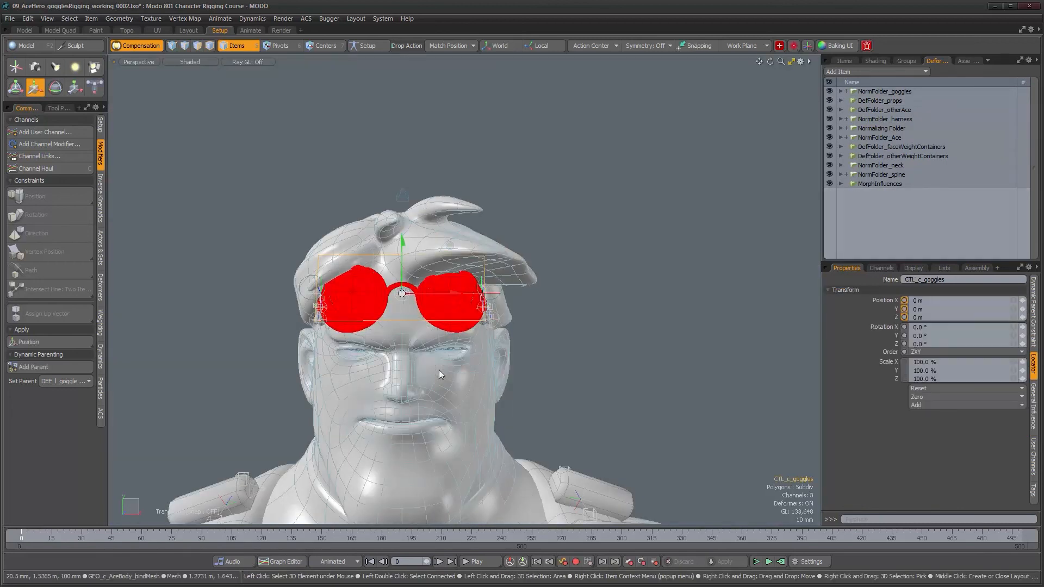
{"action": "key", "text": "shift+grave"}
{"action": "left_click", "coordinate": [387, 419]}
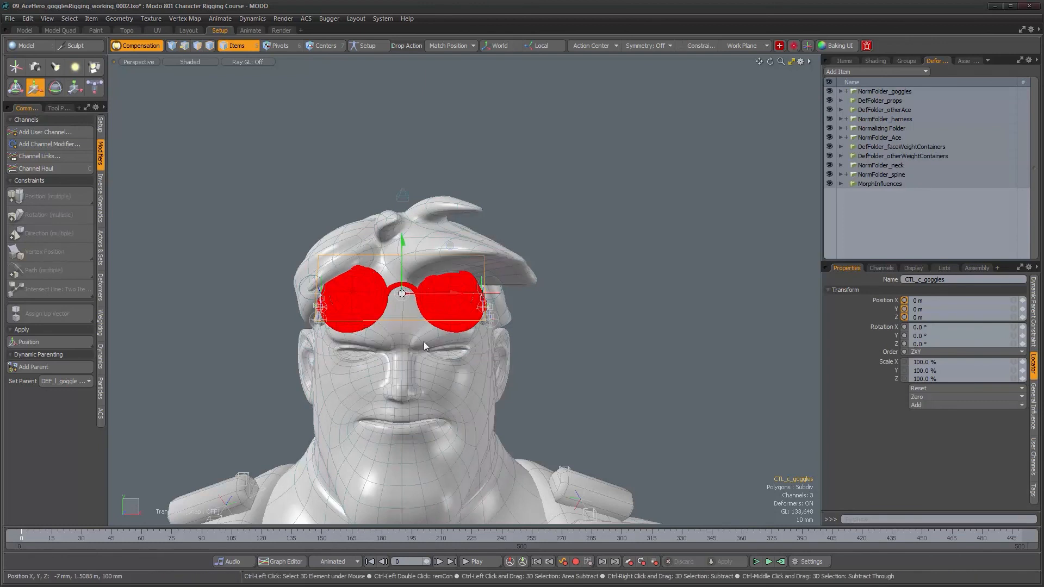
{"action": "mouse_move", "coordinate": [424, 255]}
{"action": "left_mouse_down", "text": "alt"}
{"action": "mouse_move", "coordinate": [489, 249]}
{"action": "mouse_move", "coordinate": [478, 275]}
{"action": "mouse_move", "coordinate": [496, 268]}
{"action": "mouse_move", "coordinate": [478, 294]}
{"action": "mouse_move", "coordinate": [468, 275]}
{"action": "mouse_move", "coordinate": [519, 273]}
{"action": "mouse_move", "coordinate": [490, 271]}
{"action": "left_mouse_up", "text": "alt"}
{"action": "key", "text": "ctrl+z"}
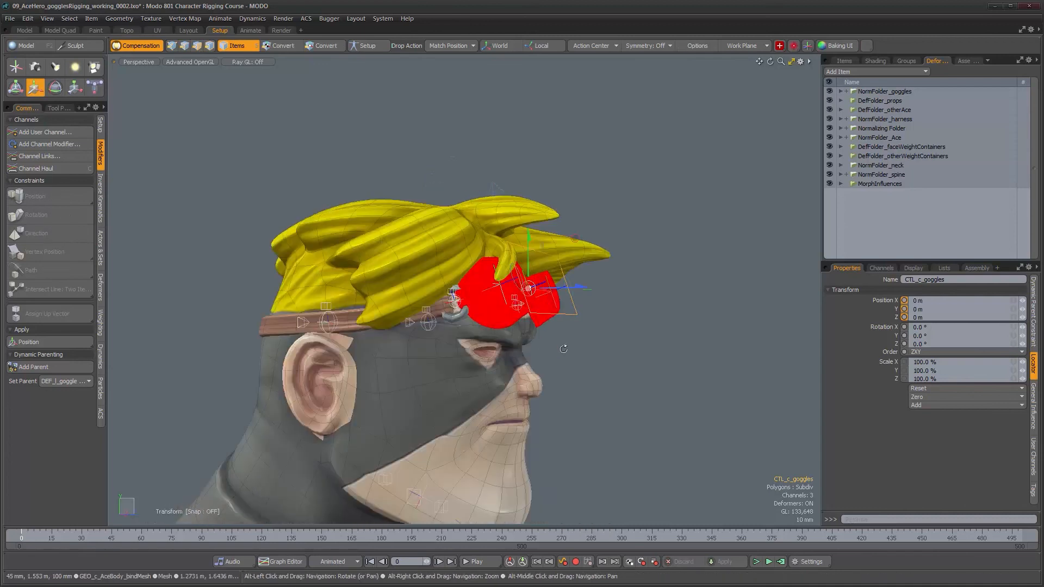
{"action": "key", "text": "space"}
{"action": "left_click_drag", "start_coordinate": [616, 367], "coordinate": [607, 386], "text": "alt"}
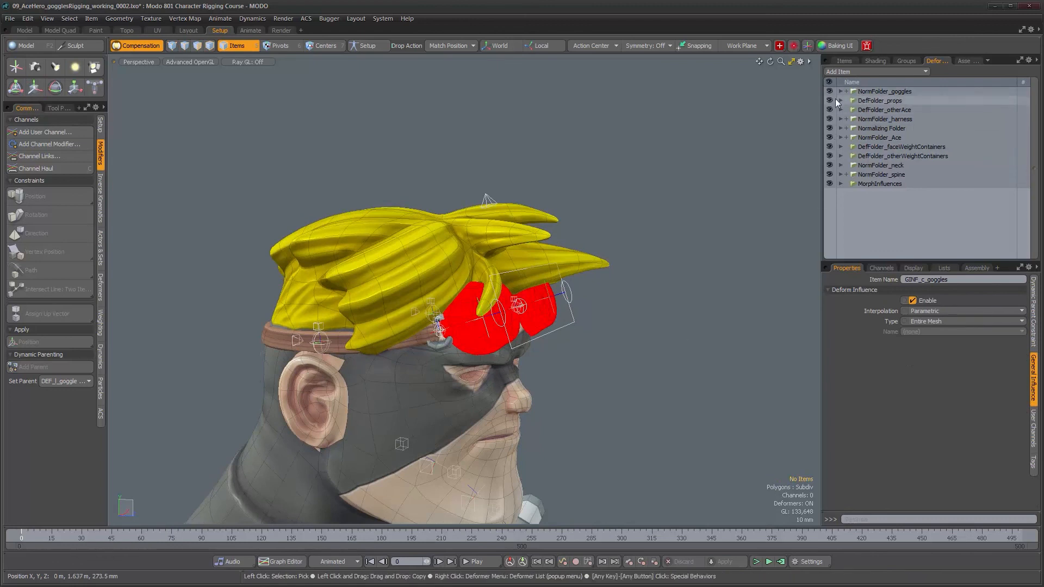
{"action": "left_click_drag", "start_coordinate": [660, 286], "coordinate": [624, 289], "text": "alt"}
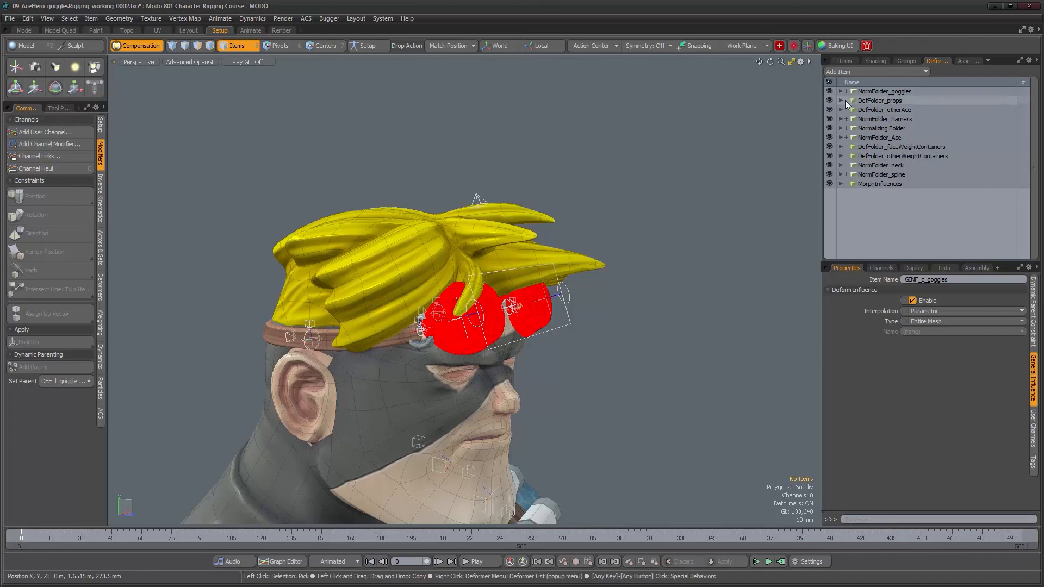
Step: Parent the left and right goggleStrap and gogglesStrapAttach weight containers under GRP_weightContainers in the item list and collapse the group
{"action": "left_click", "coordinate": [844, 61]}
{"action": "scroll", "coordinate": [895, 168], "scroll_direction": "down", "scroll_amount": 5}
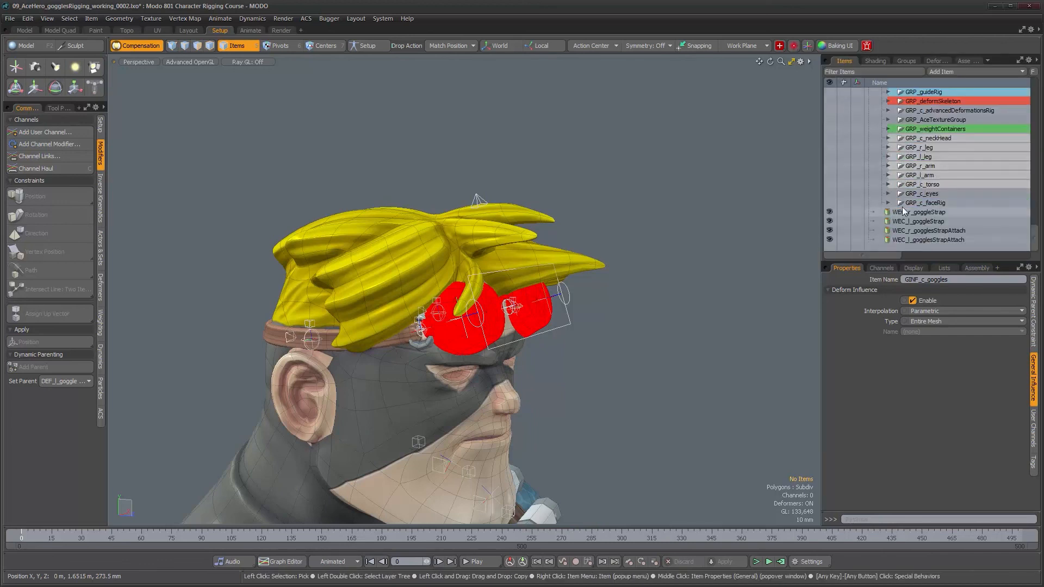
{"action": "left_click", "coordinate": [919, 212]}
{"action": "left_click", "coordinate": [905, 240], "text": "shift"}
{"action": "left_click_drag", "start_coordinate": [904, 239], "coordinate": [919, 168]}
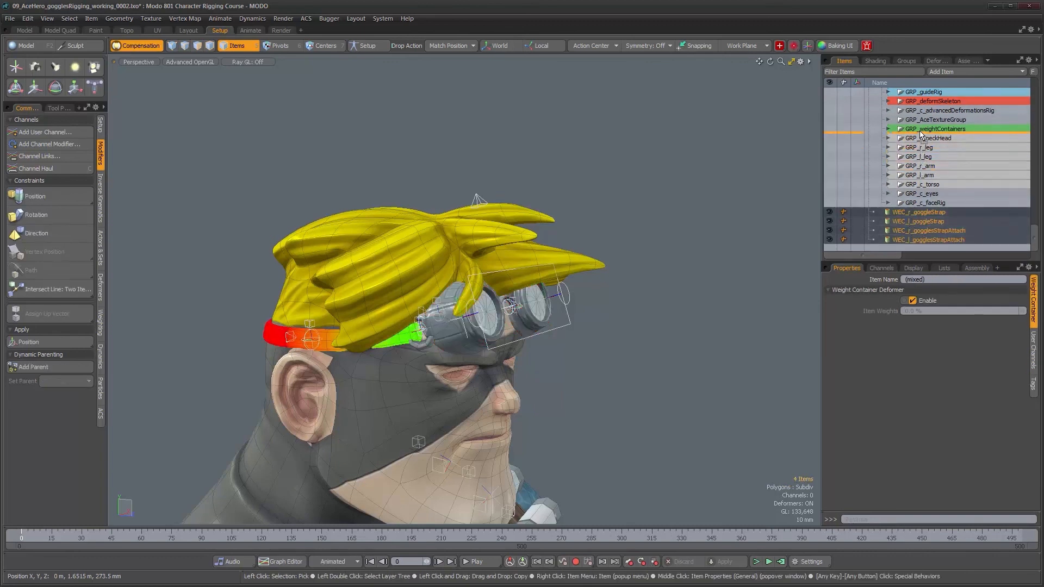
{"action": "left_click_drag", "start_coordinate": [921, 133], "coordinate": [920, 130]}
{"action": "left_click", "coordinate": [888, 167]}
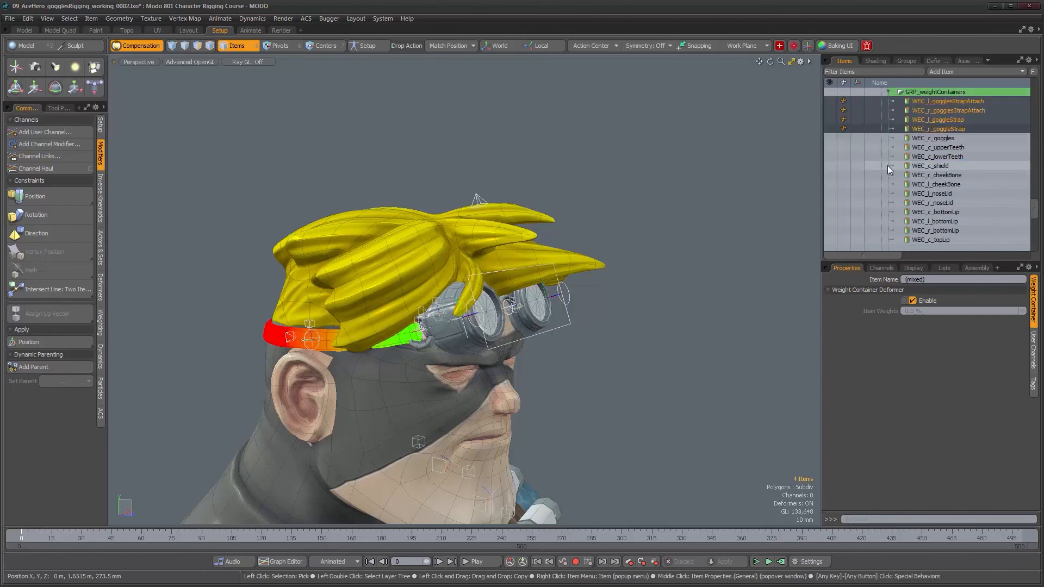
{"action": "scroll", "coordinate": [906, 183], "scroll_direction": "up", "scroll_amount": 1}
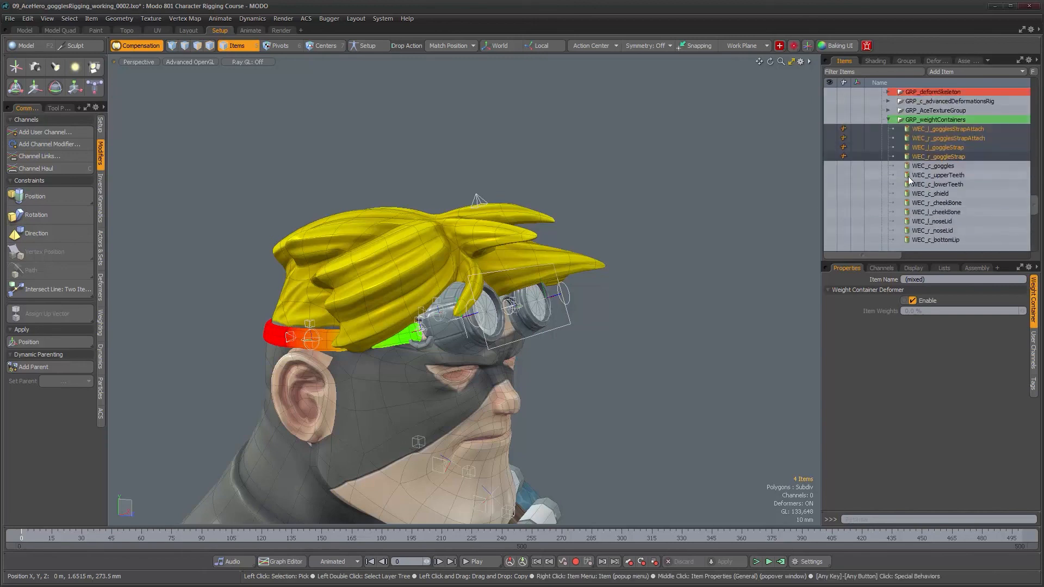
{"action": "left_click", "coordinate": [922, 121]}
{"action": "left_click", "coordinate": [888, 120]}
{"action": "left_click_drag", "start_coordinate": [598, 277], "coordinate": [505, 281], "text": "alt"}
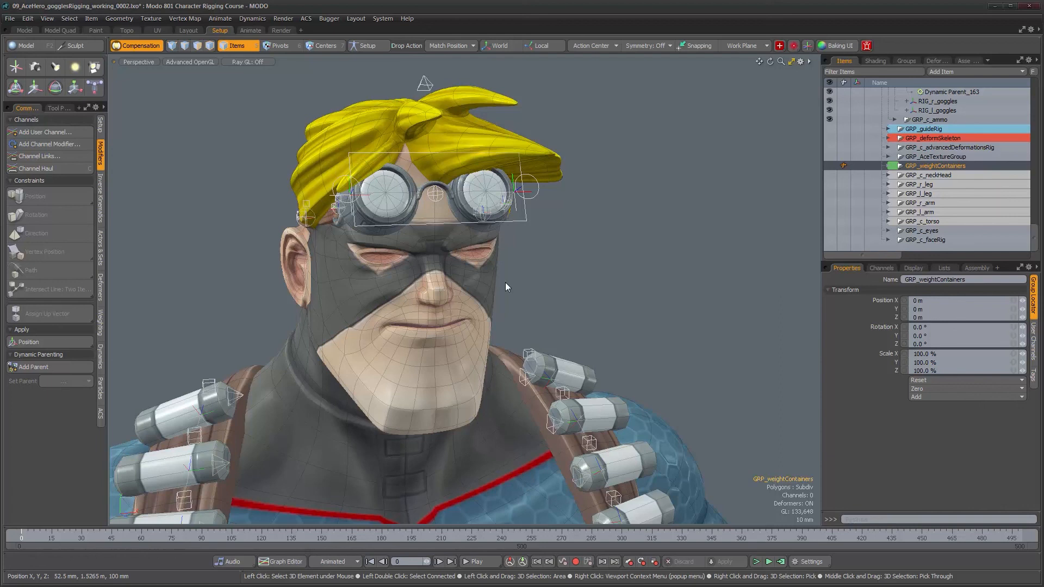
{"action": "left_click_drag", "start_coordinate": [498, 259], "coordinate": [600, 318], "text": "alt"}
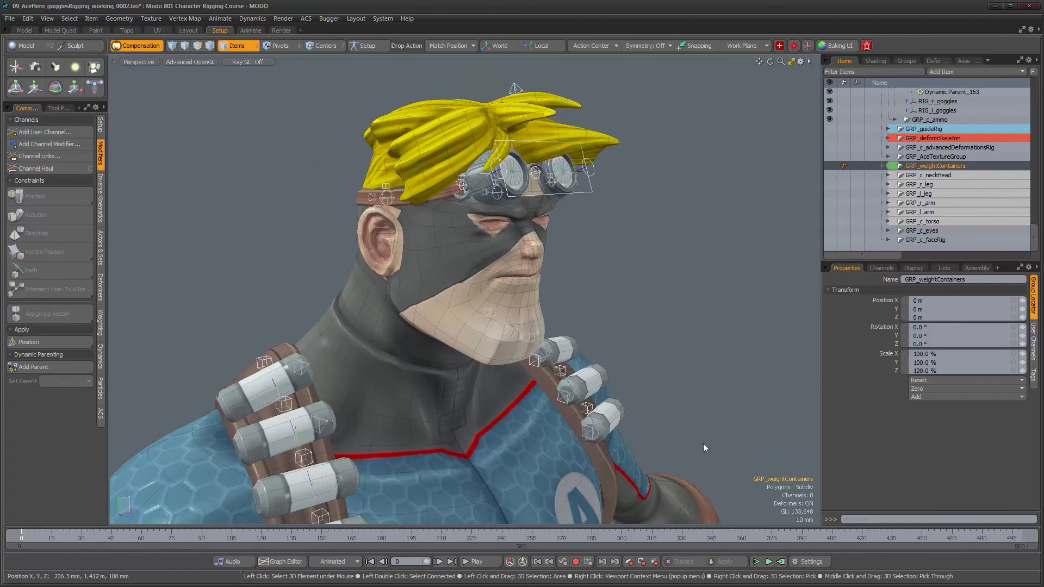